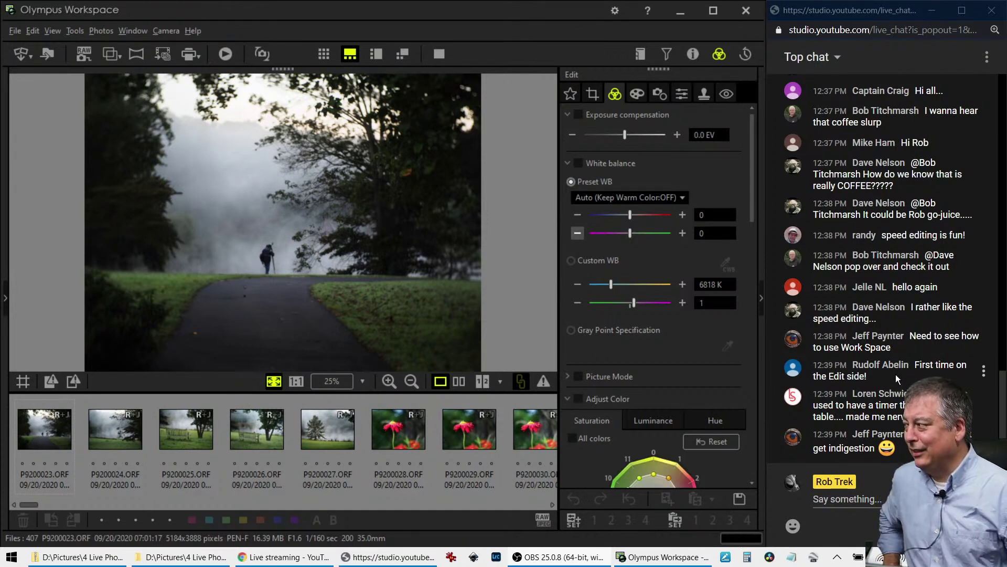
- Open the 4 Live Photo Edits folder under Pictures on drive D and show its contents as a thumbnail grid
click(8, 307)
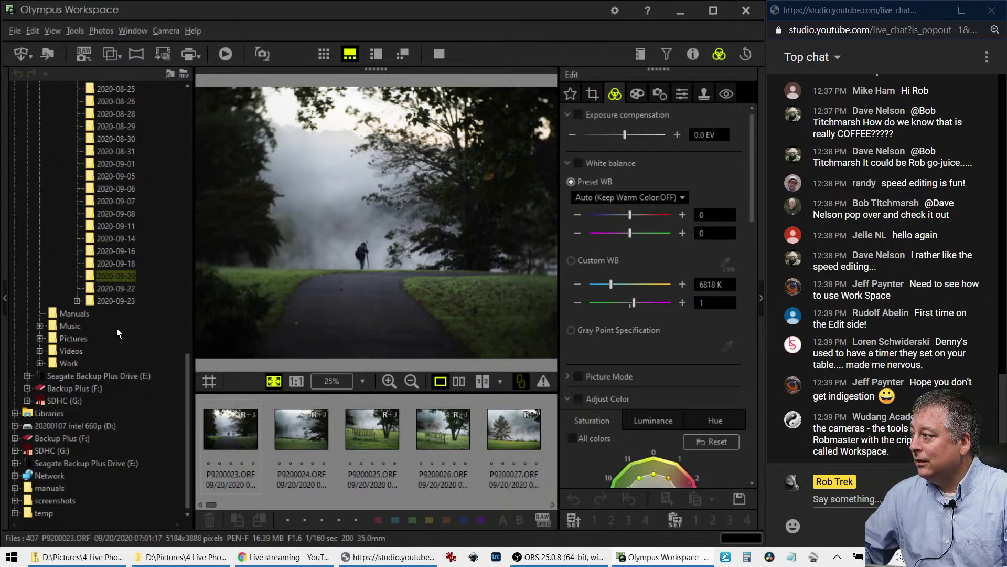
scroll(117, 329, up, 15)
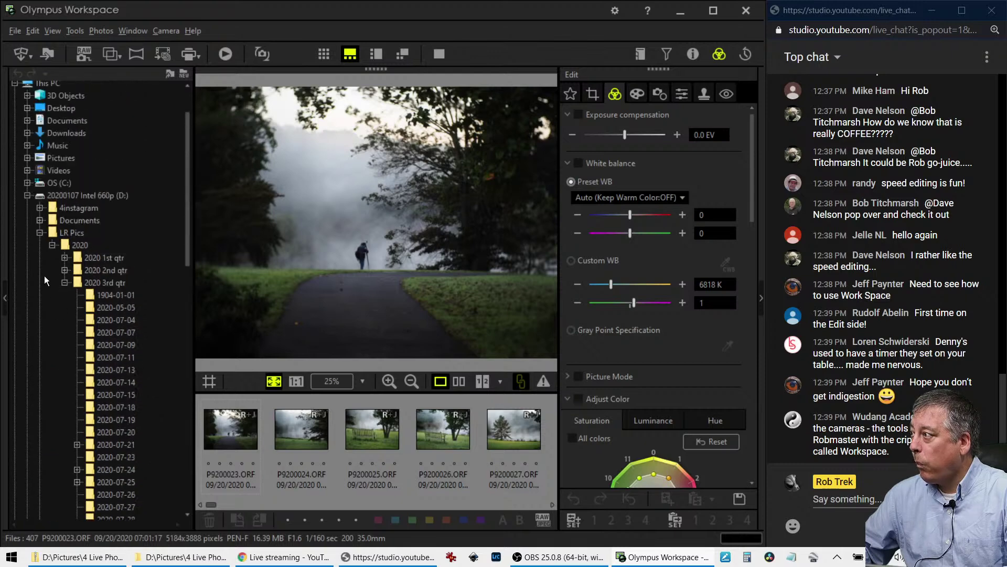
click(38, 231)
click(37, 236)
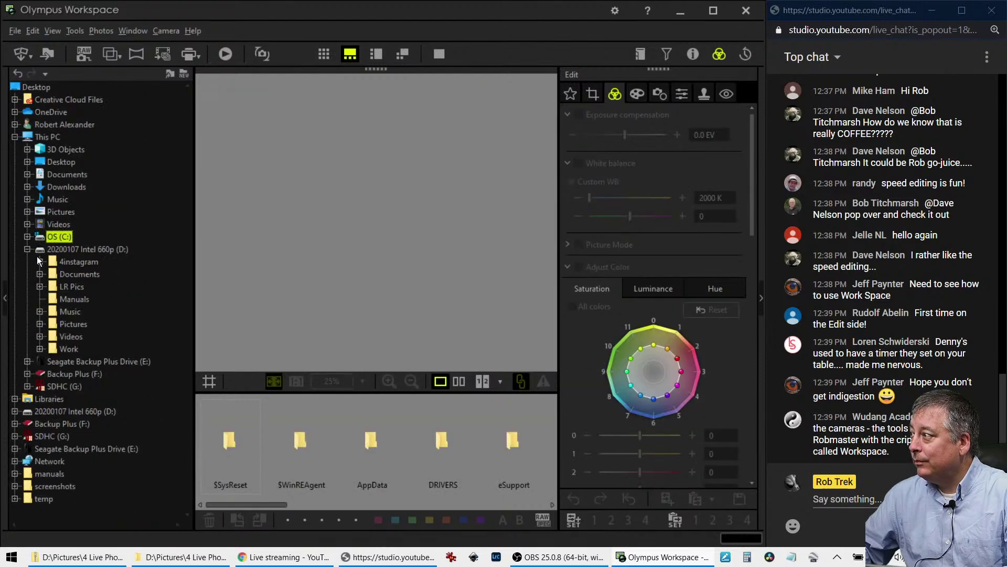
click(40, 324)
click(52, 349)
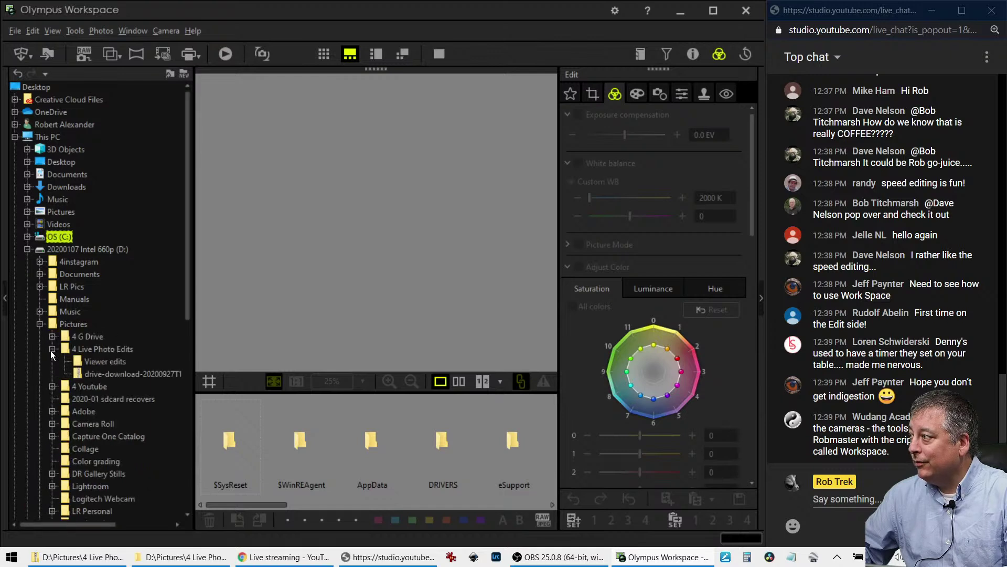
click(77, 351)
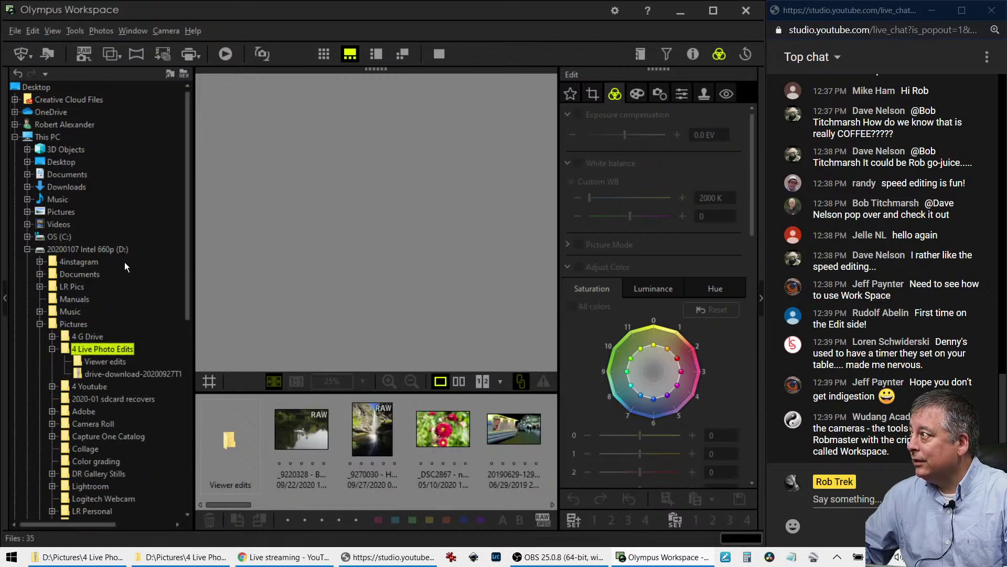
click(4, 298)
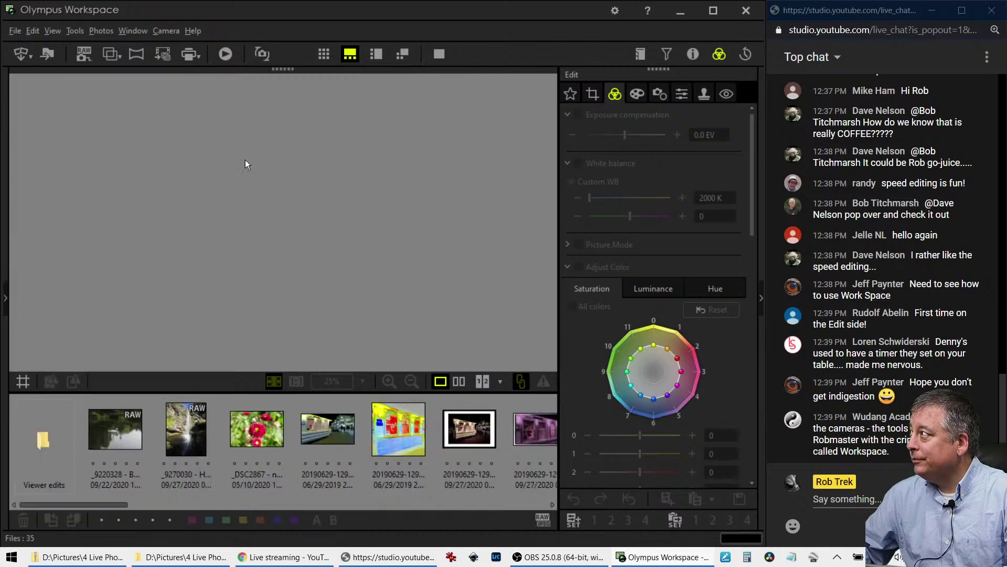
click(324, 54)
scroll(338, 301, up, 5)
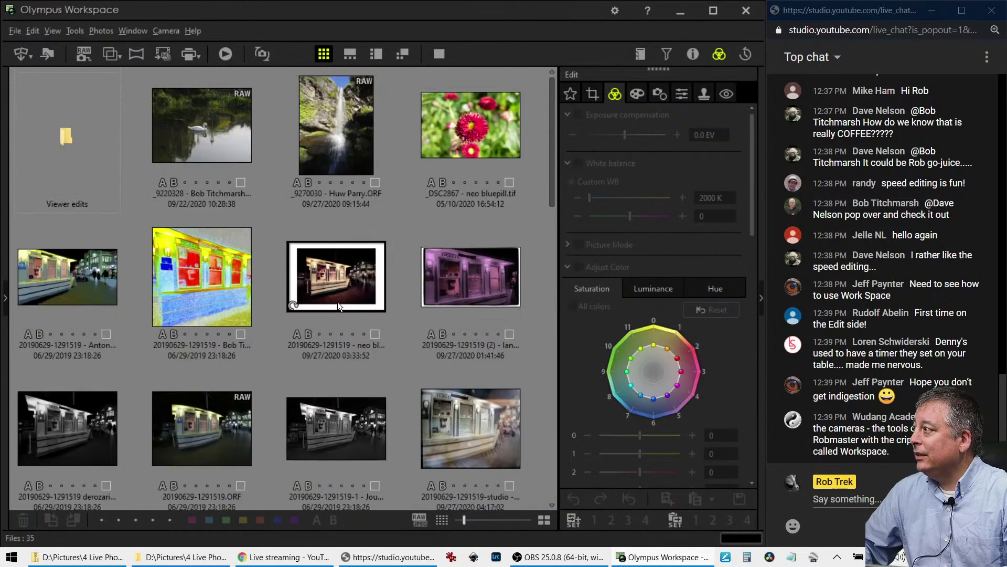
click(49, 281)
shift+click(448, 289)
shift+click(502, 431)
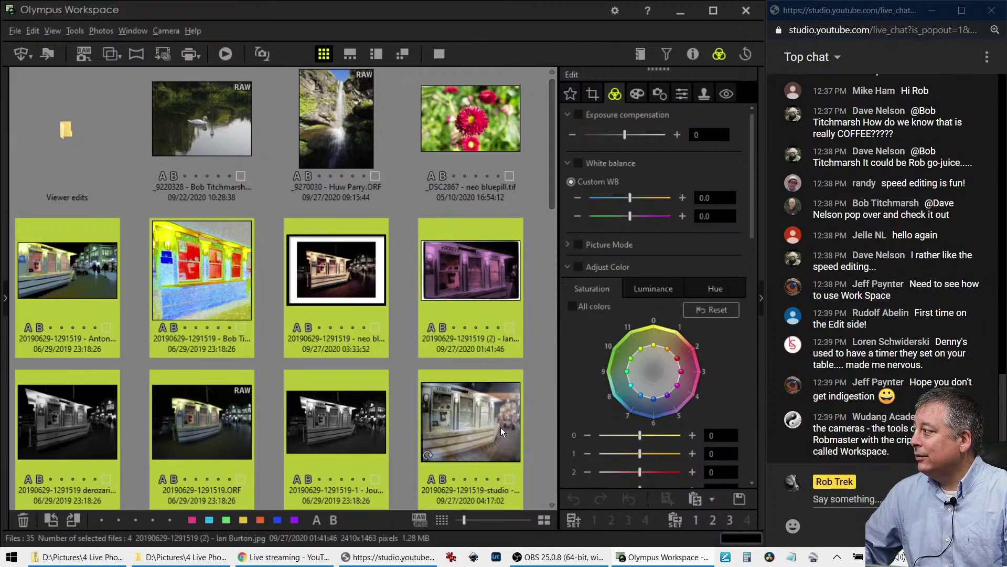
scroll(496, 420, down, 3)
scroll(493, 415, down, 3)
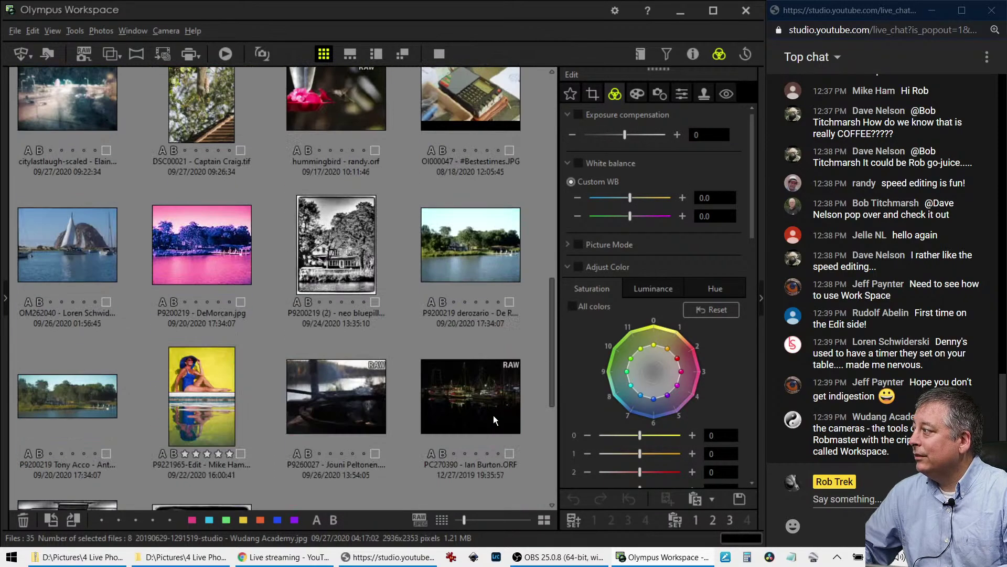
scroll(292, 329, up, 5)
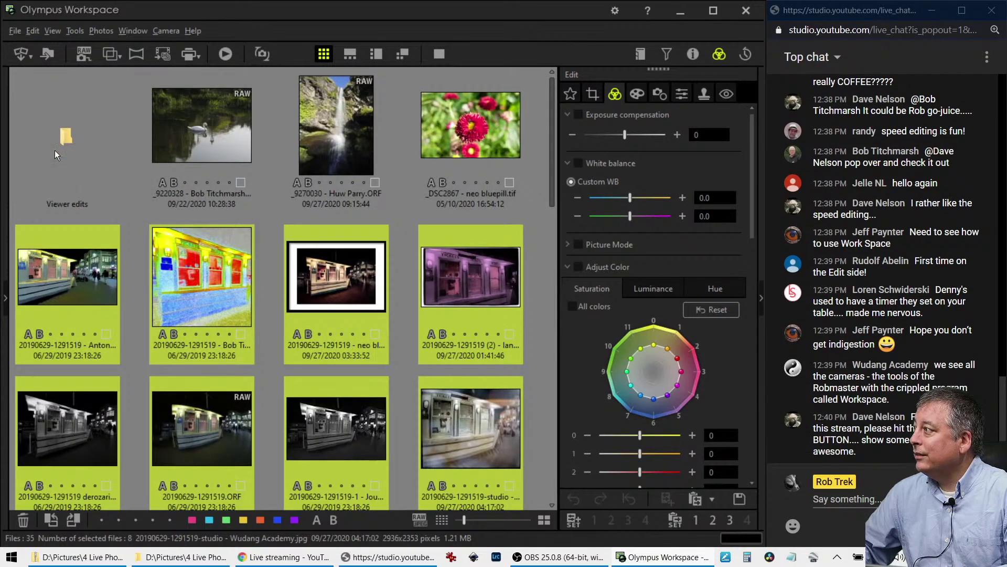
click(266, 323)
- Move the four P9200219 lakeside edits and the five remaining ticket booth edits together into the Viewer edits folder
scroll(267, 323, down, 3)
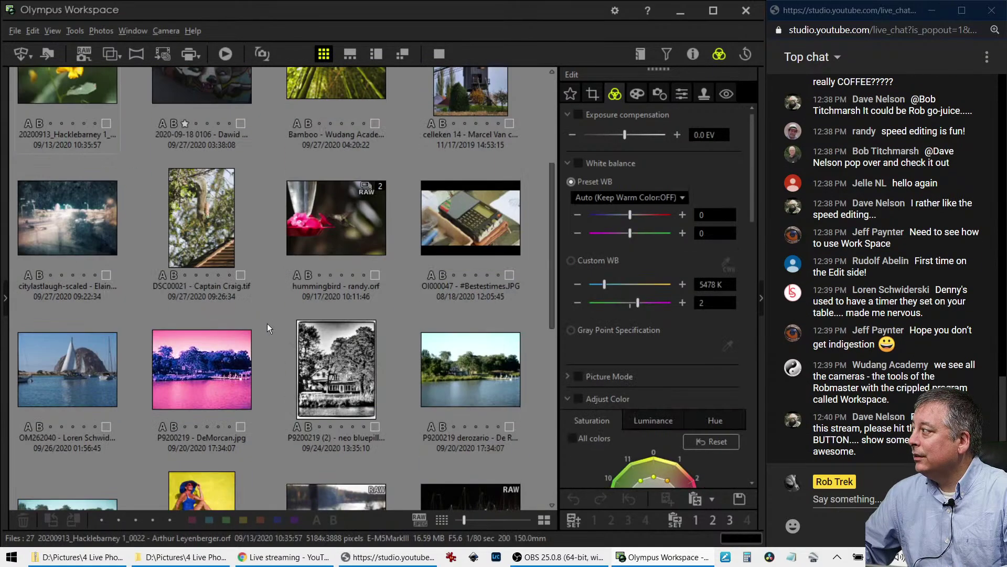
click(160, 360)
ctrl+click(336, 370)
ctrl+click(471, 379)
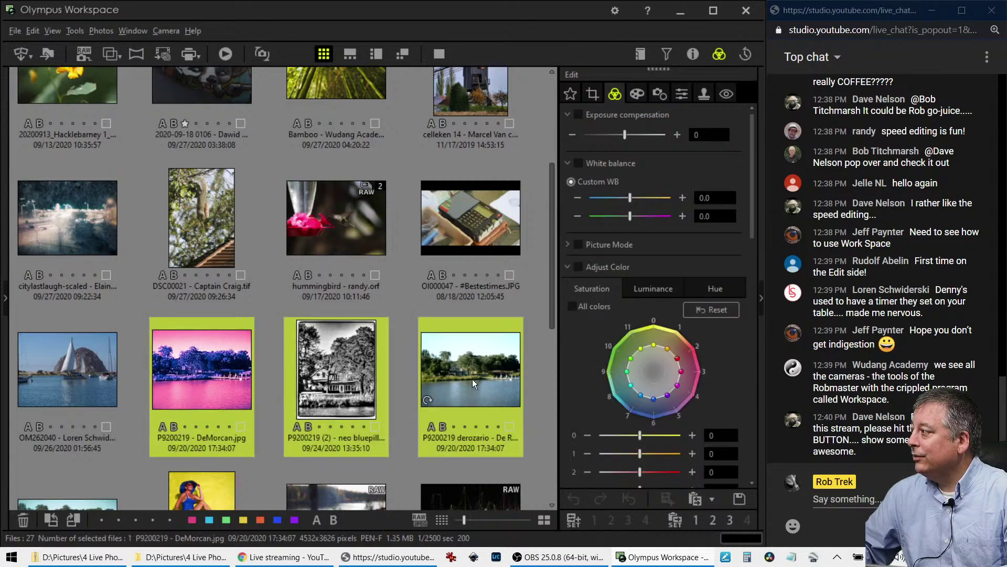
scroll(472, 379, down, 2)
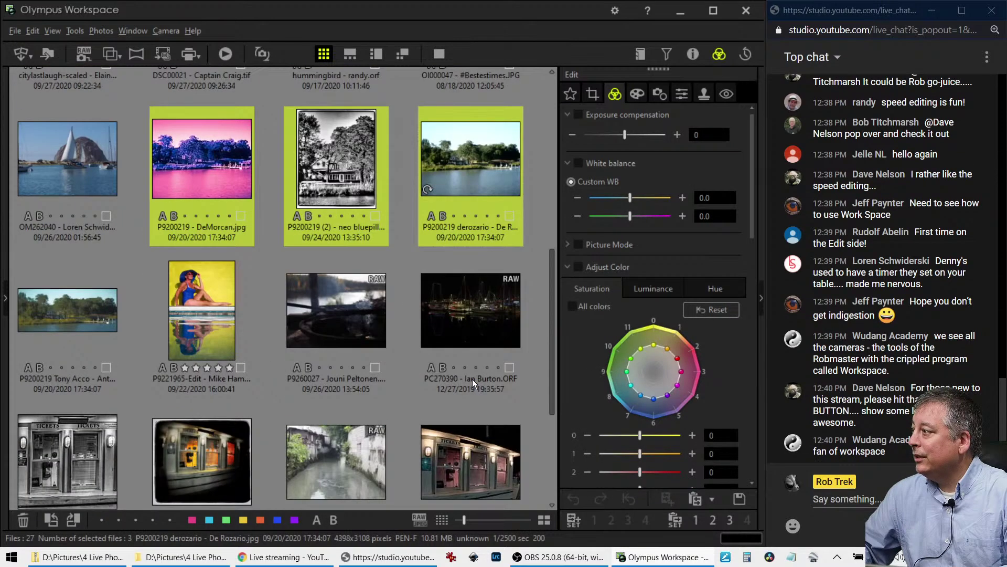
ctrl+click(94, 306)
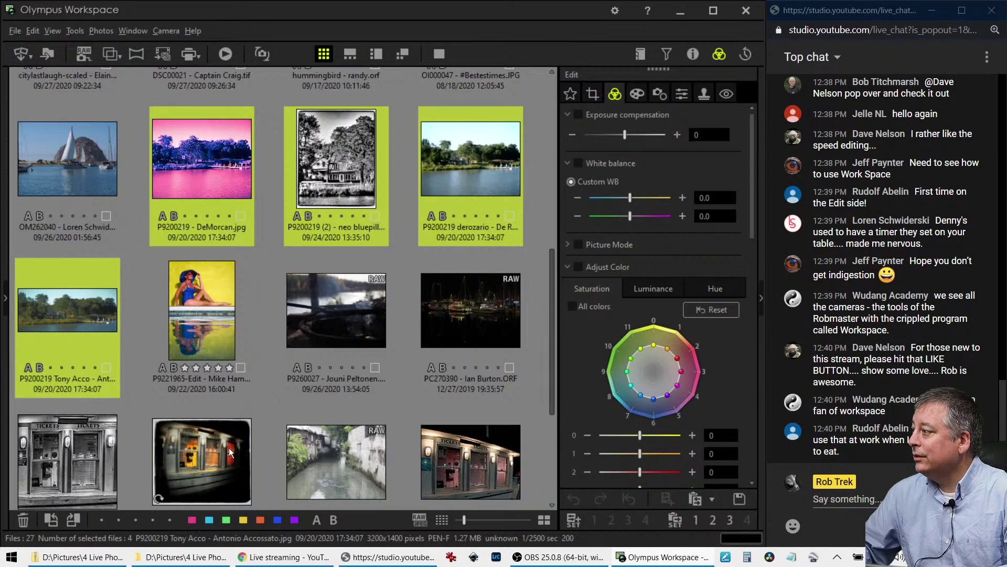
ctrl+click(175, 473)
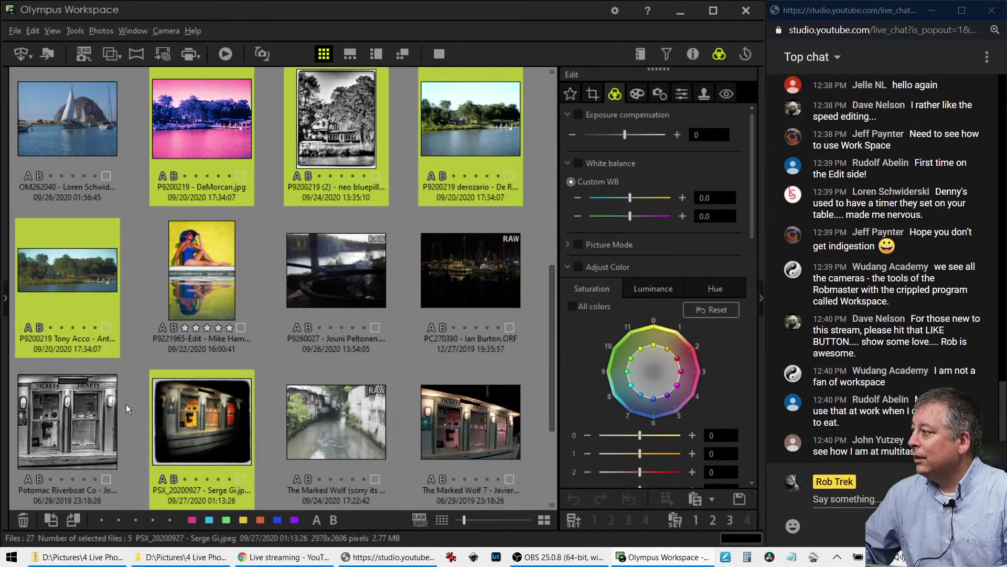
ctrl+click(105, 409)
ctrl+click(453, 421)
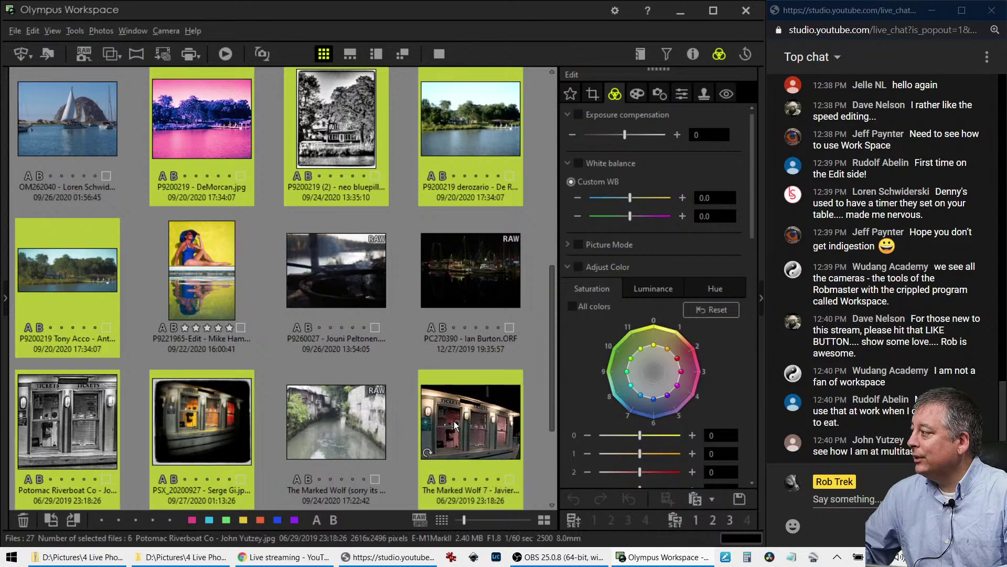
scroll(454, 421, down, 3)
ctrl+click(168, 413)
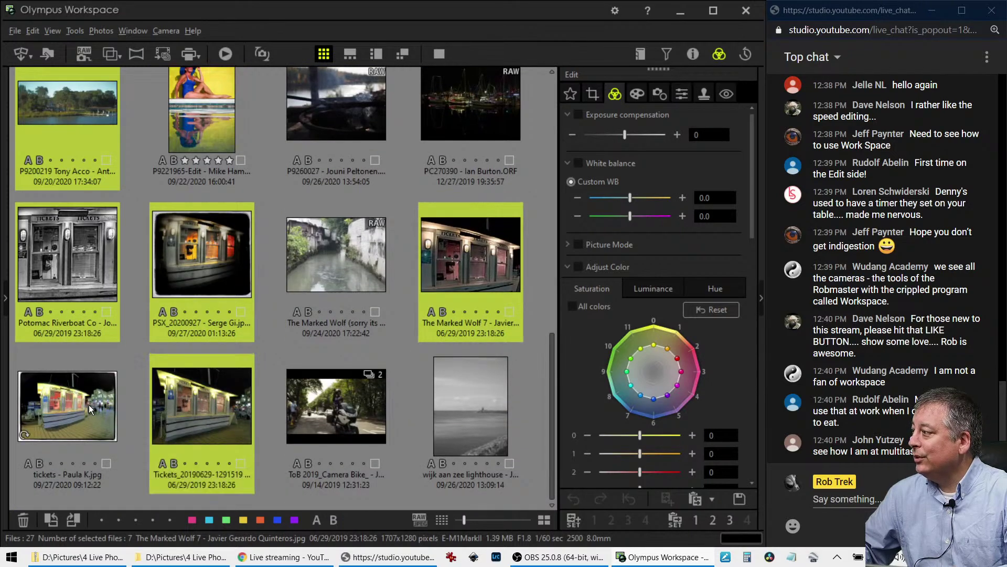
ctrl+click(90, 405)
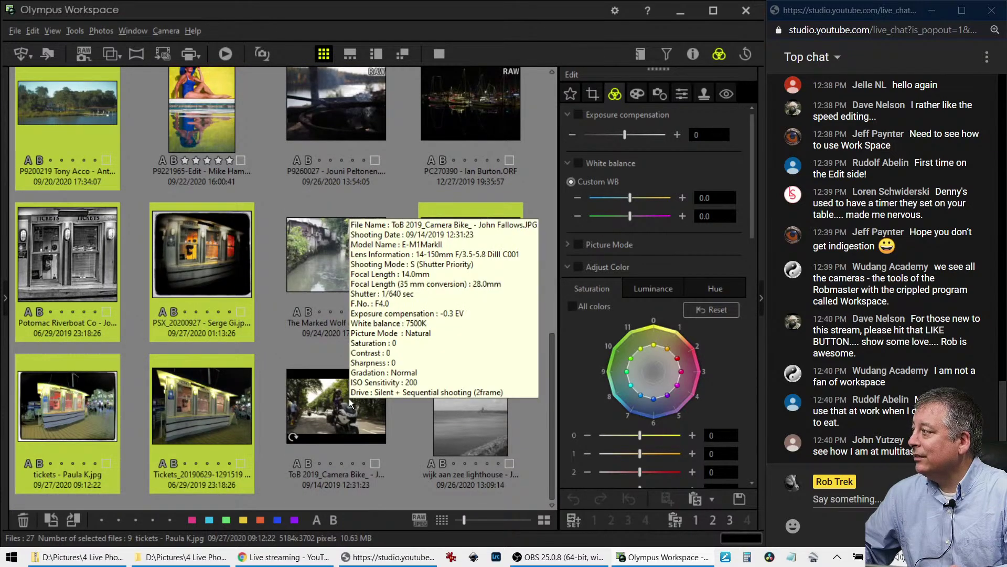
scroll(350, 401, up, 5)
scroll(304, 393, up, 5)
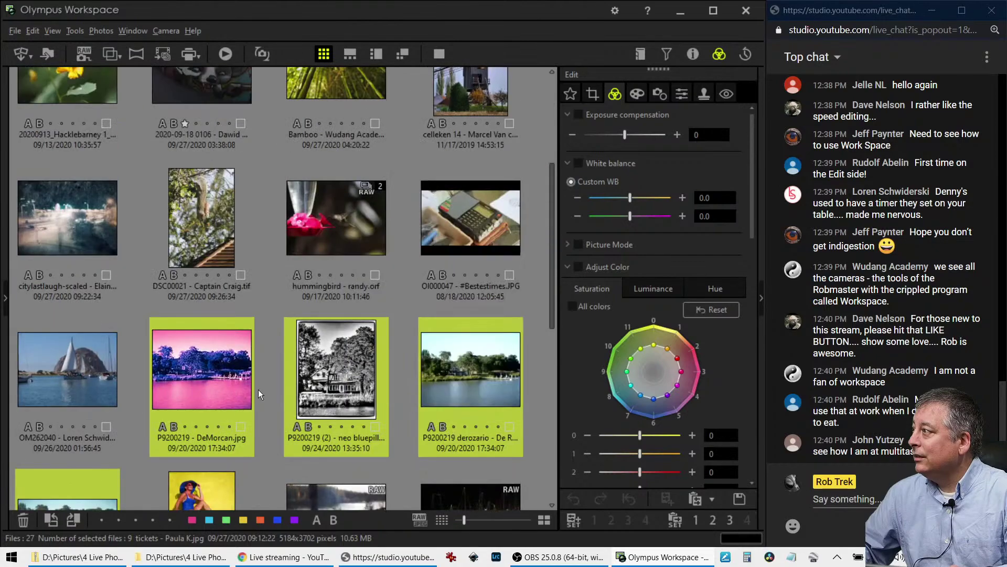
scroll(67, 88, up, 5)
drag(68, 92, 66, 151)
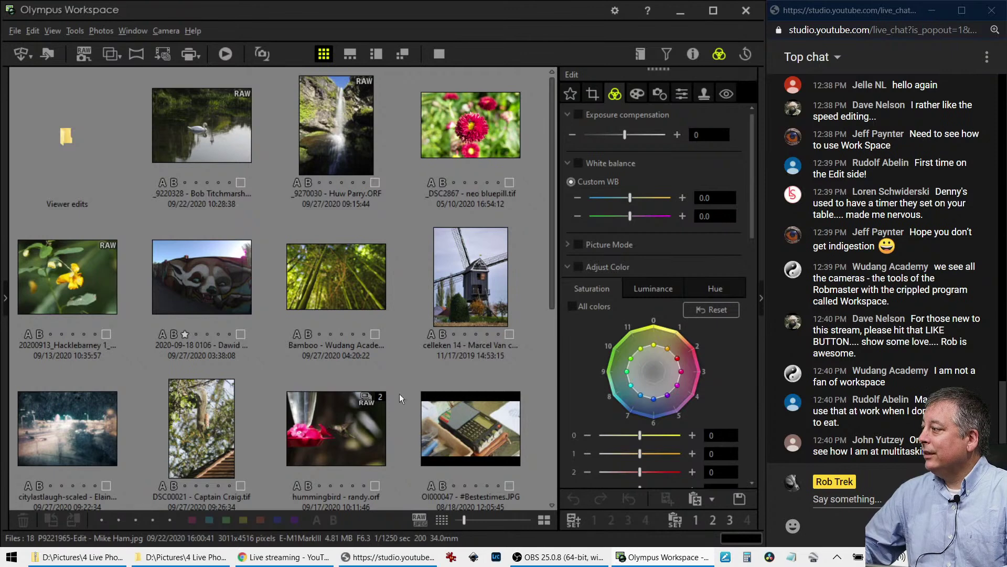
- Look through the remaining photos and open the swan photo _9220328 in the large preview with the filmstrip
scroll(130, 418, down, 3)
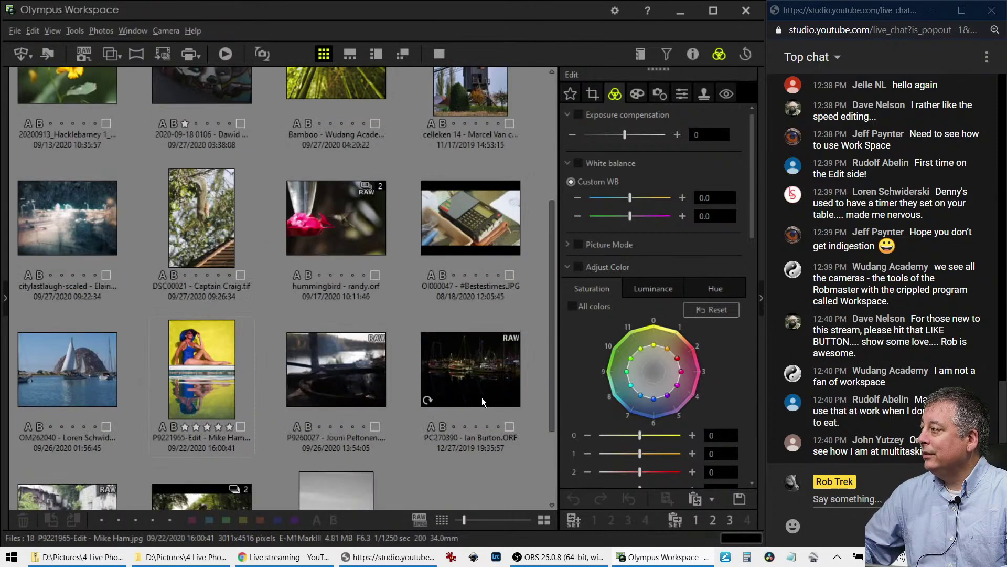
mouse_move(482, 400)
scroll(469, 441, down, 2)
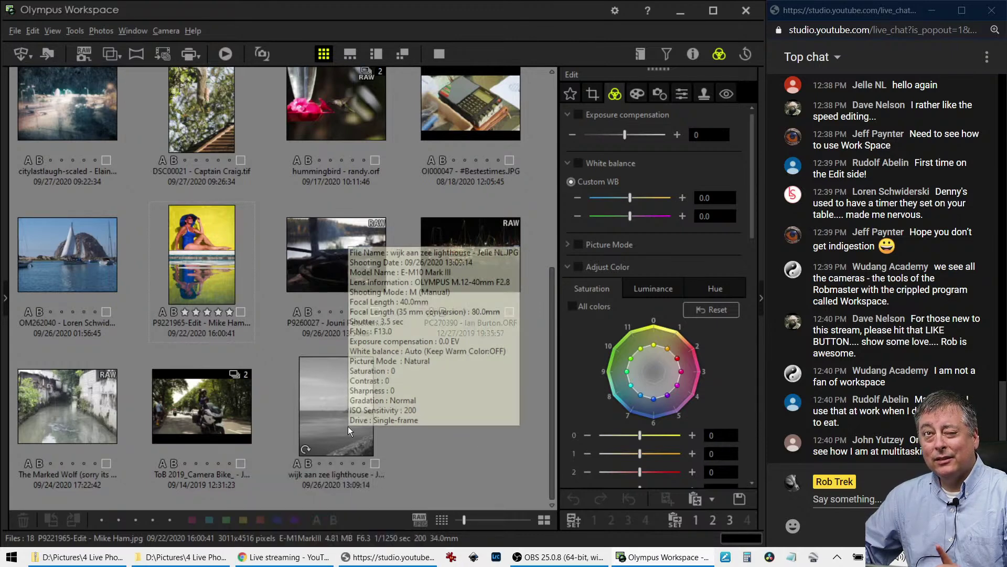
scroll(423, 288, up, 3)
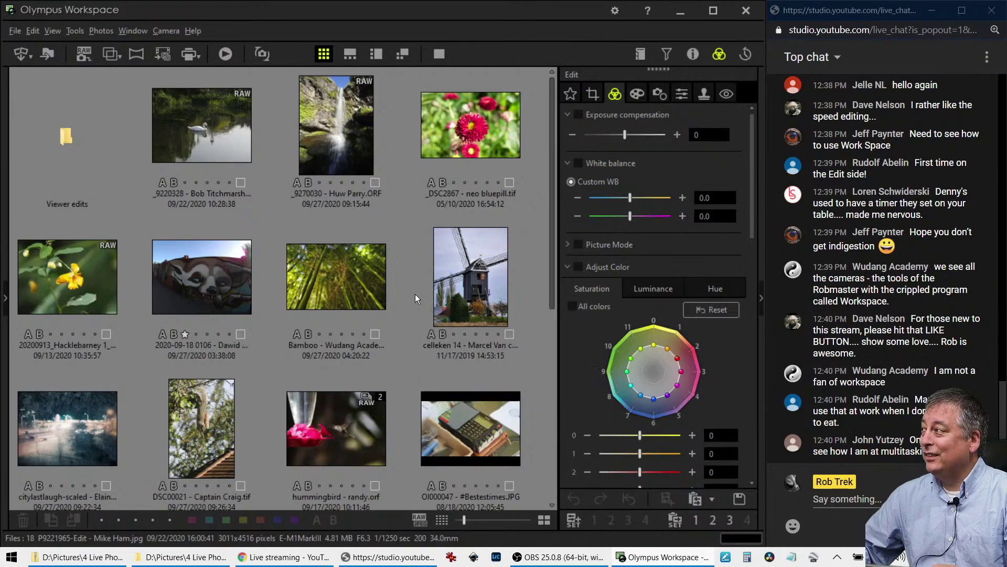
double_click(207, 153)
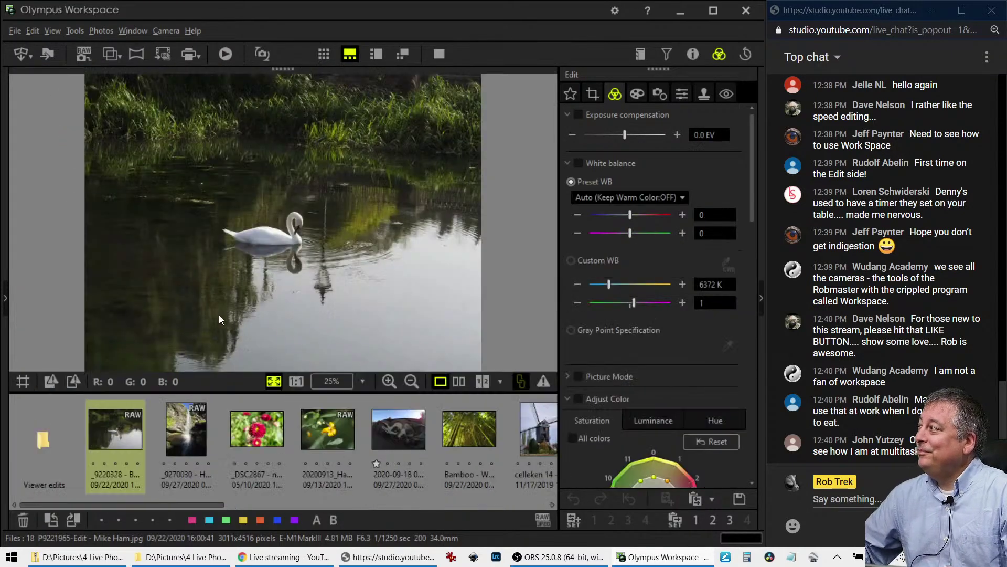
click(324, 54)
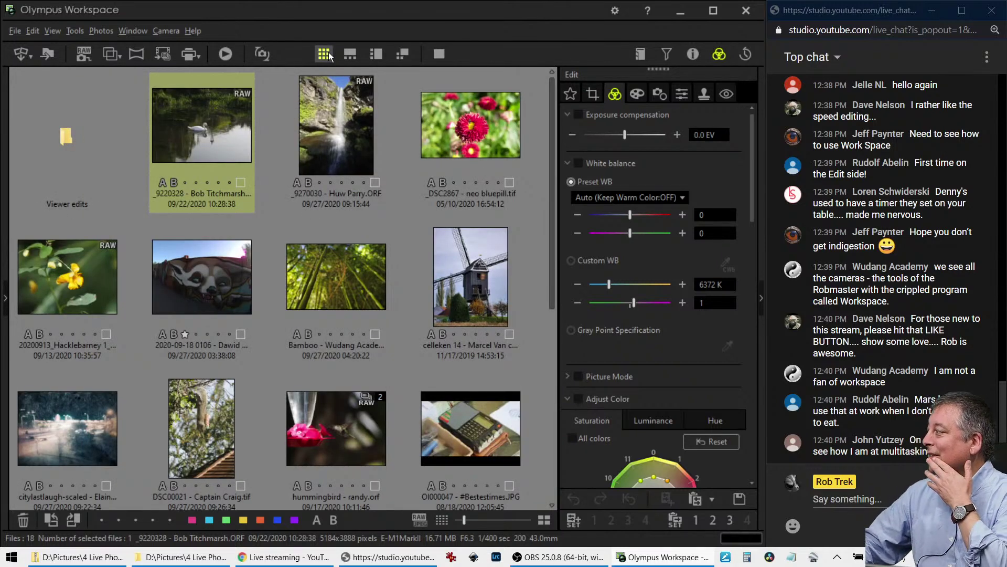
mouse_move(362, 192)
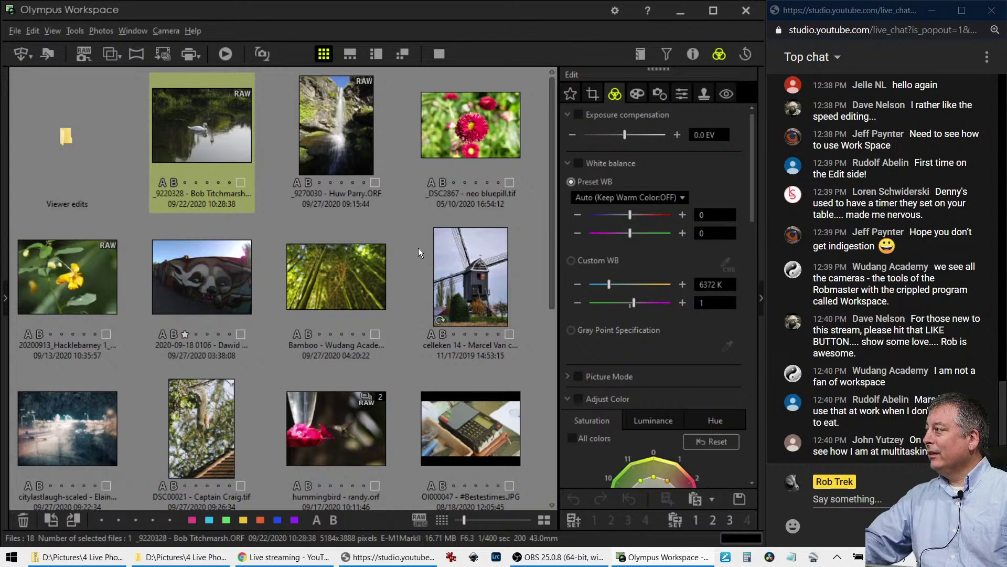
double_click(245, 136)
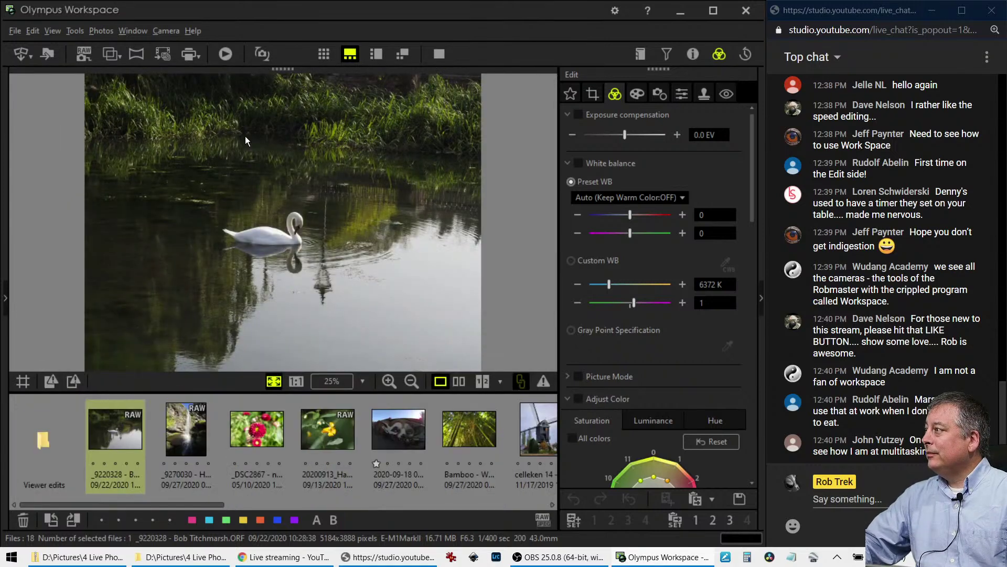
- Examine the swan photo at full-screen size and review its histogram and shooting details
click(421, 49)
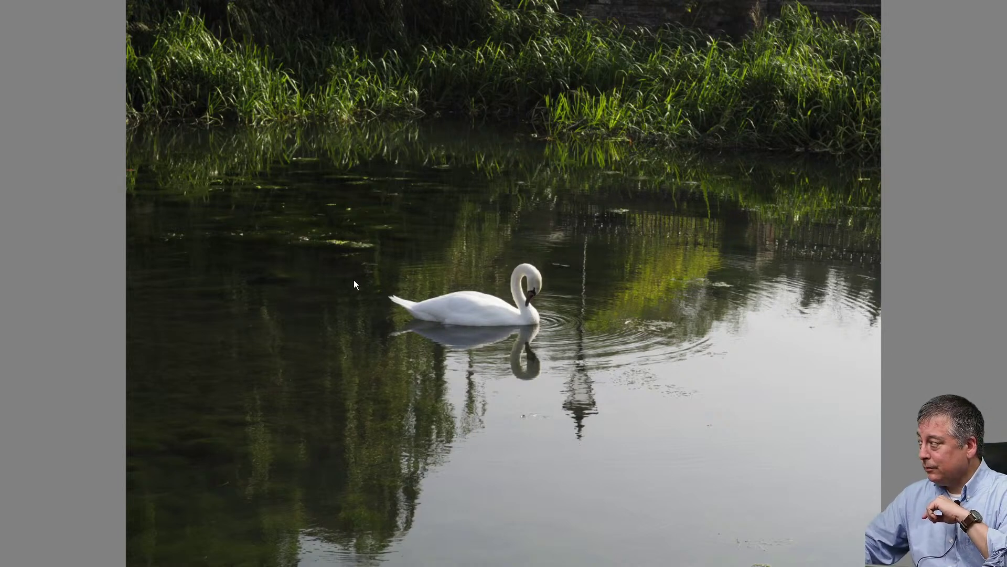
key(Escape)
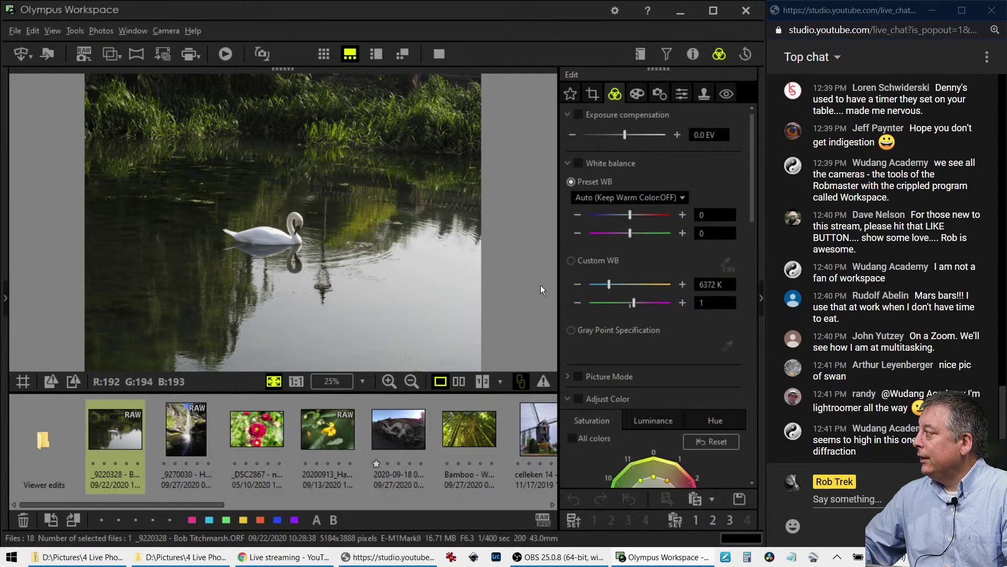
click(692, 54)
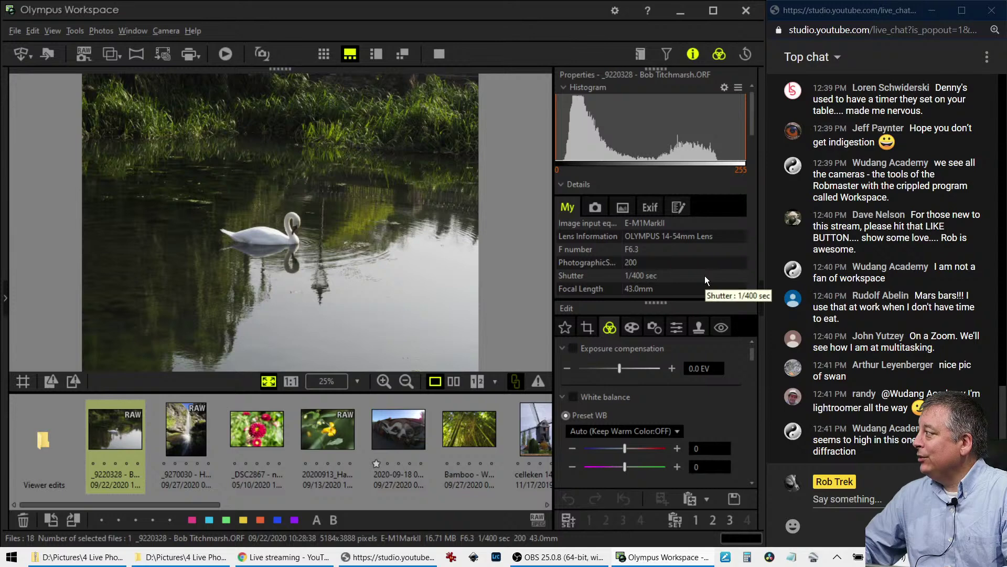
scroll(704, 281, down, 2)
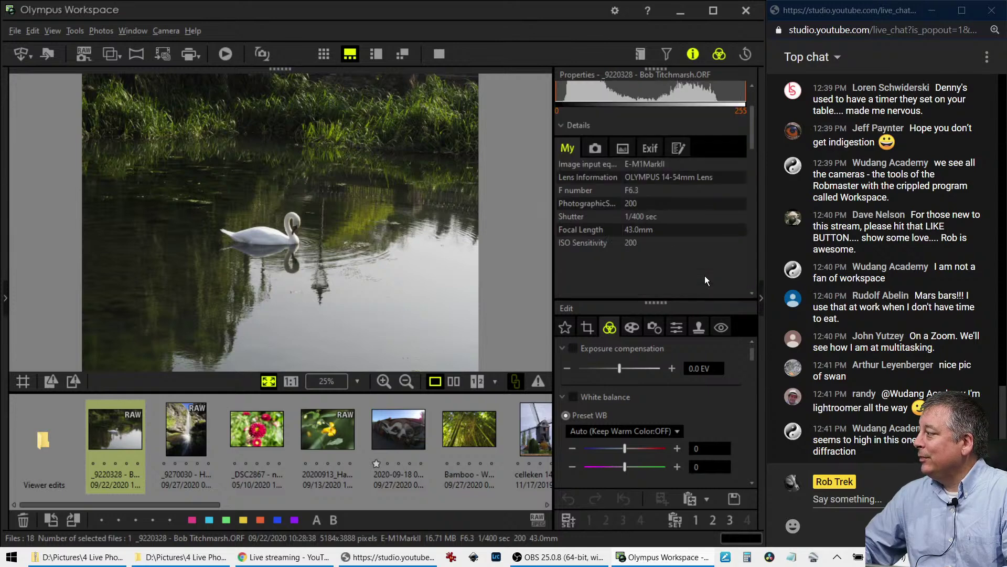
scroll(704, 295, up, 2)
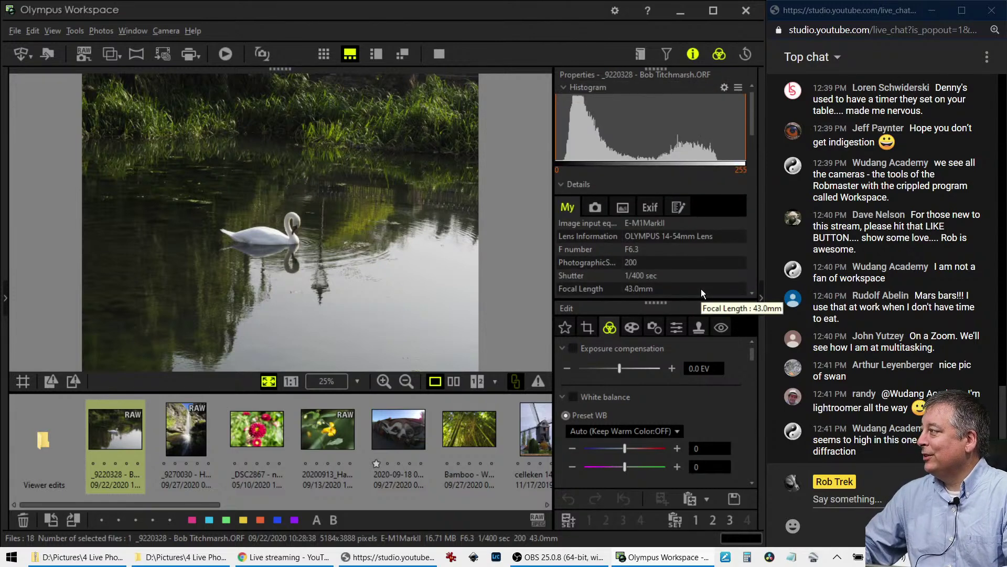
click(688, 60)
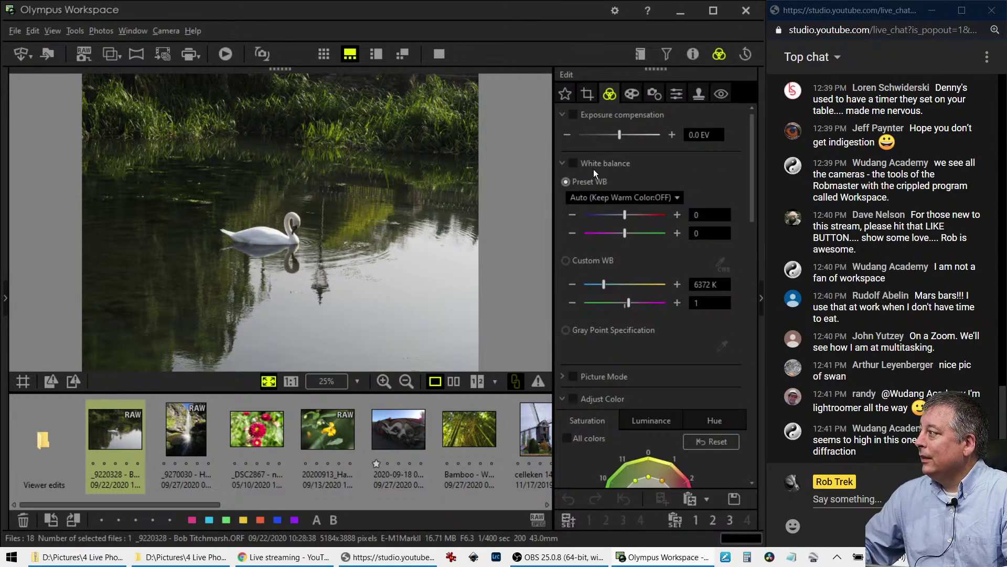
click(444, 56)
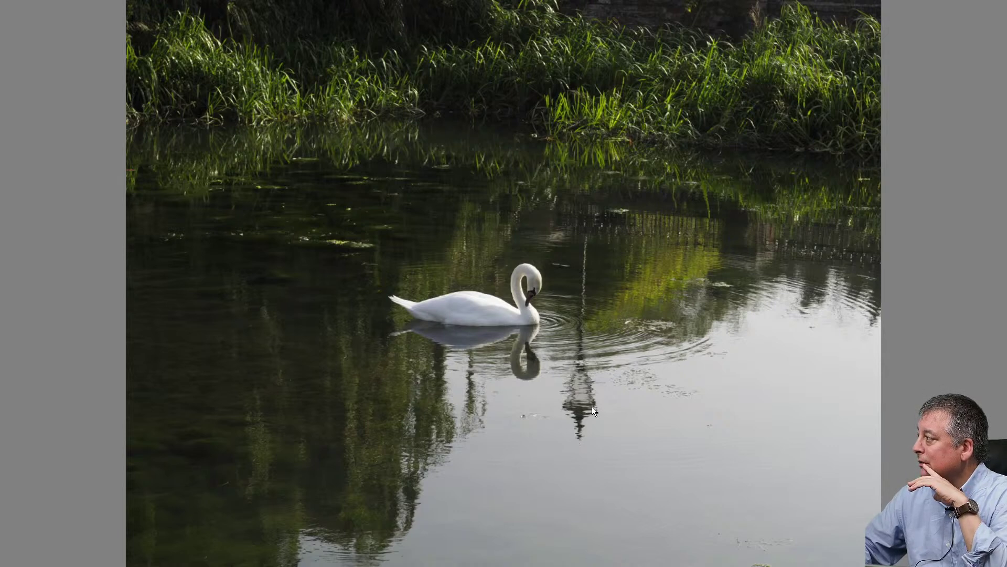
key(Escape)
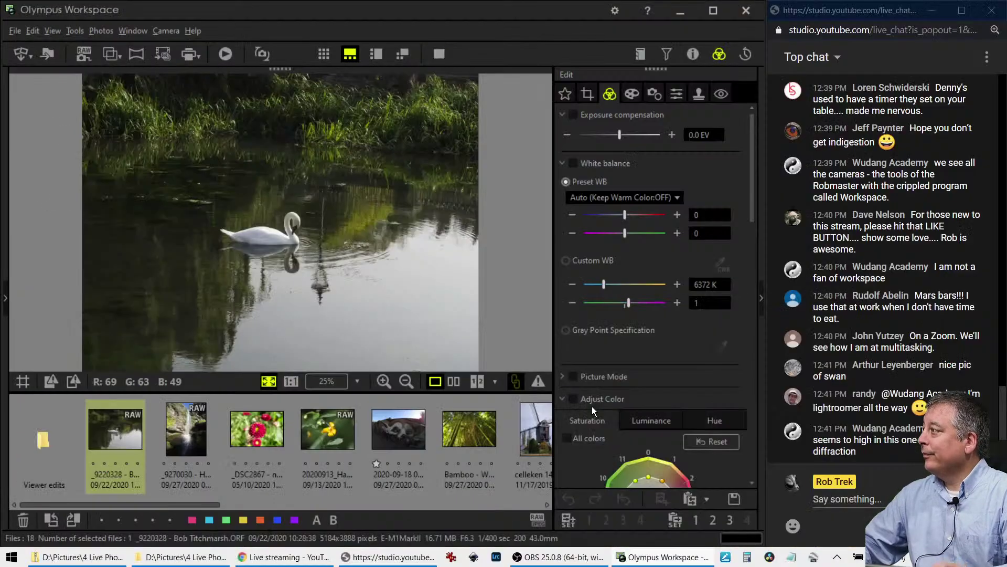
- Crop the swan photo with a 3:2 setting to about 2850 x 1782 pixels, framing the swan in the lower-left part of the crop
click(586, 97)
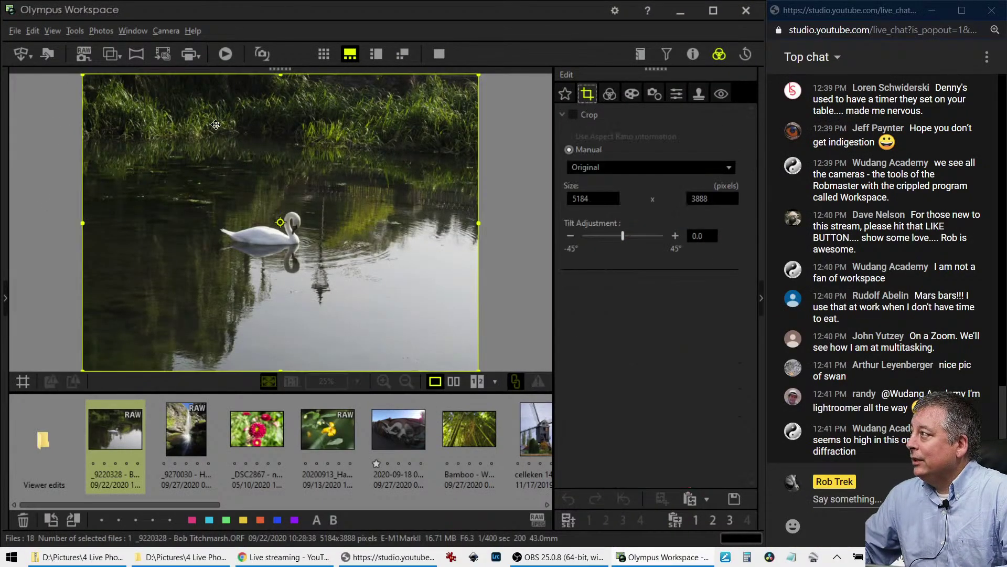
click(633, 169)
click(623, 208)
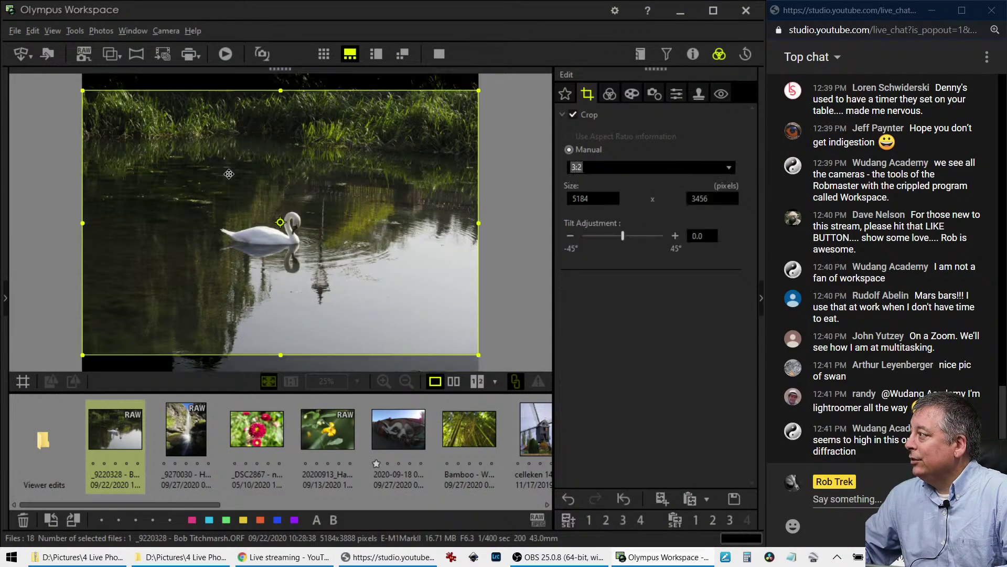
drag(83, 91, 254, 204)
drag(623, 236, 598, 235)
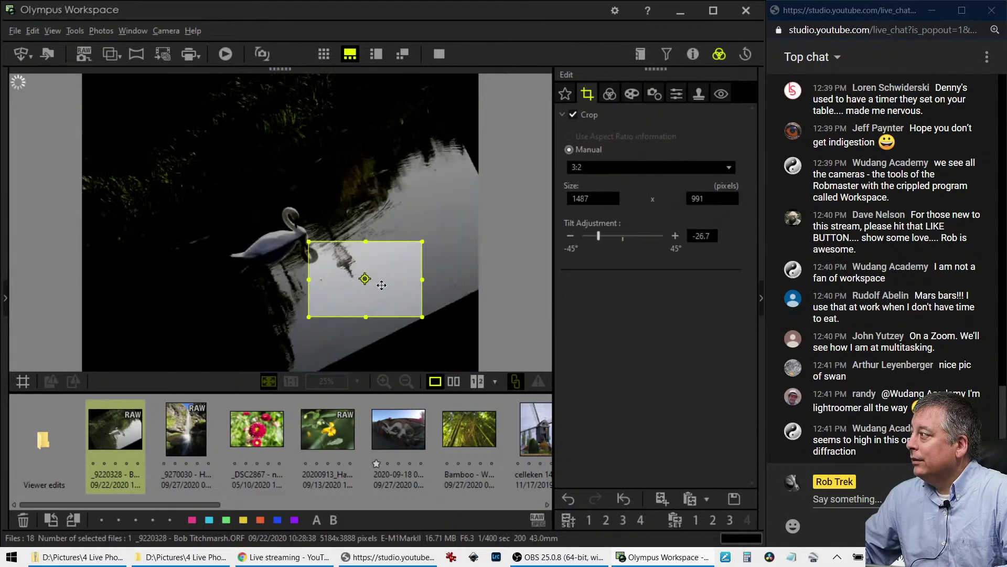
click(568, 499)
drag(403, 292, 346, 208)
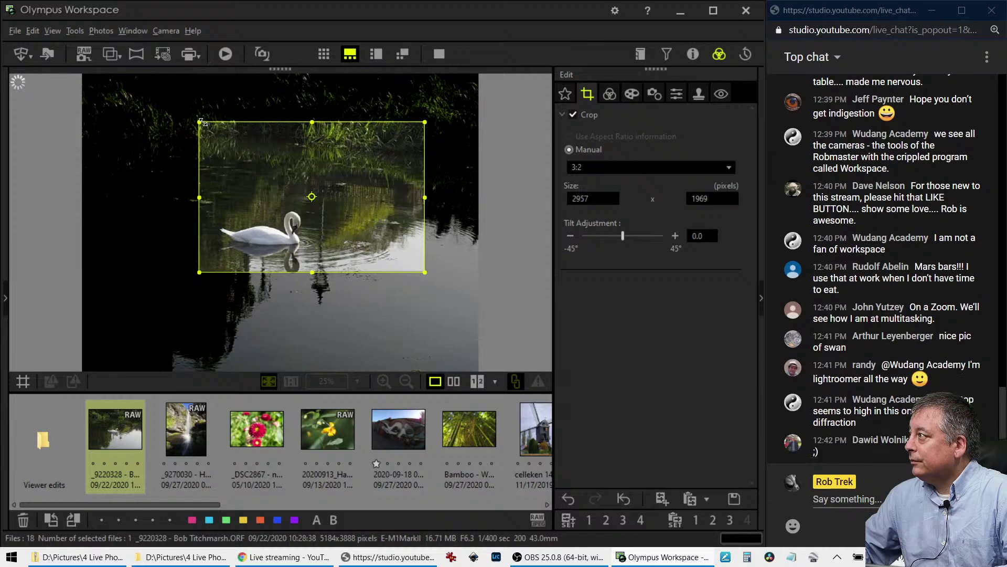
drag(199, 122, 210, 136)
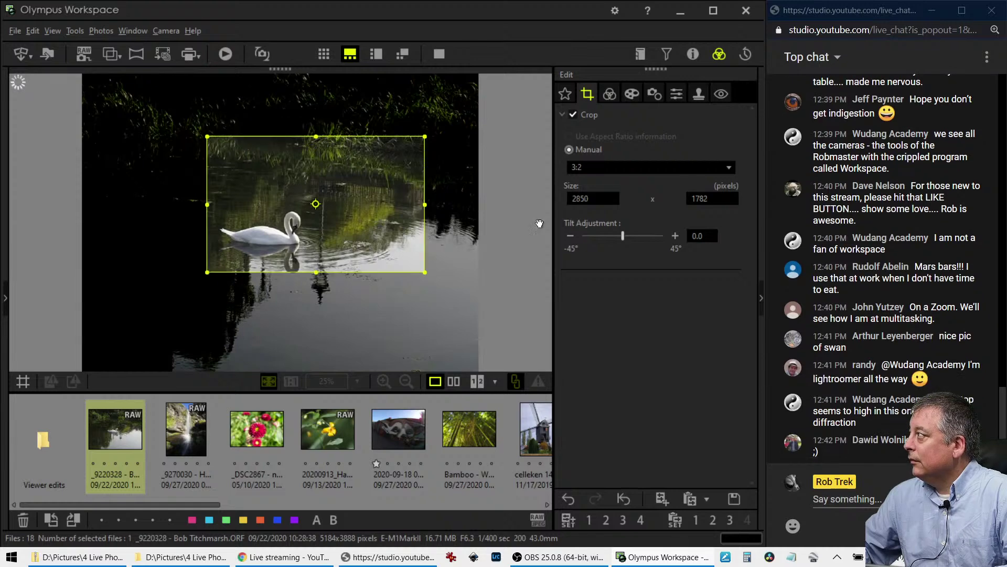
- Apply the Soft Focus art filter to the cropped swan photo
click(651, 96)
click(677, 94)
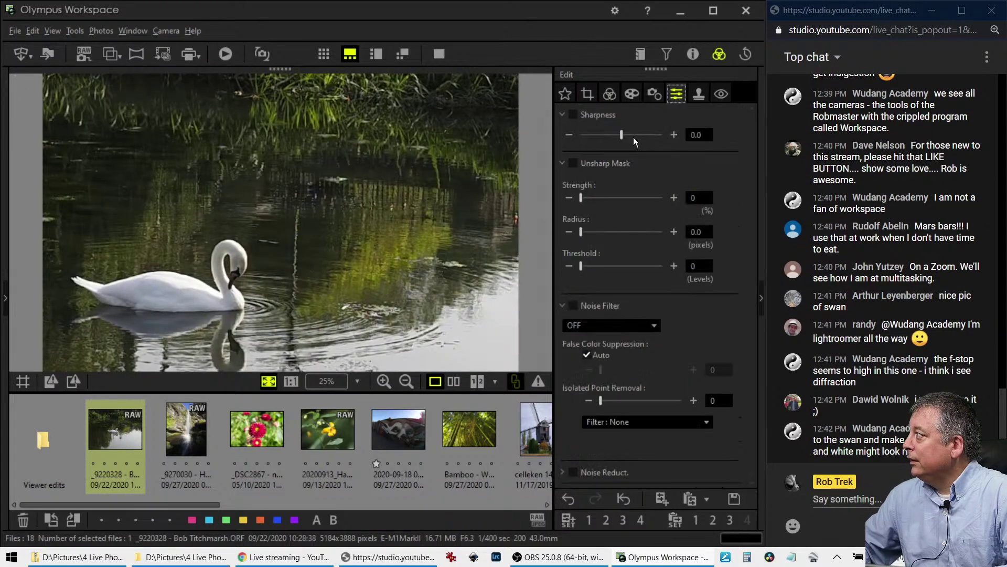
drag(631, 137, 697, 143)
click(631, 98)
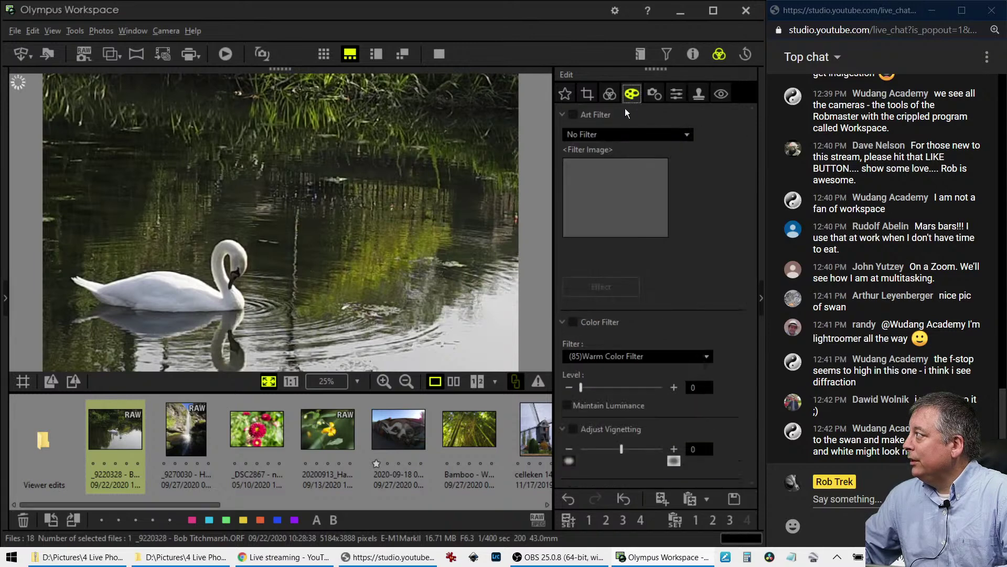
click(613, 135)
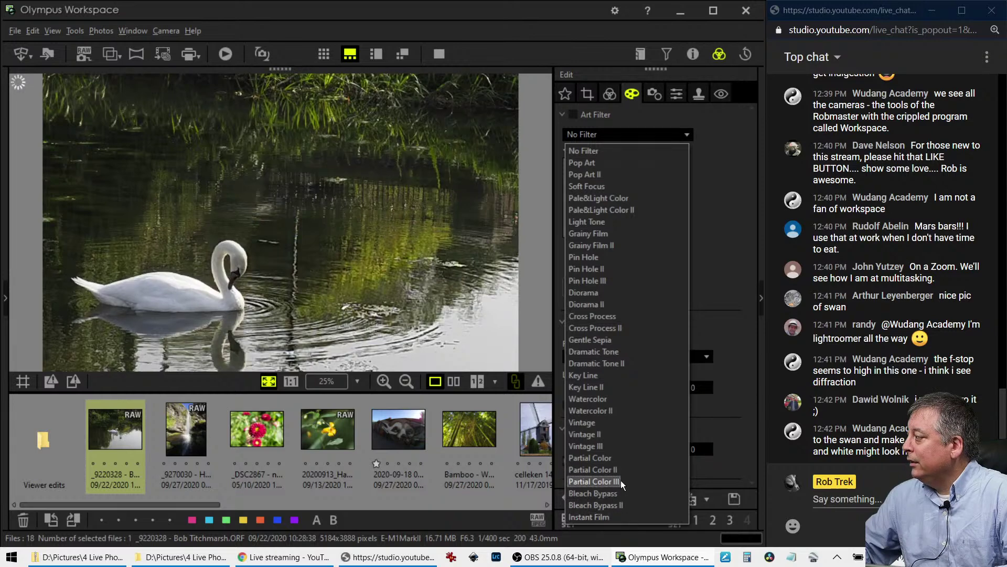
click(621, 185)
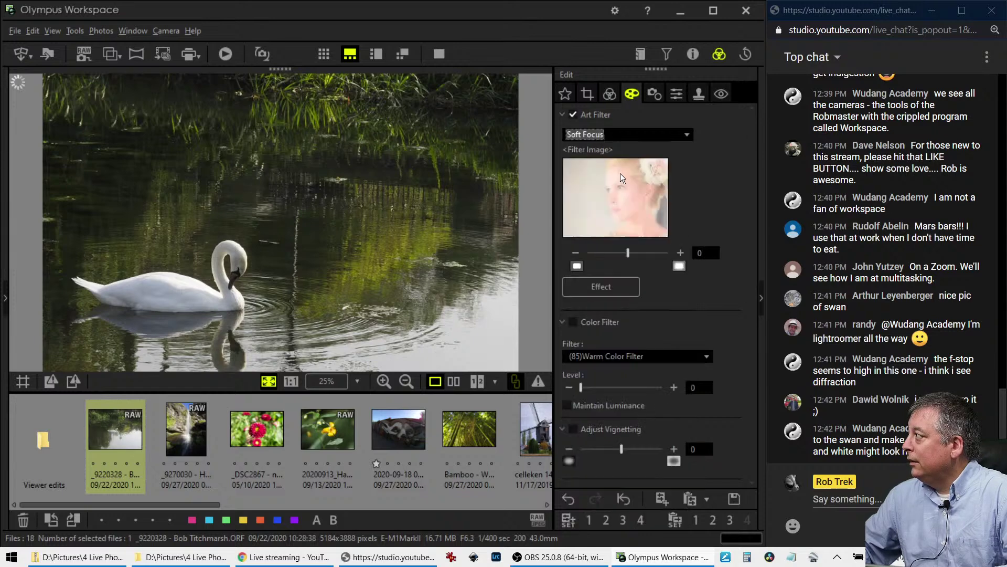
- Set the swan photo's Clarity to 25 and Dehaze to 14
click(609, 94)
scroll(621, 369, down, 5)
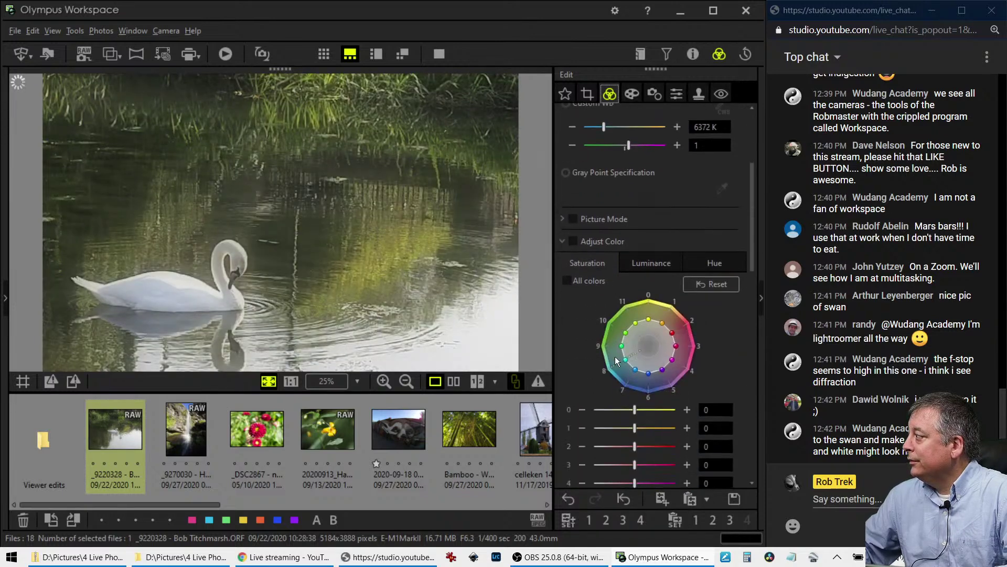
click(559, 182)
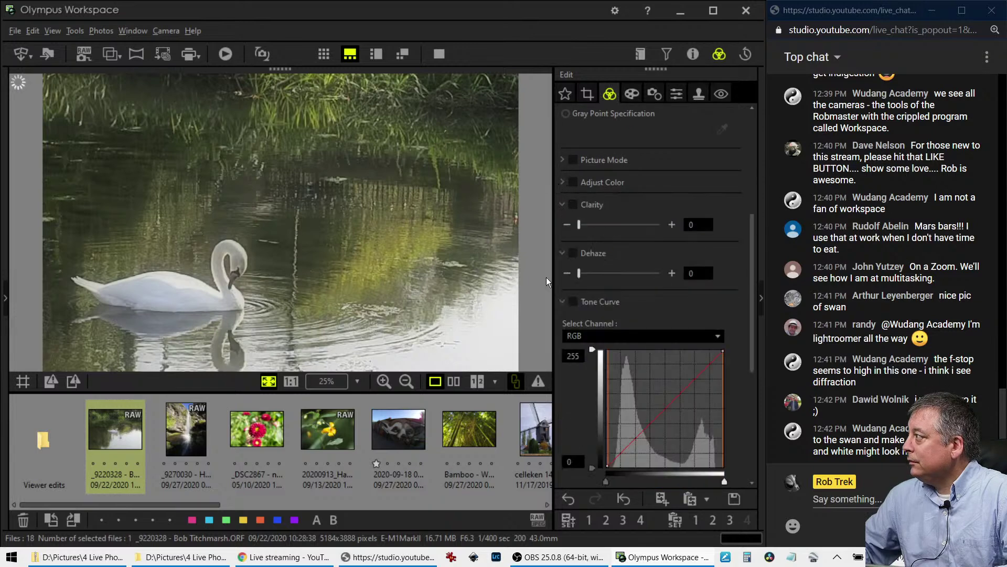
scroll(568, 336, down, 2)
scroll(568, 341, up, 2)
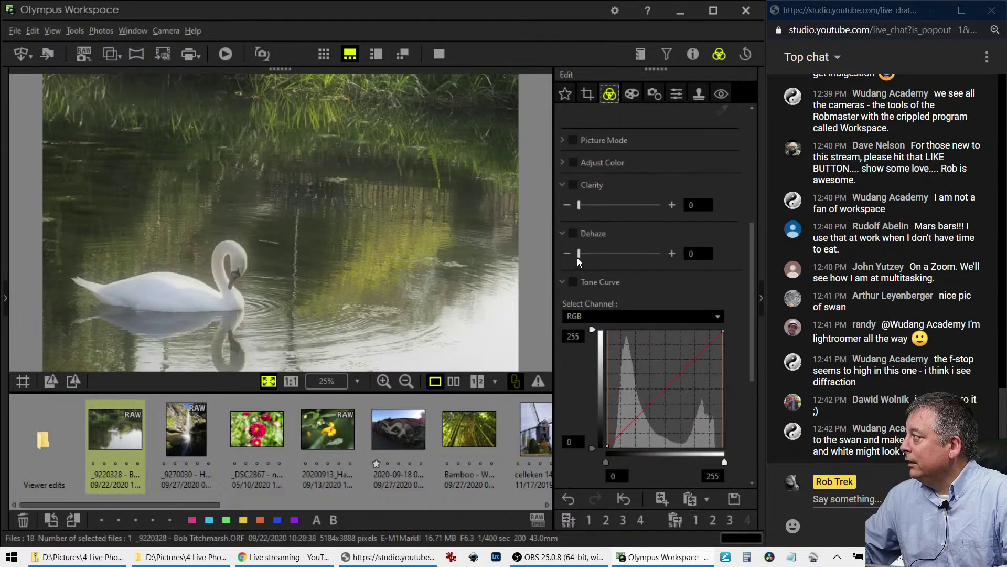
drag(579, 254, 590, 253)
- Darken the shadows with a low point on the RGB tone curve and set exposure compensation to -0.6 EV
scroll(574, 376, down, 3)
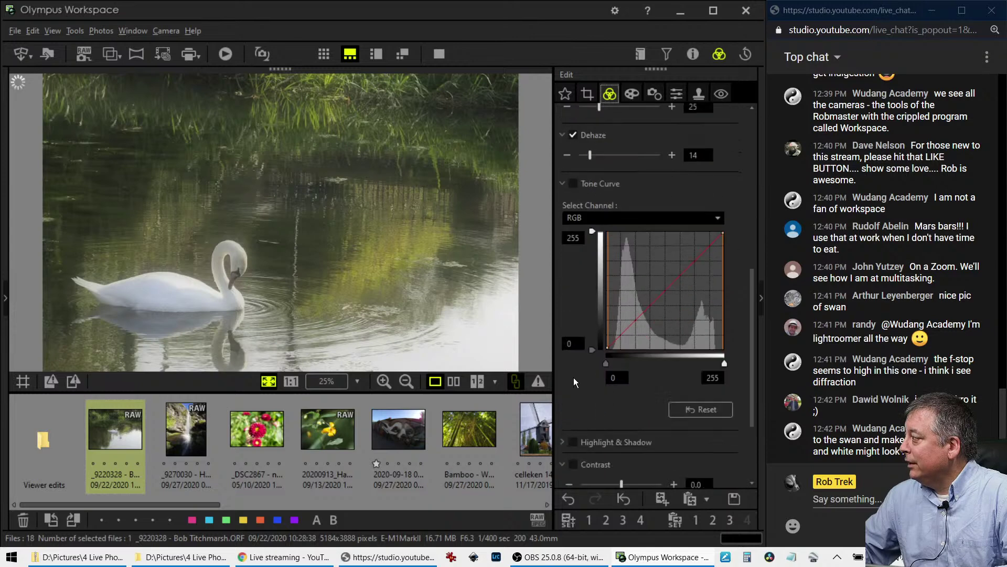
drag(617, 322, 613, 325)
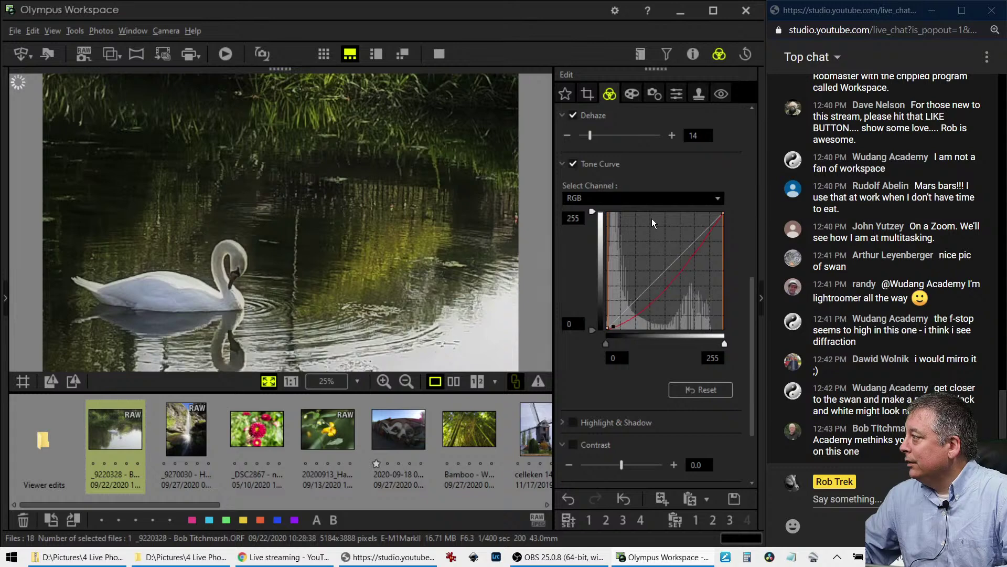
drag(752, 391, 753, 226)
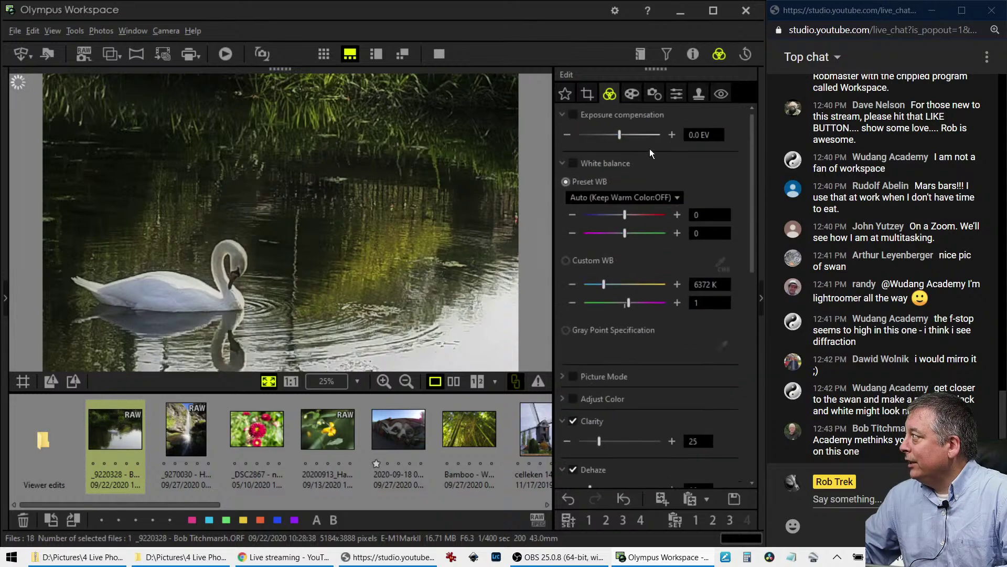
drag(620, 135, 611, 136)
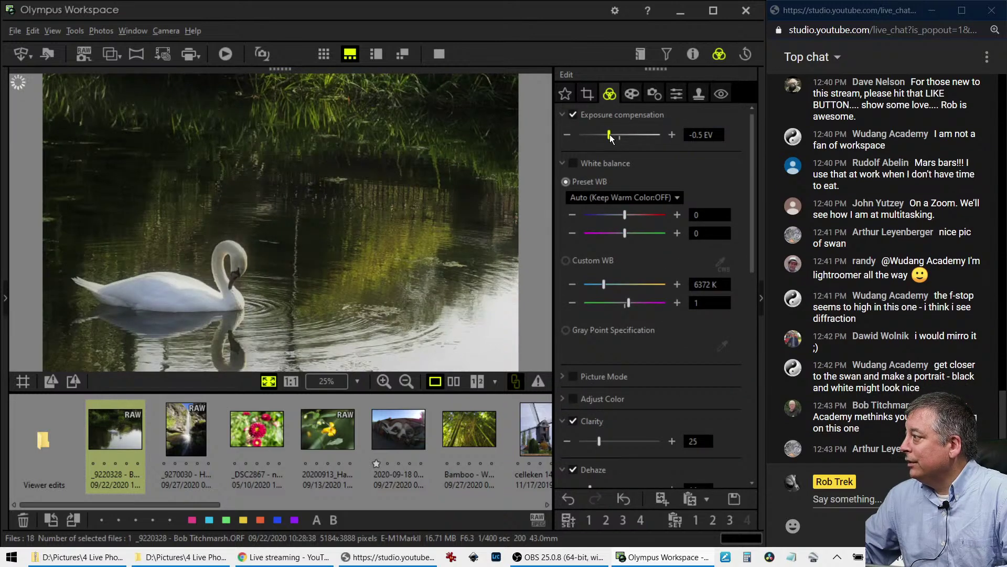
- Raise the middle of the RGB tone curve back to the diagonal and shift its shadow point slightly toward the midtones
scroll(742, 377, down, 3)
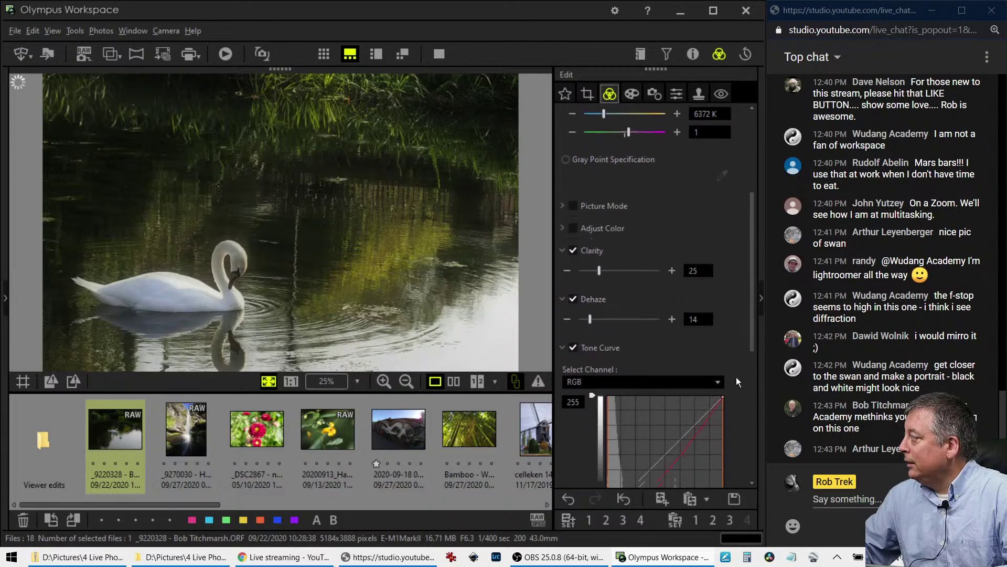
scroll(736, 377, down, 5)
scroll(735, 375, up, 2)
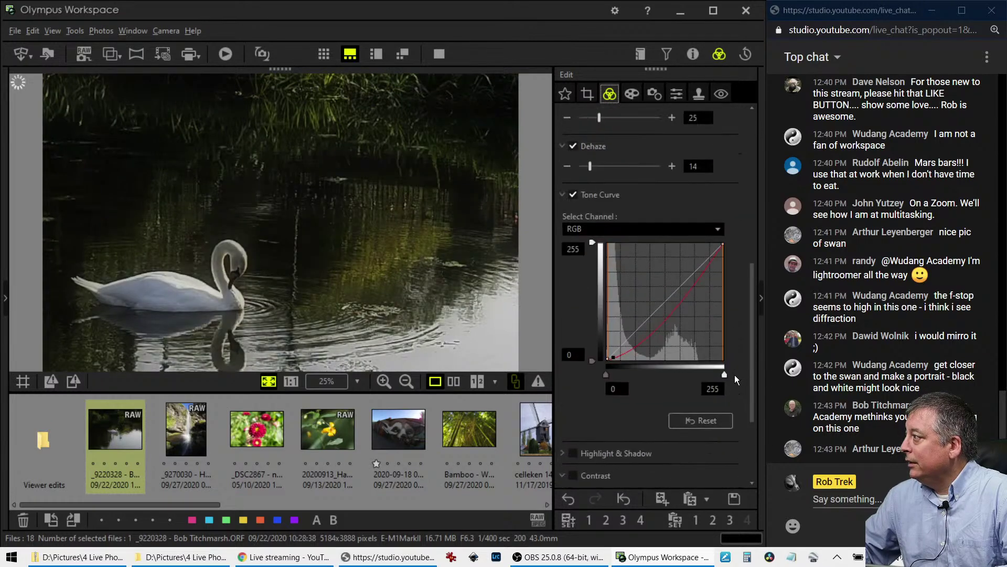
scroll(735, 374, up, 2)
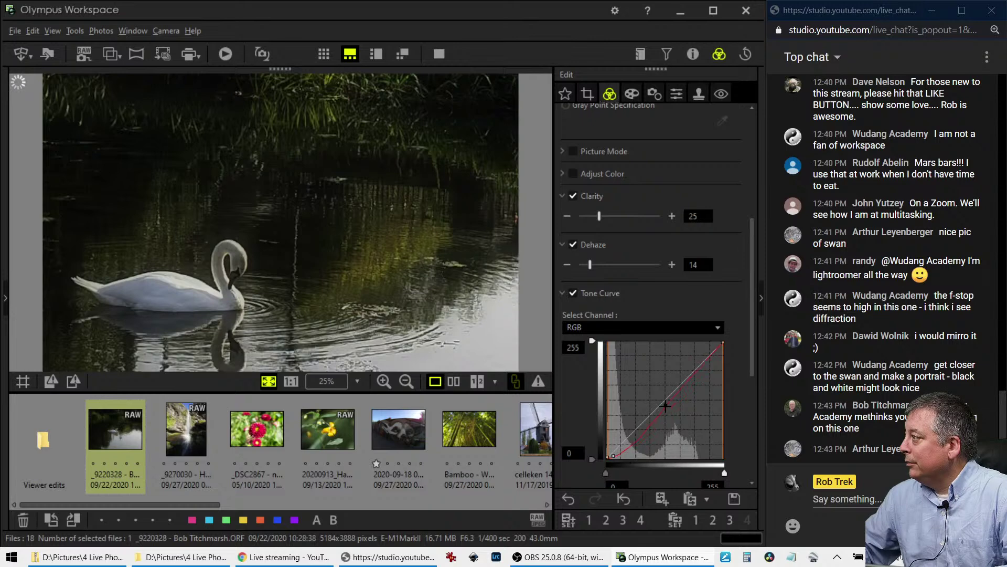
drag(665, 417, 665, 398)
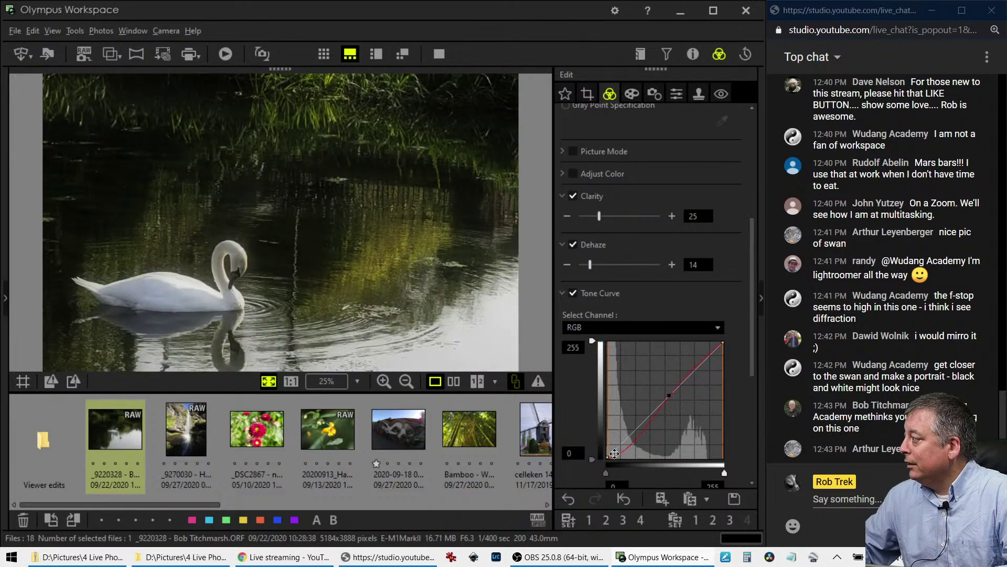
drag(615, 454, 624, 454)
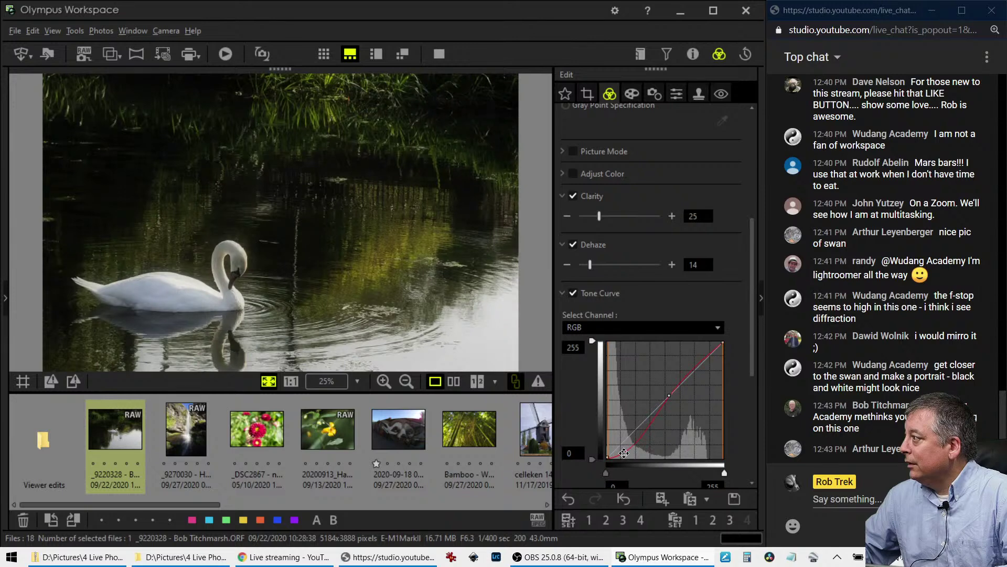
- Darken the edges of the swan photo by setting the vignetting adjustment to -16
click(632, 93)
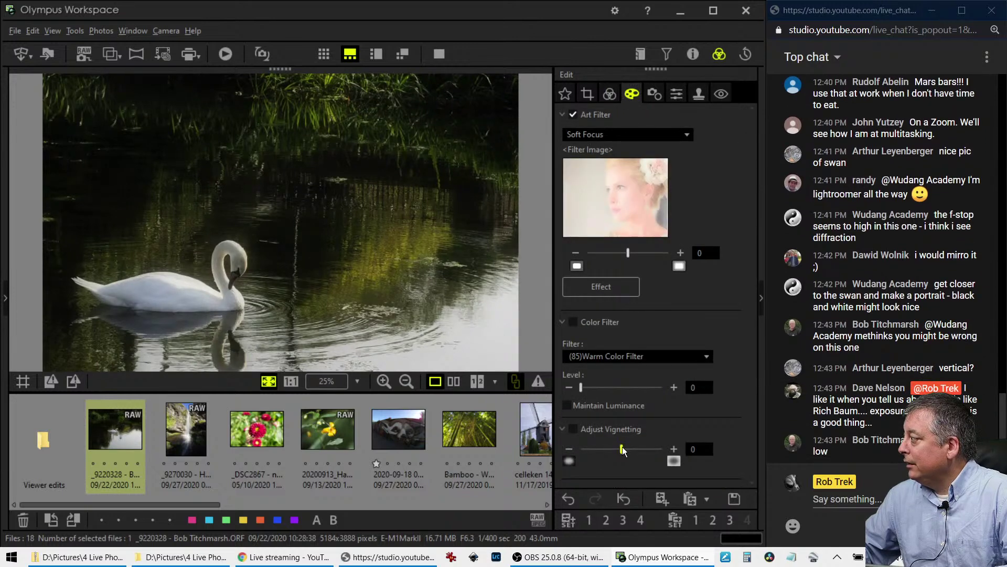
mouse_move(621, 449)
mouse_down()
mouse_move(638, 449)
mouse_move(542, 436)
mouse_move(601, 446)
mouse_up()
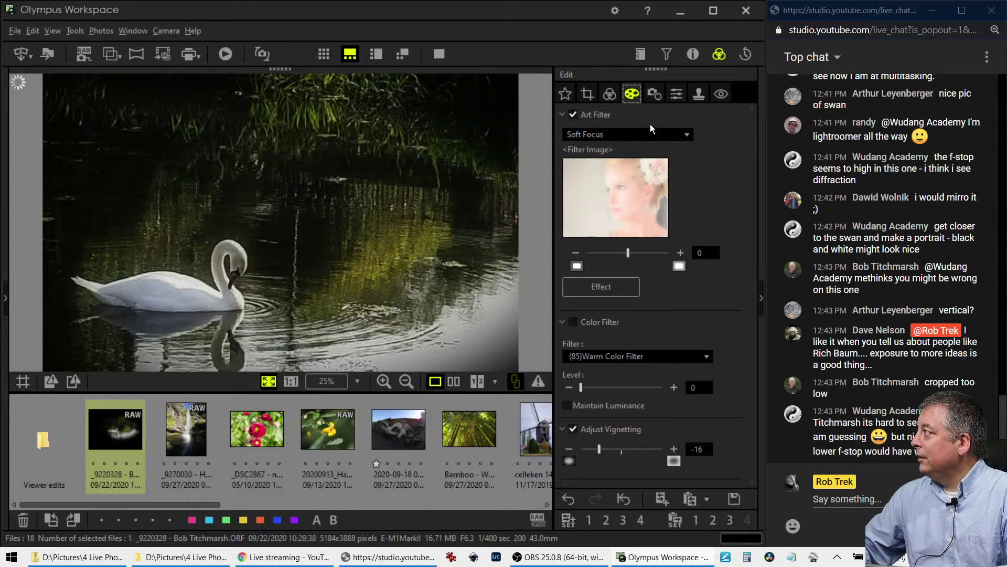
click(617, 94)
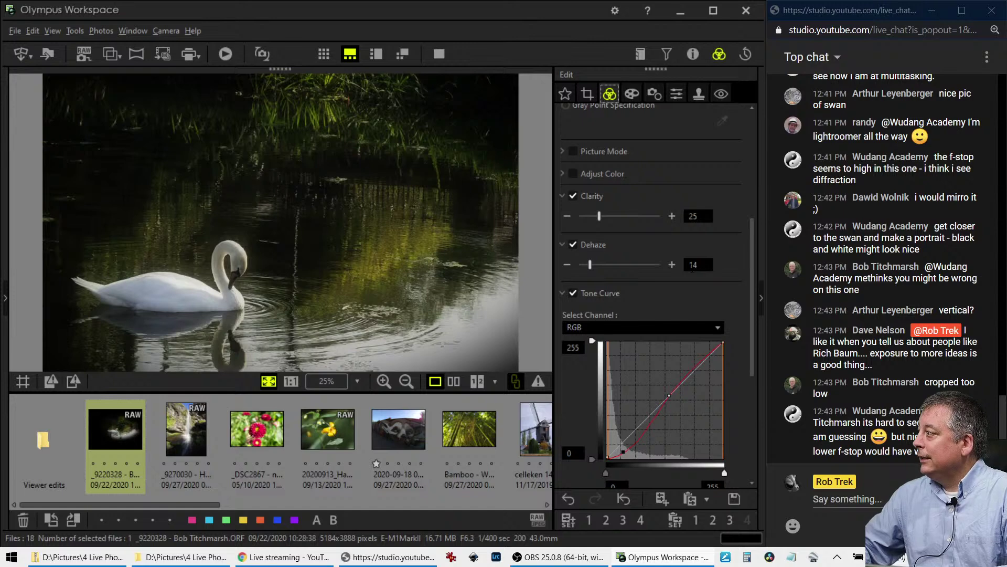
- Straighten the swan photo with a tilt of -1.1 and enlarge the crop to about 2931 x 1833 pixels
click(592, 96)
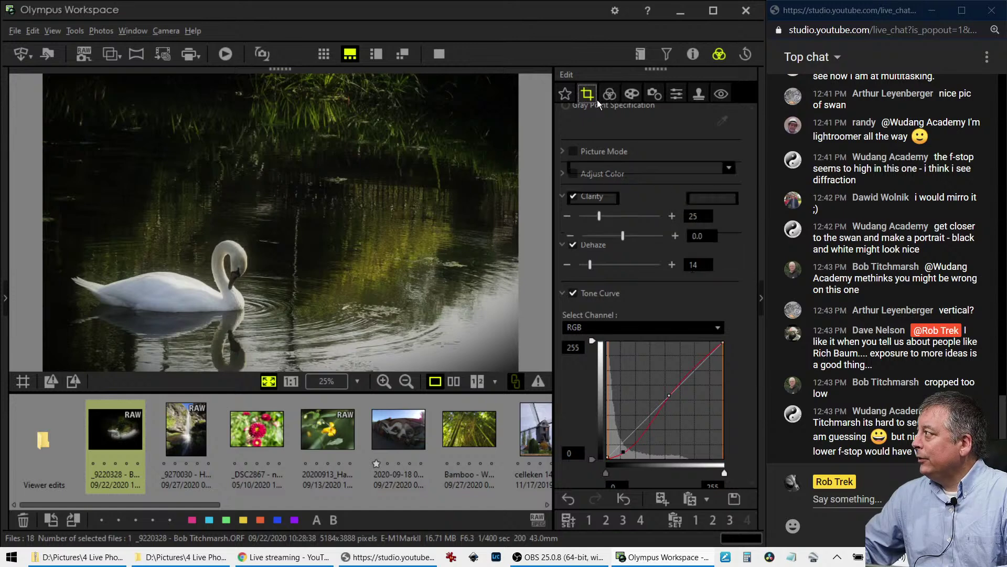
click(570, 237)
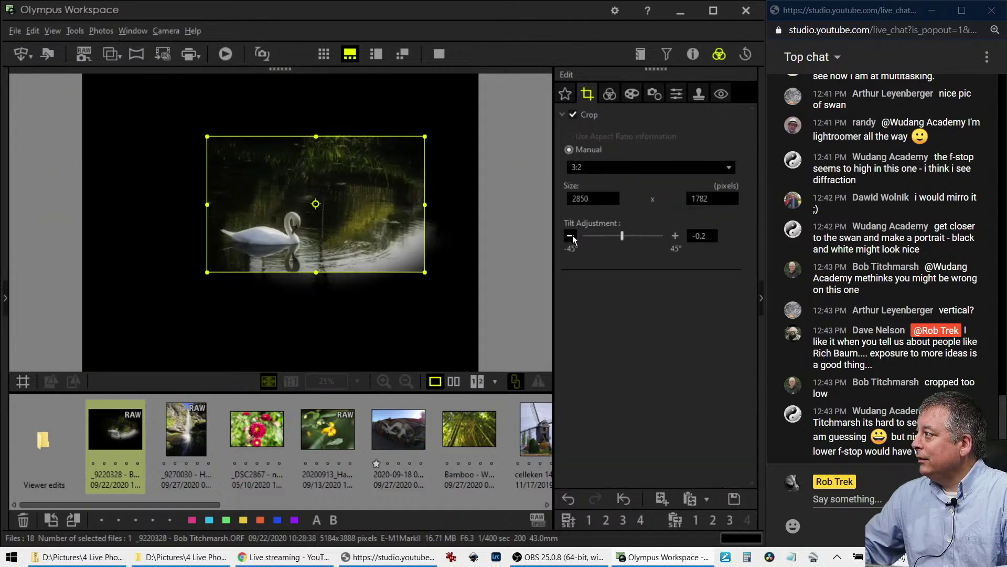
click(571, 236)
click(570, 236)
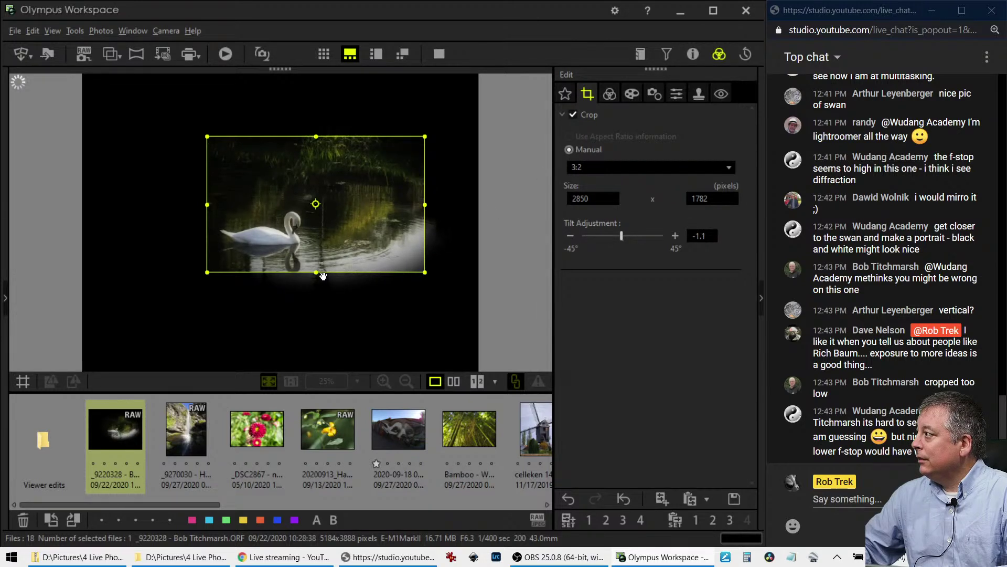
drag(317, 273, 326, 266)
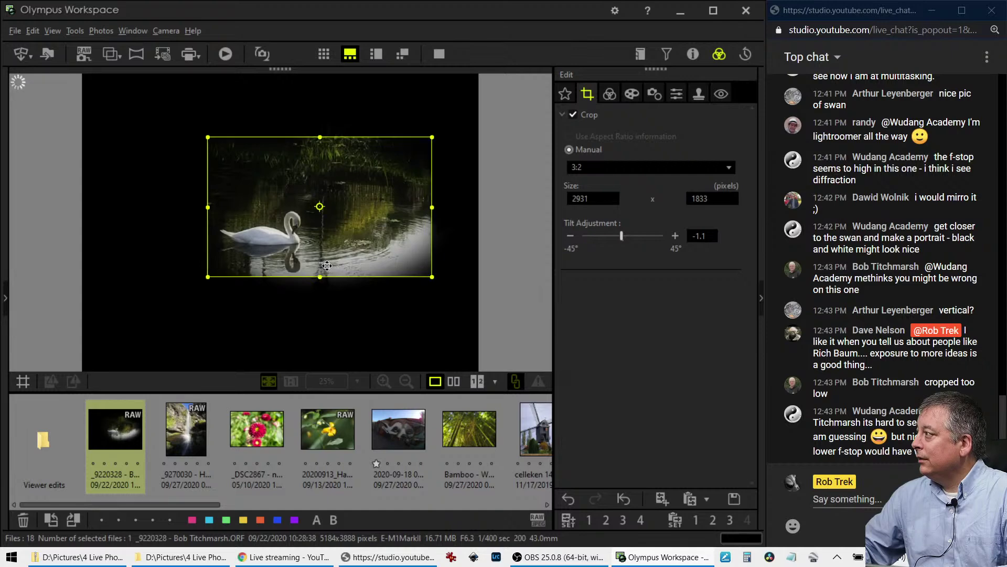
- Warm the swan photo with a custom white balance of 8404 K and a green-magenta tint of 4
click(610, 93)
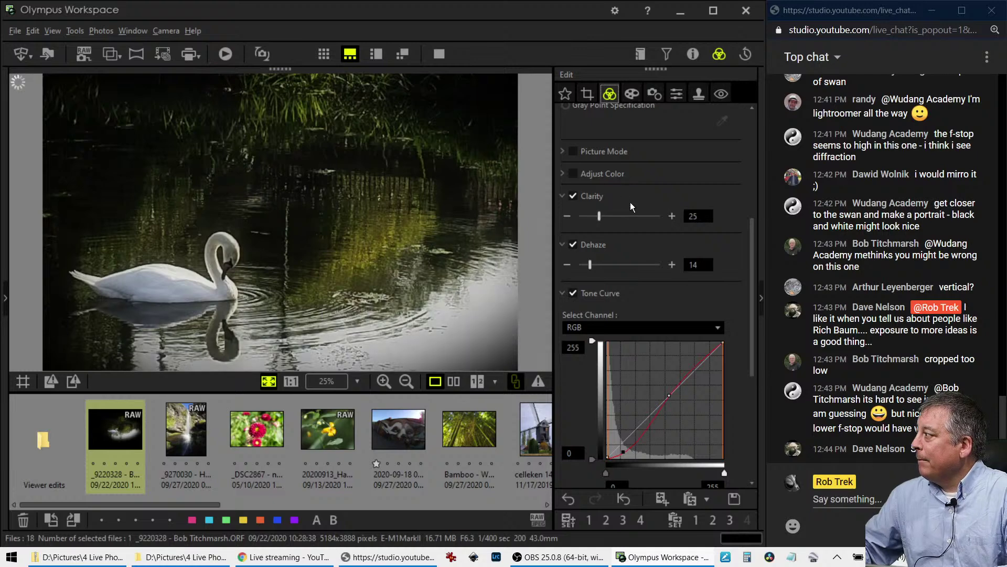
scroll(635, 217, up, 5)
scroll(635, 216, up, 1)
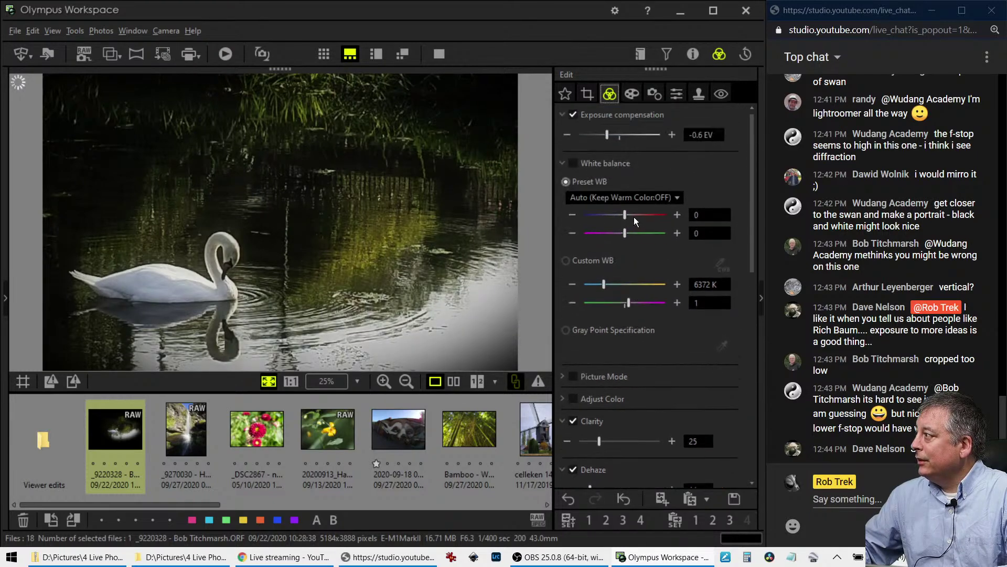
drag(606, 287, 615, 291)
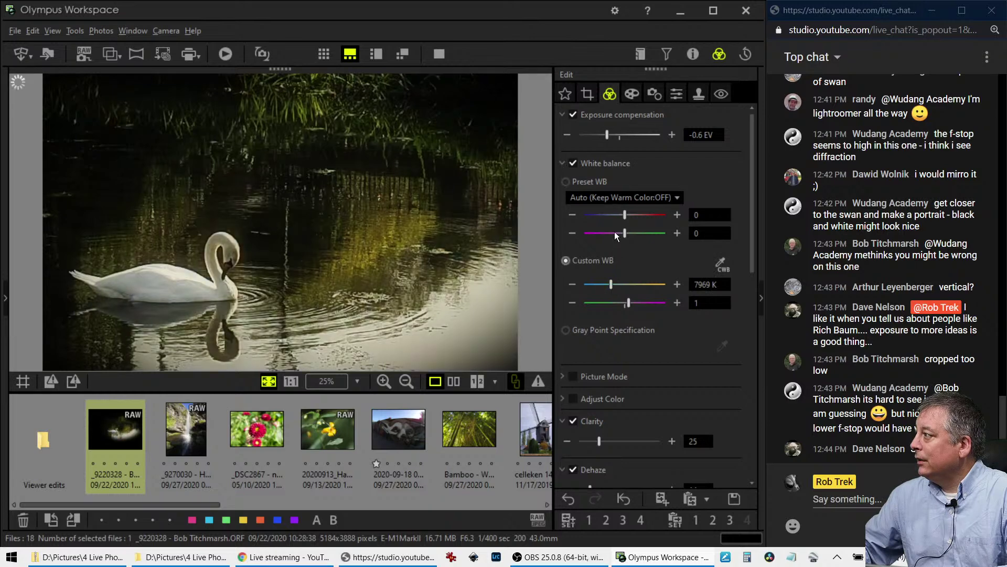
drag(629, 303, 635, 304)
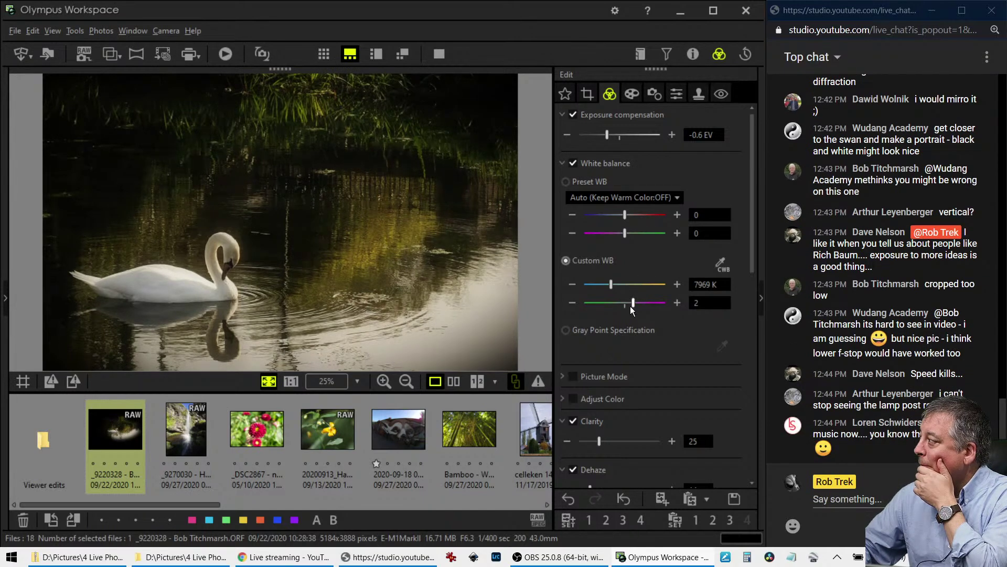
drag(633, 307, 635, 302)
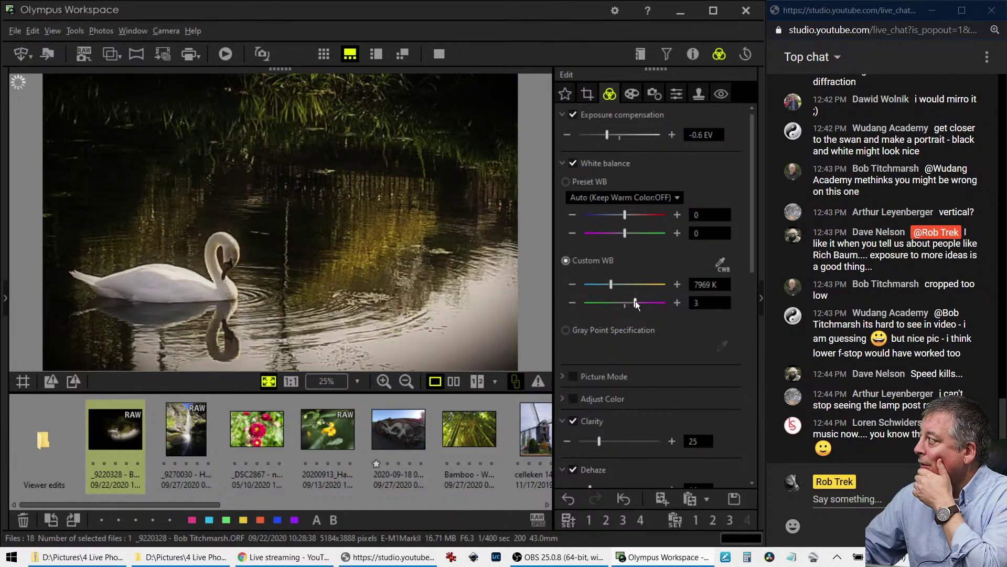
drag(635, 304, 641, 307)
drag(612, 284, 615, 284)
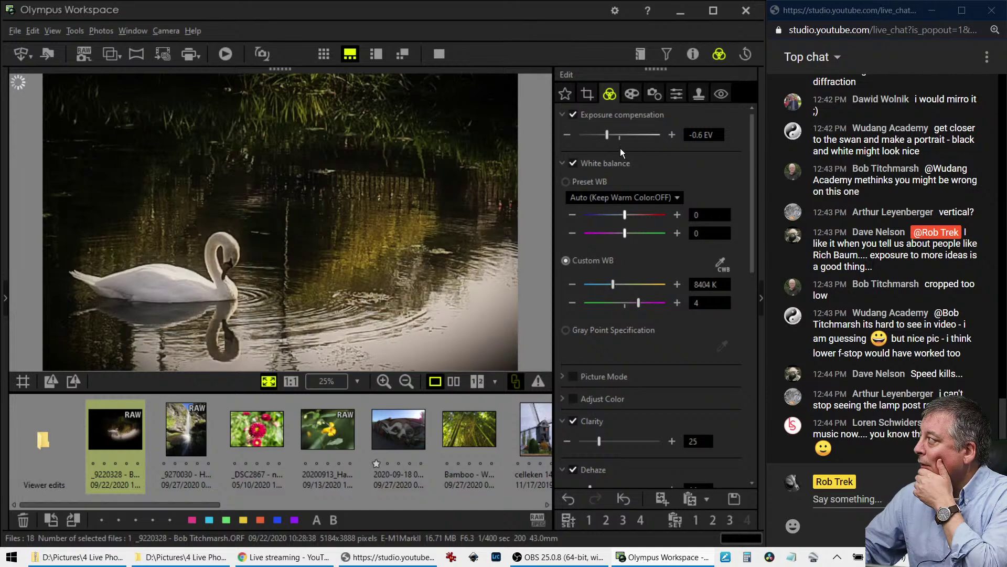
- Remove the Soft Focus art filter from the swan photo by choosing No Filter
click(628, 103)
click(615, 136)
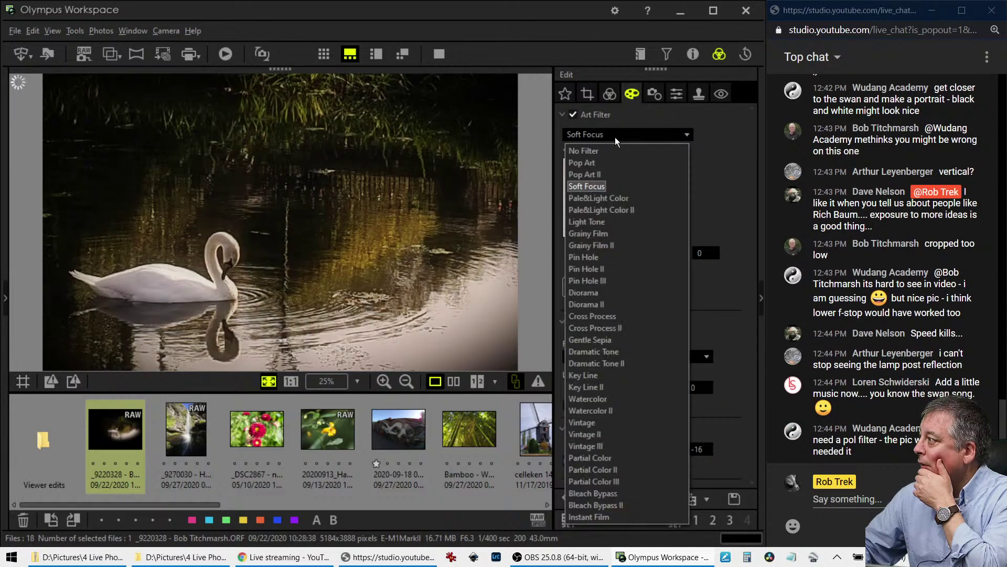
click(611, 150)
- Set the swan photo's gradation to AUTO and raise its saturation to 1.4
click(610, 95)
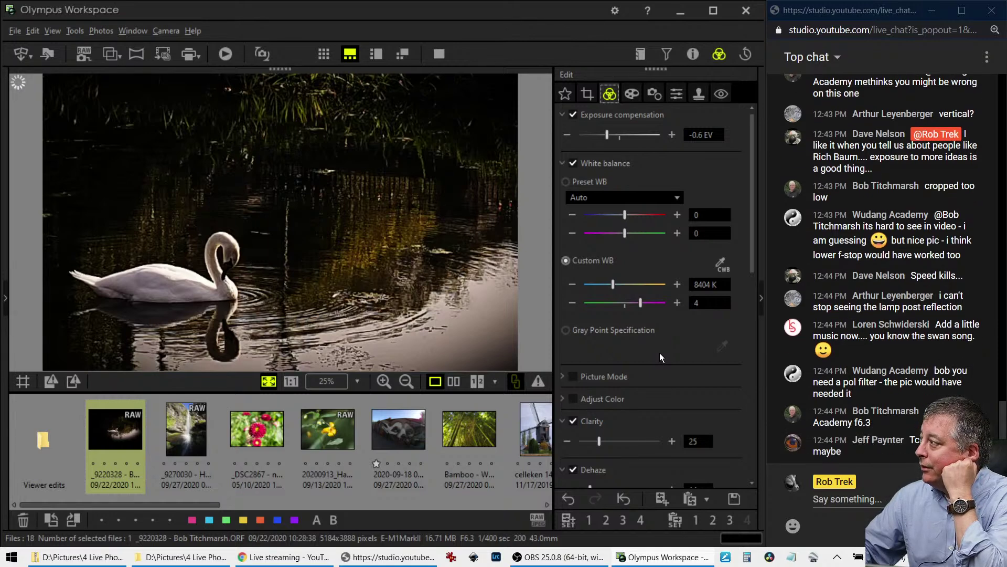
scroll(661, 357, down, 5)
scroll(659, 352, down, 5)
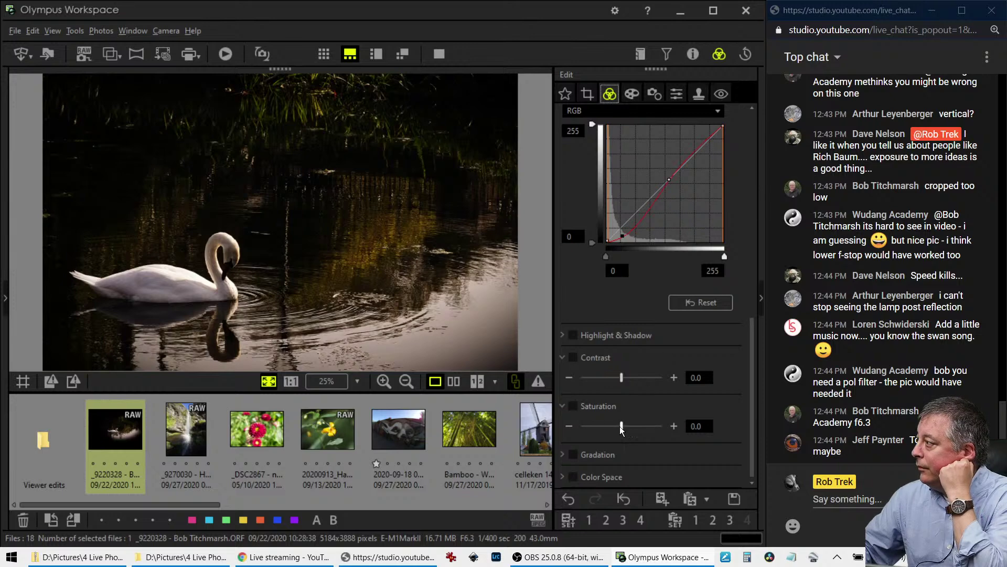
drag(622, 428, 631, 428)
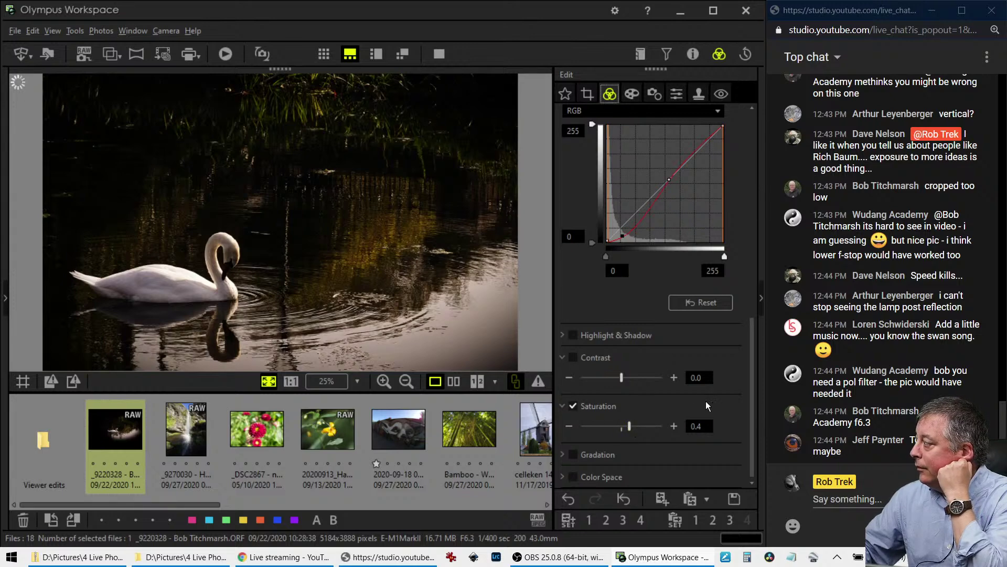
click(563, 456)
click(587, 479)
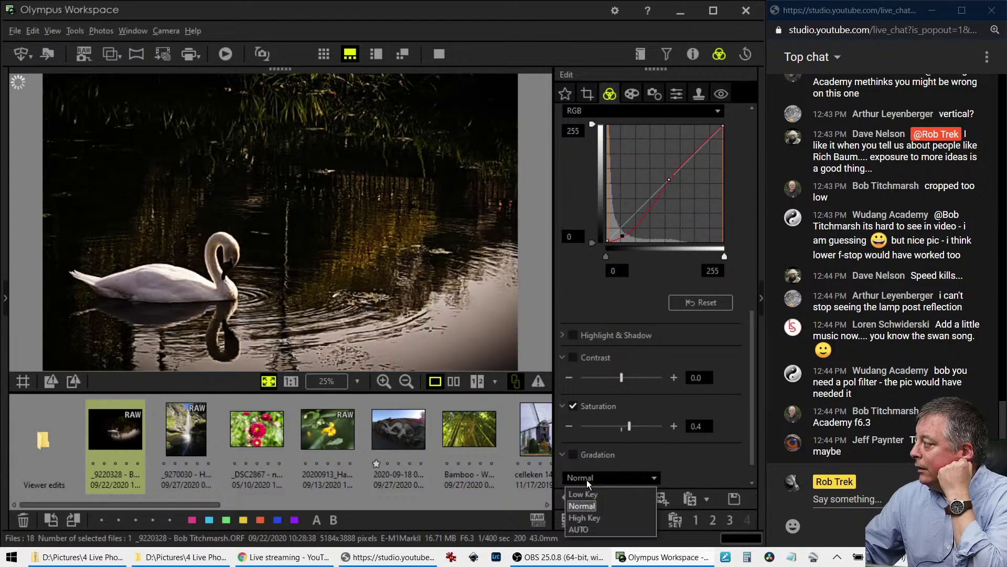
click(579, 530)
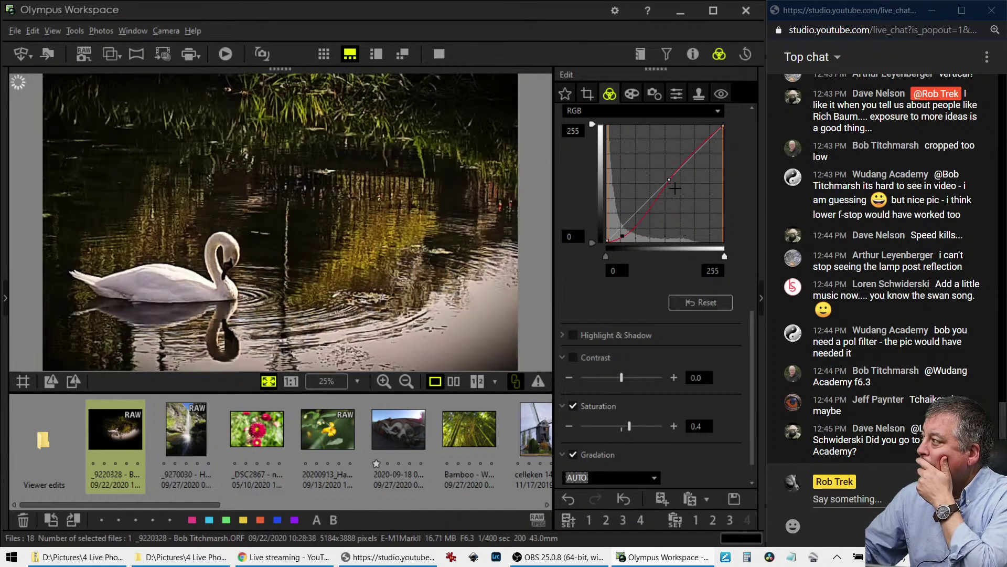
click(639, 427)
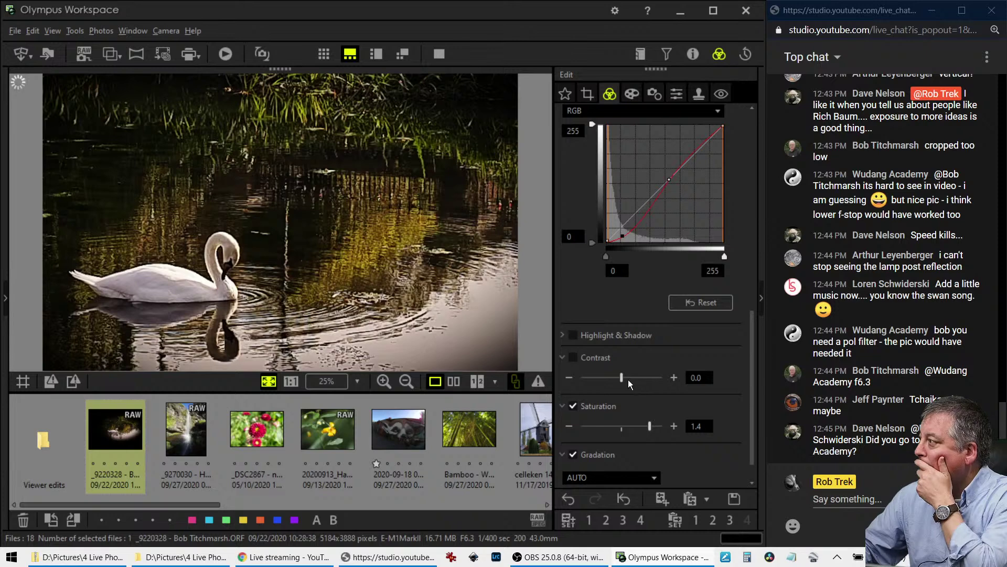
- Lower the saturation of orange (color 1) in the swan photo to -4 with Adjust Color
scroll(616, 299, up, 10)
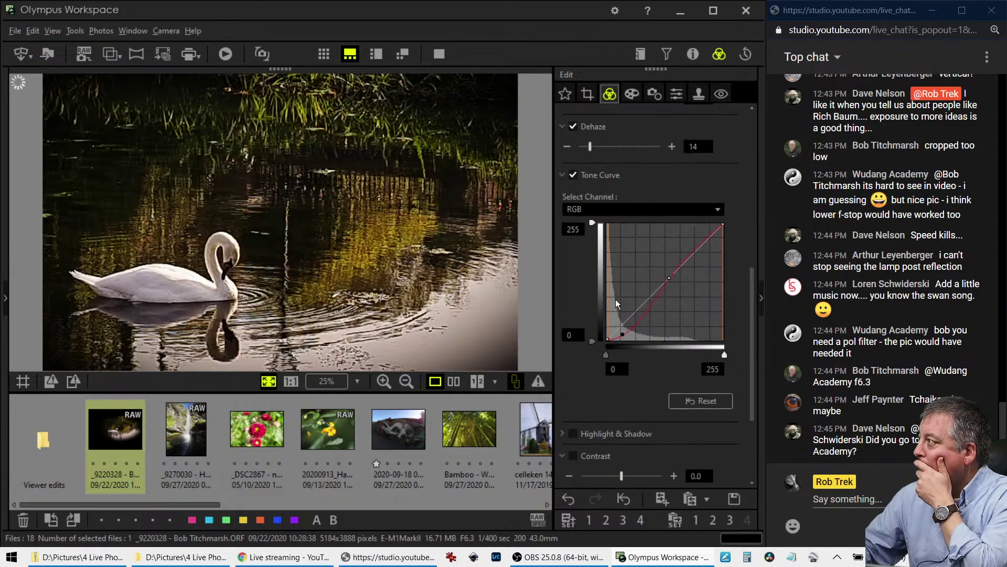
scroll(616, 298, up, 2)
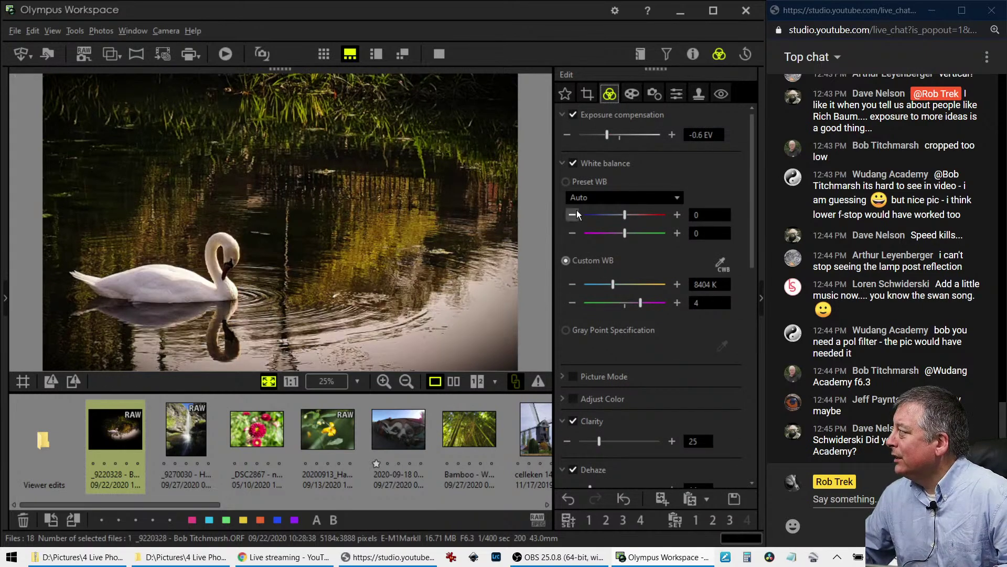
click(638, 110)
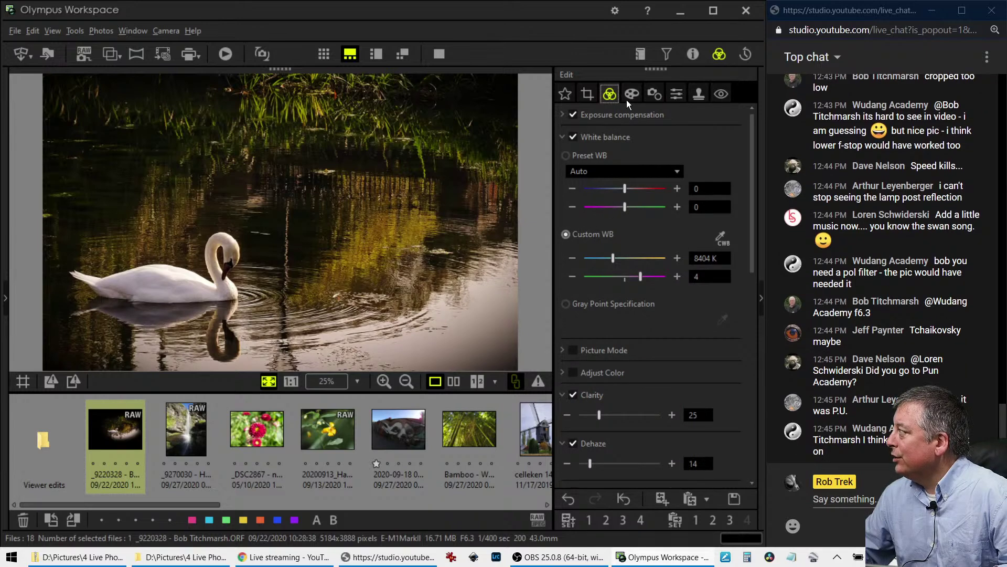
click(563, 373)
scroll(622, 357, down, 1)
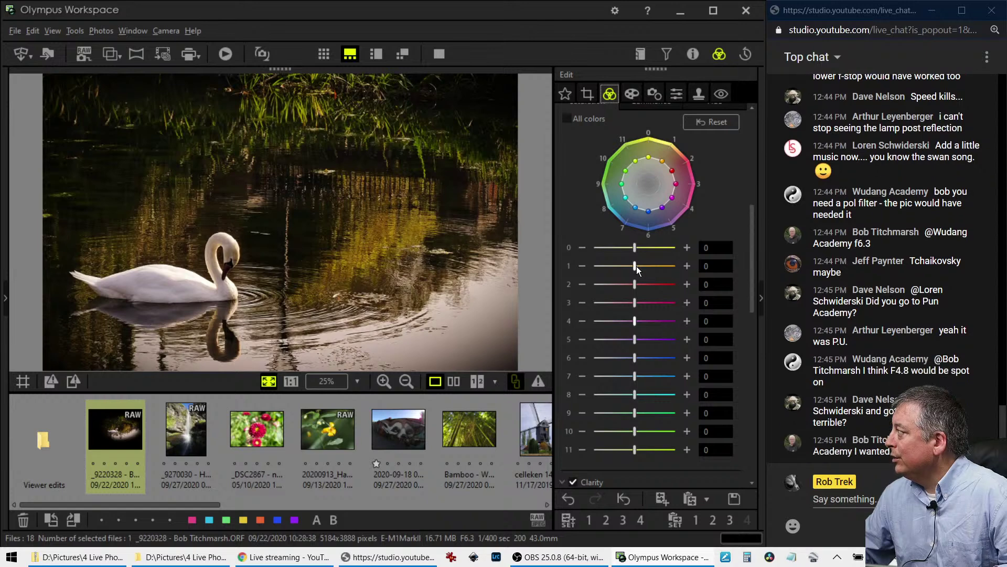
drag(637, 266, 616, 265)
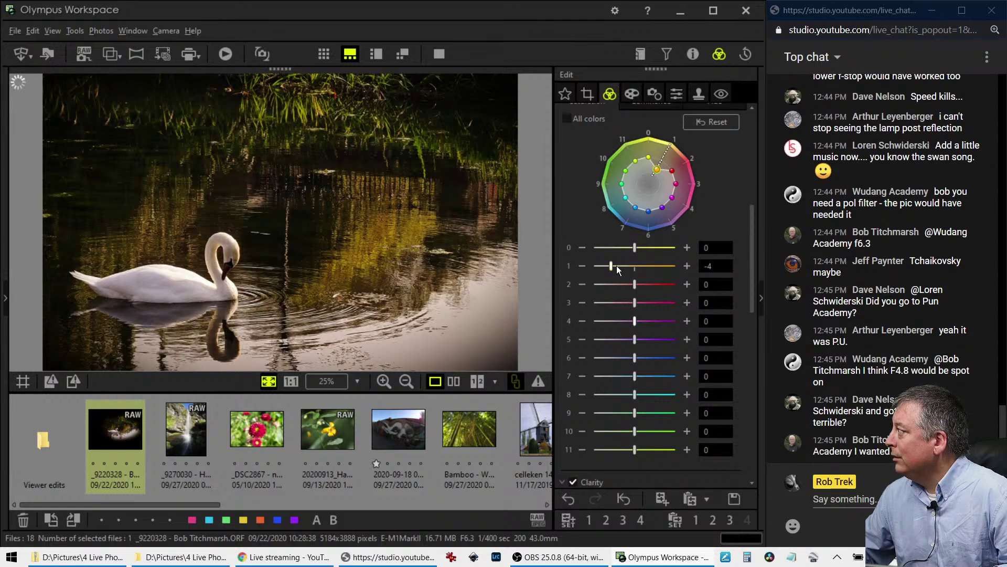
- Shift the hue of color 1 to -2 and of yellow, color 0, to 1 in the color adjustment
scroll(599, 215, up, 3)
click(706, 179)
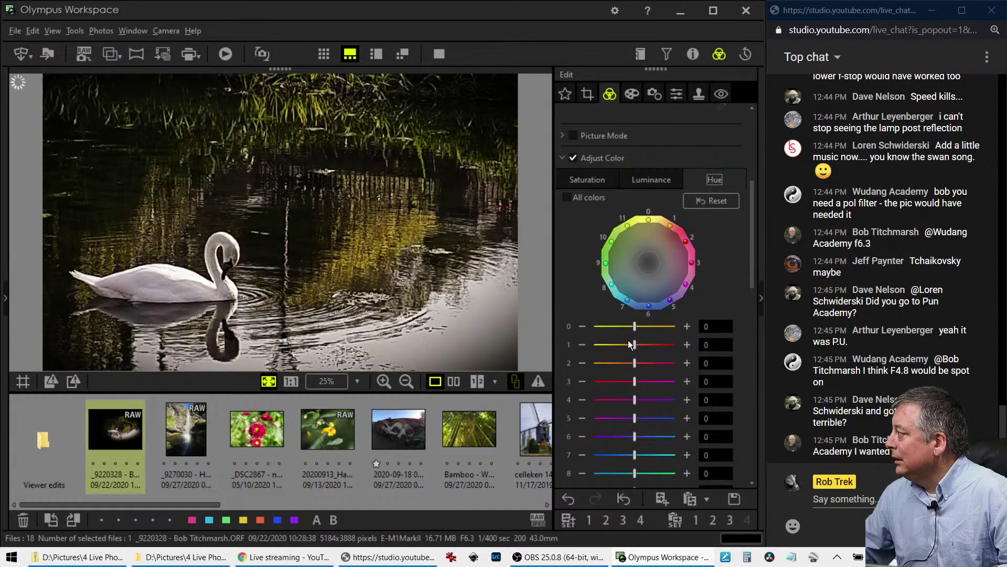
drag(635, 346, 613, 347)
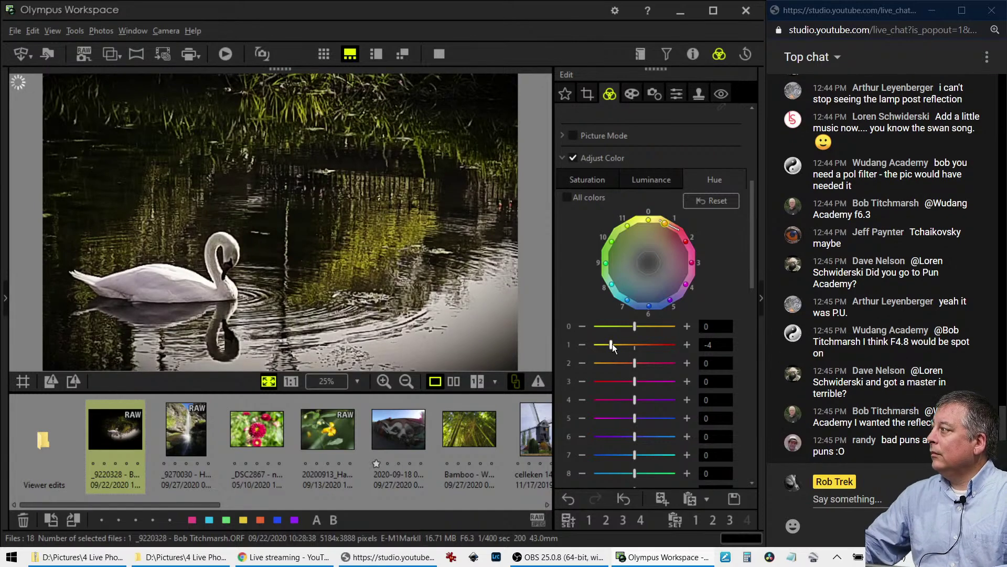
mouse_move(615, 345)
mouse_down()
mouse_move(625, 344)
mouse_move(622, 328)
mouse_up()
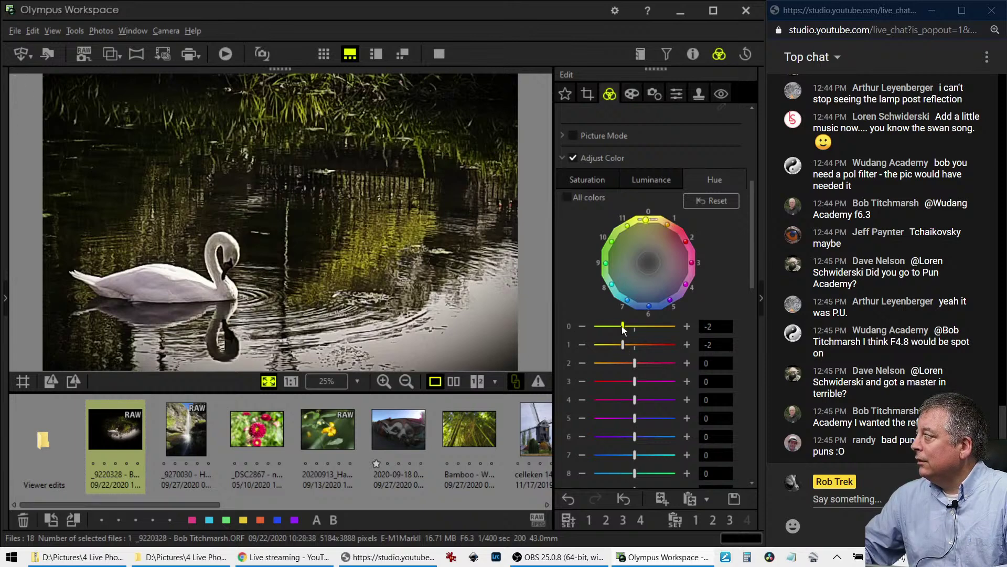
drag(622, 326, 641, 326)
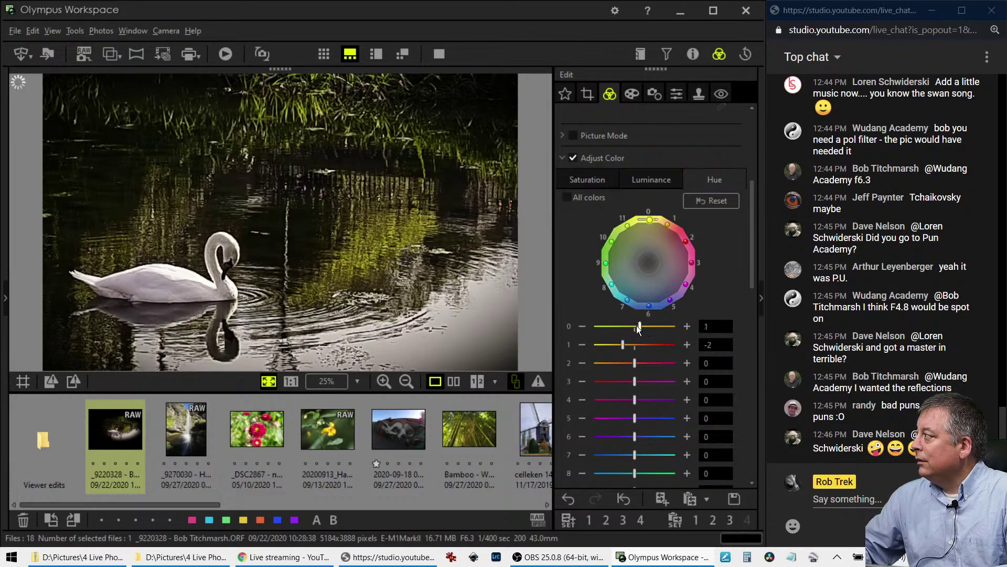
- Shift the hue of the green tones, setting color 10 to 2 and color 11 to 5
scroll(568, 342, down, 3)
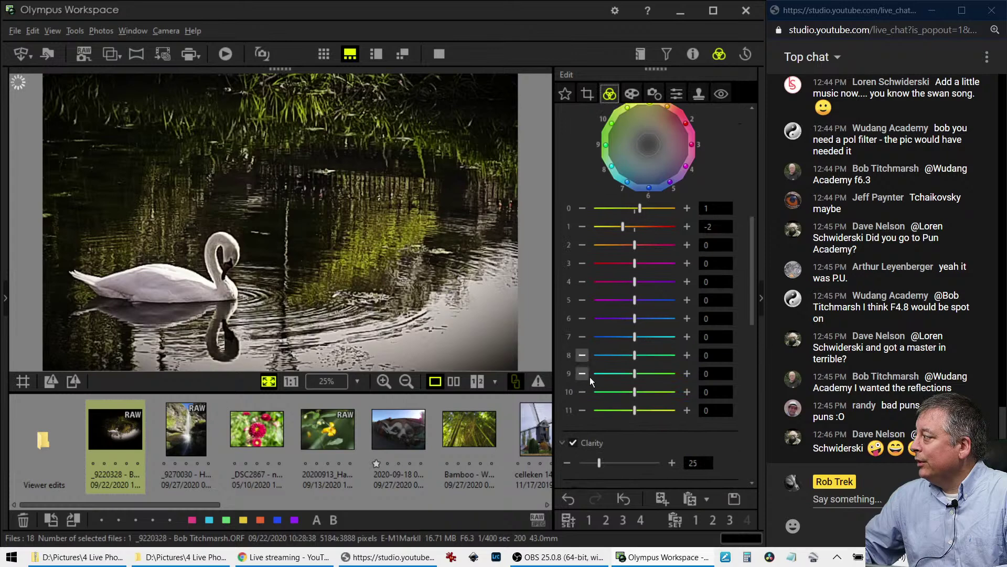
drag(629, 409, 652, 415)
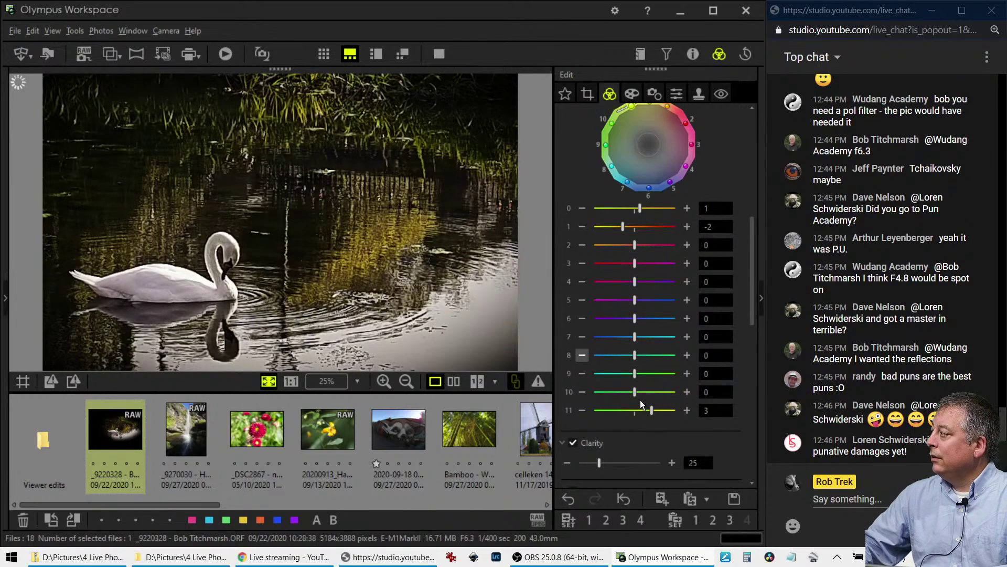
drag(635, 393, 662, 415)
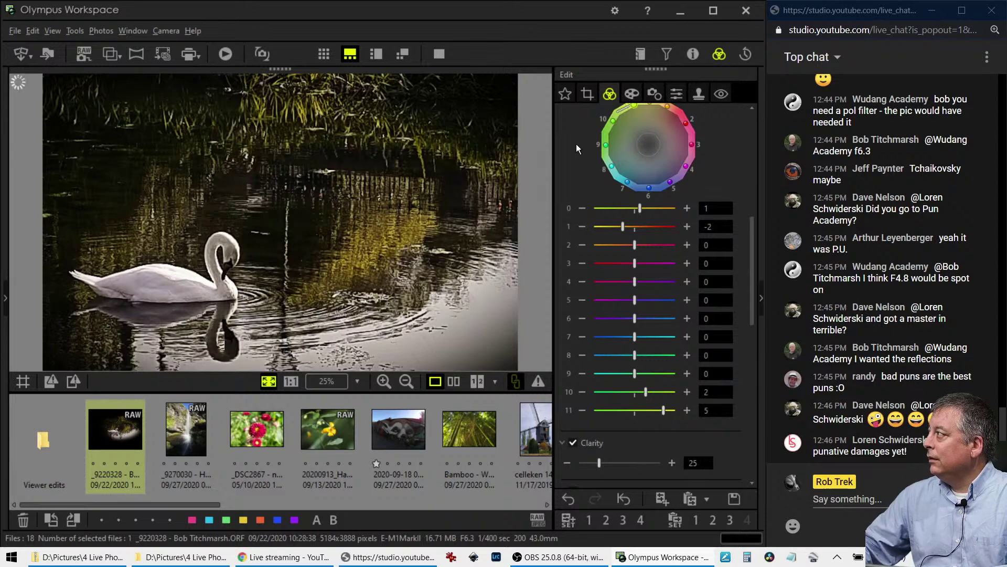
- Warm the swan photo's custom white balance to 9711 K and set its crop tilt to -1.8
scroll(567, 163, up, 8)
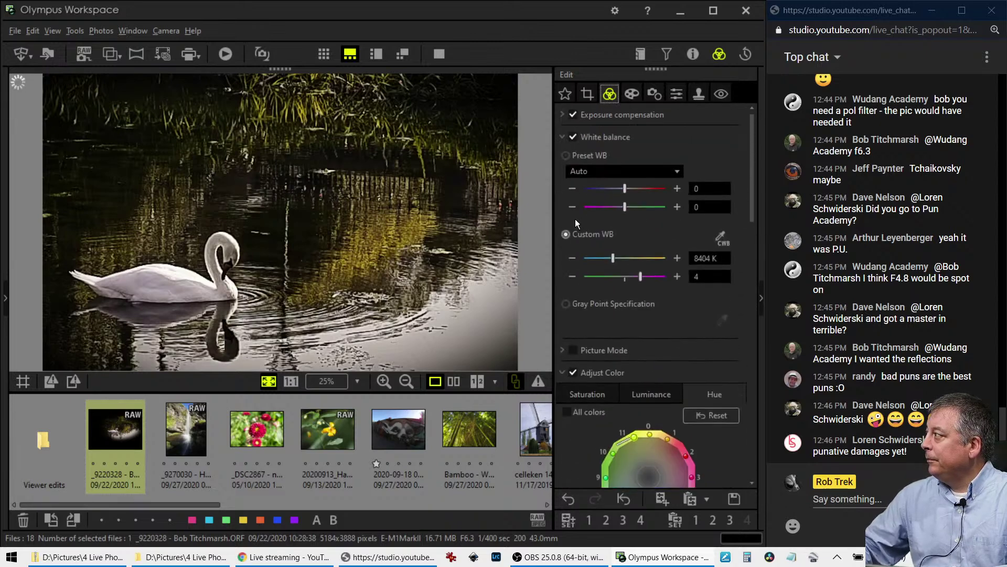
drag(614, 262, 621, 265)
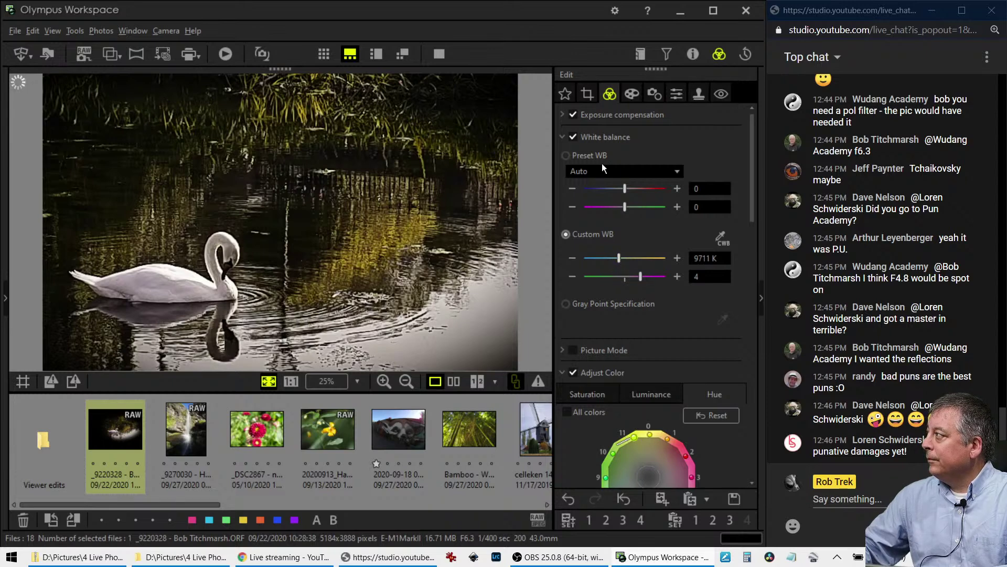
click(587, 94)
click(571, 236)
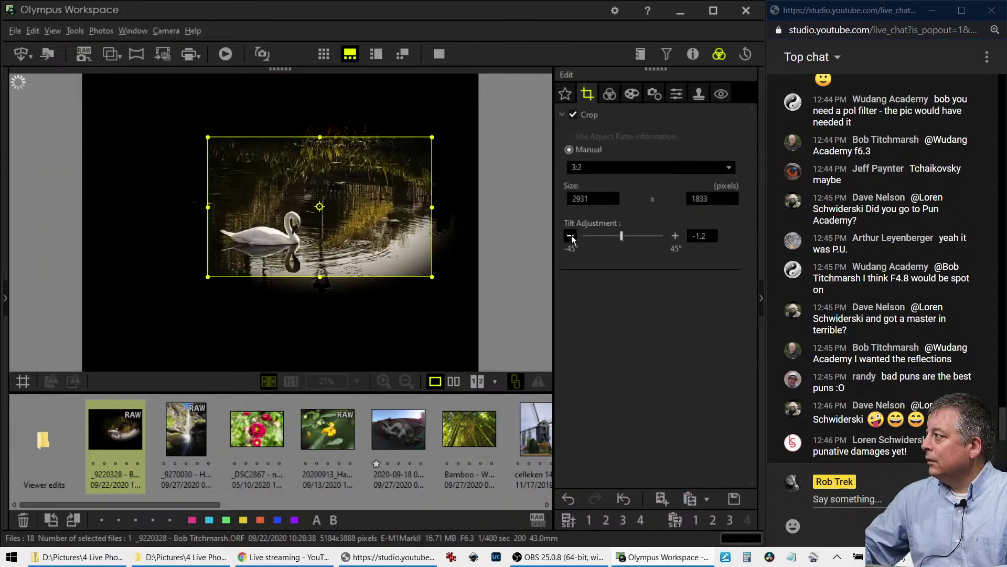
click(571, 236)
click(571, 236)
click(571, 236)
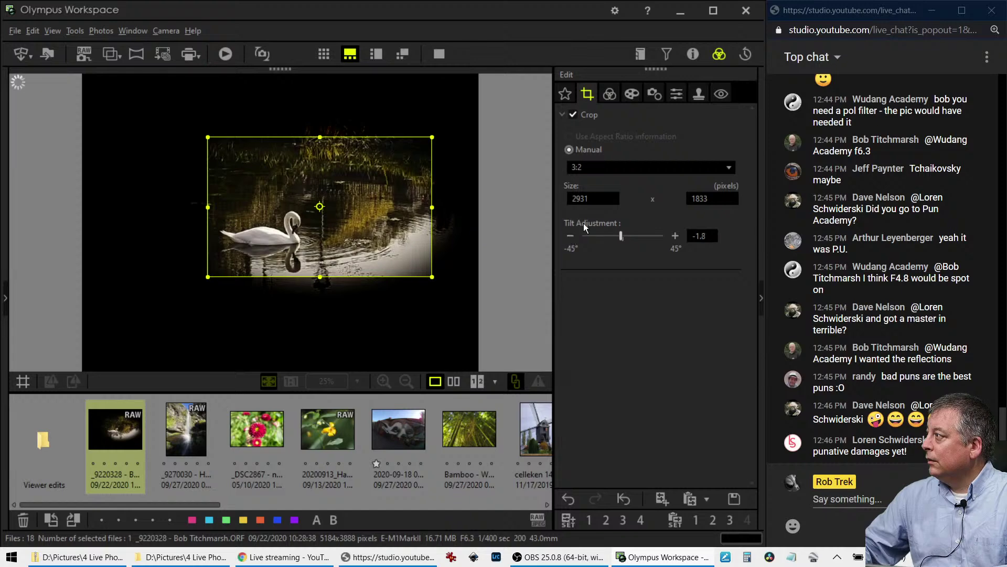
click(610, 94)
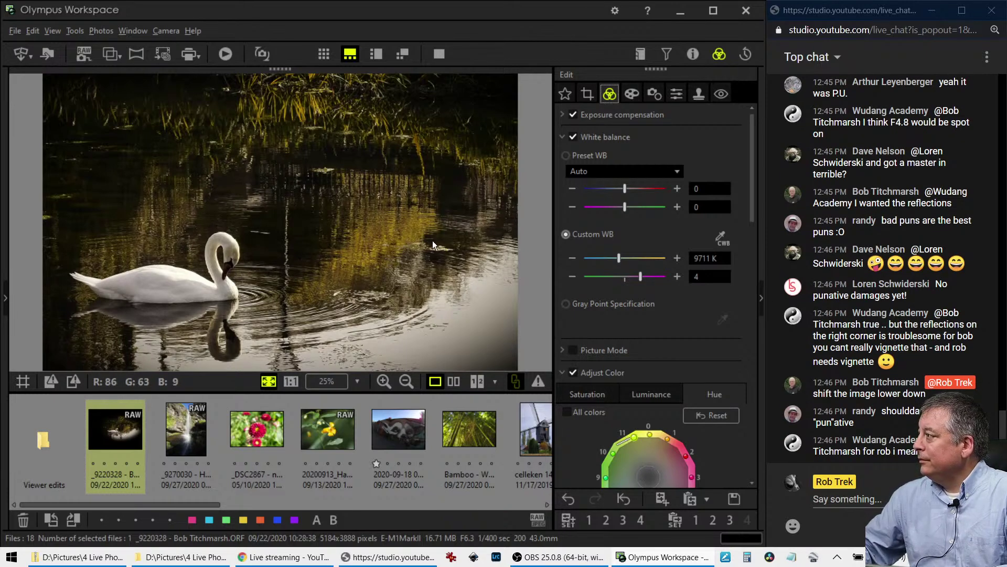
- Move the swan photo's crop frame slightly to the right and down, keeping its size
click(592, 99)
mouse_move(388, 218)
mouse_down()
mouse_move(389, 203)
mouse_move(391, 218)
mouse_up()
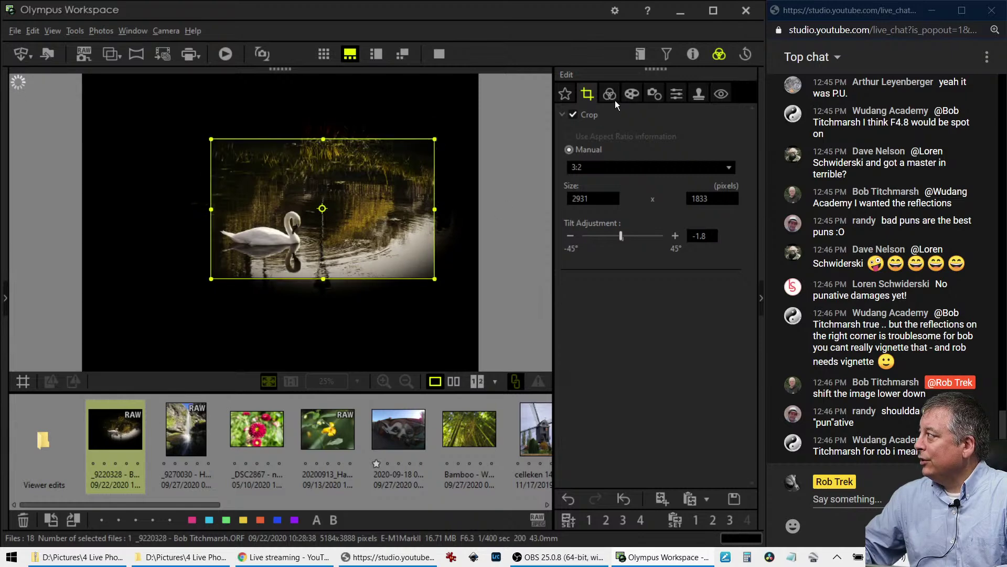
click(610, 95)
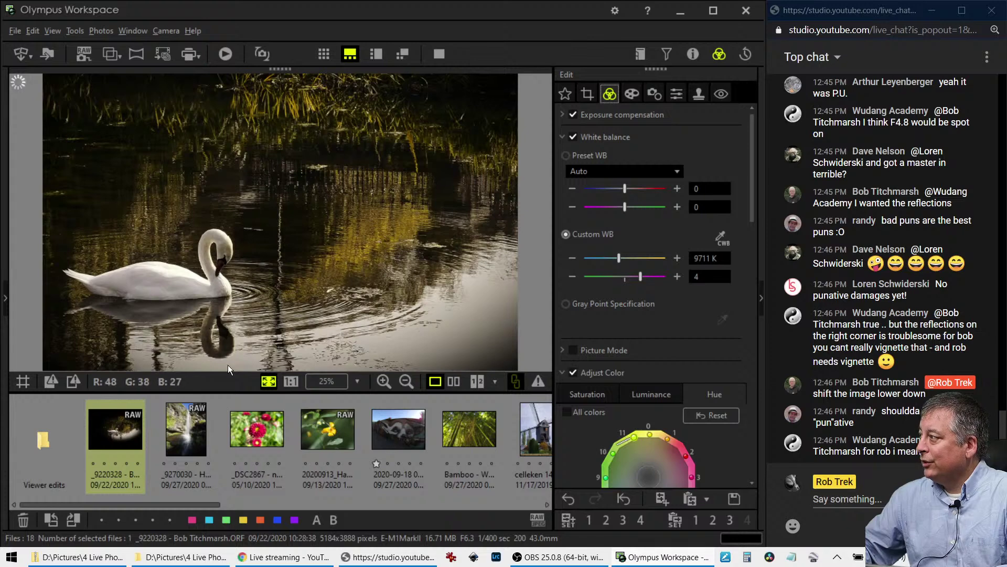
- Soften the darkened edges of the swan photo by setting the vignetting adjustment to -12
click(631, 93)
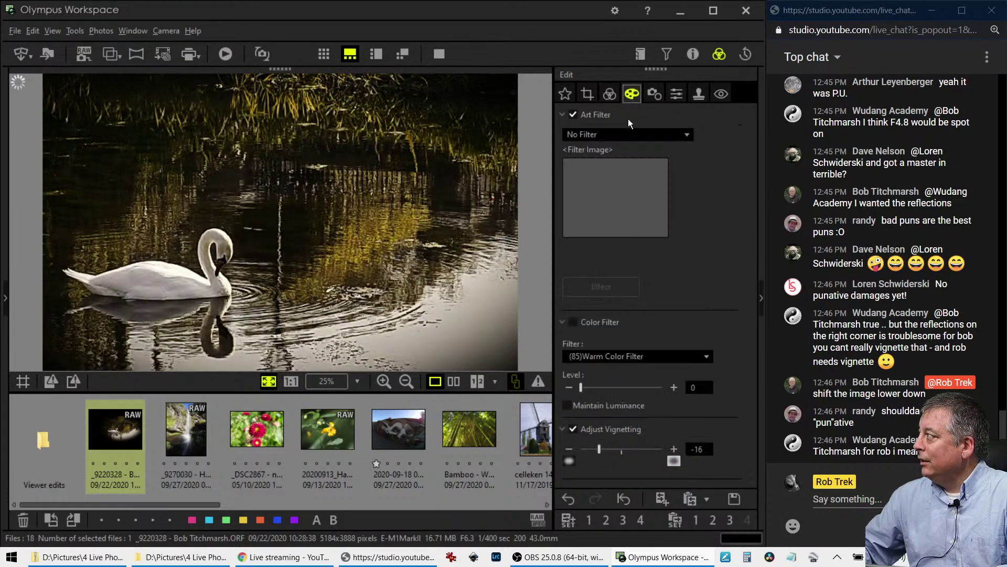
click(604, 449)
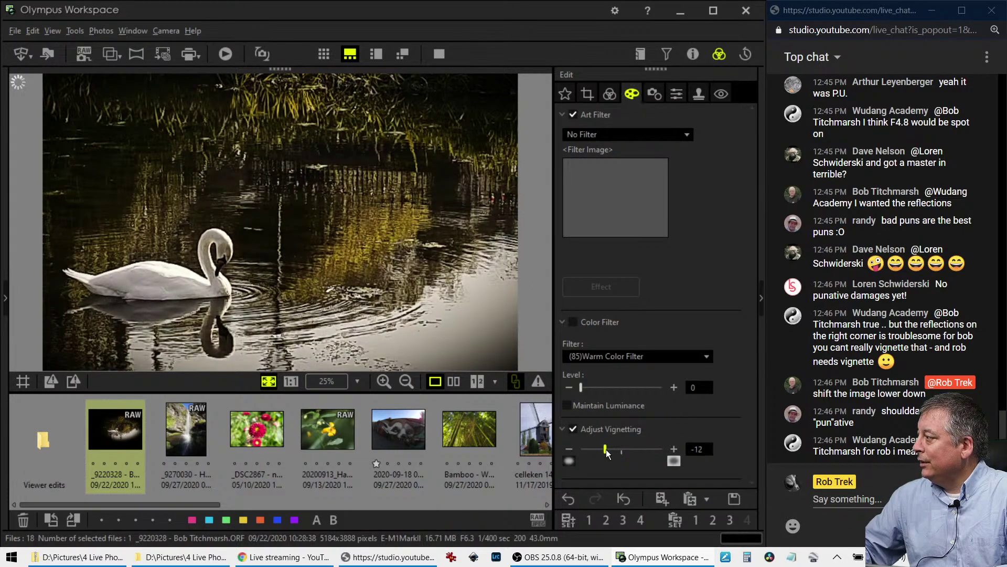
click(611, 95)
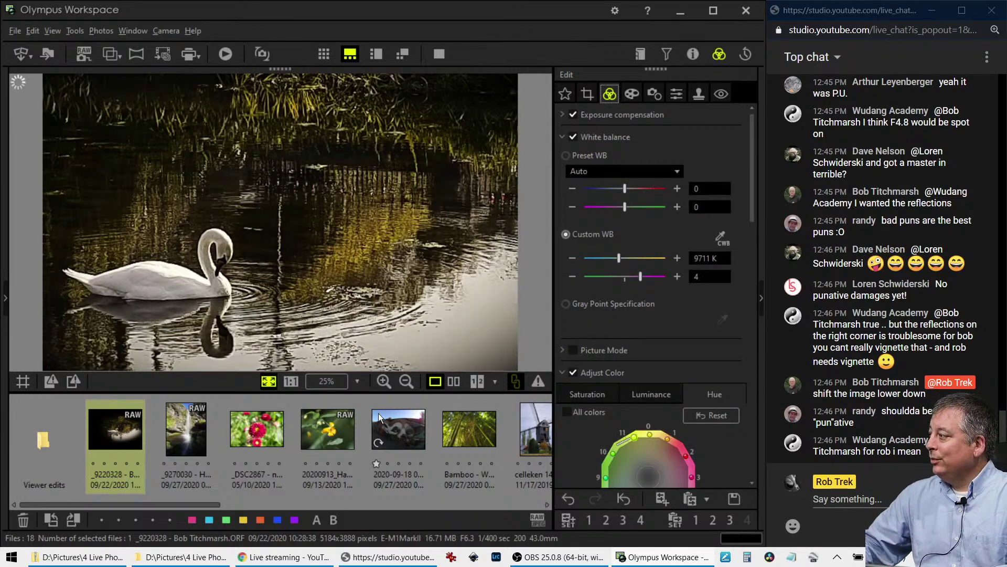
- Compare the edited swan photo side by side with its original in full screen and return to the editing workspace
click(454, 381)
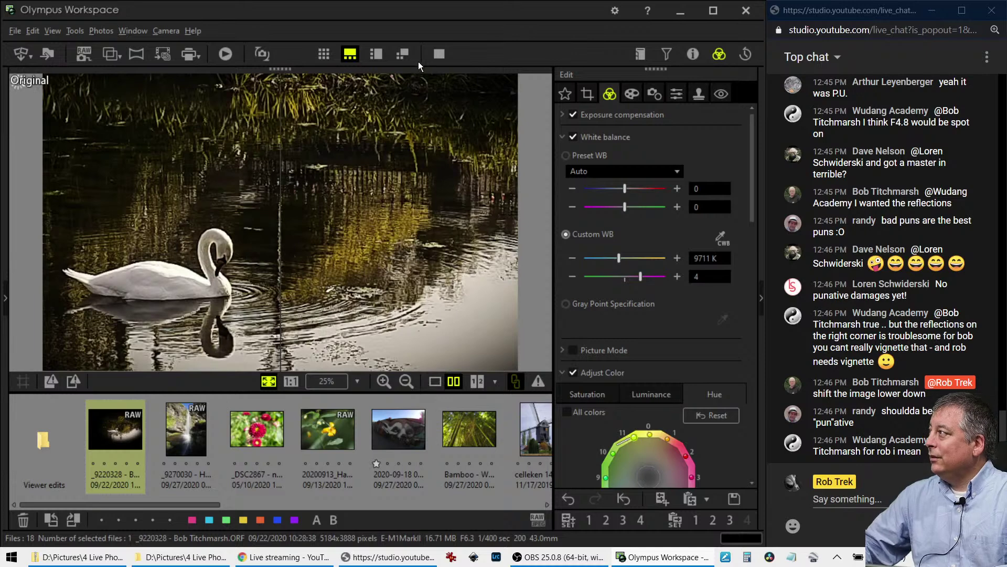
click(435, 55)
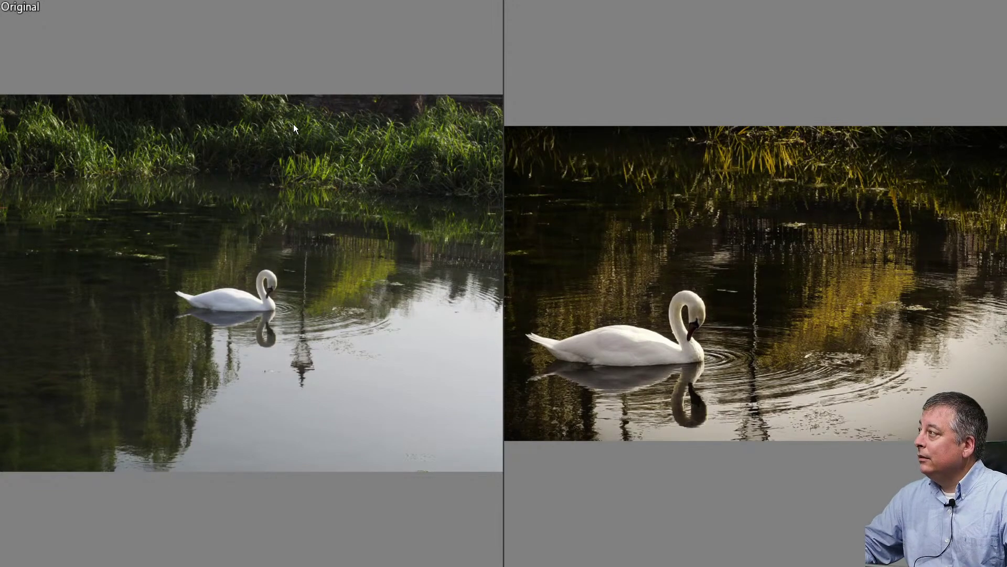
click(305, 99)
key(Escape)
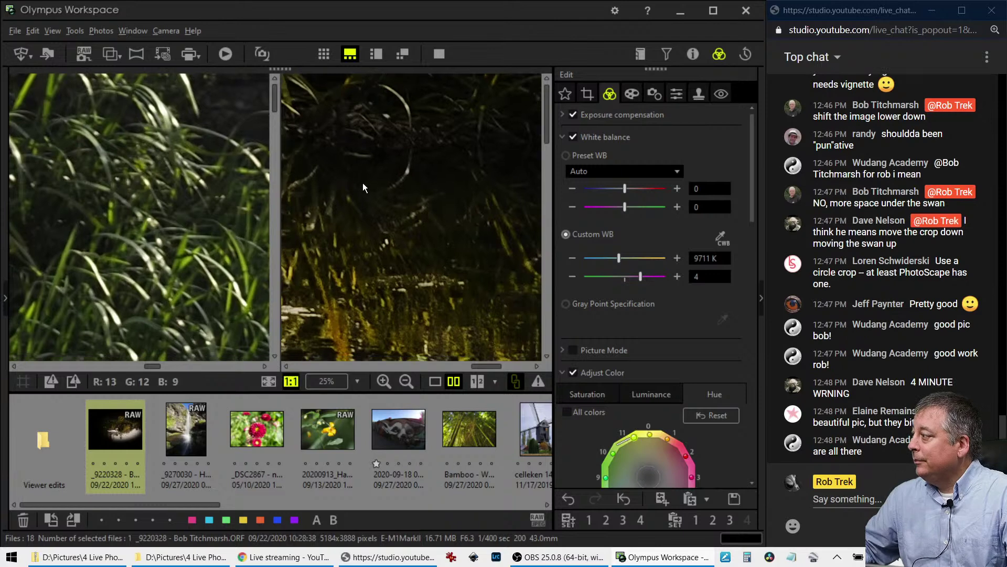
click(394, 250)
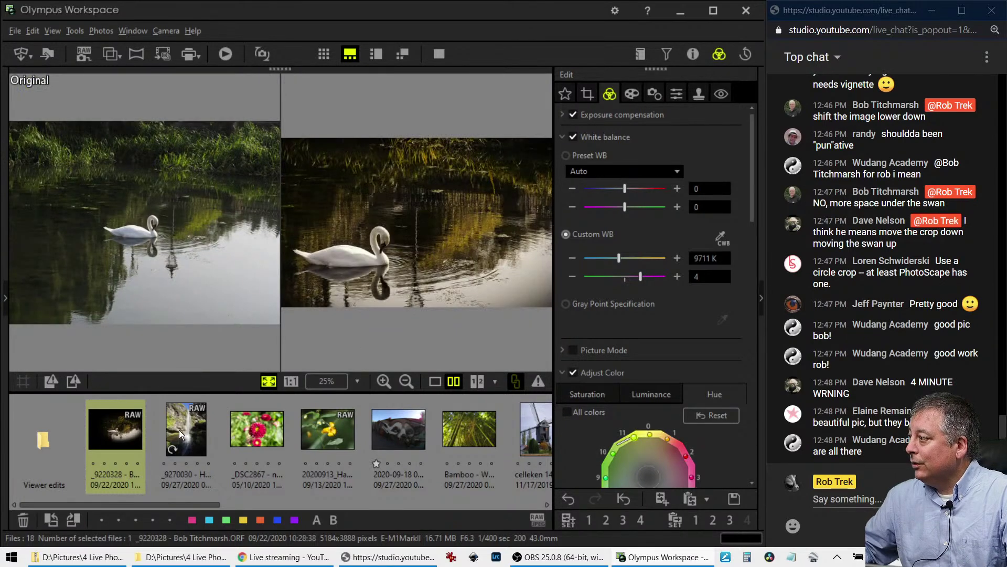
- Open the waterfall photo _9270030 and show it in single-image view
click(173, 449)
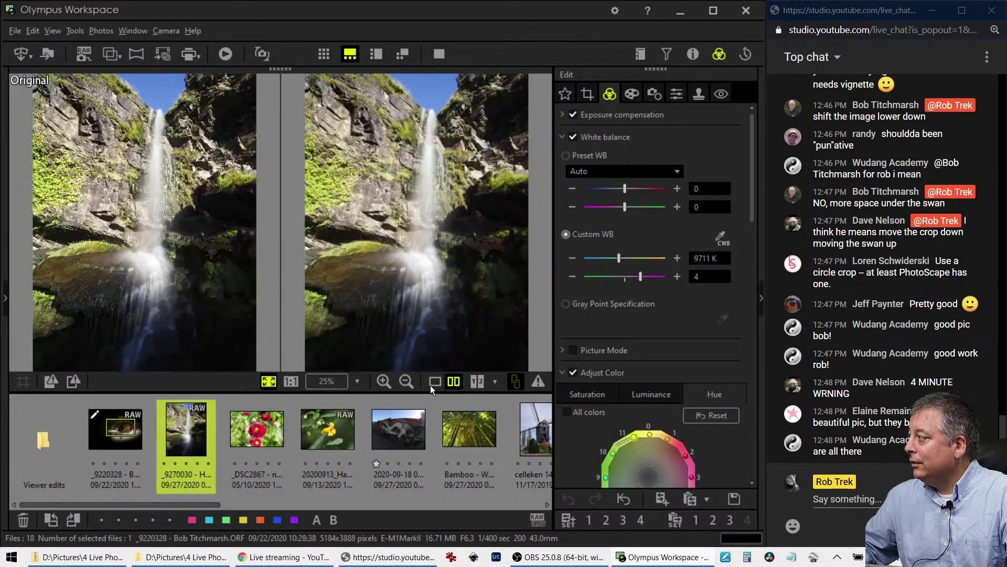
click(435, 382)
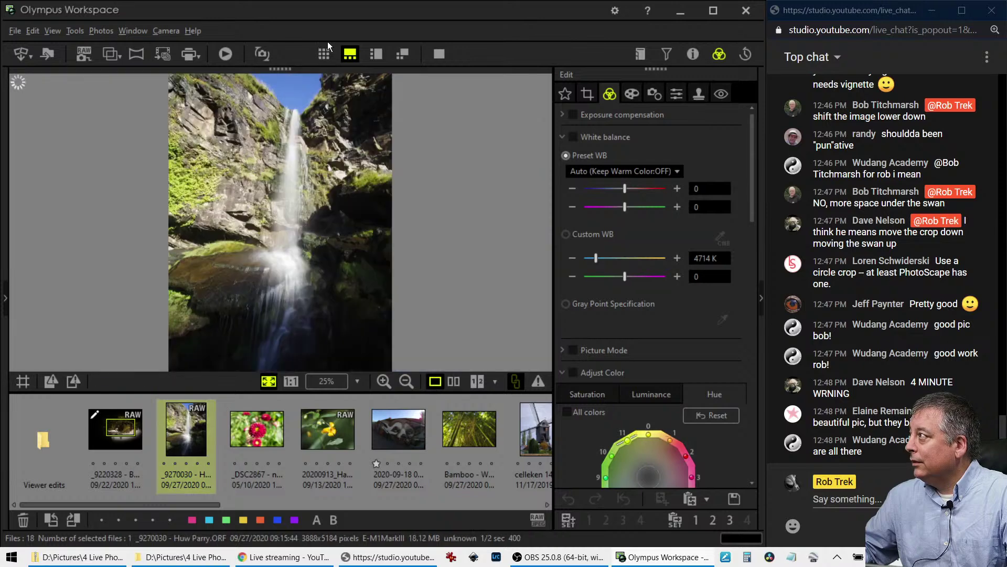
- Switch to the layout with vertical thumbnails beside the waterfall photo and check its histogram and shooting details
click(376, 53)
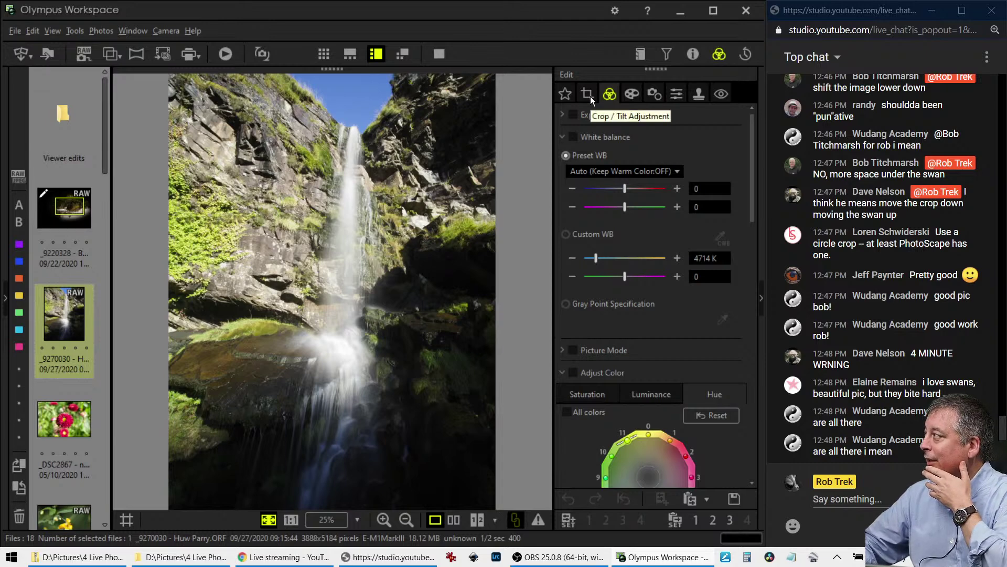
click(631, 94)
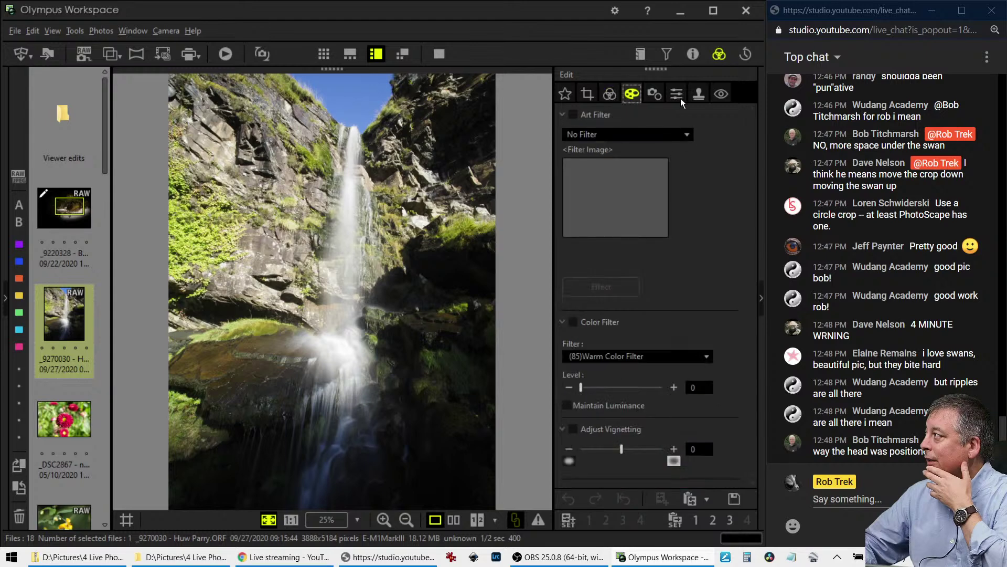
click(694, 58)
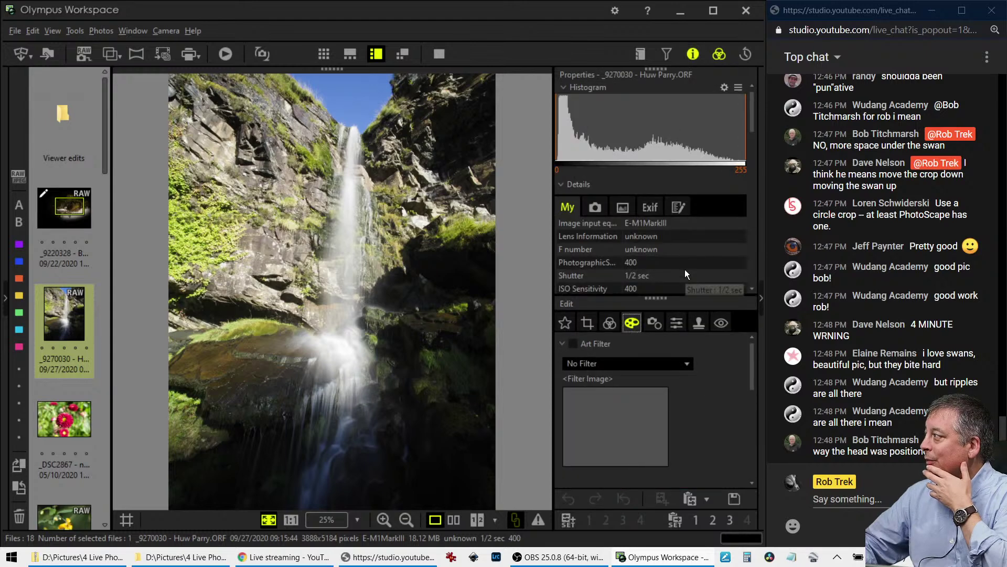
scroll(685, 273, down, 1)
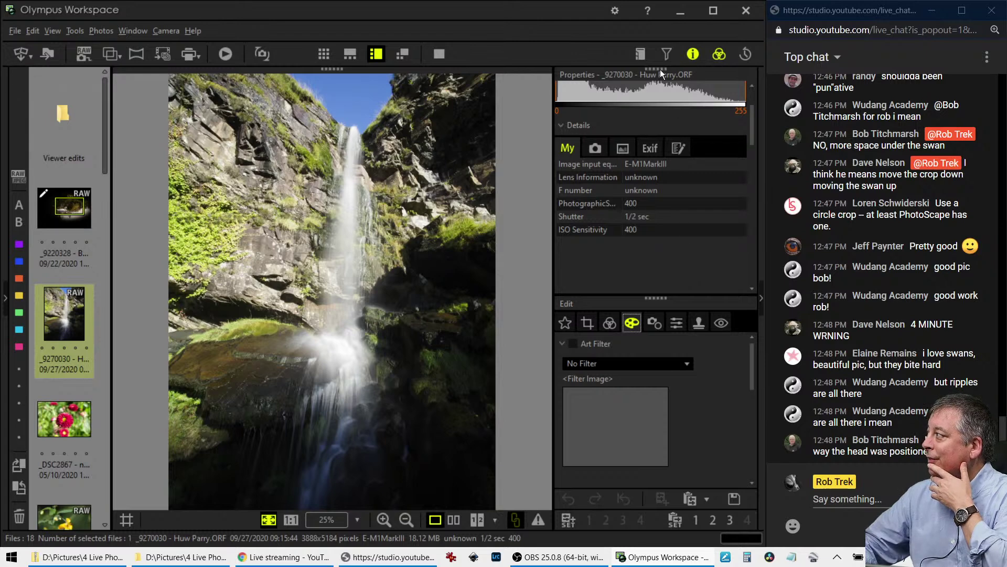
click(693, 54)
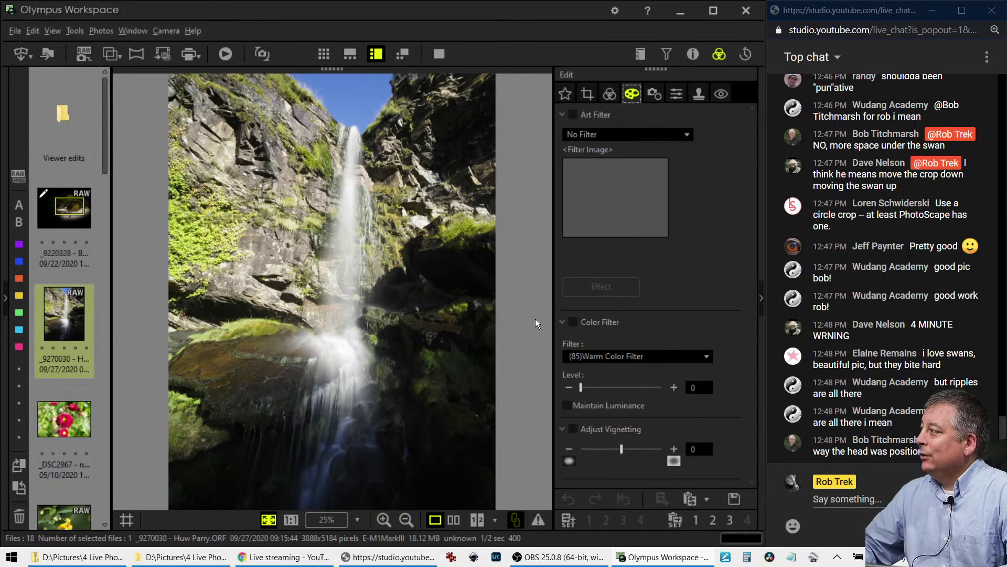
- Tilt the waterfall photo by -7.2 degrees in the crop adjustment to straighten the falling water
click(587, 93)
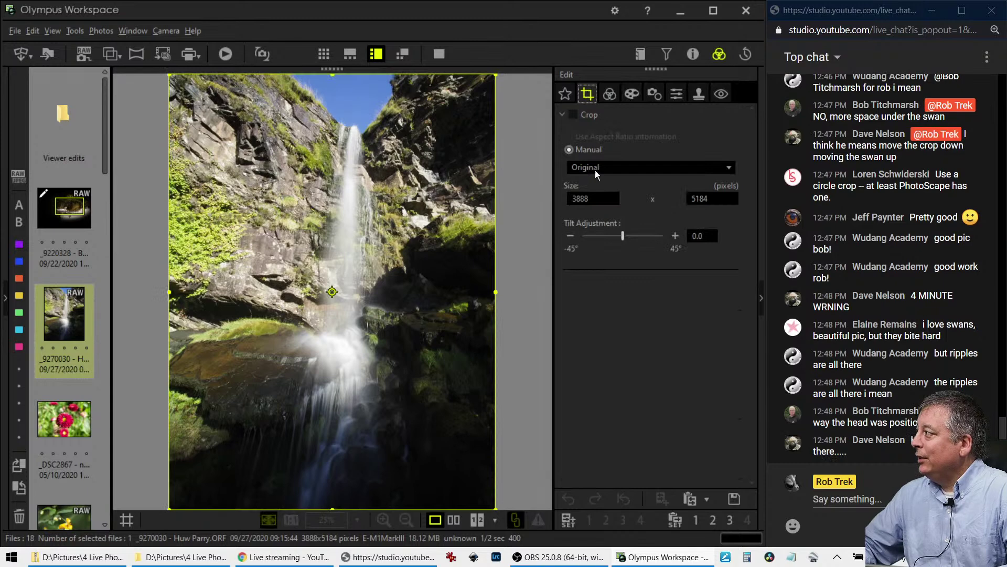
drag(623, 239, 617, 239)
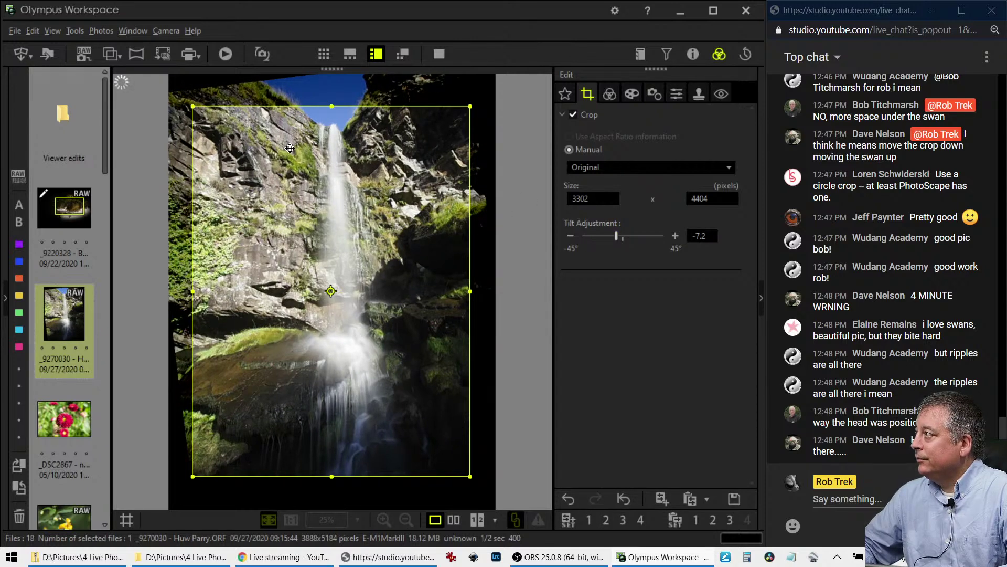
- Warm the waterfall photo by setting a custom white balance of 5500 K
click(609, 94)
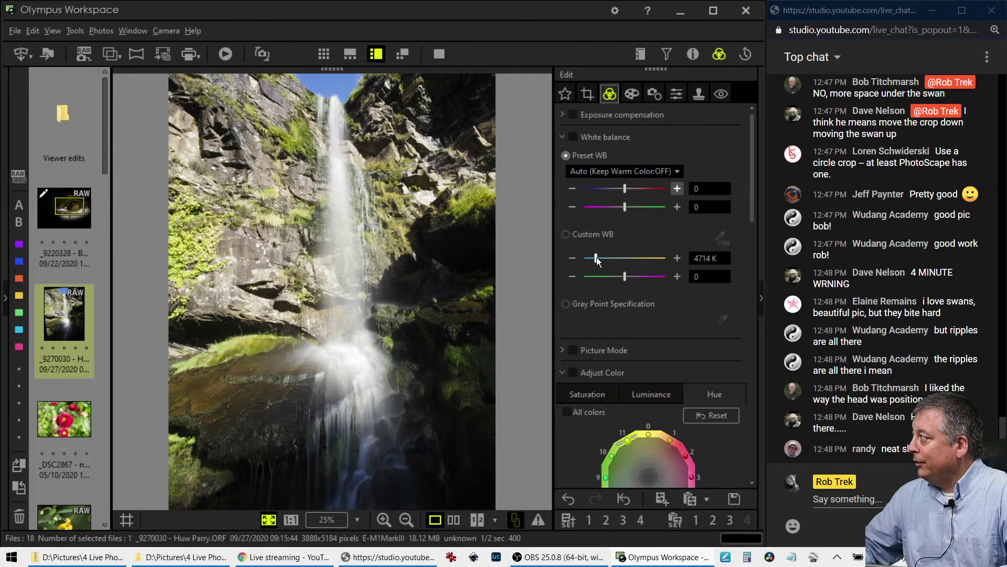
drag(597, 257, 604, 264)
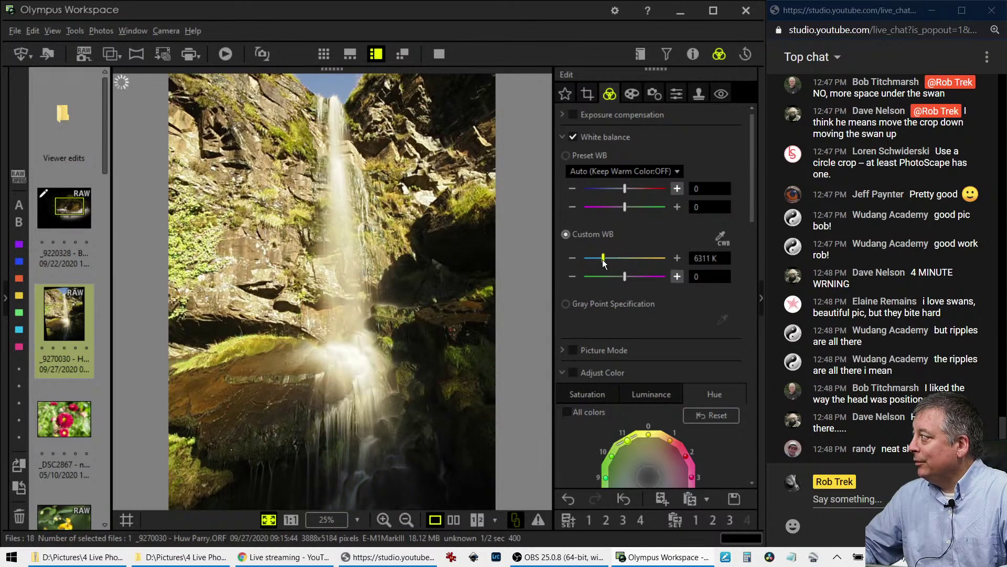
scroll(708, 361, down, 1)
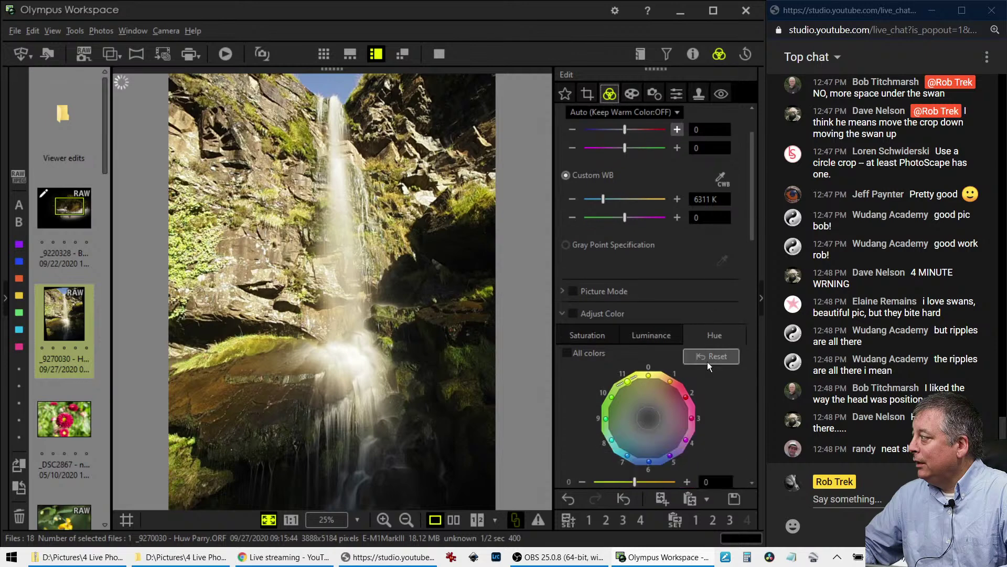
click(563, 314)
click(564, 293)
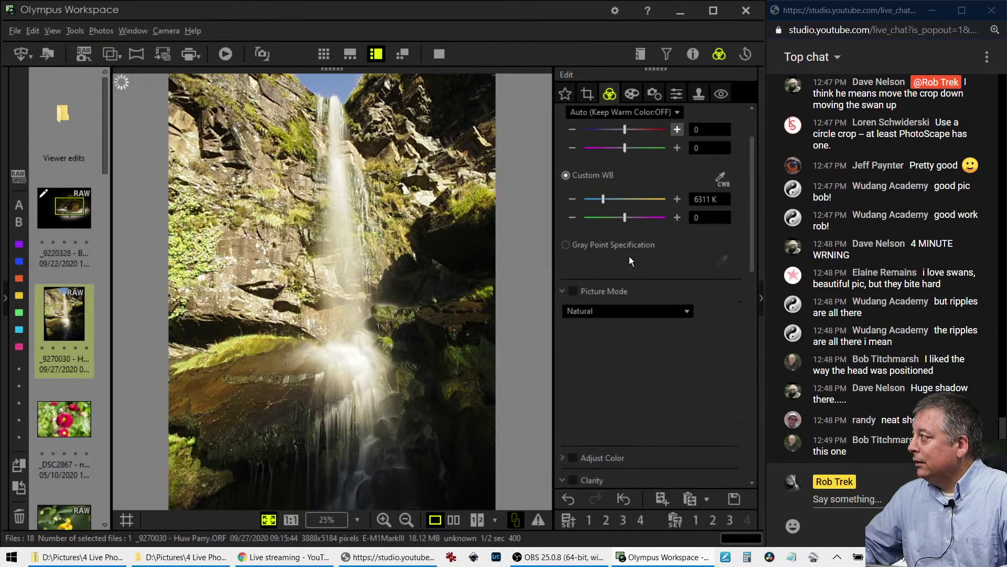
scroll(642, 262, up, 1)
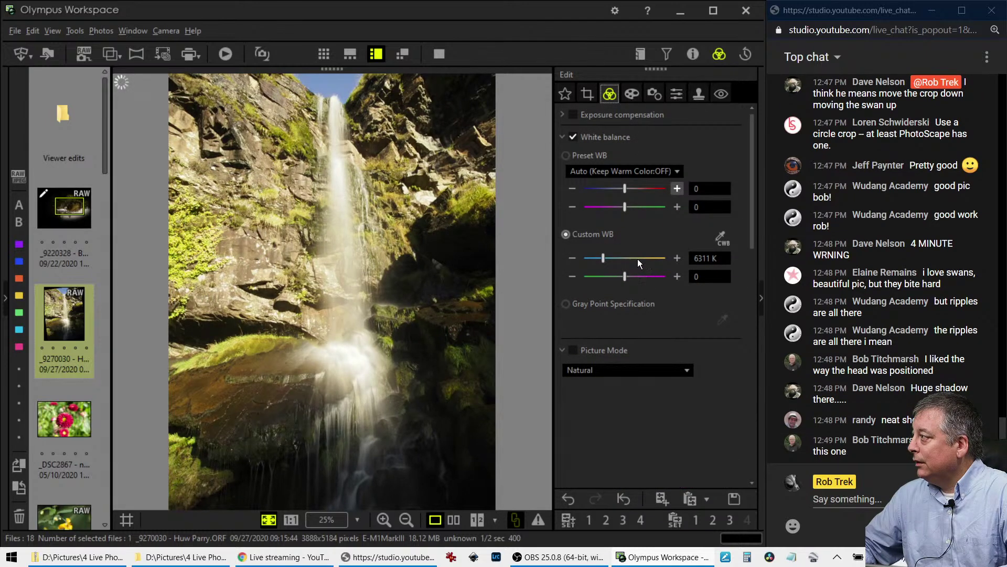
scroll(663, 367, down, 1)
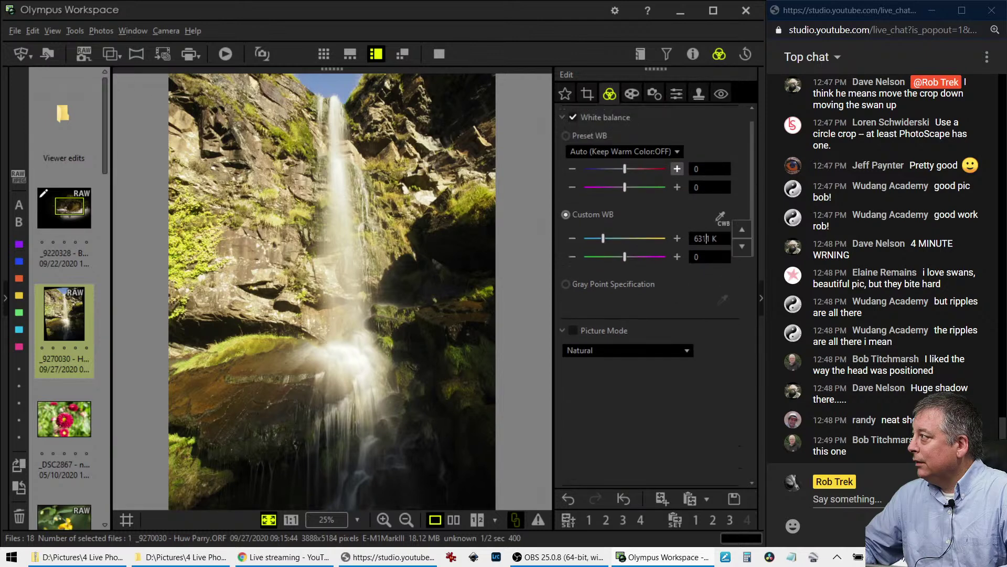
double_click(703, 239)
text(5500)
key(Return)
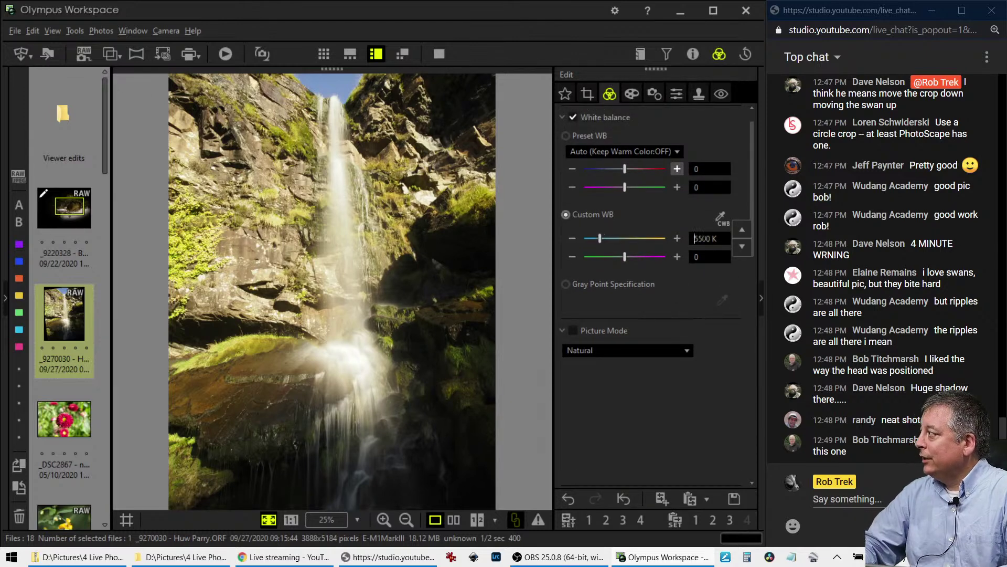
- Set the waterfall photo's dehaze to 100 and its clarity to 43
scroll(662, 414, down, 8)
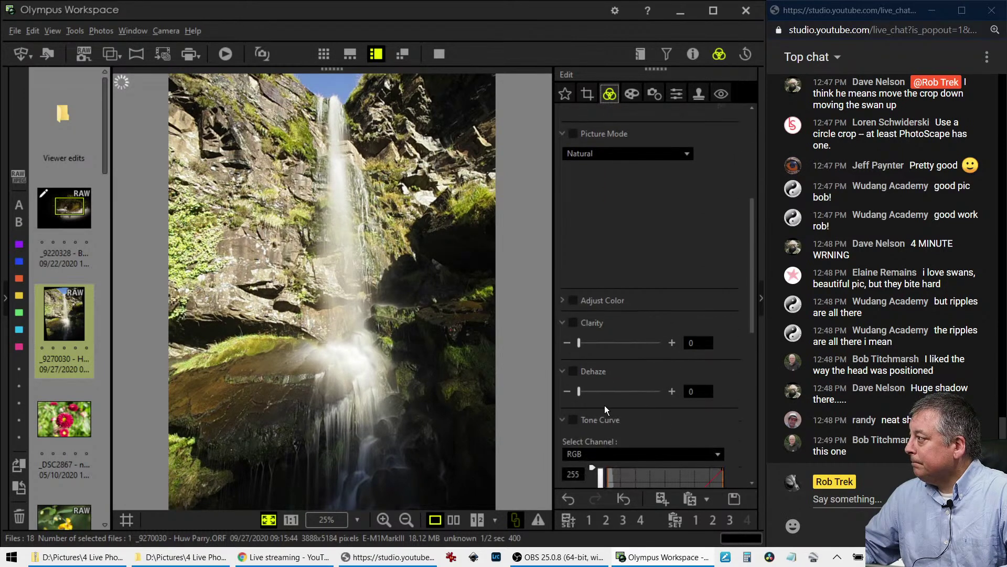
drag(579, 394, 667, 398)
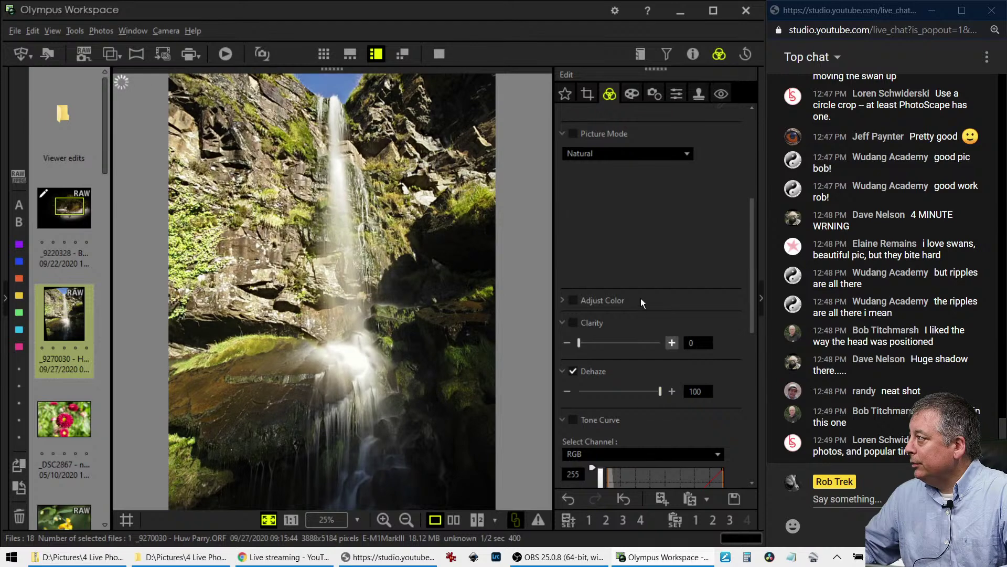
scroll(636, 309, up, 1)
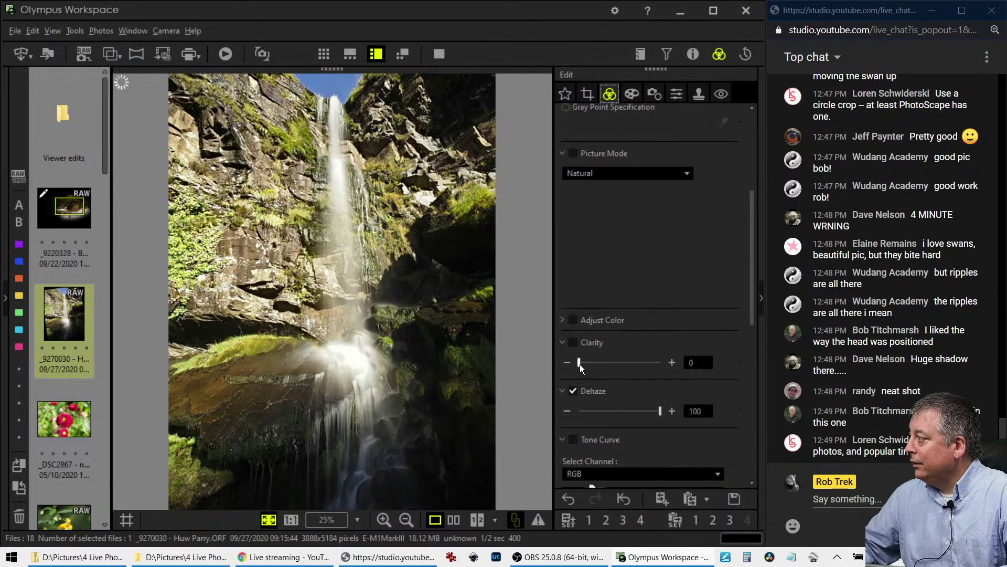
drag(581, 364, 617, 365)
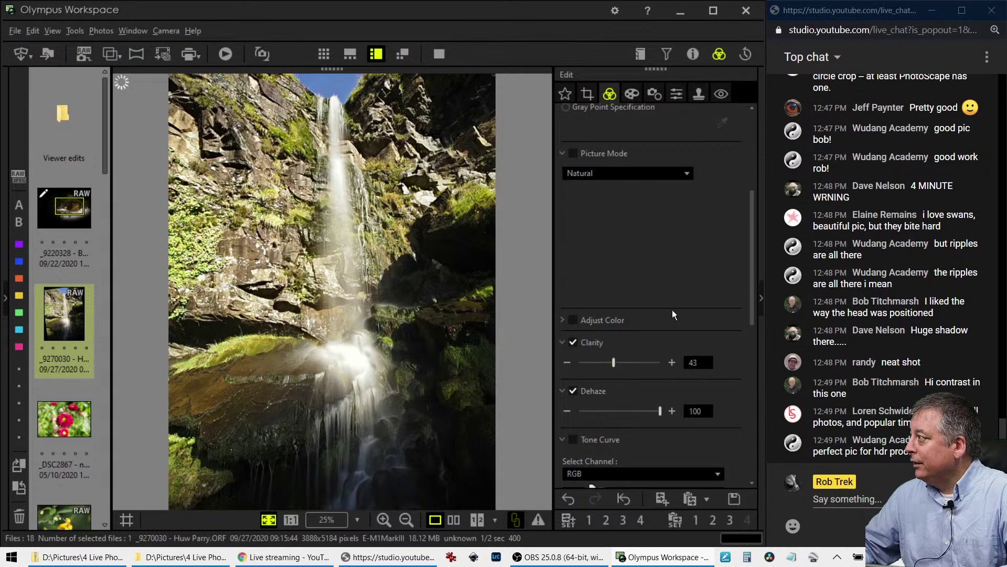
- Shape the RGB tone curve into a gentle S with one point raising the highlights and one darkening the shadows
scroll(672, 309, up, 3)
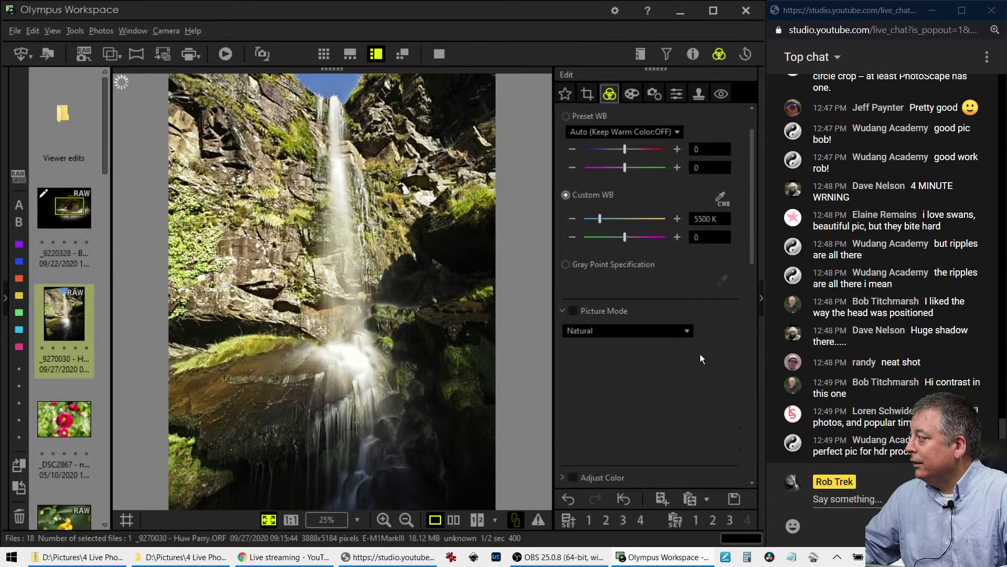
scroll(701, 353, down, 6)
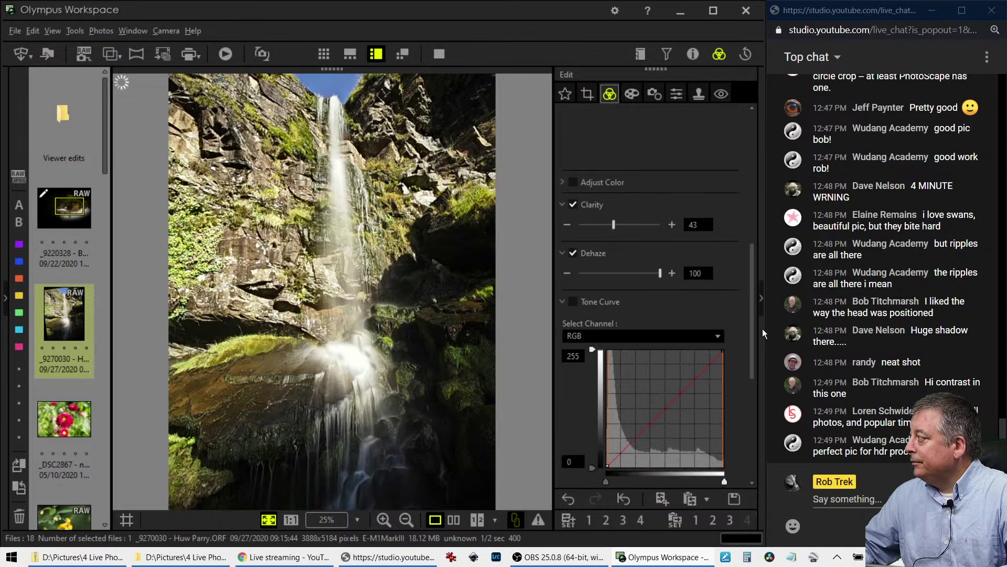
drag(723, 351, 714, 356)
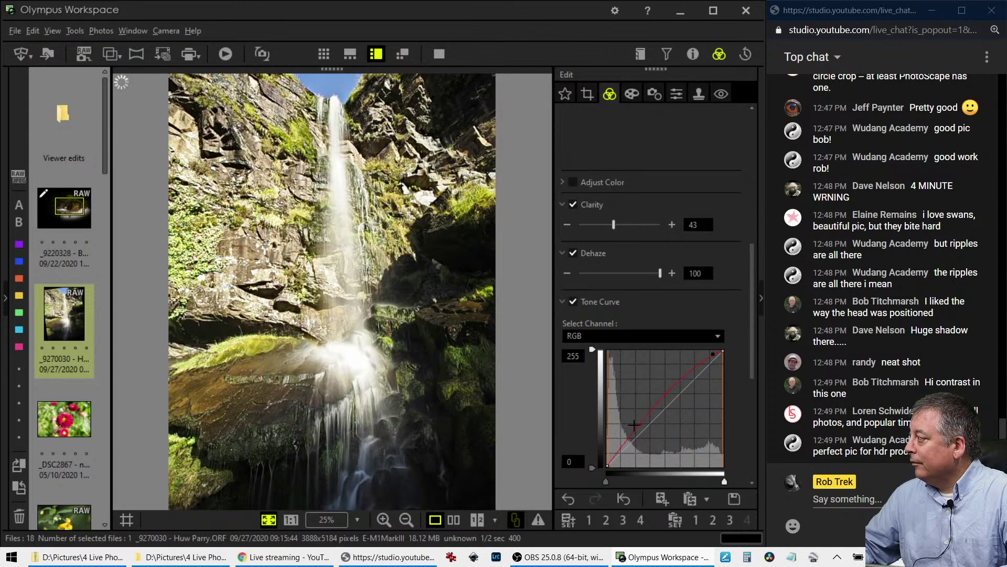
drag(636, 427, 631, 450)
drag(632, 453, 632, 452)
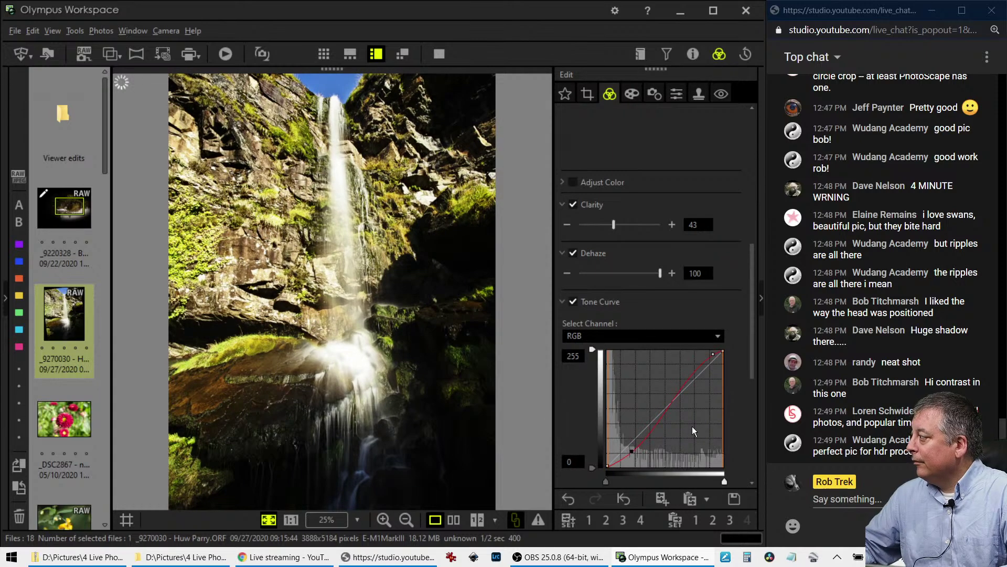
mouse_move(715, 353)
mouse_down()
mouse_move(697, 372)
mouse_move(709, 358)
mouse_up()
- Raise the waterfall photo's saturation to 1.2 and set its gradation to AUTO
scroll(739, 392, down, 5)
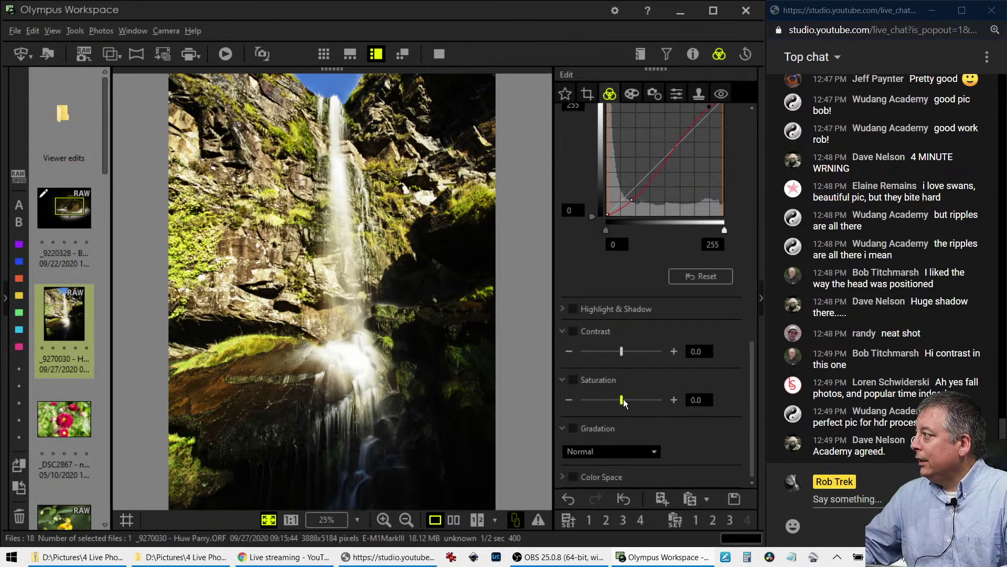
drag(623, 400, 644, 400)
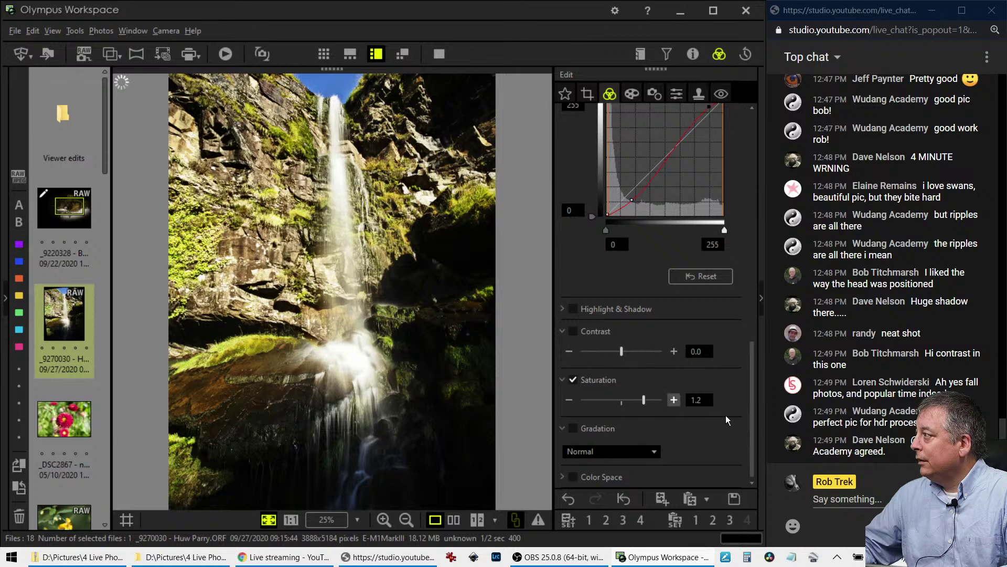
click(646, 450)
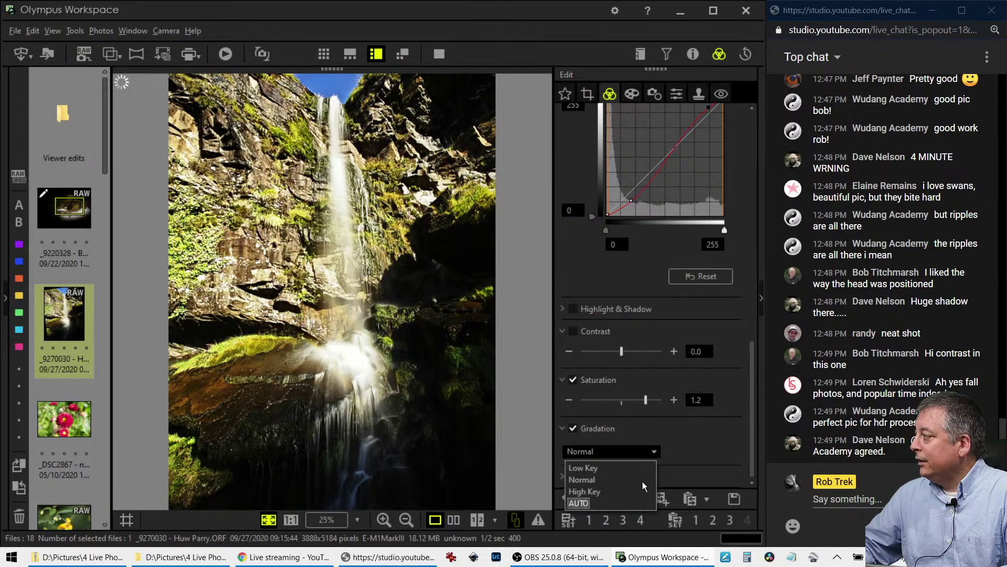
click(608, 502)
- Reduce the waterfall photo's clarity to 3 while keeping dehaze at its maximum
drag(753, 424, 761, 198)
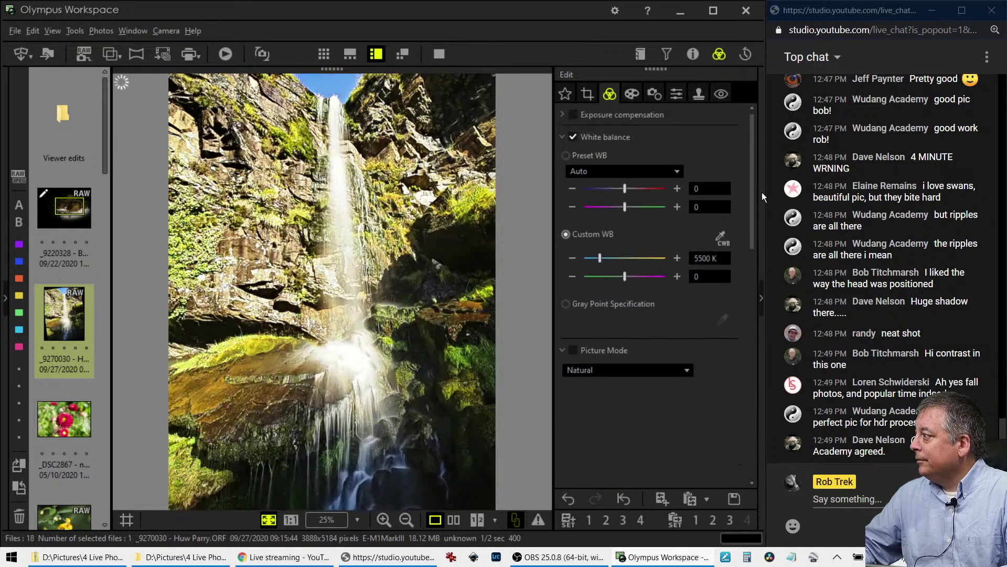
scroll(703, 385, down, 2)
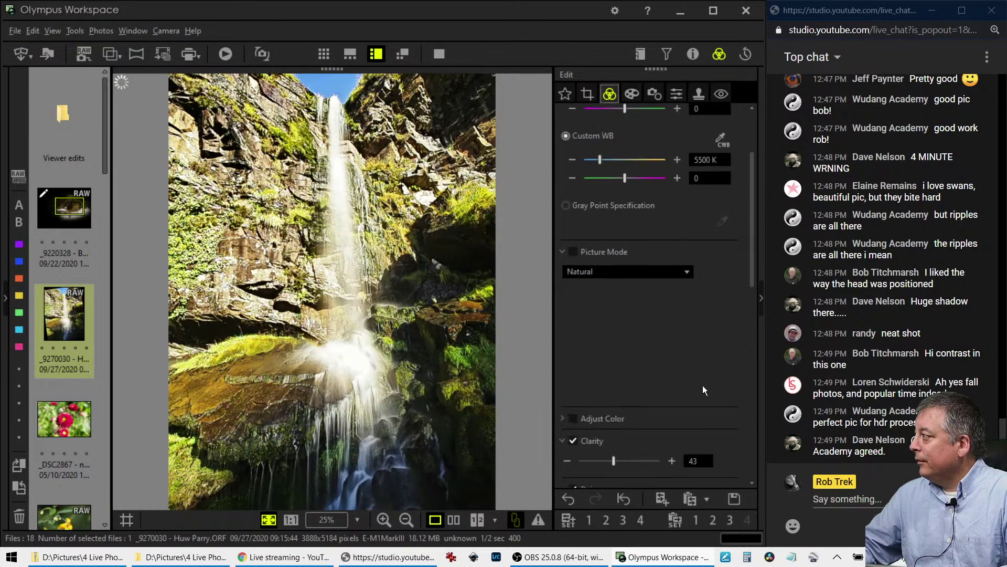
scroll(678, 401, down, 2)
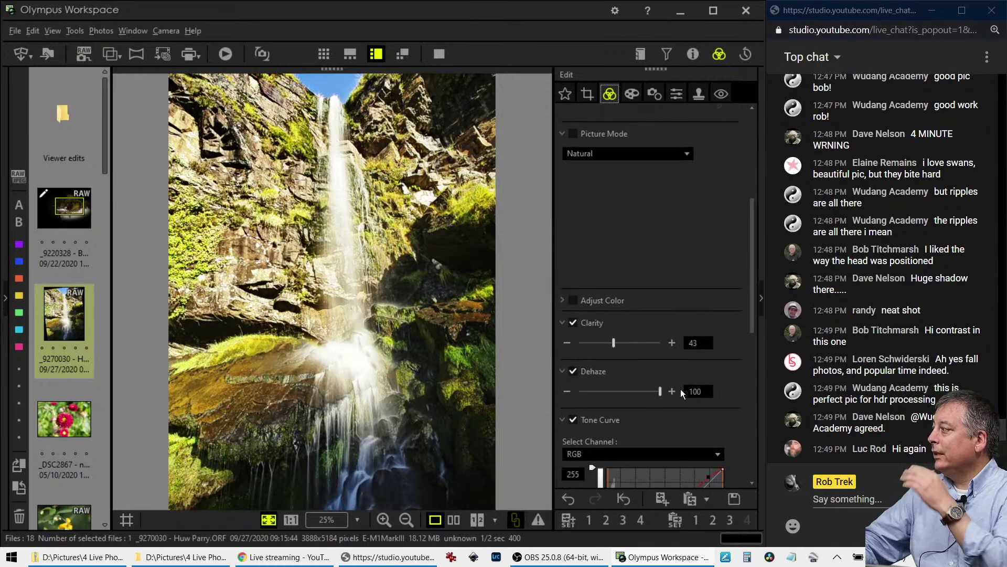
drag(660, 391, 713, 401)
drag(615, 342, 582, 342)
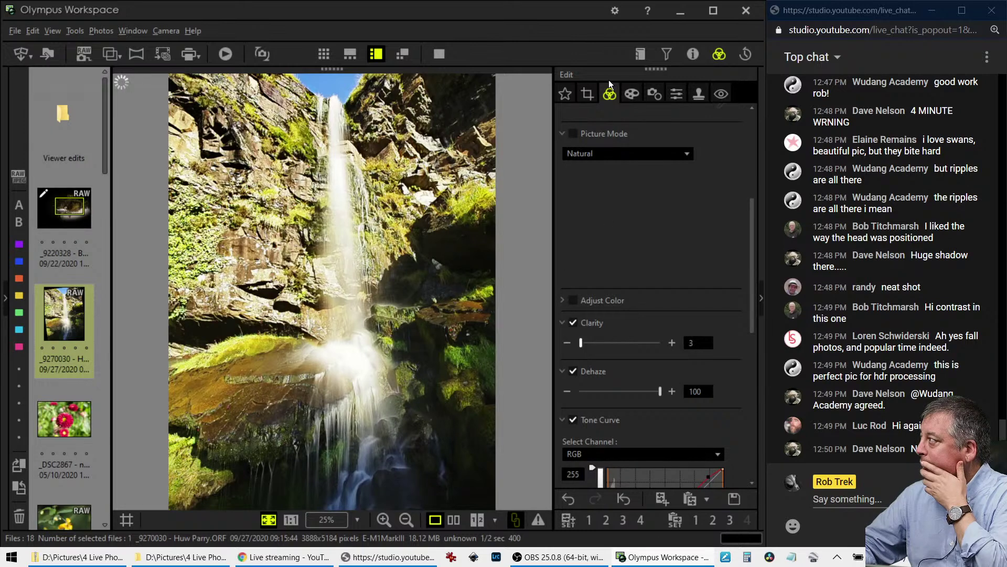
- Apply the Soft Focus art filter to the waterfall photo
click(632, 93)
click(632, 134)
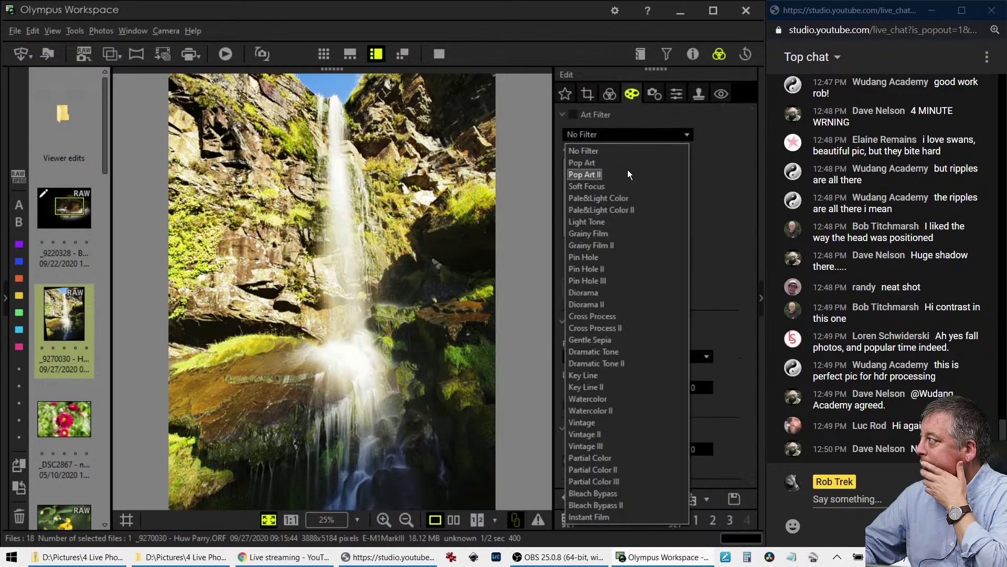
click(625, 181)
- Darken the shadows further by moving the lower point of the RGB tone curve slightly away from the diagonal
click(608, 94)
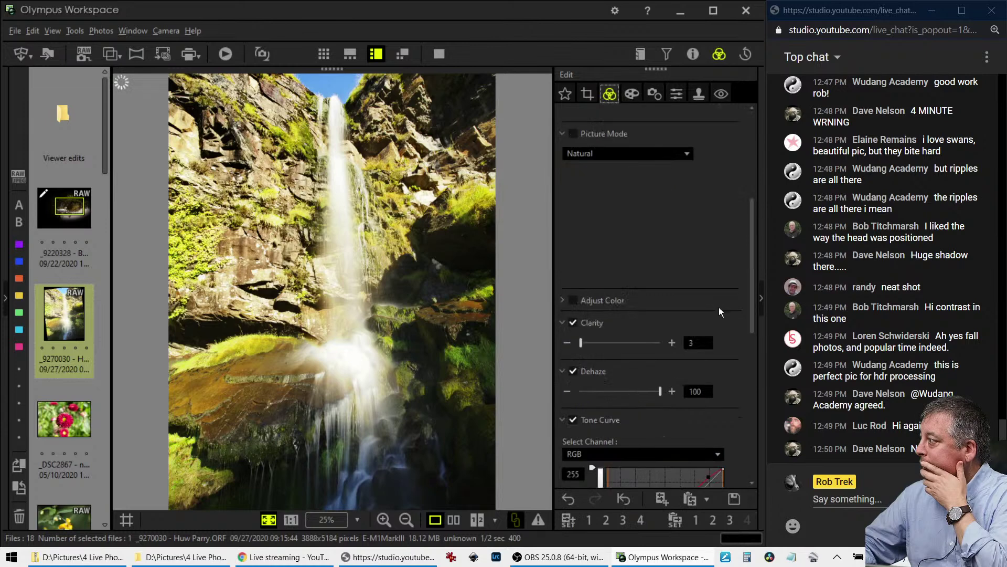
scroll(729, 351, down, 5)
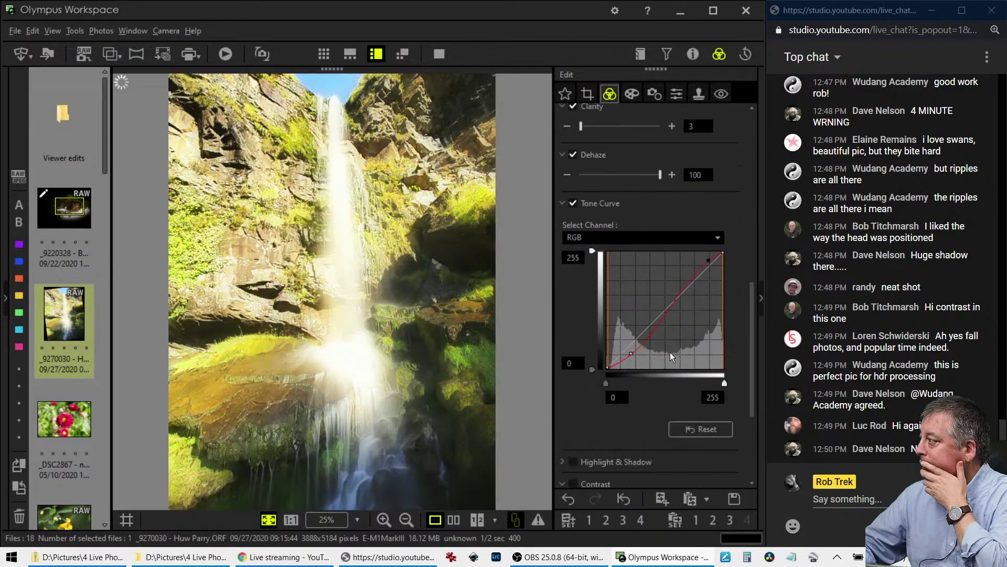
drag(631, 357, 636, 357)
- Shift the custom white balance slightly toward magenta by setting its green-magenta value to 1
scroll(809, 254, up, 10)
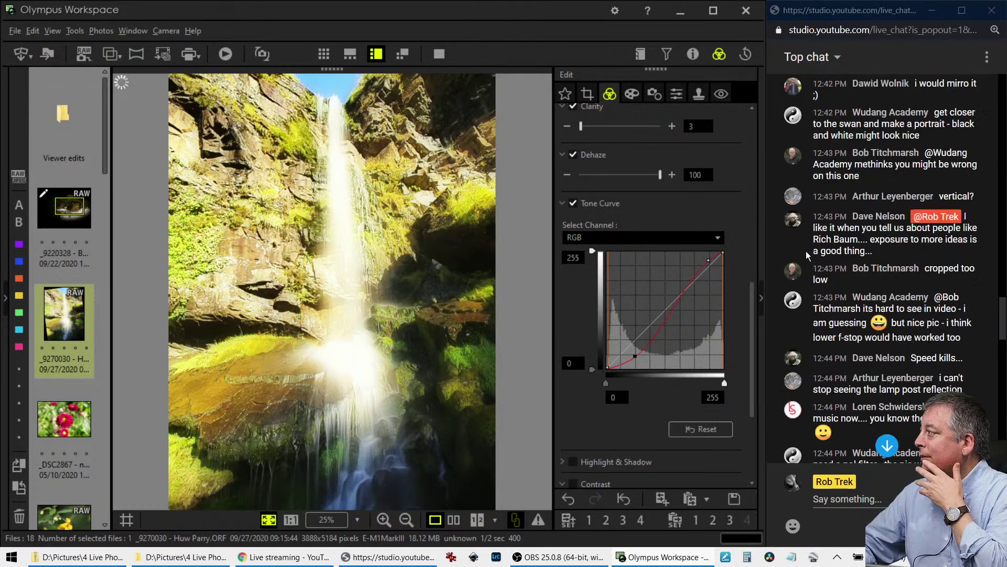
scroll(724, 200, down, 1)
scroll(724, 201, up, 10)
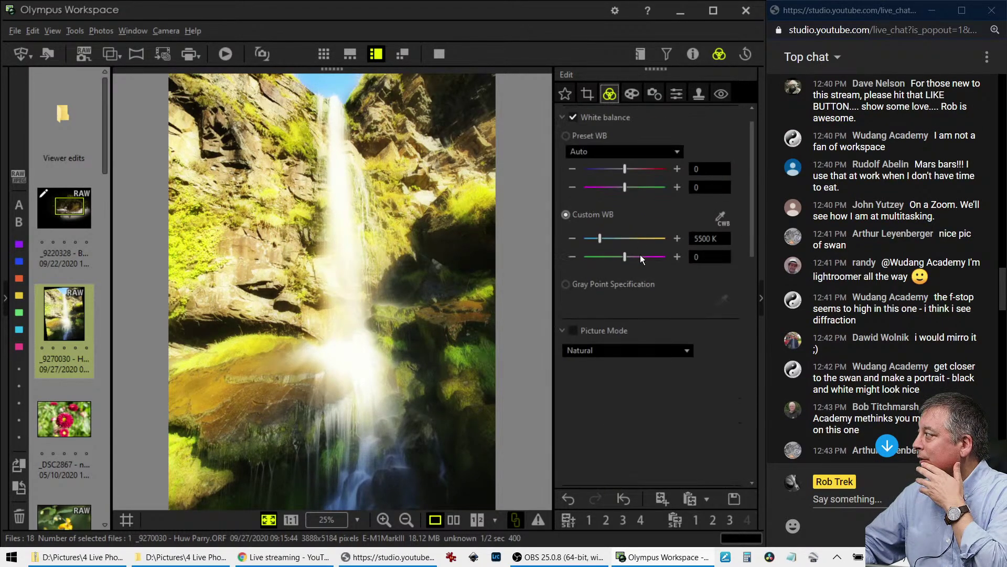
drag(628, 257, 631, 258)
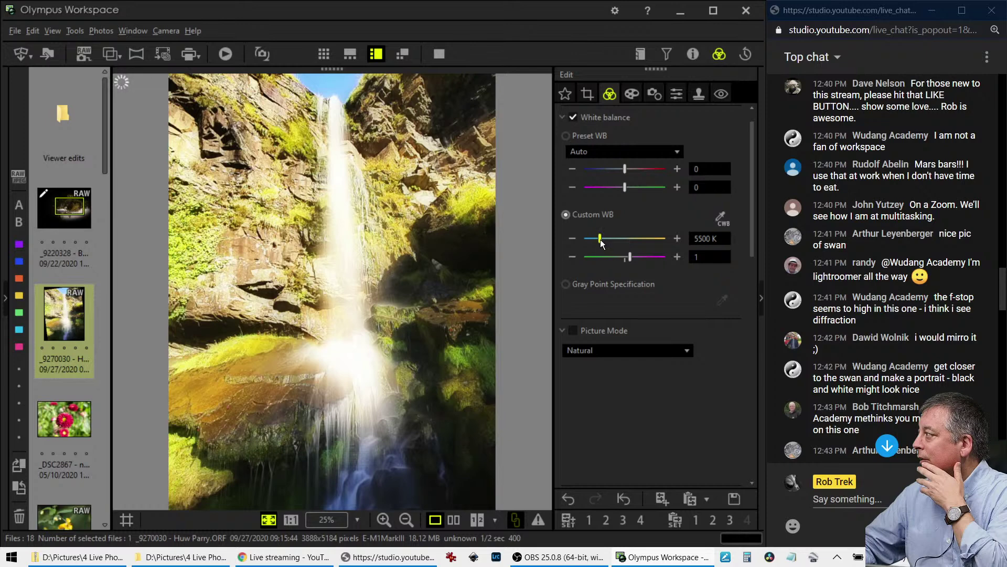
- Lower the waterfall photo's custom white balance temperature to 5355 K
drag(602, 241, 602, 242)
scroll(623, 320, down, 1)
- Adjust the waterfall photo's hues, setting color 10 to -3, color 11 to -3 and color 9 to 3
click(560, 312)
scroll(589, 361, down, 2)
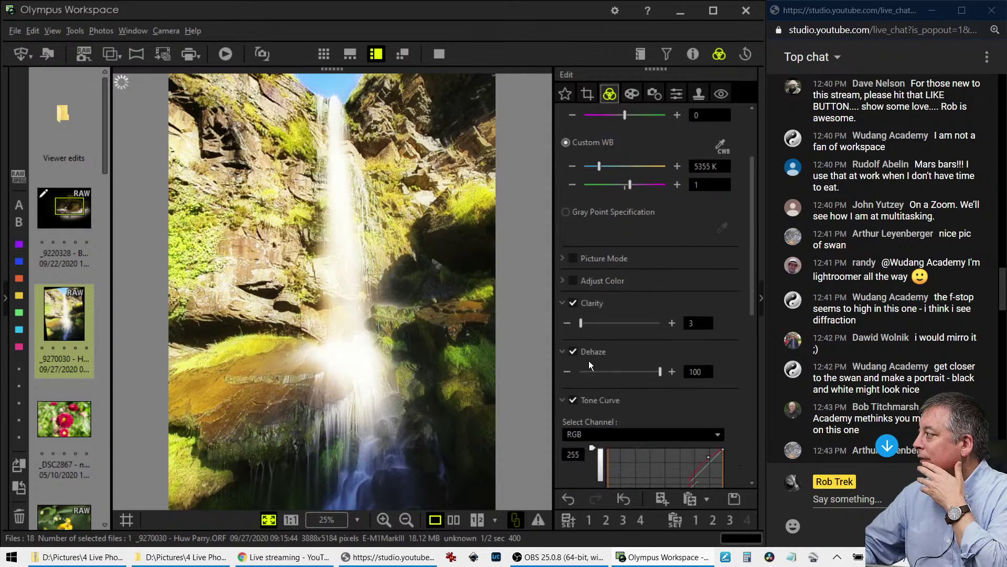
click(566, 273)
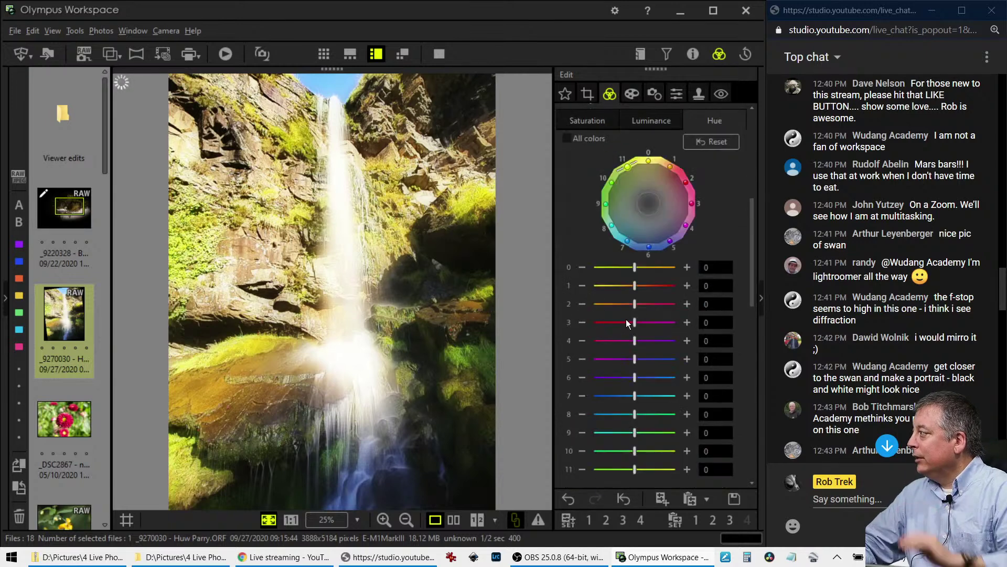
scroll(663, 414, down, 1)
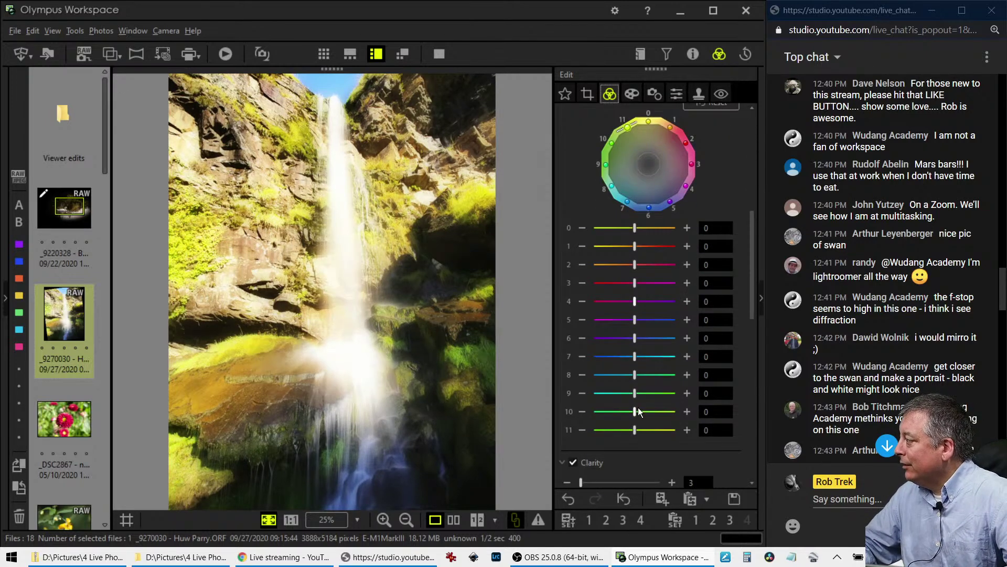
drag(635, 412, 616, 411)
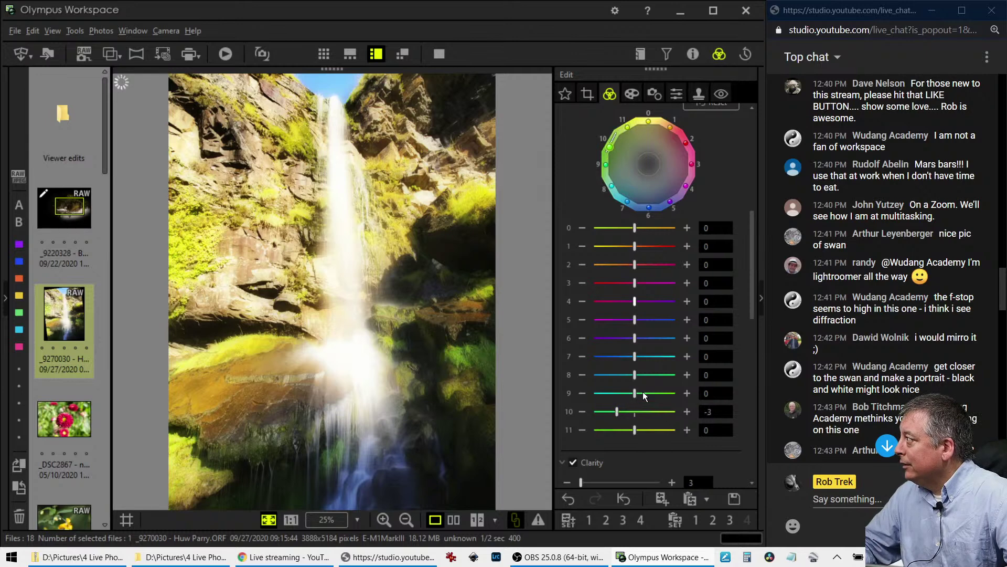
drag(635, 431, 617, 430)
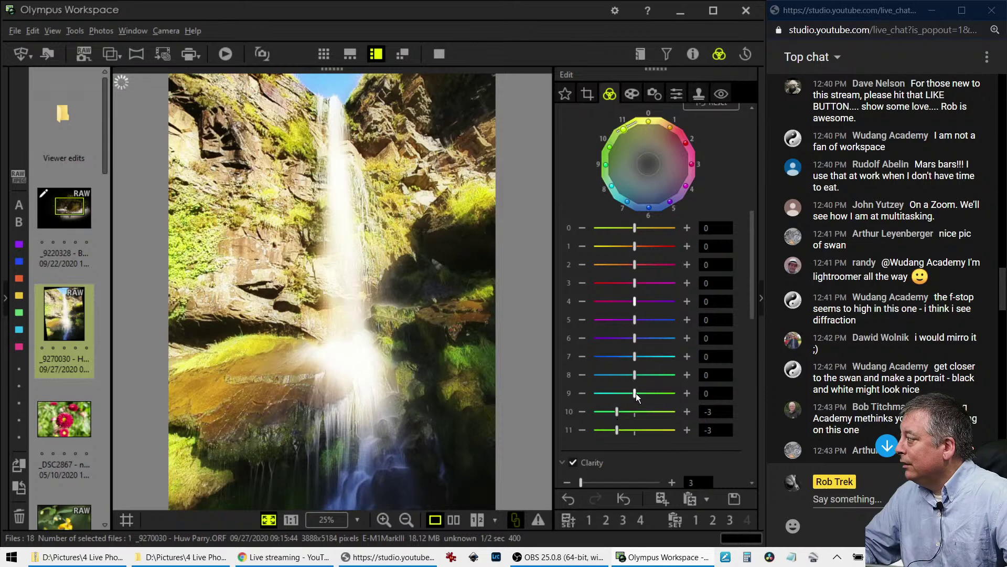
drag(635, 393, 640, 394)
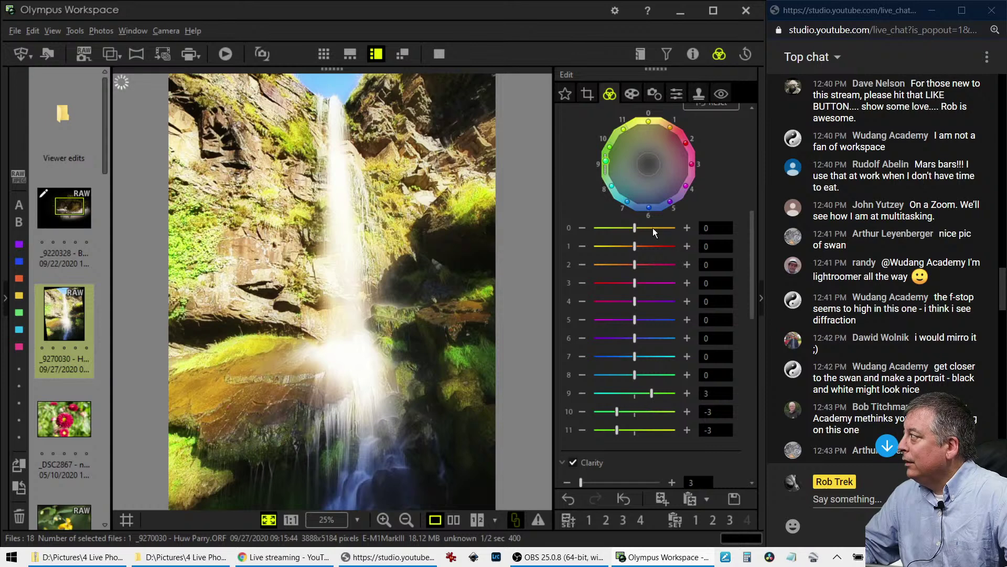
- Boost the saturation of individual colors, setting color 0 to 1, color 1 to 3, color 2 to 6 and color 3 to 5
scroll(652, 229, up, 3)
click(589, 180)
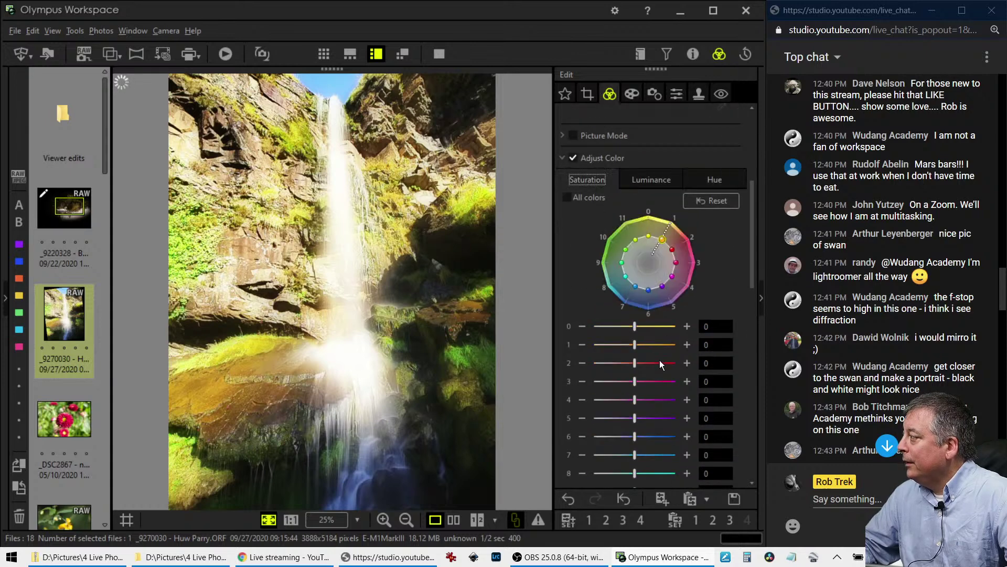
drag(634, 363, 685, 367)
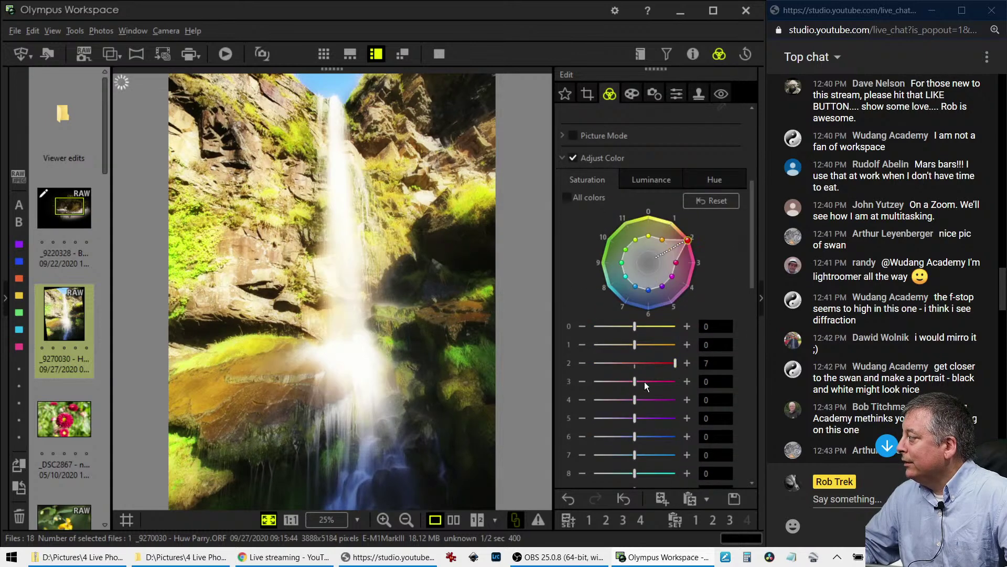
mouse_move(672, 364)
mouse_down()
mouse_move(649, 378)
mouse_move(652, 345)
mouse_move(663, 378)
mouse_up()
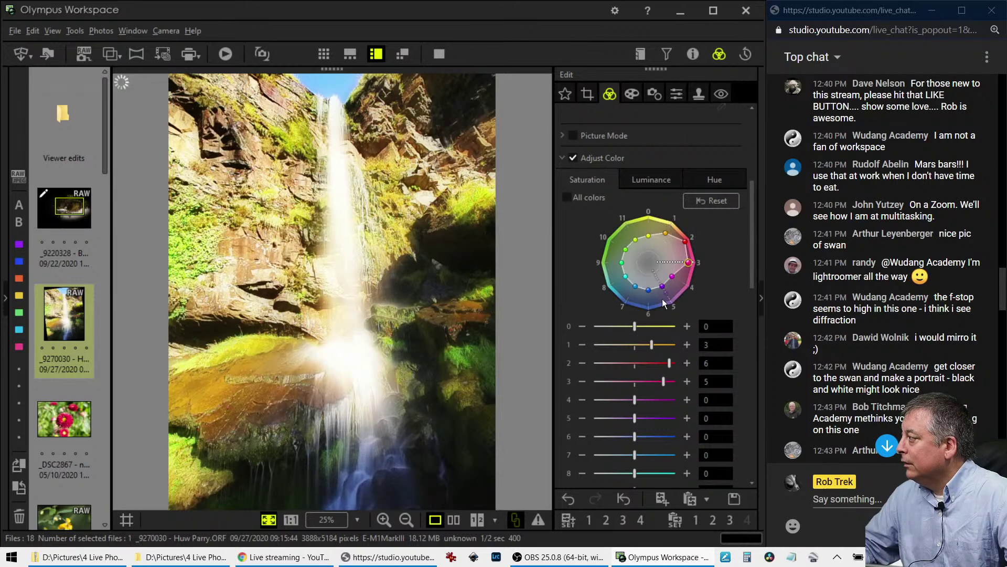
drag(638, 325, 642, 326)
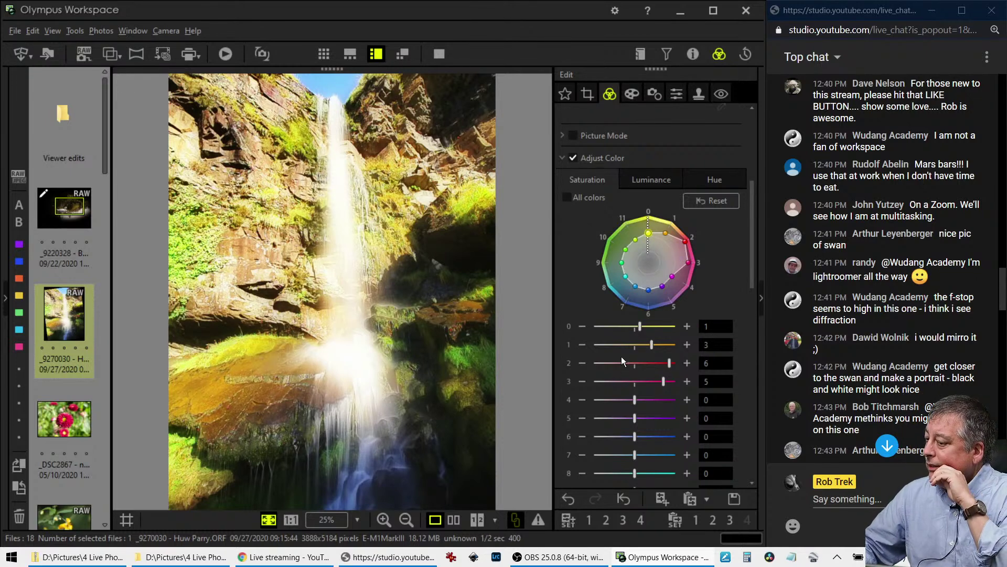
- Darken the RGB tone curve by lowering its shadow and upper points well below the diagonal, and add a point near the highlights
scroll(820, 400, down, 10)
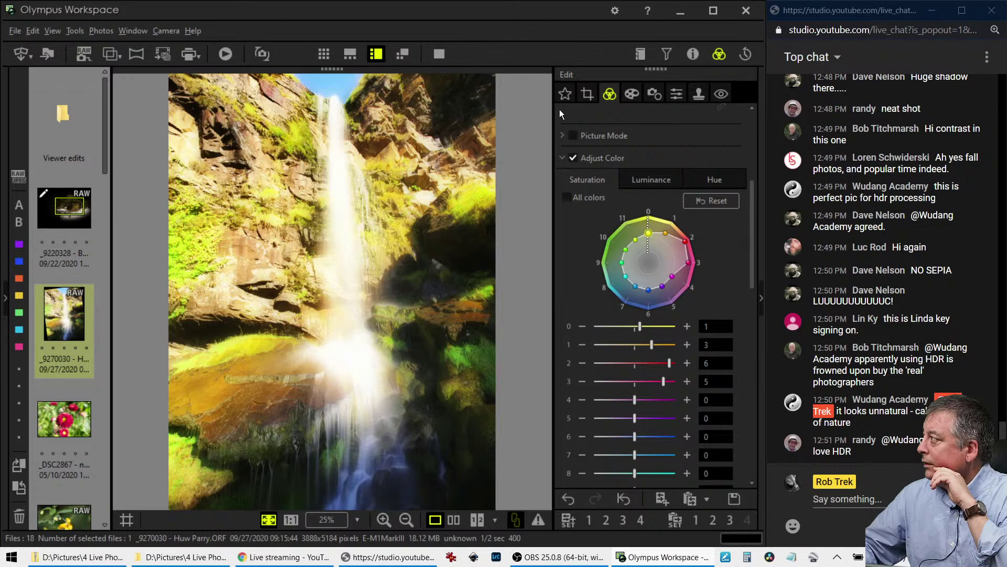
click(563, 157)
scroll(563, 239, down, 5)
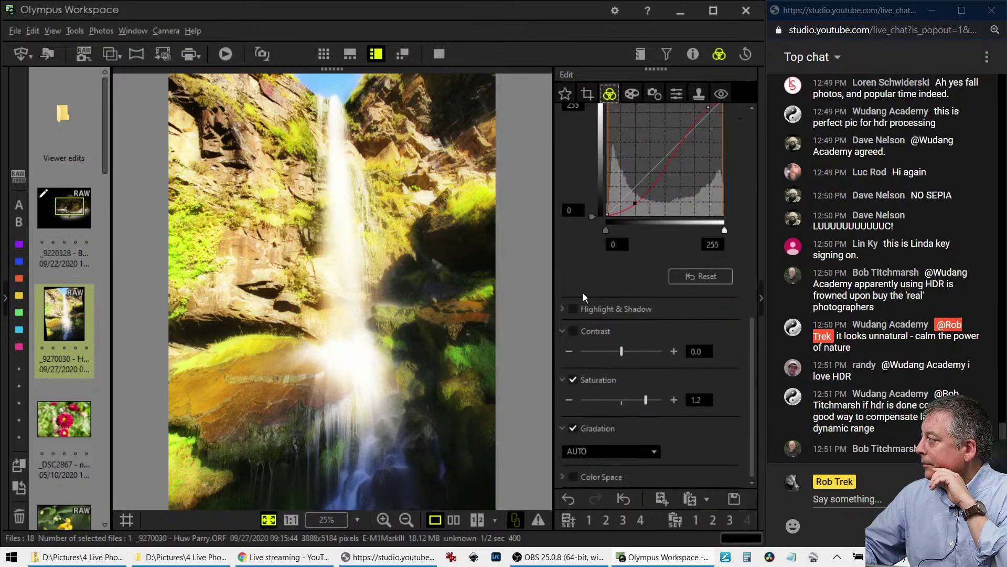
scroll(640, 290, up, 1)
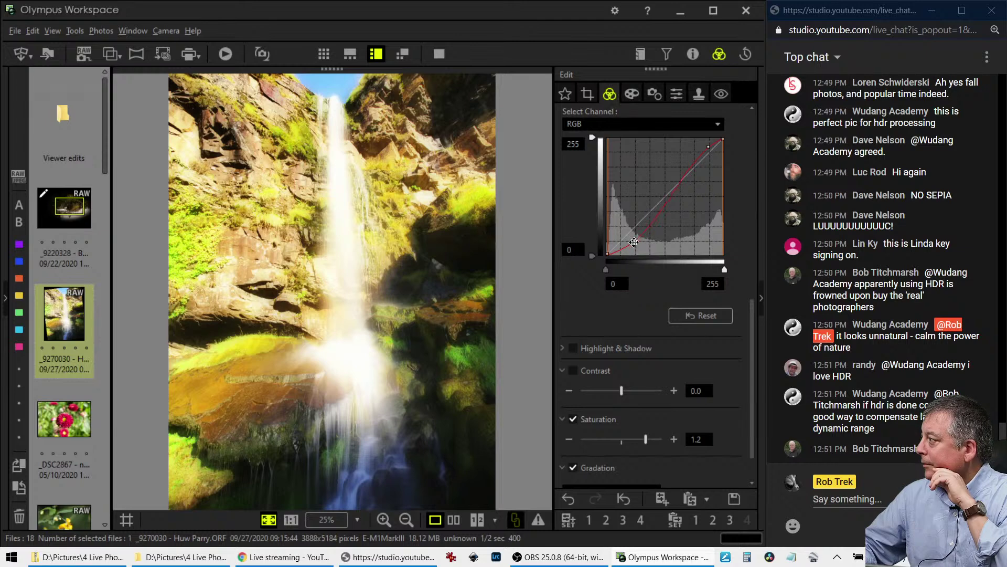
drag(635, 242, 619, 252)
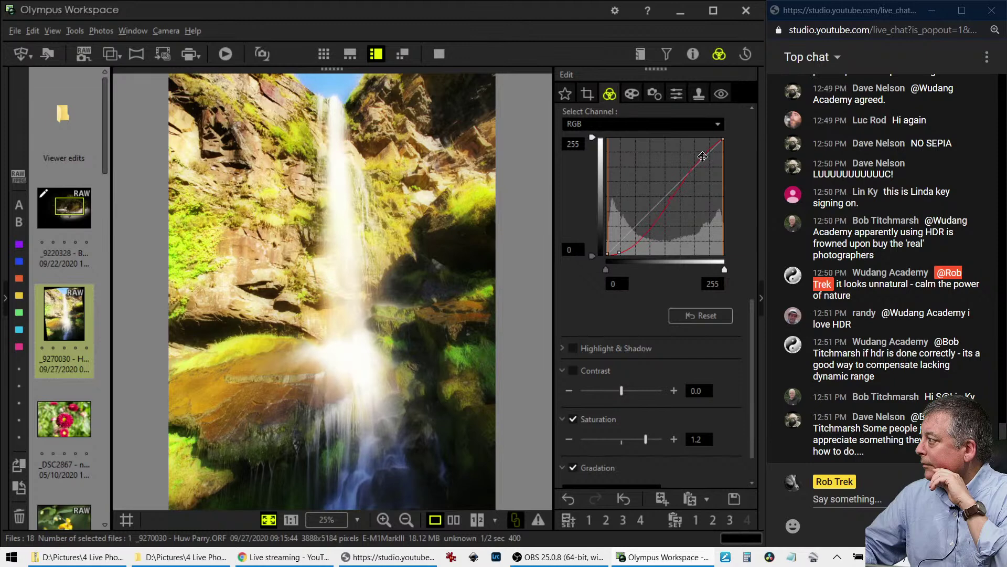
drag(698, 168, 690, 196)
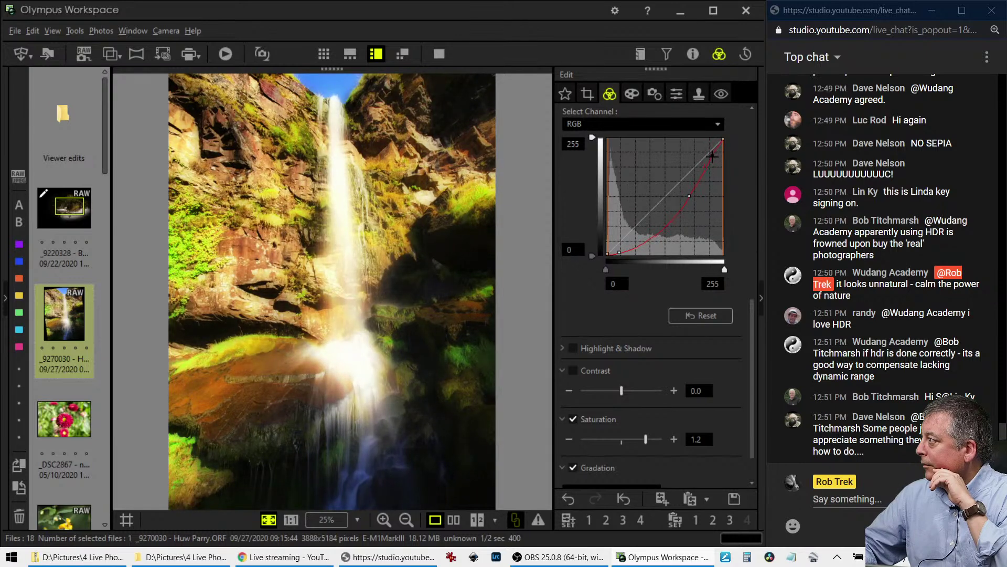
drag(712, 156, 713, 157)
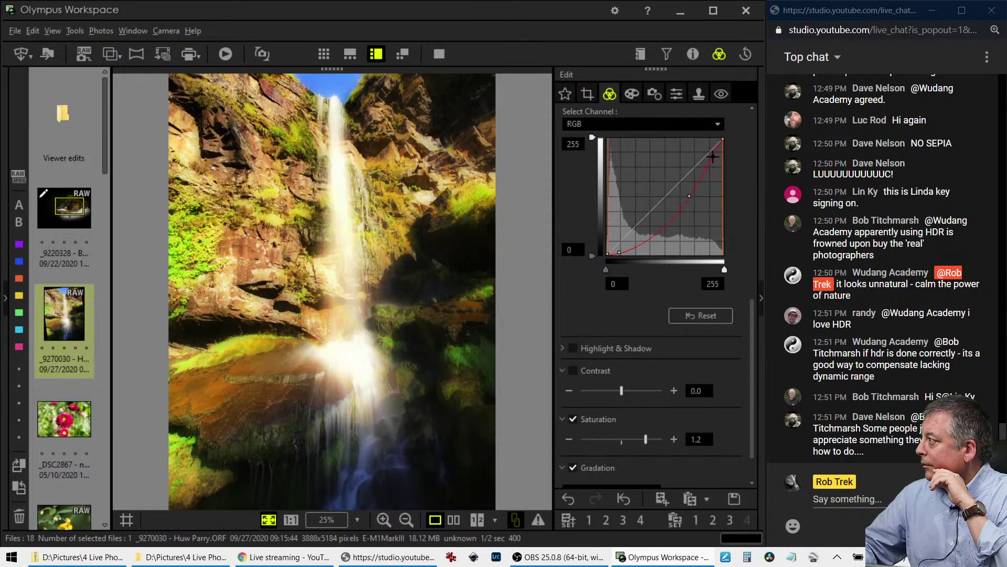
- Remove the Soft Focus effect by setting the art filter to No Filter
click(632, 93)
click(625, 134)
click(616, 150)
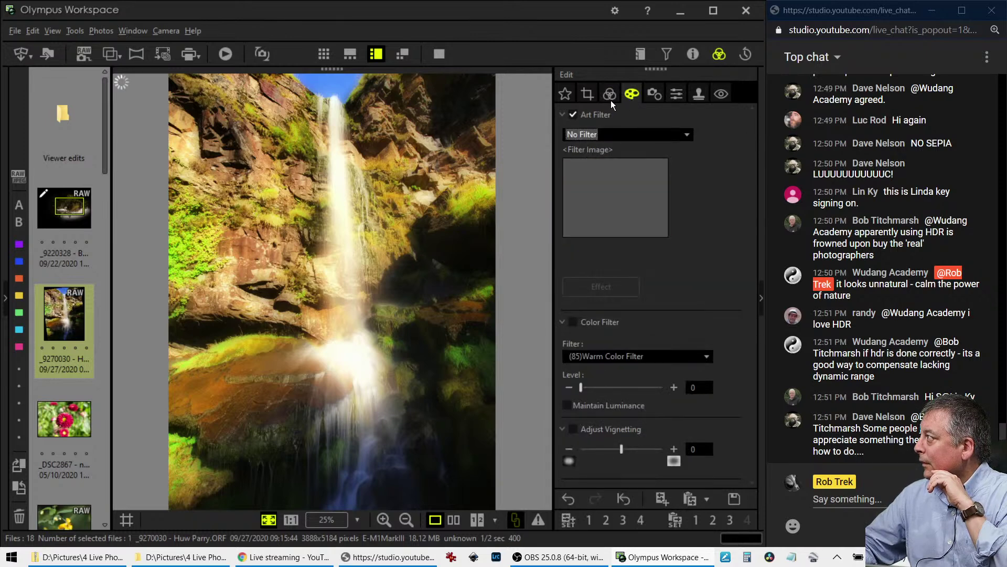
- Move the shadow point of the RGB tone curve slightly up and toward the midtones
click(610, 96)
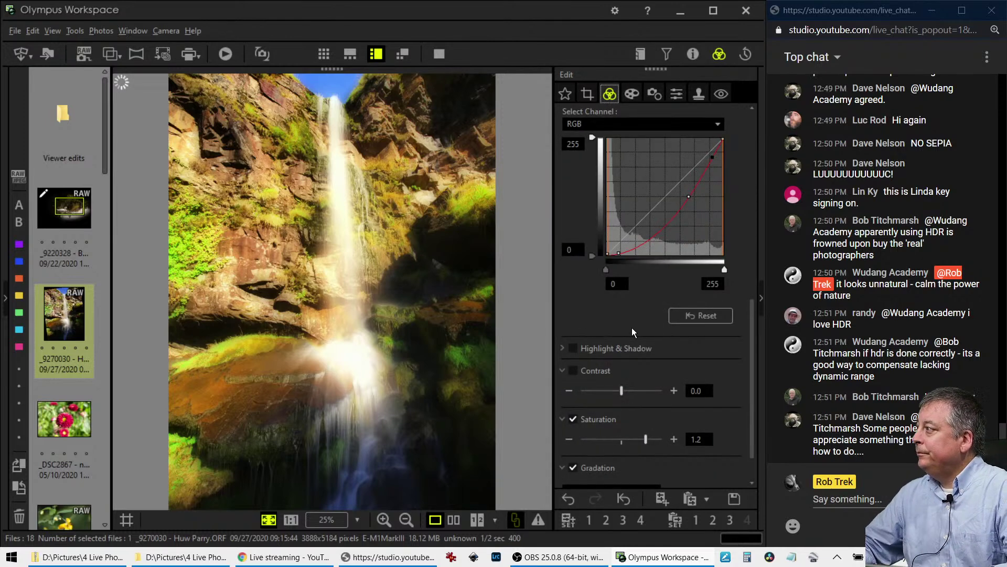
click(622, 252)
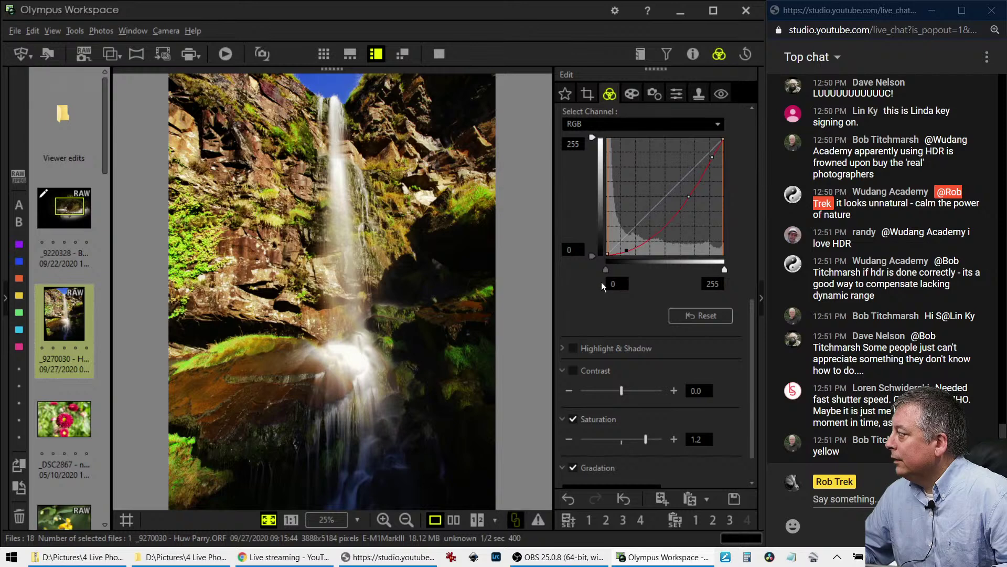
- Set the custom white balance temperature to 4800 K
scroll(597, 302, up, 5)
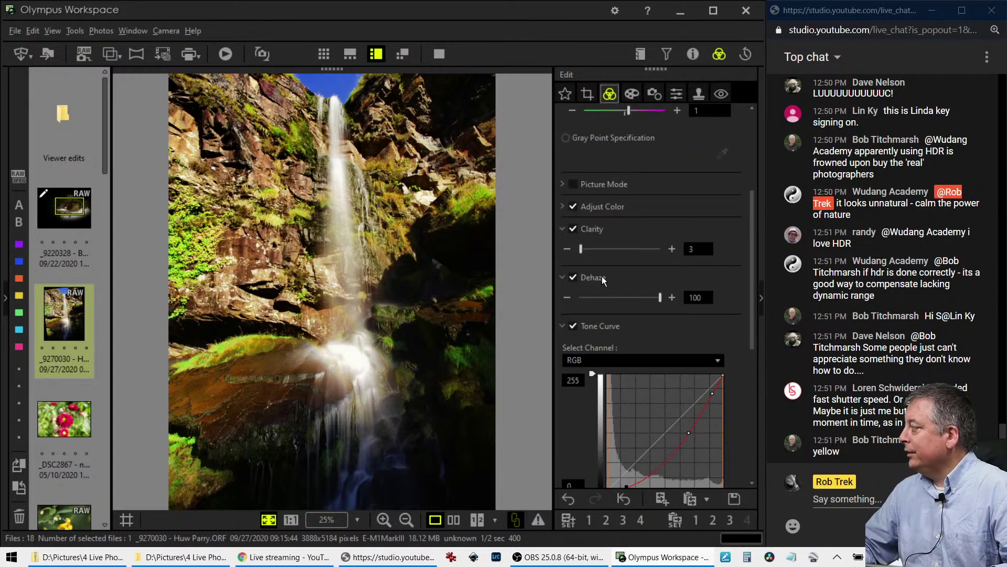
scroll(602, 276, up, 5)
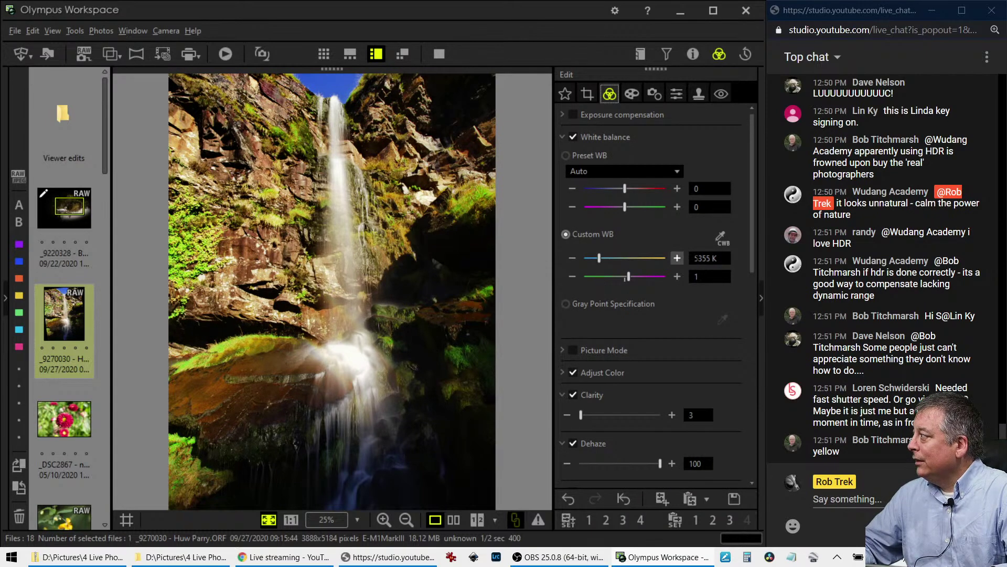
double_click(698, 258)
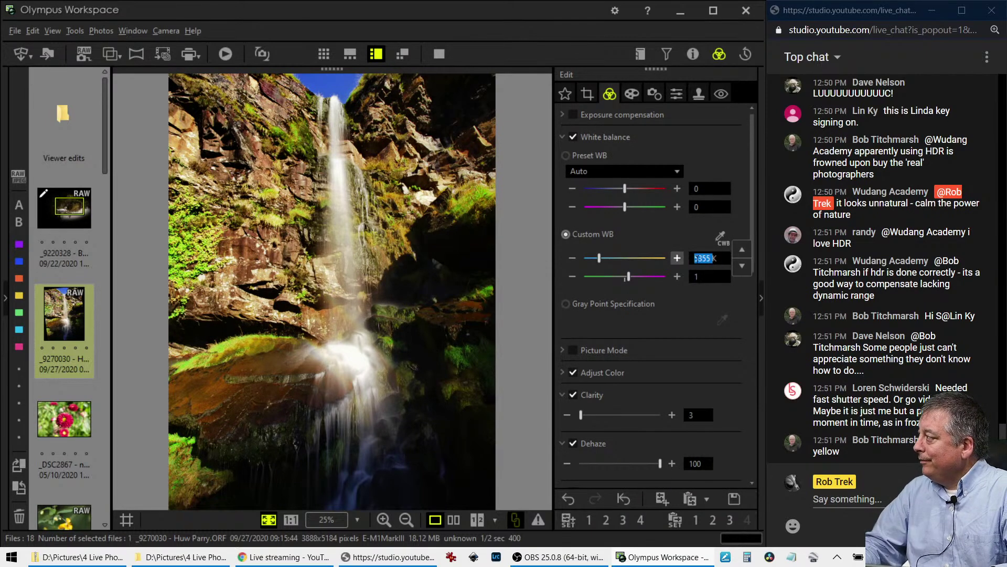
text(4800)
key(Return)
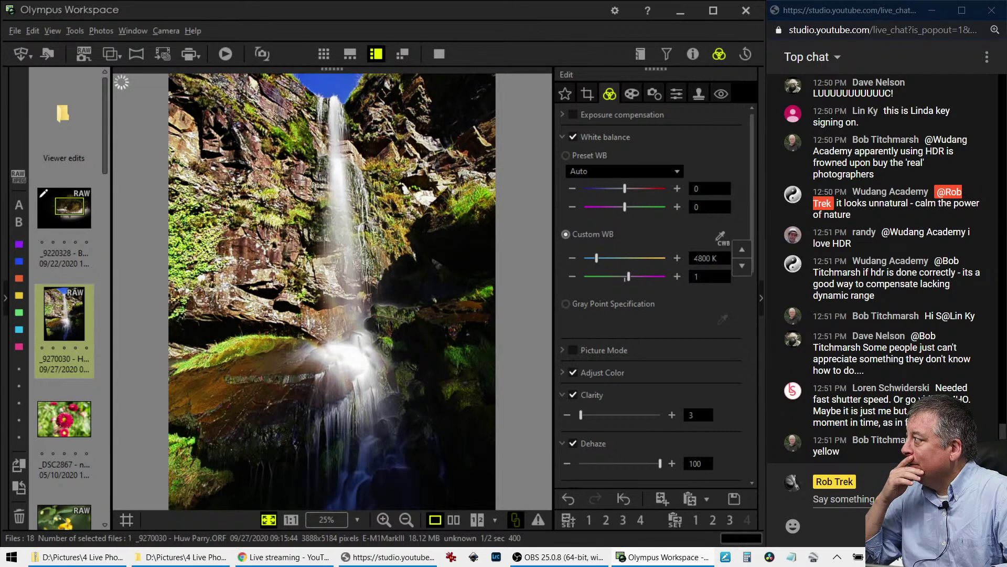
- Warm the custom white balance slightly by setting its temperature to 4950 K
double_click(703, 258)
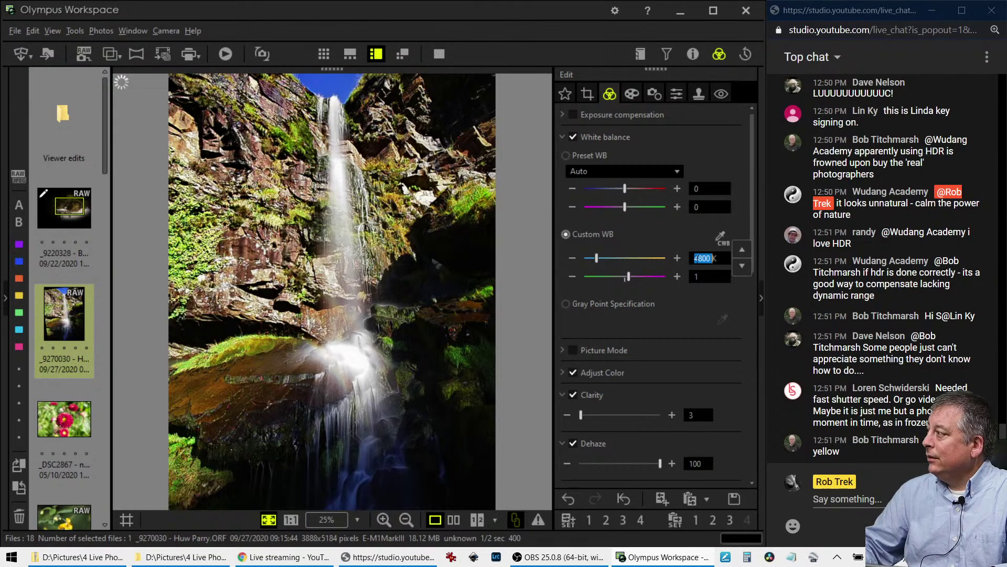
text(50)
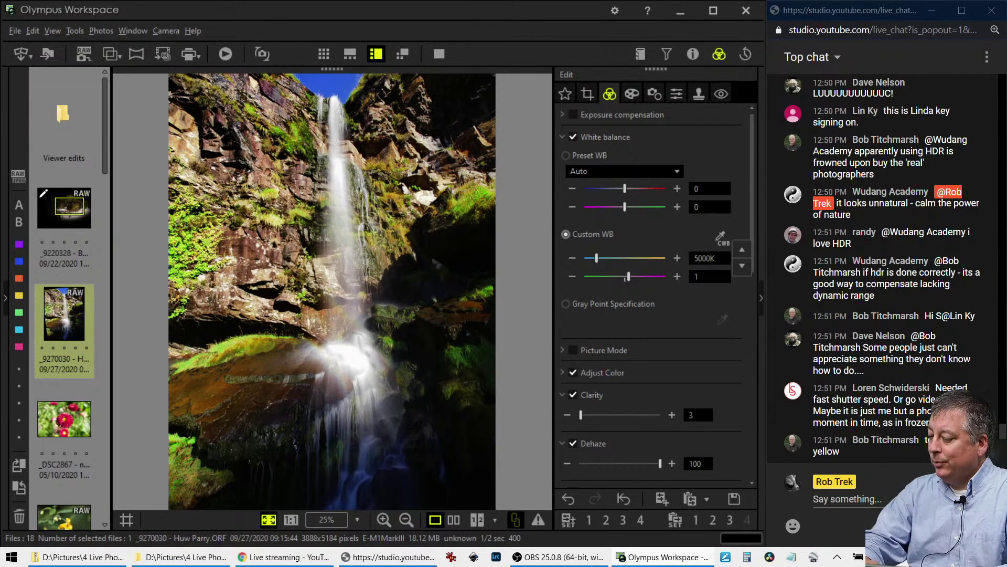
double_click(699, 257)
text(5)
text(4950)
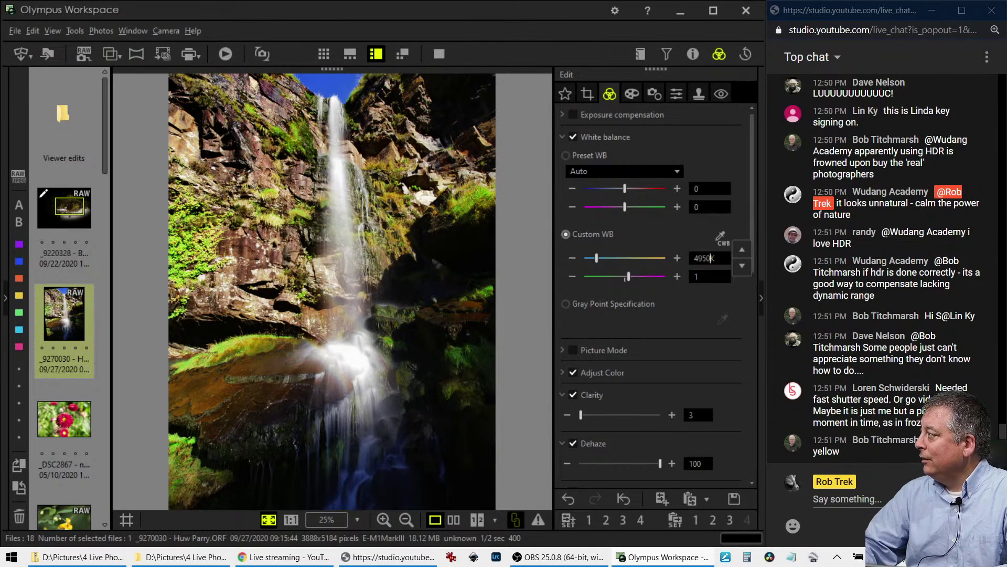
key(Return)
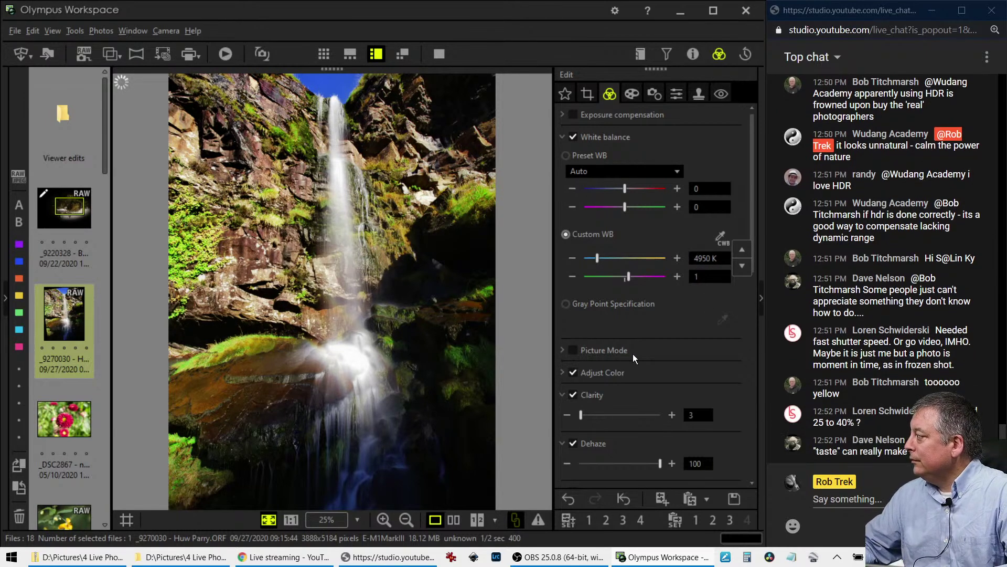
- Raise the waterfall photo's sharpness to 2.0
click(655, 94)
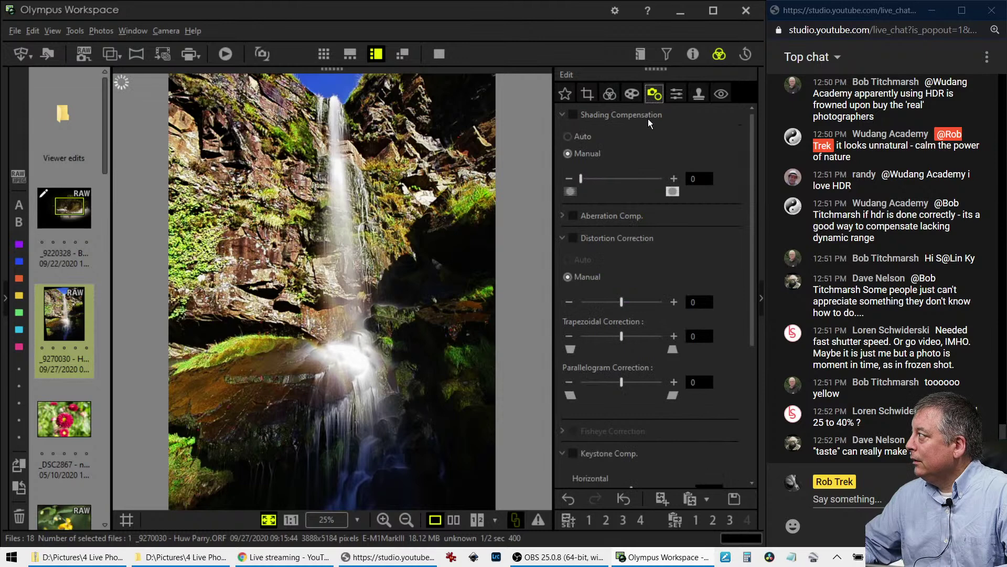
click(677, 93)
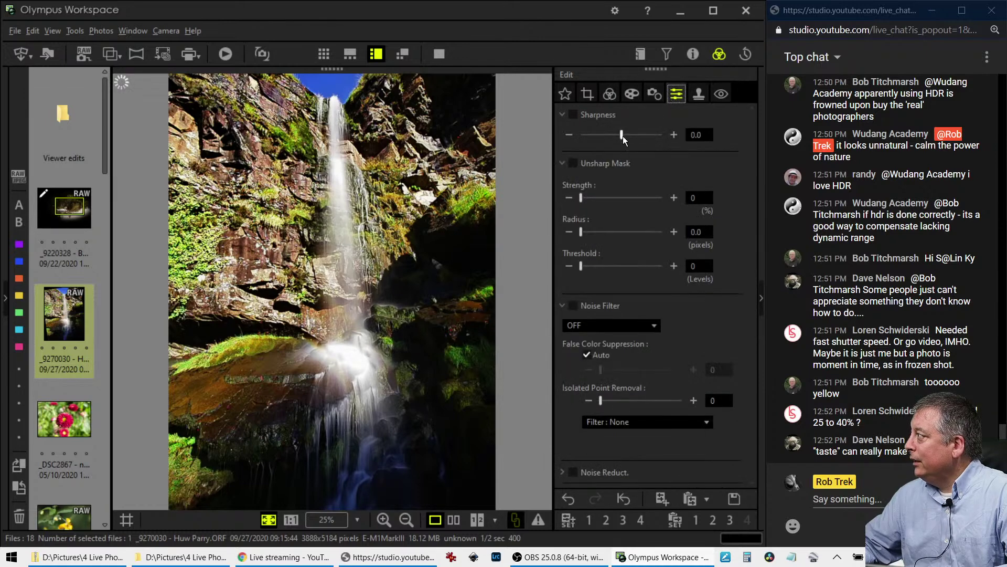
drag(622, 137, 684, 141)
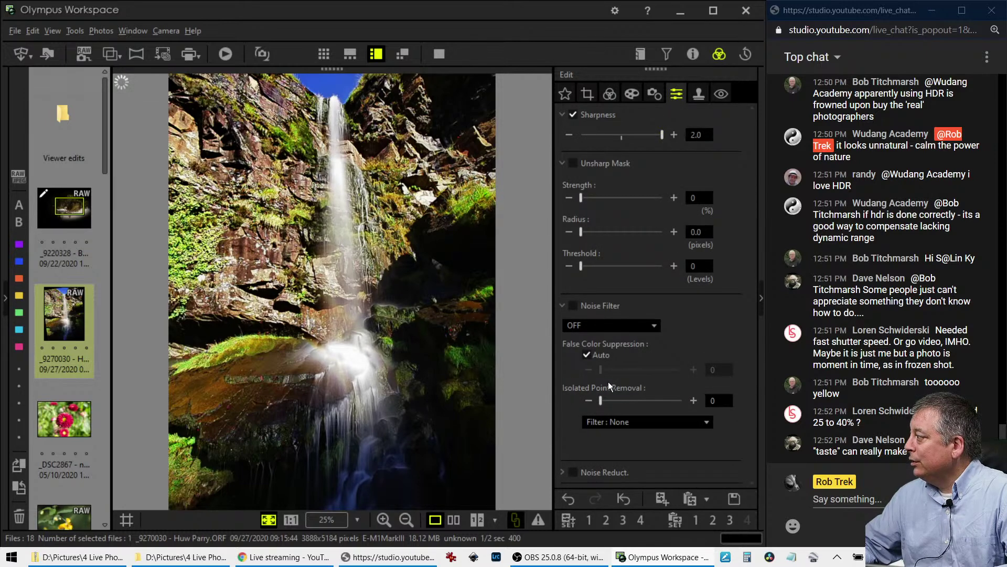
- Lighten the darker tones by adding a raised point in the lower midtones of the RGB tone curve
click(657, 95)
click(628, 90)
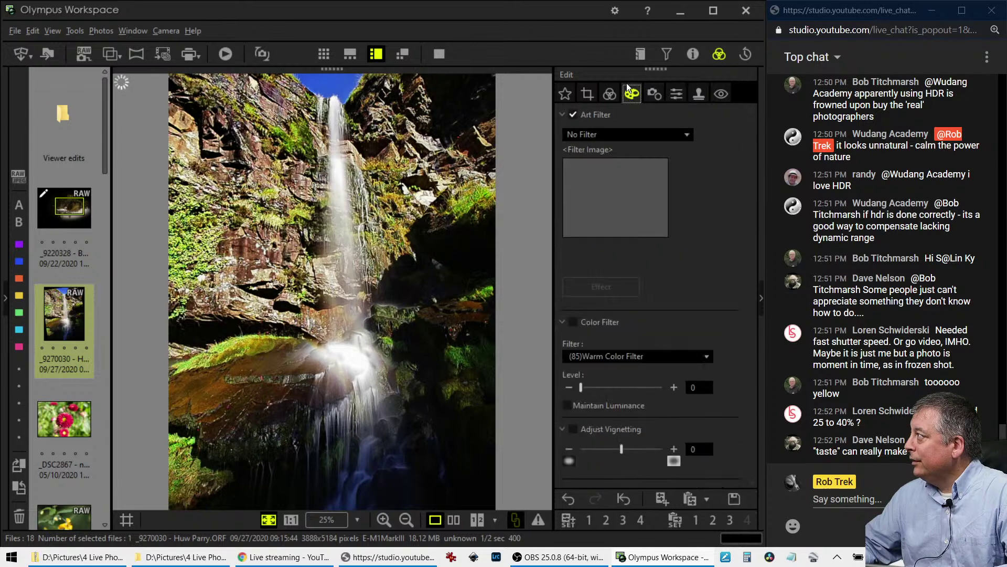
click(610, 95)
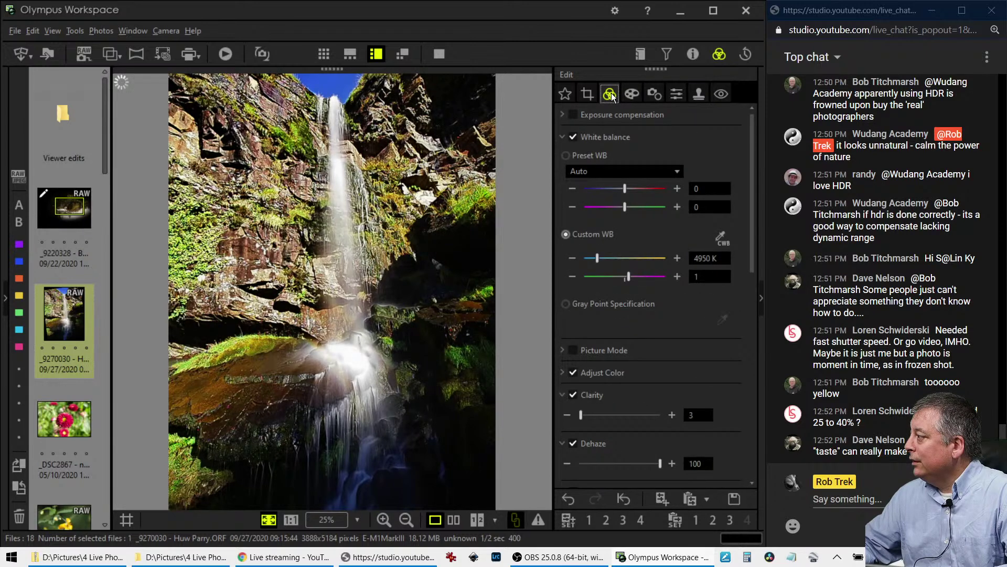
scroll(640, 328, down, 5)
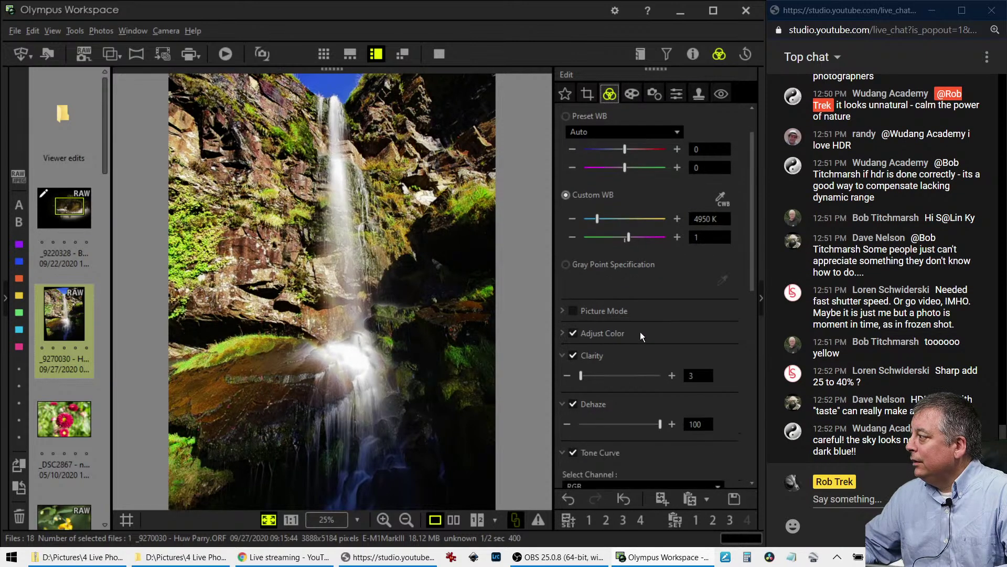
scroll(640, 332, down, 3)
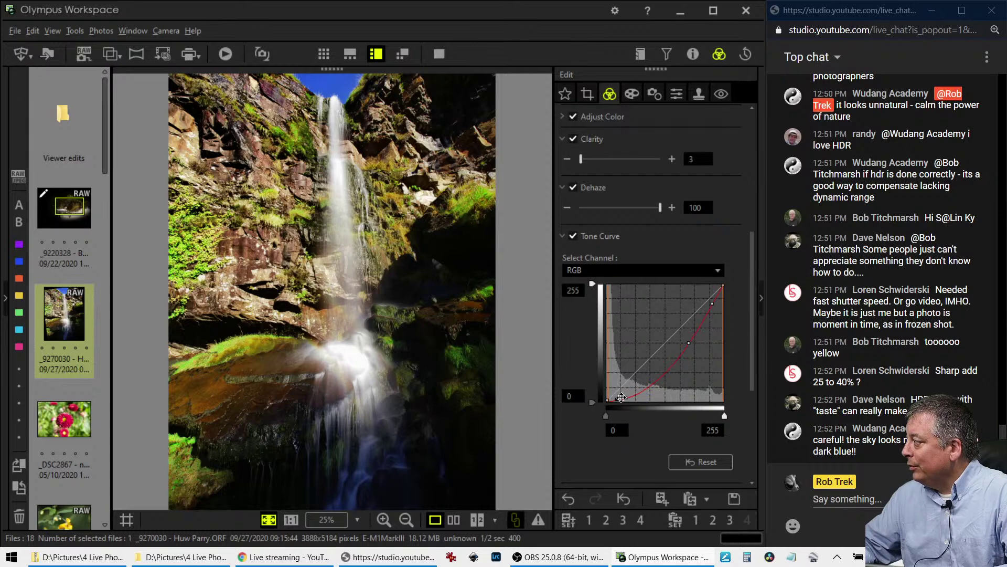
click(645, 383)
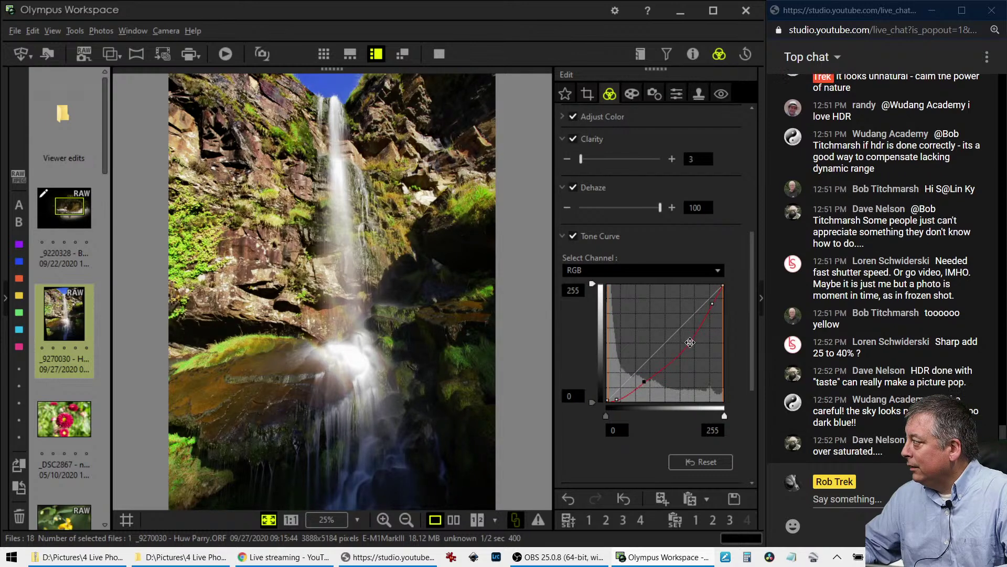
- Raise a point in the upper midtones of the waterfall photo's RGB tone curve and compare the result side by side with the original
drag(690, 342, 702, 321)
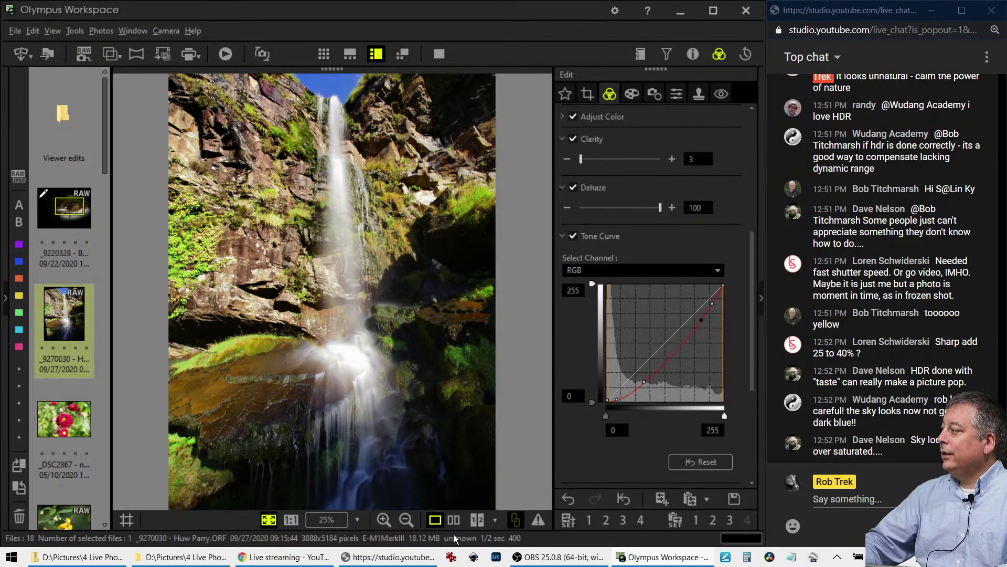
click(454, 519)
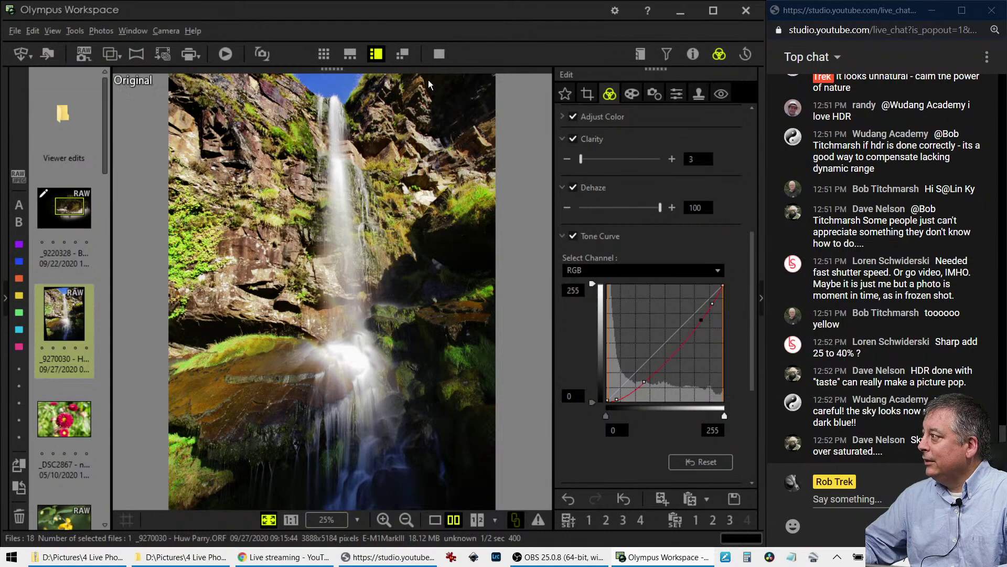
click(441, 52)
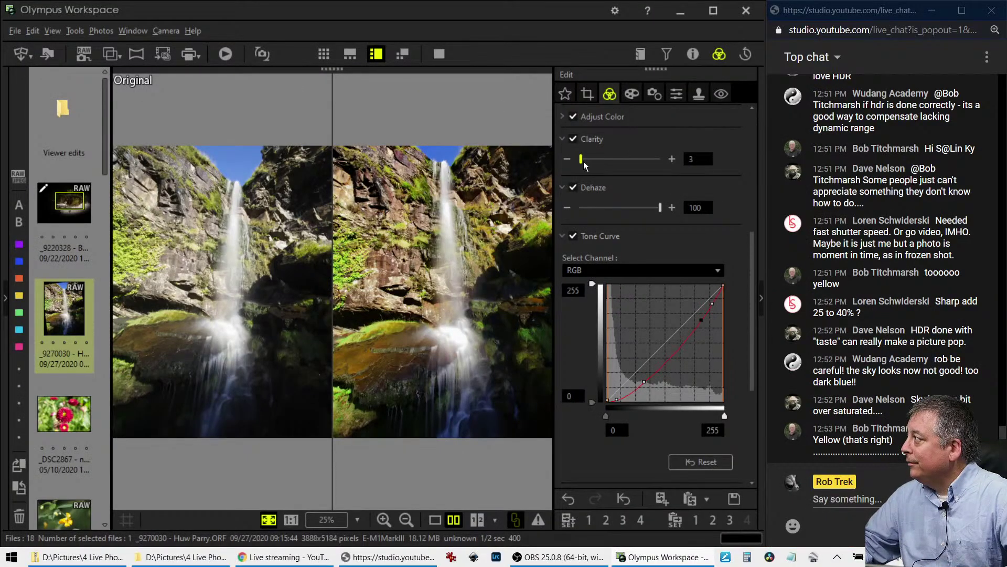
- Increase the waterfall photo's clarity to 23 and check the edited picture on its own in full-screen view
drag(583, 160, 599, 161)
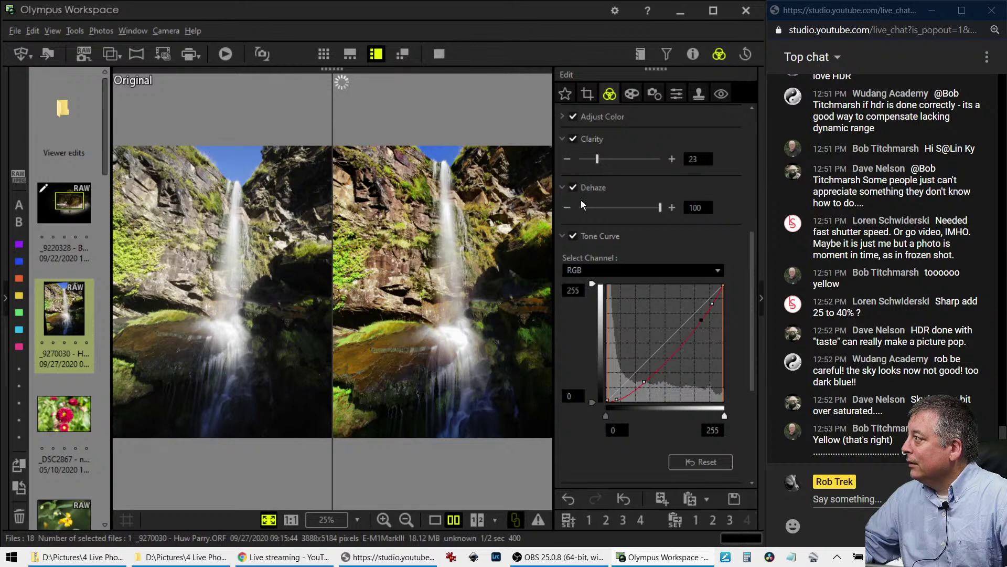
click(435, 519)
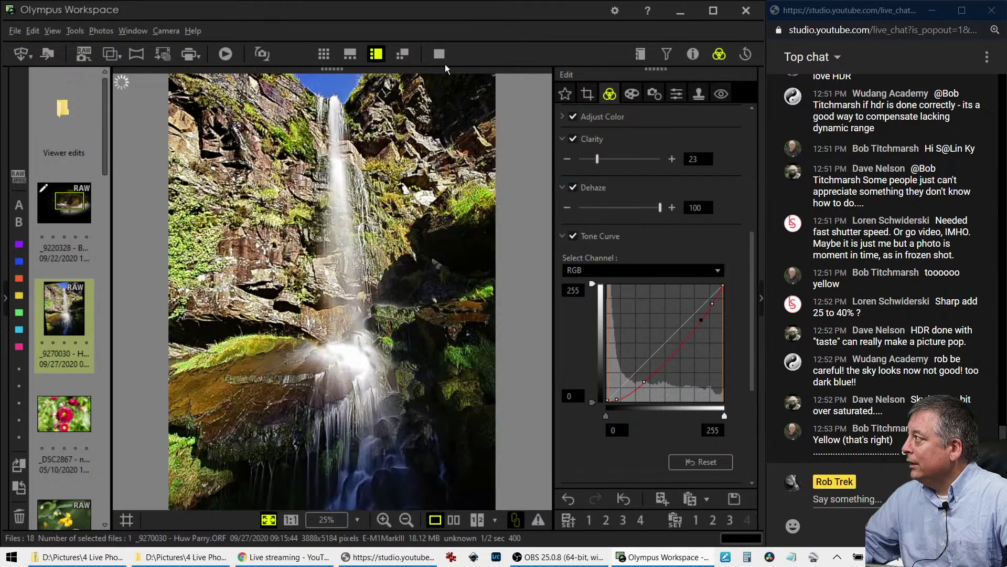
click(439, 53)
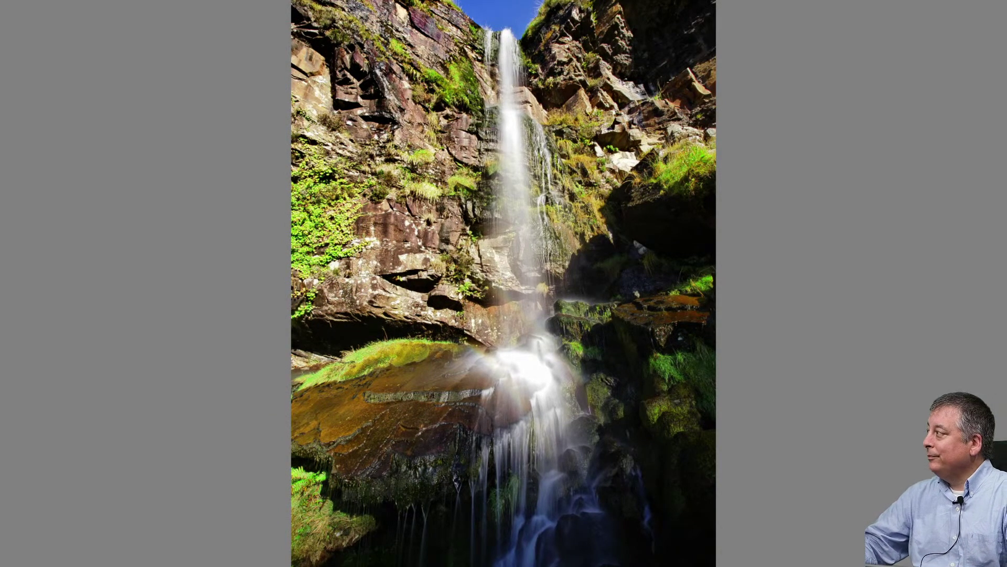
key(Escape)
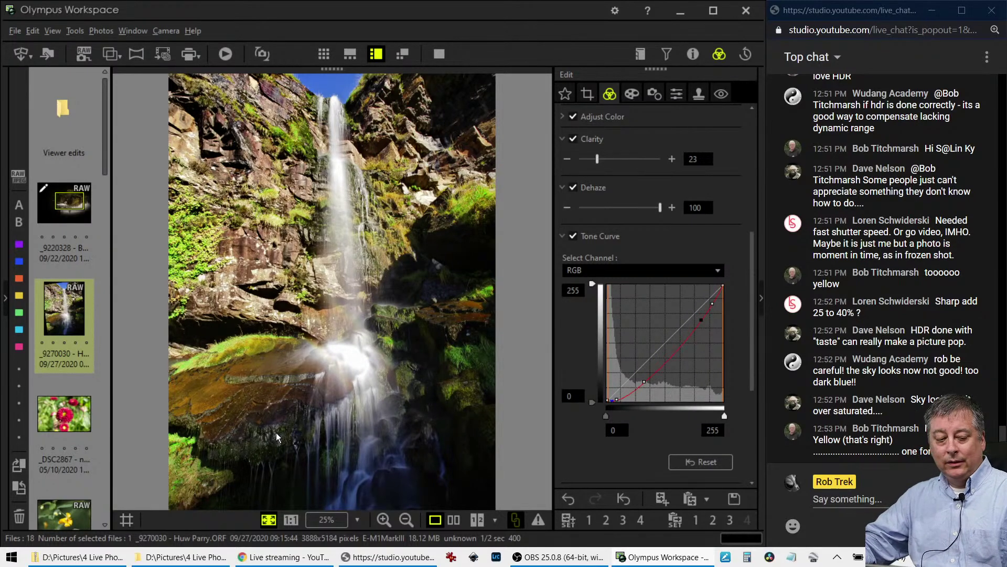
- Reduce the waterfall photo's saturation to 0.4
scroll(642, 458, down, 4)
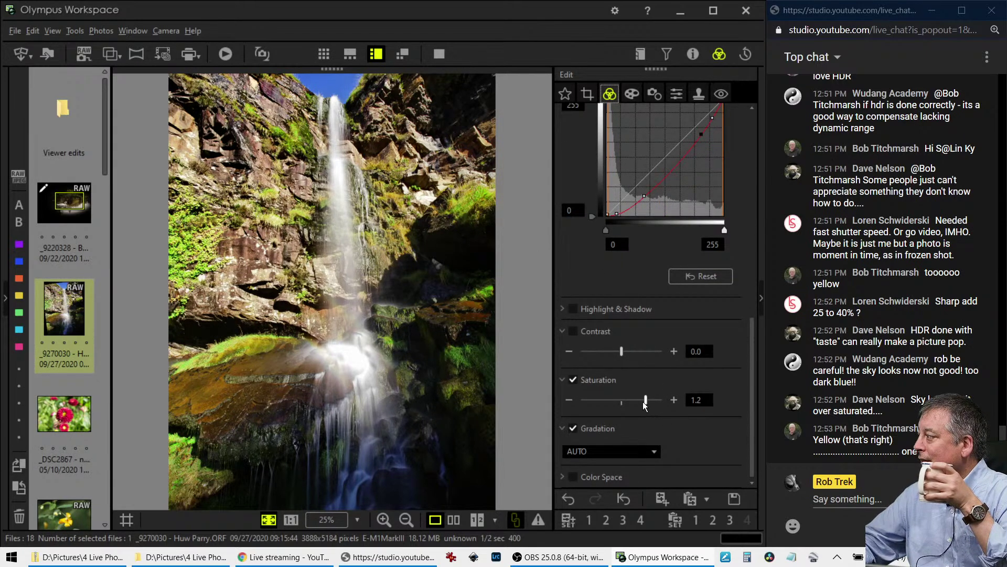
drag(645, 400, 630, 400)
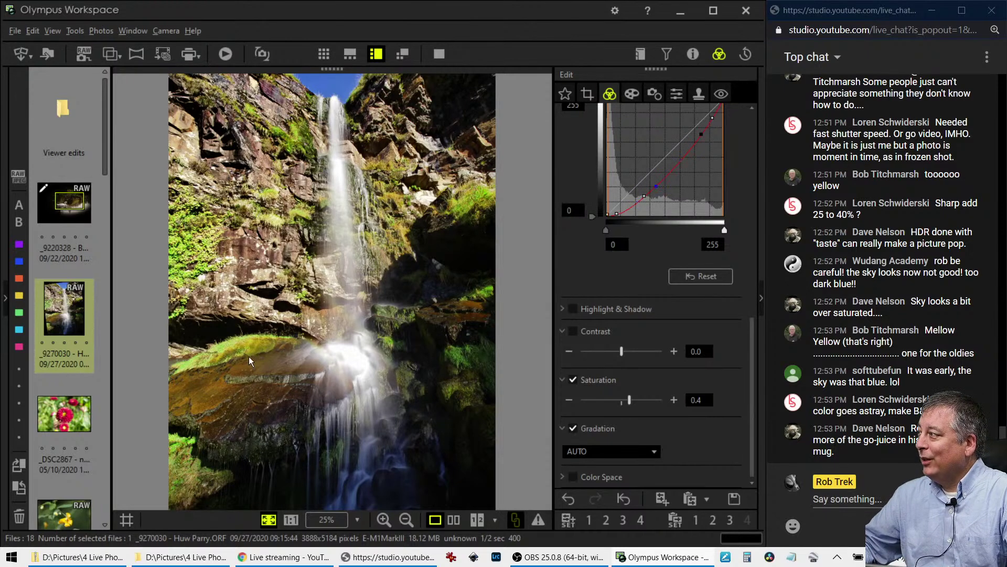
- Open the red flower photo _DSC2867 and inspect it full screen, magnifying the insect on the petals
click(58, 404)
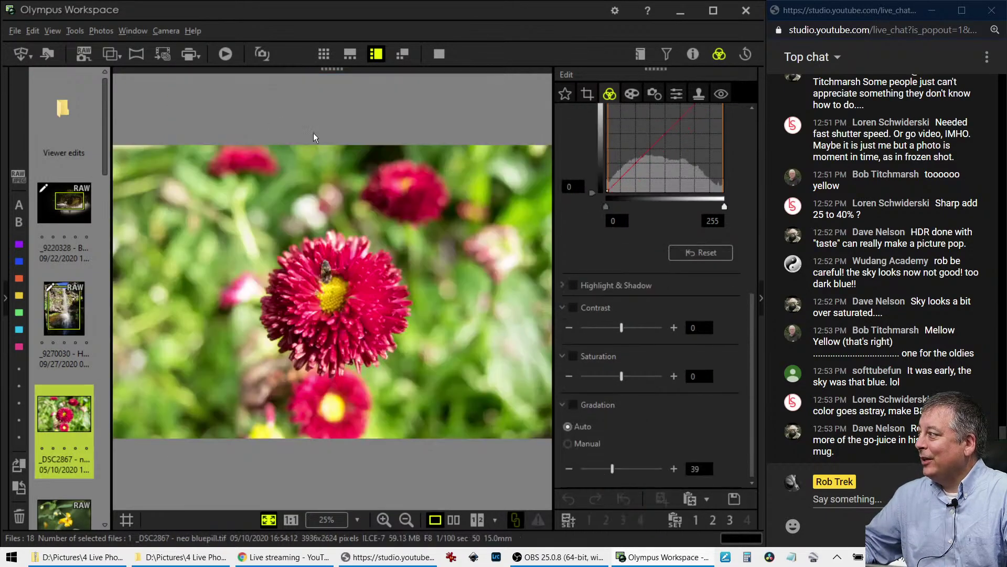
click(440, 54)
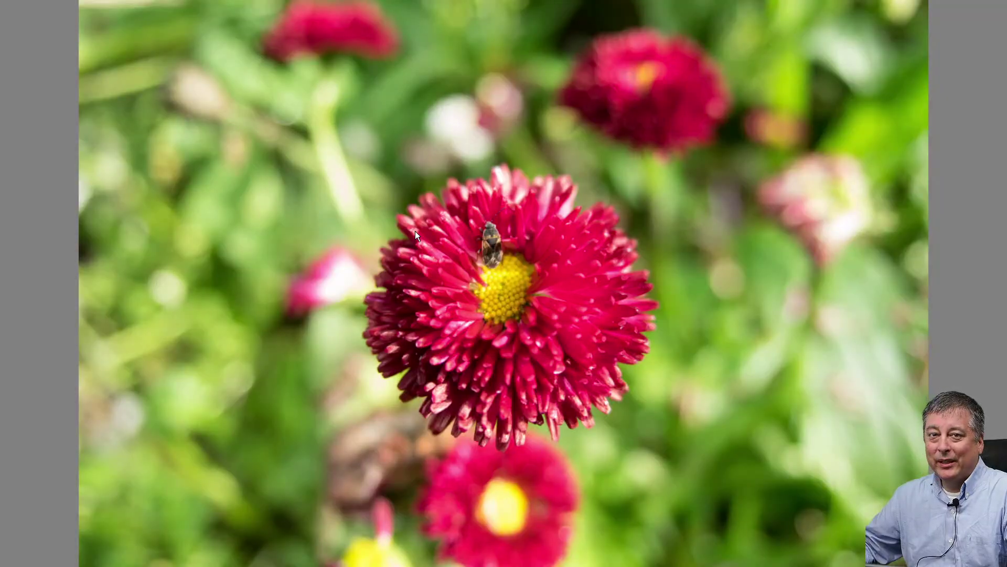
click(498, 246)
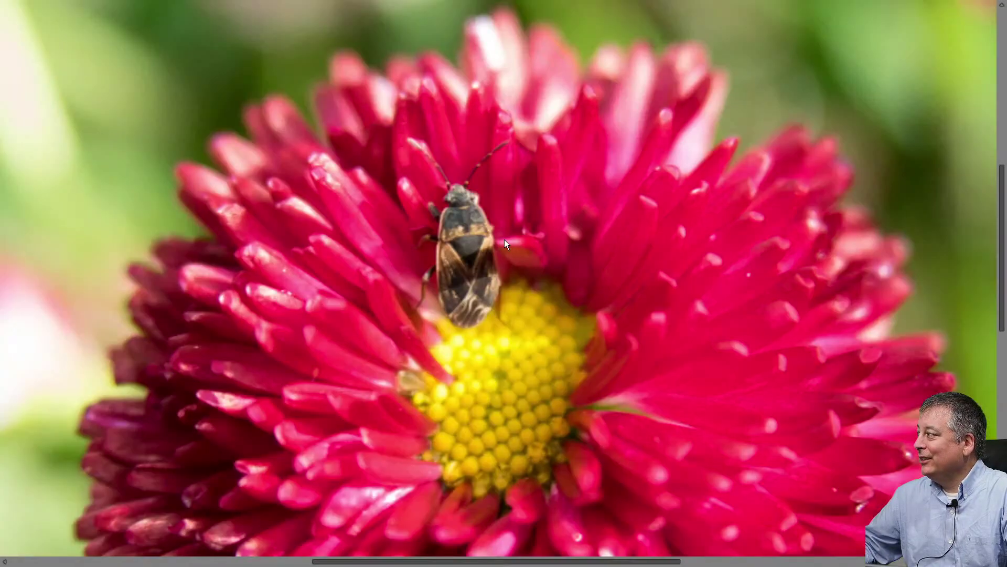
click(480, 249)
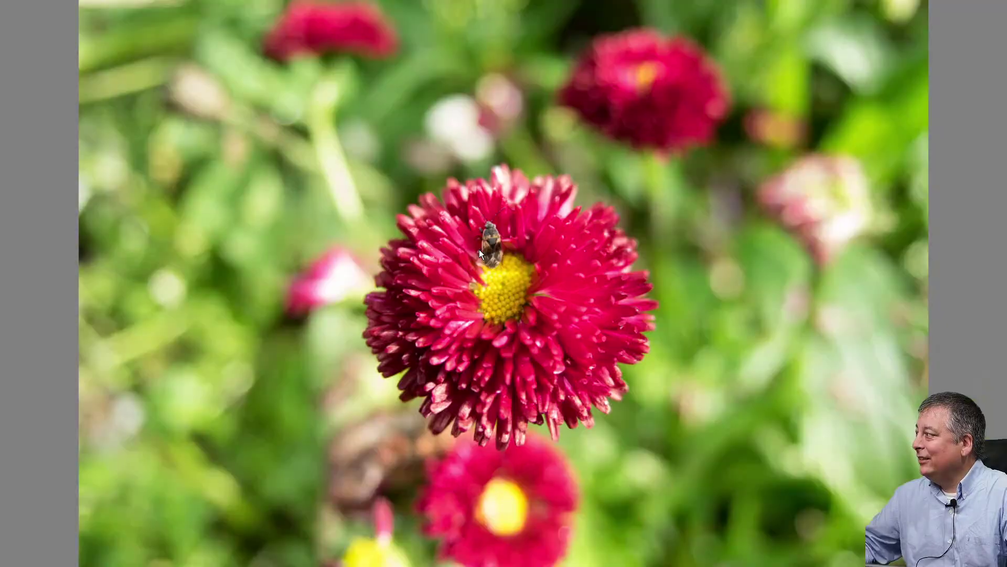
key(Escape)
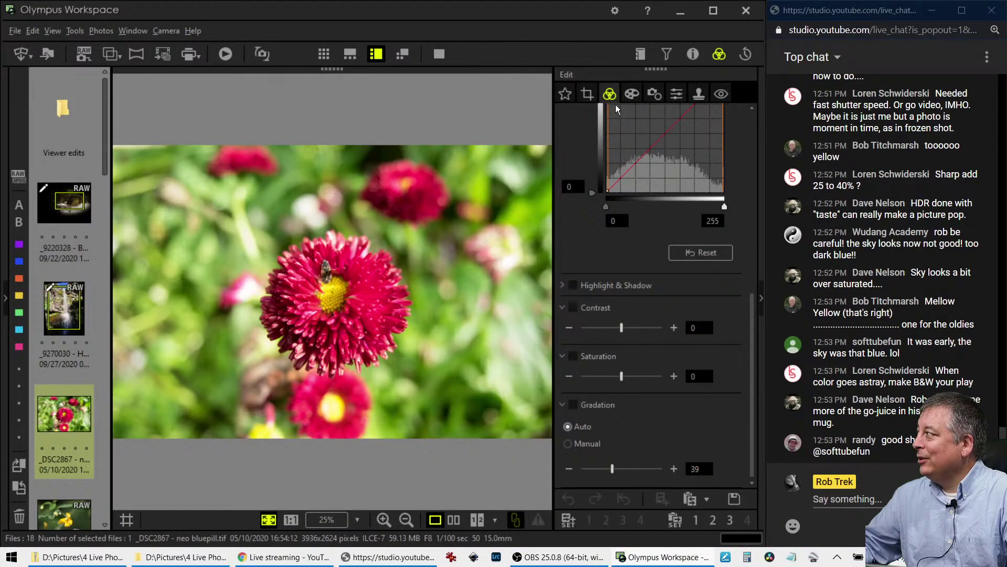
- Check the flower photo's camera, lens and exposure information in its properties, and close them again
click(660, 93)
click(692, 55)
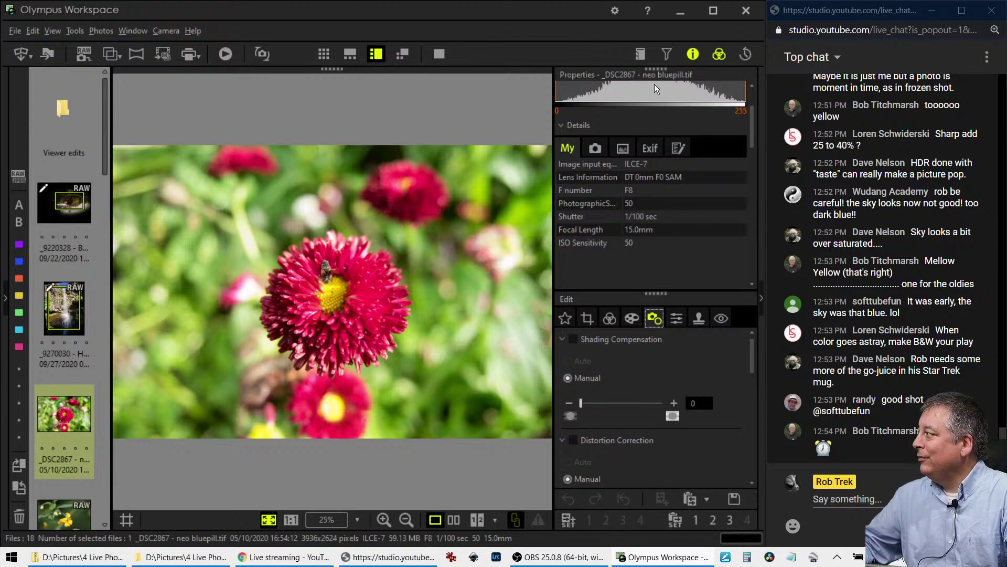
click(685, 52)
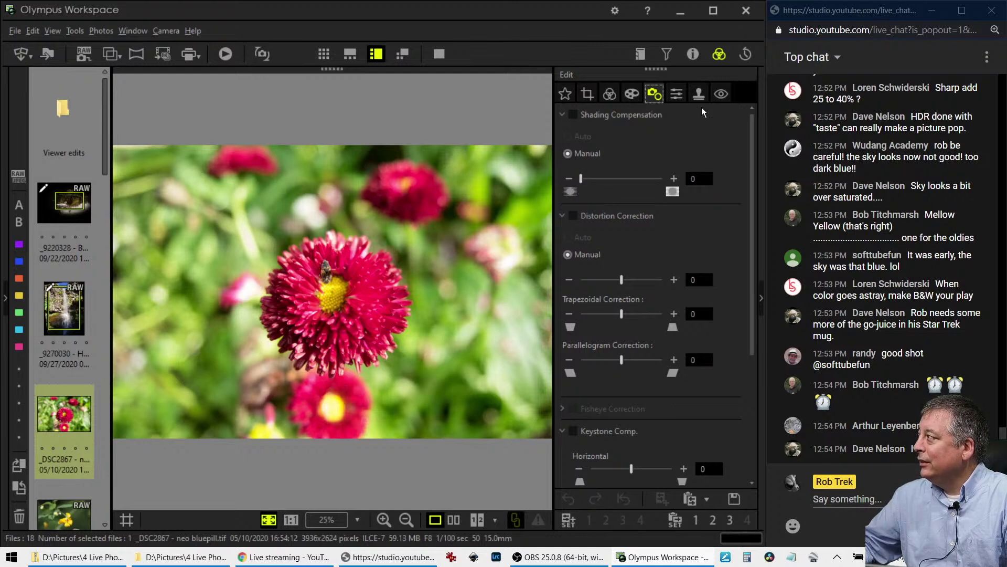
- Try the Pop Art art filter on the flower photo and set it back to No Filter
click(631, 94)
click(625, 136)
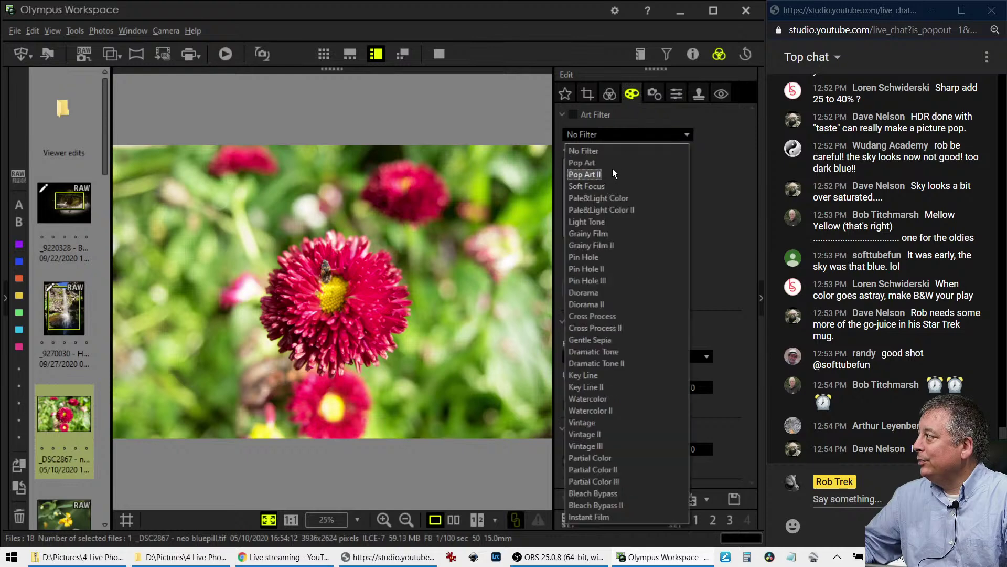
click(613, 168)
click(609, 95)
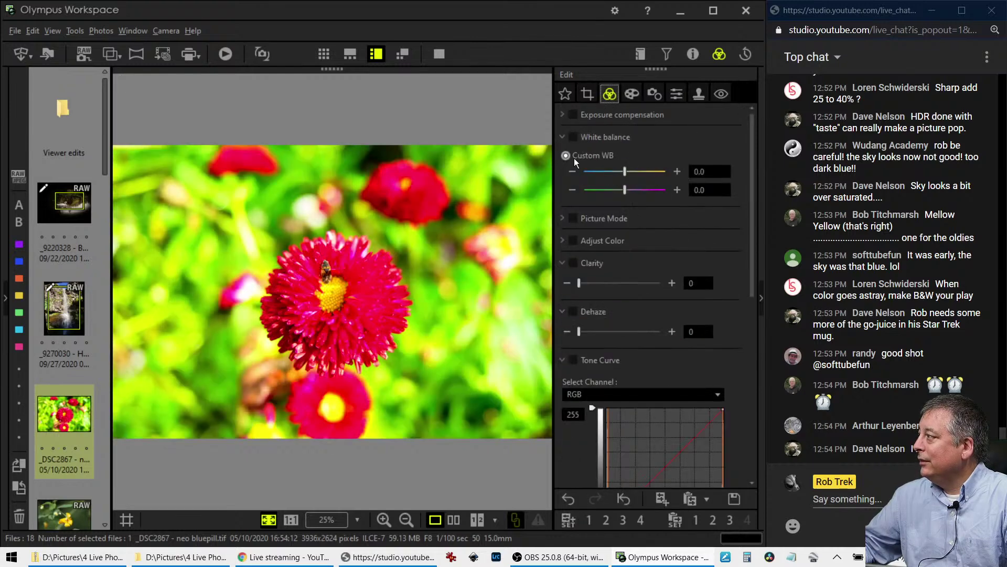
click(631, 95)
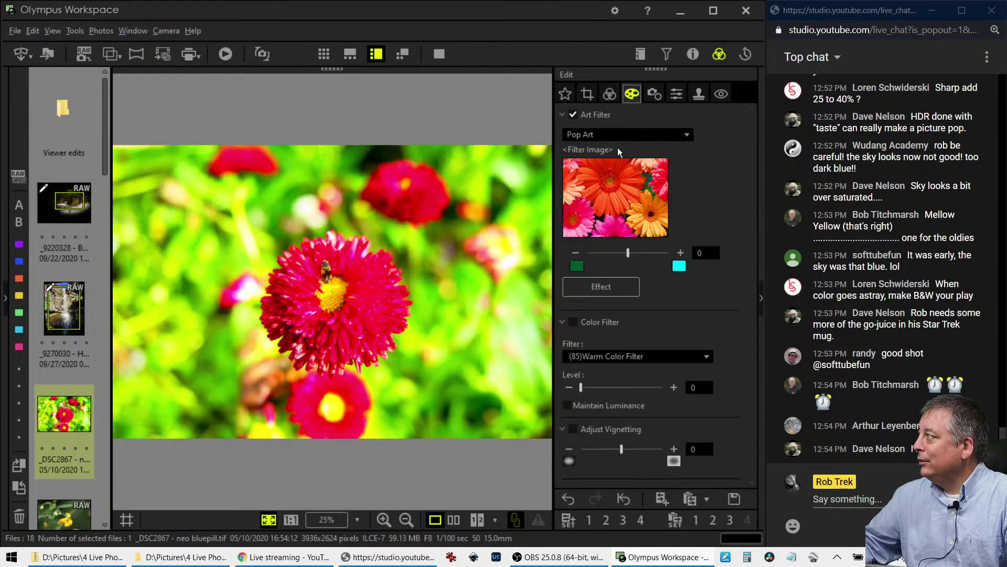
click(617, 136)
click(616, 149)
click(610, 94)
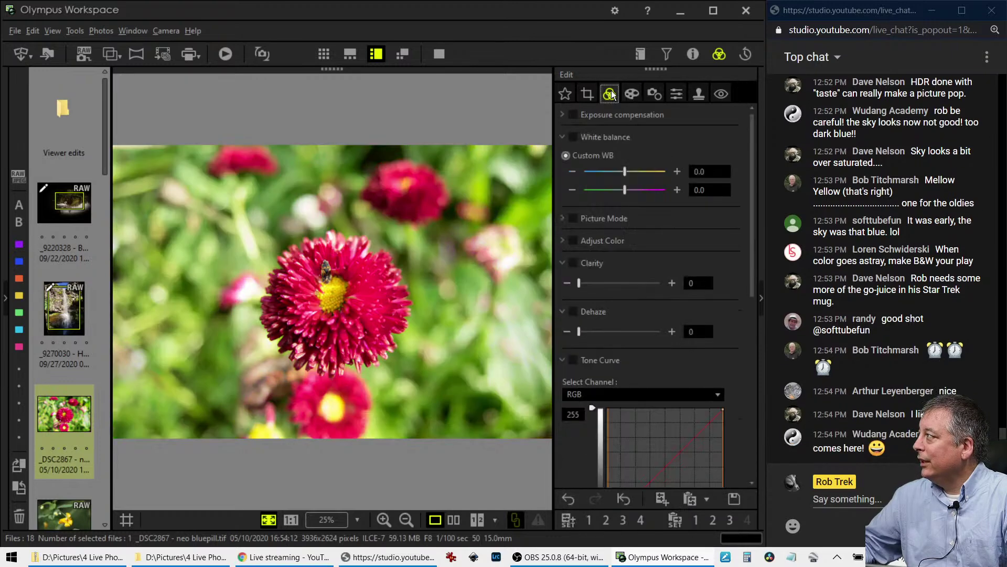
- Crop the flower photo to a 1:1 (6:6) square of about 1841 x 1841 pixels centred on the main bloom
click(587, 95)
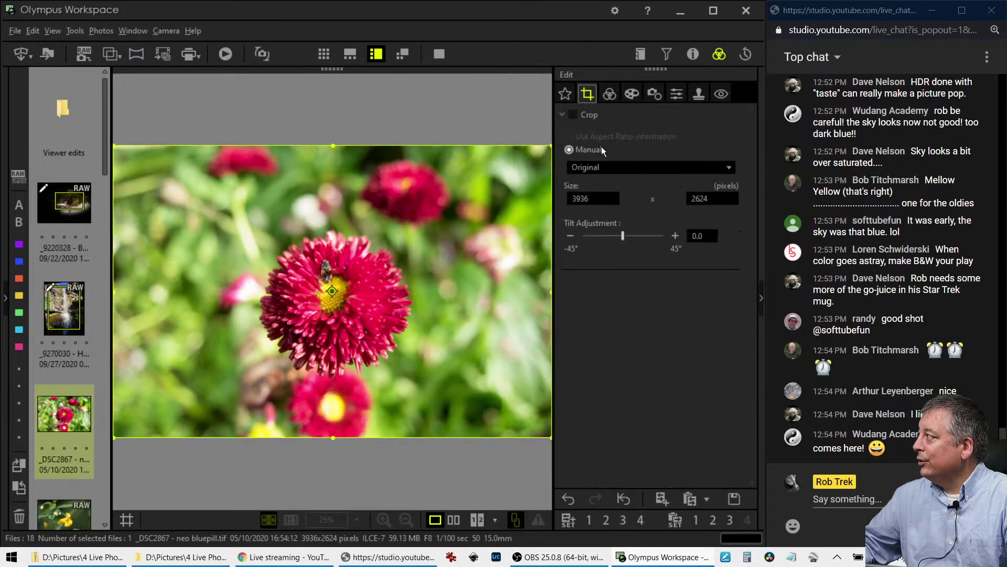
click(608, 168)
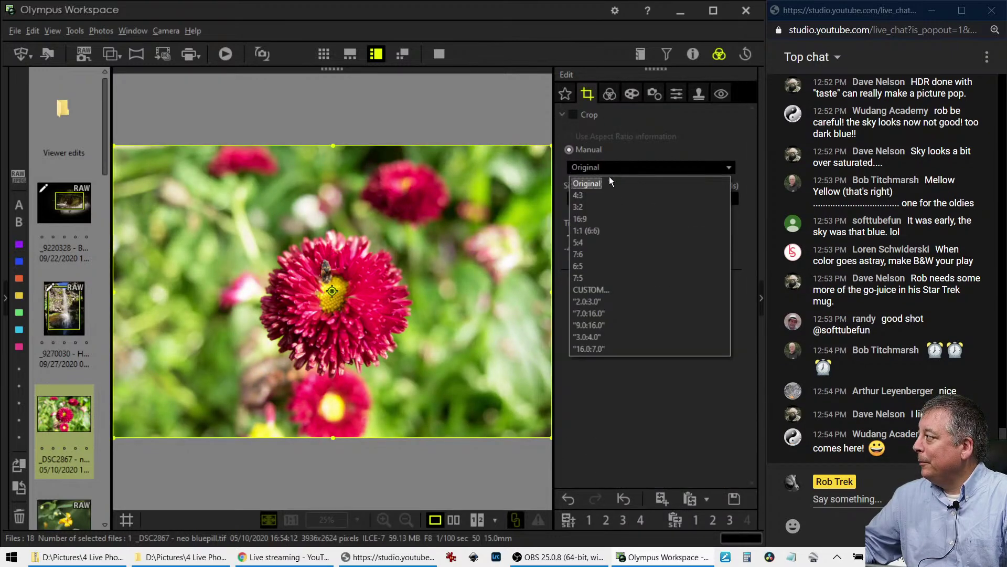
click(606, 230)
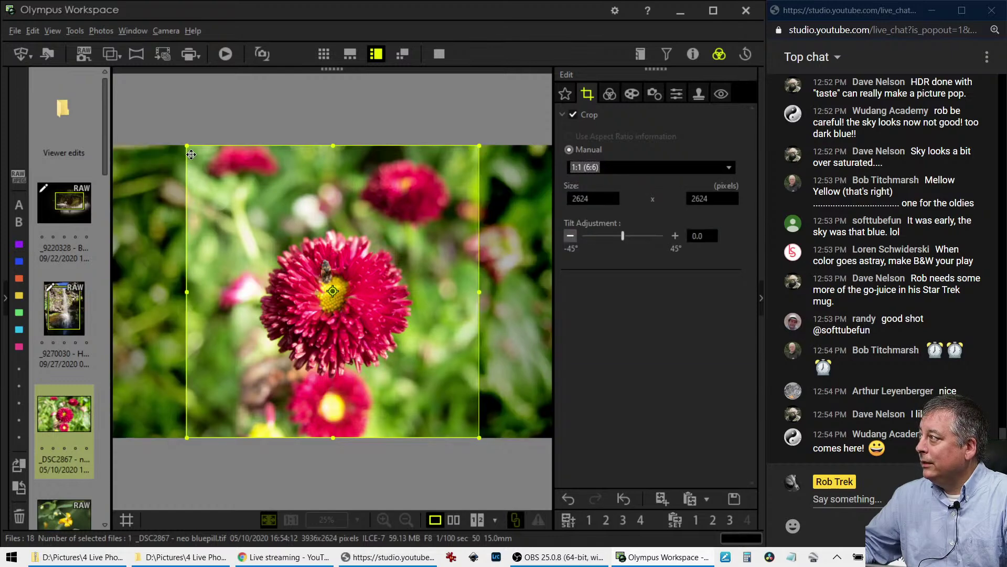
drag(191, 155, 241, 253)
drag(338, 286, 303, 285)
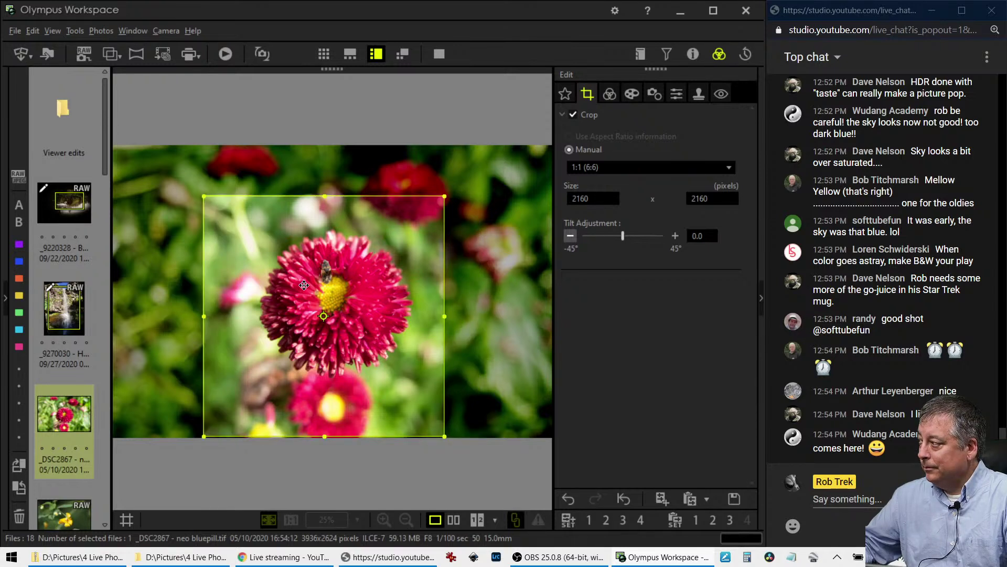
drag(325, 435, 352, 371)
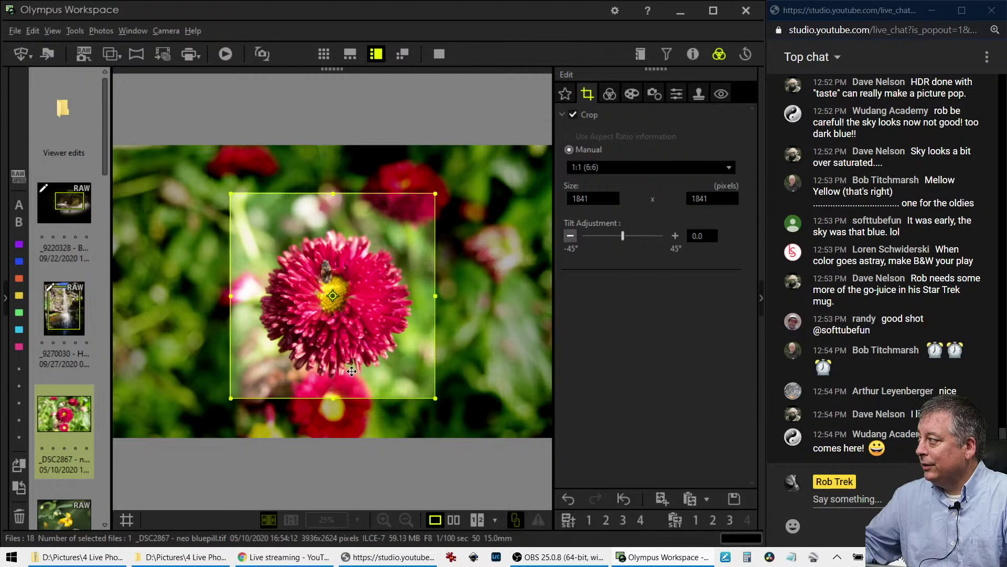
- Raise the cropped flower photo's sharpness to 7
click(609, 94)
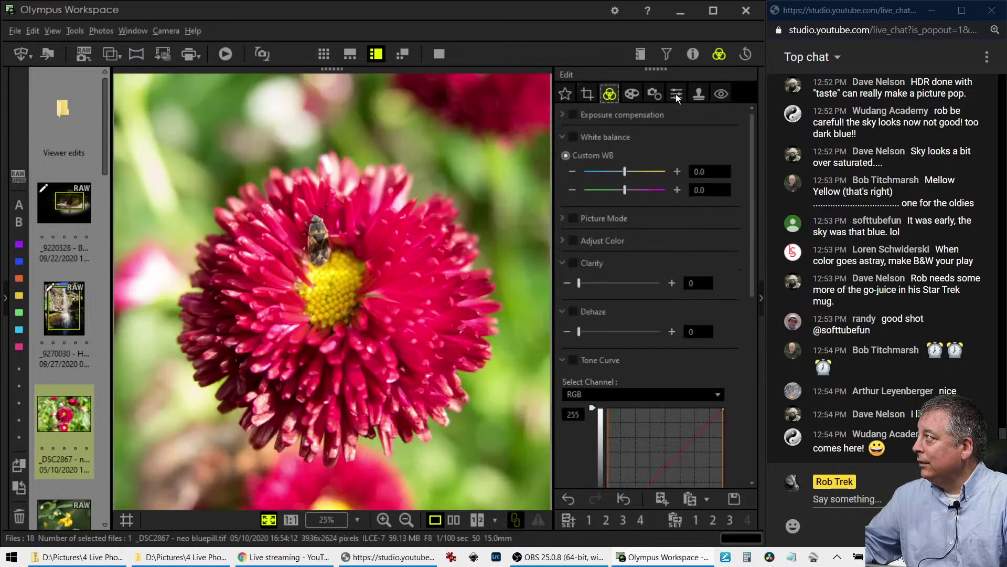
click(677, 94)
drag(623, 134, 663, 132)
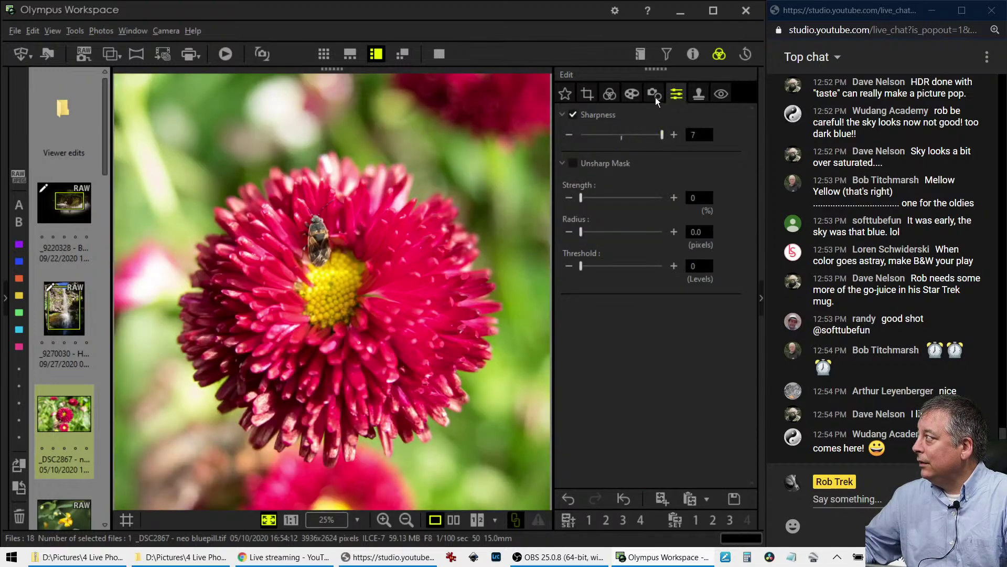
- Increase the flower photo's saturation to 33
click(611, 95)
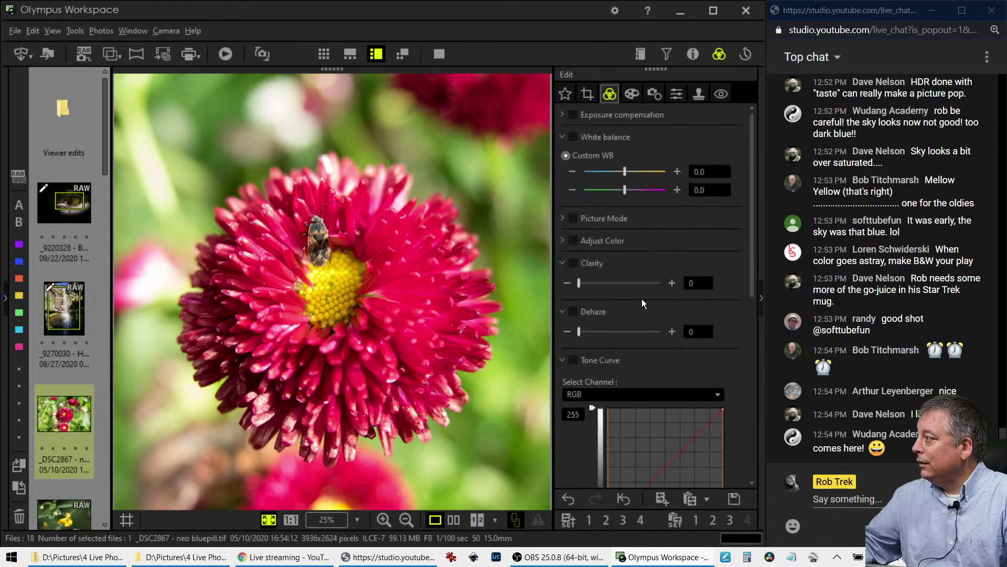
scroll(641, 298, down, 6)
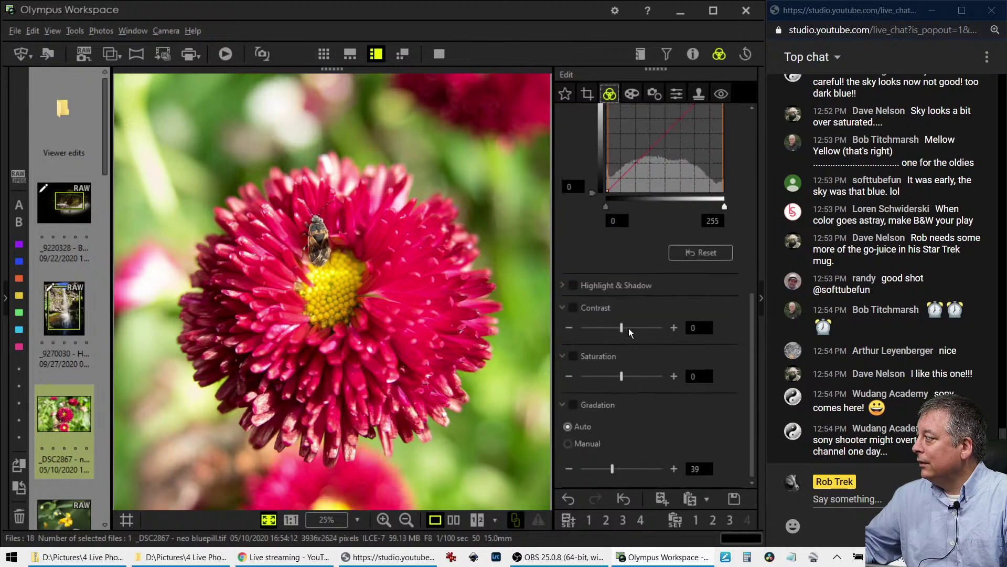
mouse_move(623, 378)
mouse_down()
mouse_move(661, 376)
mouse_move(637, 379)
mouse_up()
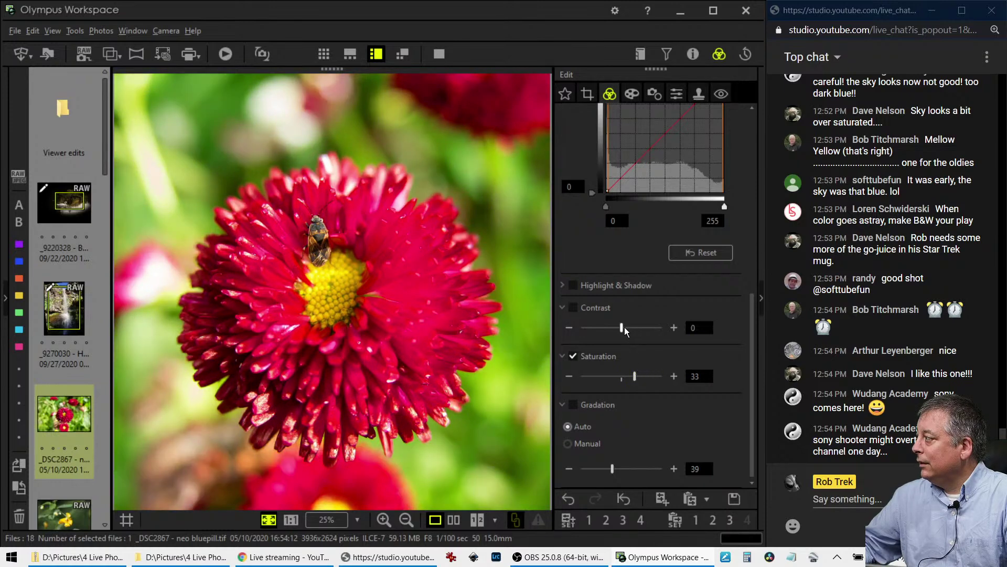
- Deepen the flower photo's shadows with a lowered RGB tone curve point and lift the upper midtones back with a second point
scroll(634, 303, up, 3)
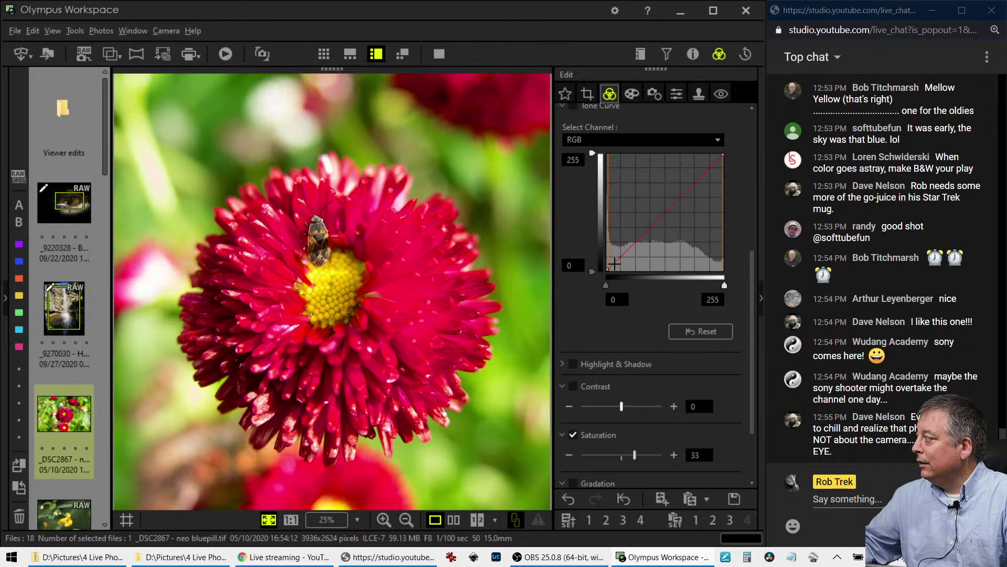
drag(615, 262, 617, 267)
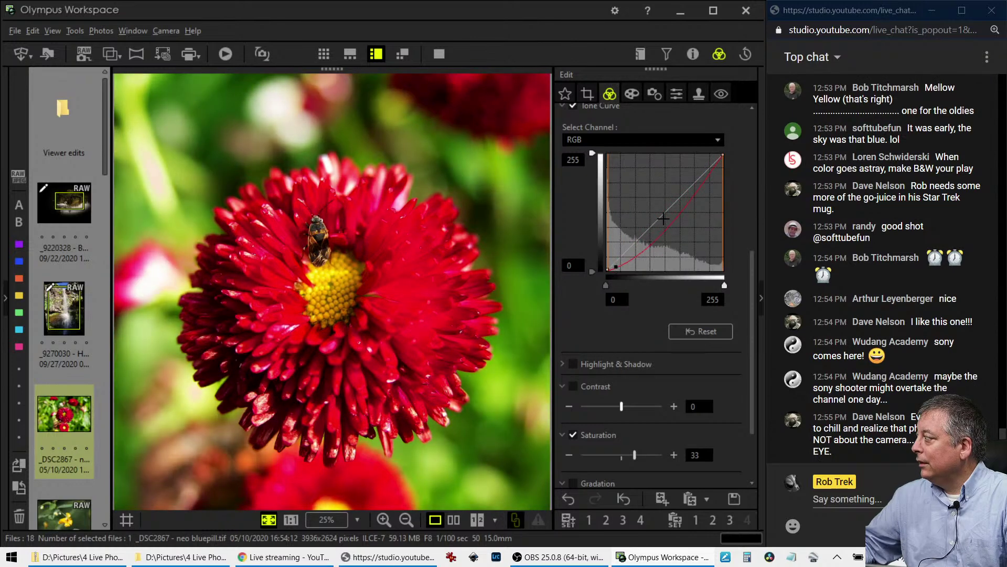
drag(663, 219, 677, 201)
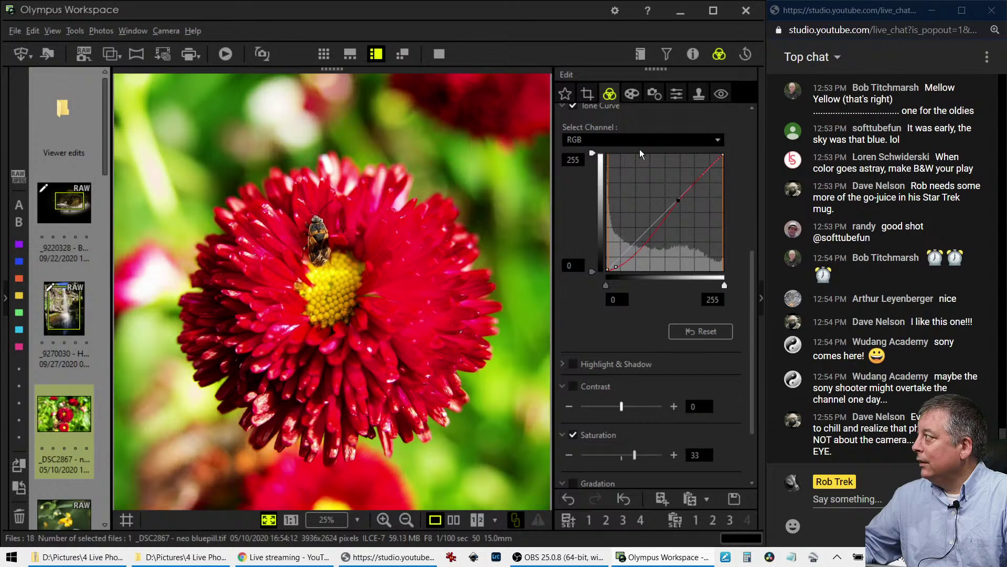
- Darken the flower photo's edges with a negative vignetting adjustment and return to the tone curve settings
click(631, 94)
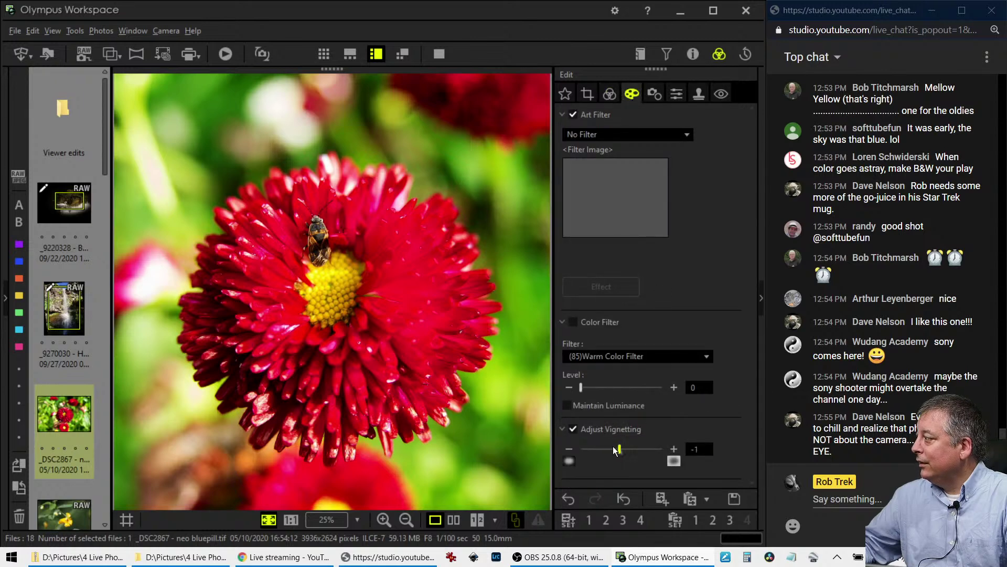
drag(622, 450, 600, 450)
click(609, 94)
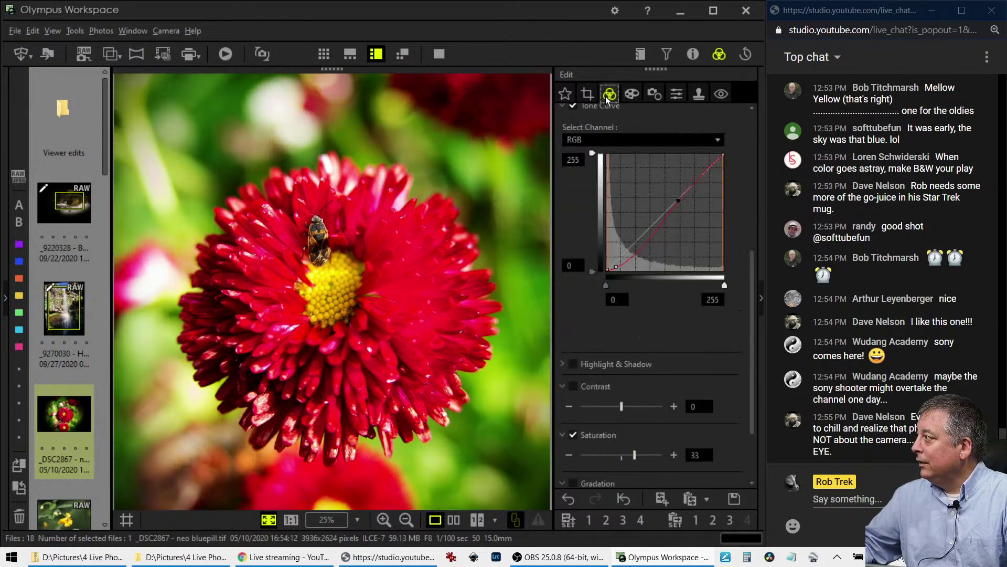
- Strengthen the red flower photo's edge vignetting to -23 and raise the upper-midtone point of its RGB tone curve slightly
click(631, 94)
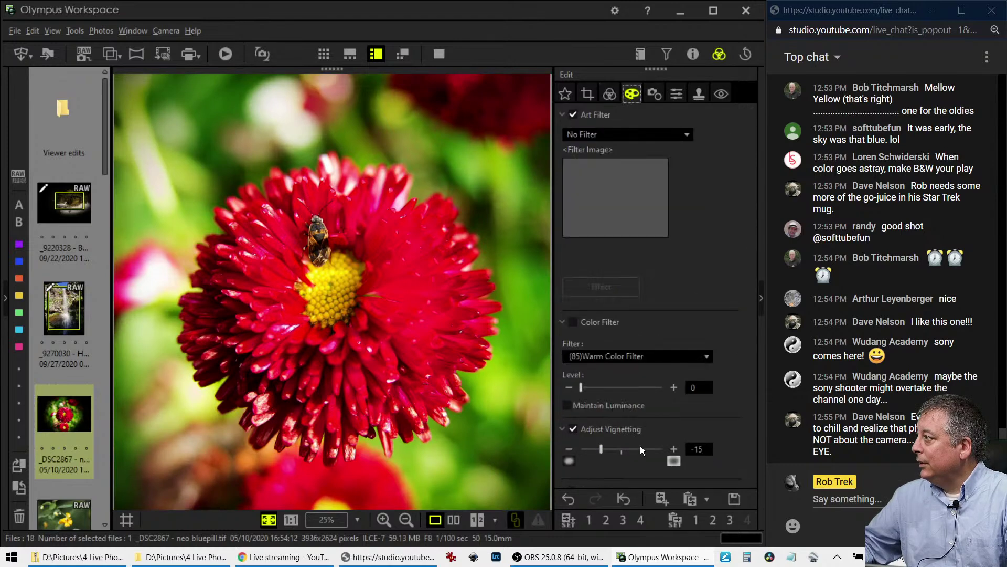
mouse_move(603, 448)
mouse_down()
mouse_move(584, 451)
mouse_move(593, 450)
mouse_up()
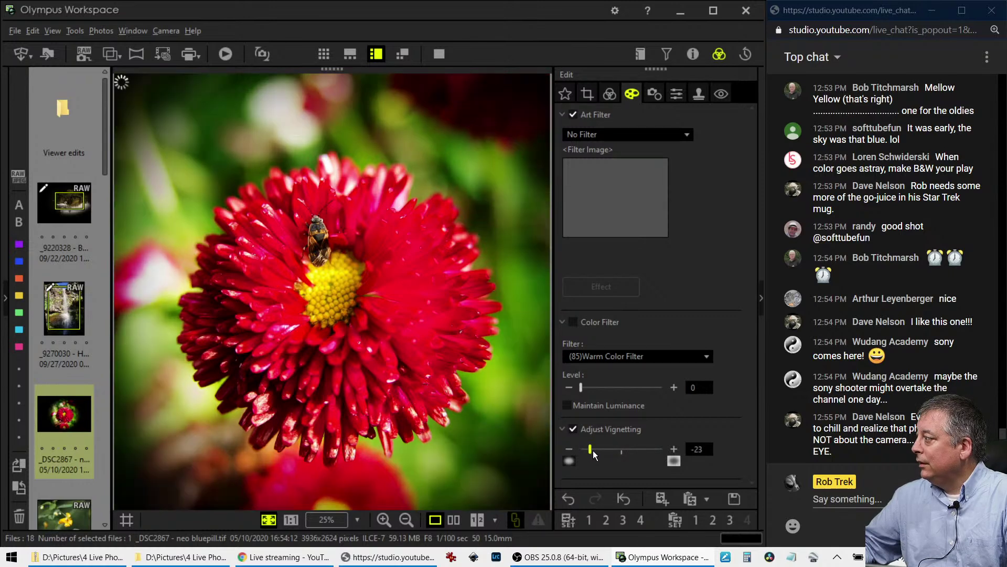
click(610, 94)
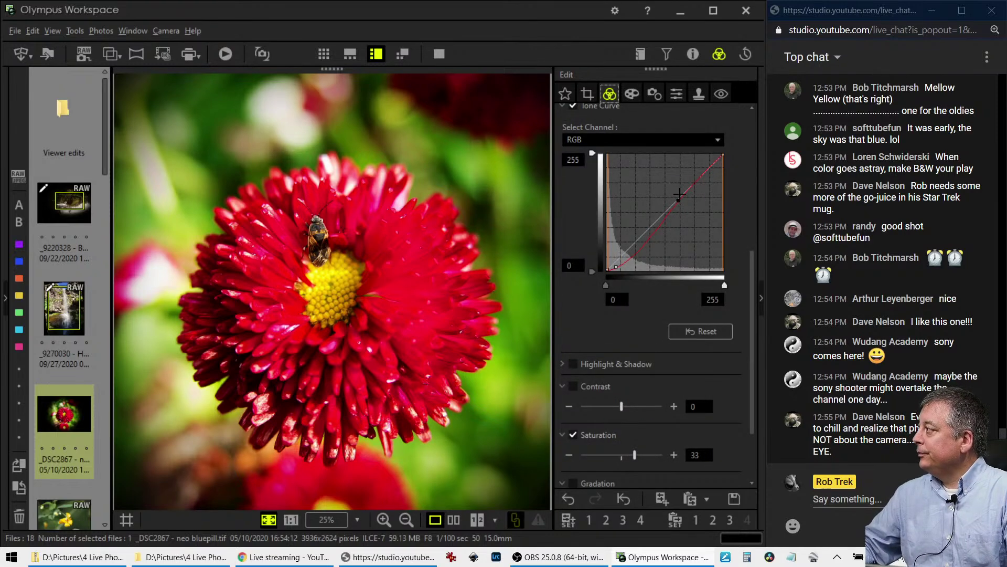
drag(678, 201, 679, 197)
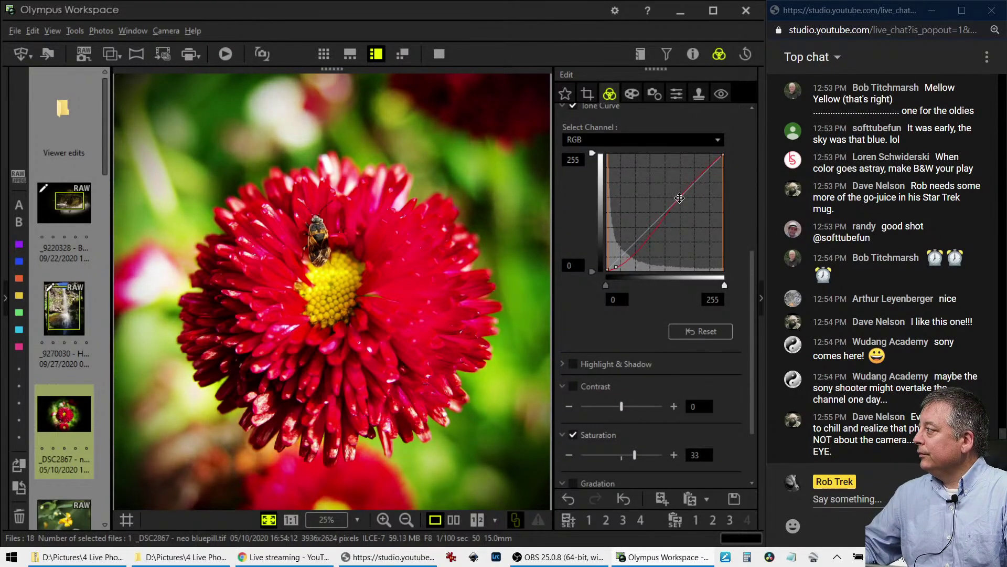
- Reduce the red flower's color saturation with Adjust Color, setting color range 2 to -1 and range 3 to -2
scroll(660, 152, up, 3)
scroll(659, 184, up, 3)
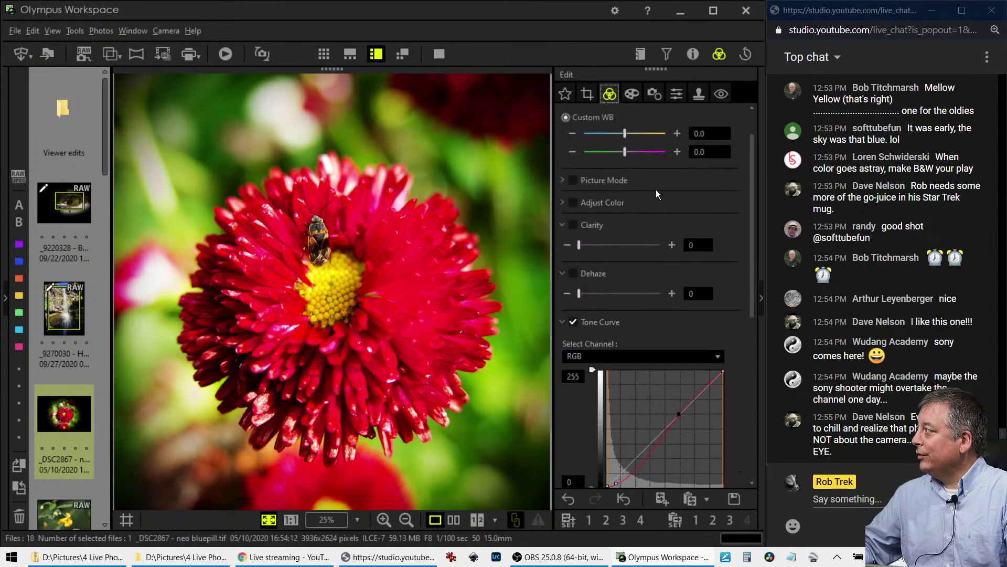
click(564, 241)
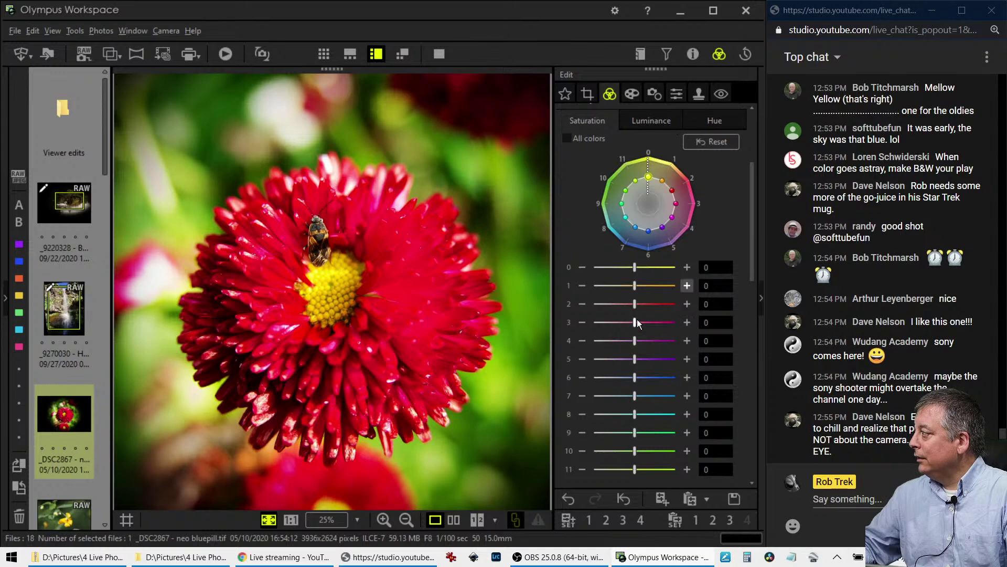
drag(635, 303, 627, 326)
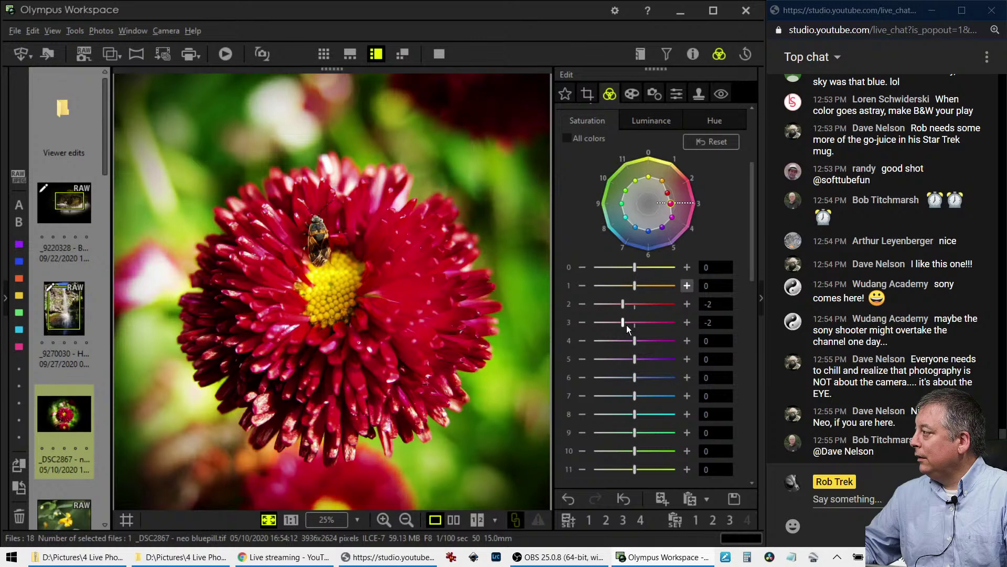
mouse_move(625, 322)
mouse_down()
mouse_move(628, 304)
mouse_move(626, 319)
mouse_up()
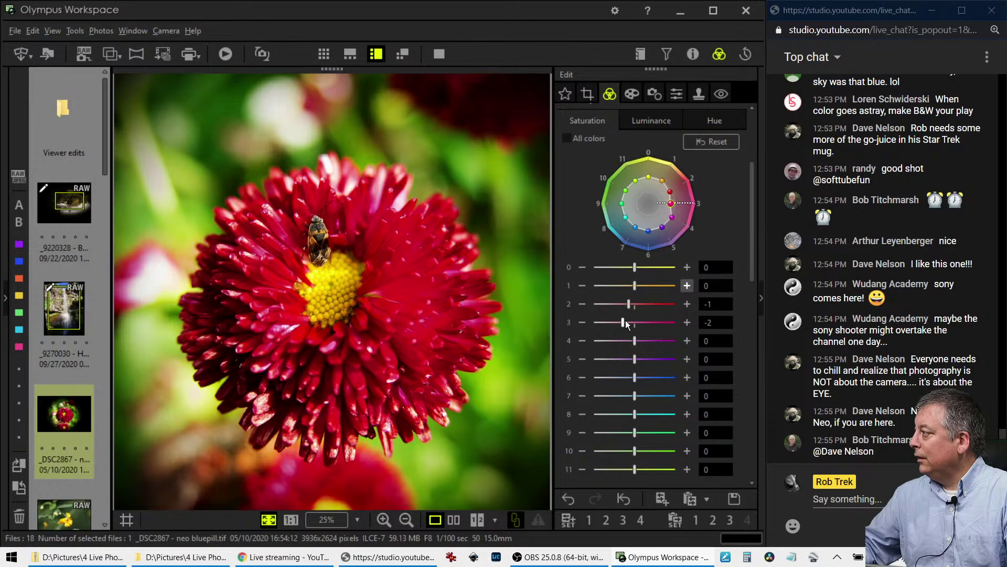
- Reshape the red flower photo's RGB tone curve into a gentle S with a lowered lower-midtone point and a raised upper-midtone point
click(640, 93)
click(610, 94)
scroll(575, 210, up, 3)
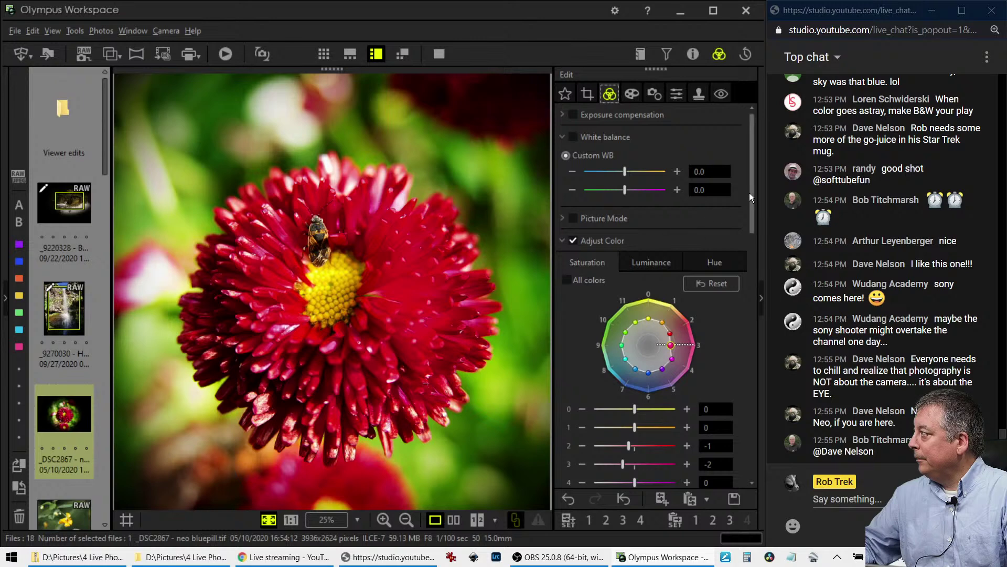
drag(751, 190, 739, 349)
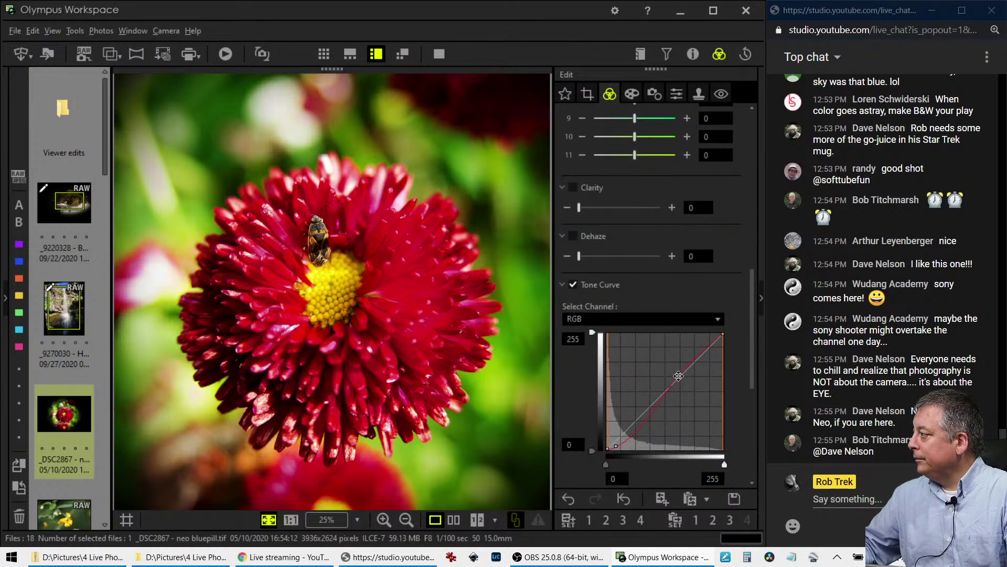
click(669, 386)
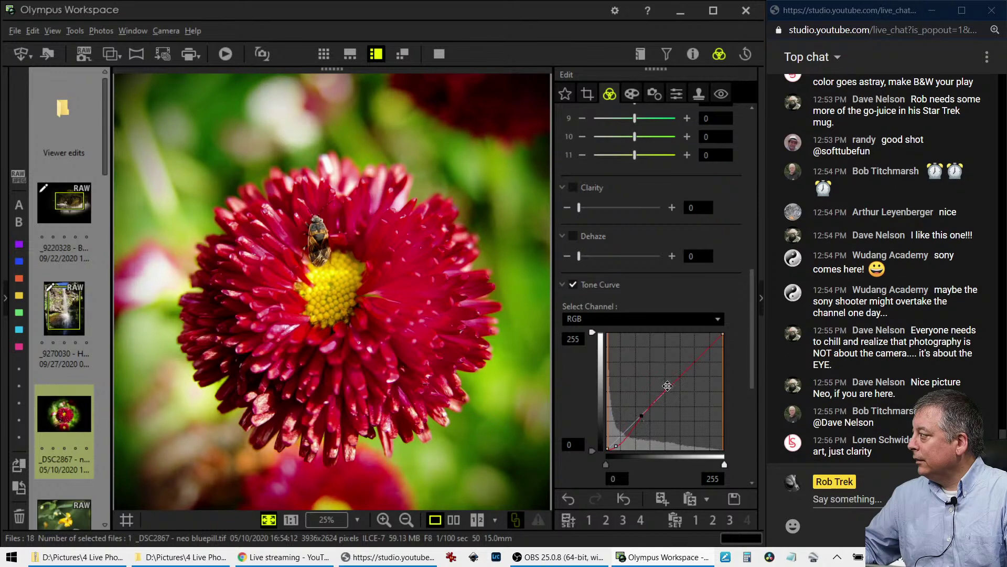
drag(669, 386, 617, 275)
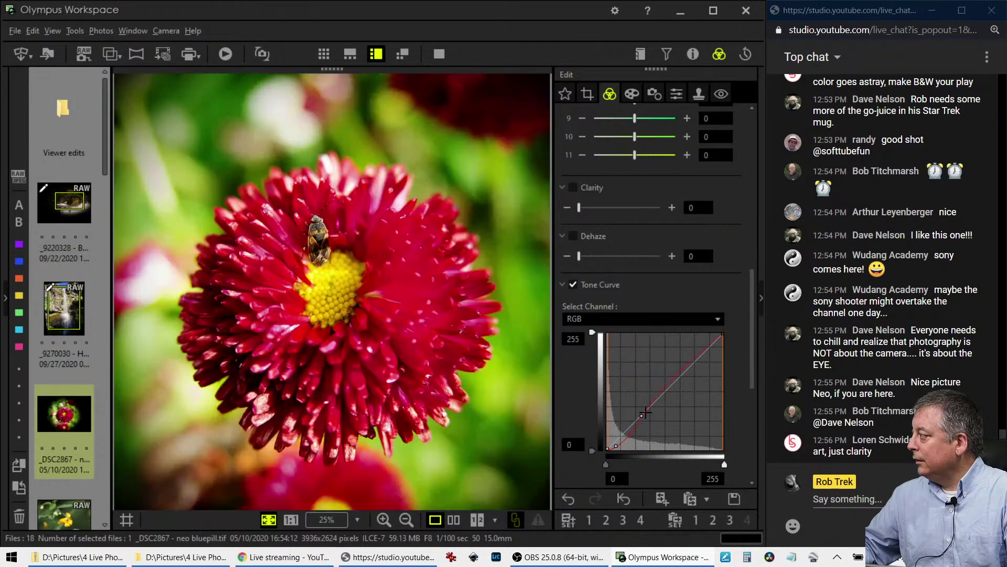
drag(641, 415, 651, 405)
drag(649, 407, 681, 371)
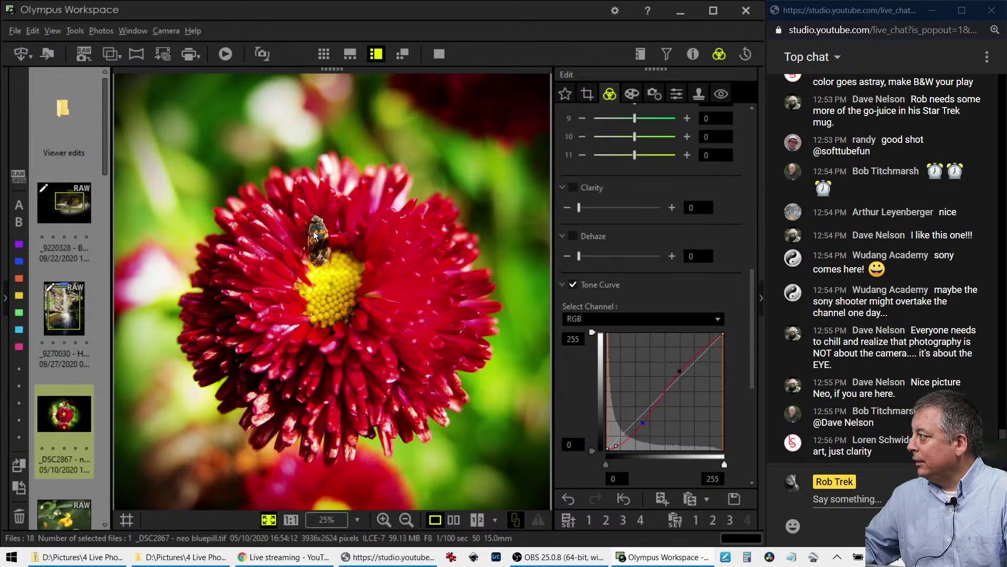
- Boost the saturation of color range 1 to 3 in the red flower photo's color adjustment
scroll(659, 234, up, 6)
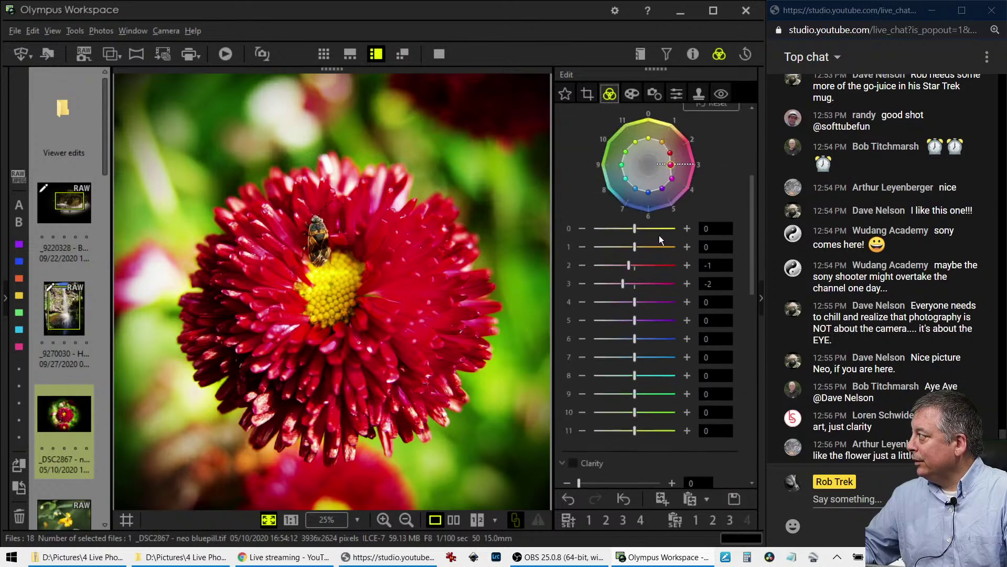
drag(635, 246, 656, 251)
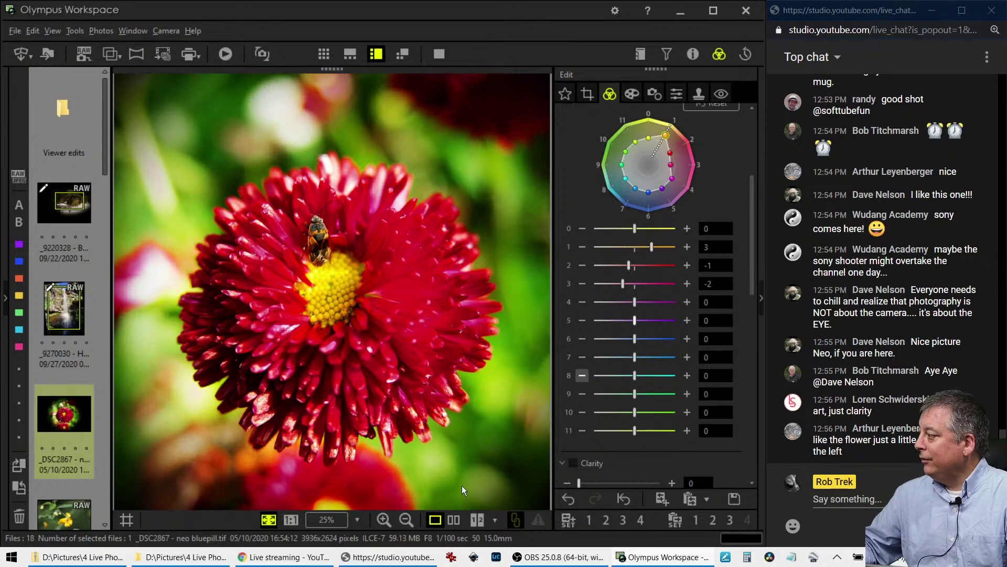
- Compare the original and edited red flower photo side by side in full screen, and return to the single-image view
click(454, 520)
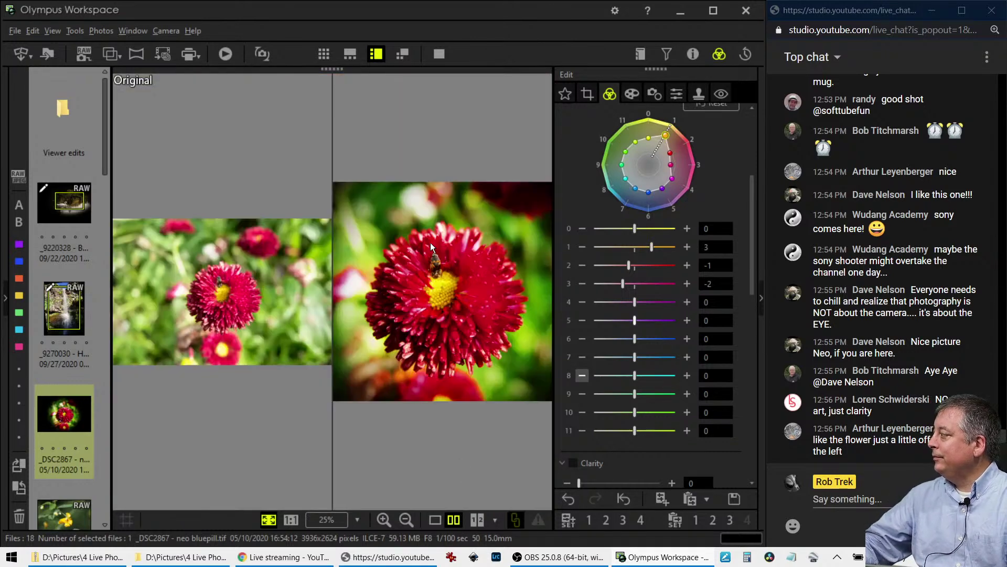
click(440, 54)
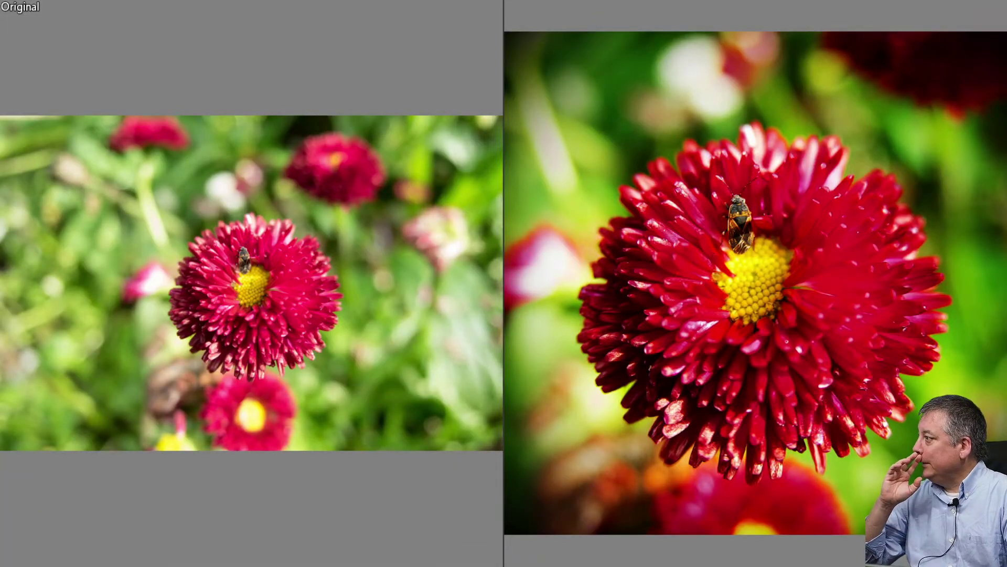
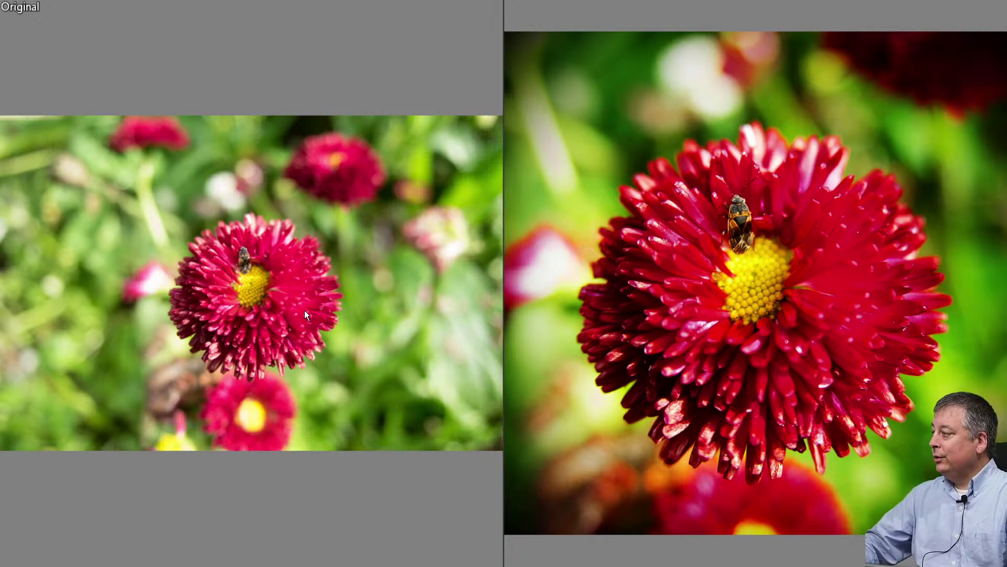
key(Escape)
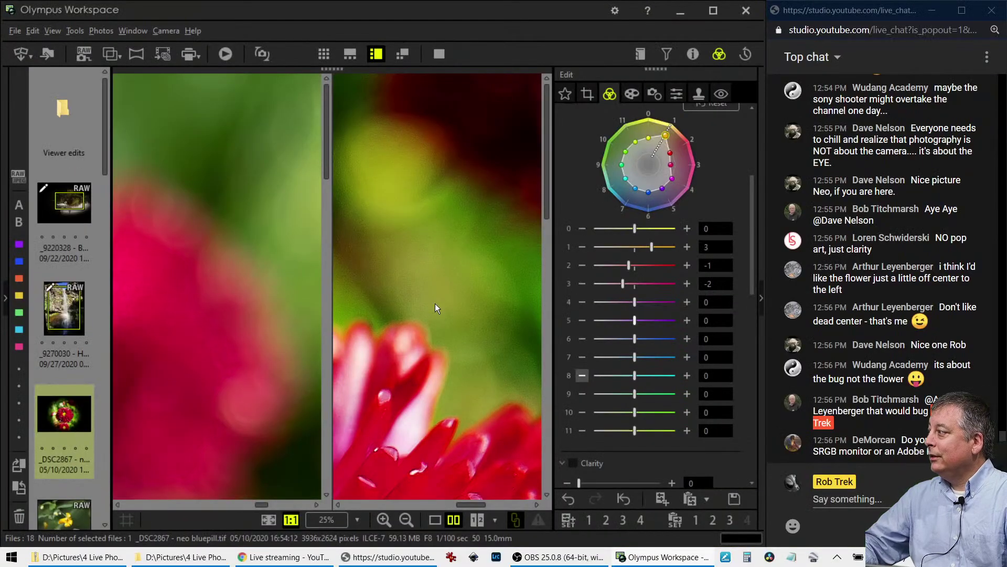
drag(437, 354, 420, 375)
click(251, 355)
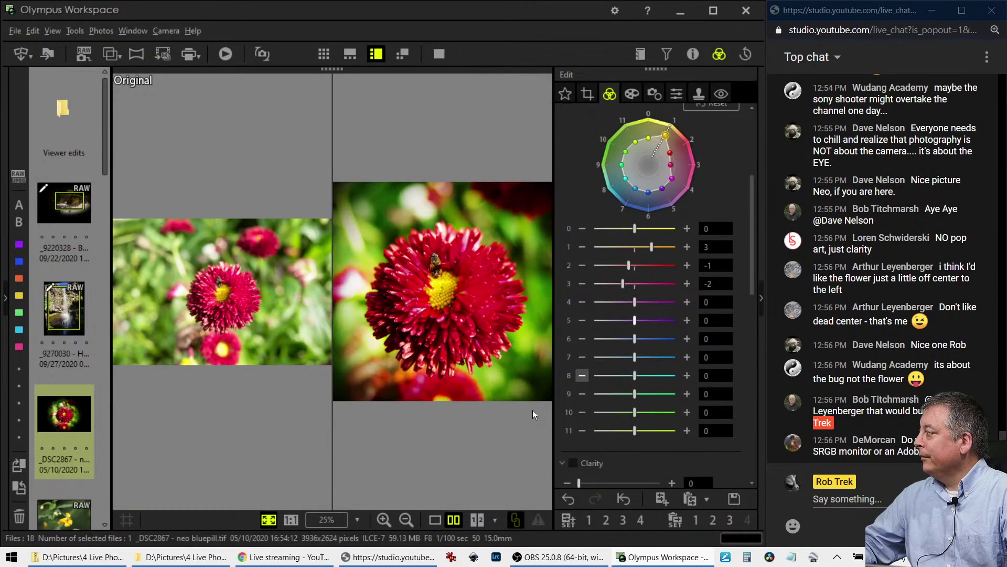
scroll(556, 435, down, 1)
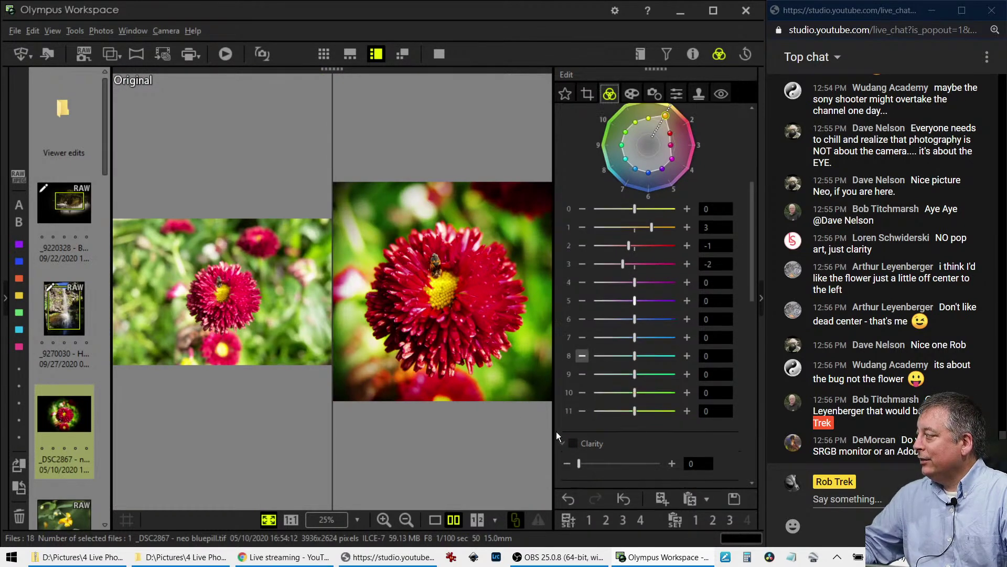
scroll(556, 426, down, 5)
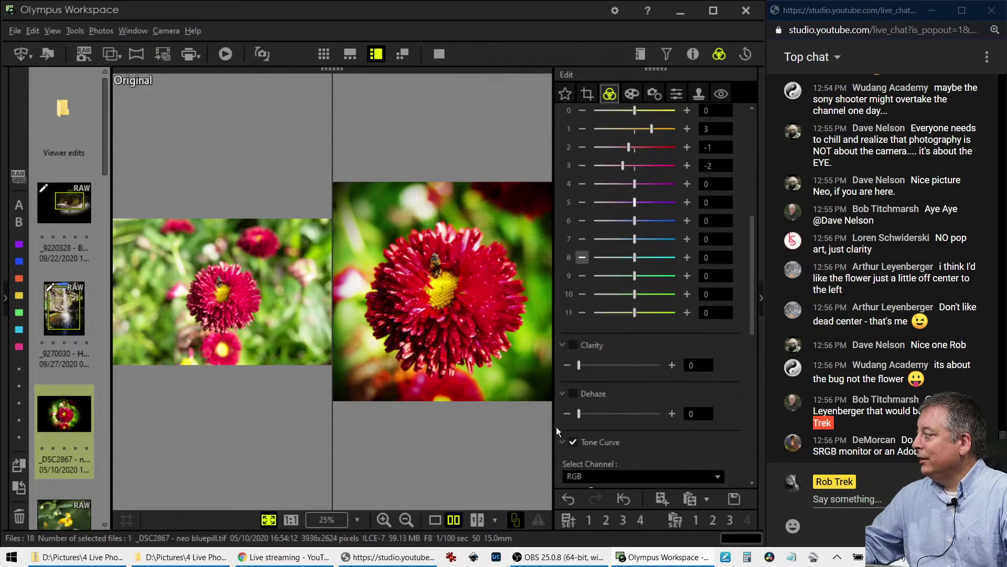
click(435, 520)
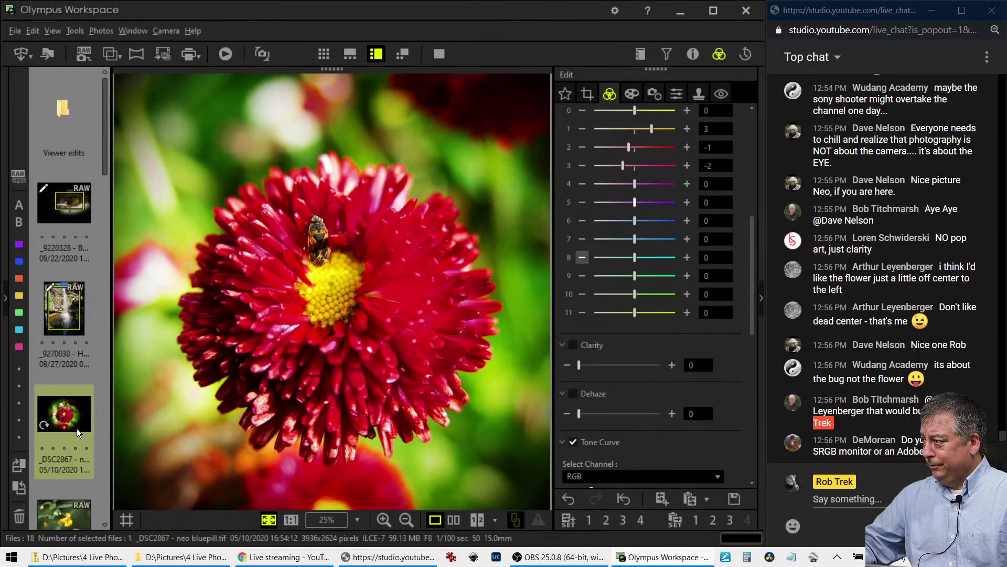
- Select the yellow flower RAW photo 20200913_Hacklebarney 1_0022 for editing
scroll(73, 429, down, 3)
click(62, 388)
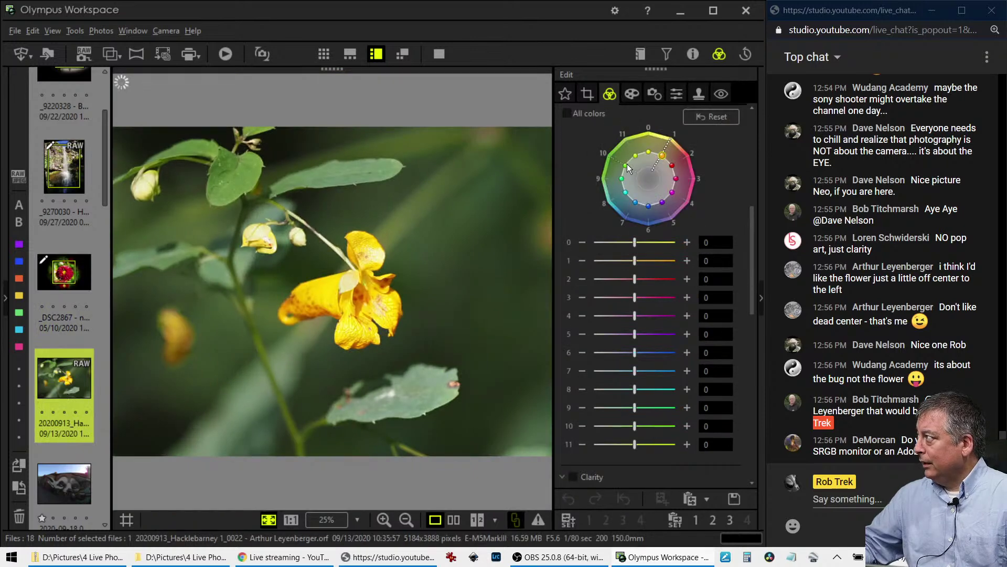
- Try the Pop Art filter on the yellow flower photo and set the art filter back to No Filter
click(632, 94)
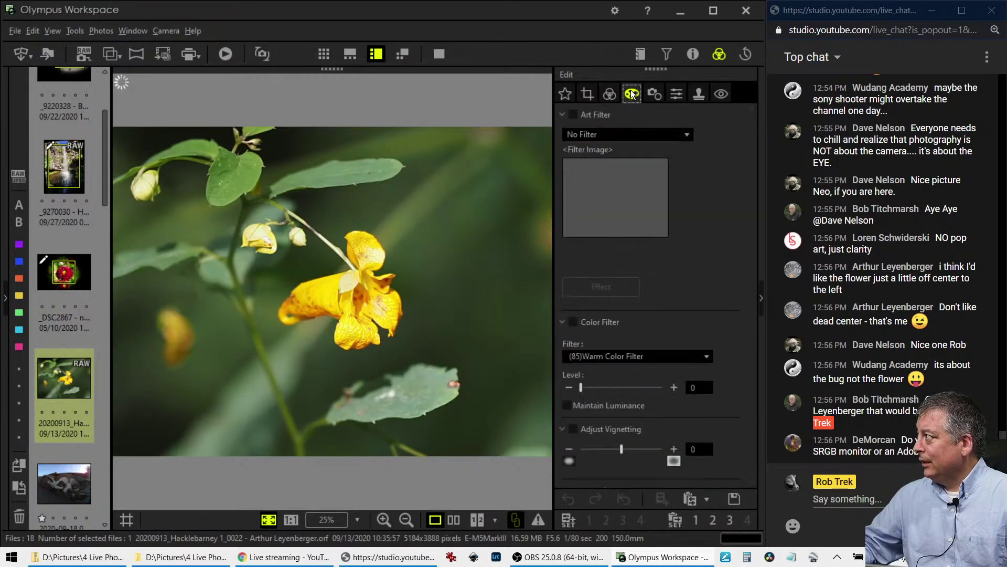
click(624, 131)
click(615, 164)
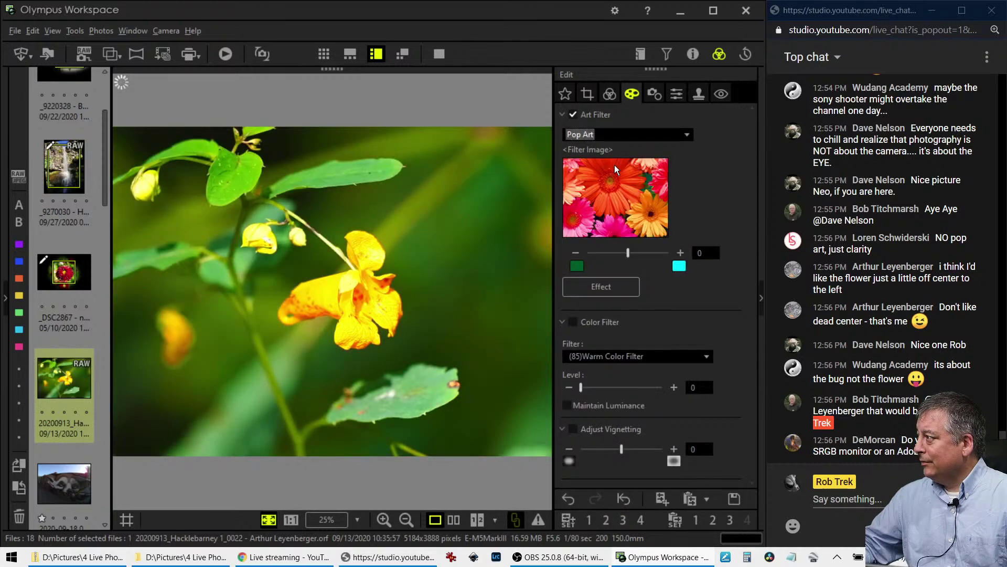
click(628, 135)
click(619, 148)
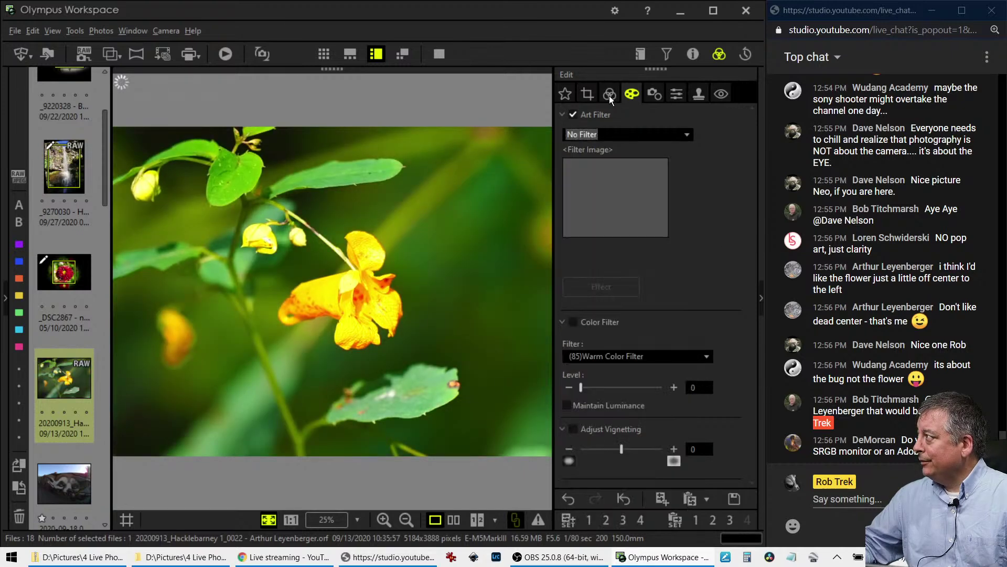
- Apply Dehaze to the yellow flower photo at a value of 62
click(609, 96)
scroll(700, 294, down, 15)
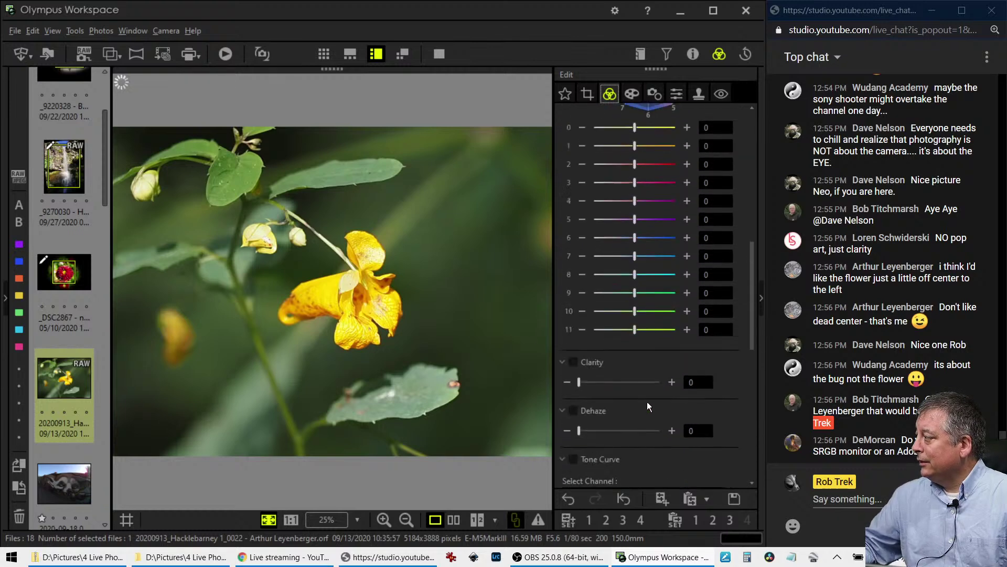
scroll(647, 402, down, 3)
drag(580, 352, 605, 354)
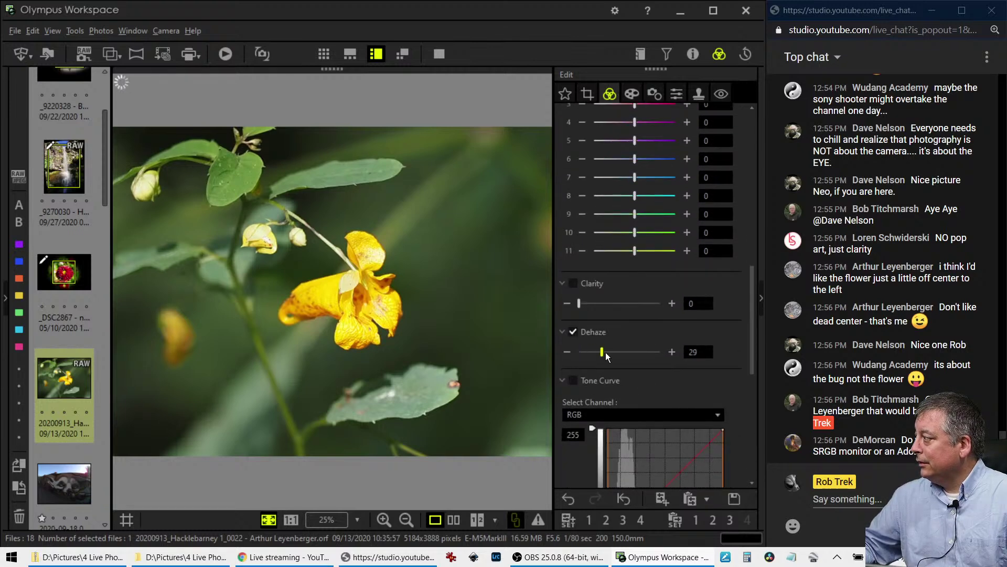
- Darken the yellow flower photo's shadows with a lowered RGB tone curve point and lift the upper midtones with a second point
scroll(664, 366, down, 6)
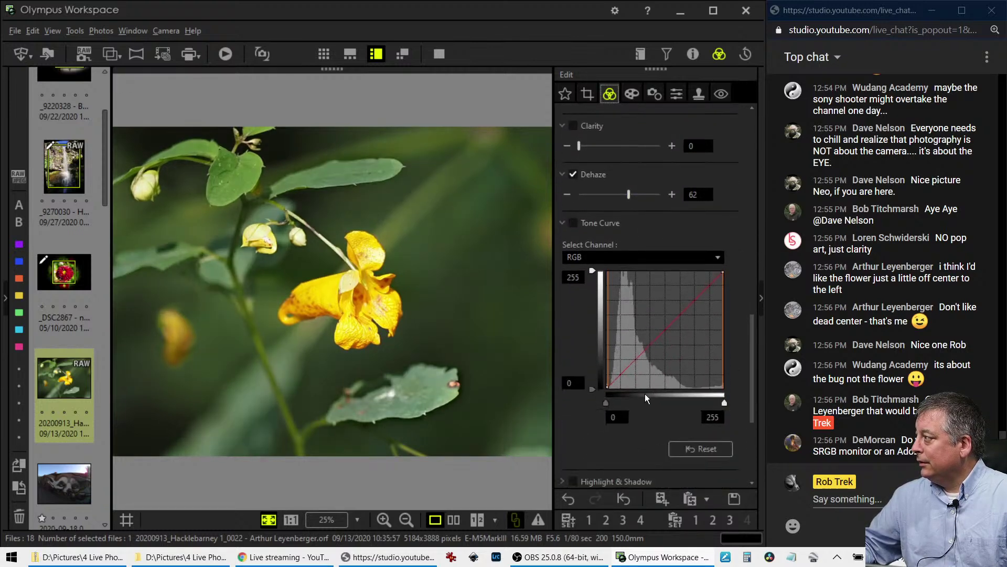
drag(624, 375, 624, 377)
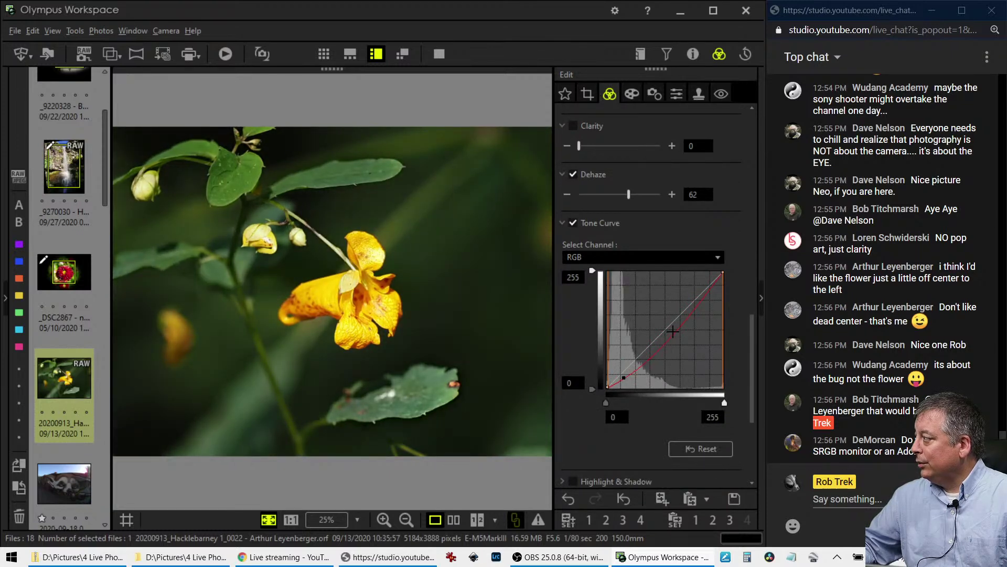
drag(673, 330, 673, 325)
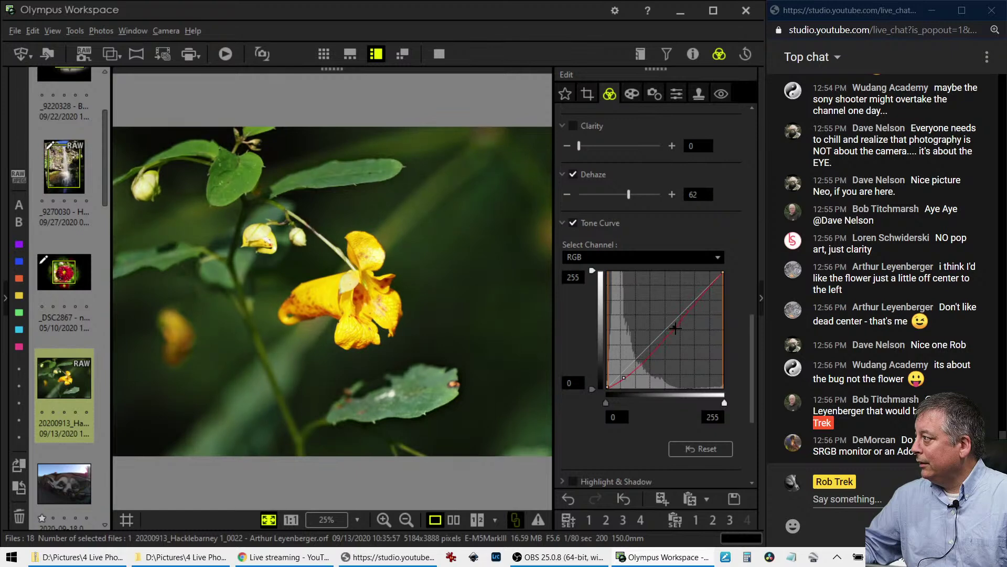
drag(624, 377, 629, 382)
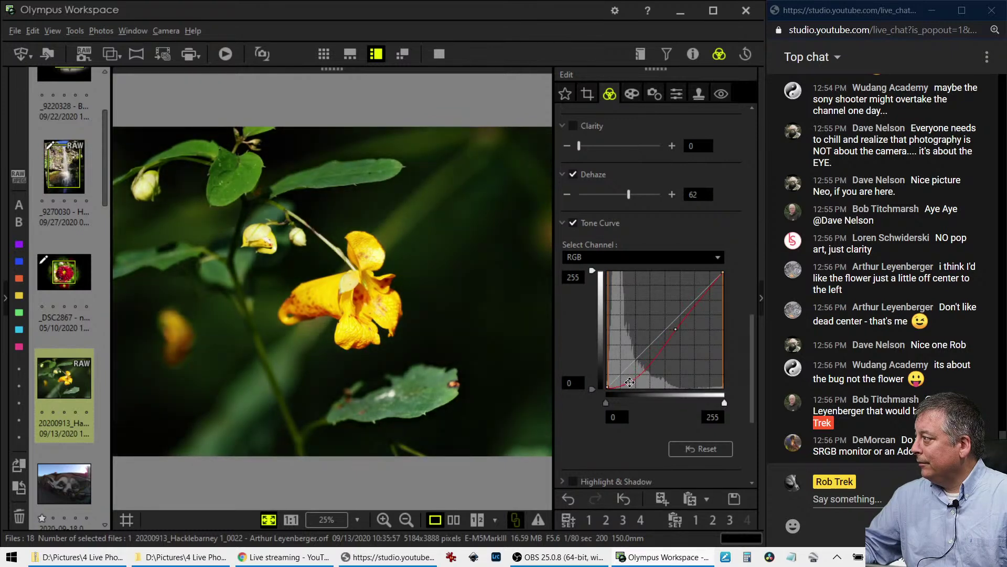
- Set the yellow flower photo's overall saturation to 0.6 and its Adjust Color saturation for color 1 to -1
scroll(644, 417, down, 4)
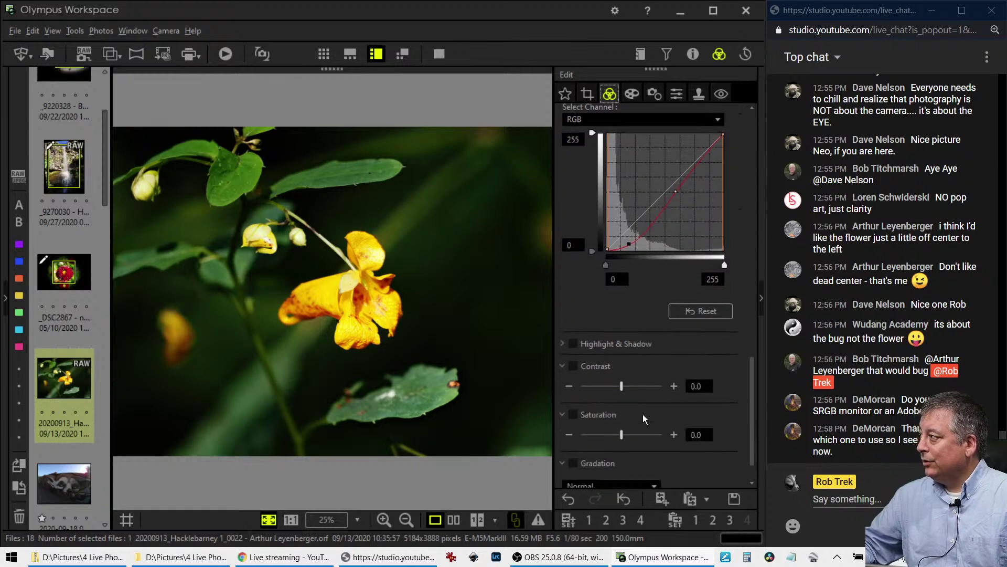
scroll(644, 414, down, 1)
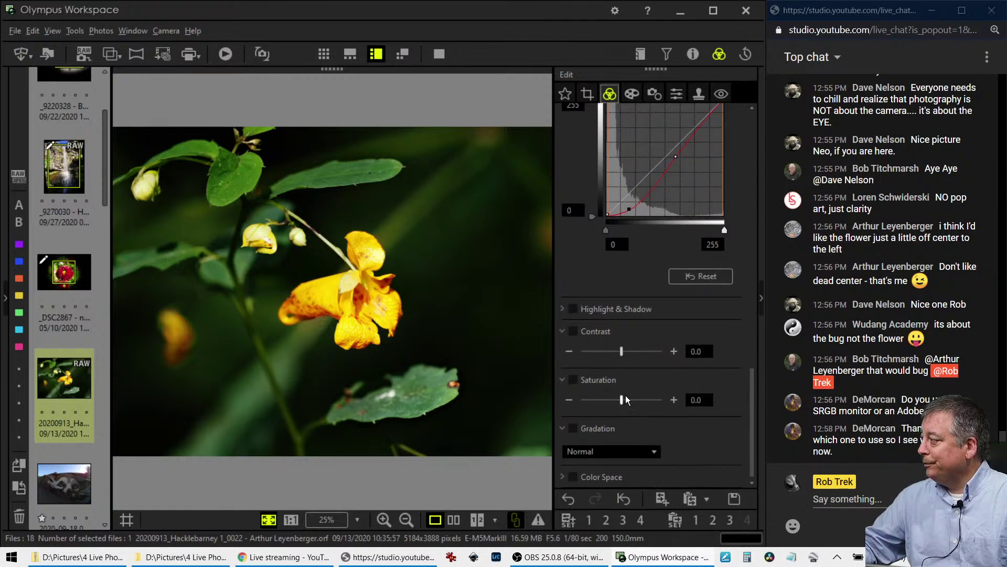
drag(623, 401, 635, 401)
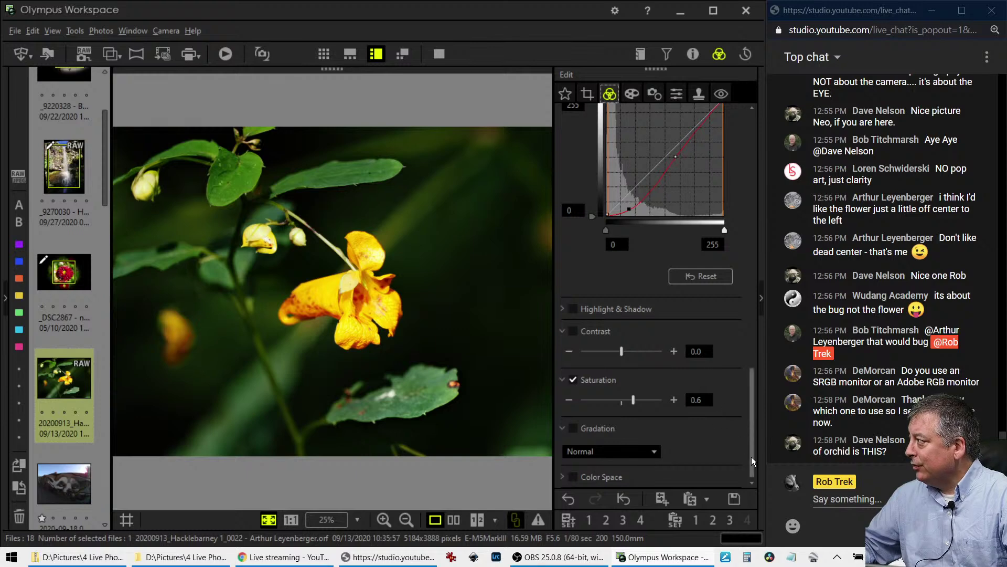
drag(752, 457, 801, 257)
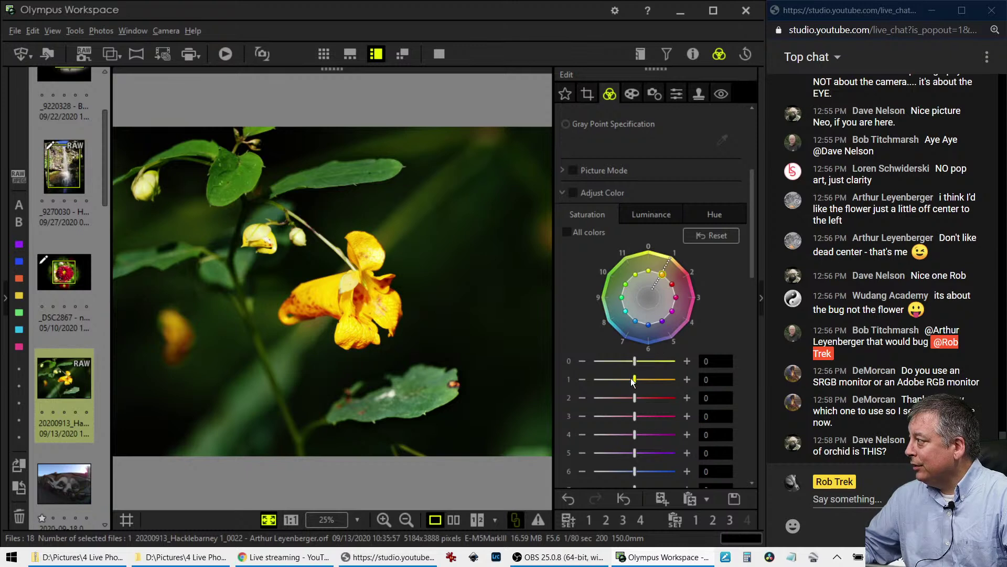
drag(634, 379, 629, 377)
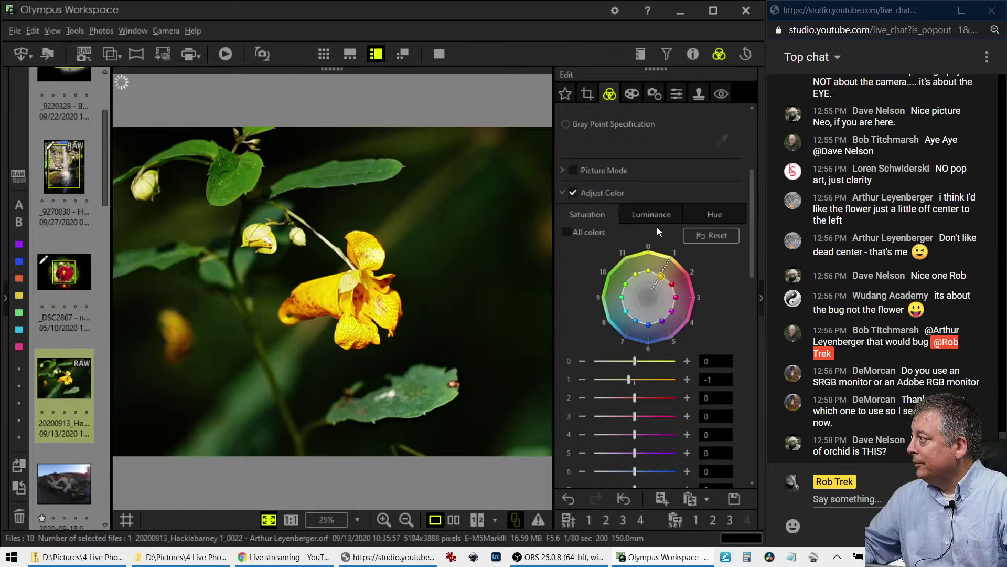
- Crop the yellow flower photo to a 3.0:4.0 ratio at about 2314 x 3083 pixels, framing the flower, buds and upper leaf
scroll(642, 218, up, 1)
scroll(642, 218, up, 5)
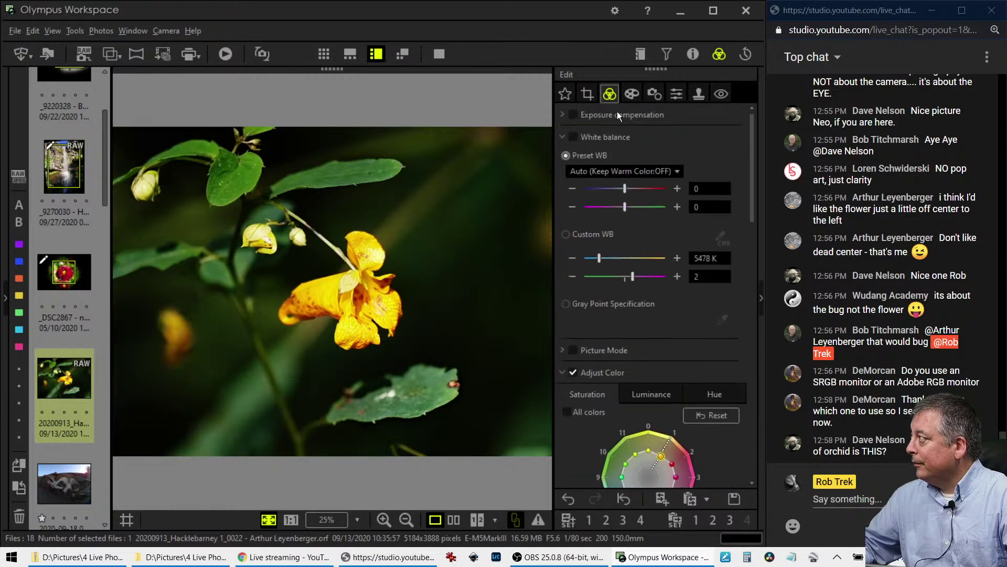
click(592, 97)
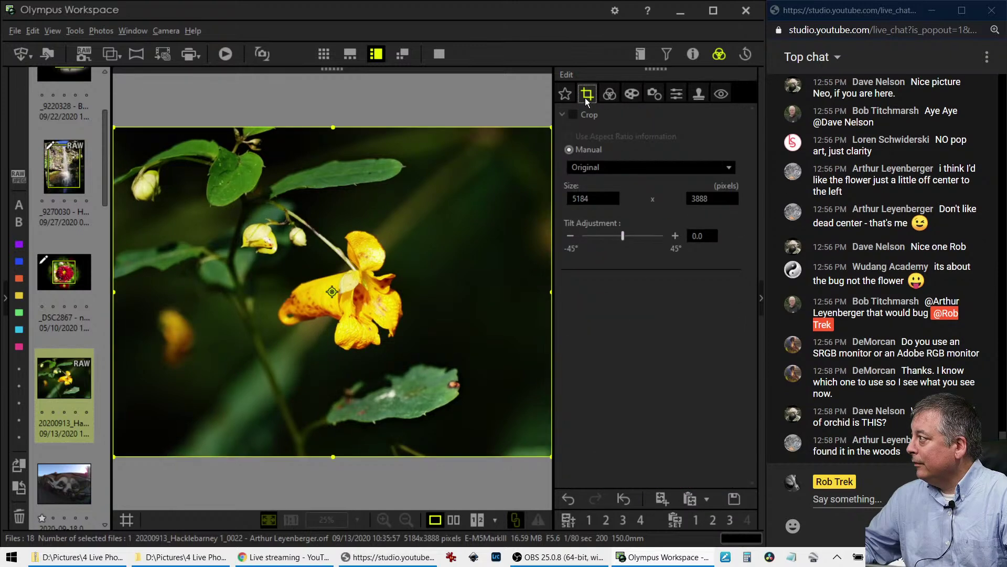
click(606, 166)
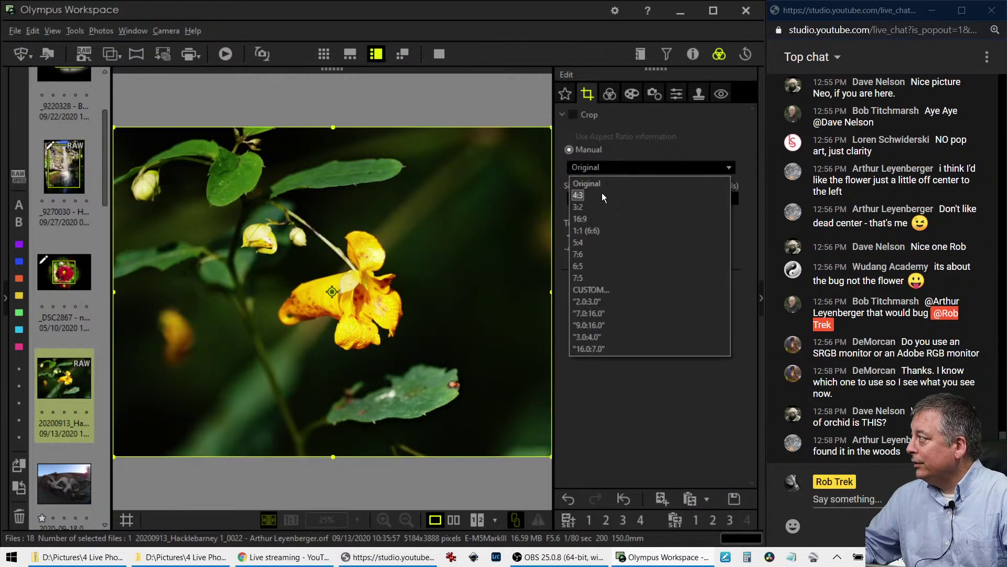
click(601, 308)
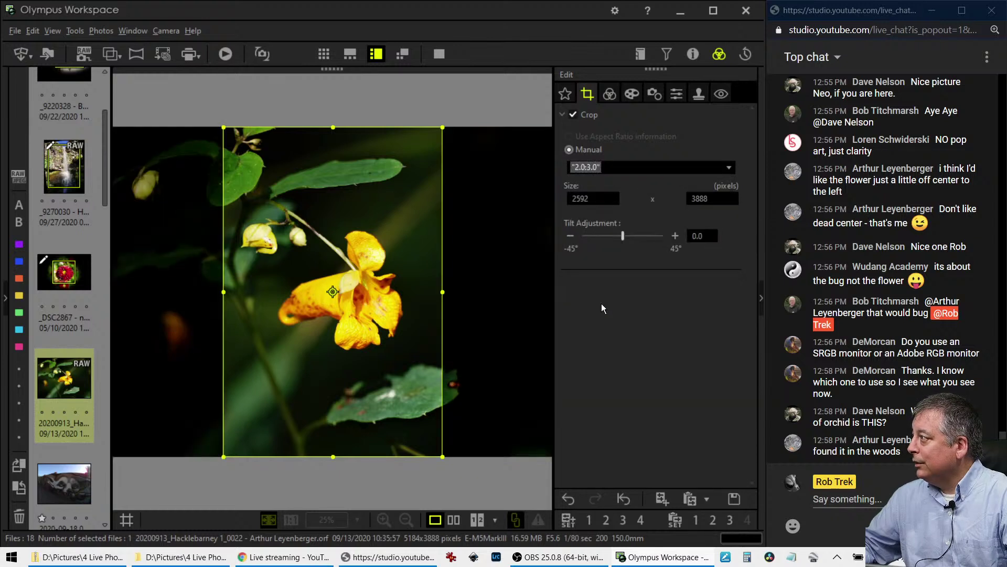
click(614, 166)
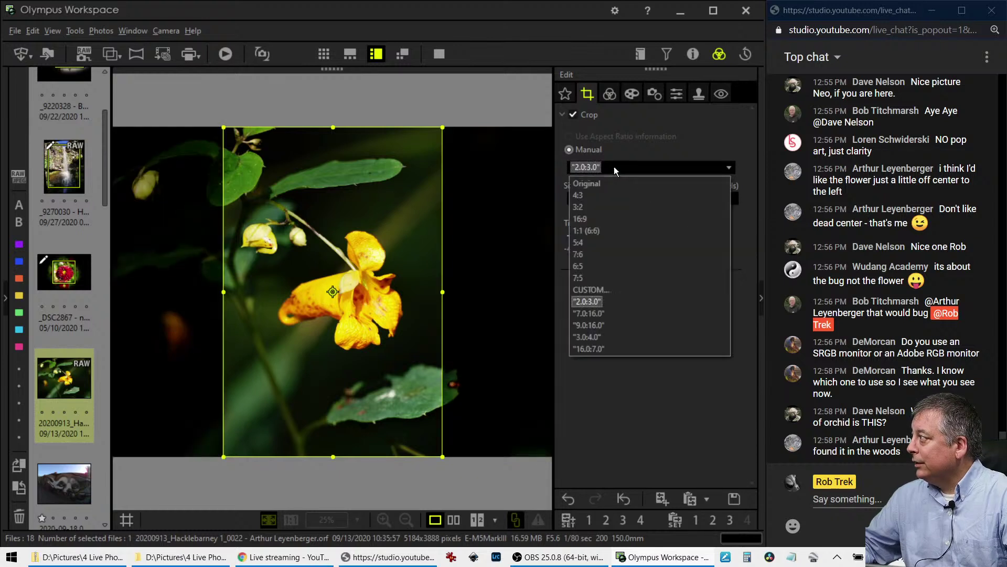
click(605, 336)
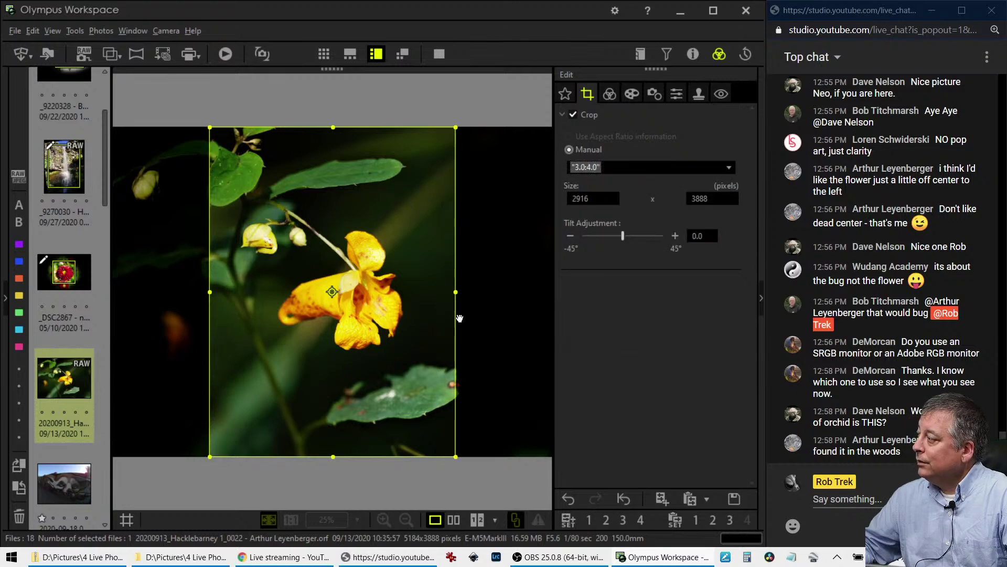
drag(334, 456, 322, 358)
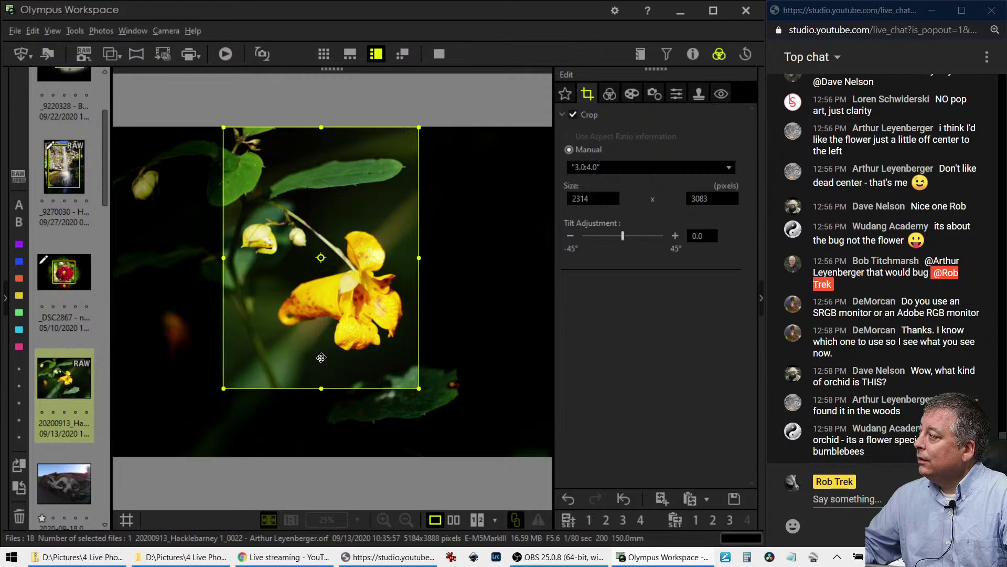
- Set the yellow flower photo's sharpness to 2.0 and its noise filter to OFF
click(610, 96)
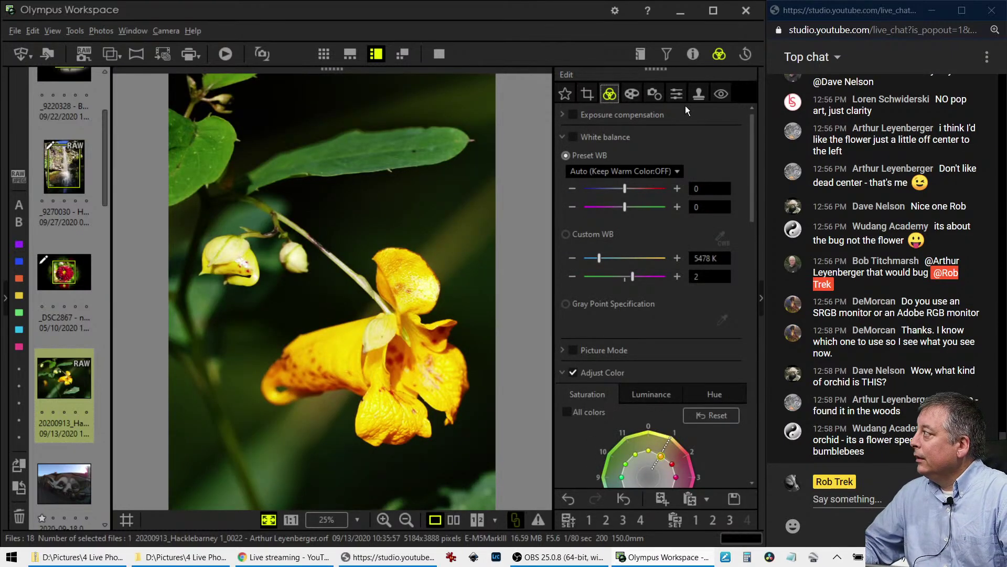
click(676, 93)
drag(625, 134, 656, 134)
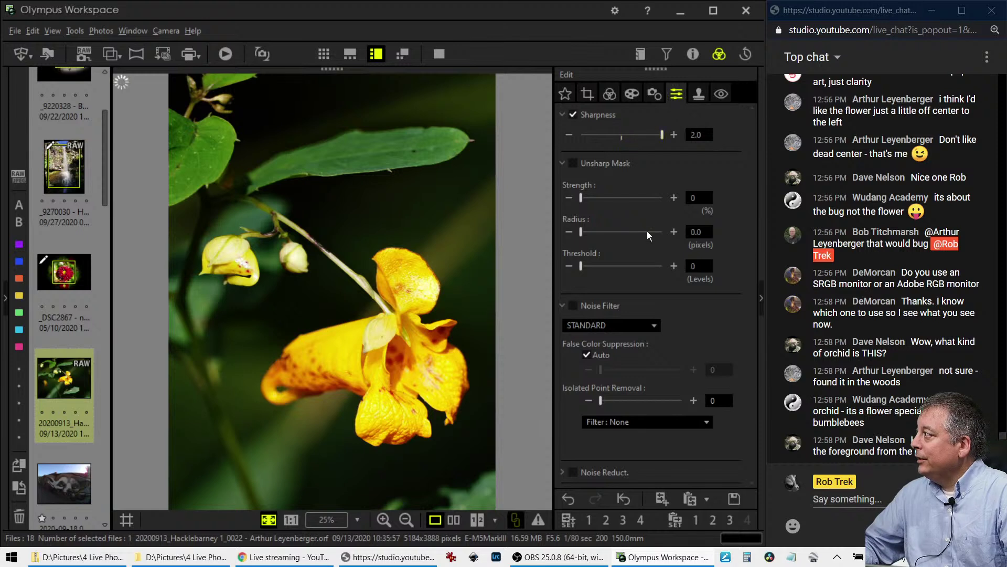
click(641, 326)
click(638, 340)
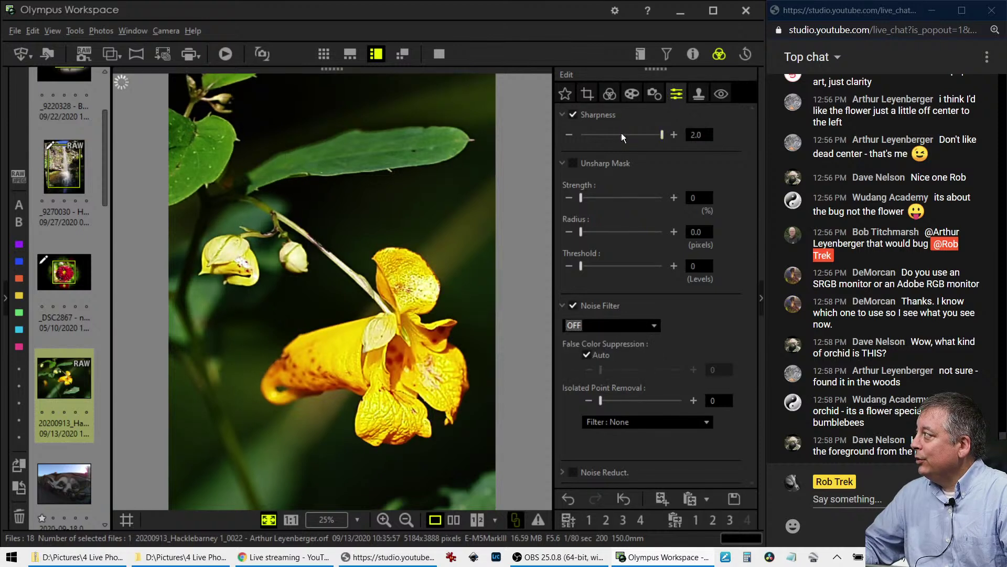
- Move the RGB tone curve's shadow point toward the midtones and slightly higher to deepen the dark background
click(633, 95)
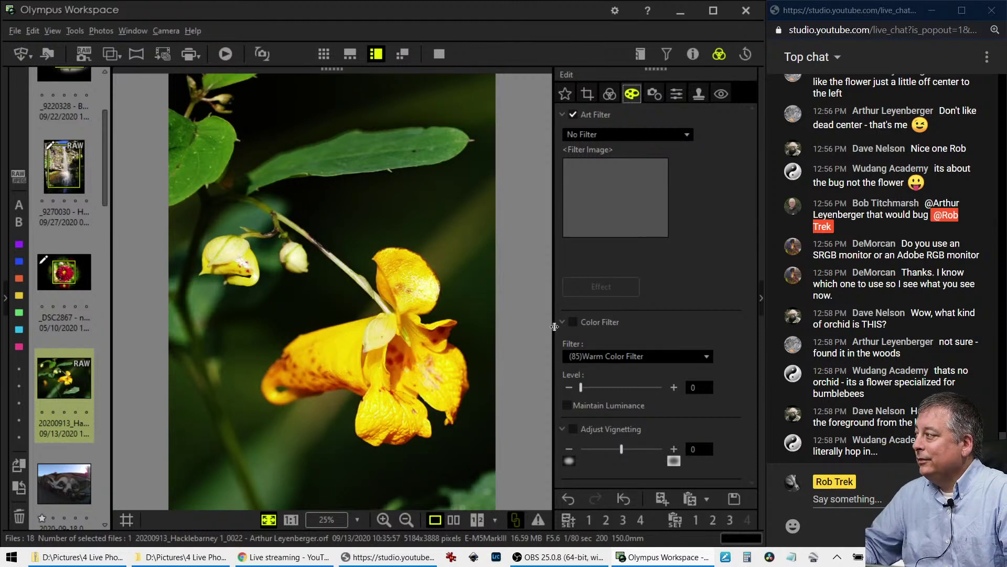
click(599, 94)
scroll(654, 320, down, 6)
scroll(672, 387, down, 8)
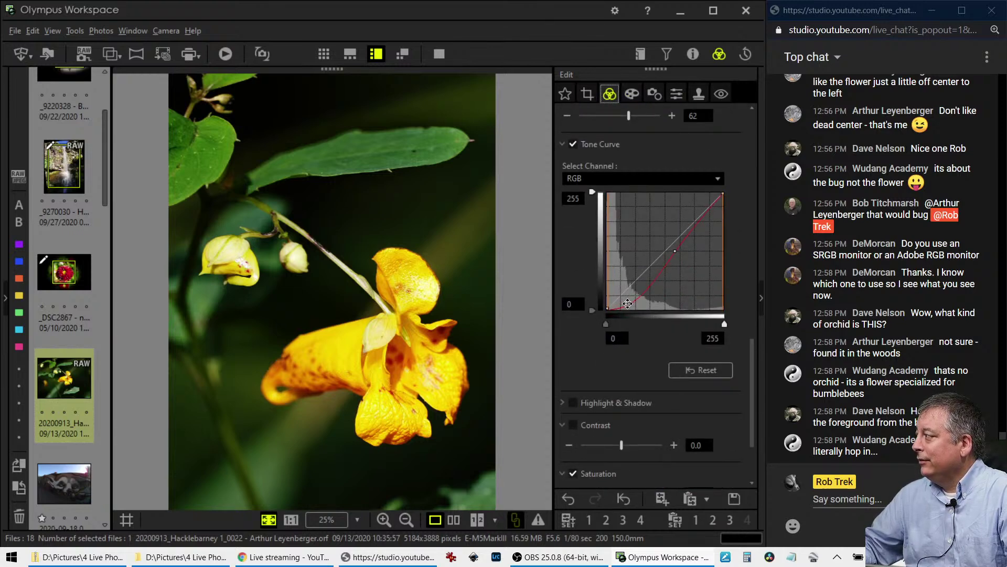
mouse_move(627, 303)
mouse_down()
mouse_move(631, 314)
mouse_move(654, 310)
mouse_move(638, 302)
mouse_up()
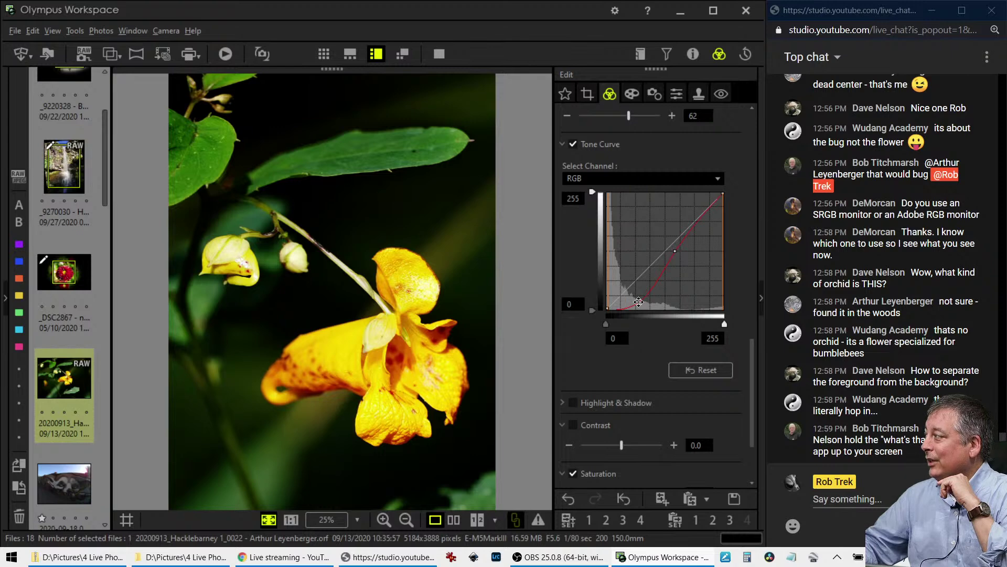
drag(638, 301, 637, 298)
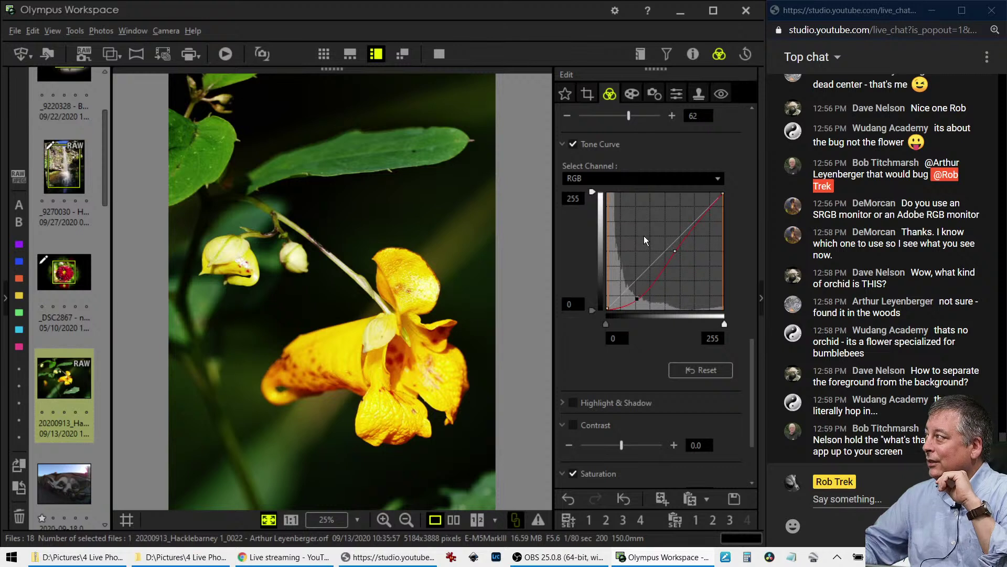
- Darken the edges of the yellow flower photo with a vignetting value of -10
click(631, 93)
click(615, 452)
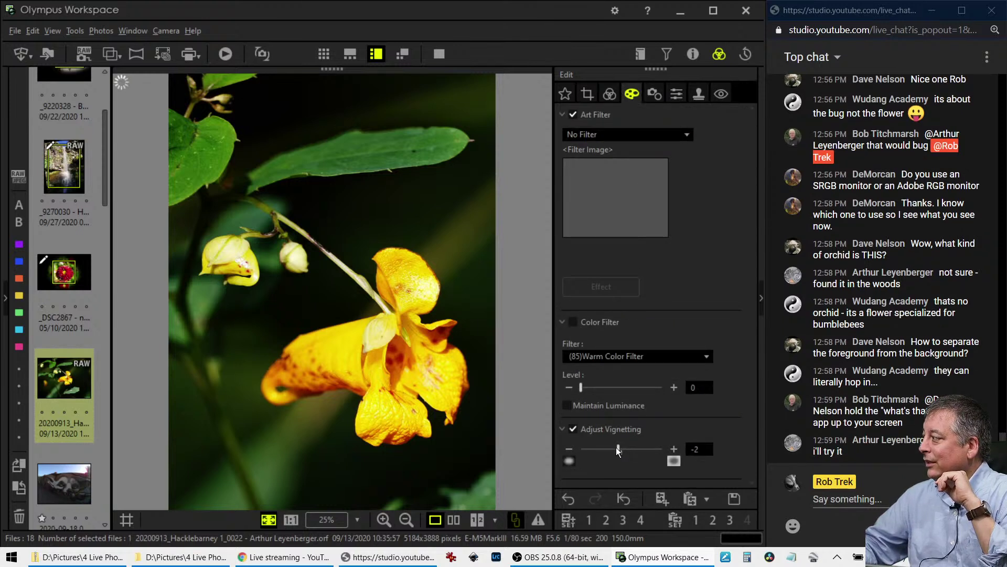
click(607, 450)
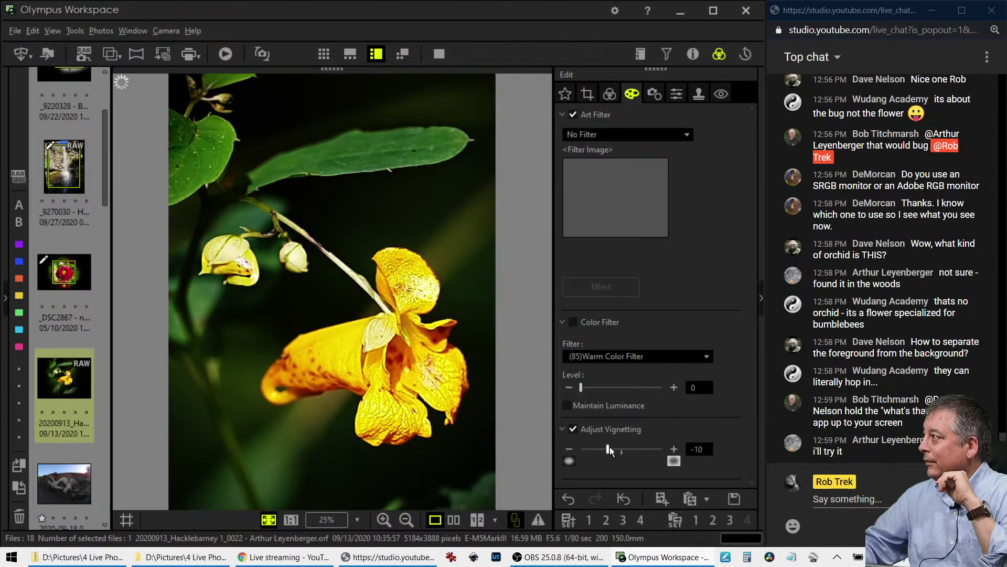
- Shift the greens in Adjust Color by setting the hue of color 10 to 3 and color 11 to 5
click(603, 93)
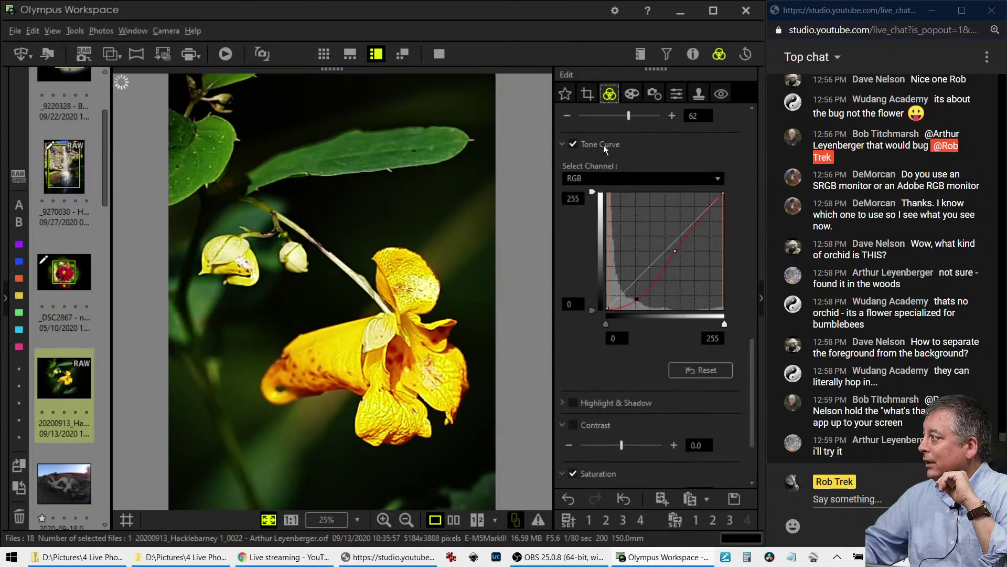
scroll(624, 143, up, 5)
scroll(622, 178, up, 4)
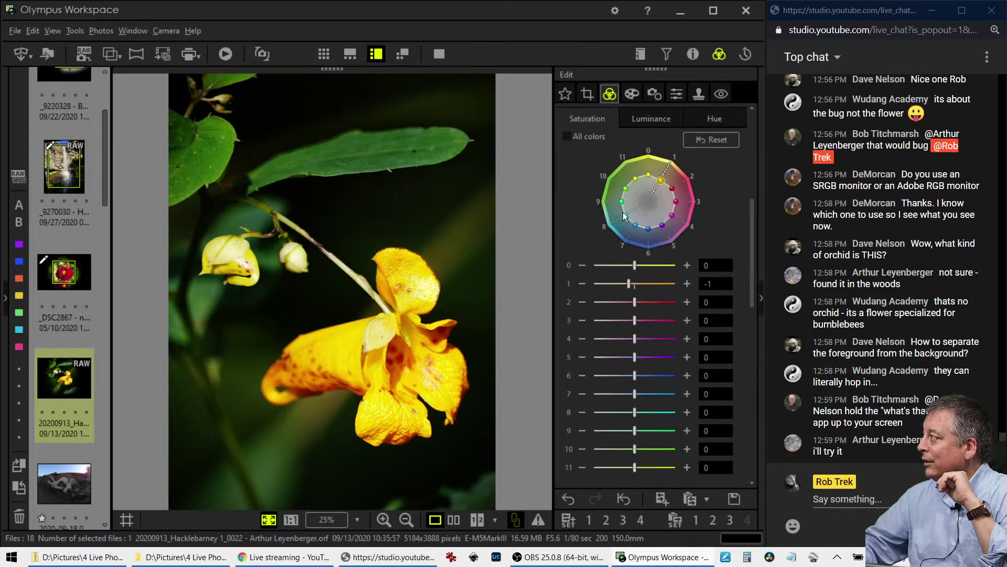
scroll(630, 171, up, 1)
click(709, 140)
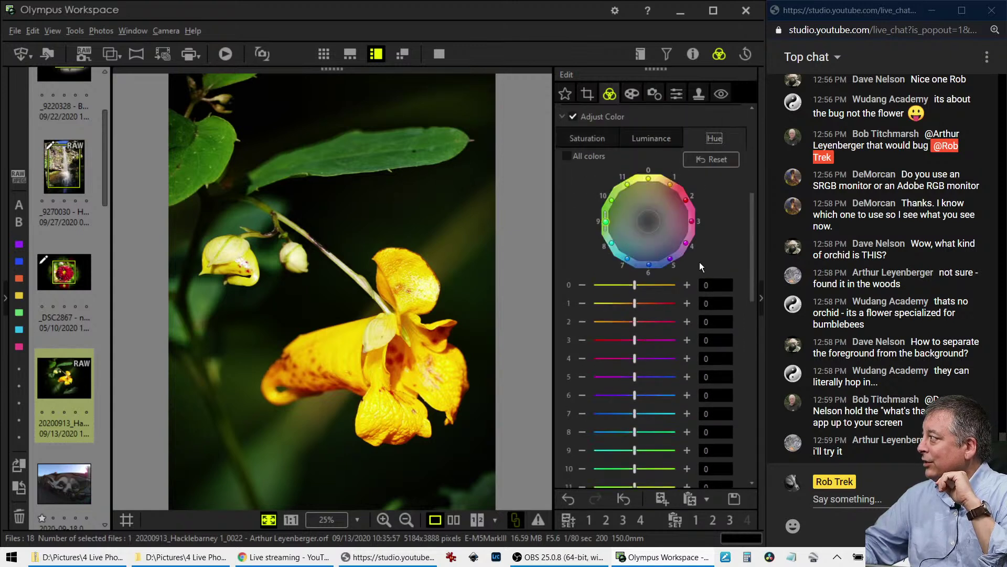
scroll(660, 420, down, 1)
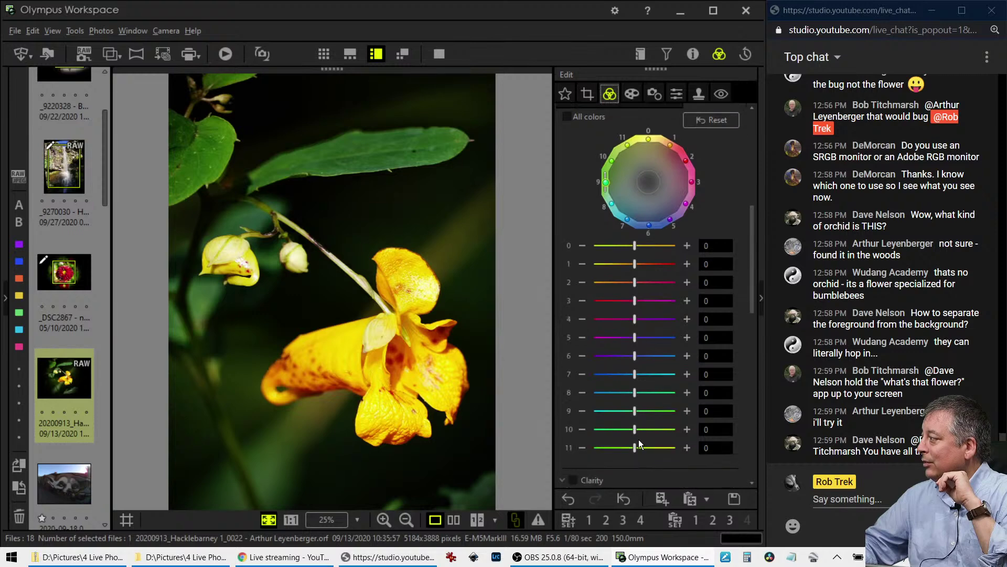
drag(639, 446, 659, 448)
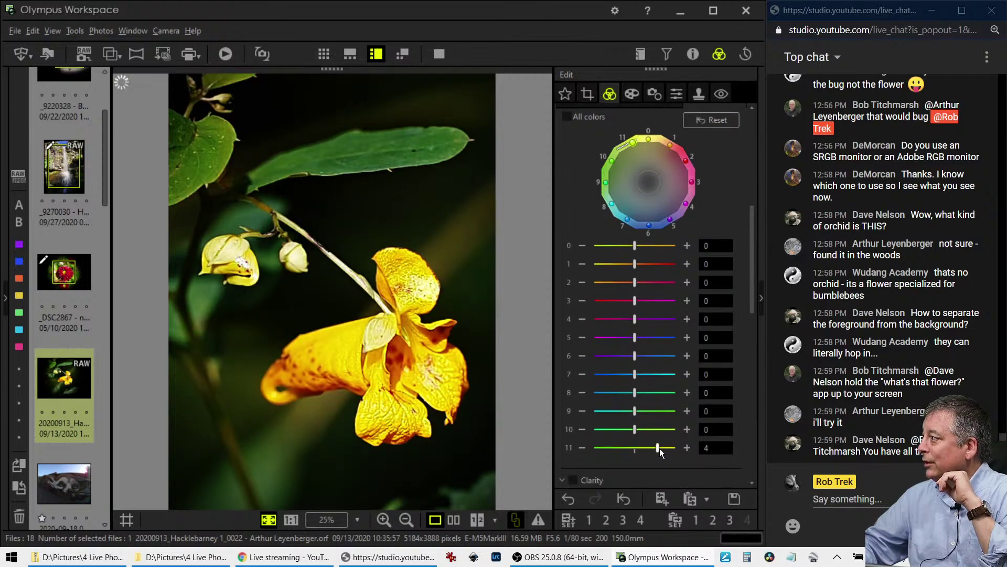
drag(635, 430, 680, 447)
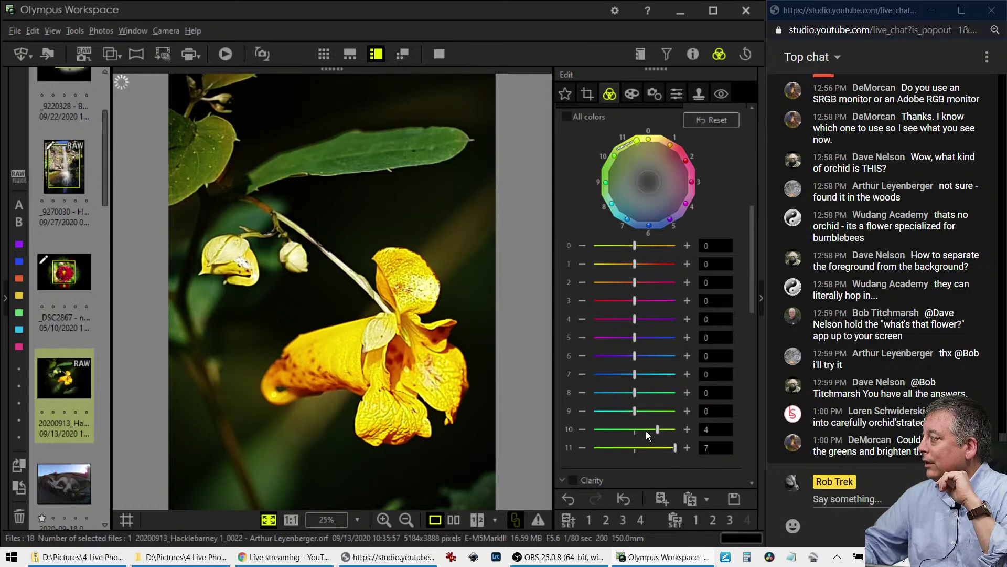
drag(677, 449, 650, 428)
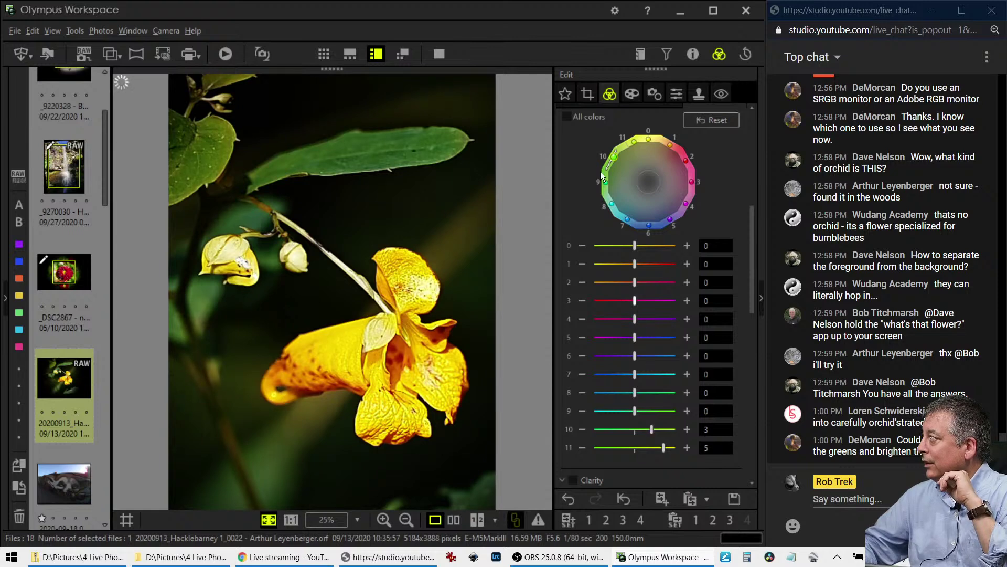
- Try a luminance of 7 for color 0 in Adjust Color, then reset the luminance adjustments
scroll(601, 172, up, 3)
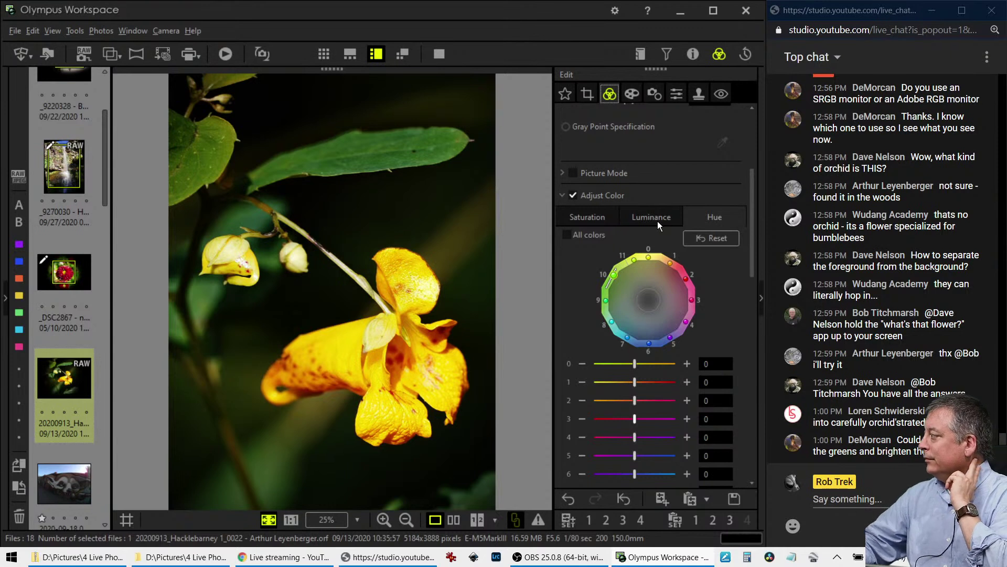
click(657, 222)
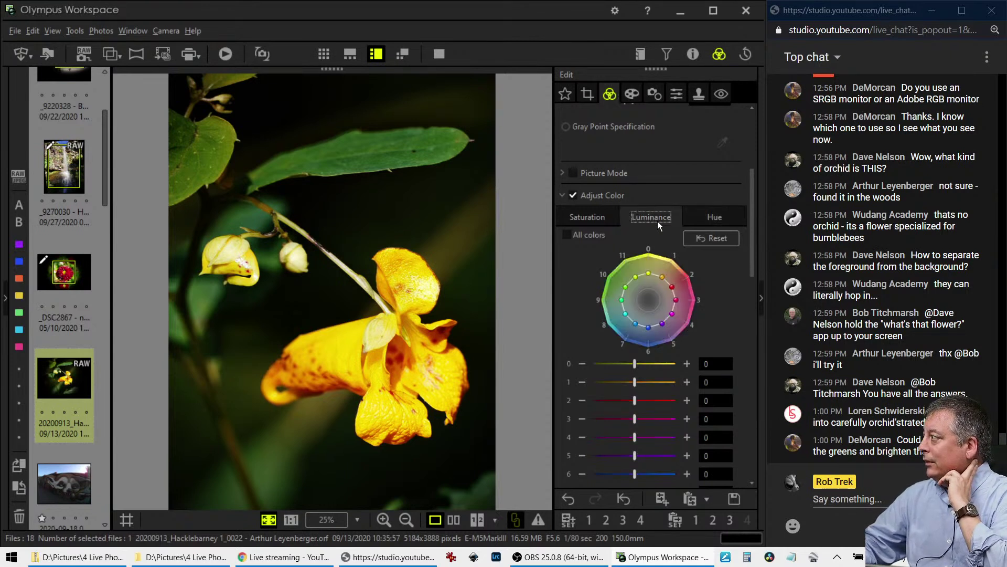
mouse_move(651, 270)
mouse_down()
mouse_move(650, 303)
mouse_move(651, 253)
mouse_up()
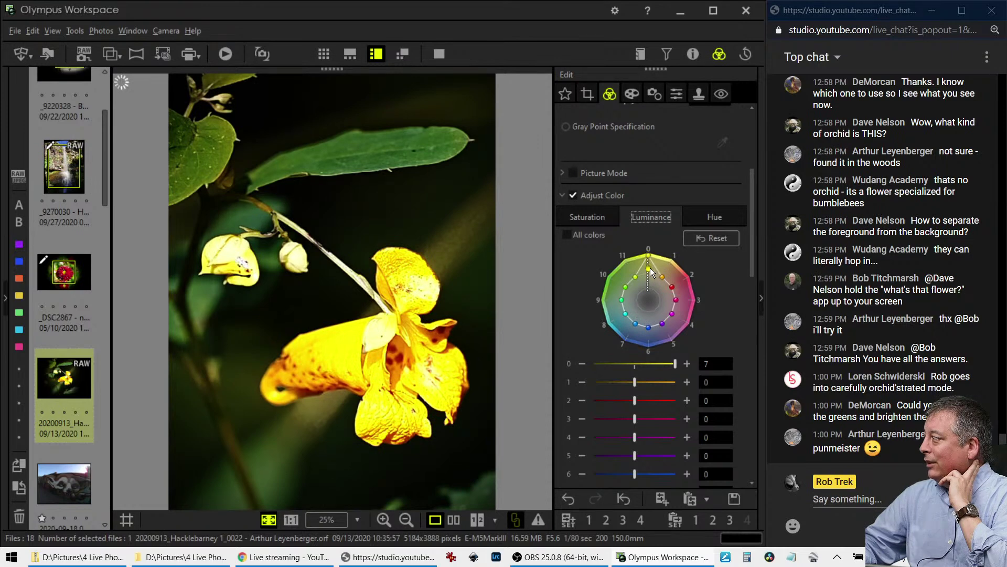
click(693, 239)
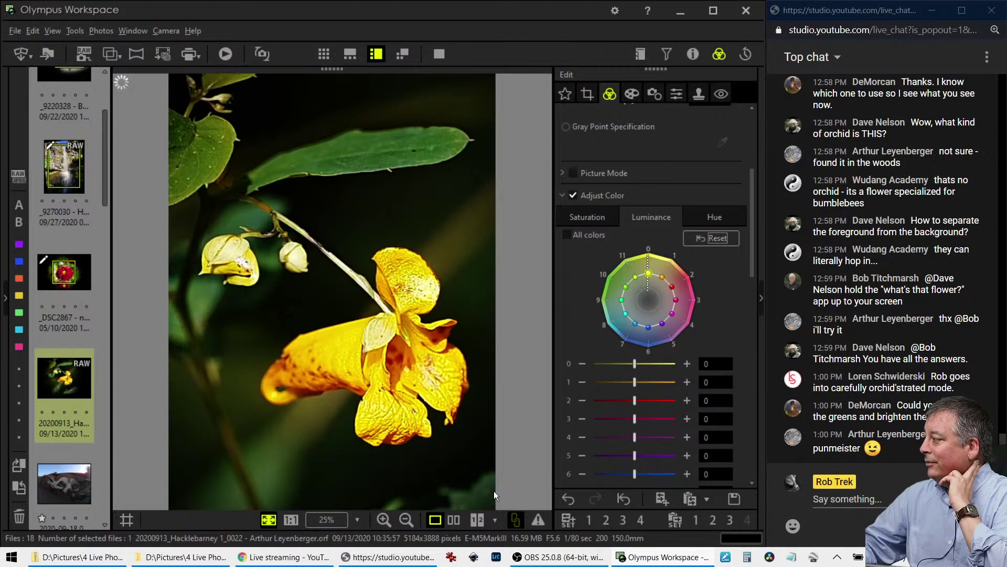
- Compare the original and edited yellow flower photo side by side in full screen, then return to the editing view
click(455, 520)
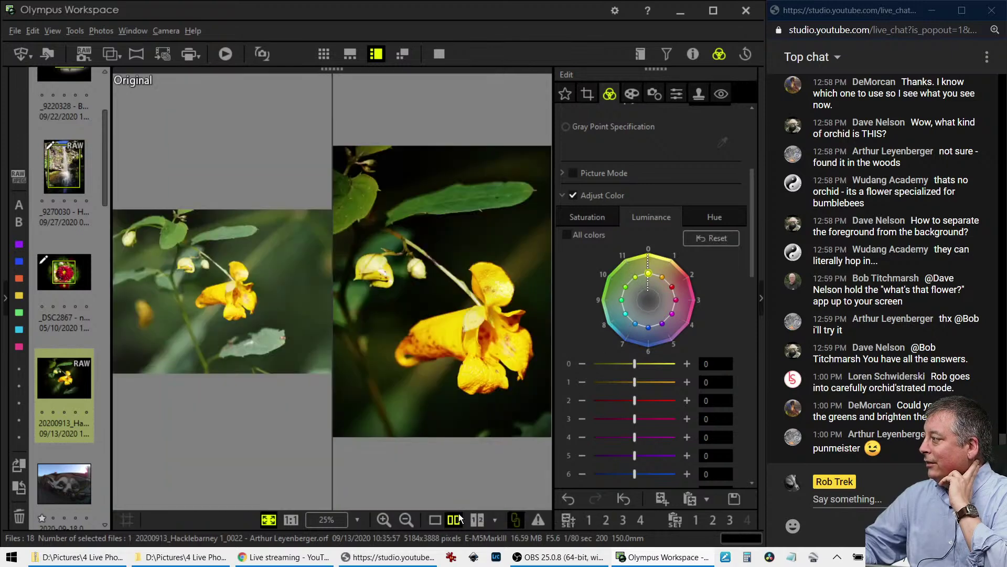
click(439, 54)
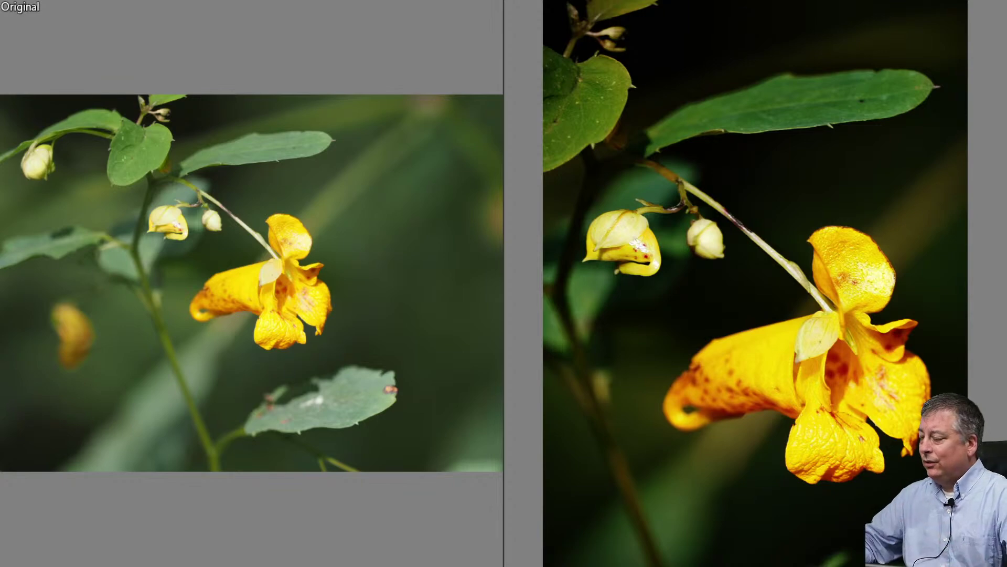
key(Escape)
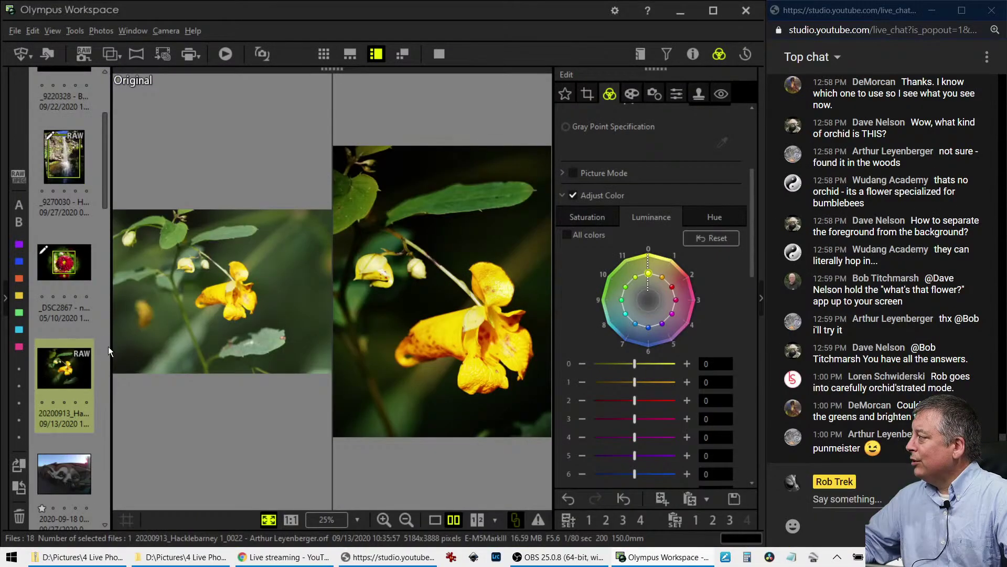
- Reduce the yellow flower photo's saturation in Adjust Color, setting color 0 to -1 and color 1 to -3
click(587, 217)
drag(662, 278, 649, 279)
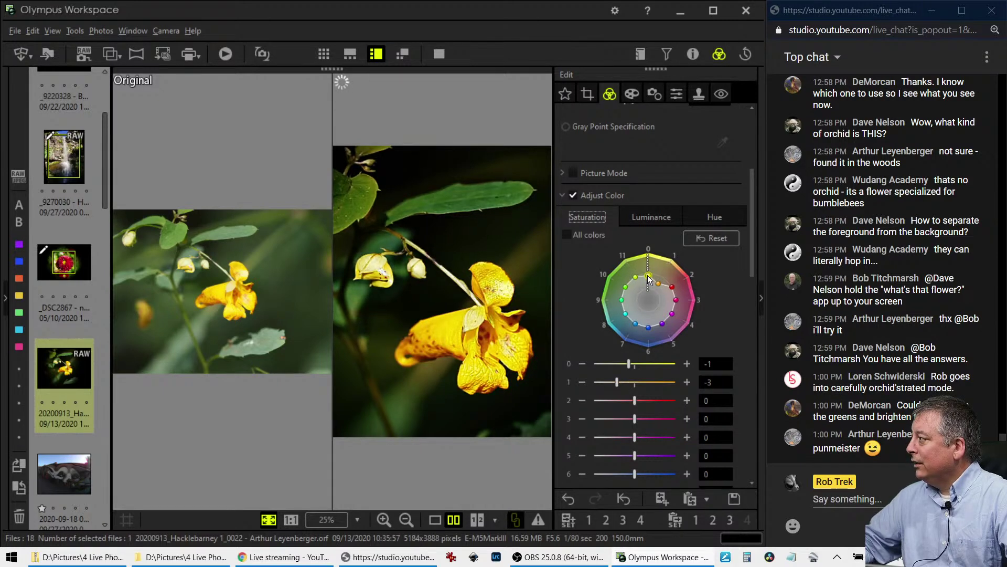
click(672, 288)
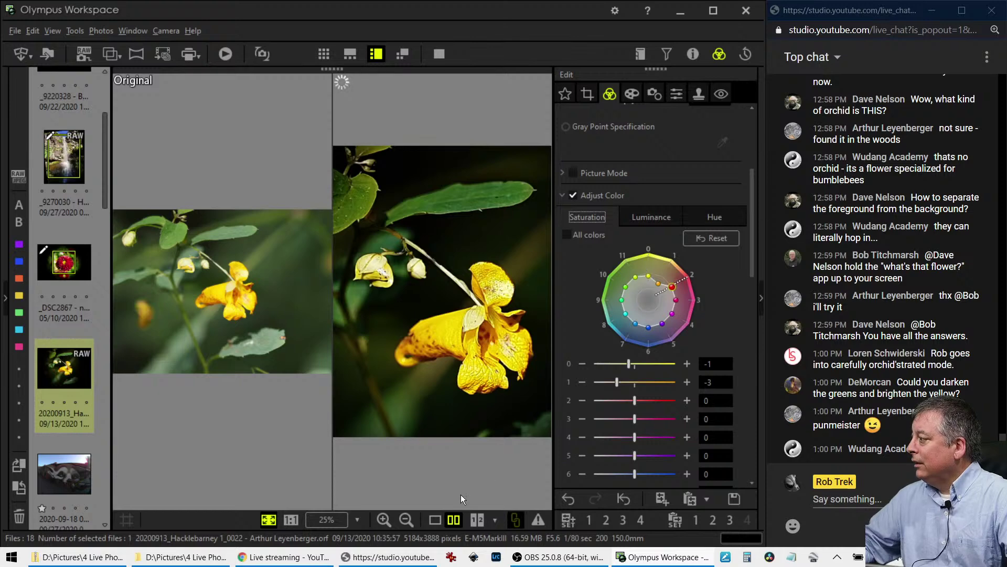
- Compare the original and edited yellow flower photo side by side in full screen, then return to the fitted editing view
click(477, 519)
click(439, 53)
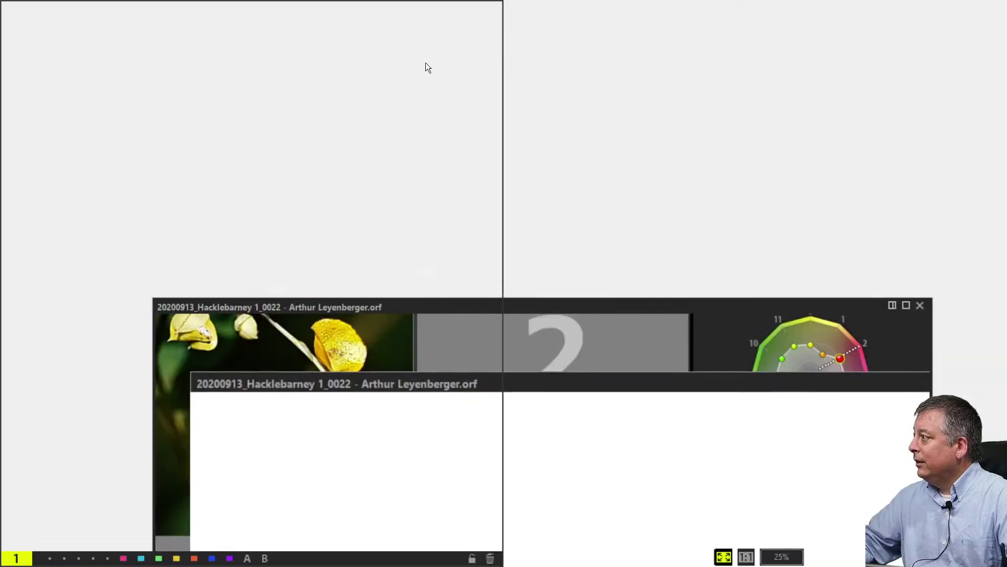
key(Escape)
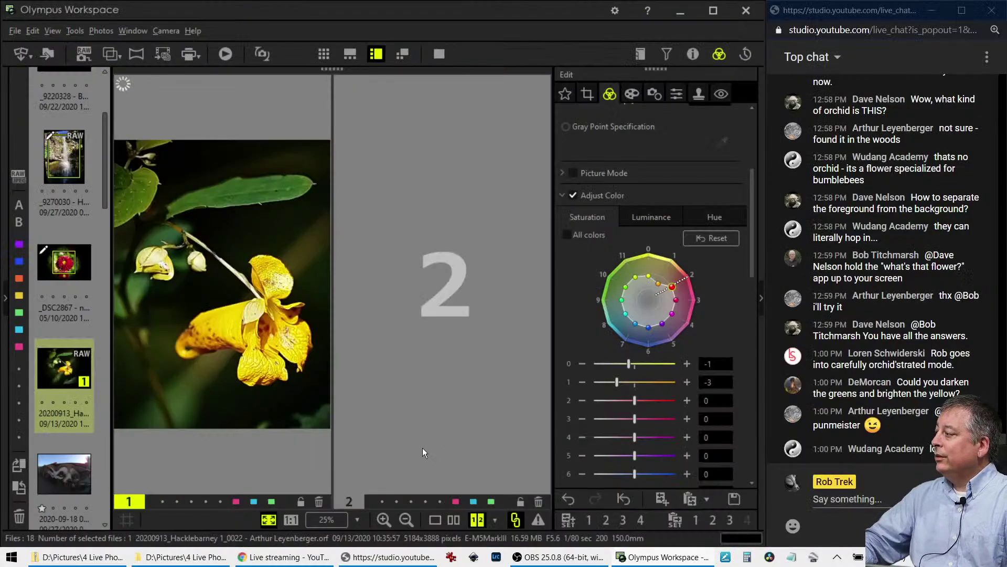
click(454, 521)
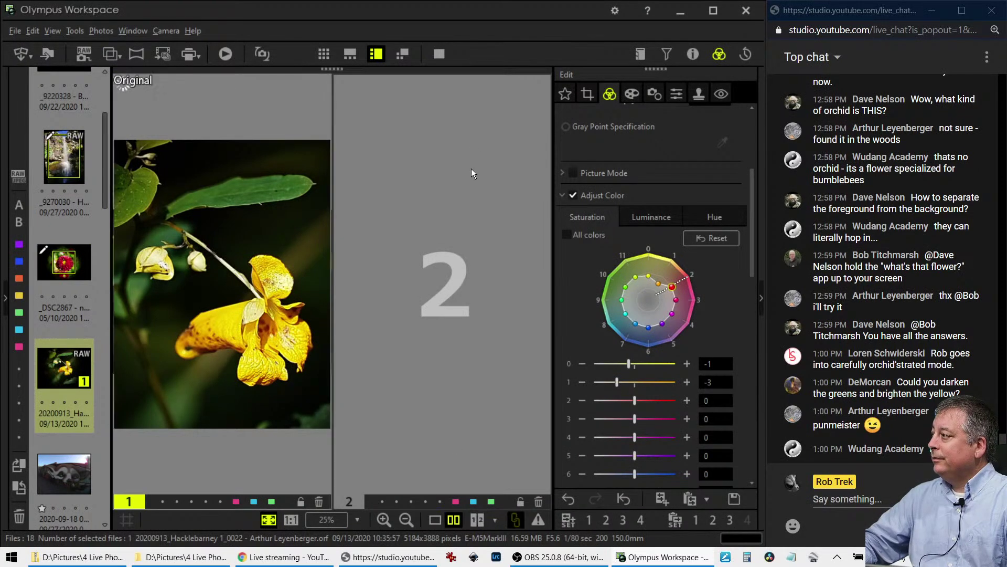
click(439, 54)
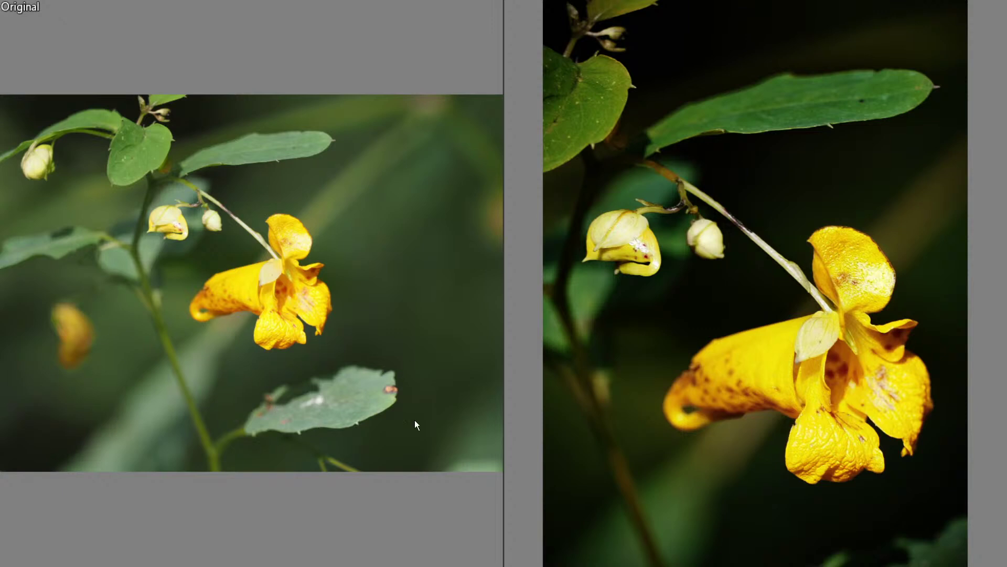
key(Escape)
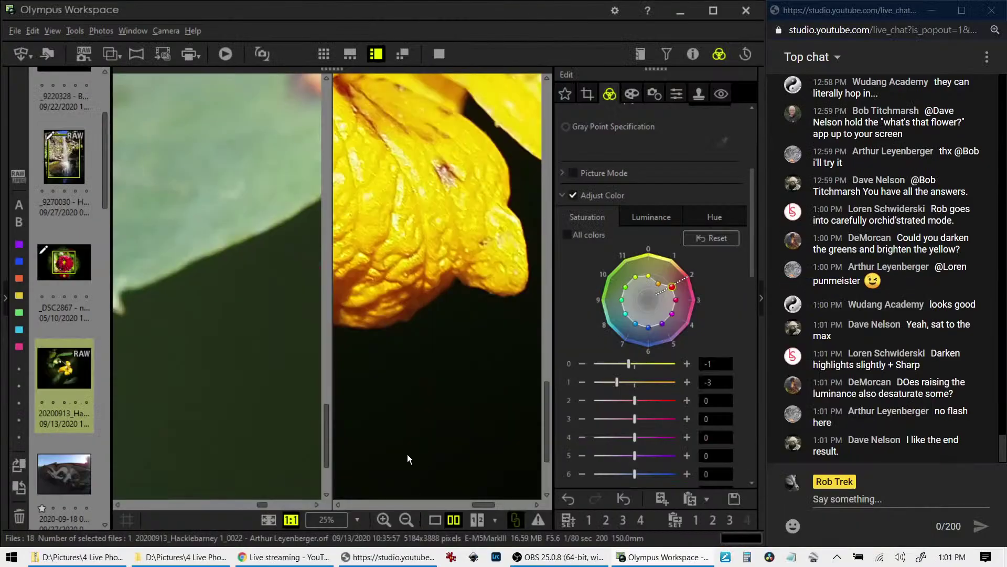
click(433, 415)
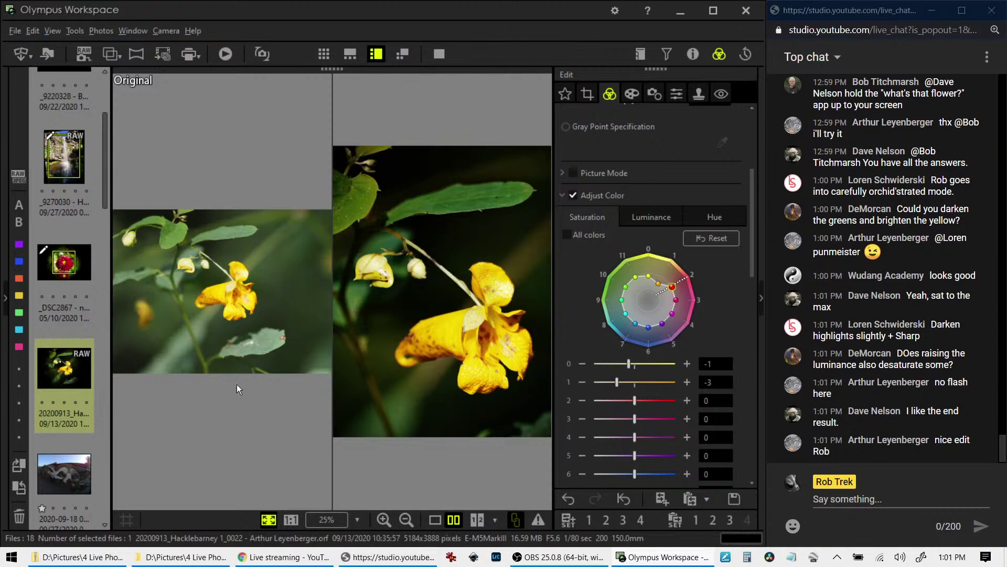
click(64, 473)
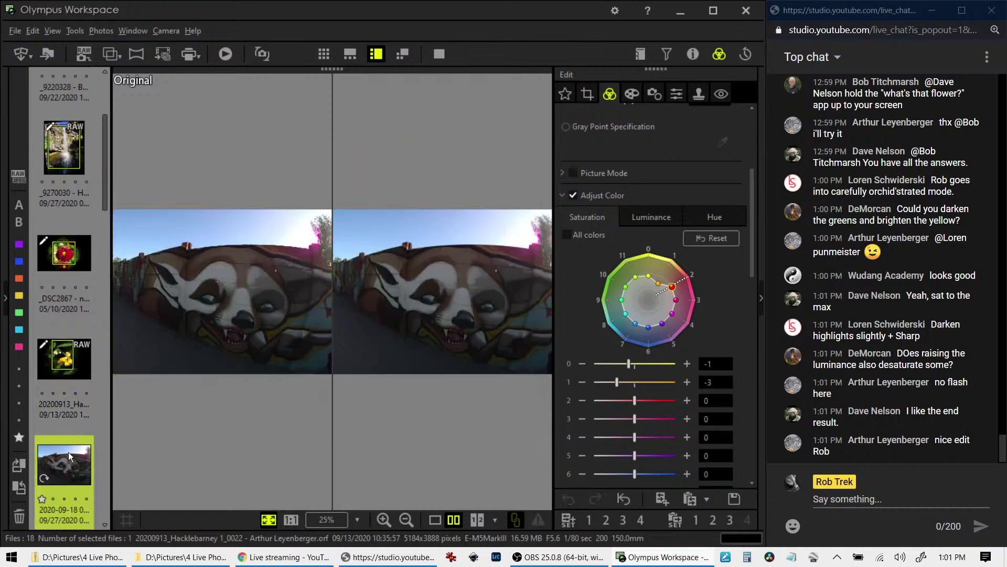
click(434, 519)
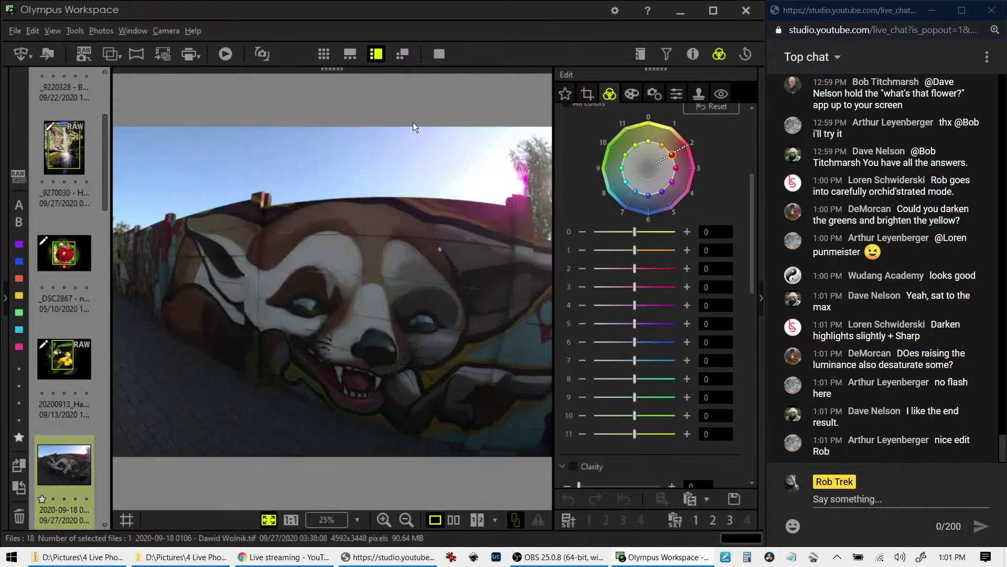
click(435, 60)
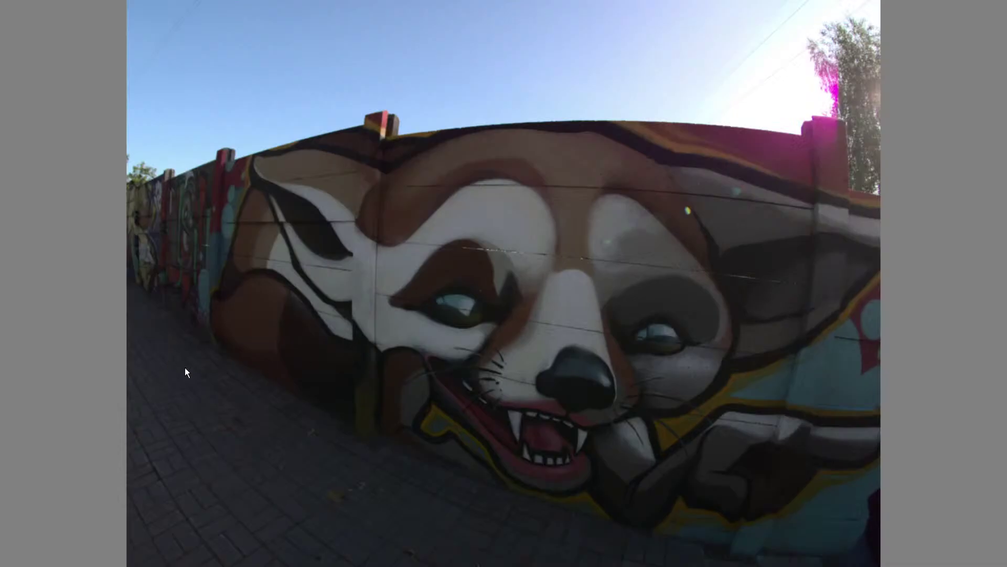
key(F1)
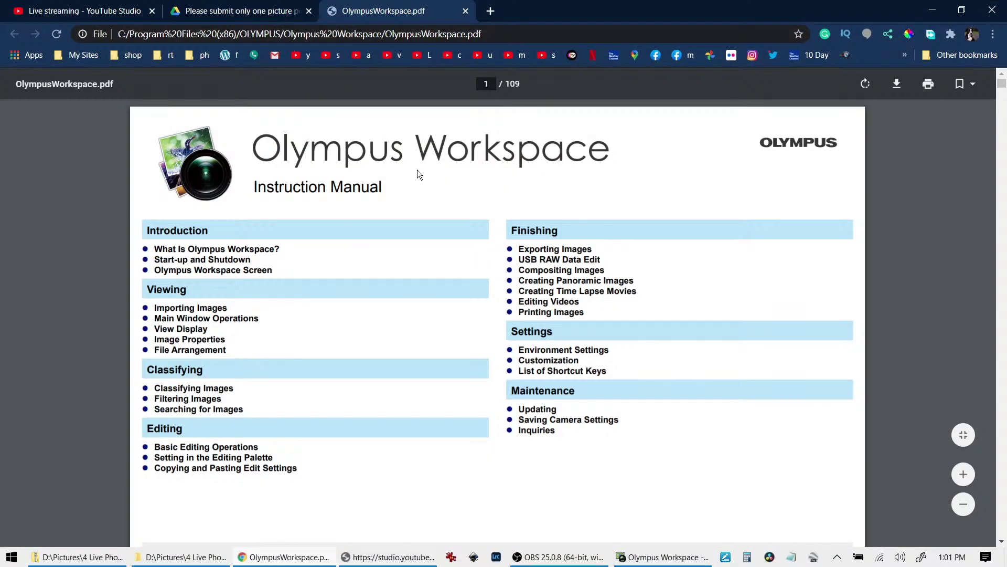
click(466, 10)
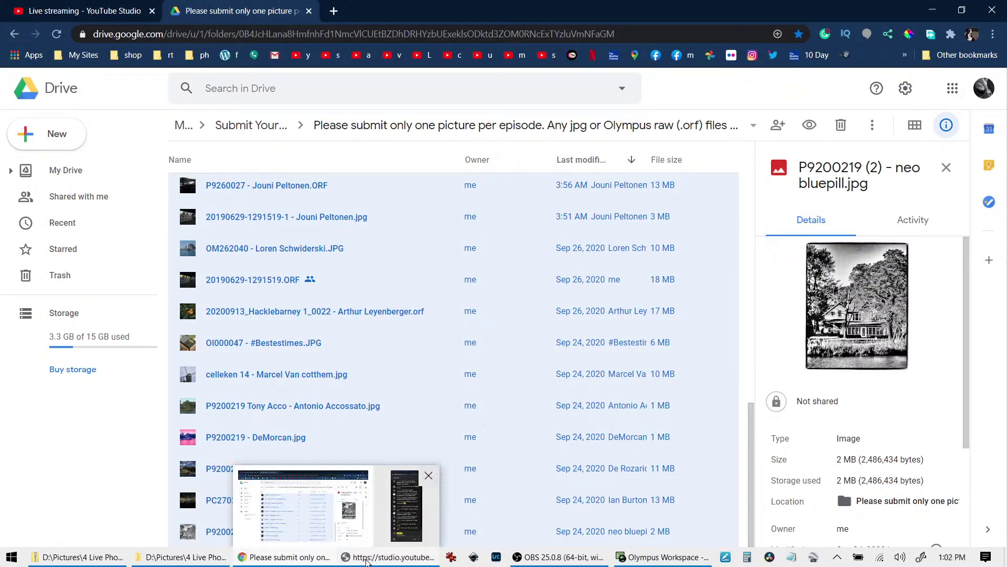
click(368, 560)
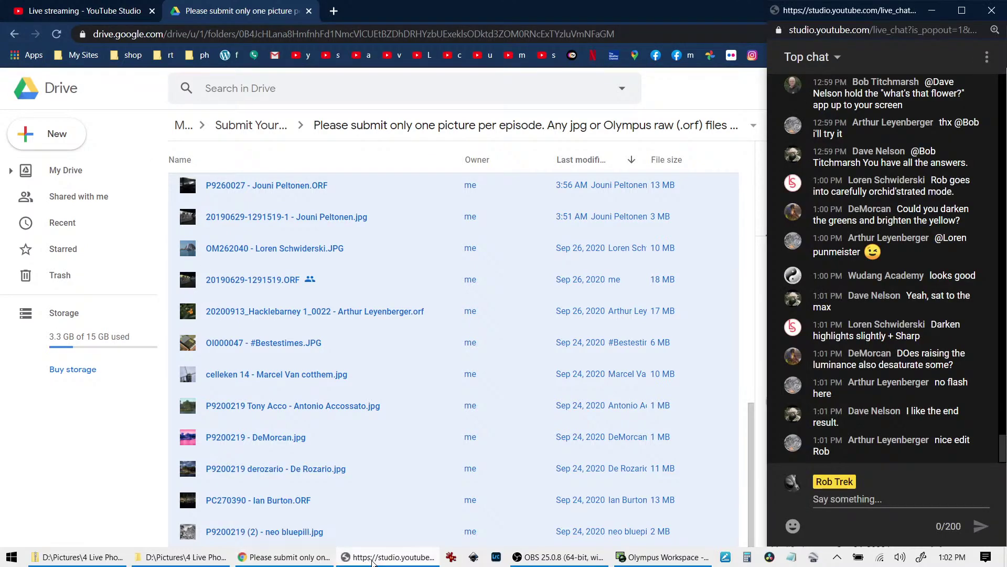
click(631, 561)
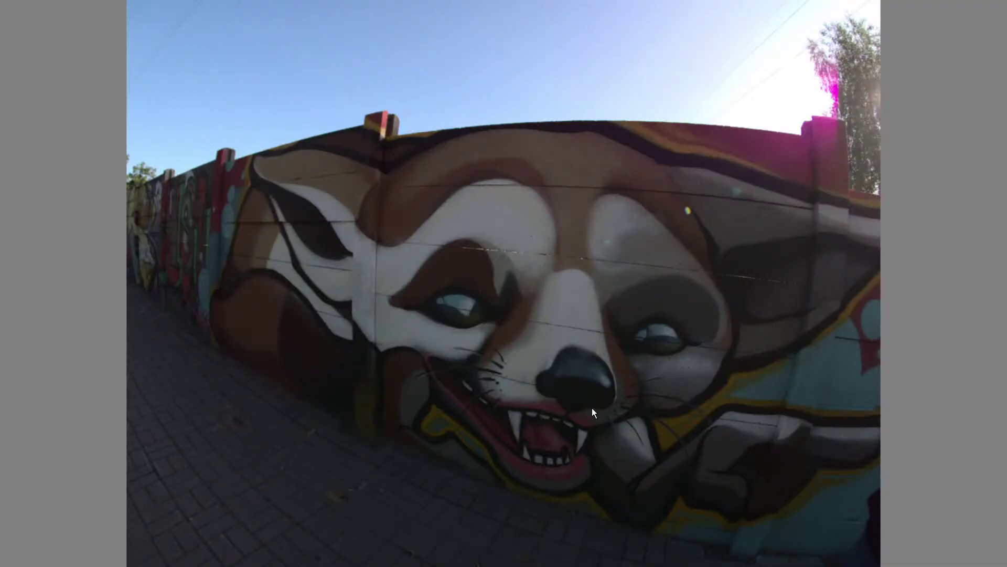
- Leave full screen and examine the mural photo's properties, including the Exif and camera details, then hide the properties
key(Escape)
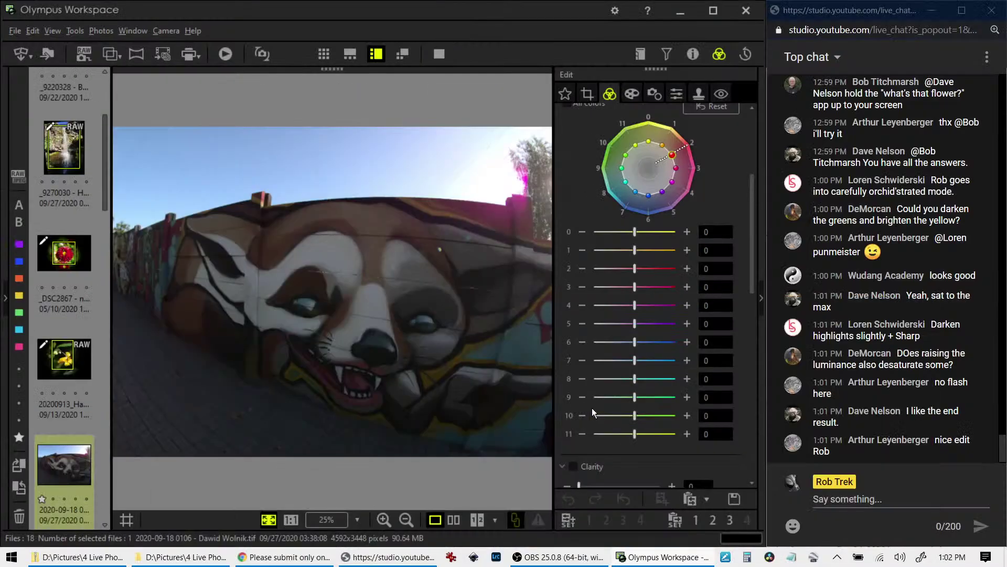
click(693, 55)
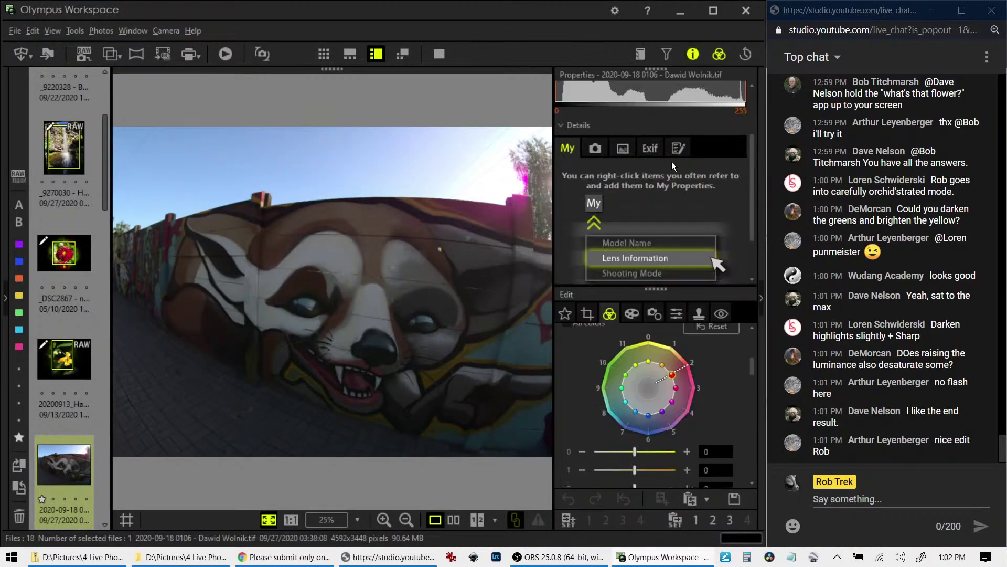
click(650, 150)
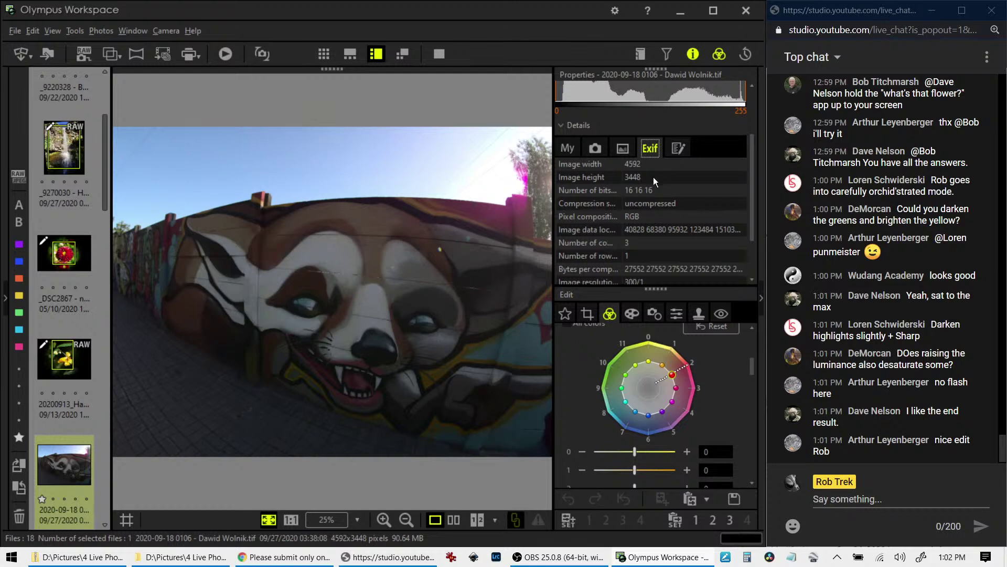
scroll(668, 256, down, 1)
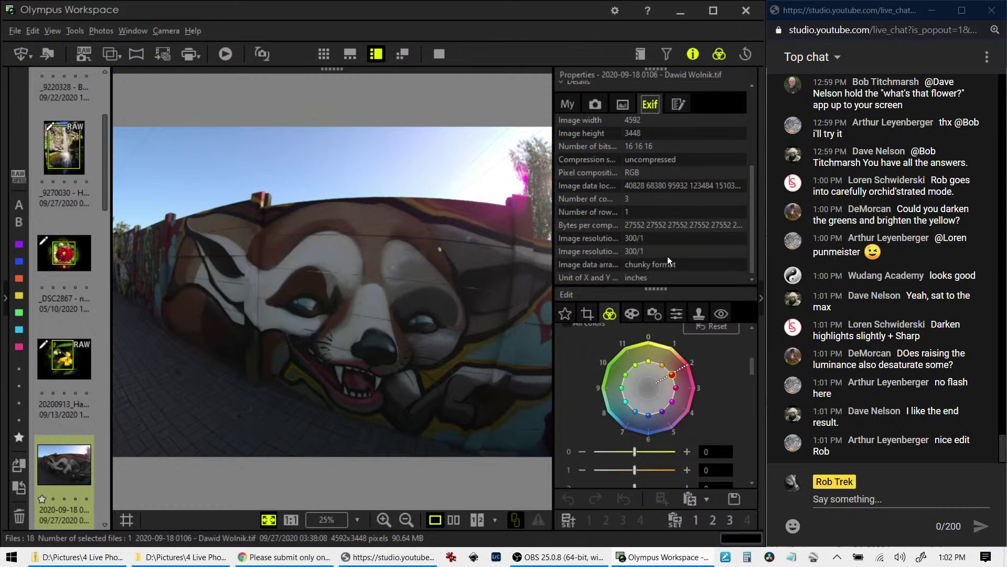
click(595, 105)
click(569, 104)
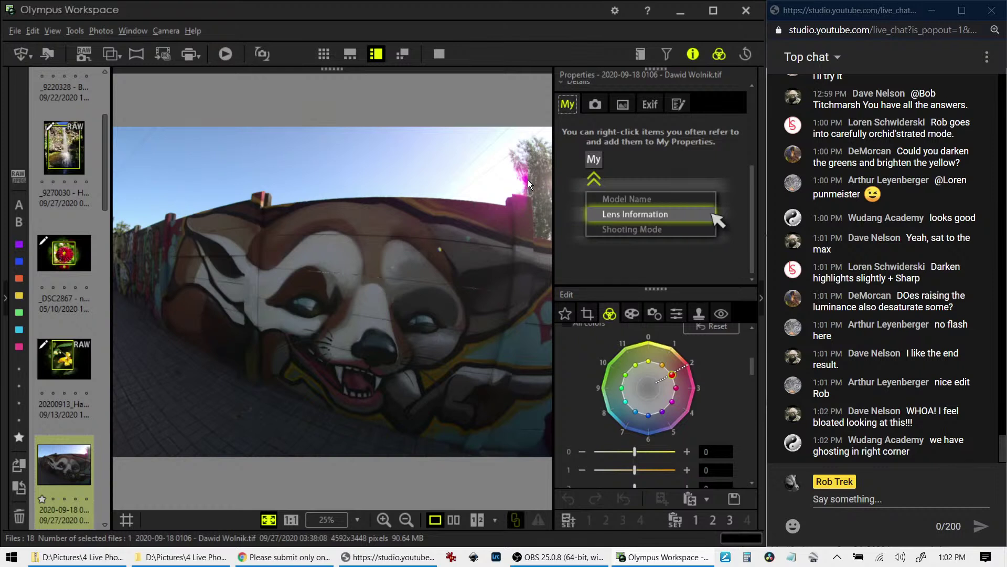
click(693, 54)
- Enable manual Distortion Correction on the mural photo with a distortion value of -100 and a parallelogram correction of -23
scroll(567, 208, up, 5)
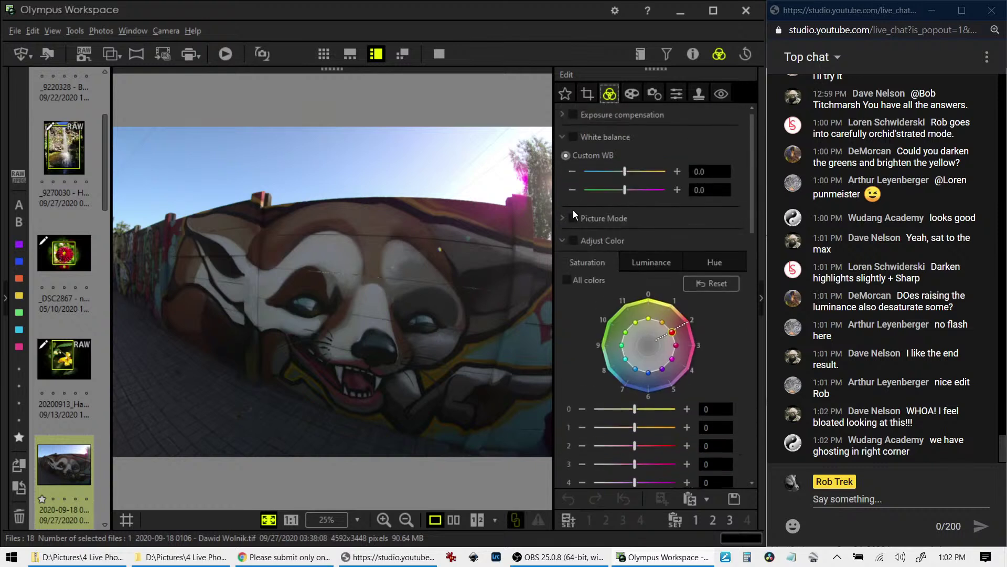
click(691, 96)
click(679, 94)
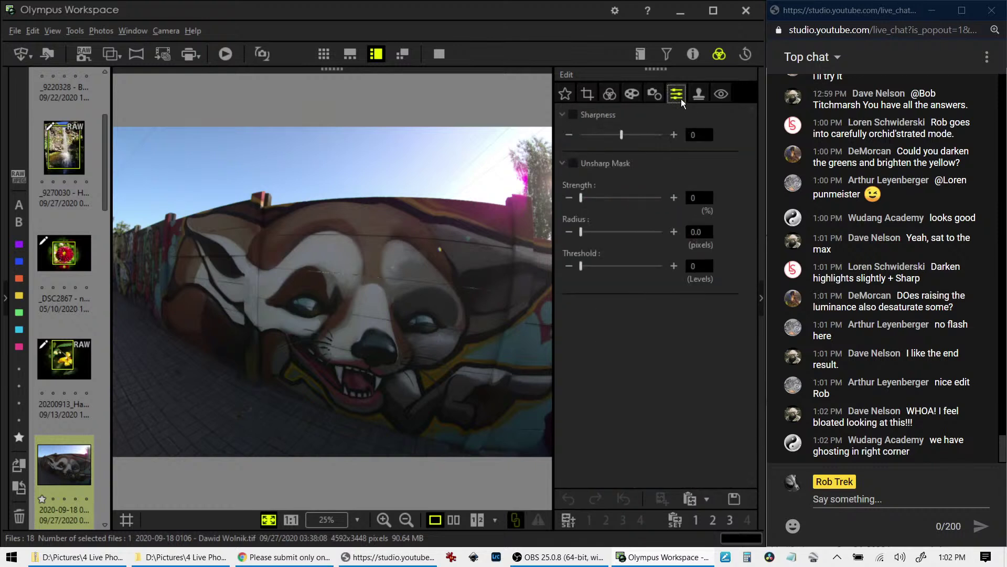
click(655, 99)
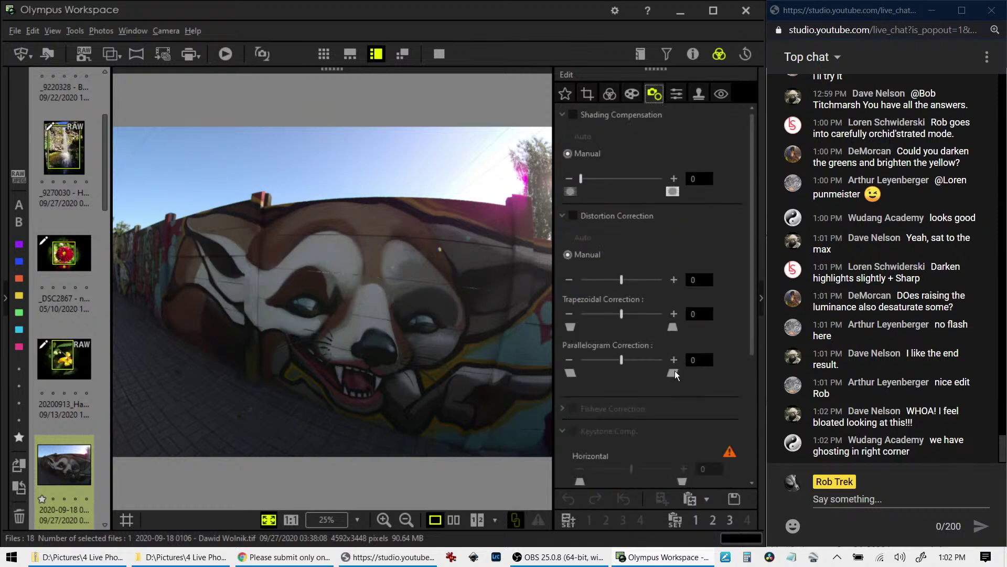
scroll(674, 371, down, 5)
scroll(675, 370, up, 3)
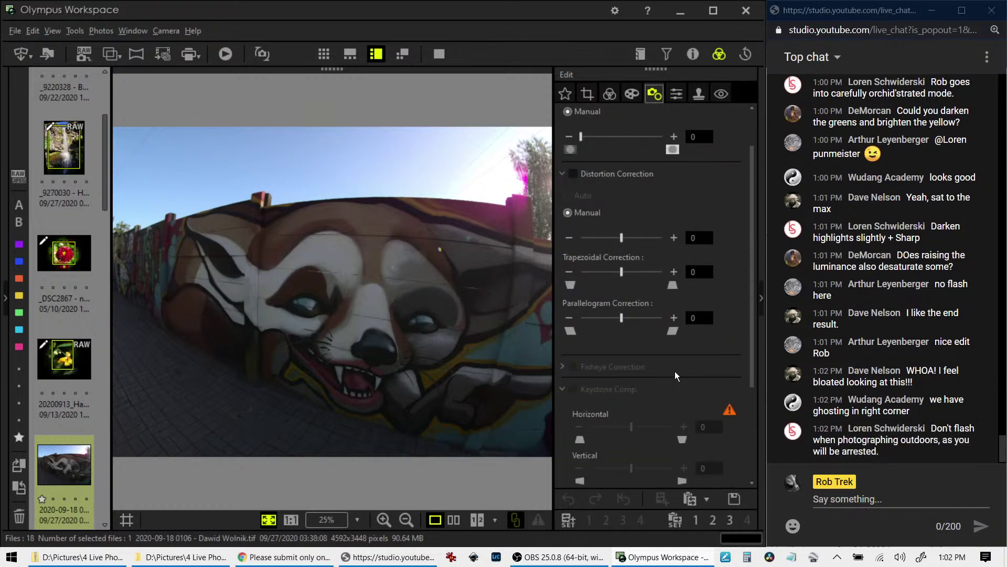
scroll(675, 371, up, 1)
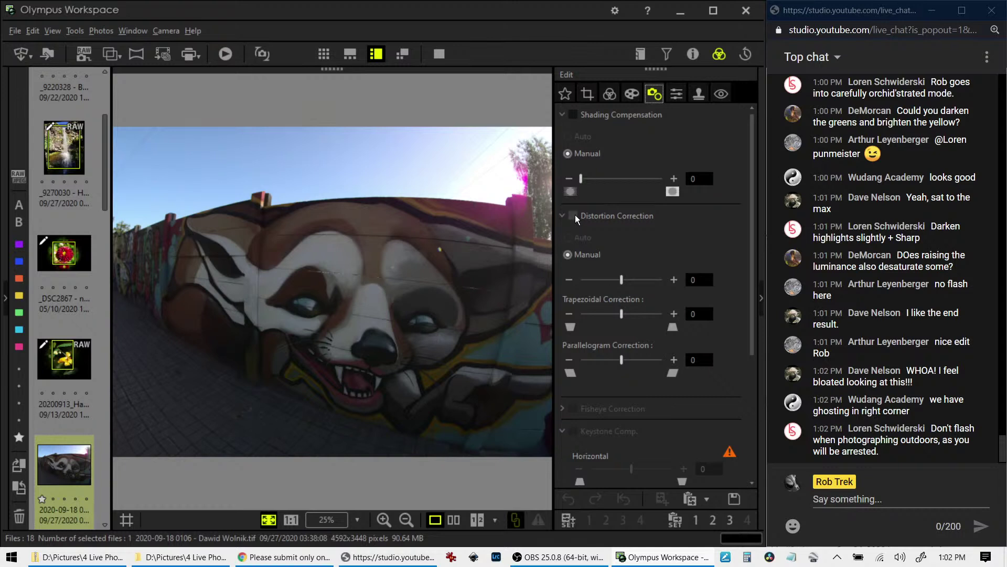
click(573, 216)
drag(619, 278, 571, 280)
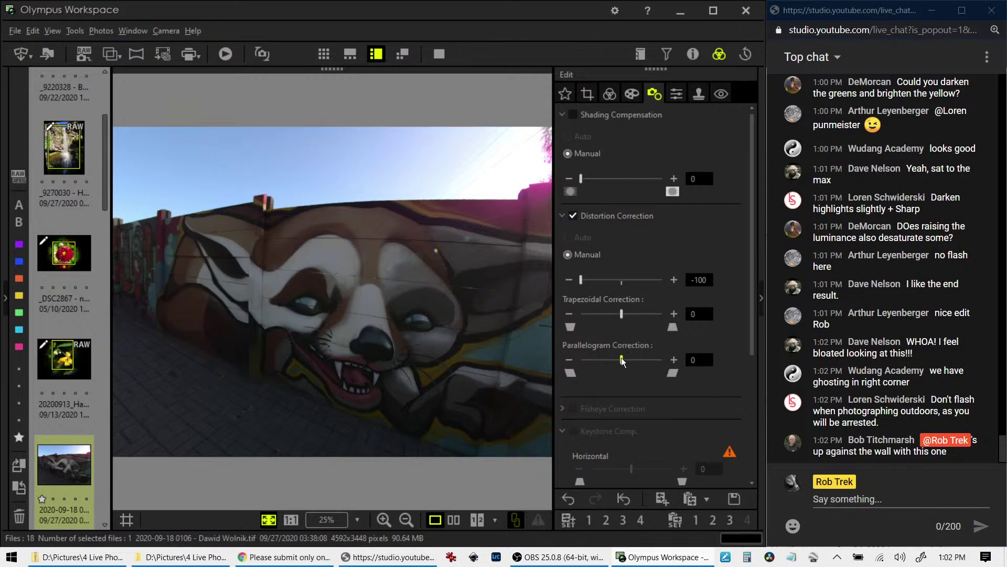
drag(622, 358, 602, 356)
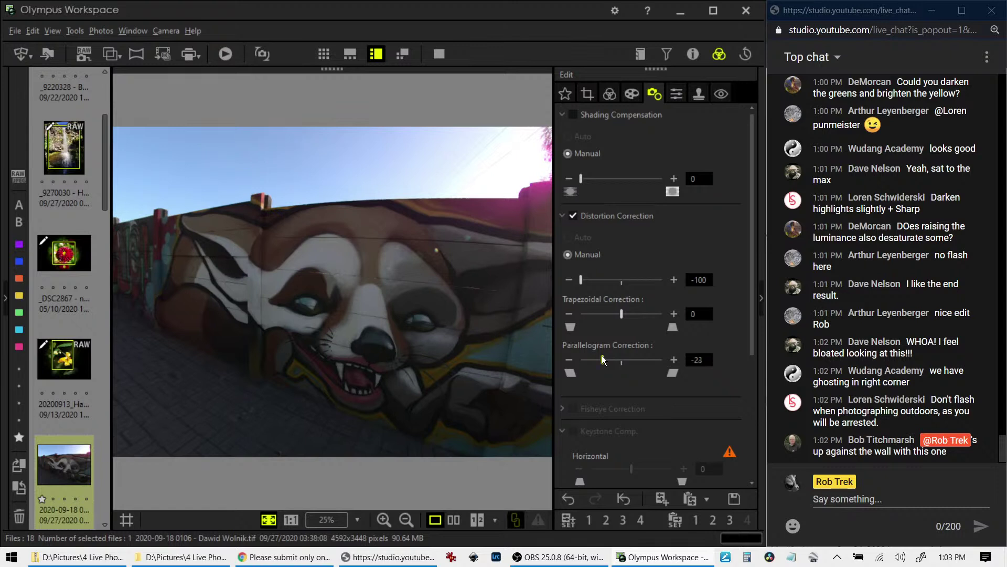
- Tilt the mural photo by -5.8 in the Crop settings, keeping the original aspect ratio
click(592, 96)
drag(623, 242, 618, 240)
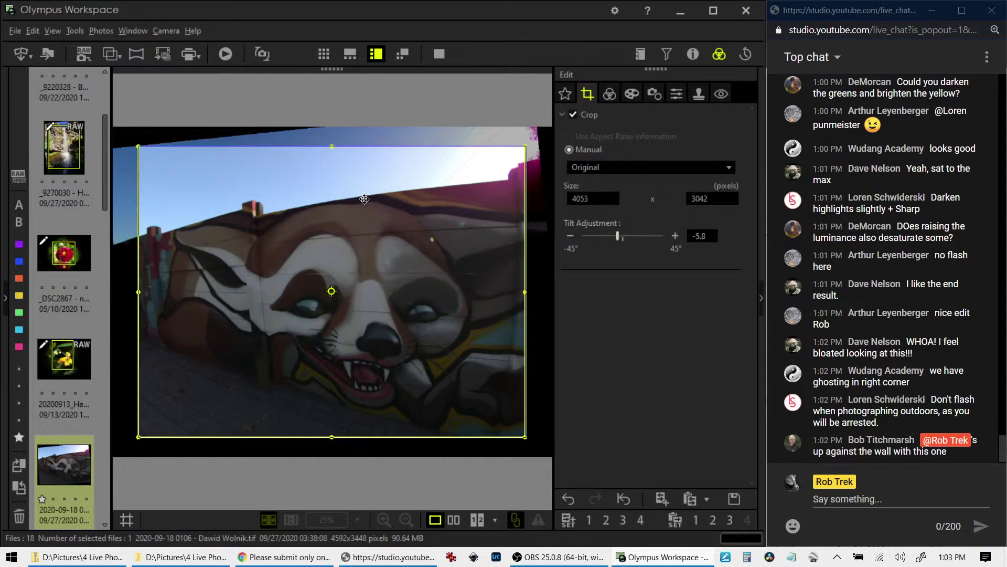
- Tighten the mural photo's crop to 3749 x 2794 pixels and apply the Pop Art filter
drag(139, 147, 168, 170)
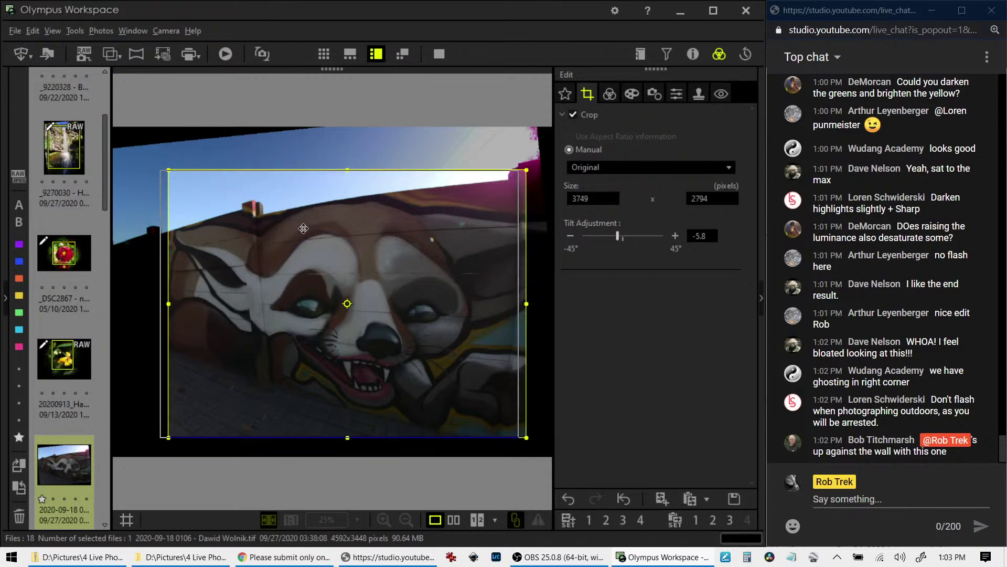
click(610, 95)
click(633, 96)
click(627, 134)
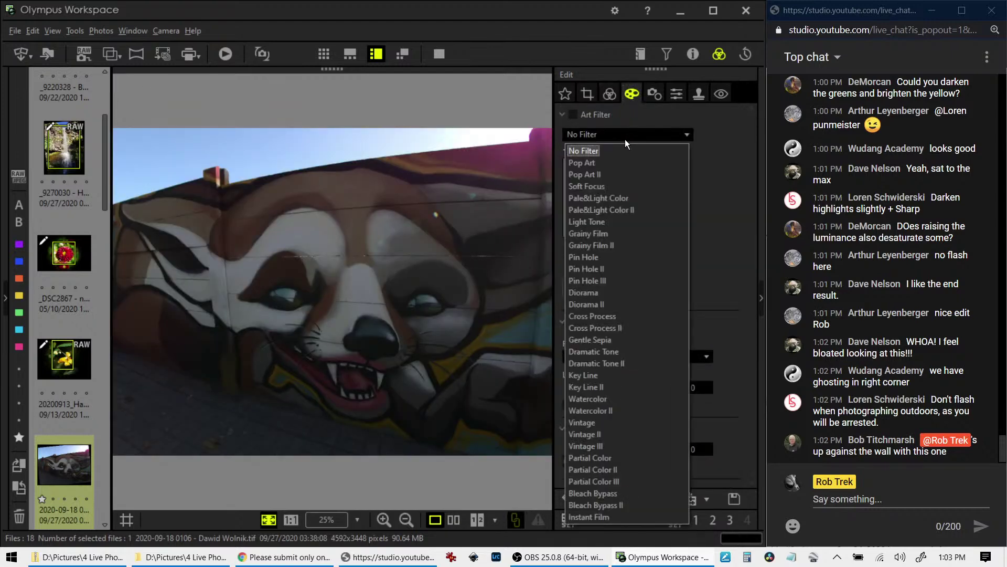
click(619, 166)
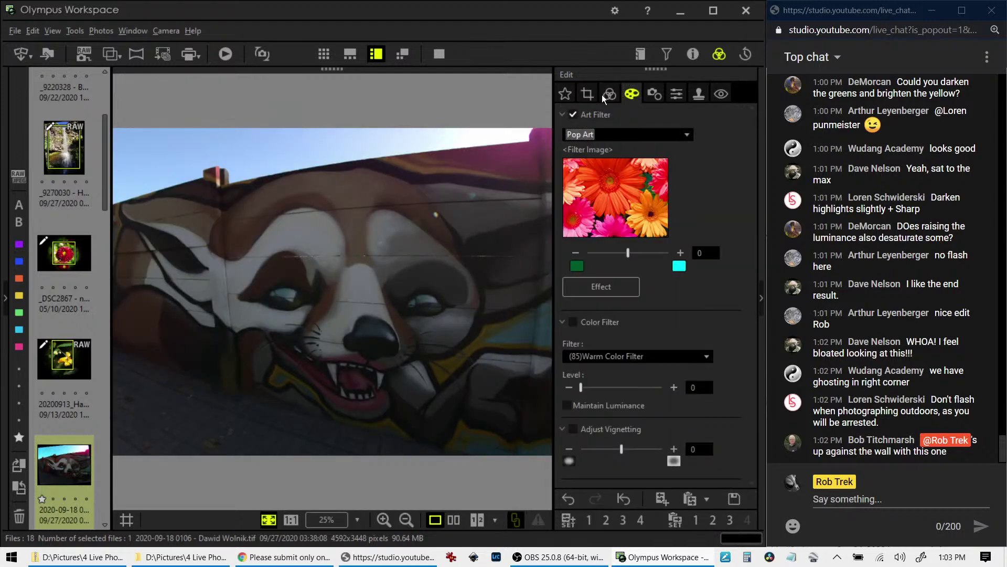
- Brighten the photo with an RGB tone curve, raising one point in the shadows and one in the highlights
click(607, 95)
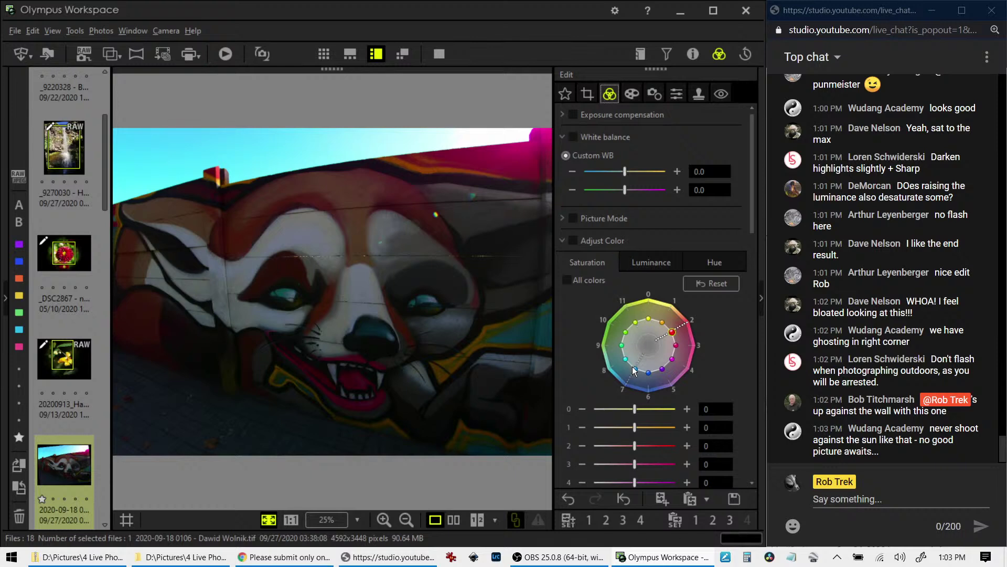
scroll(630, 362, down, 5)
scroll(631, 360, down, 6)
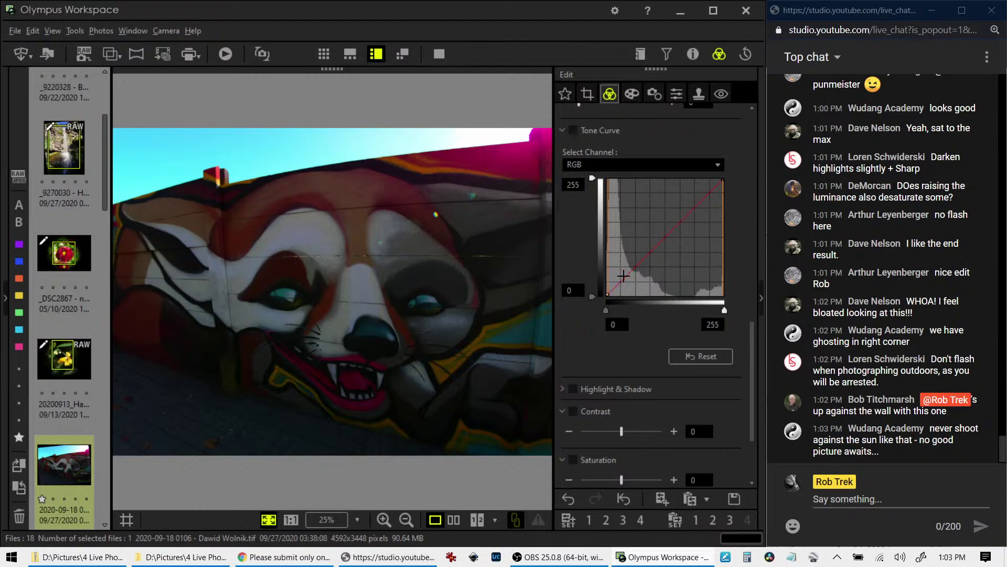
drag(625, 277, 613, 273)
drag(687, 188, 673, 186)
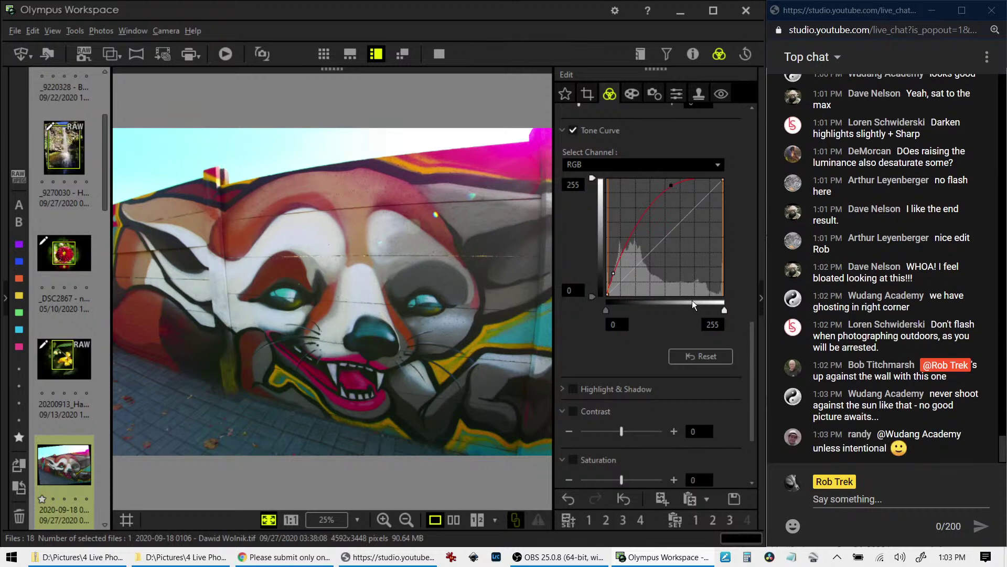
- Darken the photo's edges by setting the vignetting adjustment to -8
click(633, 93)
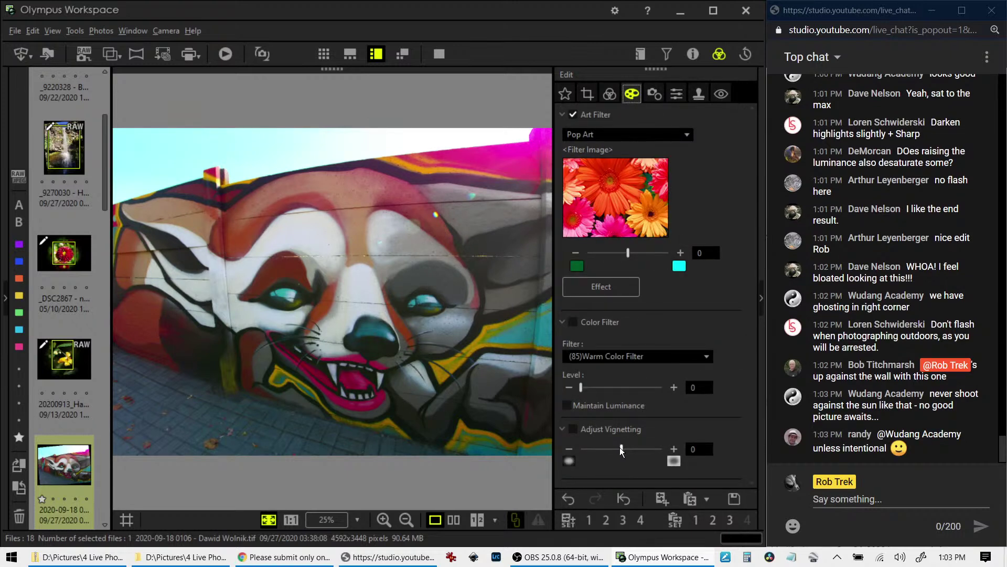
click(612, 99)
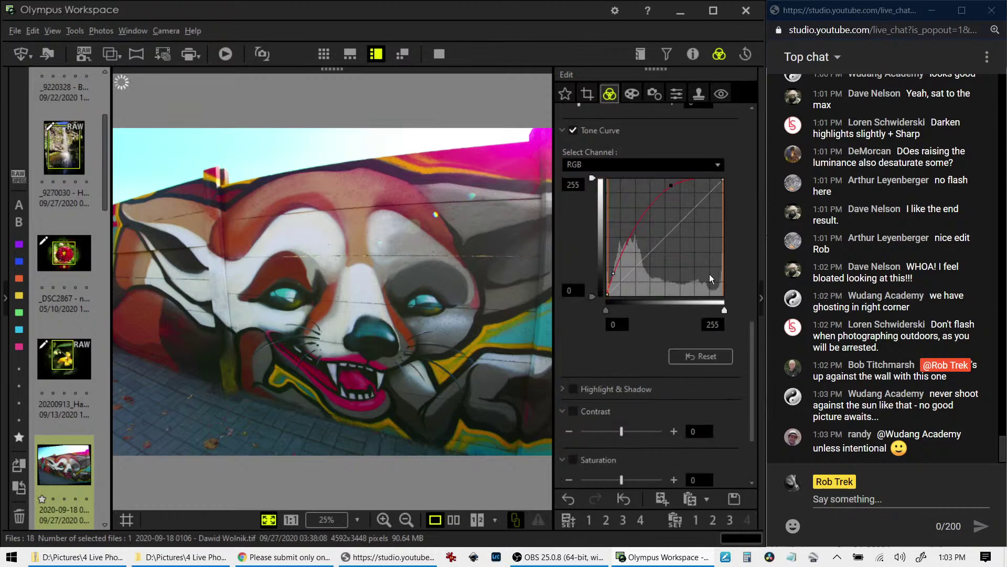
click(632, 94)
drag(612, 449, 612, 449)
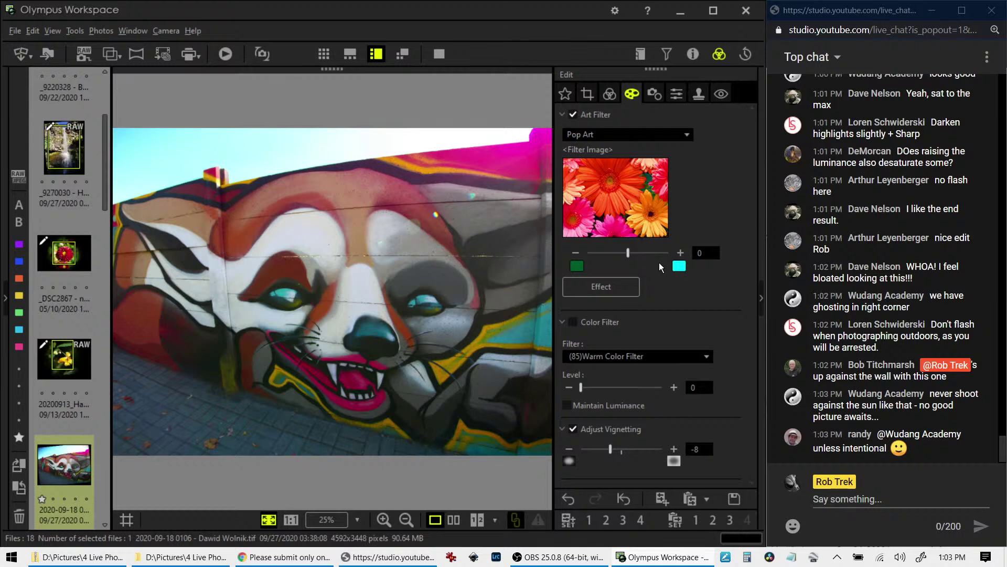
- Set the crop's tilt adjustment to -5.4
click(610, 95)
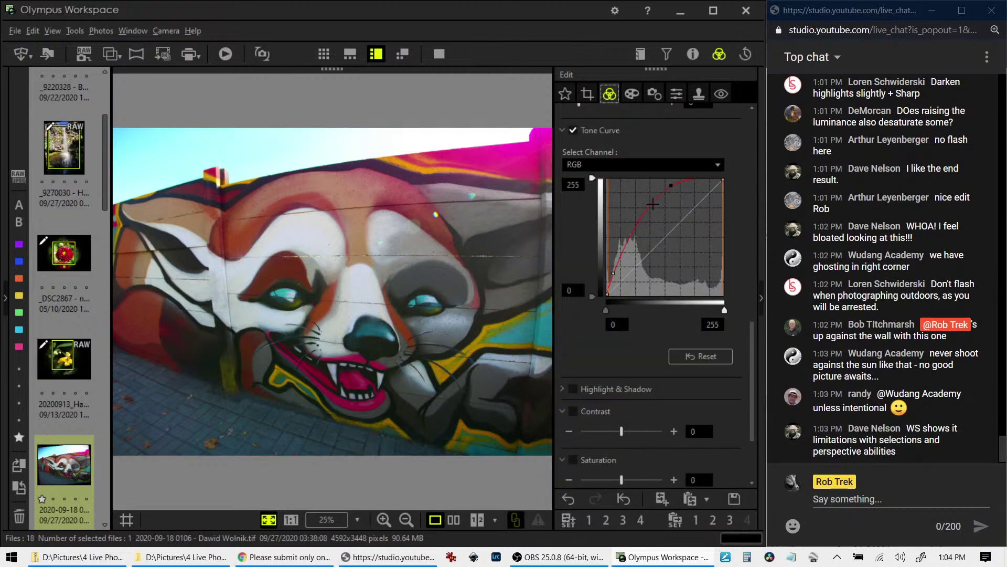
click(588, 94)
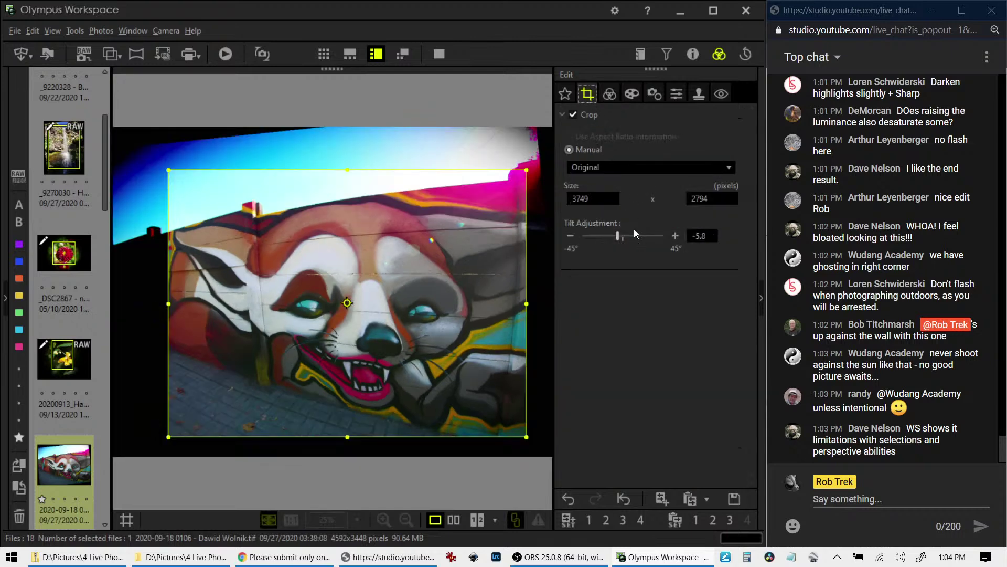
click(675, 236)
click(675, 236)
click(675, 236)
click(674, 236)
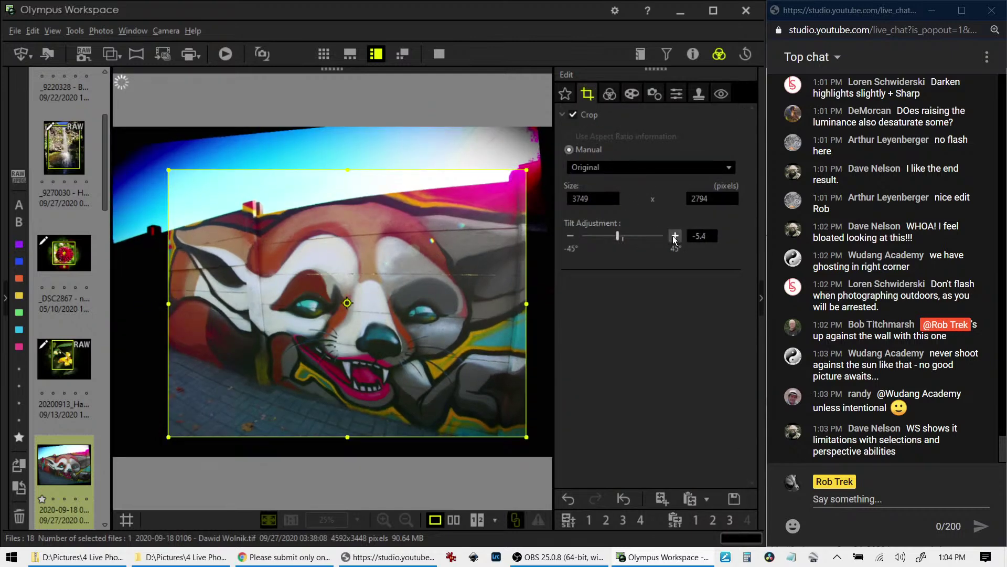
- Set the trapezoidal correction under Distortion Correction to 25
click(654, 94)
scroll(659, 399, down, 3)
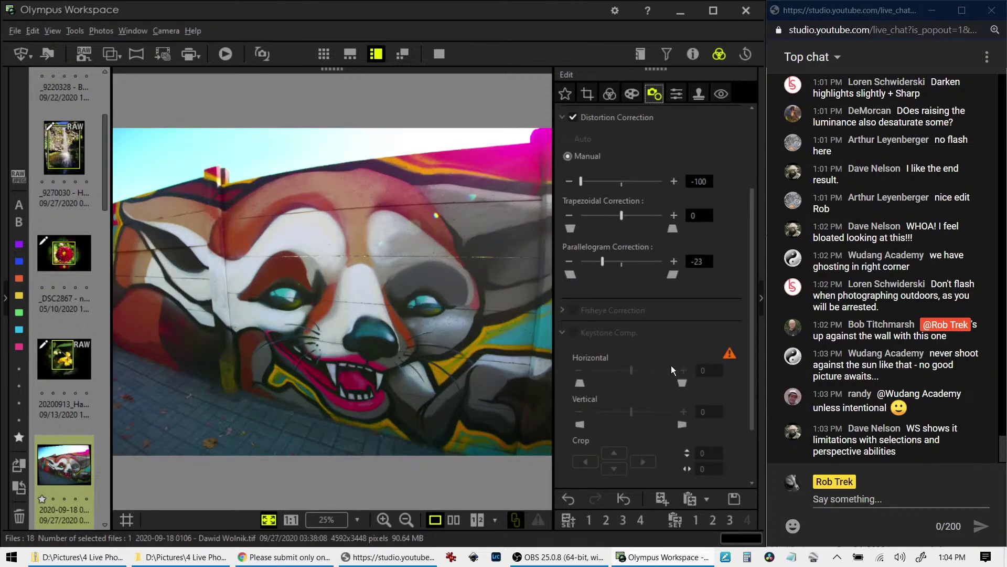
scroll(671, 367, up, 3)
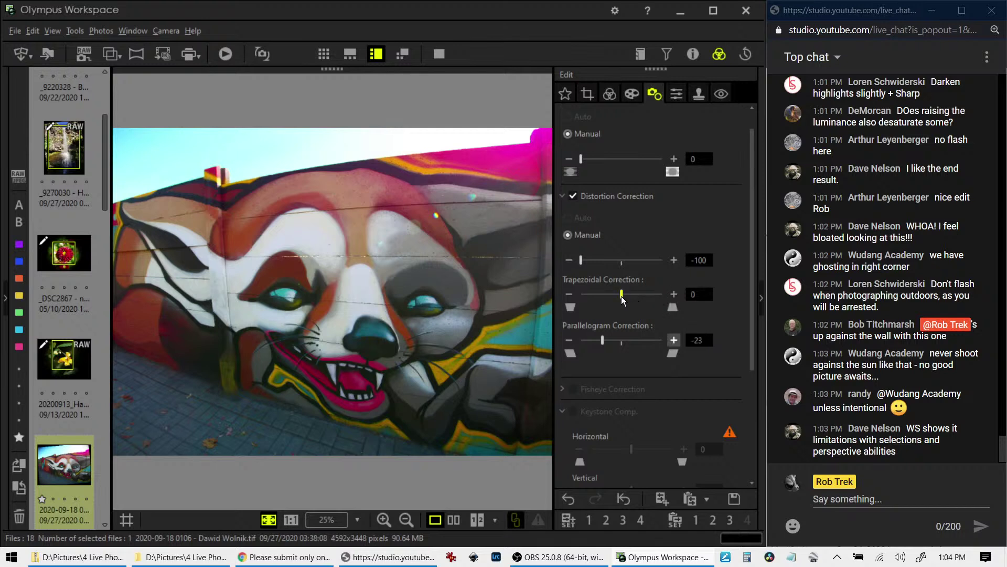
drag(621, 296, 637, 299)
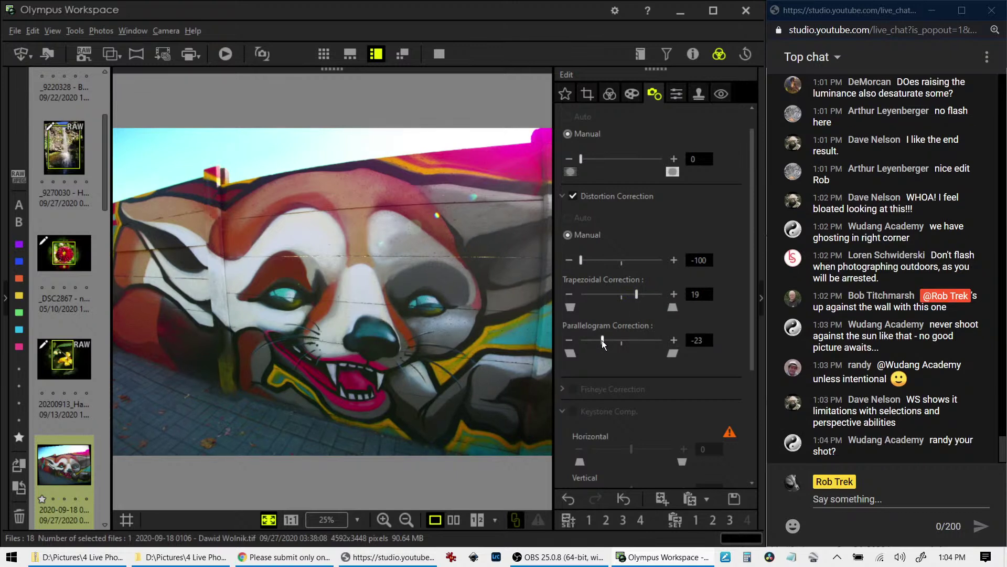
drag(636, 295, 641, 294)
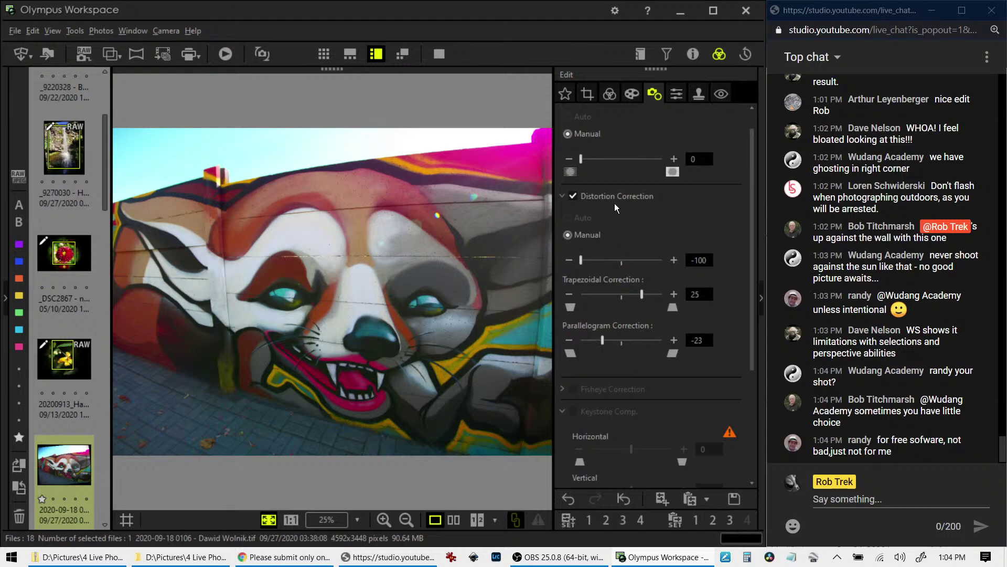
- Switch the gradation to manual and set it to 34
click(628, 94)
click(611, 97)
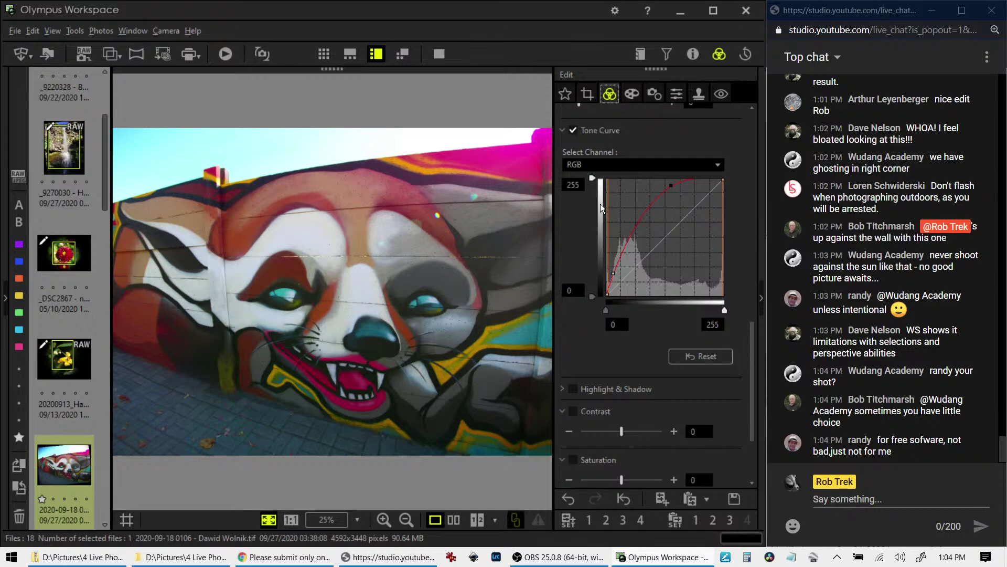
scroll(569, 310, down, 2)
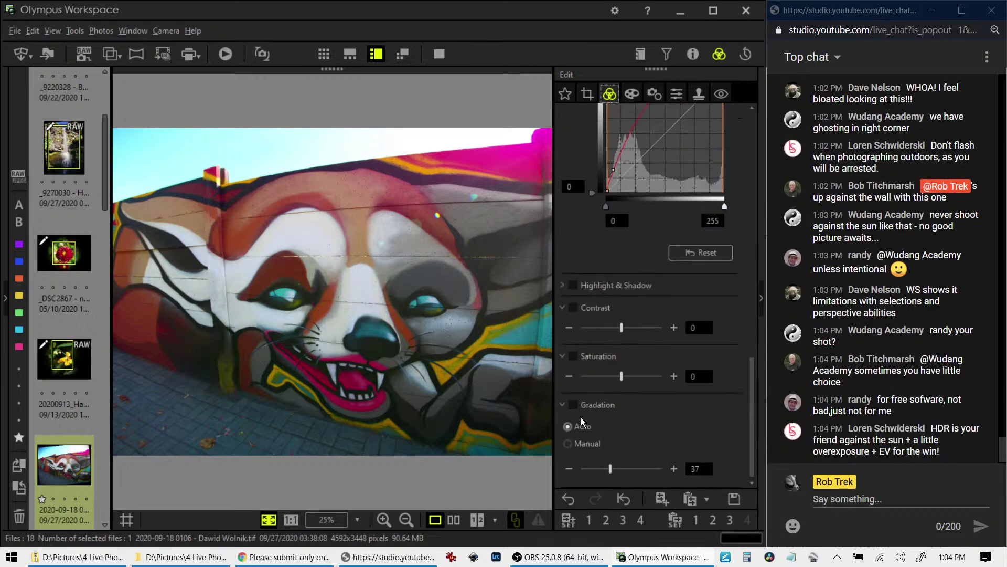
click(593, 445)
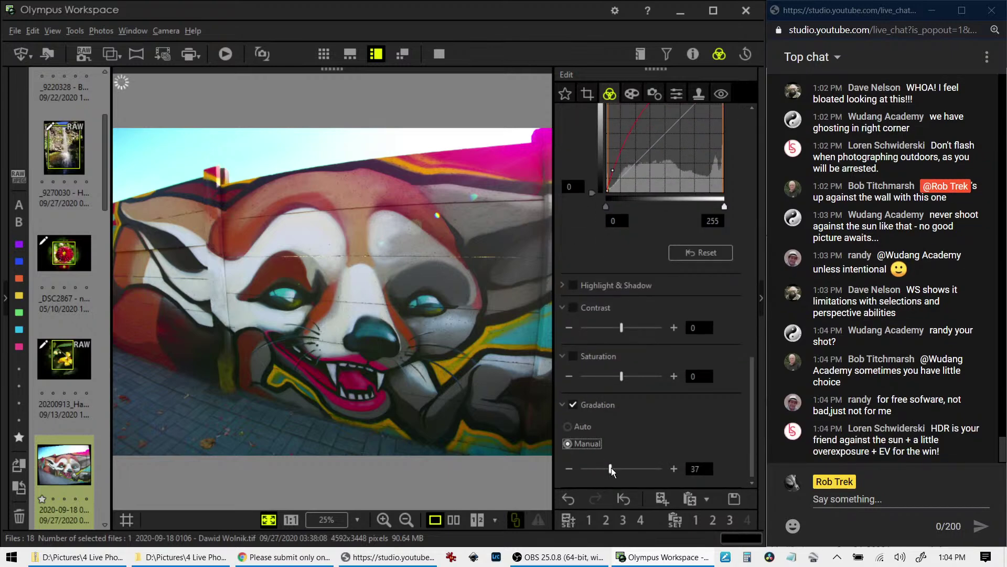
drag(612, 468, 611, 472)
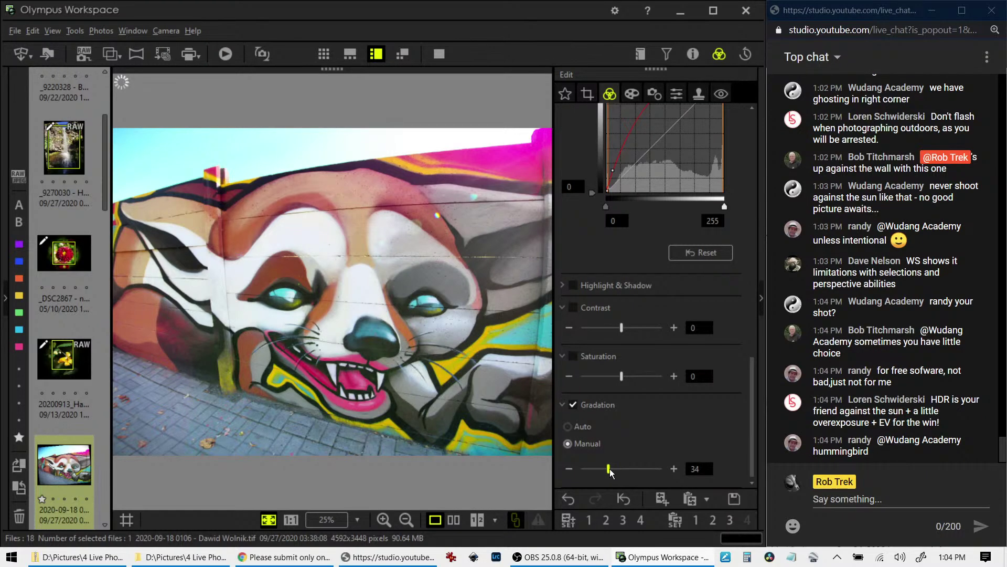
click(631, 95)
click(588, 93)
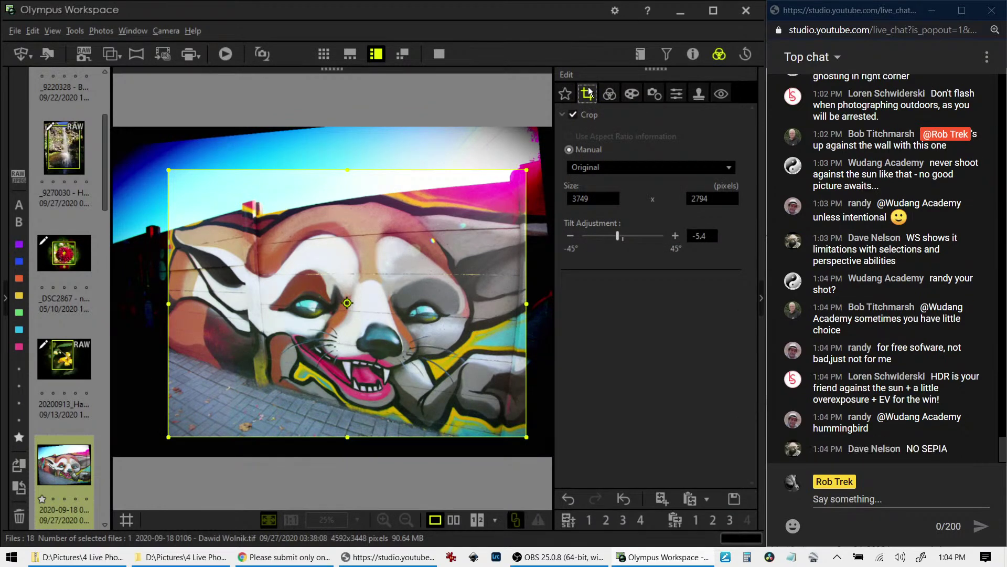
click(609, 93)
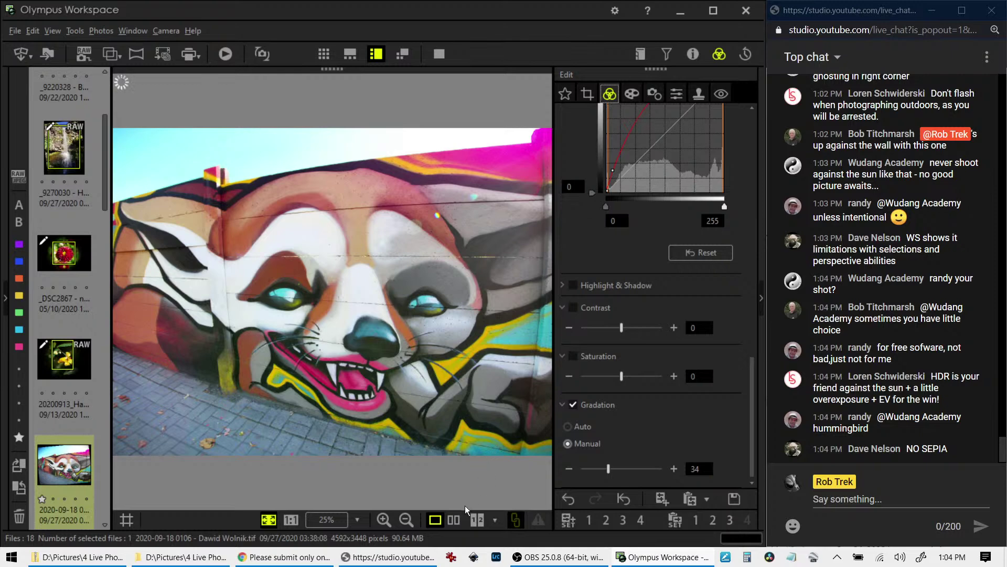
- Compare the original and edited photo side by side in full screen, and return to the editing view
click(454, 519)
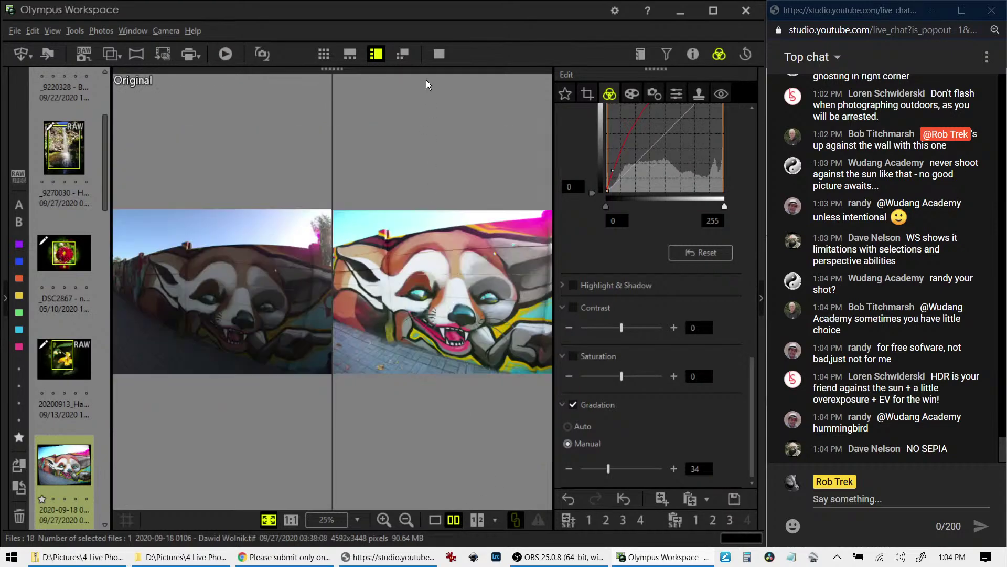
click(437, 54)
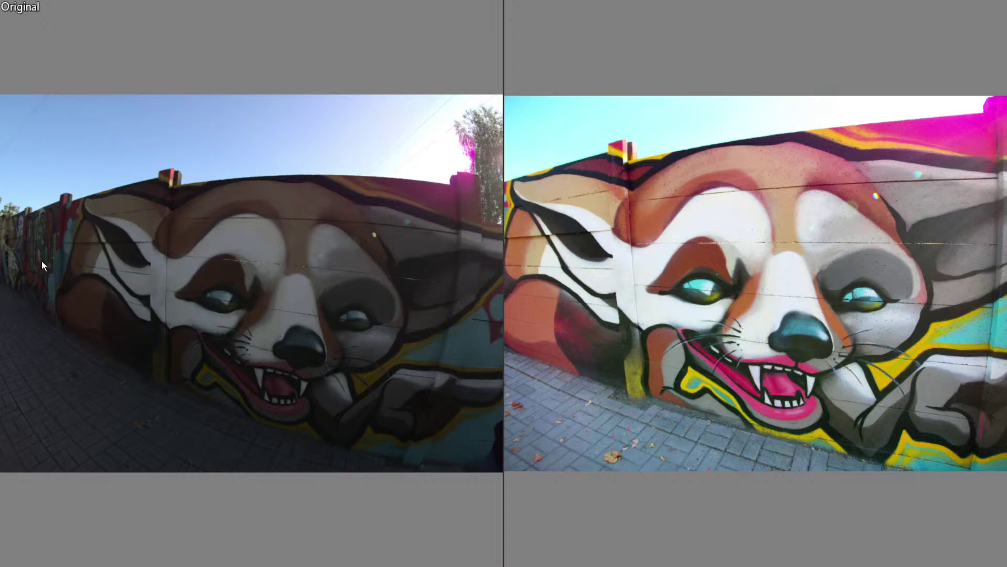
key(Escape)
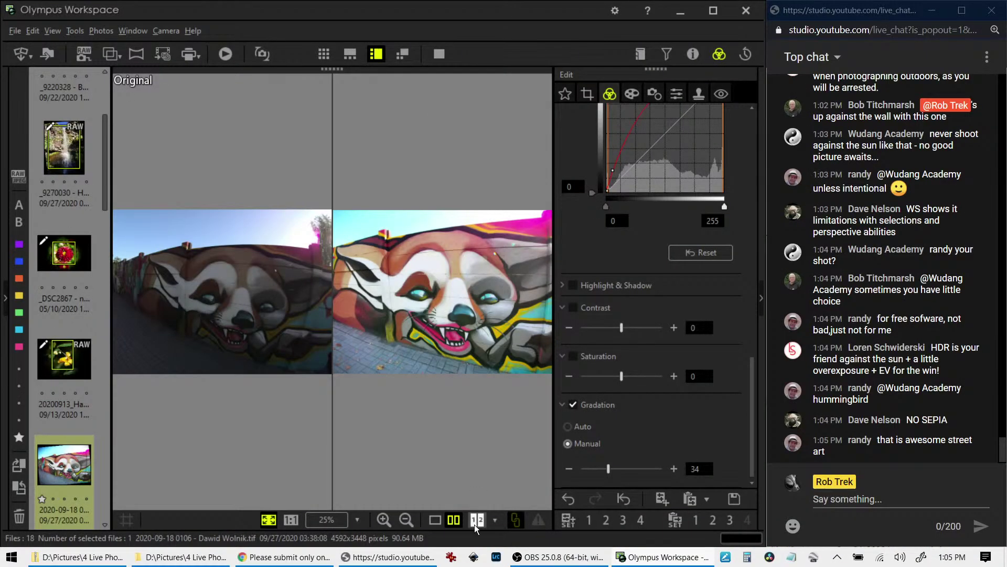
- Export the edited photo as a Super Fine Exif-JPEG to D:\Pictures\4 Live Photo Edits, adding "b" to the end of its file name
click(46, 56)
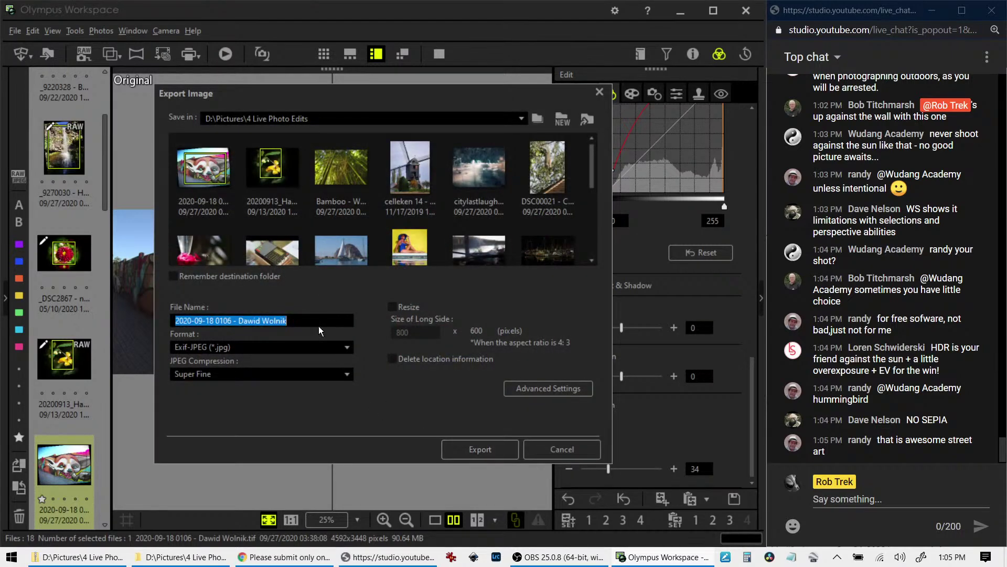
key(End)
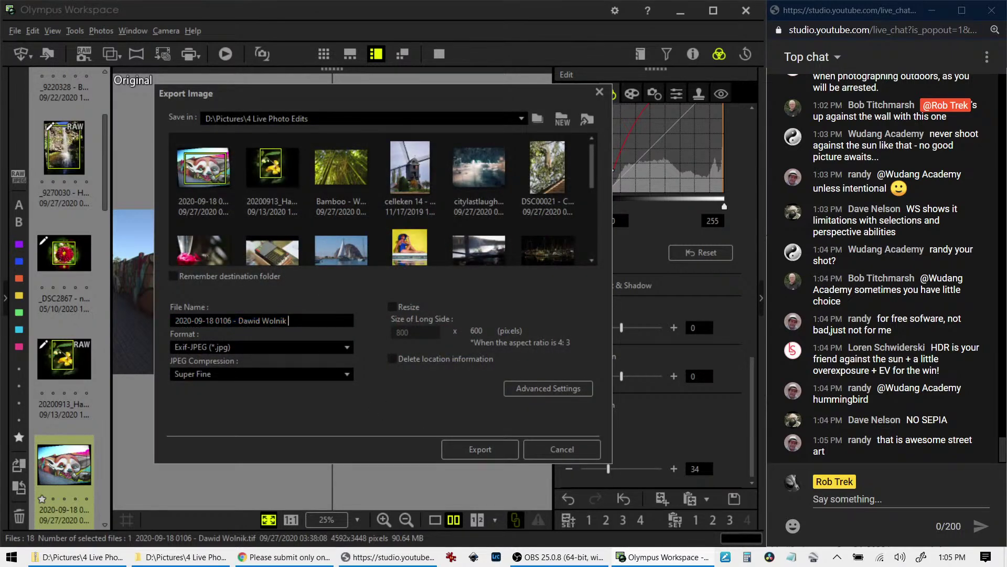
click(499, 452)
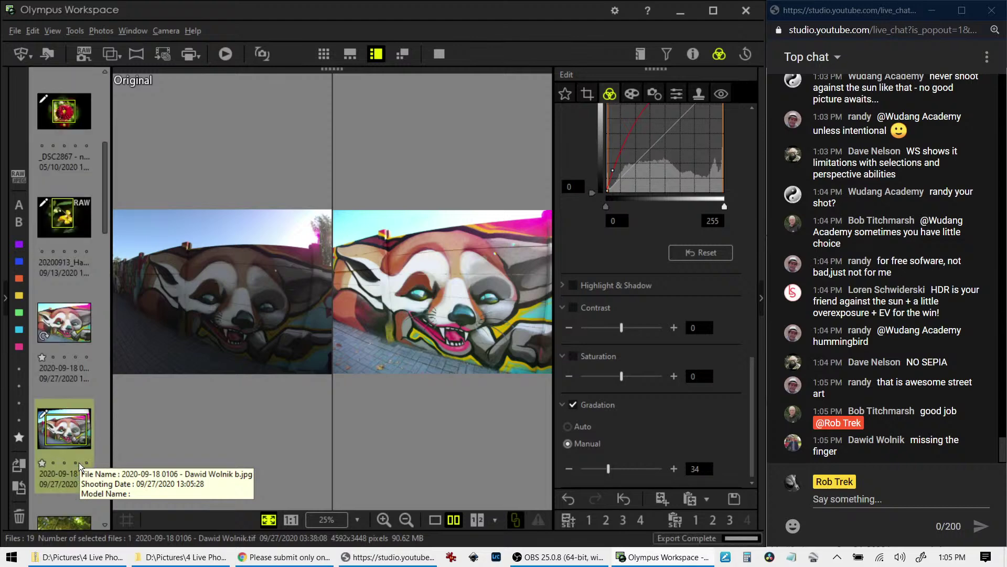
- Open the exported "b" copy in single view and set its distortion correction to -51 and trapezoidal correction to 50
click(75, 338)
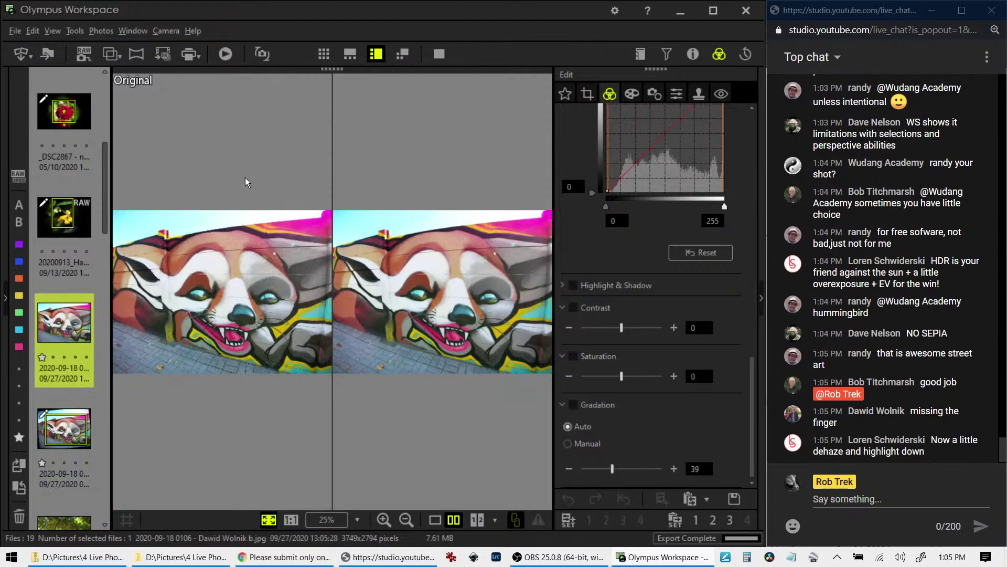
click(433, 519)
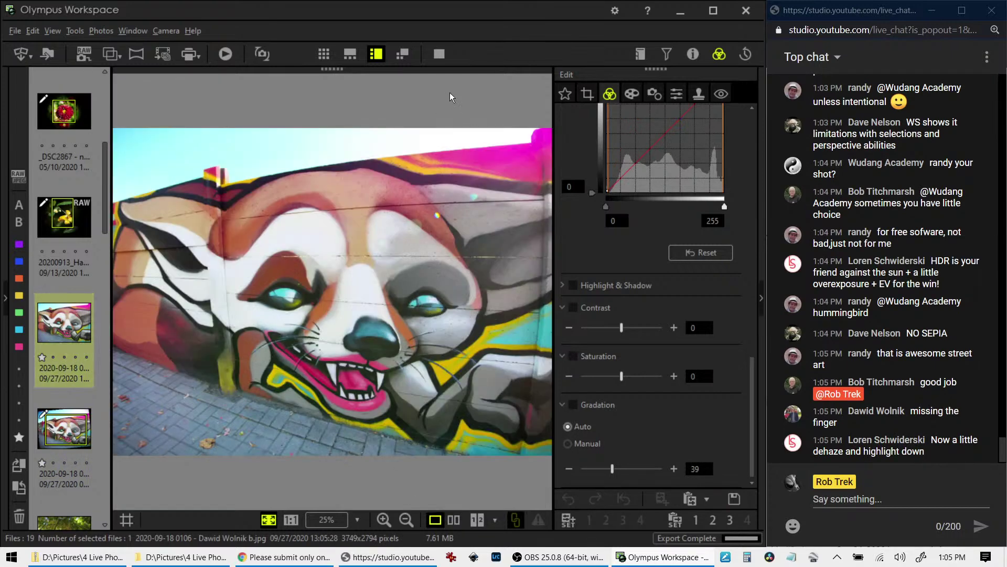
click(671, 95)
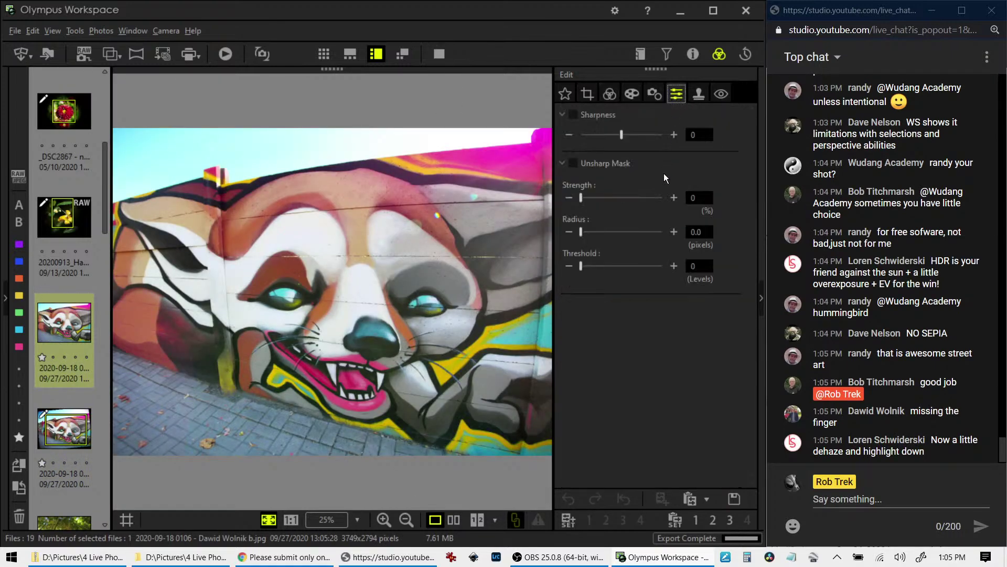
click(652, 97)
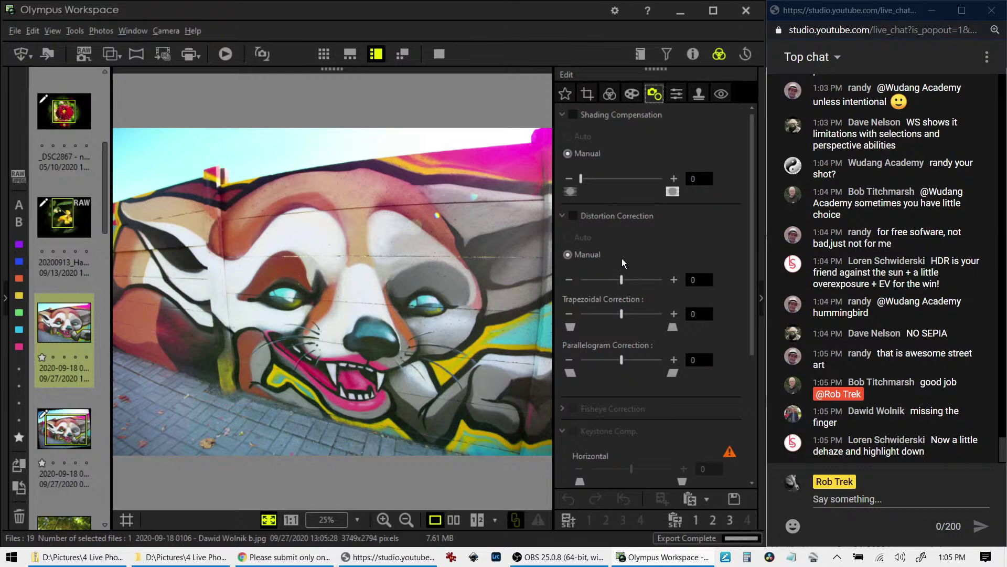
drag(620, 284, 600, 288)
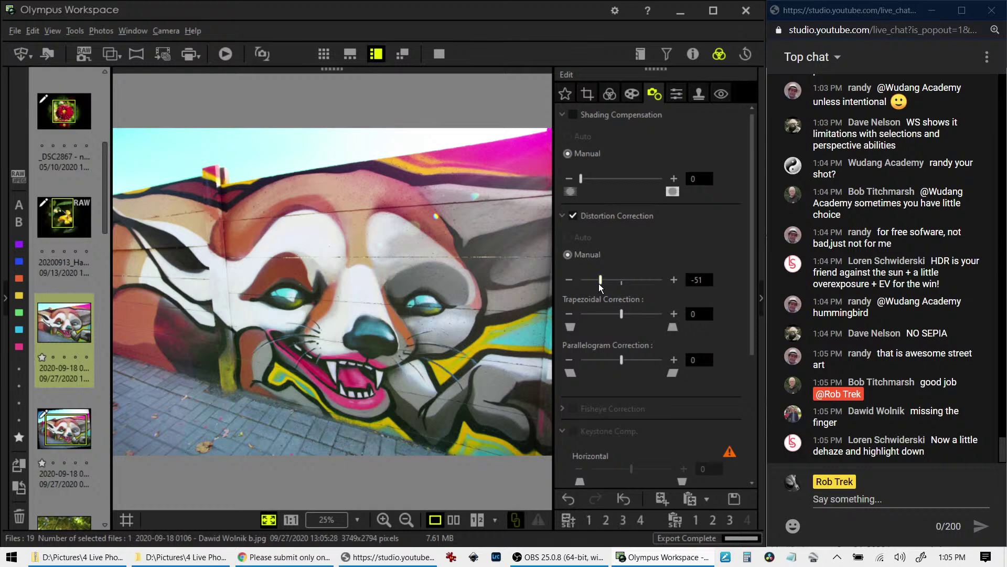
drag(621, 317, 663, 318)
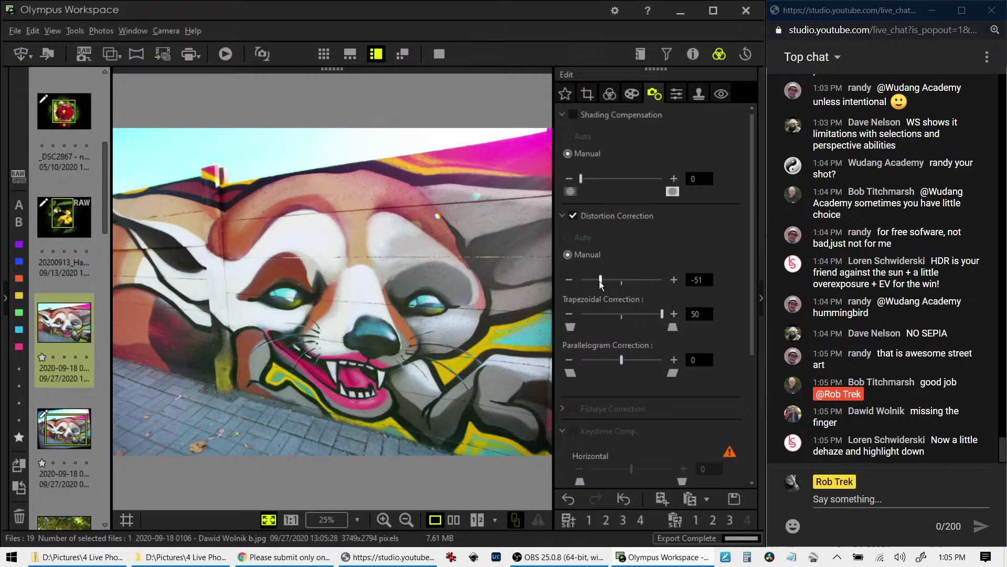
- Straighten the mural copy with a tilt of 3.6 and crop it to about 3185 x 2360 pixels
click(587, 92)
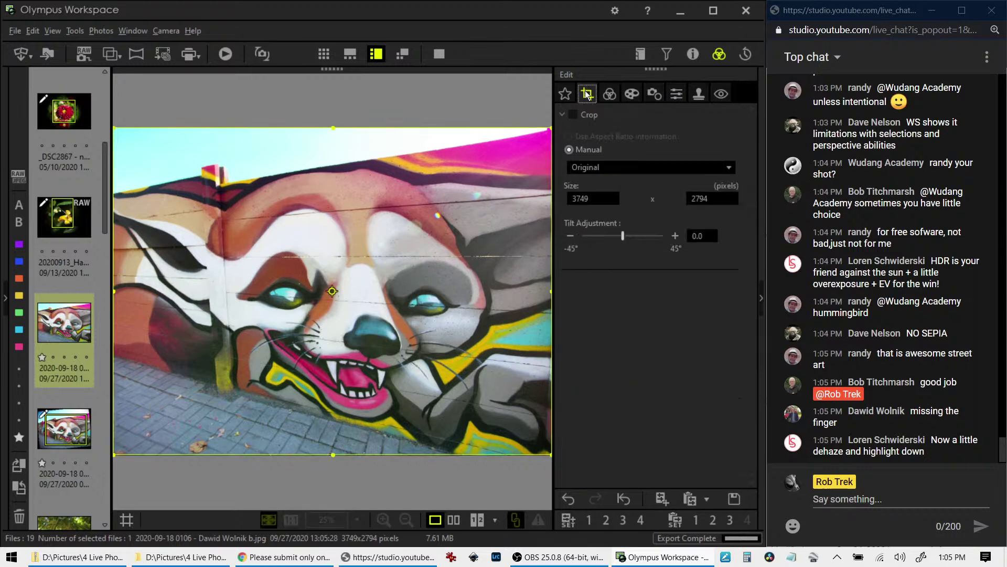
drag(624, 236, 628, 239)
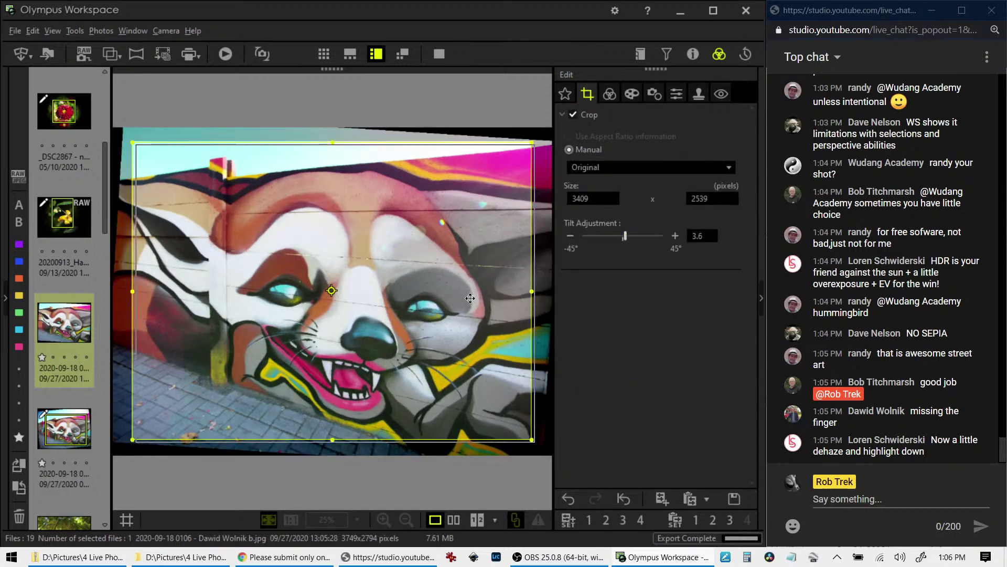
drag(142, 149, 169, 169)
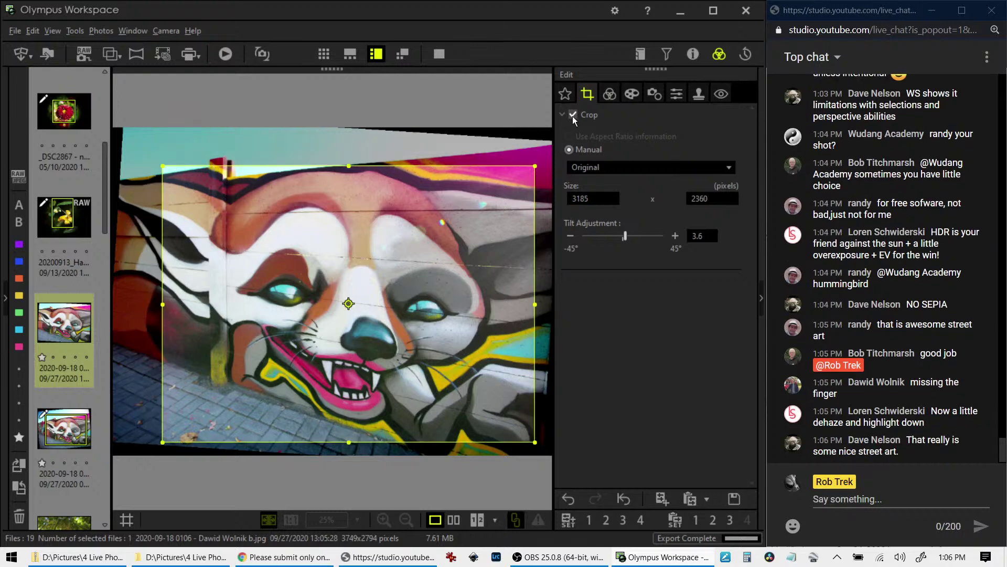
click(604, 97)
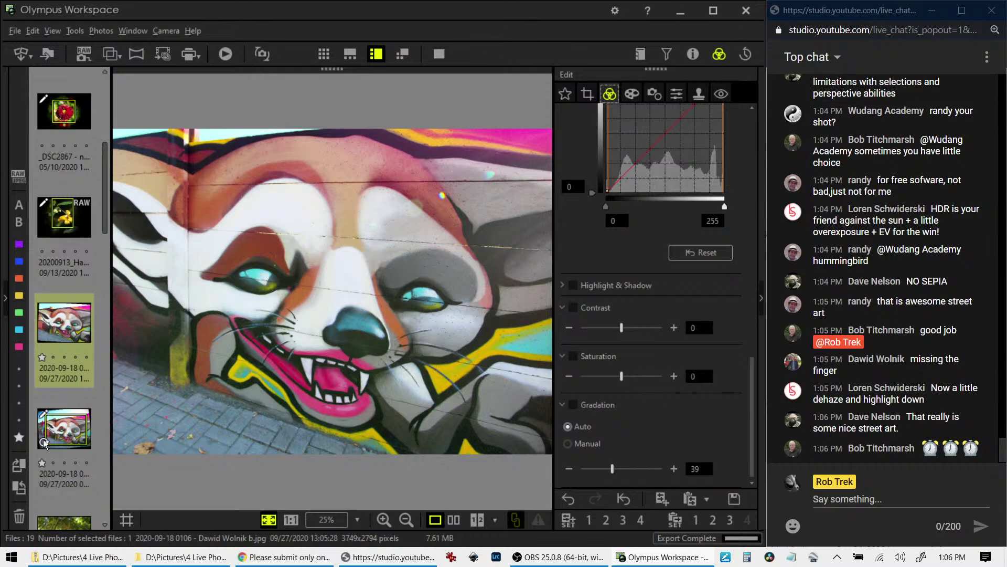
- Open the photo Bamboo - Wudang Academy.jpg for editing and view its available art filters
scroll(63, 315, down, 5)
click(58, 370)
click(75, 285)
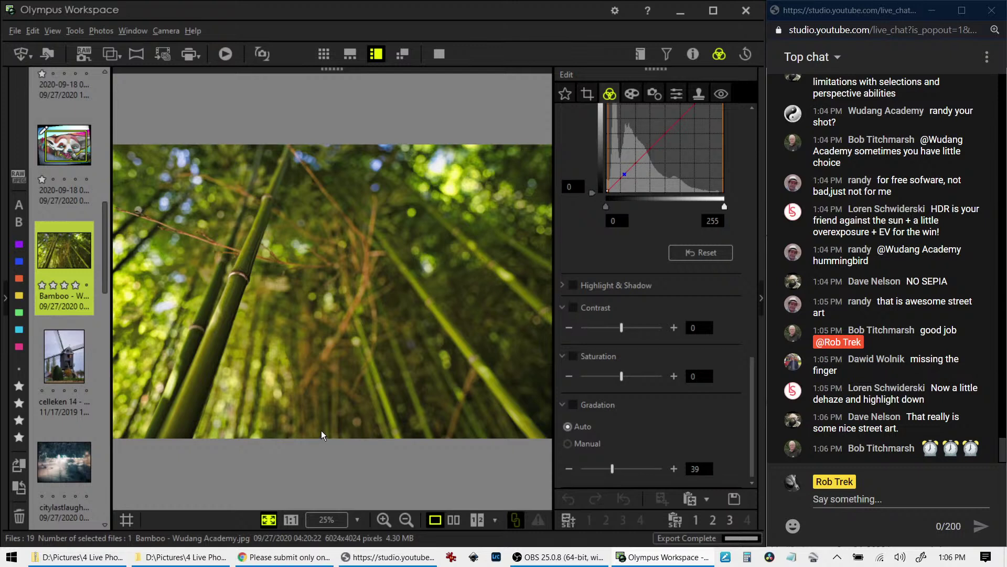
click(633, 97)
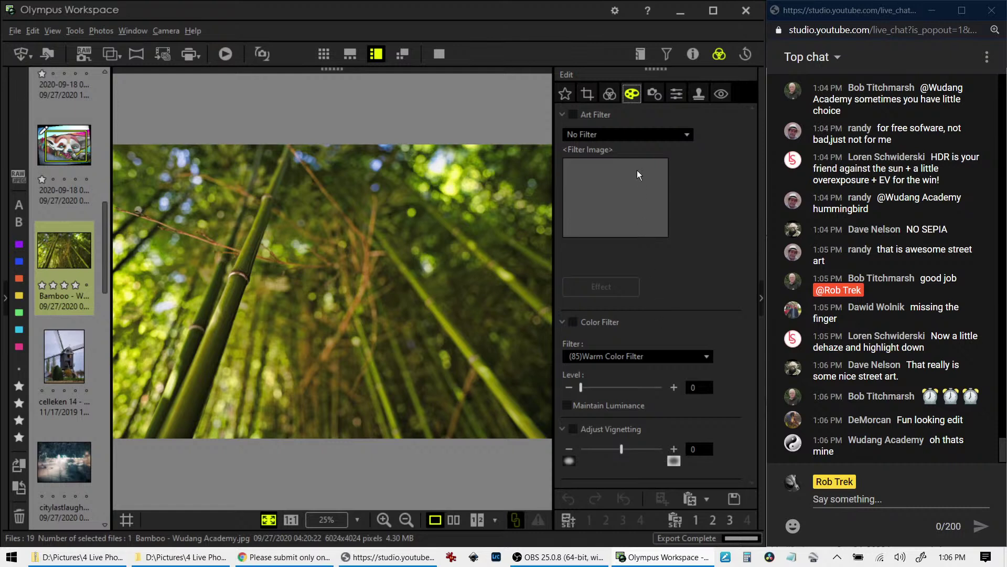
click(601, 133)
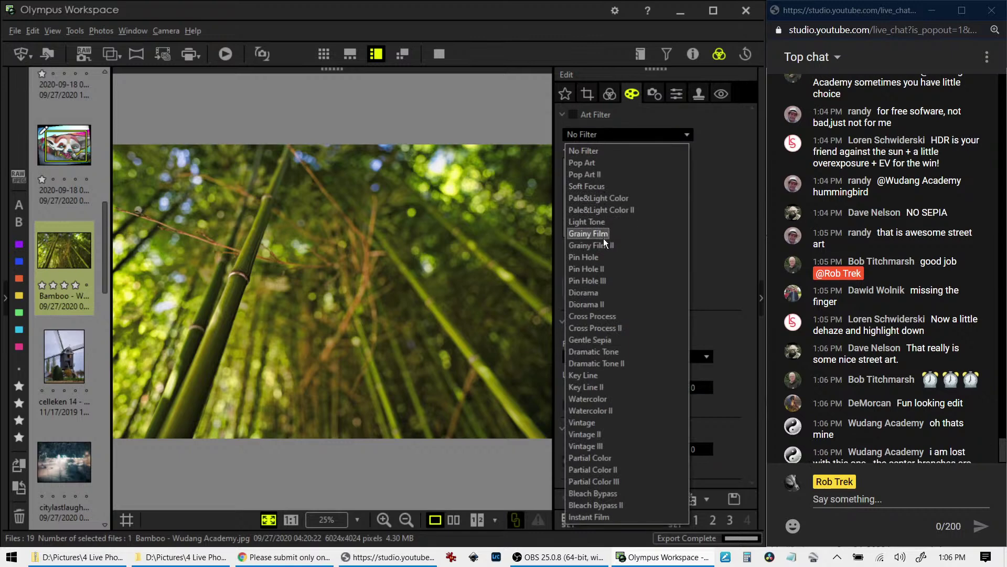
- Convert the bamboo photo to black and white with the Monochrome picture mode
click(605, 96)
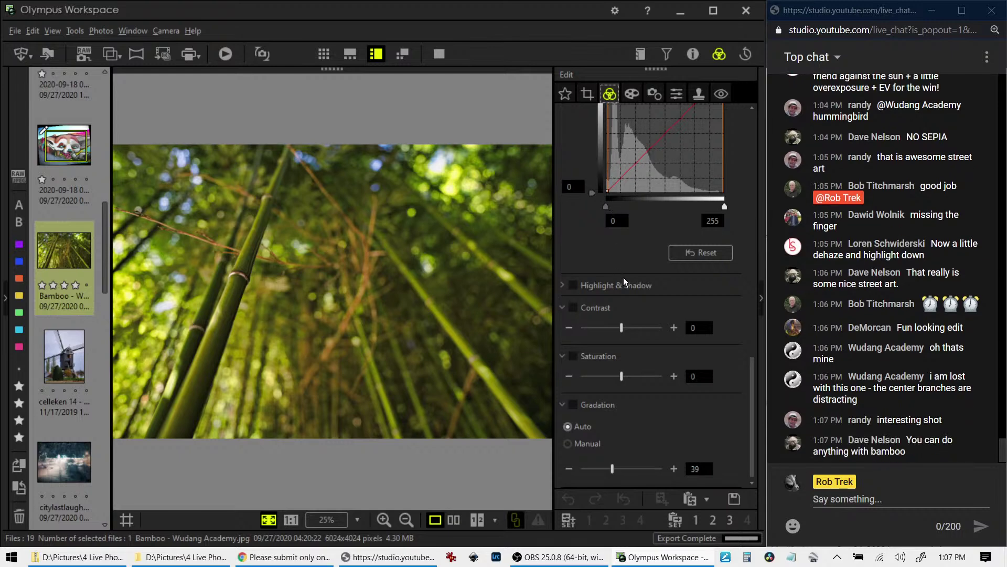
scroll(627, 279, up, 10)
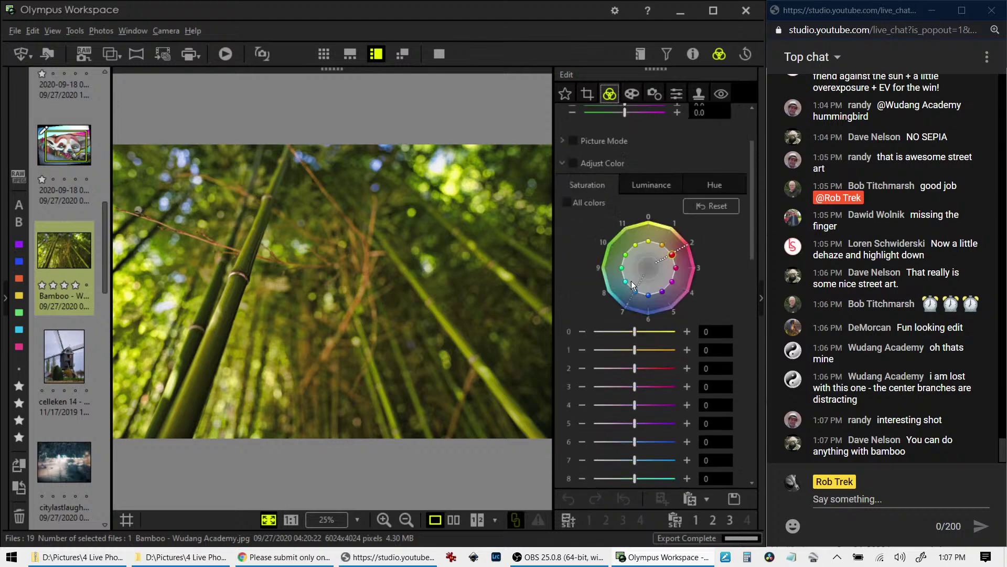
scroll(631, 282, up, 3)
click(568, 242)
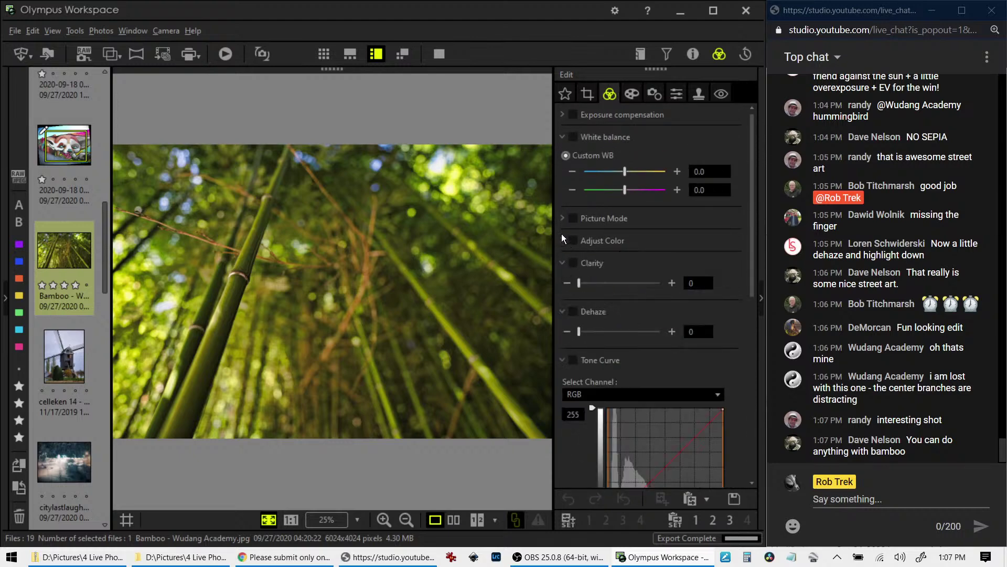
click(562, 217)
click(595, 239)
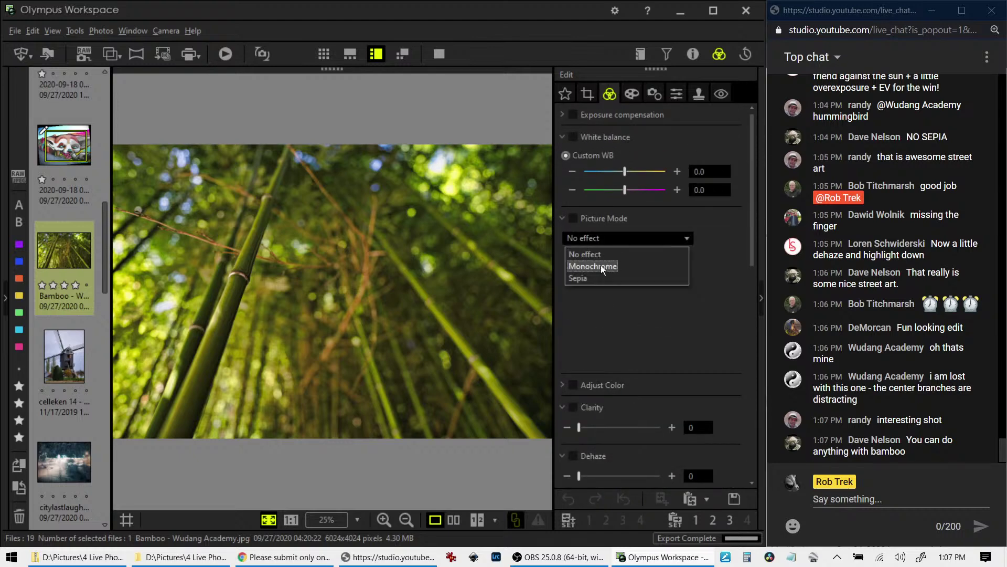
click(600, 263)
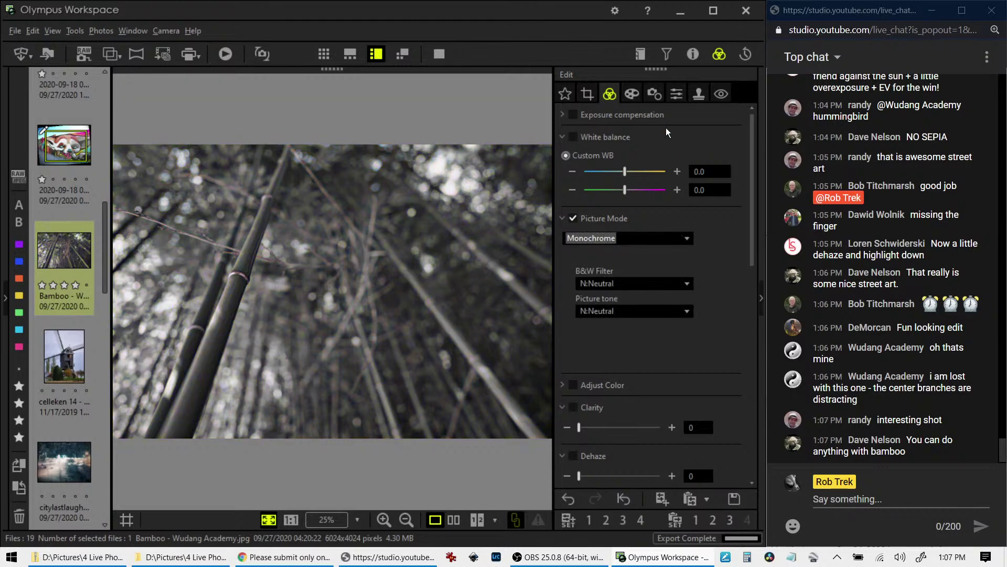
click(633, 95)
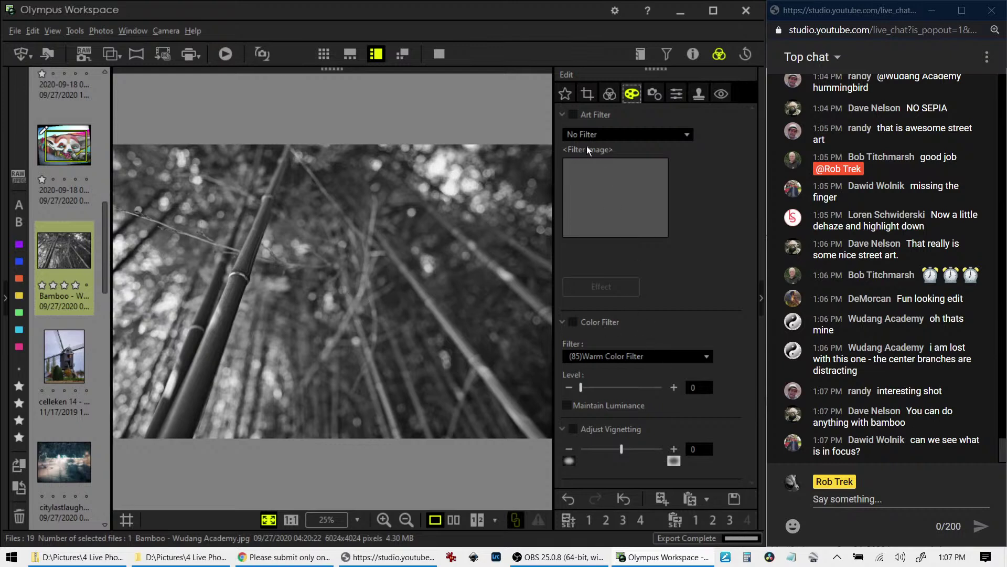
click(608, 97)
scroll(647, 351, down, 5)
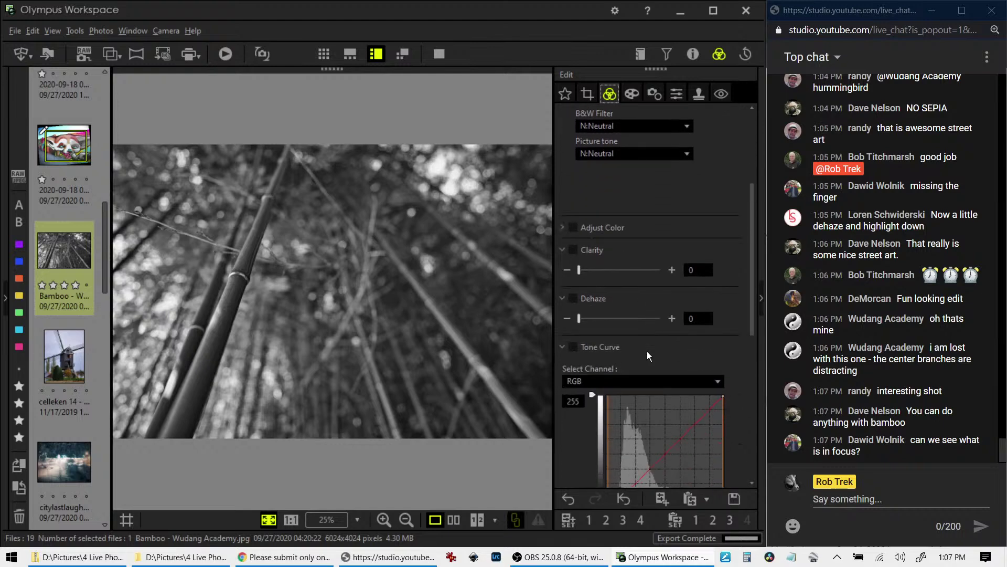
scroll(647, 351, down, 3)
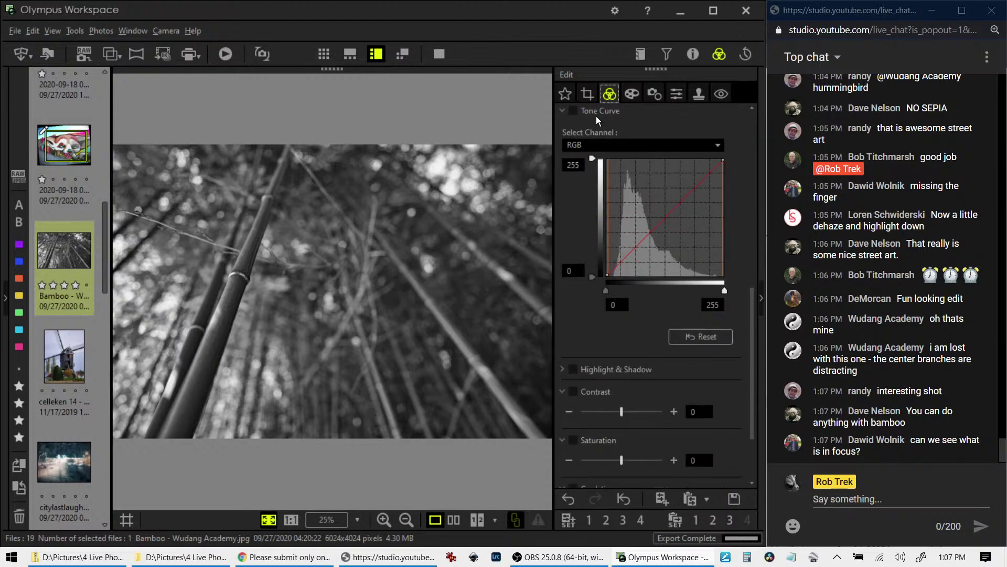
- Tilt the bamboo photo by 6.5 and crop it at a 4:3 ratio to about 4587 x 3439 pixels
click(588, 95)
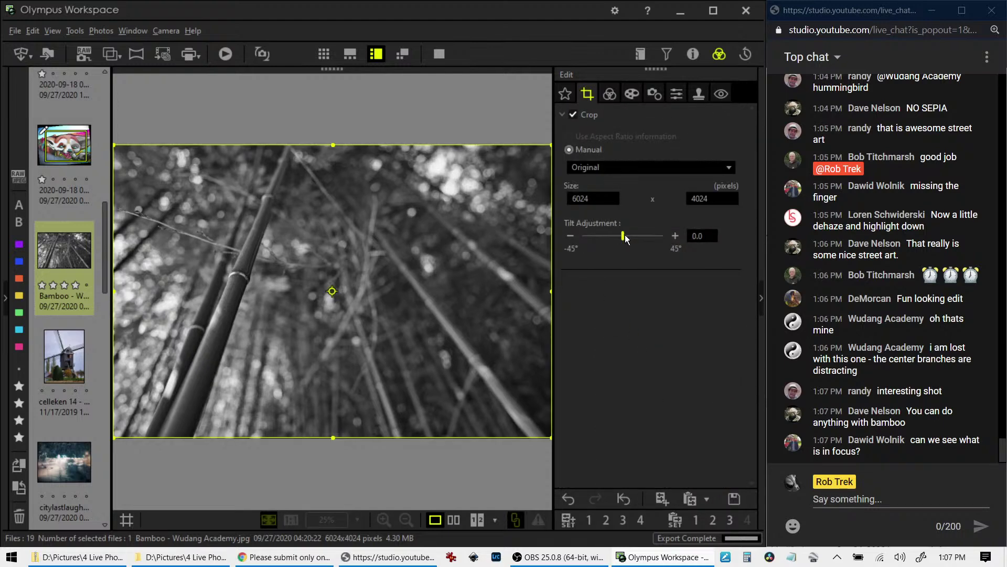
drag(623, 236, 631, 240)
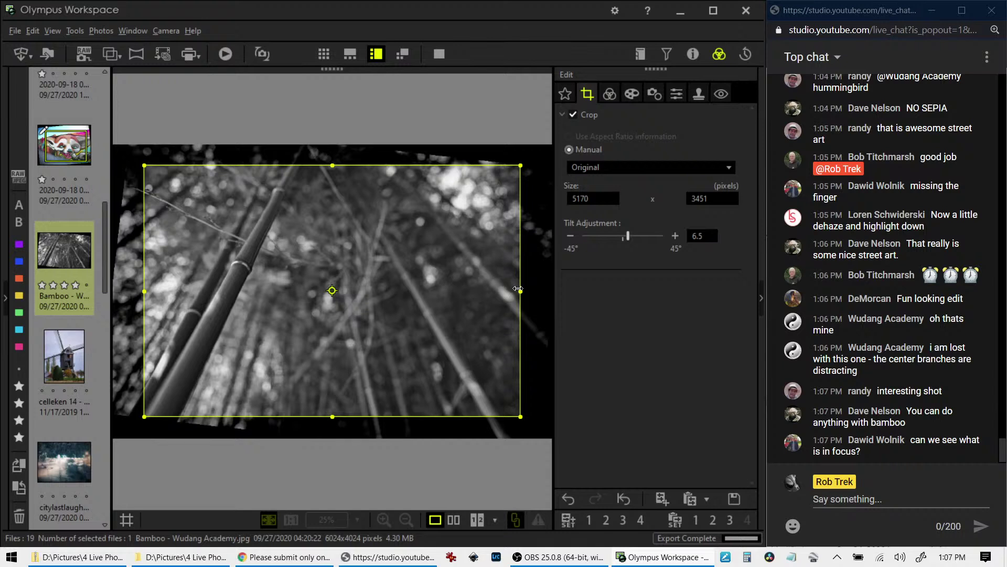
drag(518, 290, 496, 291)
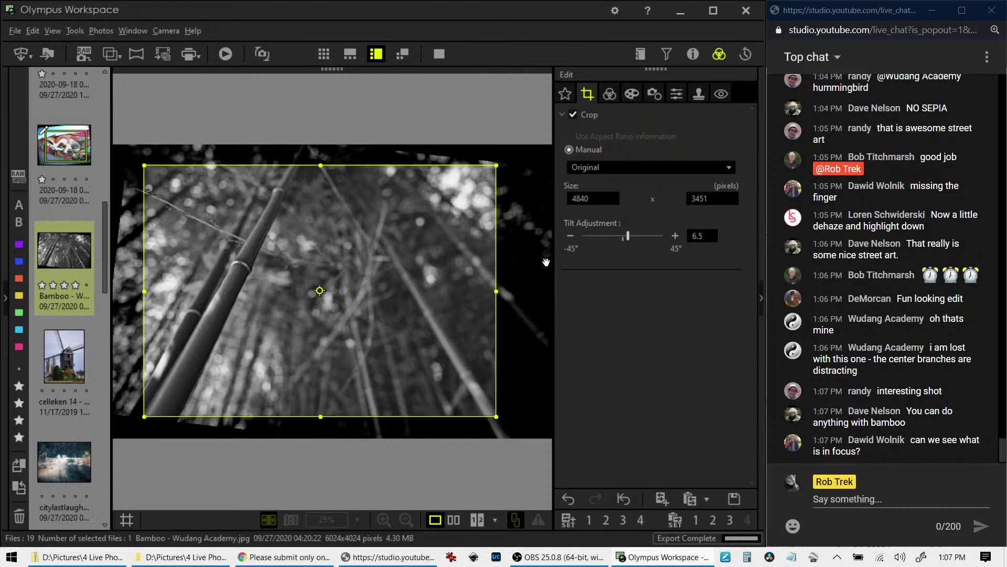
click(594, 172)
click(593, 193)
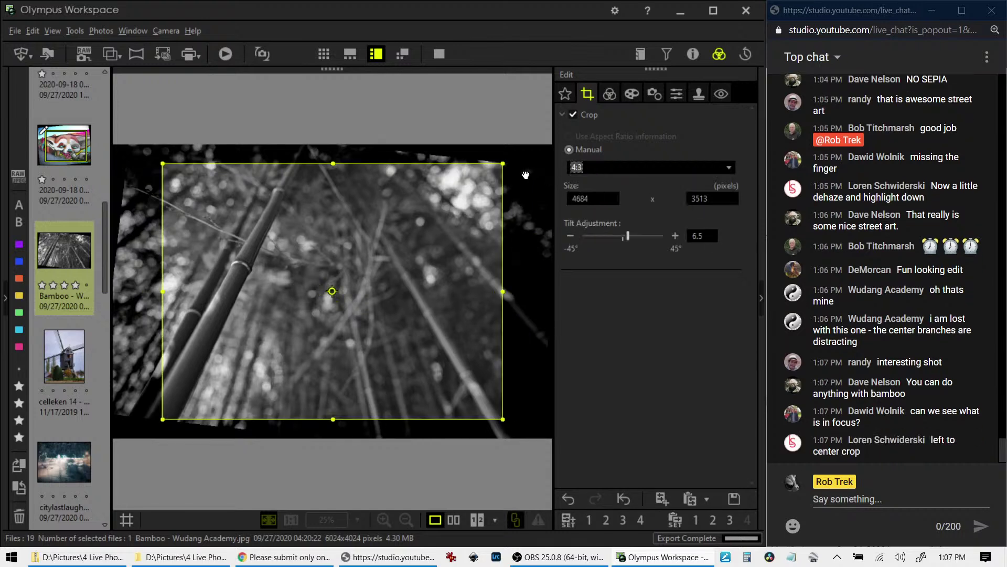
drag(502, 164, 496, 169)
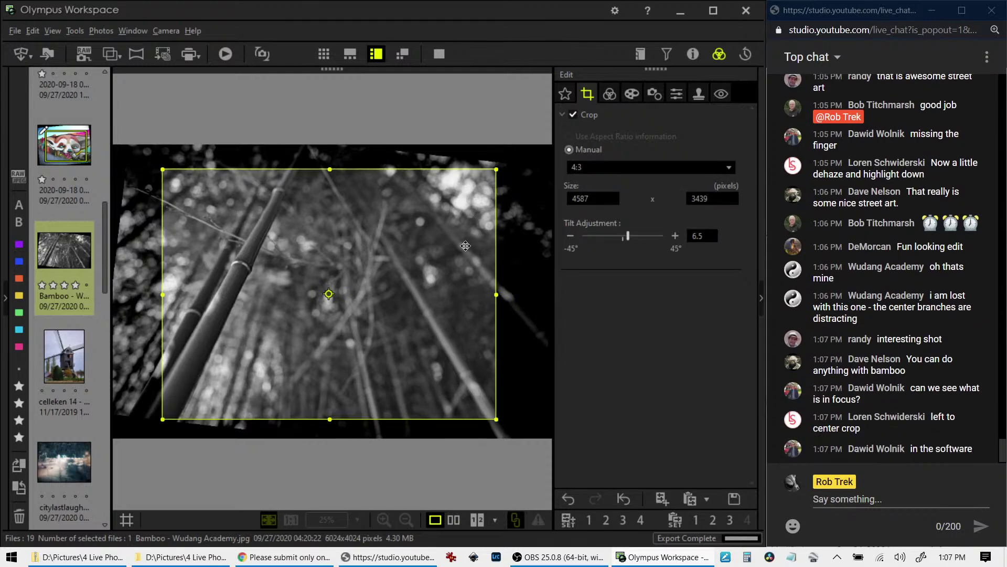
- Set the RGB tone curve's black input to 14, lower the shadows and raise the midtones back near the diagonal
click(609, 94)
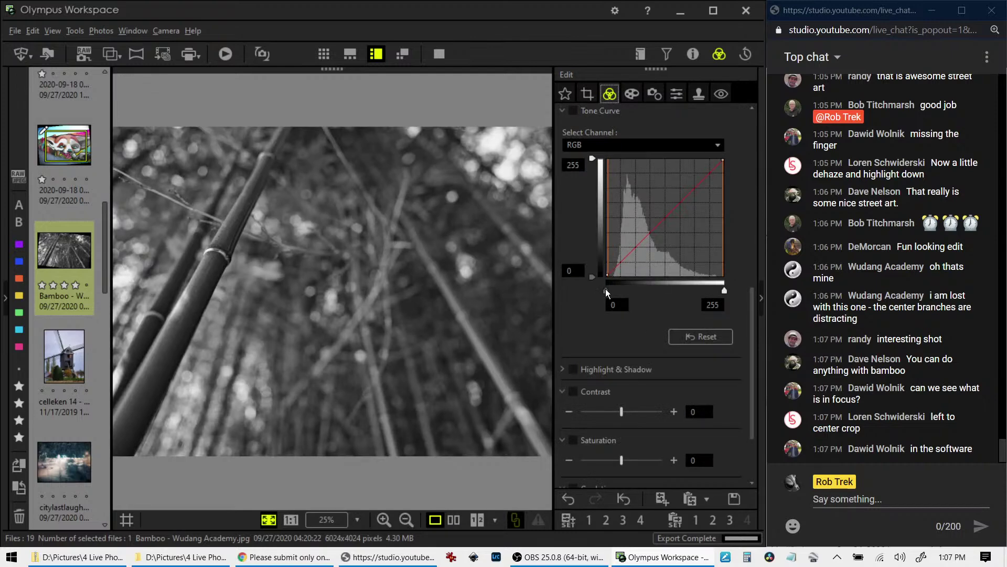
drag(606, 290, 626, 268)
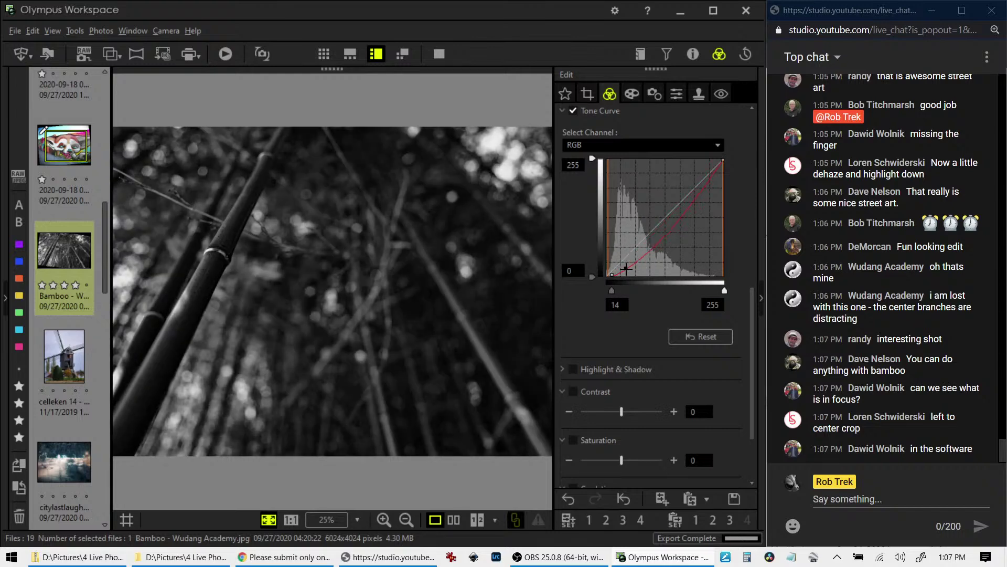
mouse_move(671, 232)
mouse_down()
mouse_move(677, 218)
mouse_move(668, 217)
mouse_up()
- Set the monochrome mode's B&W filter to Green
scroll(662, 144, up, 5)
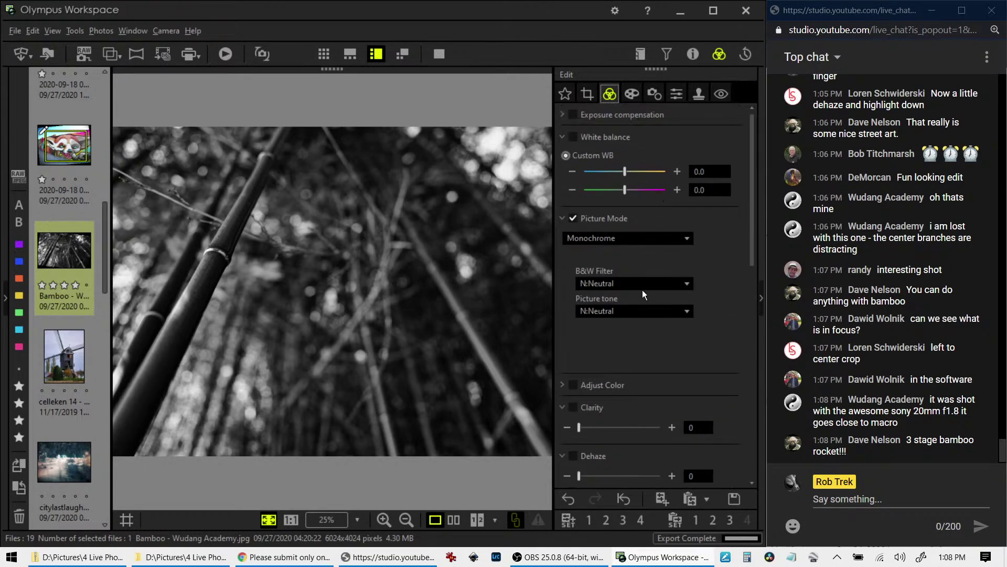
click(643, 285)
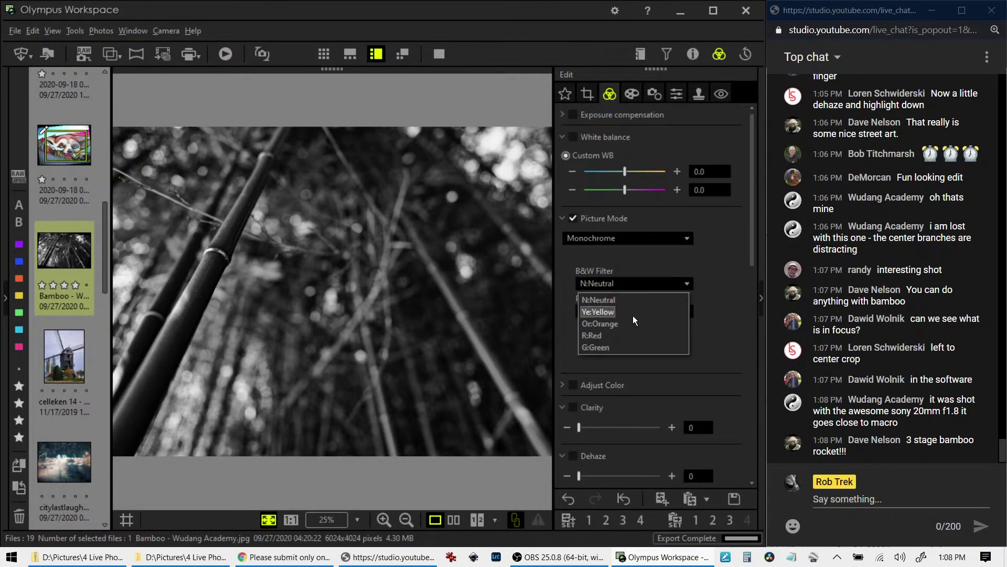
click(627, 346)
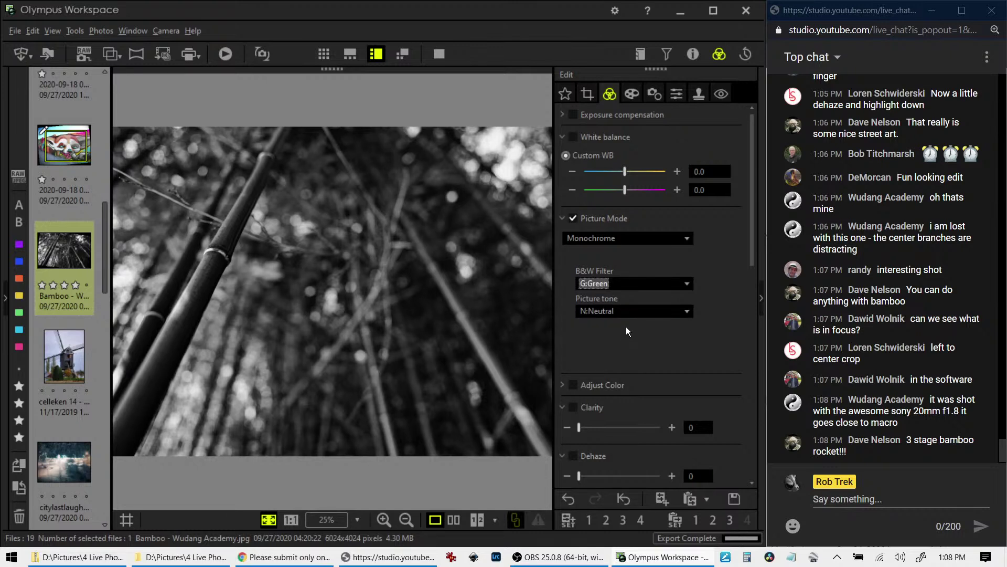
- Return the tone curve's black input to 0, shift the shadow point closer to black and raise the midtone point slightly
scroll(625, 328, down, 5)
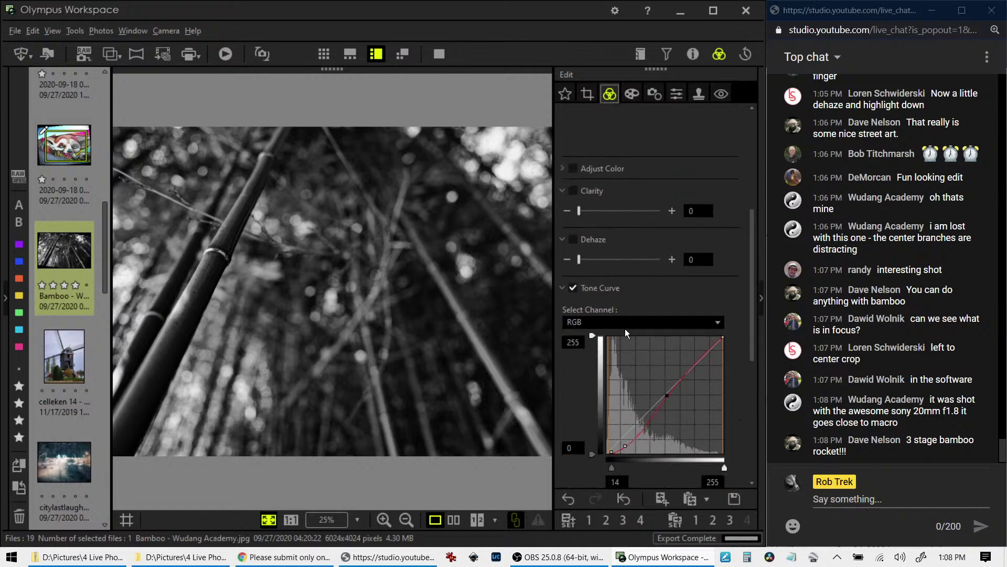
scroll(625, 328, down, 3)
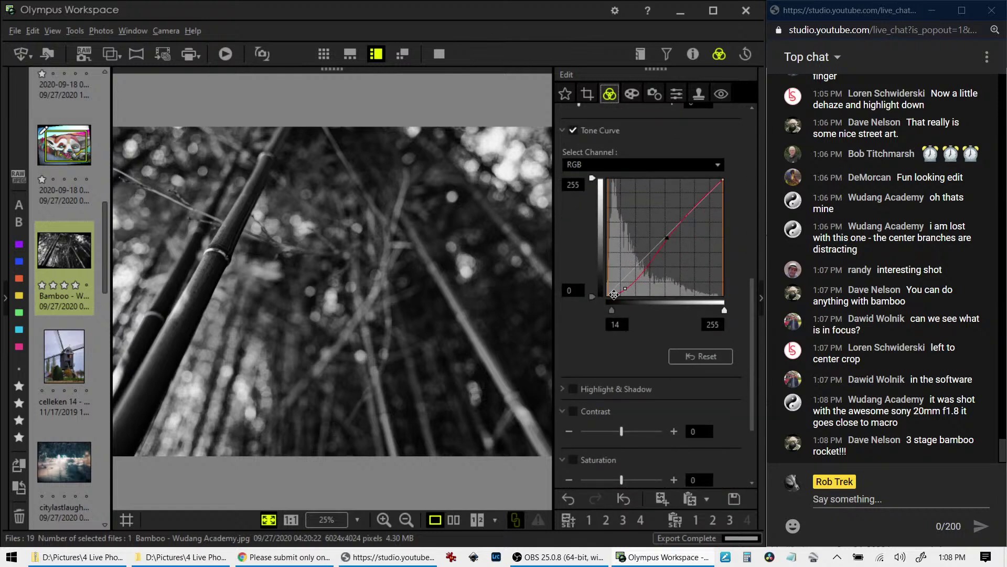
drag(614, 295, 595, 296)
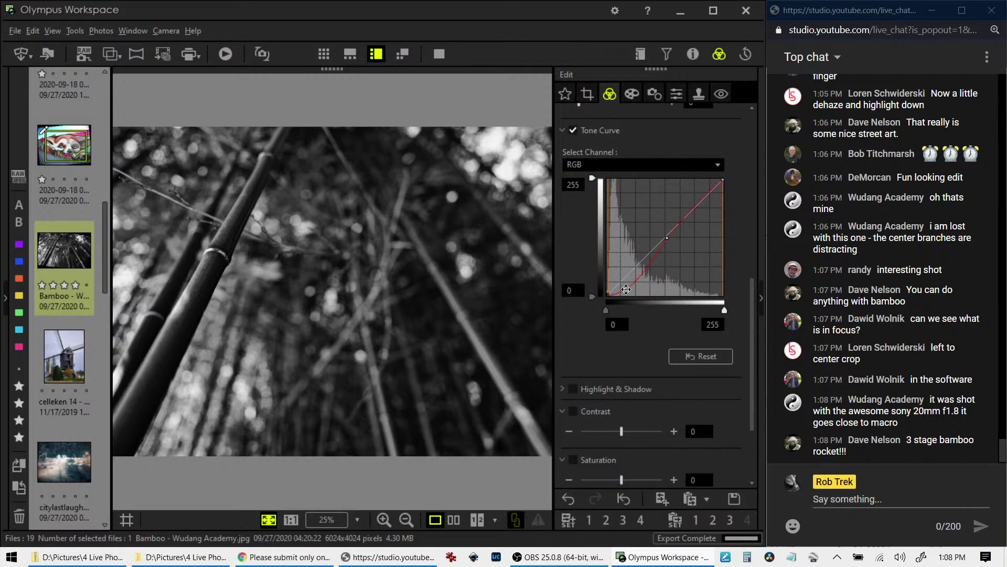
drag(625, 289, 616, 291)
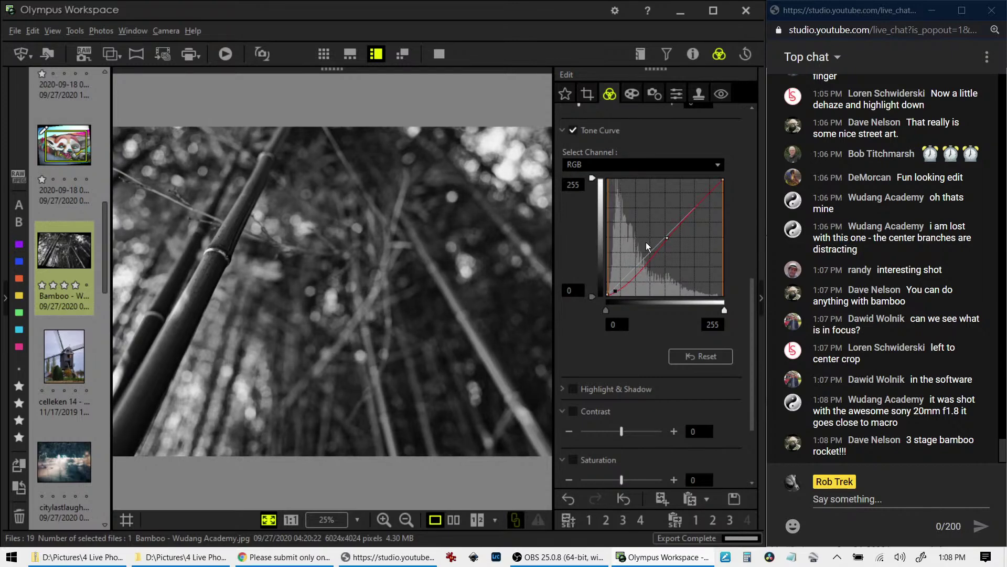
drag(668, 240, 671, 231)
- Darken the bamboo photo's corners with a negative vignetting adjustment
click(632, 94)
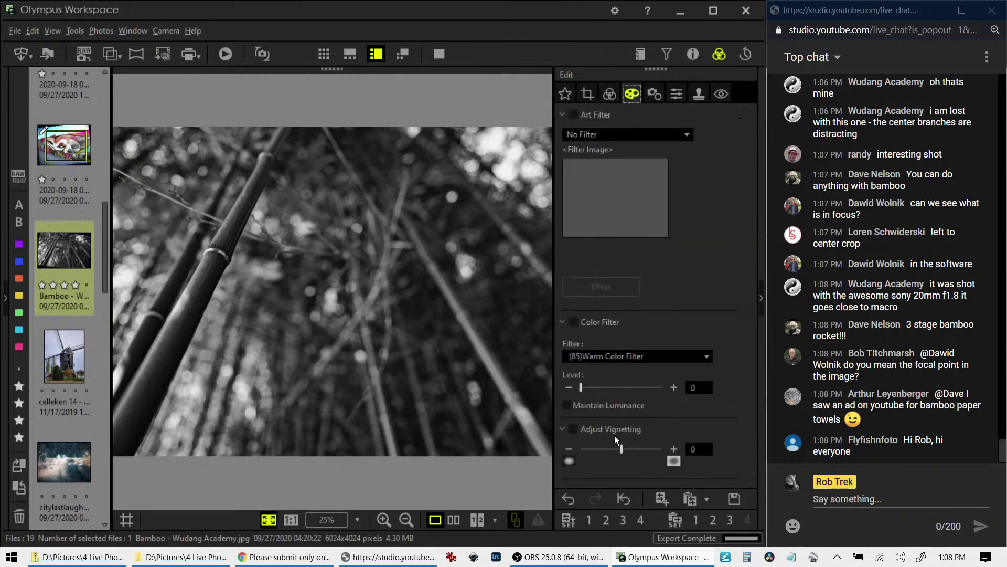
drag(621, 449, 597, 448)
- Set Dehaze to 100 and add a small amount of Clarity to the bamboo photo
click(608, 94)
scroll(660, 395, down, 2)
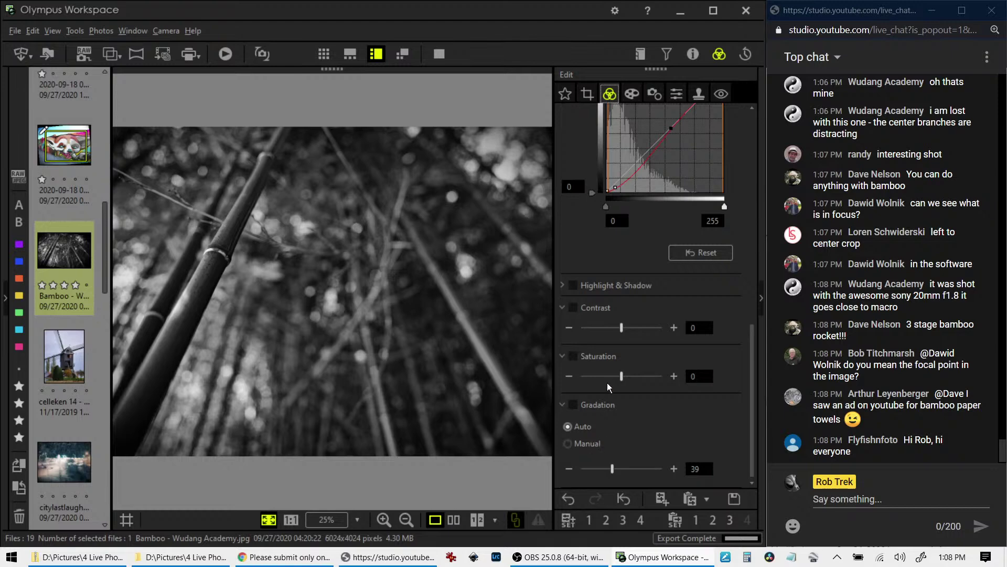
scroll(629, 335, up, 5)
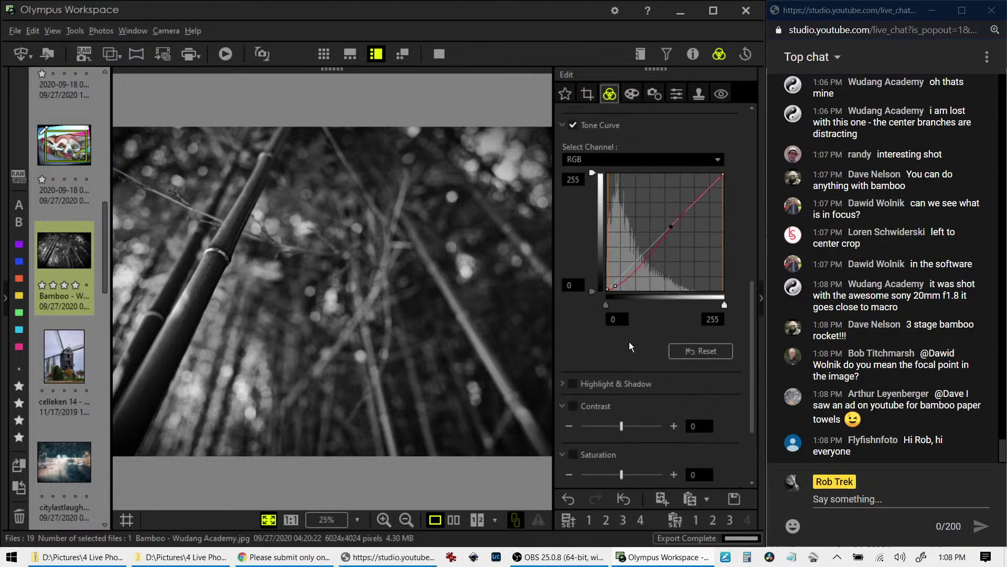
scroll(637, 293, up, 3)
drag(580, 254, 677, 259)
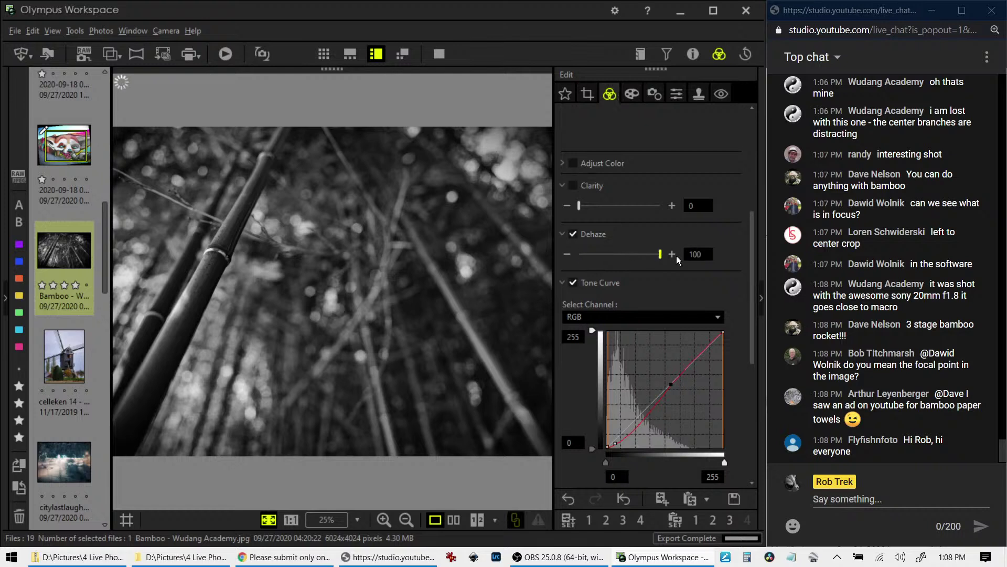
drag(584, 203, 594, 204)
- Enable the Clone Stamp Tool for the bamboo photo with size 175 and blur 86
click(702, 95)
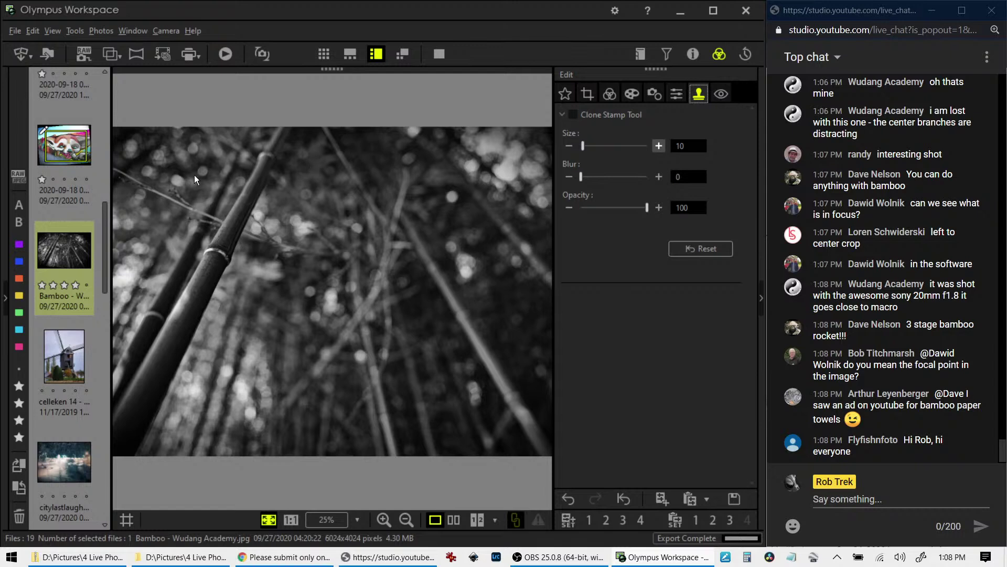
click(579, 116)
drag(583, 146, 626, 146)
drag(581, 177, 639, 180)
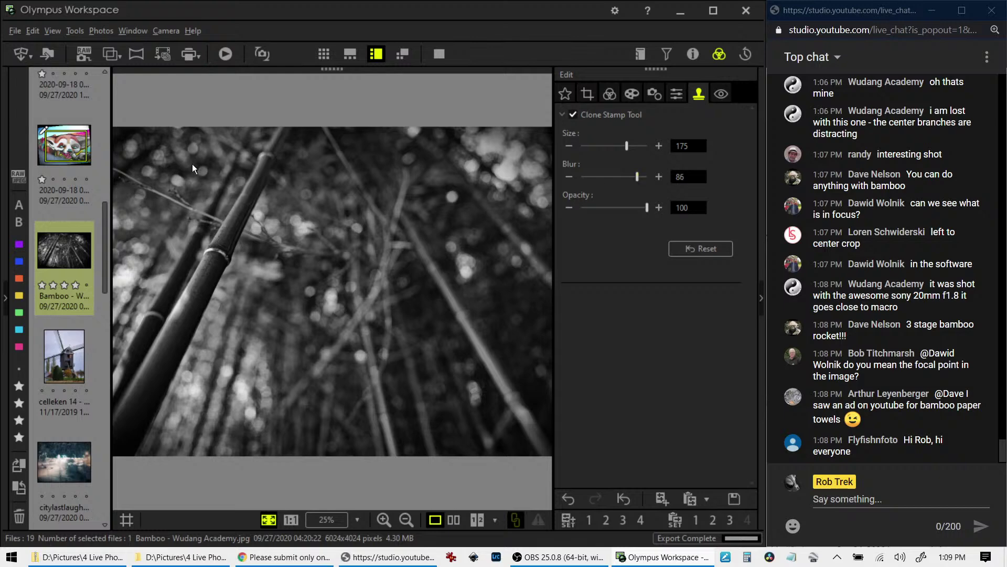
click(524, 313)
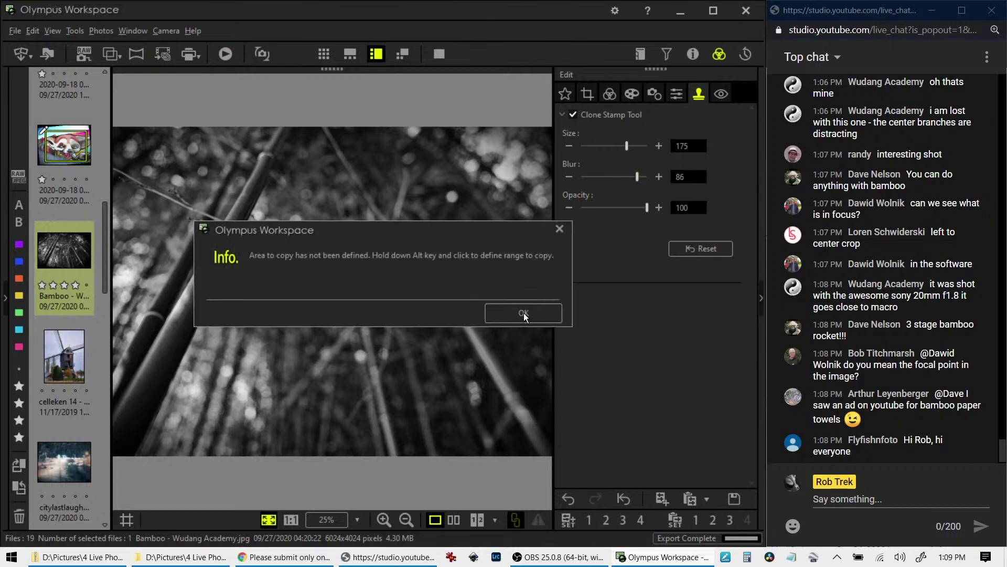
key(Return)
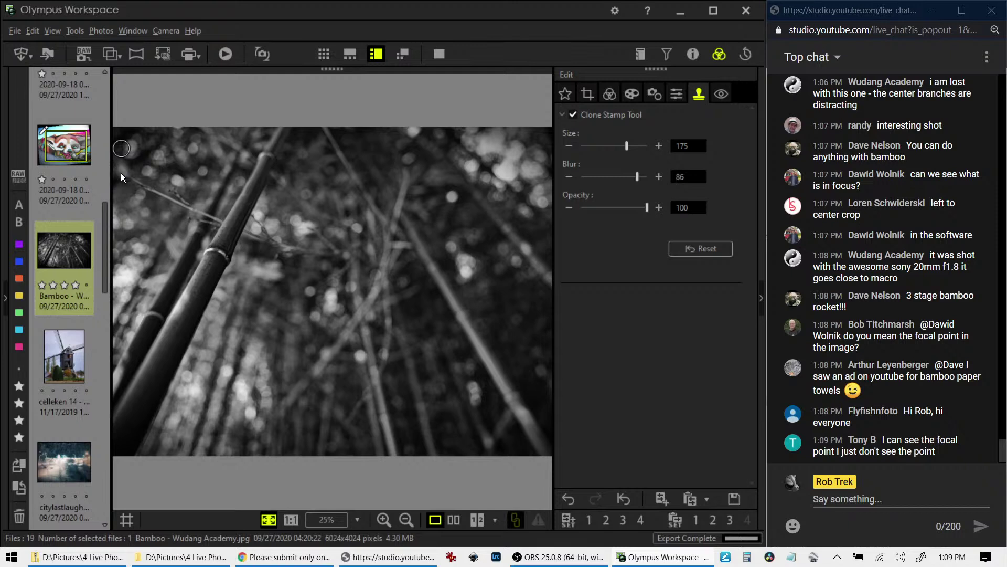
- Enlarge the clone stamp to 250, clone out the thin branch beside the main bamboo stalk and check the retouching full screen
click(635, 150)
click(127, 150)
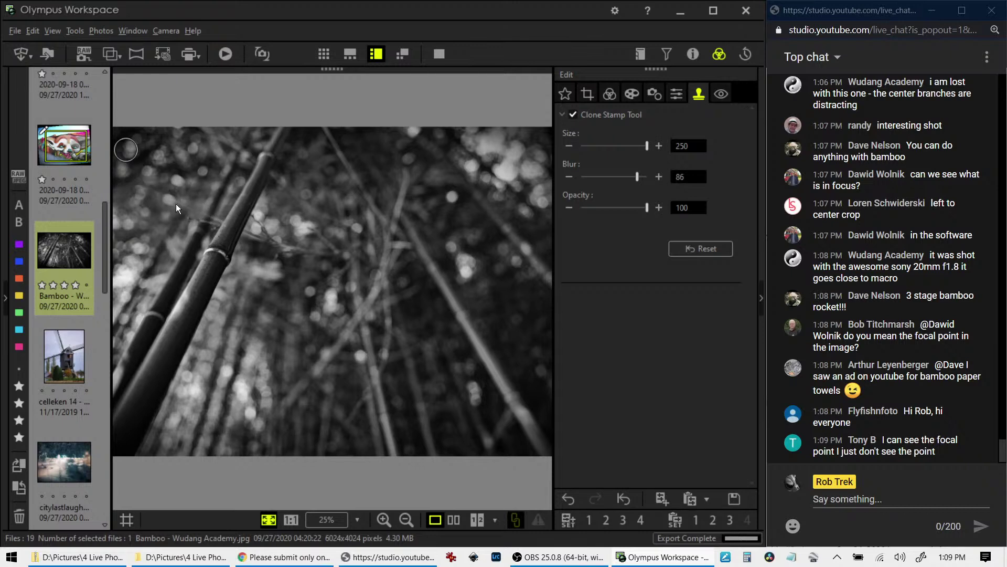
click(296, 208)
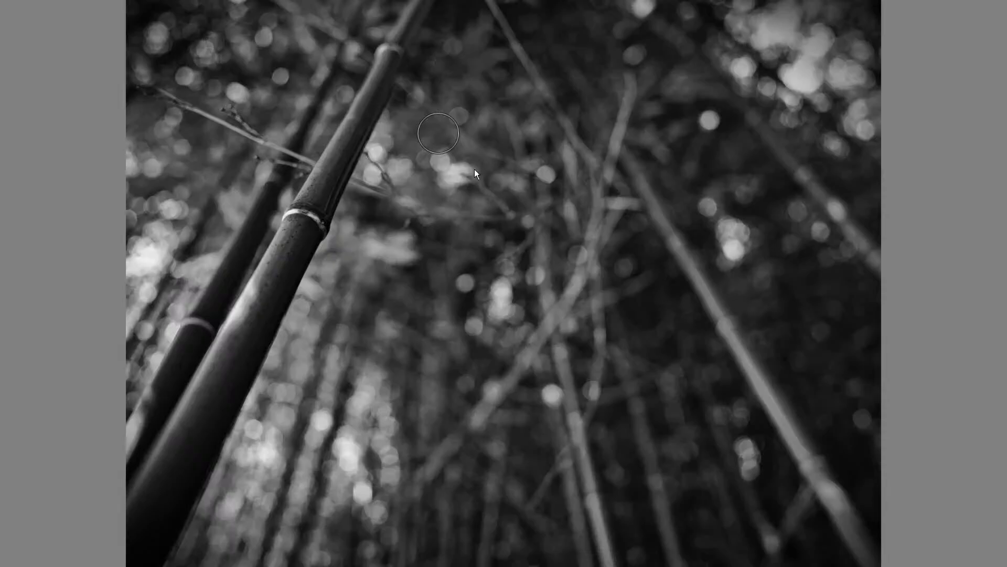
key(Escape)
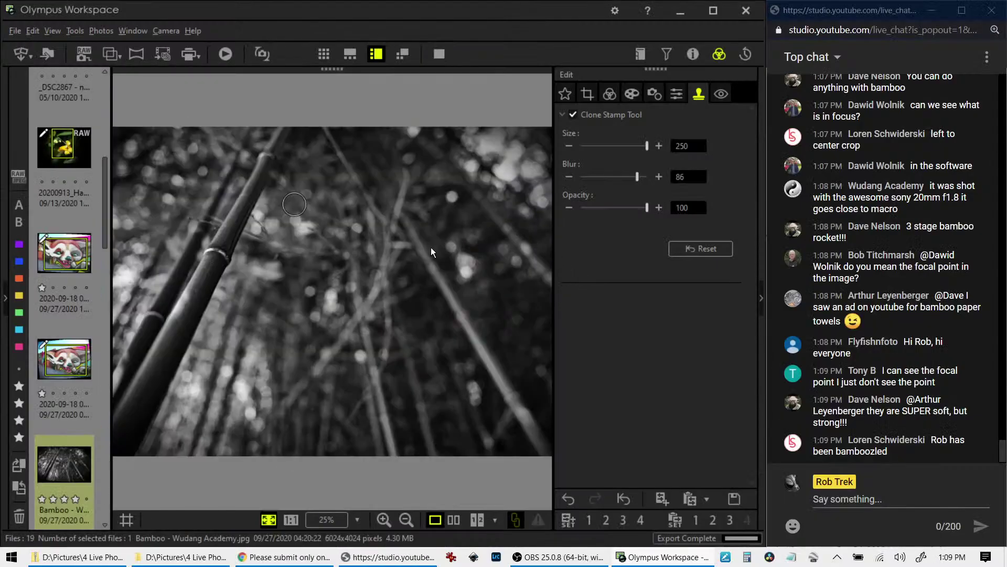
- Raise the bamboo photo's Clarity to 91
click(631, 94)
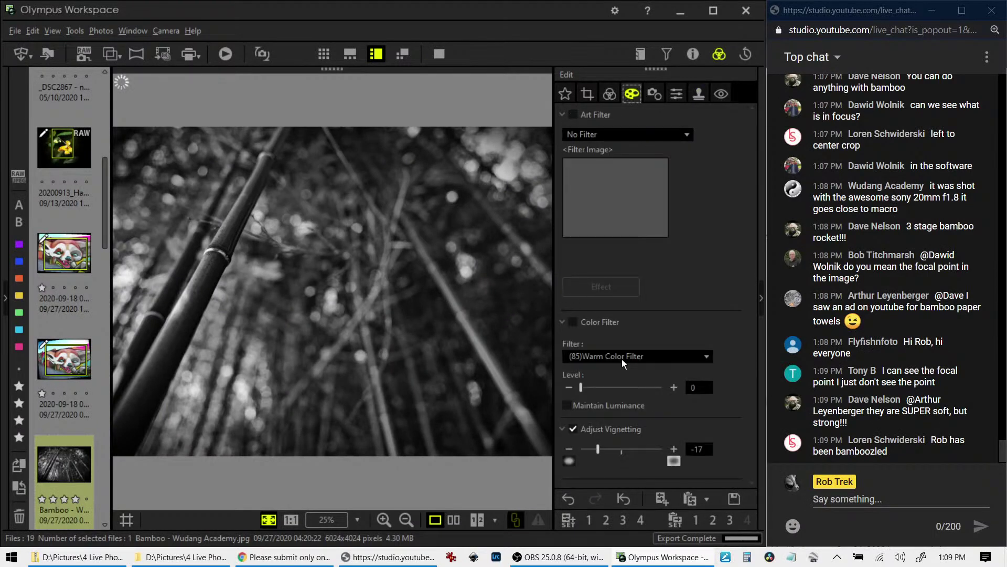
click(614, 96)
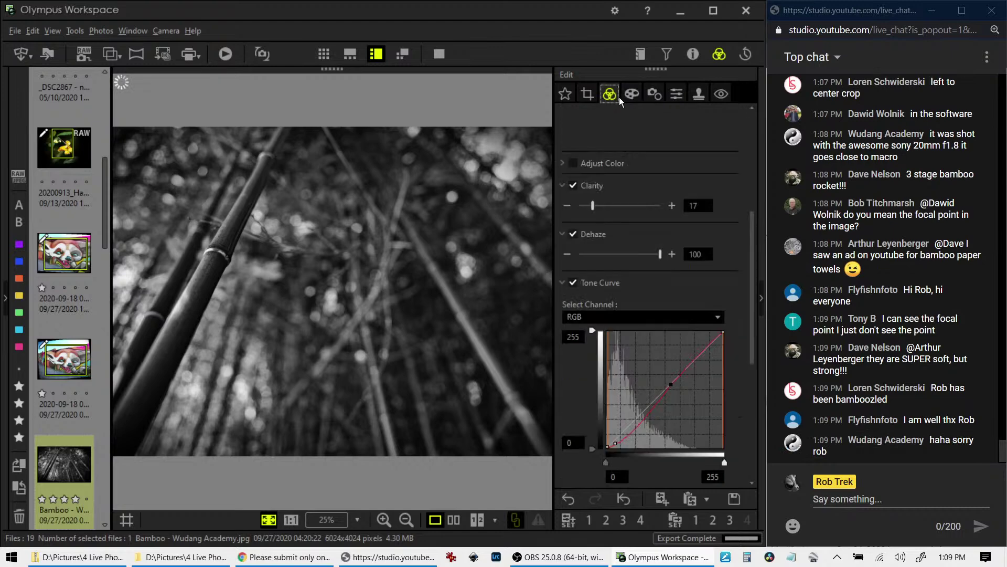
scroll(737, 287, down, 2)
scroll(740, 290, up, 2)
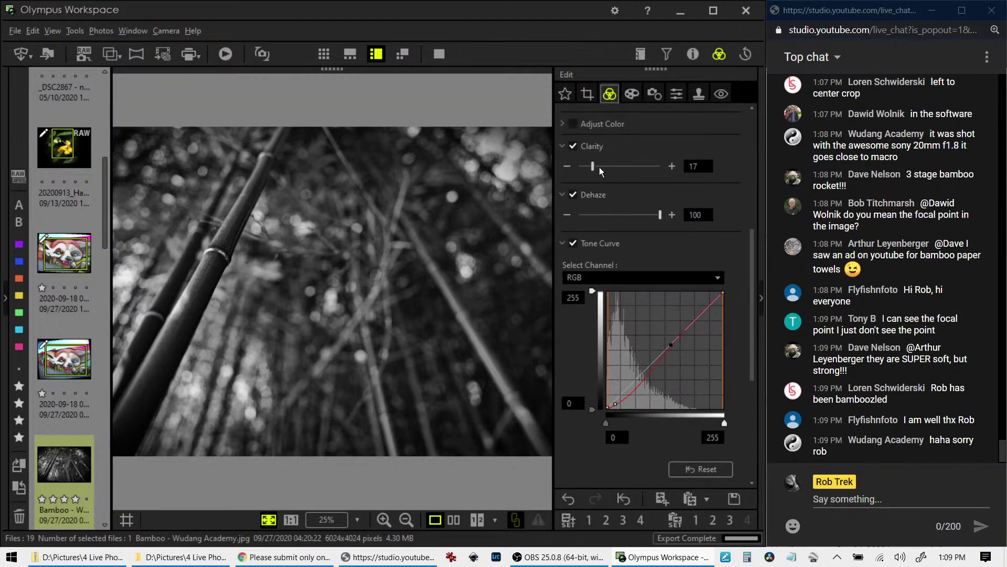
drag(596, 165, 636, 165)
click(669, 98)
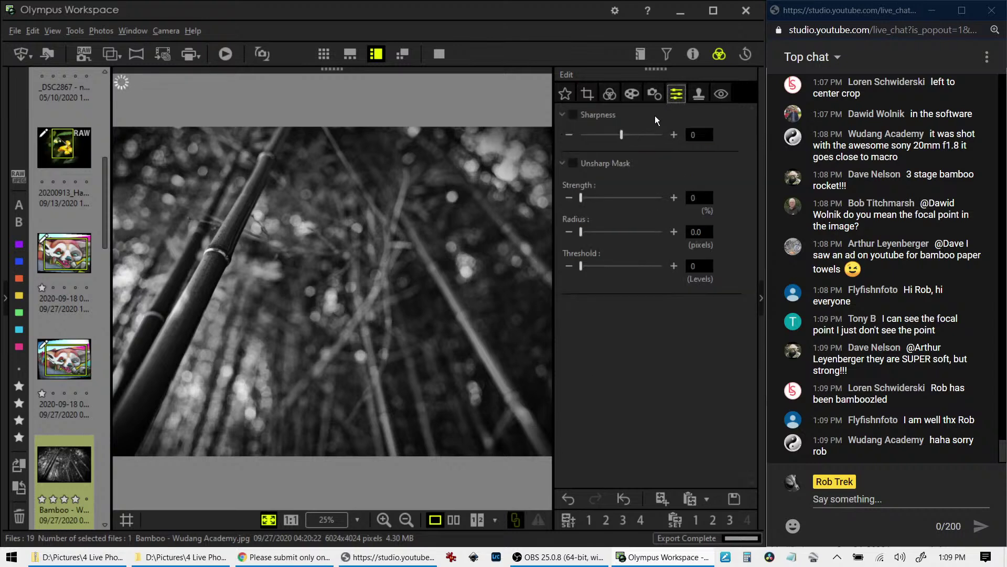
click(616, 92)
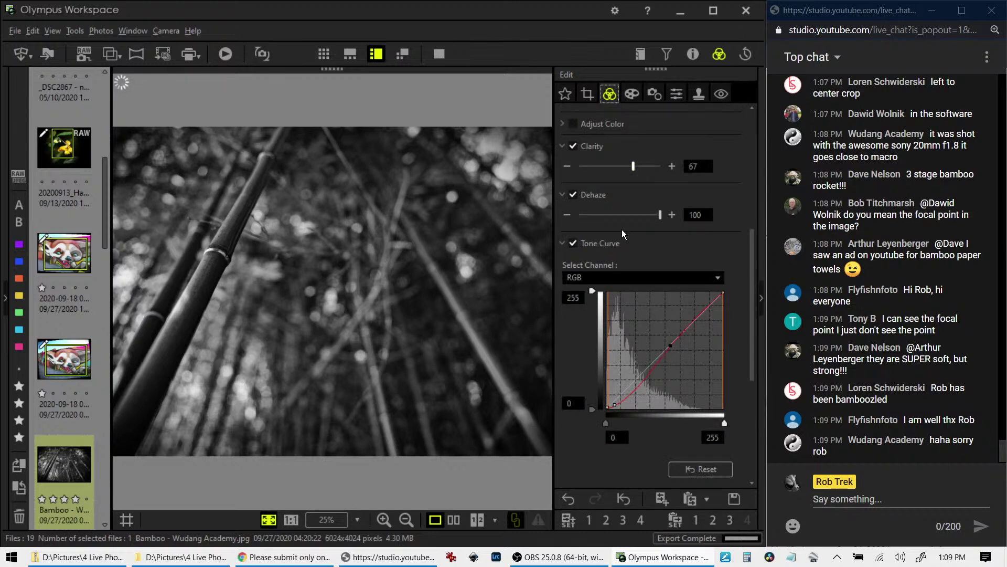
drag(634, 165, 653, 167)
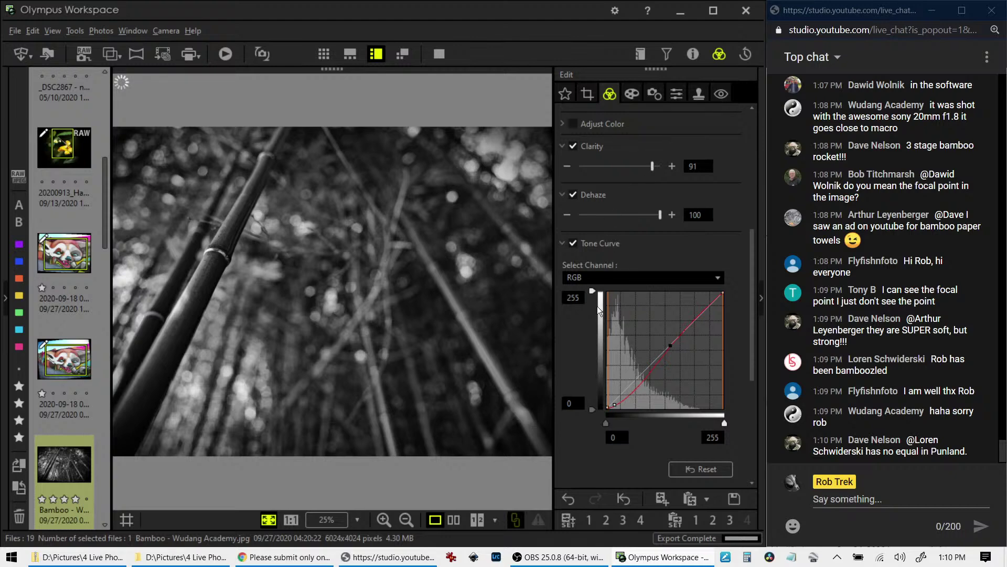
- Switch the bamboo photo's Gradation to Manual and set it to 44
scroll(598, 404, down, 4)
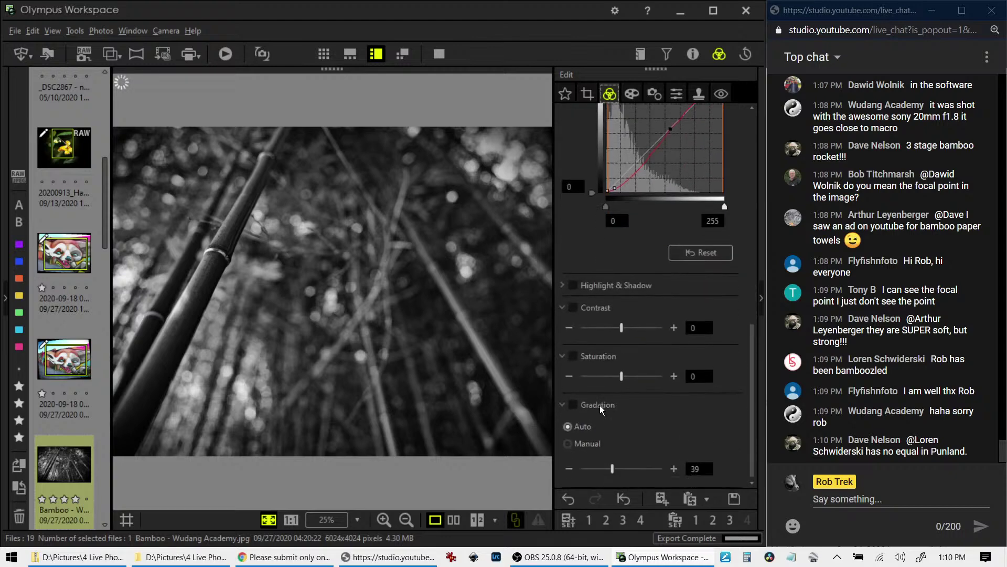
click(596, 446)
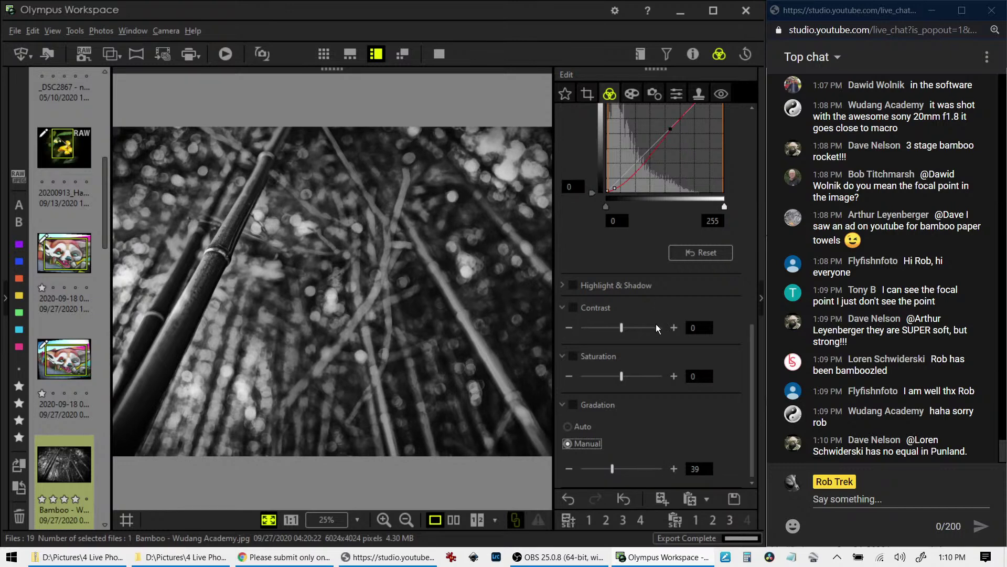
scroll(656, 323, up, 1)
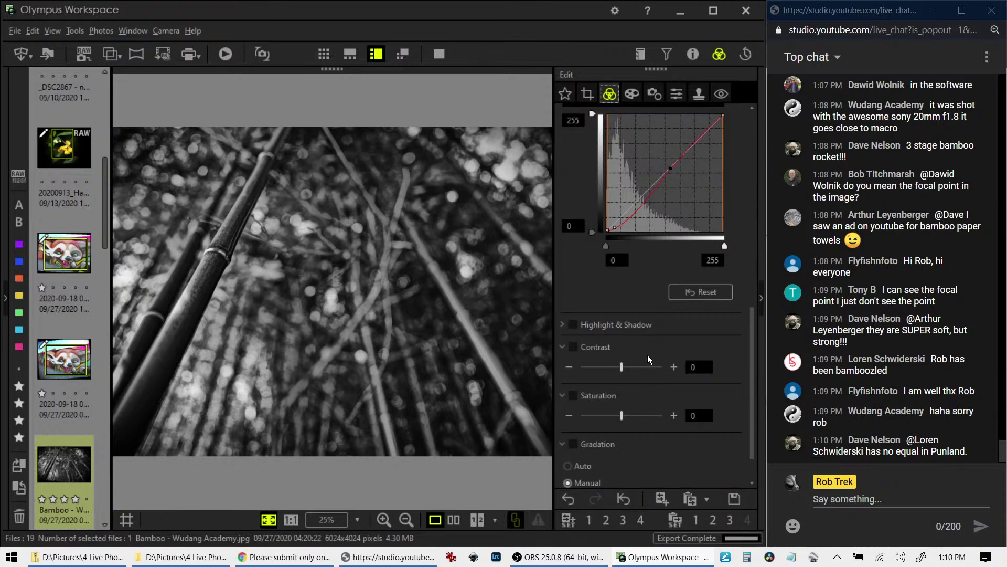
scroll(621, 414, down, 1)
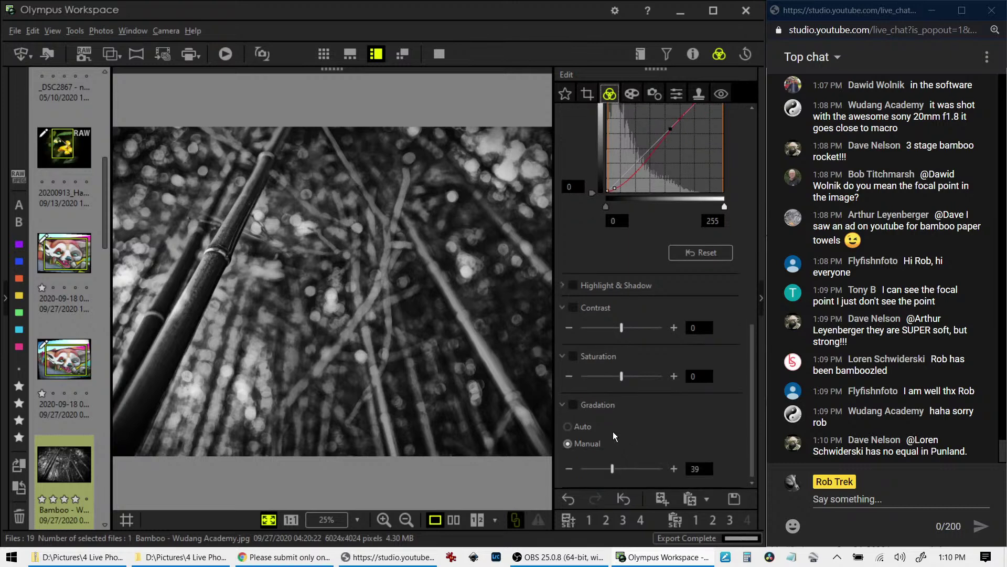
drag(614, 468, 620, 468)
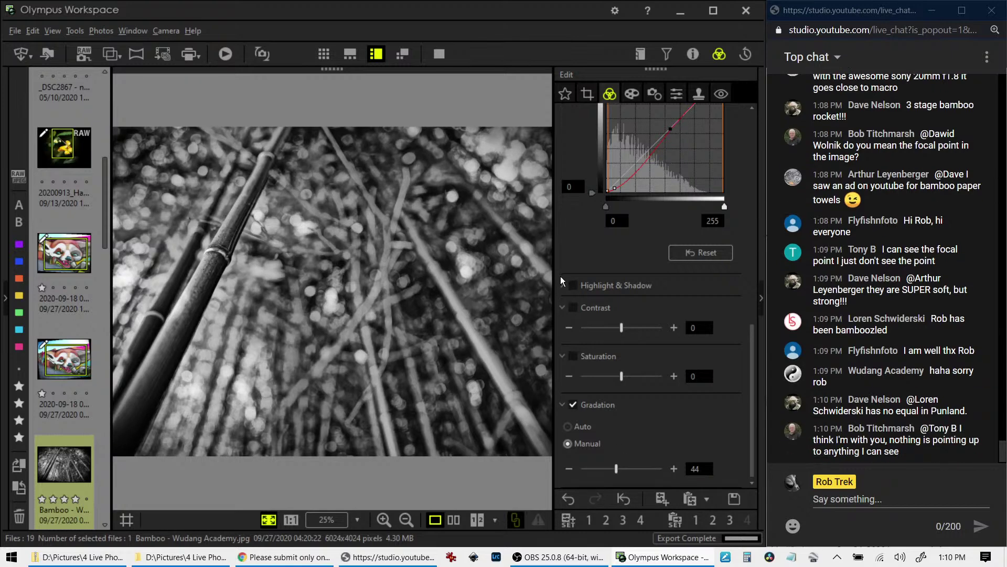
- Reduce the bamboo photo's Clarity to 74
scroll(590, 259, up, 6)
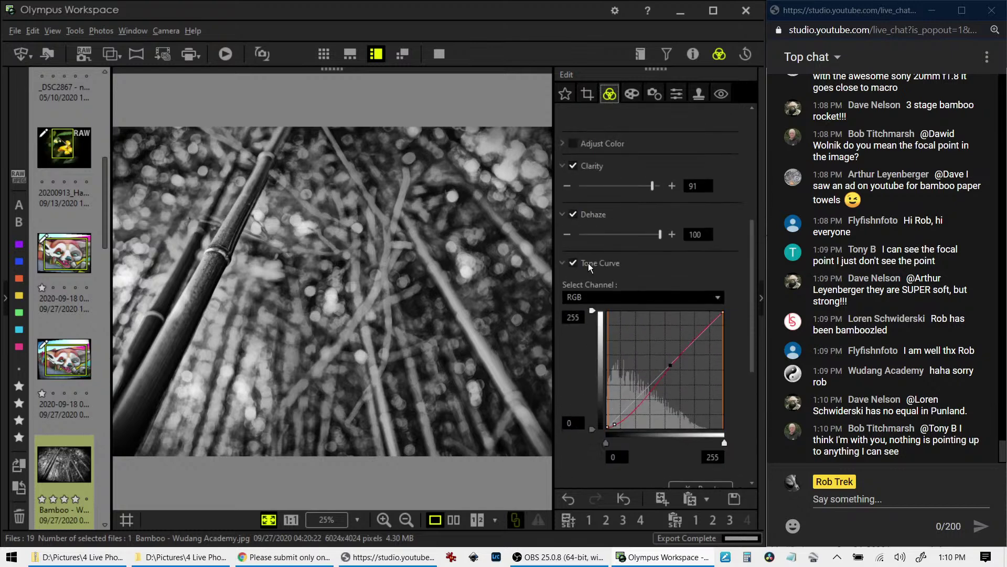
drag(653, 285, 638, 285)
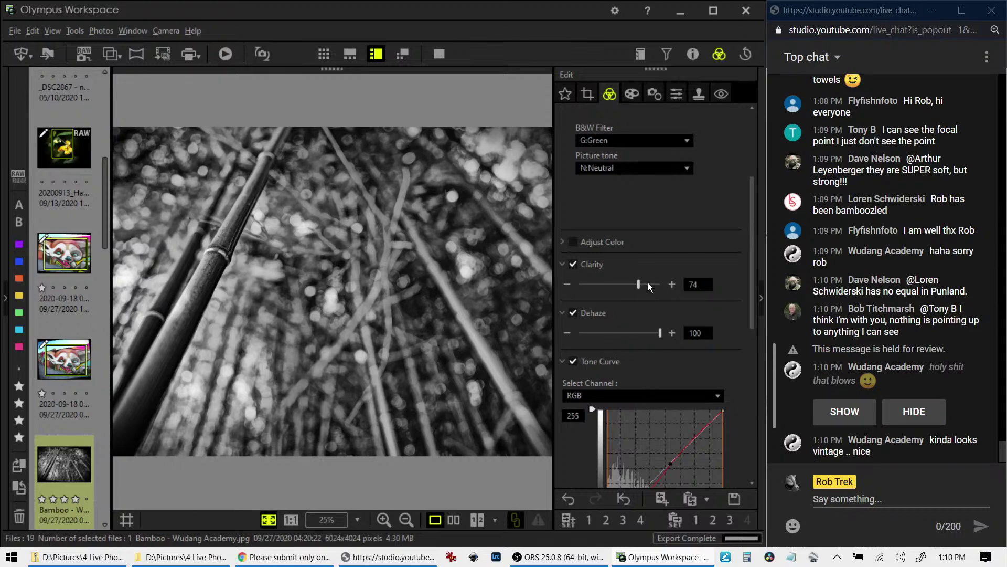
scroll(655, 247, up, 3)
- On the tone curve's R channel, add a highlight point near the diagonal and a slightly raised shadow point near black
scroll(659, 257, down, 6)
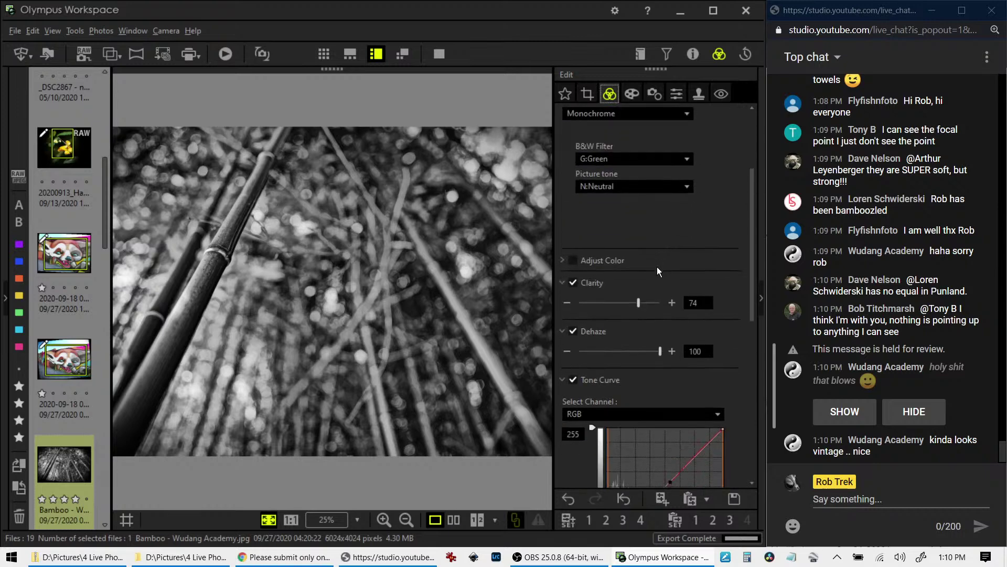
click(652, 204)
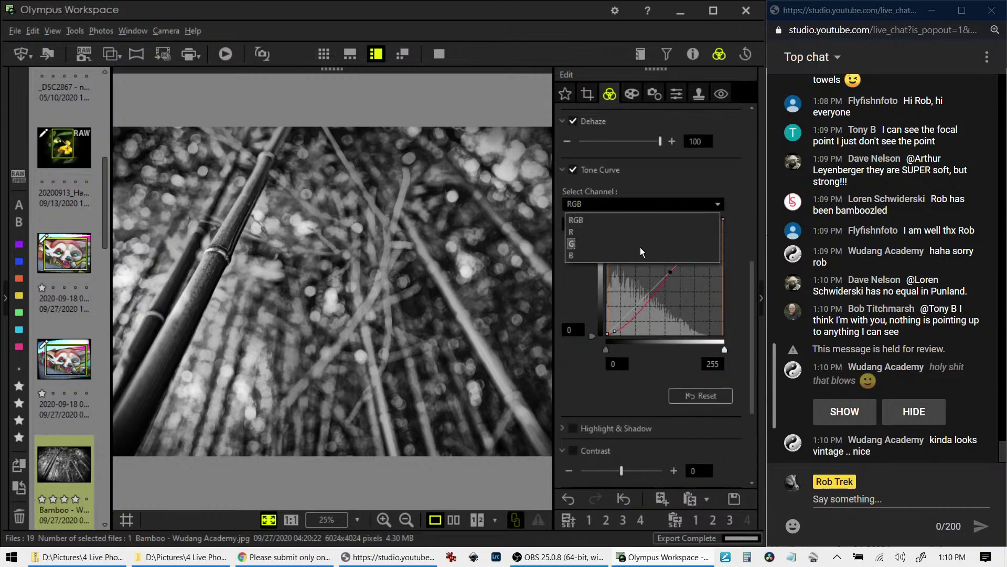
click(640, 236)
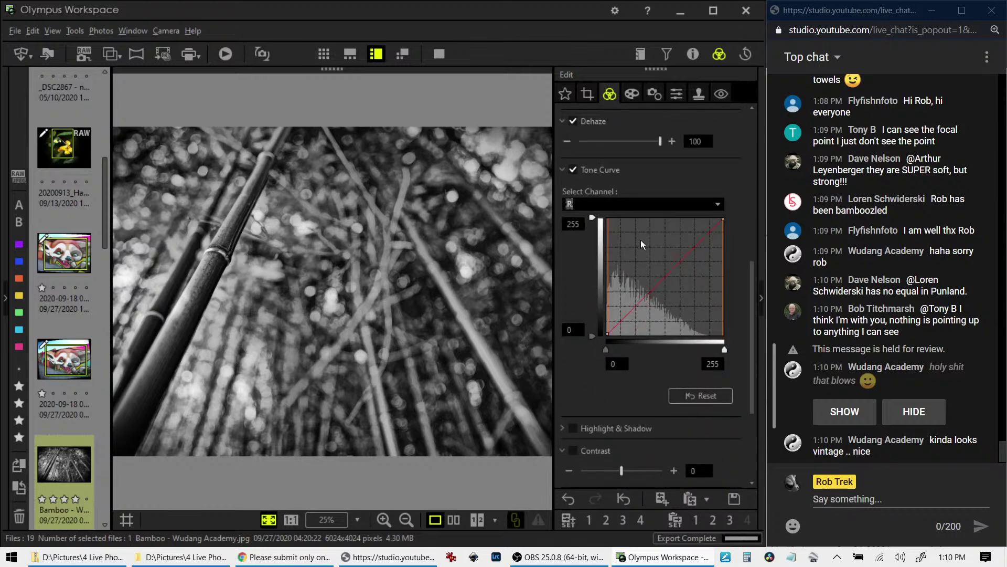
click(695, 245)
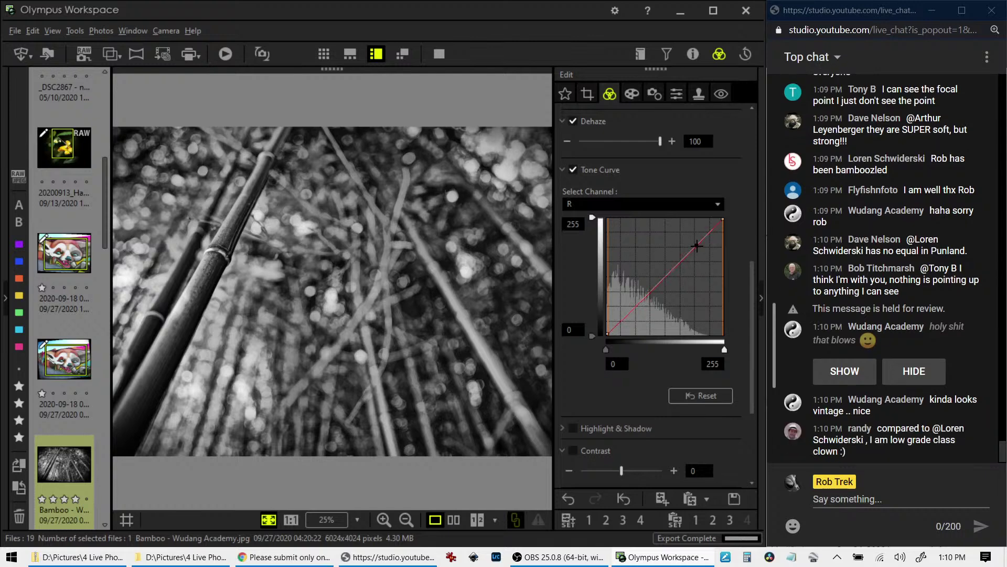
drag(636, 305, 614, 326)
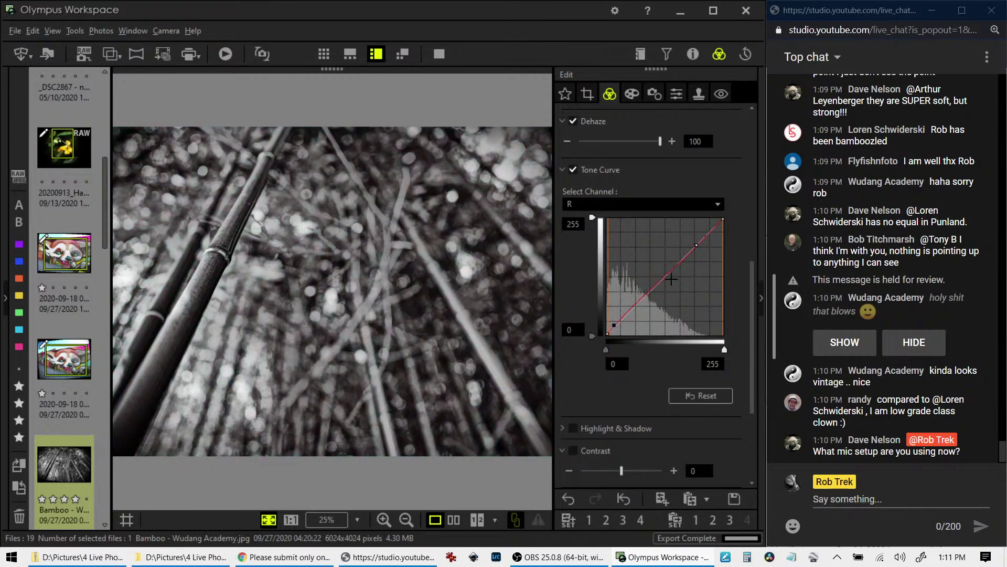
click(697, 250)
mouse_move(697, 250)
mouse_down()
mouse_move(698, 237)
mouse_move(641, 294)
mouse_move(701, 246)
mouse_up()
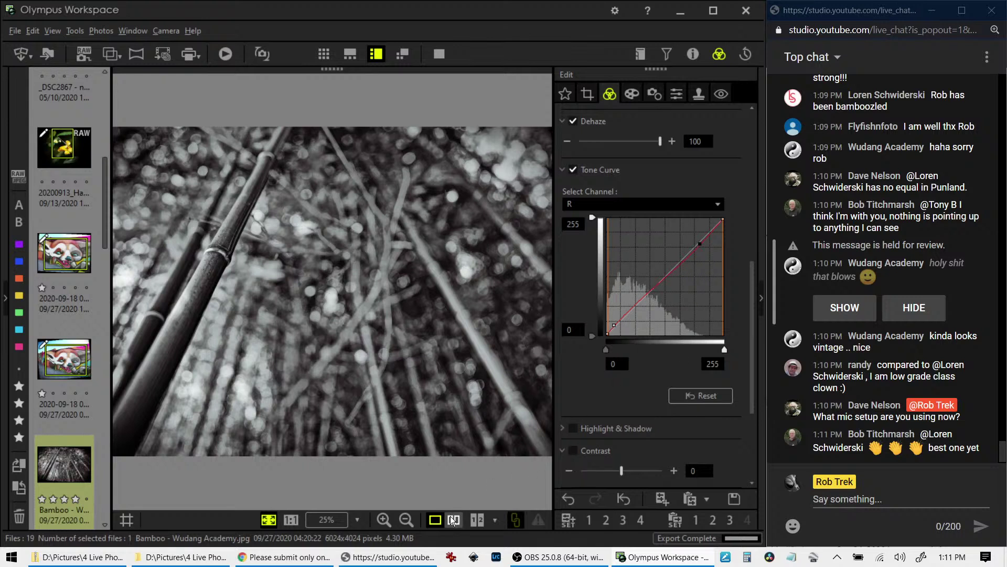
drag(700, 244, 702, 243)
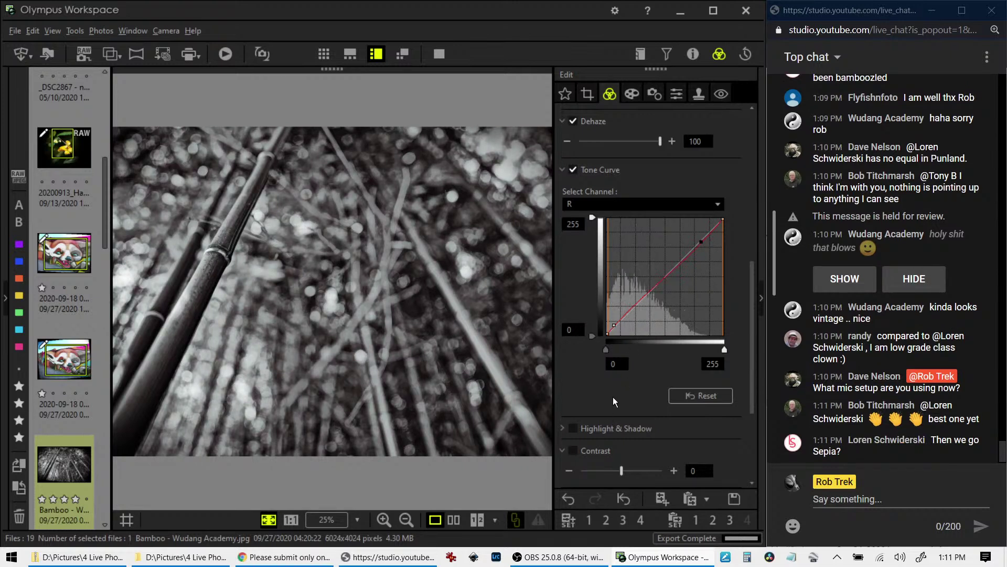
- Compare the original bamboo photo with the edited version side by side in full screen
click(453, 520)
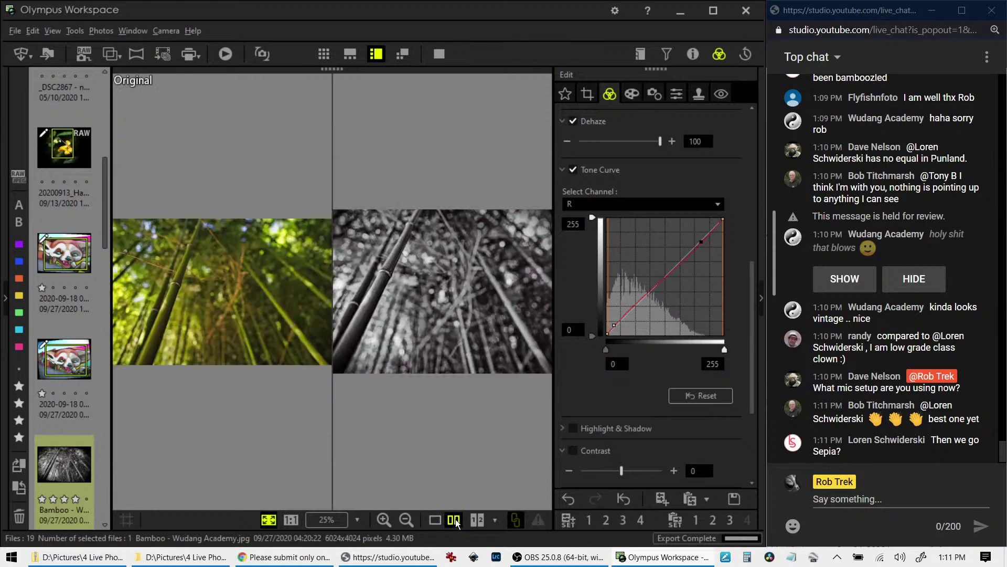
click(439, 54)
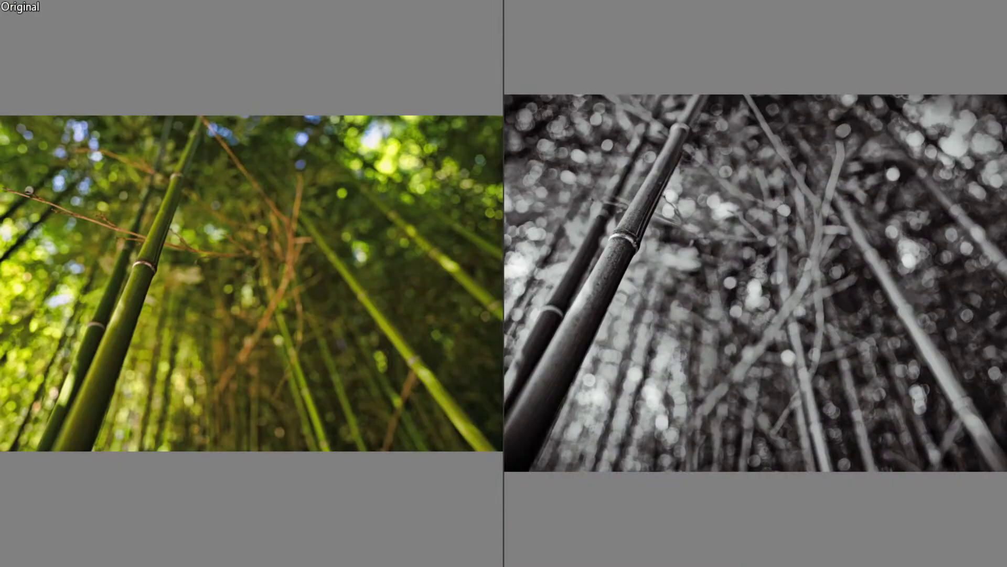
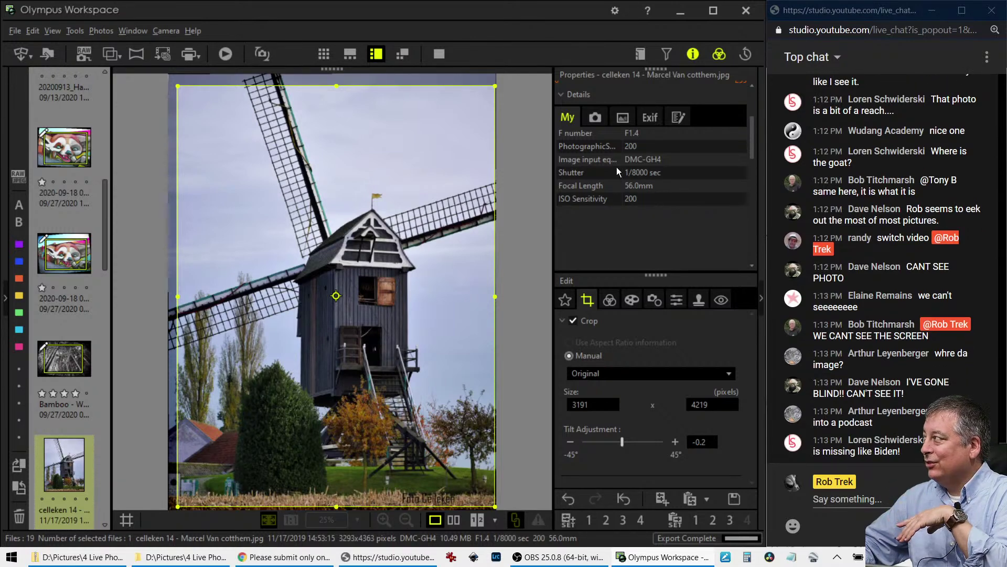
- Hide the photo properties and tighten the windmill photo's crop around the mill to 2500 x 3425 pixels, keeping the original aspect ratio
click(692, 57)
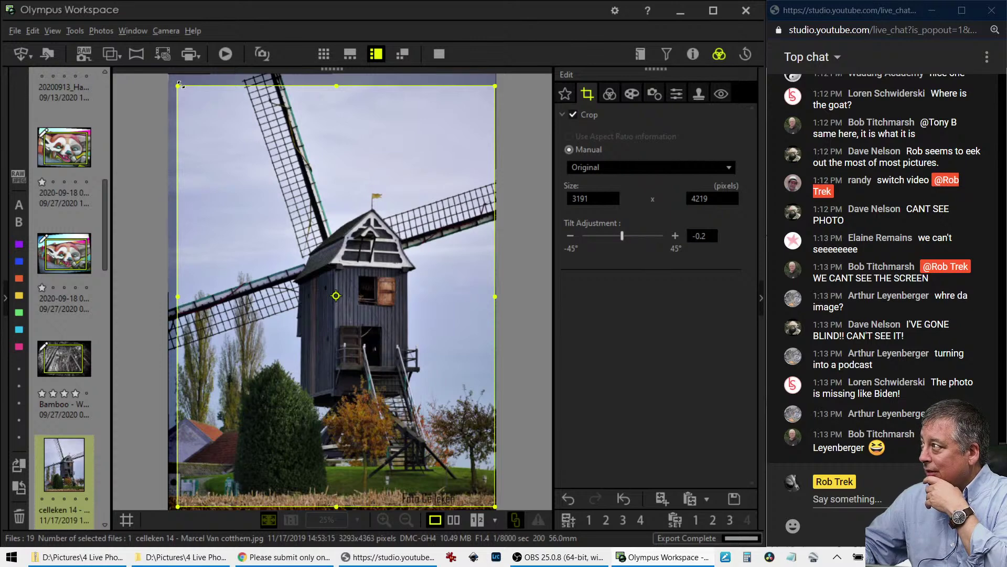
drag(179, 84, 247, 165)
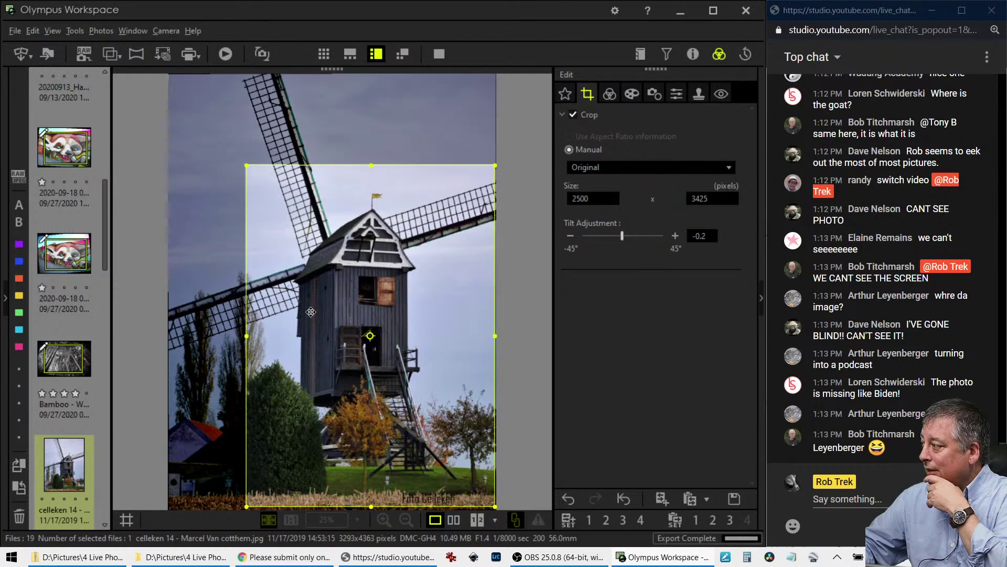
drag(311, 312, 310, 314)
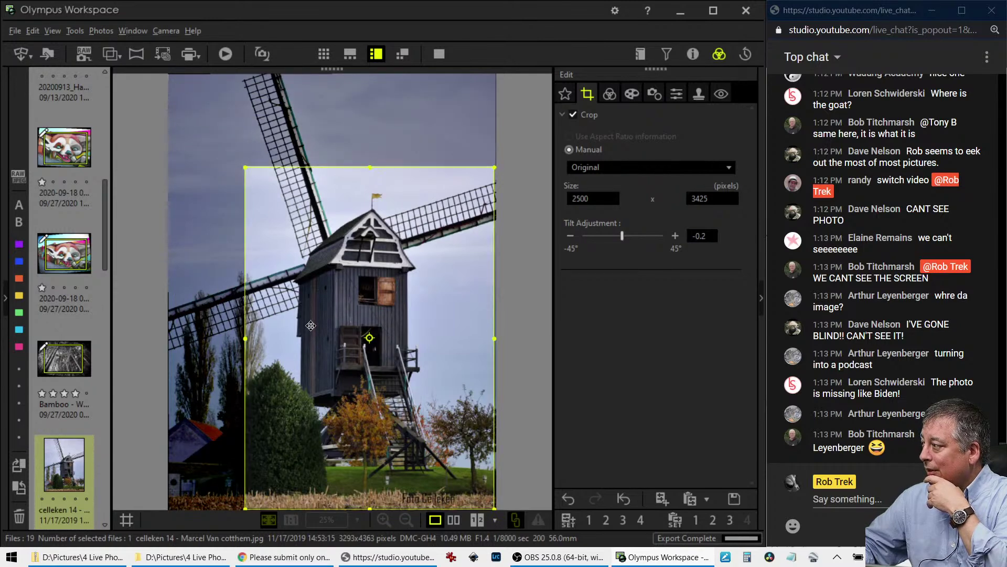
- Raise the windmill photo's Saturation to 44 and set its Gradation to Manual at 40
click(612, 95)
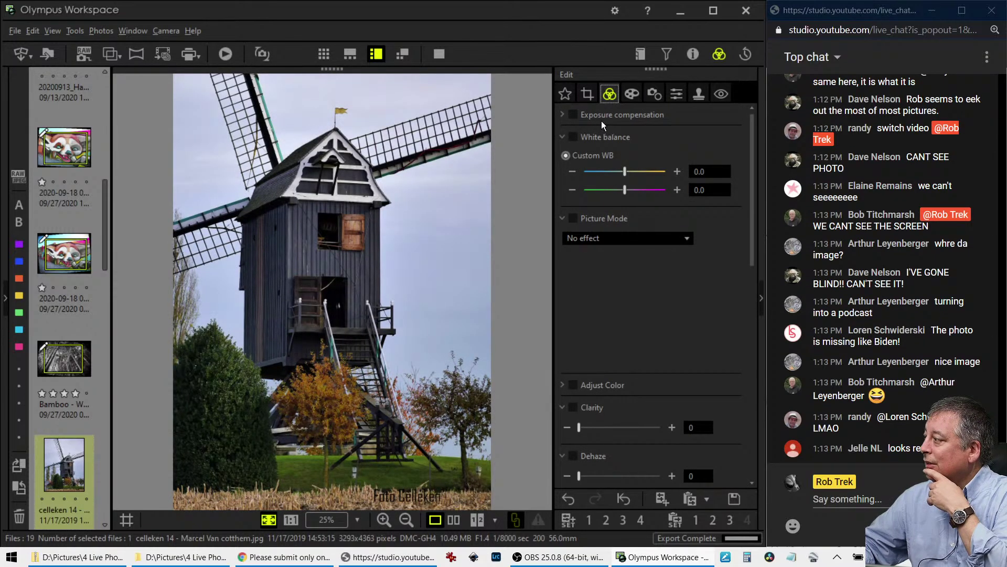
scroll(656, 369, down, 3)
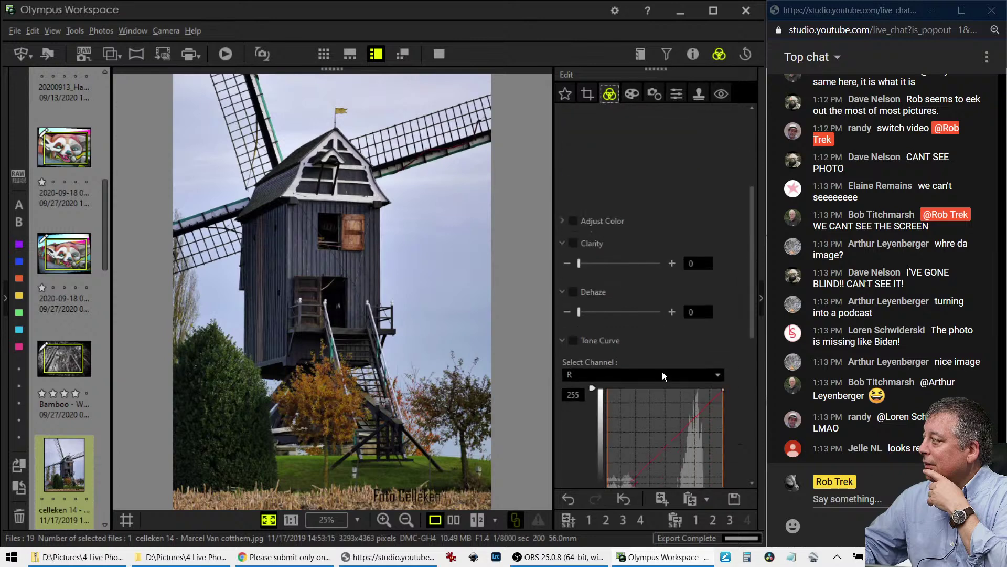
scroll(662, 372, down, 6)
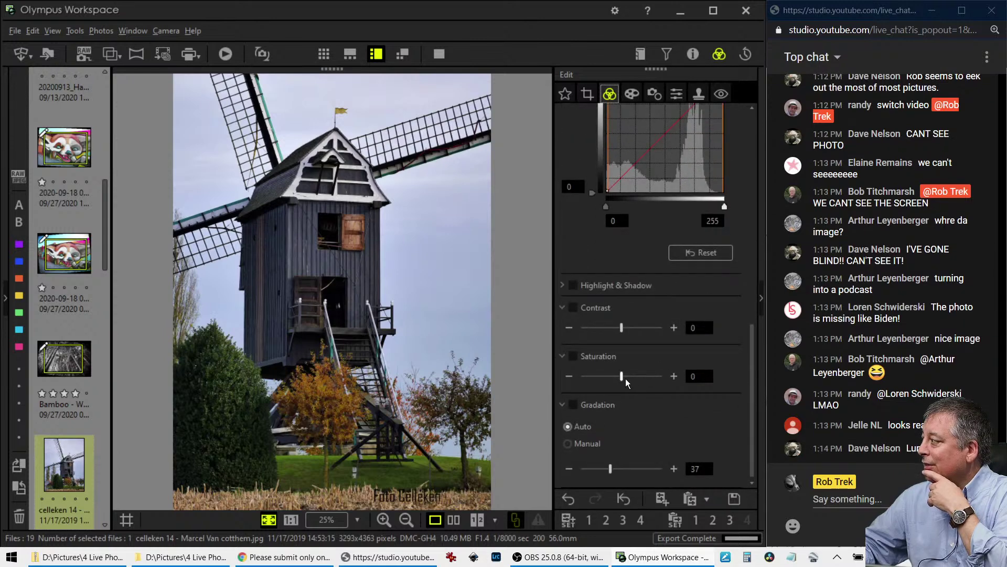
drag(624, 377, 651, 377)
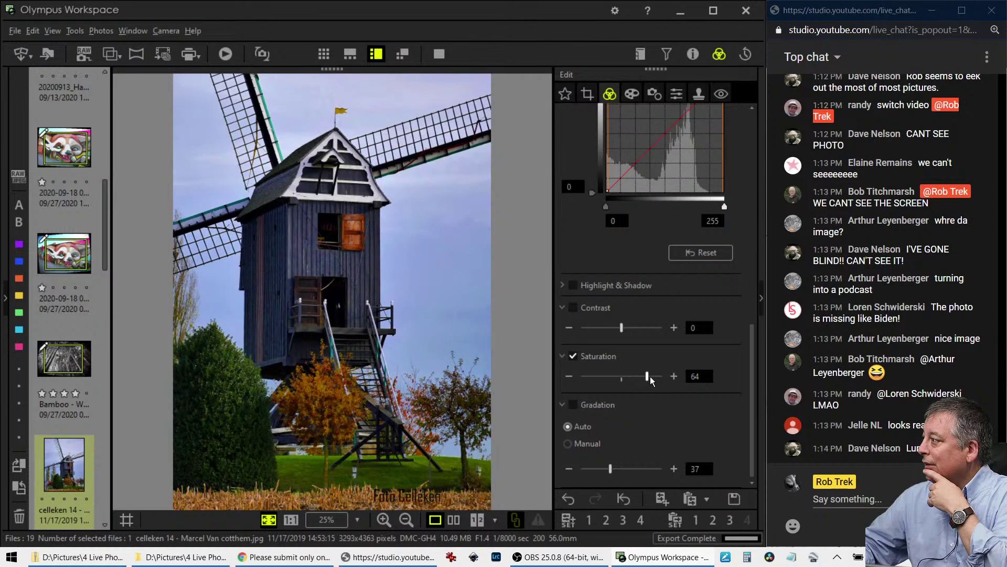
drag(651, 378, 640, 378)
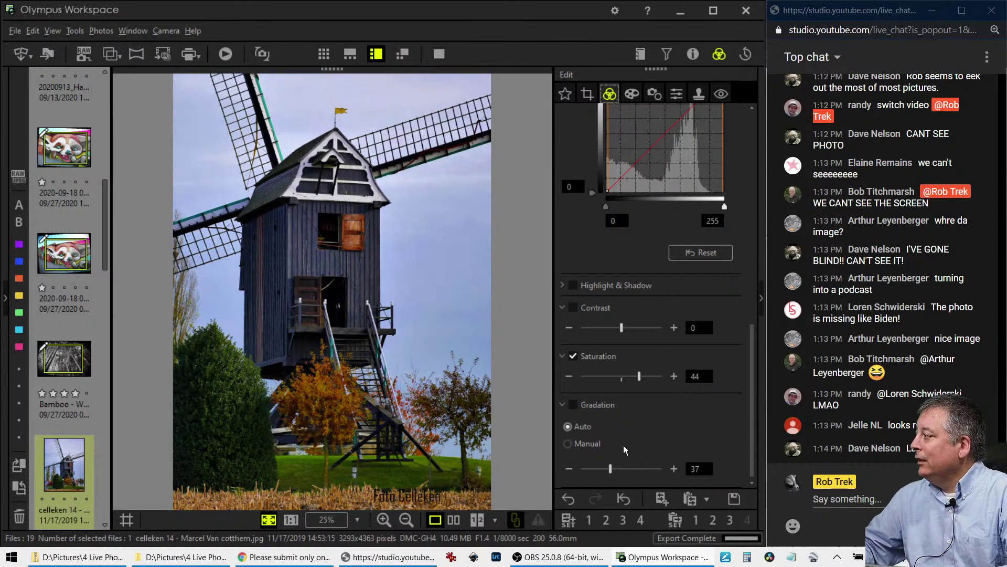
click(593, 444)
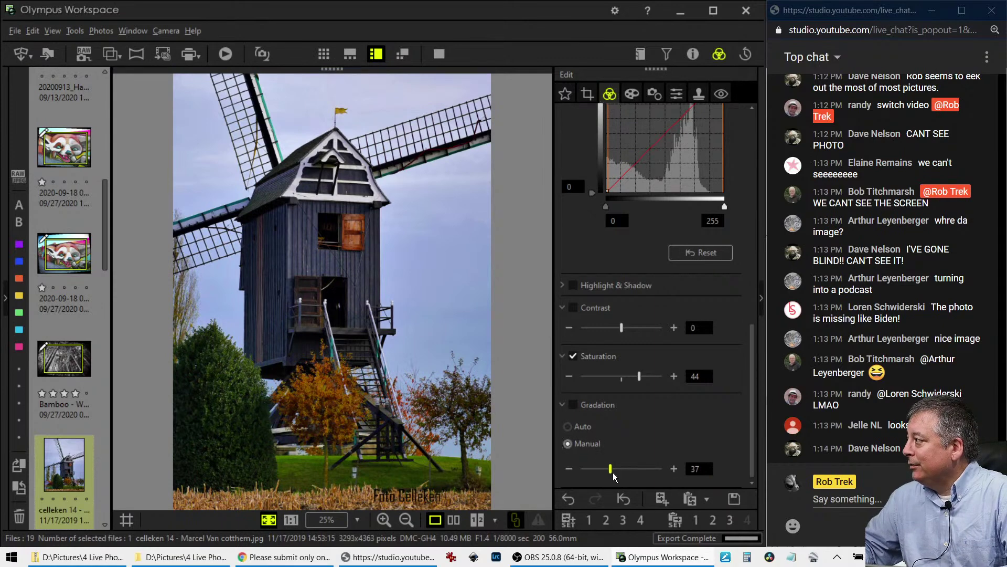
click(613, 472)
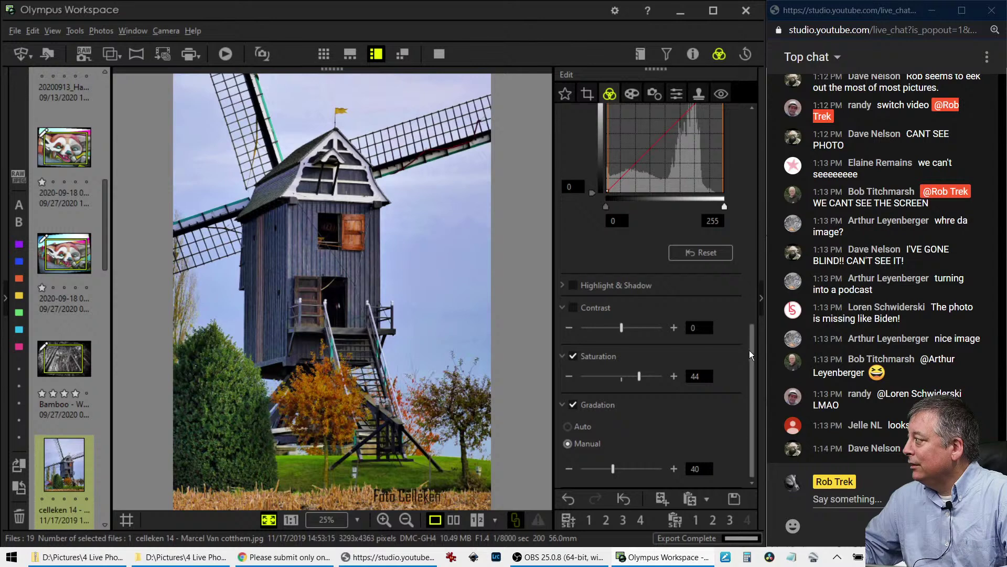
- Try Clarity at 28 and Dehaze at 41 on the windmill photo, and switch both adjustments off again
drag(749, 351, 751, 217)
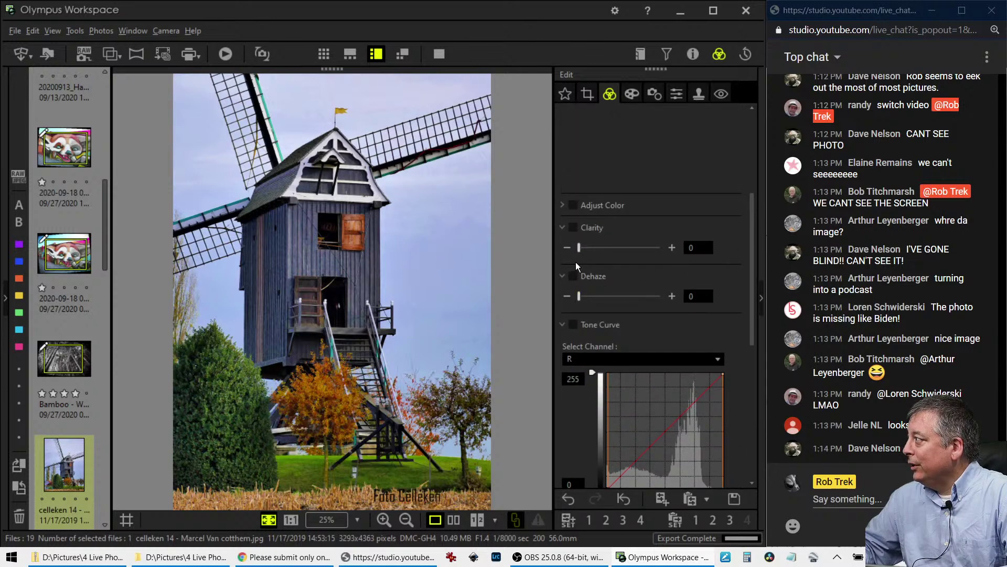
drag(580, 248, 601, 248)
drag(580, 296, 612, 297)
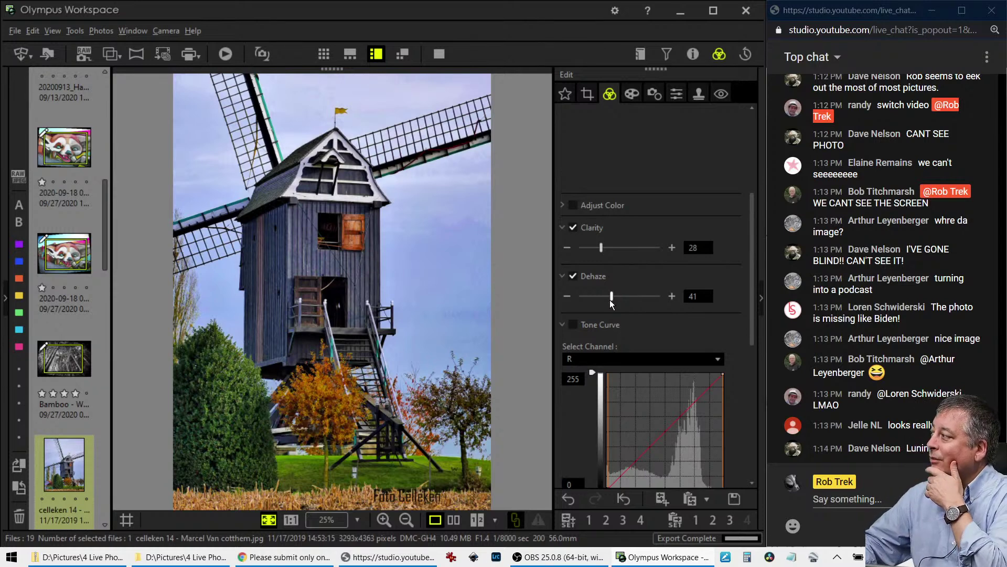
drag(612, 303, 572, 303)
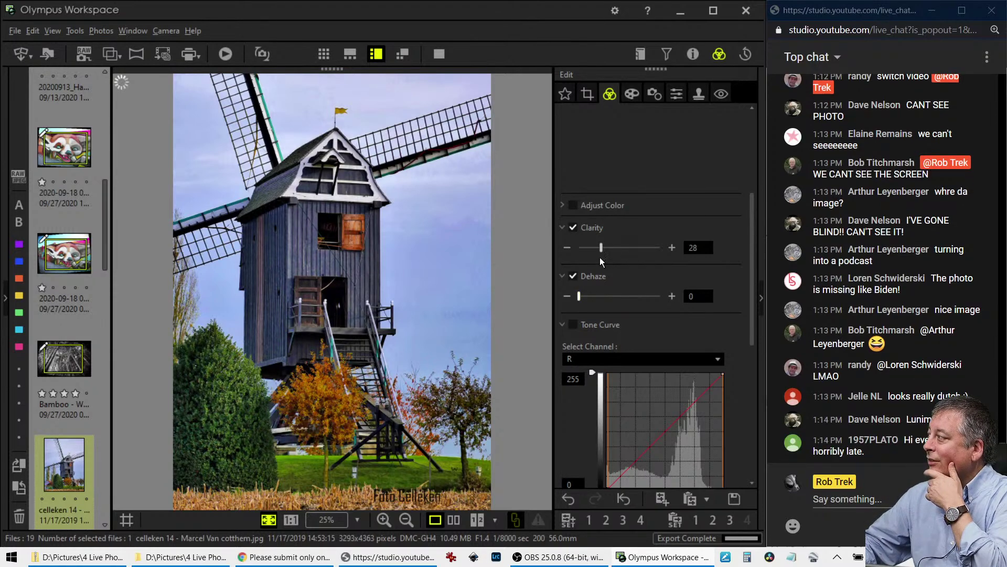
drag(601, 247, 547, 250)
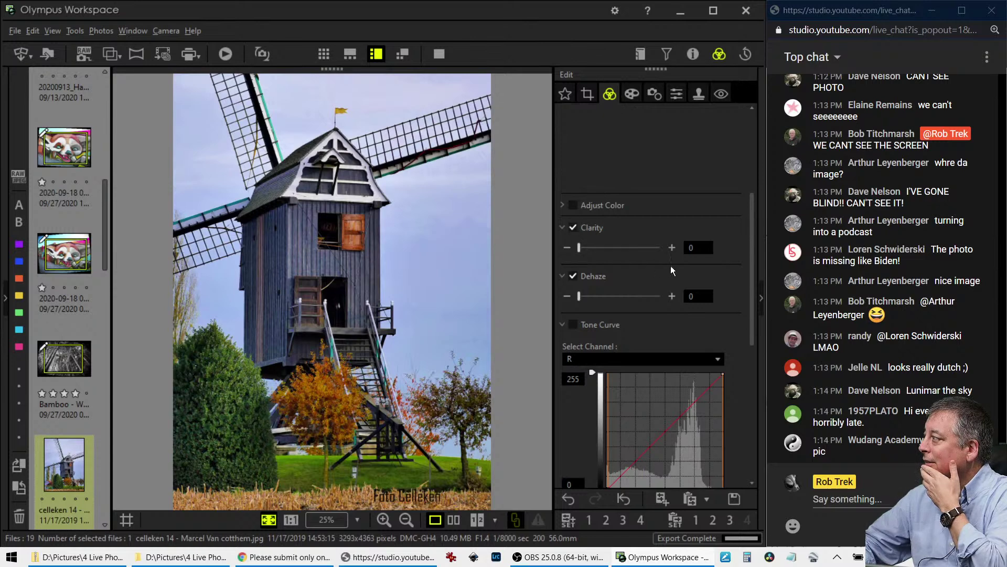
click(574, 227)
click(573, 276)
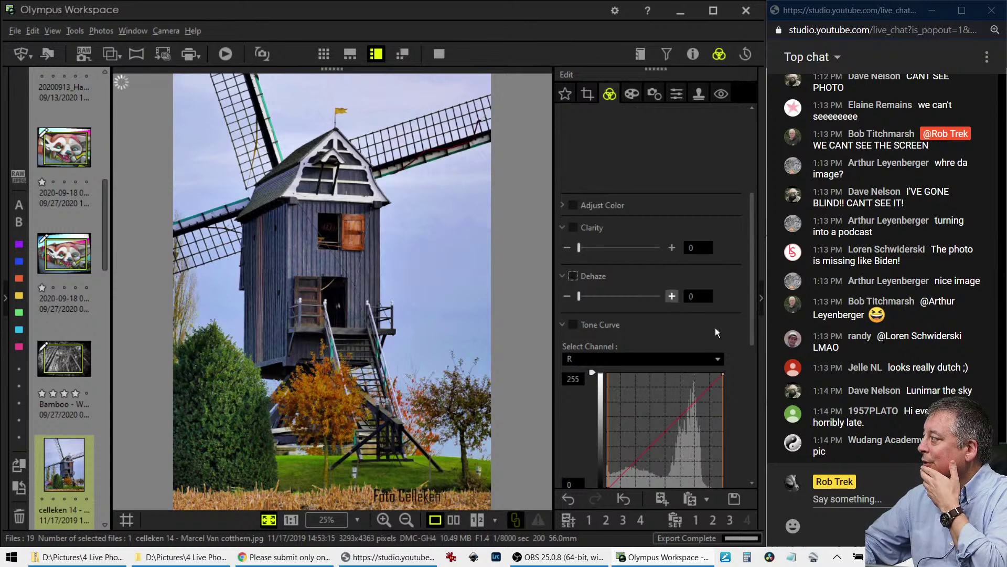
- Shift the windmill photo's custom white balance to 0.3 towards yellow and 0.4 towards magenta
drag(750, 313, 751, 168)
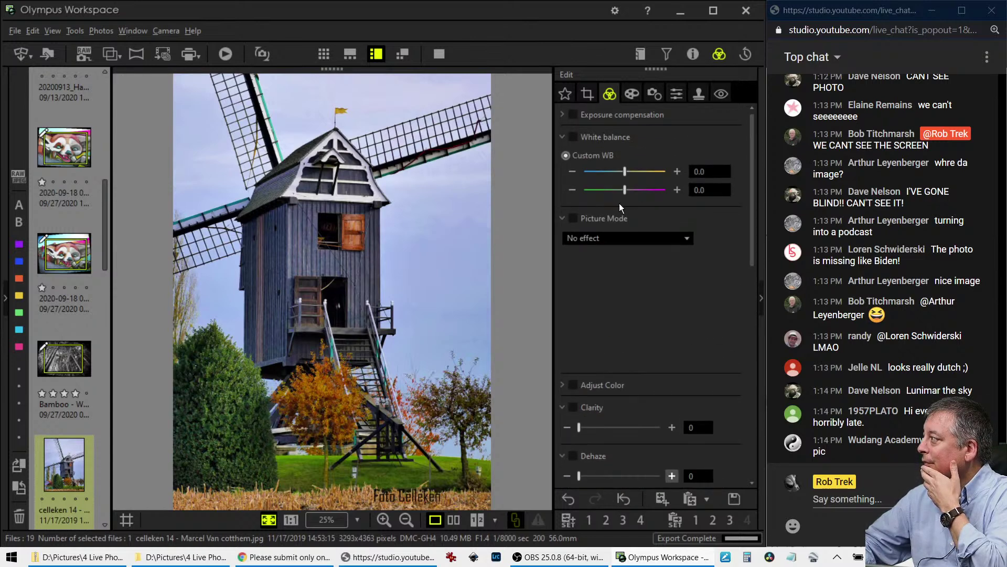
click(676, 174)
click(676, 173)
click(676, 173)
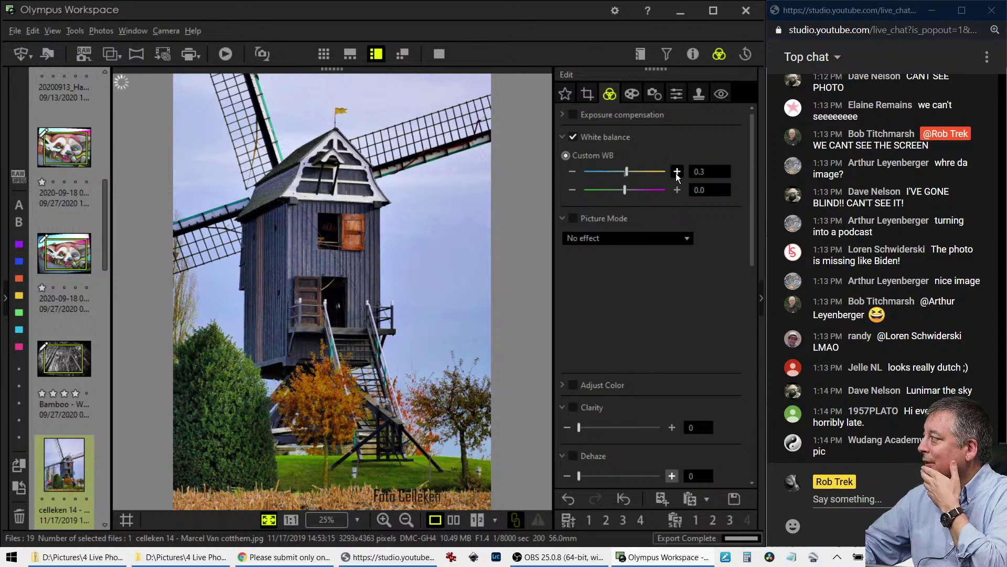
click(677, 190)
click(678, 190)
click(678, 190)
click(677, 190)
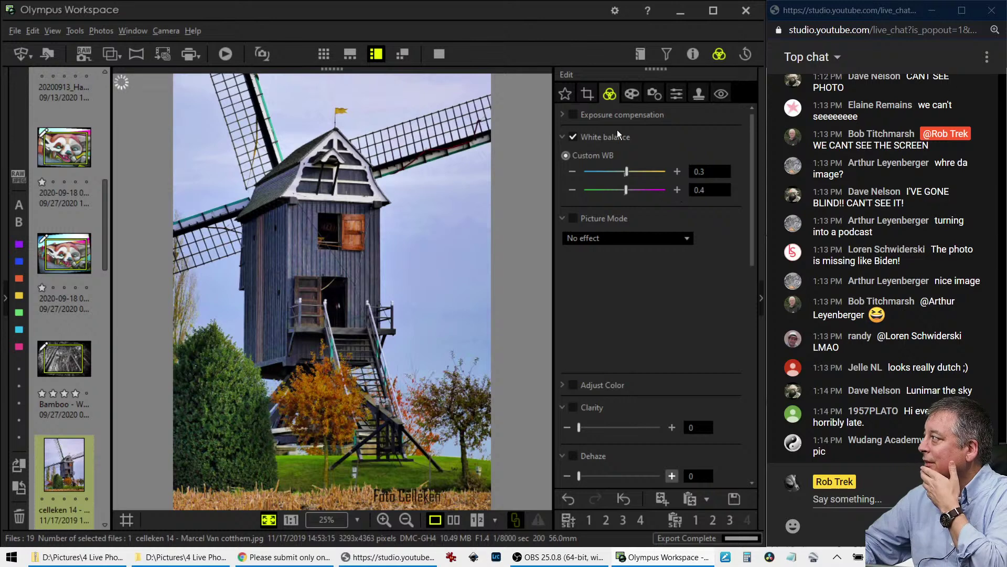
click(588, 94)
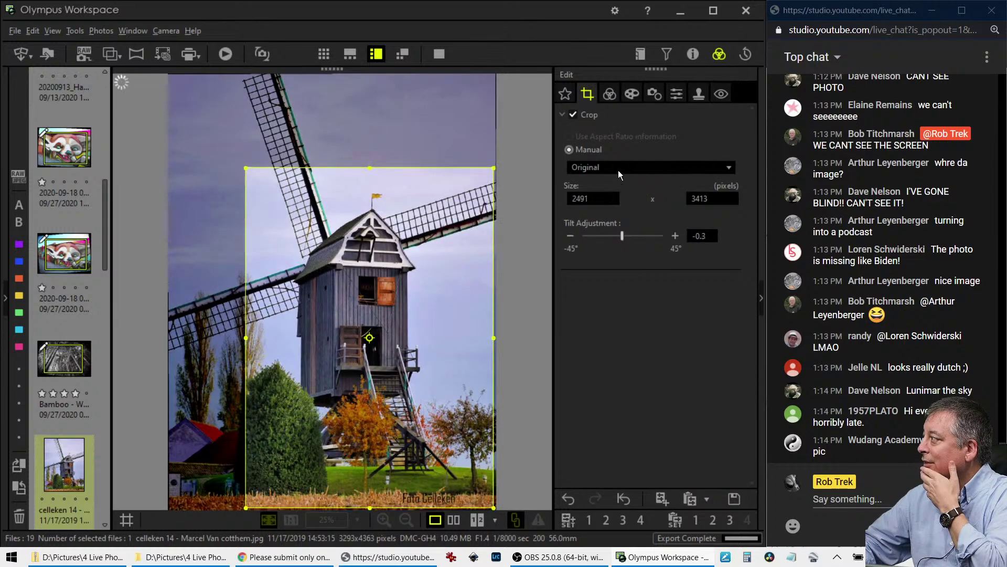
click(609, 95)
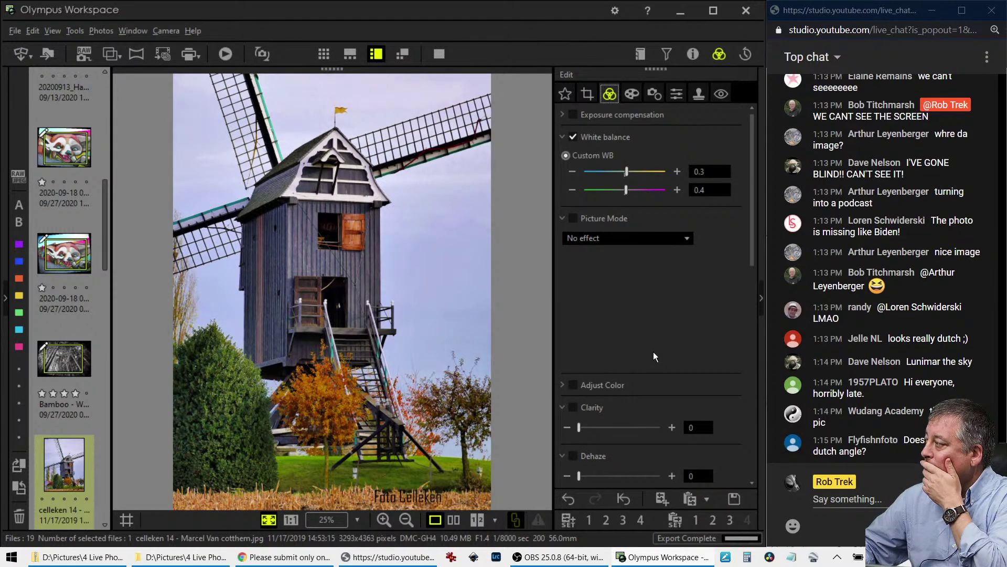
- On the tone curve's R channel, add a slightly lowered shadow point and a highlight point near the diagonal
scroll(653, 352, down, 6)
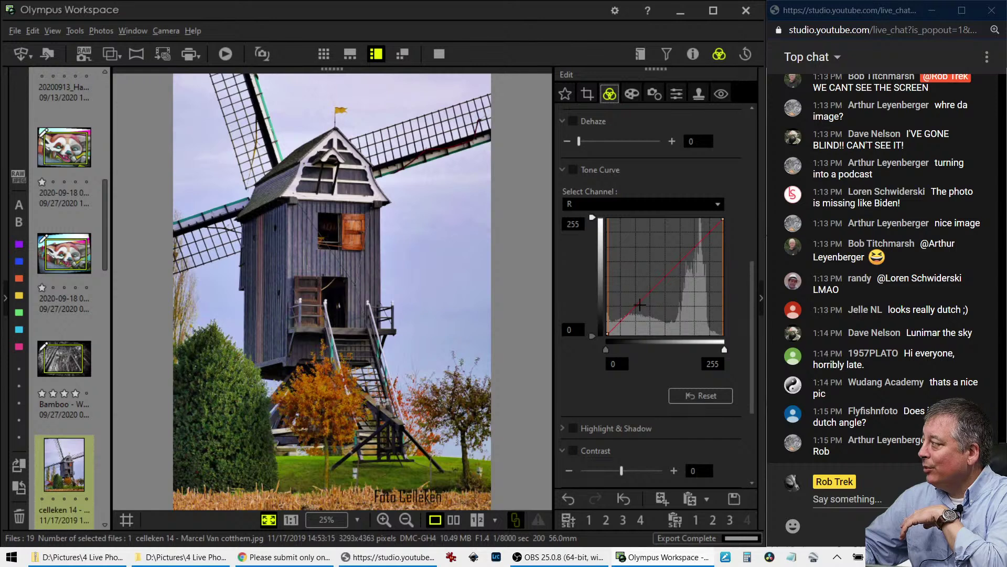
drag(630, 316, 630, 319)
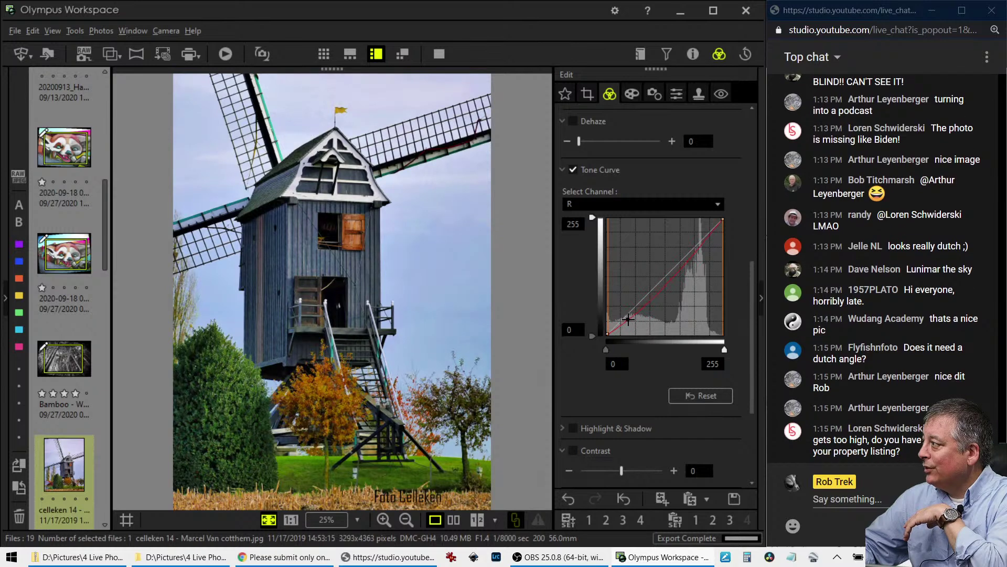
click(692, 253)
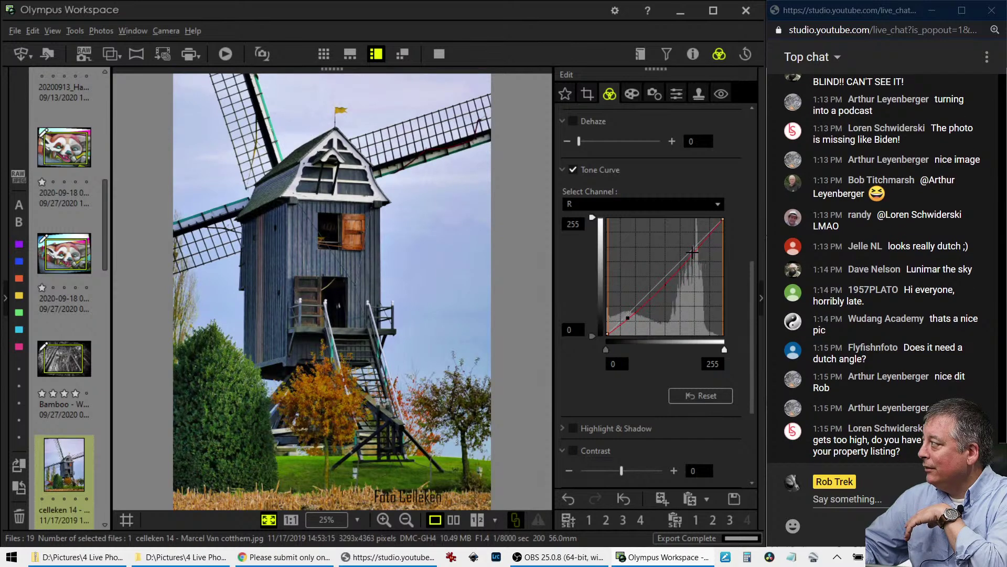
drag(692, 254, 693, 242)
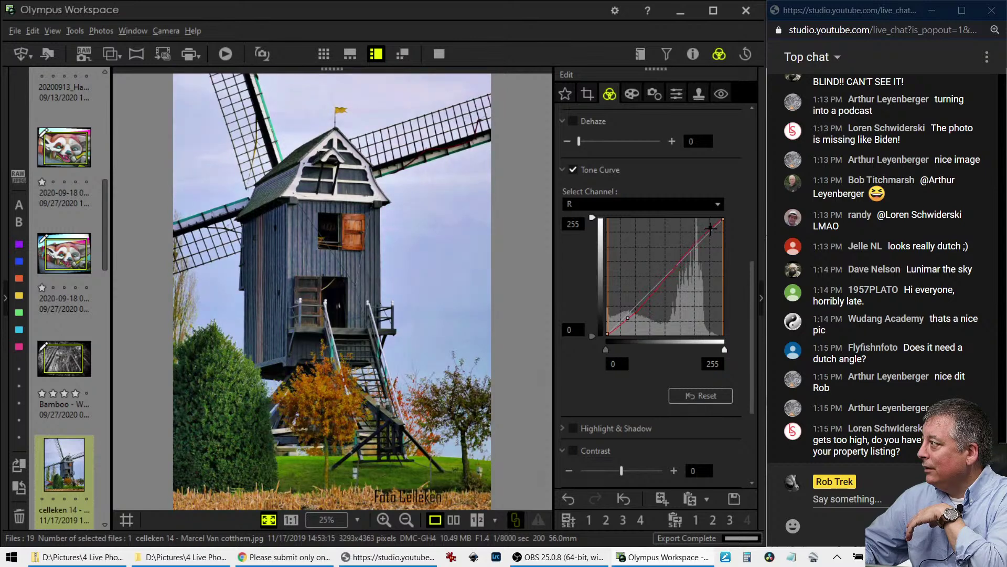
drag(711, 229, 710, 233)
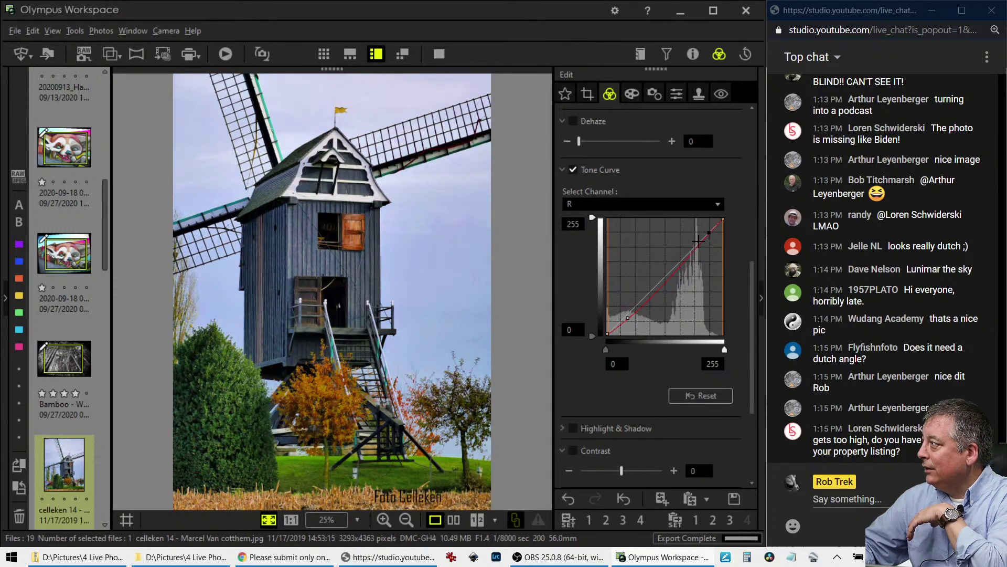
click(609, 333)
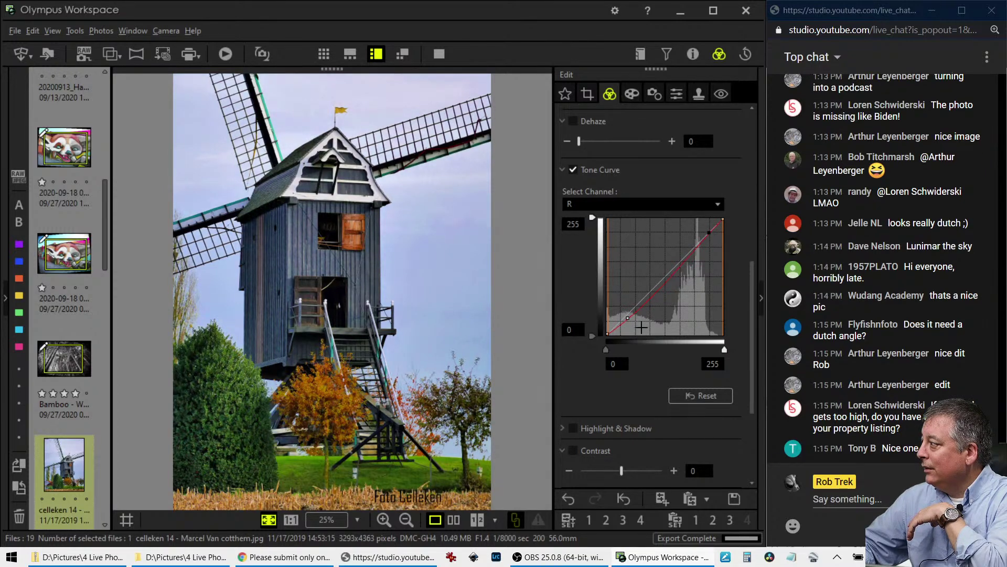
- Compare the original and edited windmill photos side by side, including a 1:1 view of the flag on the roof
click(456, 520)
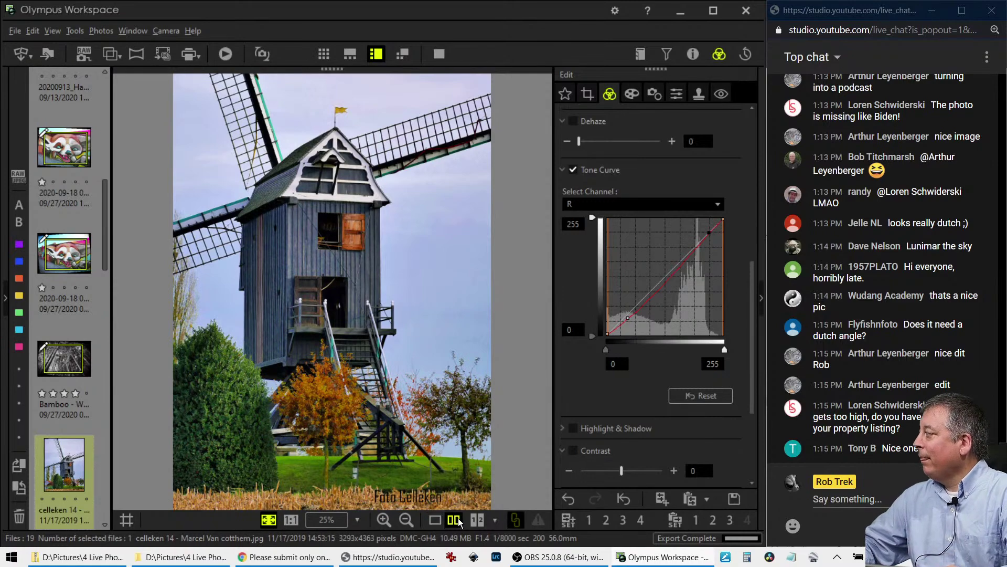
click(439, 53)
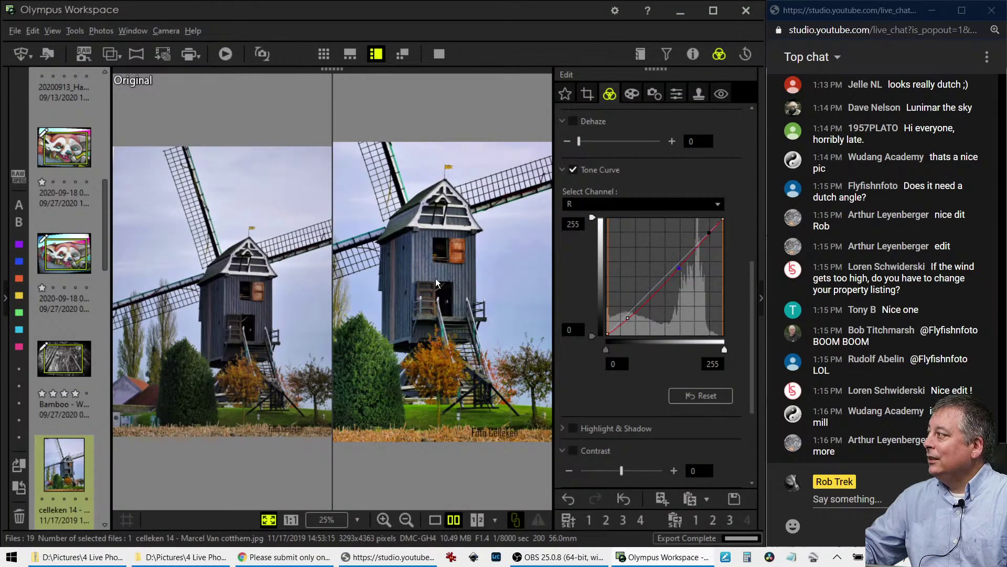
click(445, 165)
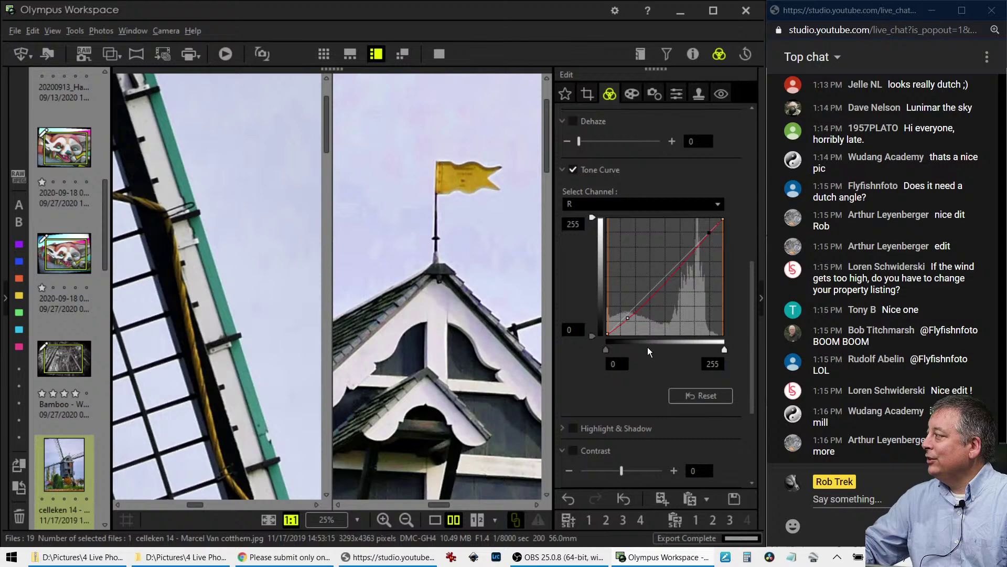
- Raise the luminance of the yellow and orange colour ranges 0 and 1 to 4, and return to the single-photo view
click(609, 93)
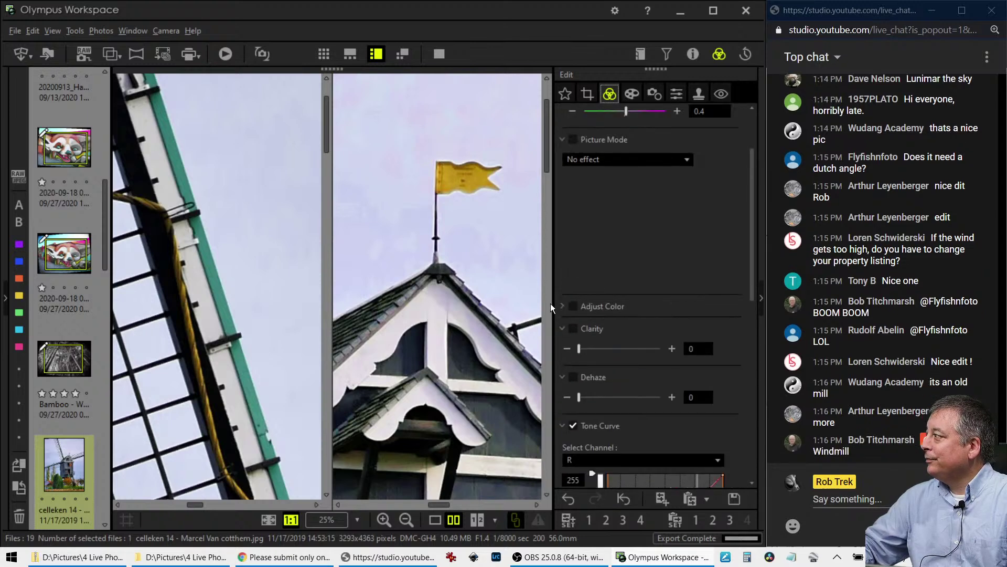
click(561, 309)
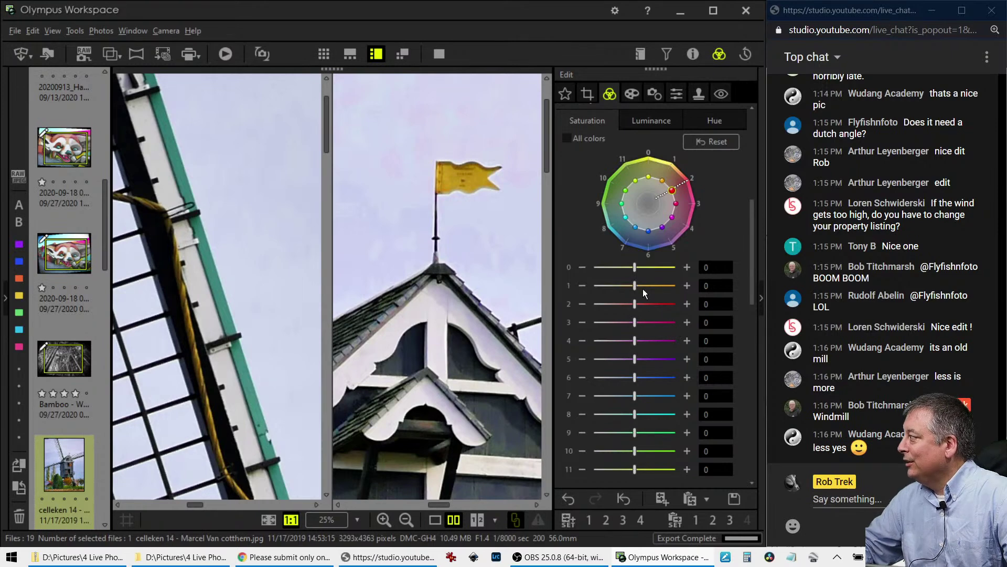
click(651, 120)
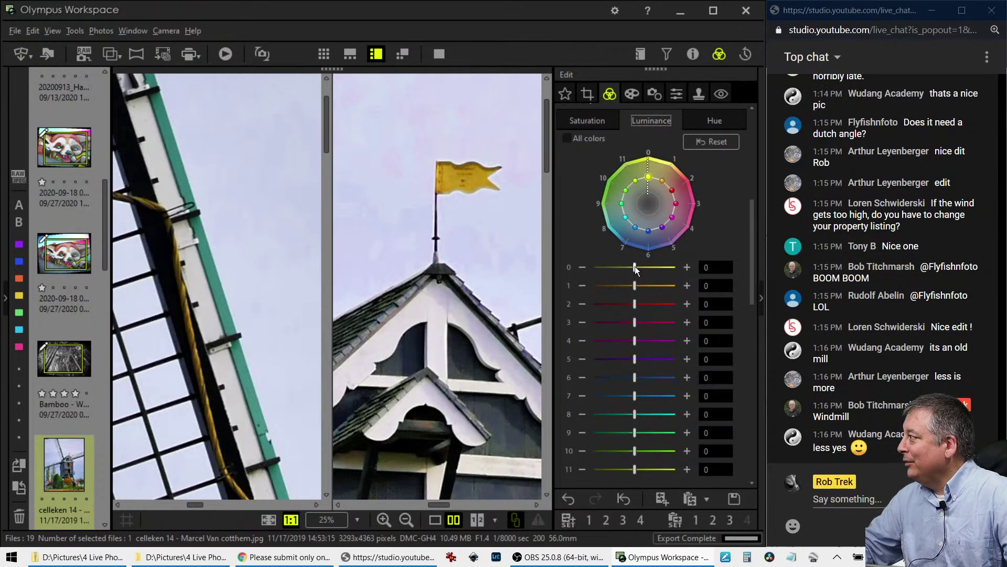
drag(635, 268, 656, 283)
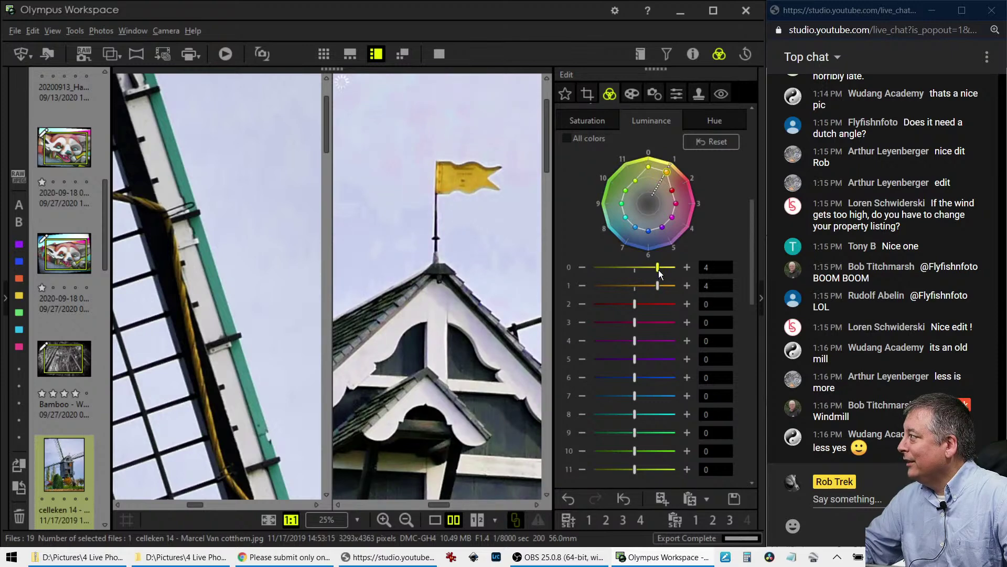
click(425, 344)
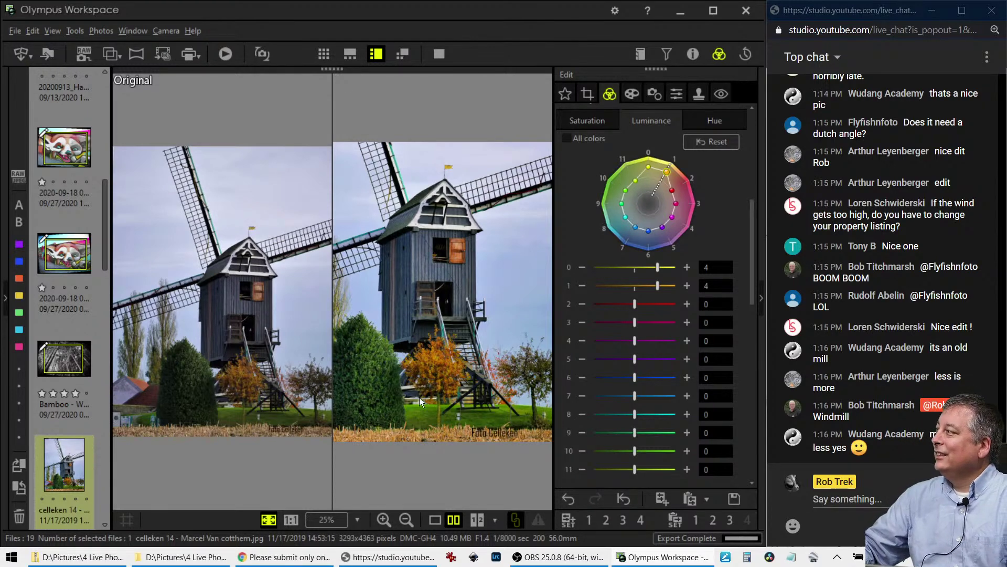
click(435, 520)
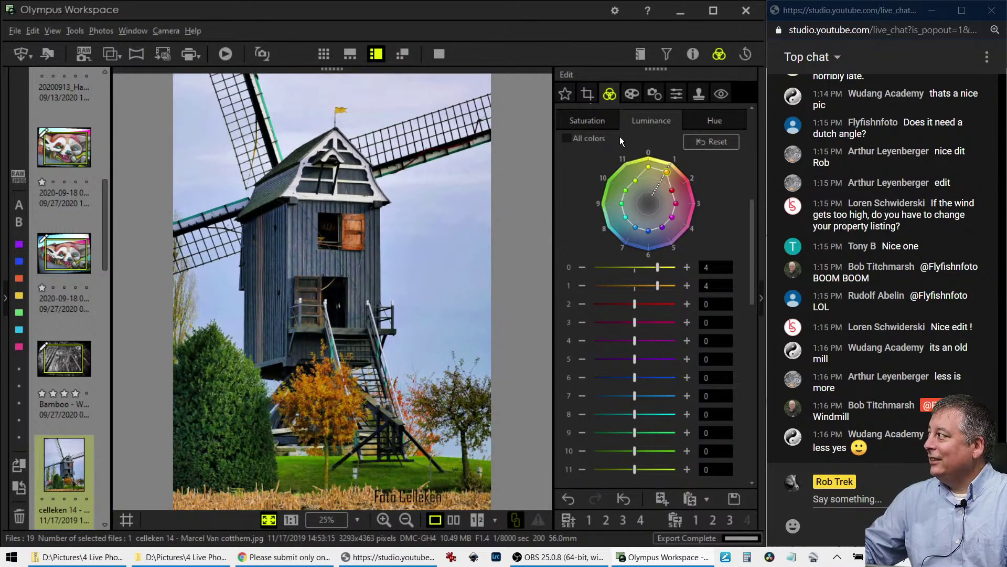
- Try the Sepia and Monochrome picture modes on the windmill photo and return it to No effect
scroll(590, 160, up, 2)
scroll(591, 160, up, 6)
click(609, 236)
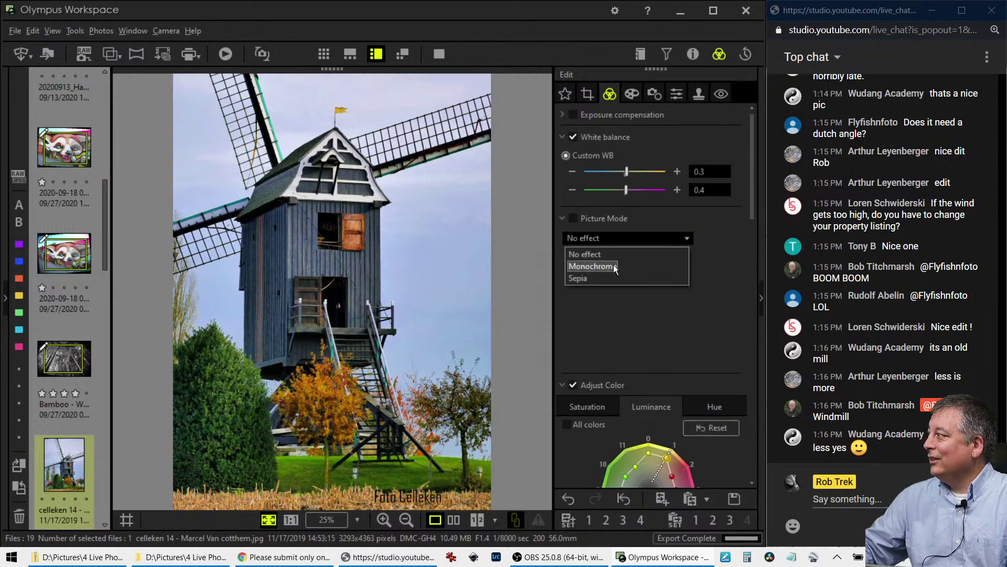
click(614, 272)
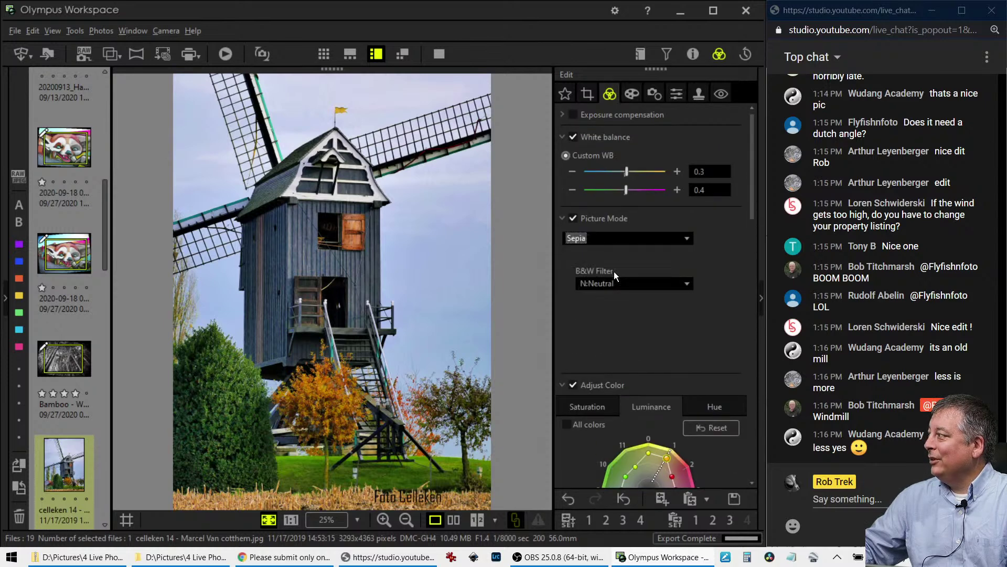
click(616, 238)
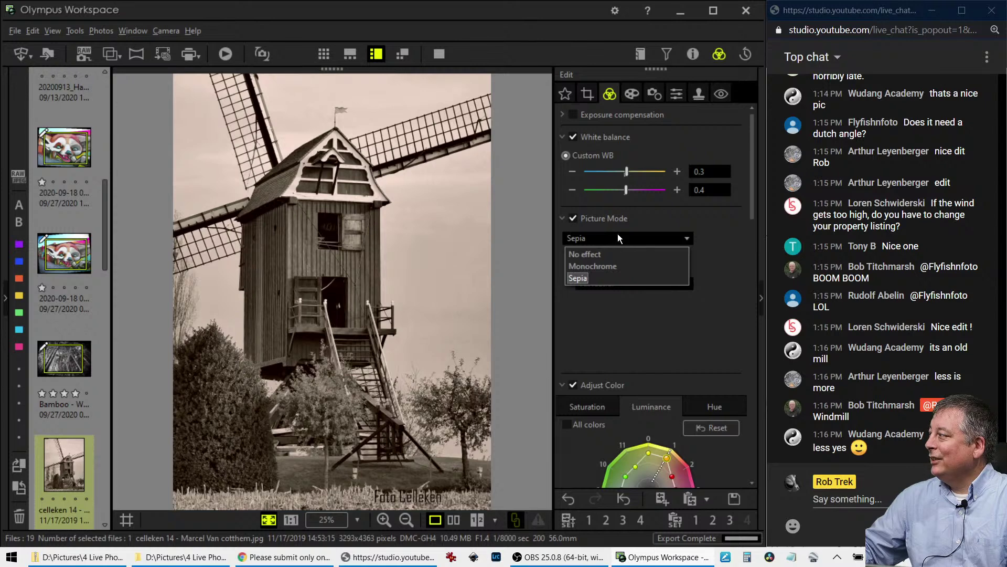
click(606, 266)
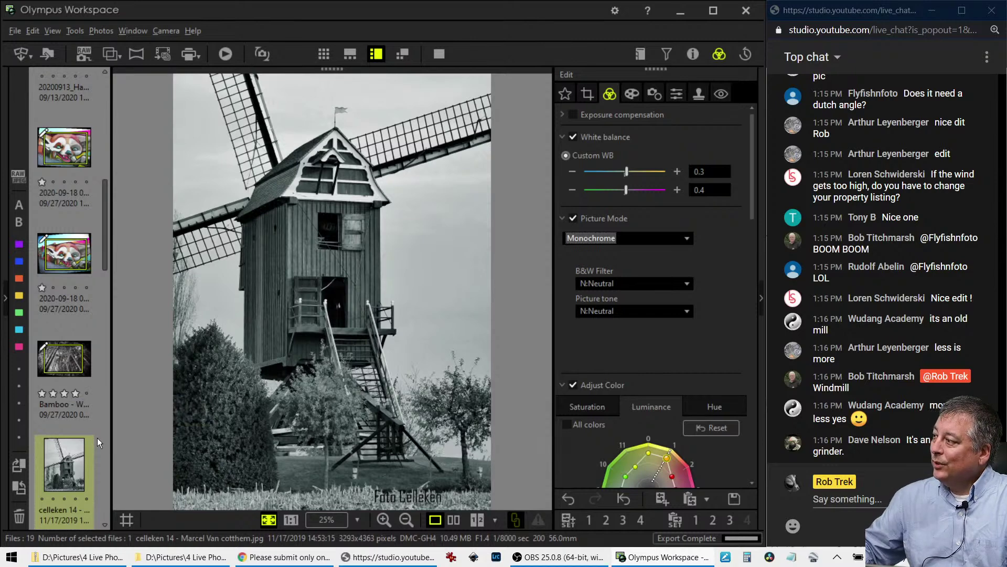
click(682, 242)
click(667, 252)
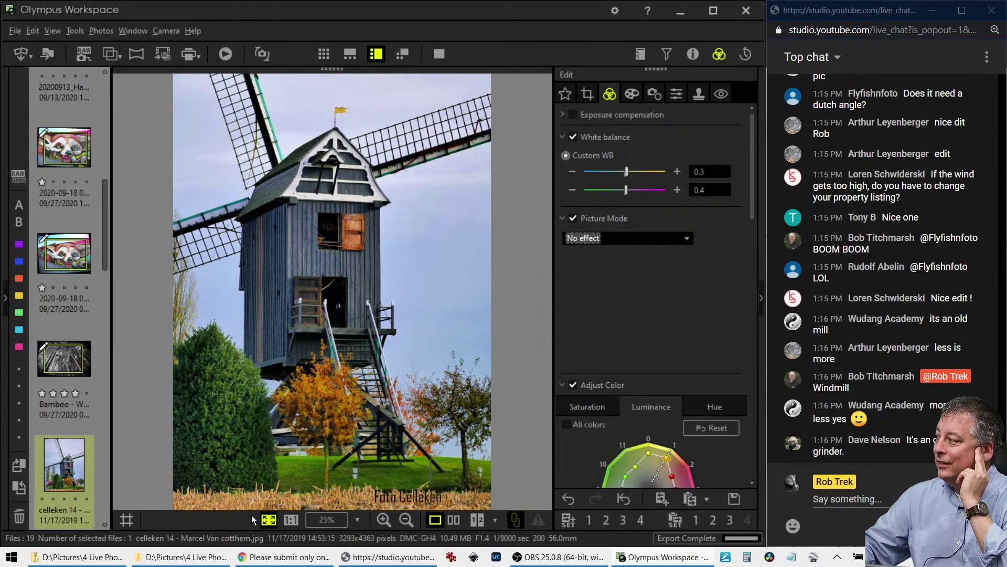
- View the blurred night city photo and open the DSC00021 squirrel photo
scroll(68, 476, down, 3)
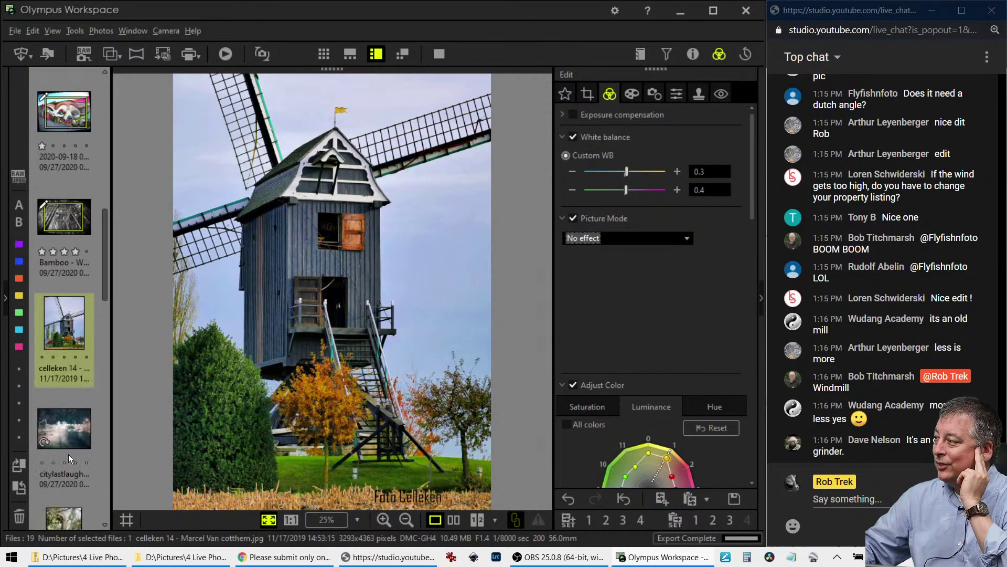
click(68, 438)
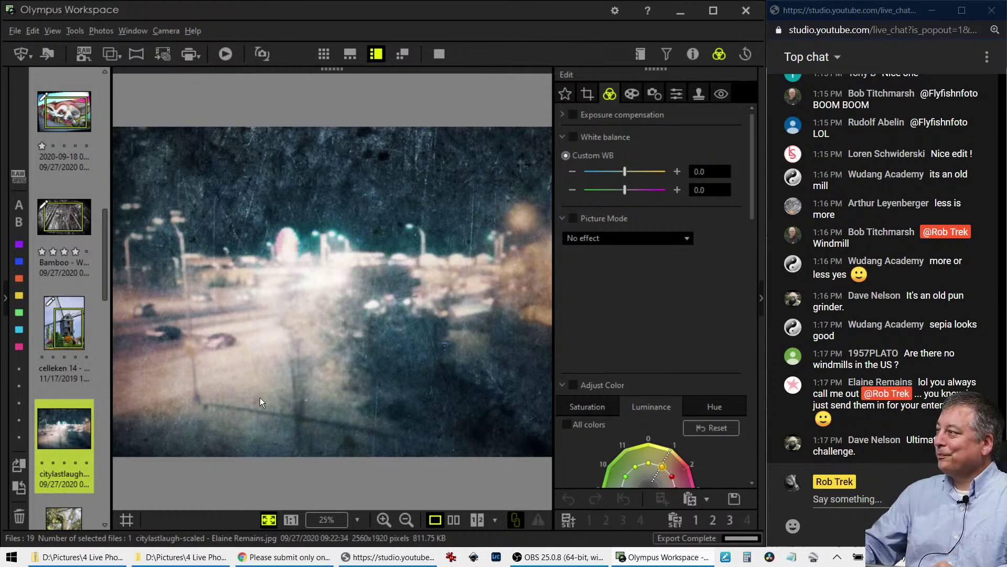
scroll(74, 376, down, 3)
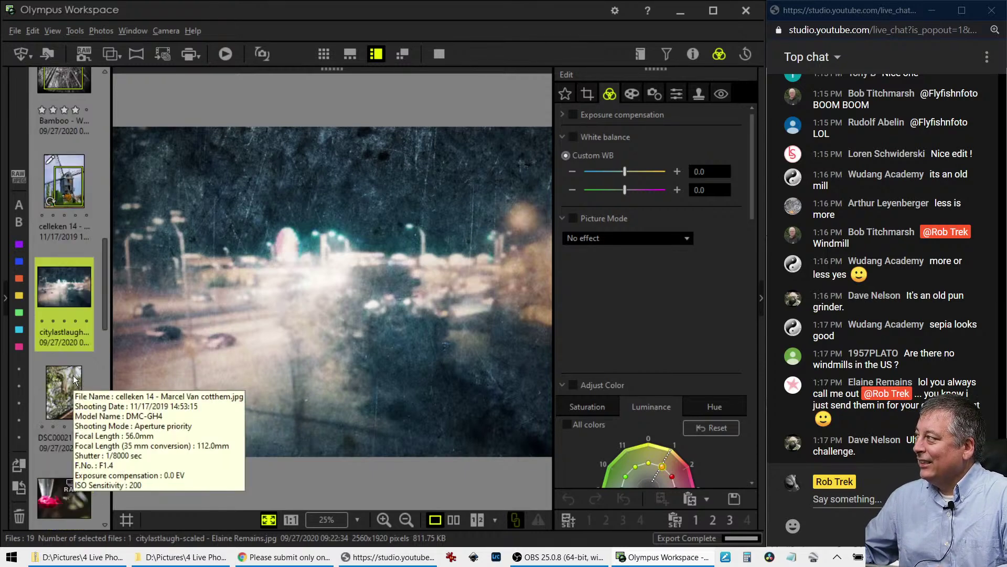
click(70, 380)
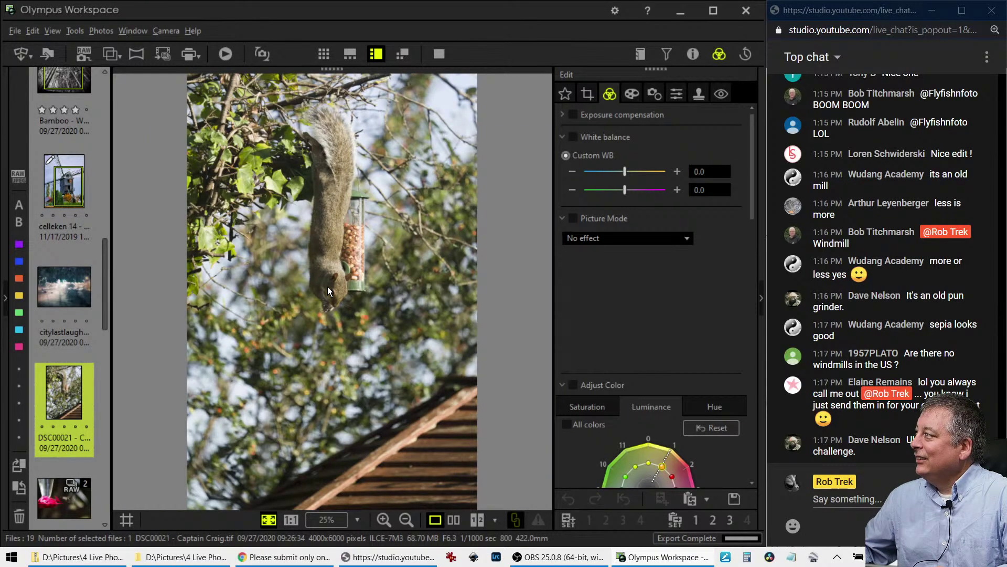
- Examine the squirrel's head at 1:1 and check the photo's lens, aperture, shutter and ISO details
click(326, 291)
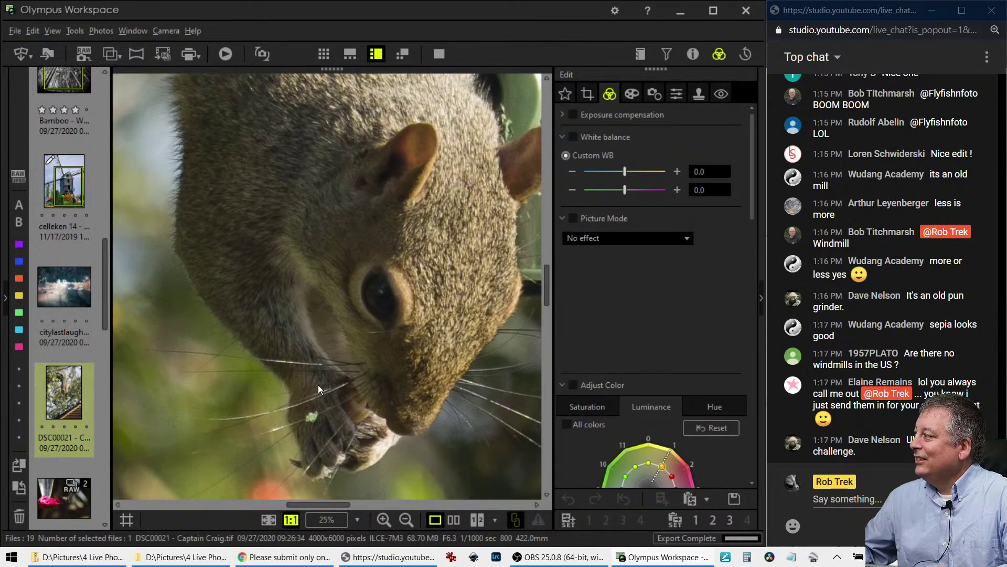
click(318, 388)
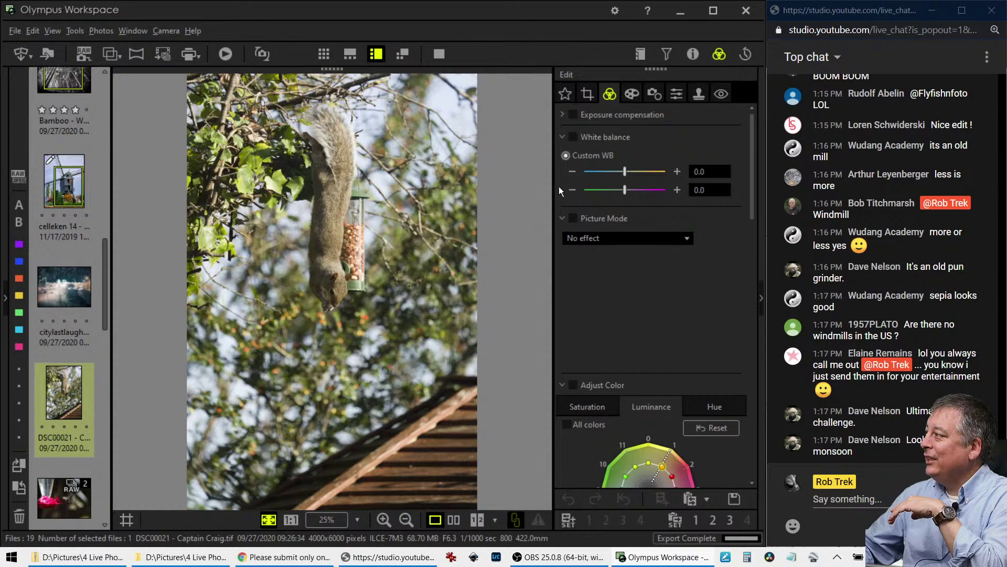
click(692, 55)
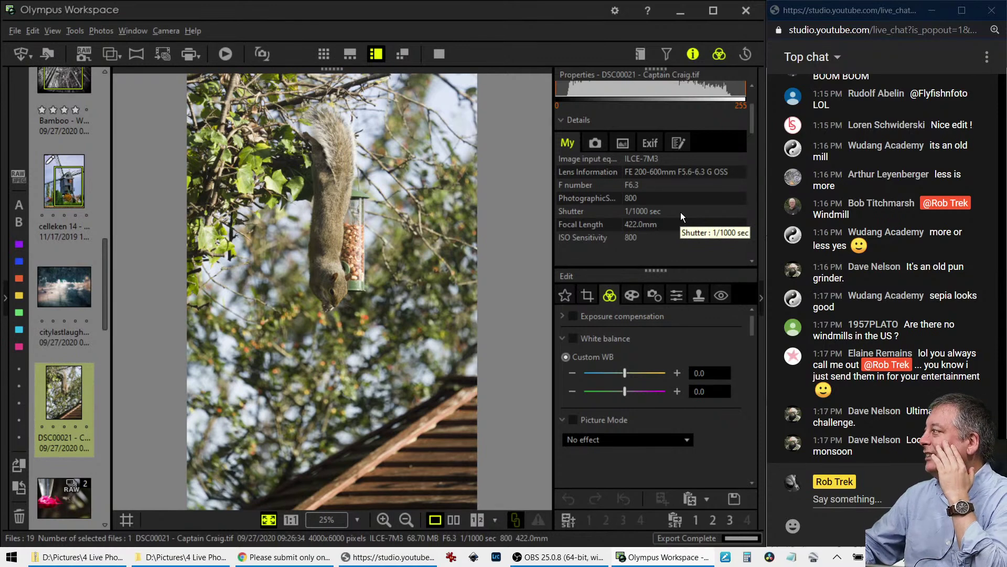
click(694, 54)
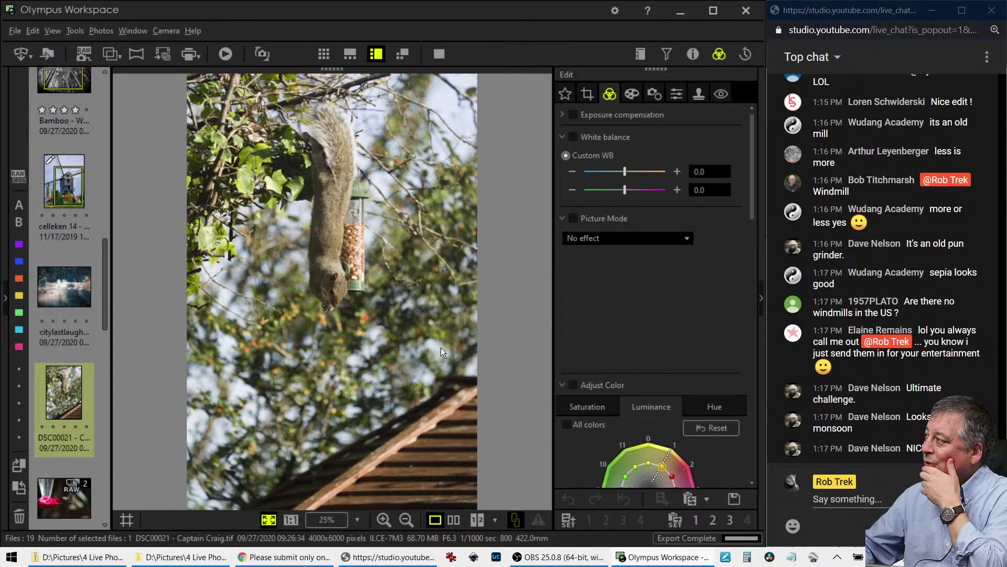
- Shift the squirrel photo's custom white balance to 0.8 towards yellow
drag(625, 172, 628, 172)
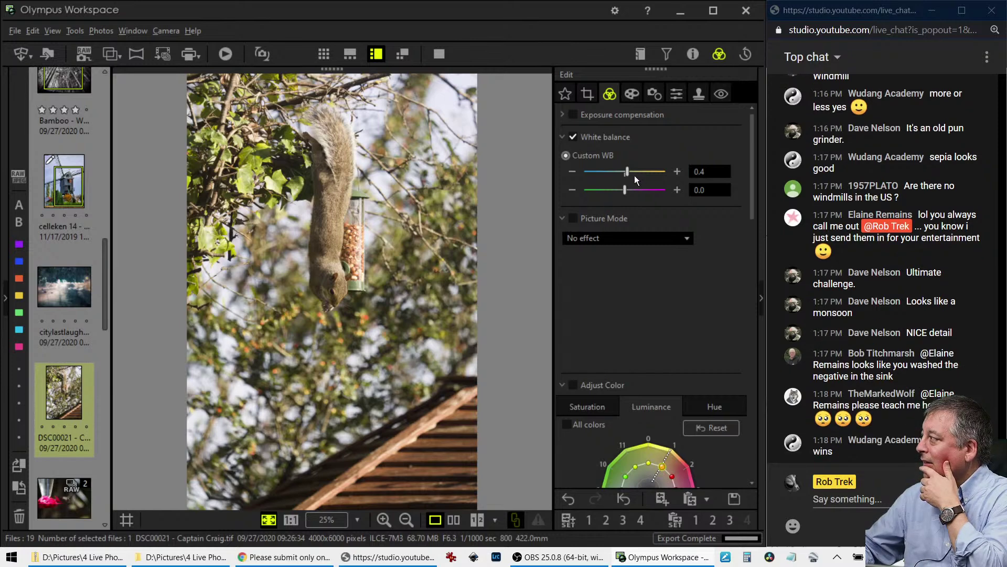
drag(629, 172, 633, 171)
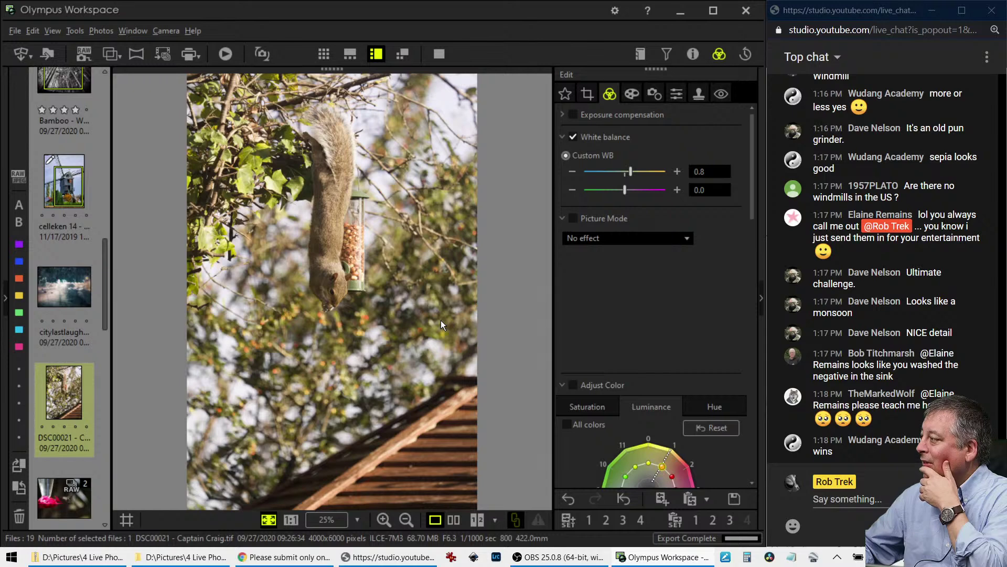
- Crop the squirrel photo at a 2.0:3.0 ratio to 2686 x 4029 pixels, framing the squirrel and feeder without the roof
click(594, 94)
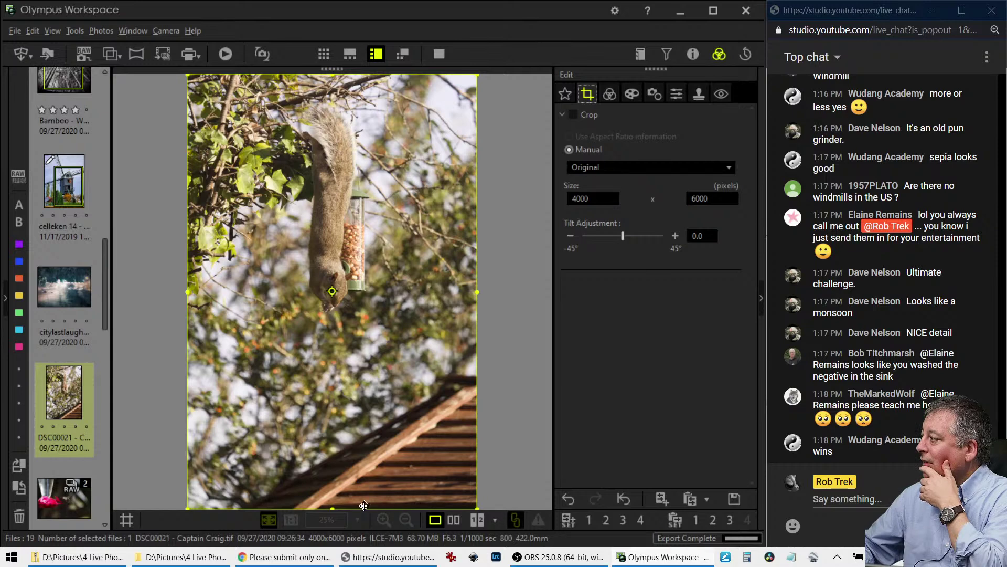
click(634, 168)
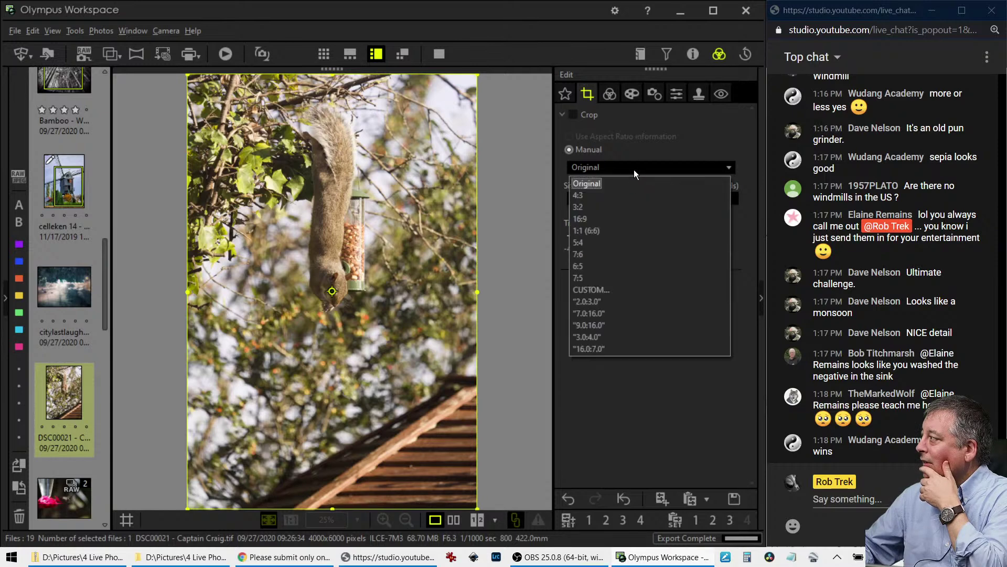
click(619, 306)
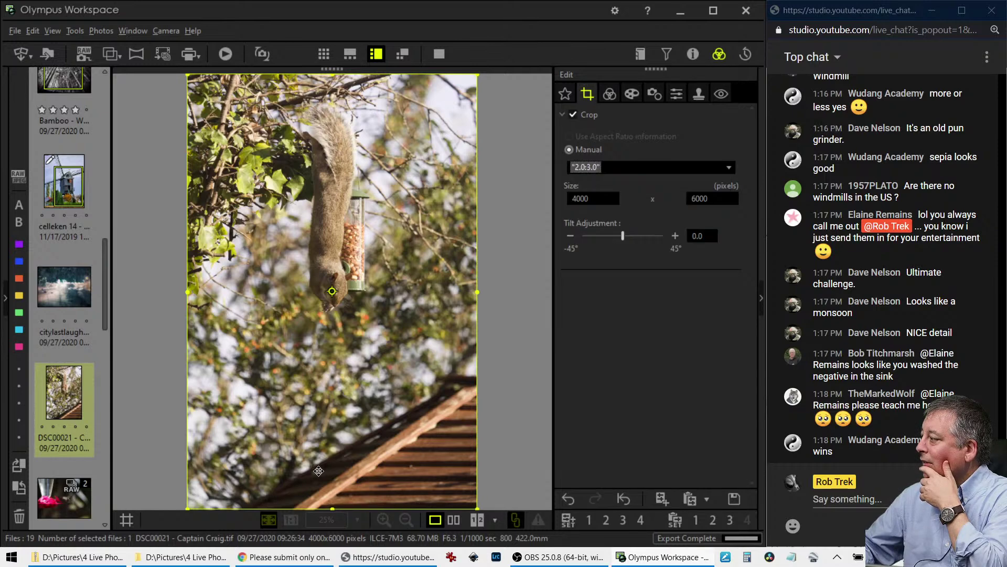
drag(332, 506, 349, 391)
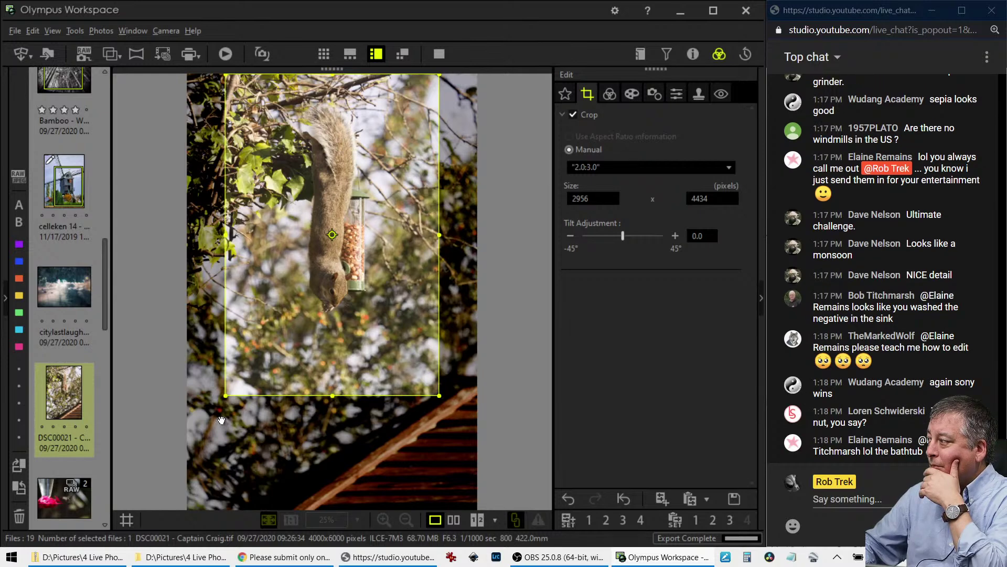
drag(225, 396, 245, 366)
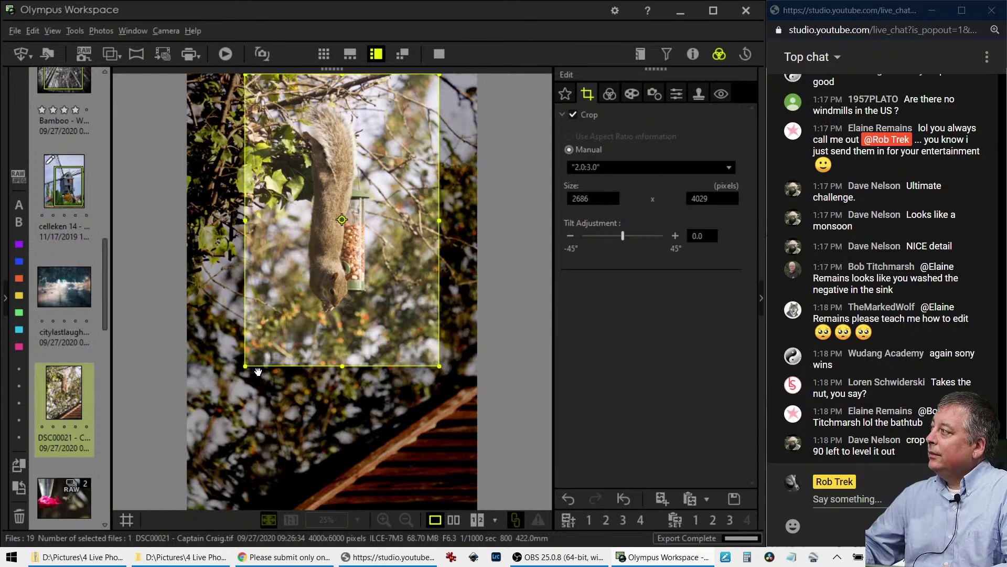
click(610, 94)
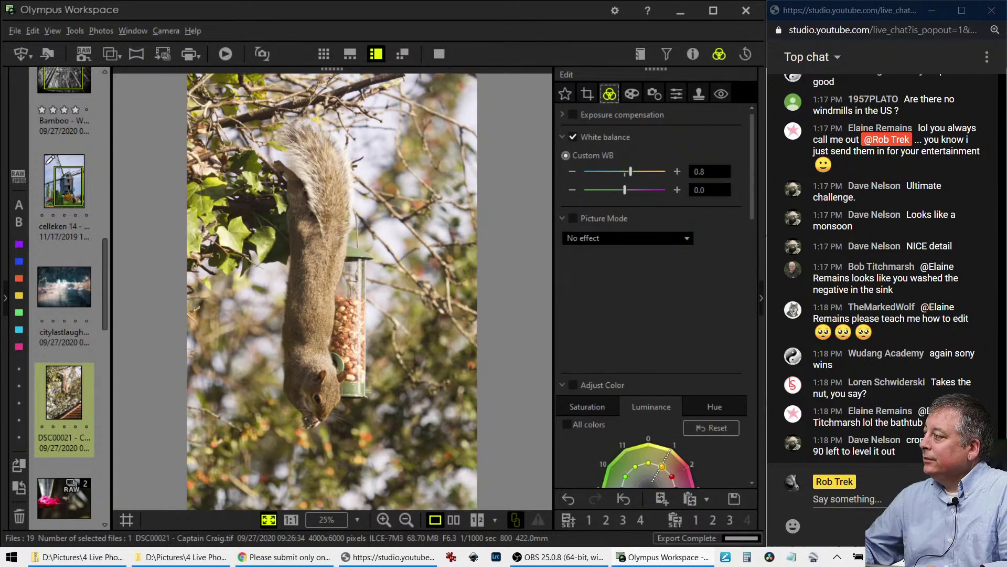
- Darken the squirrel photo's edges with vignetting at -21 and set its sharpness to 3
click(633, 95)
drag(621, 447, 592, 447)
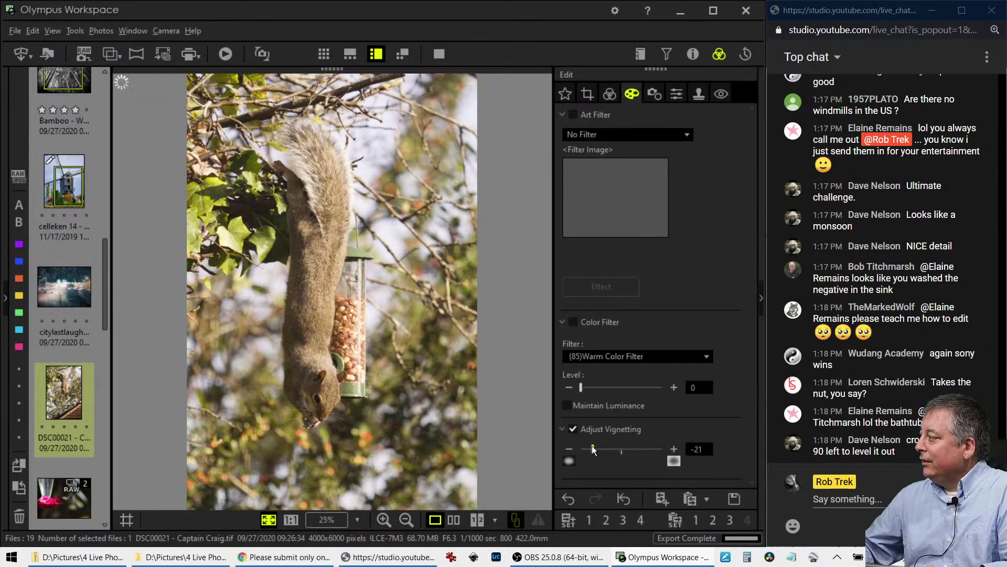
click(609, 94)
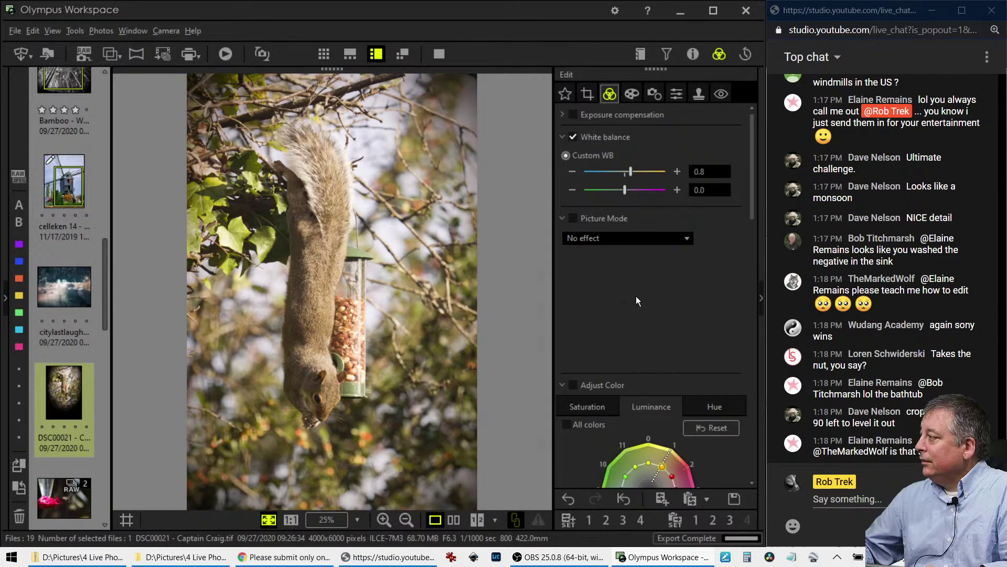
click(654, 94)
click(678, 96)
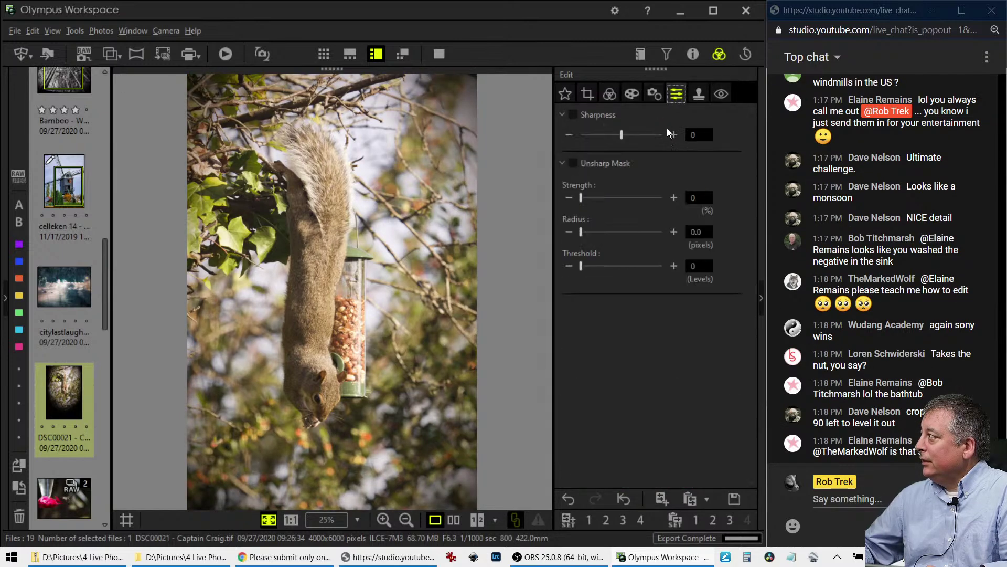
click(624, 135)
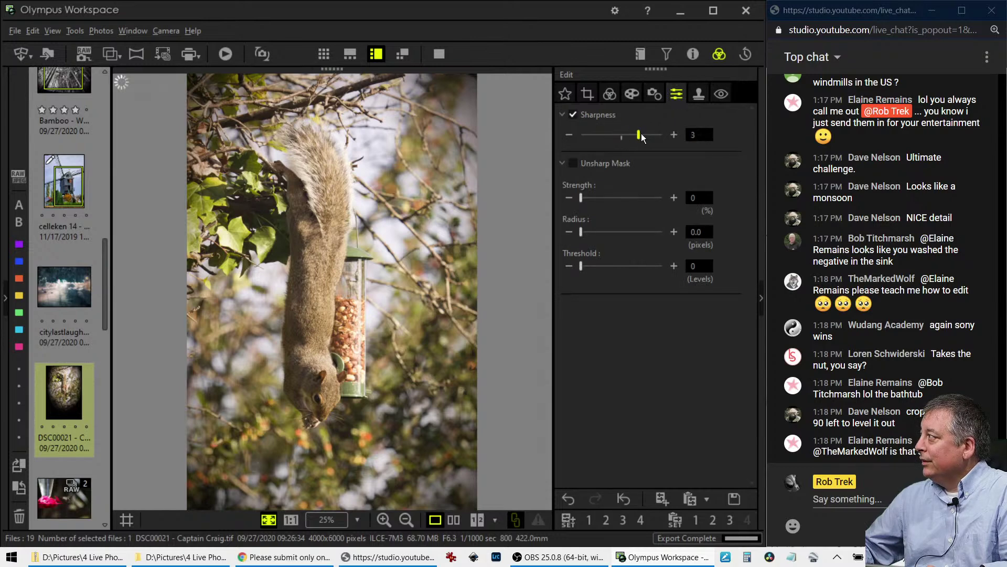
drag(622, 134, 645, 134)
- Set the squirrel photo's Dehaze to 32
click(608, 95)
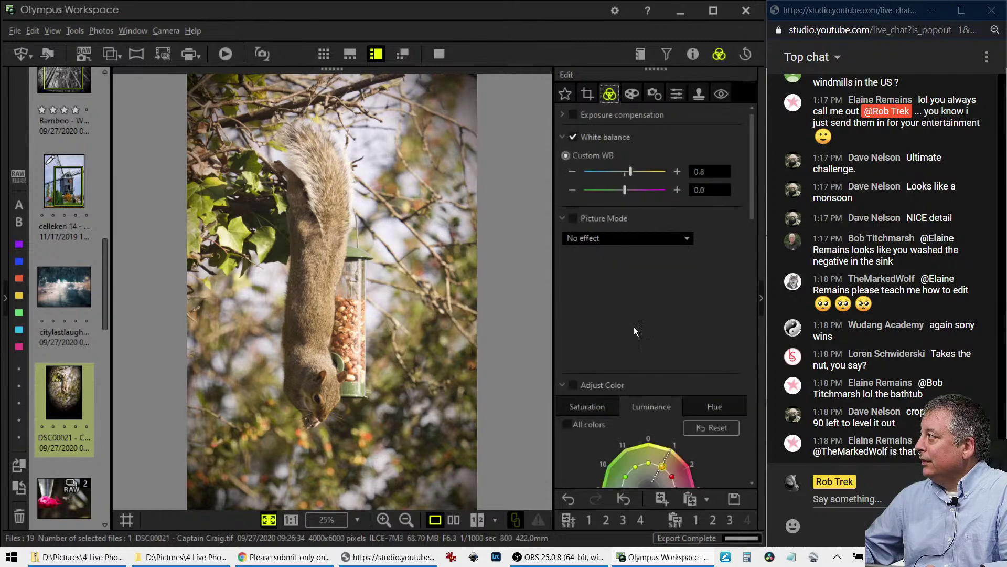
scroll(636, 368, down, 5)
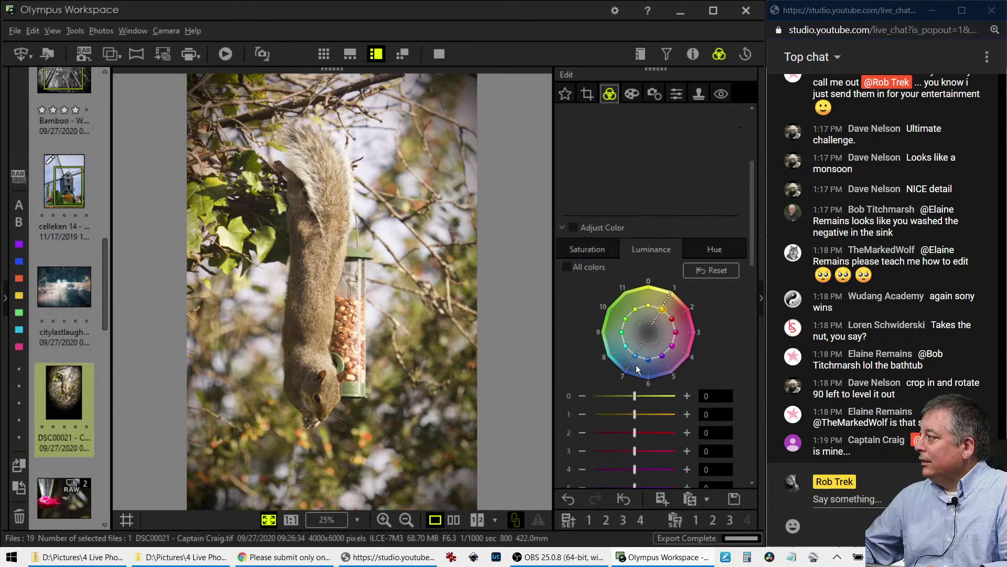
scroll(636, 367, down, 6)
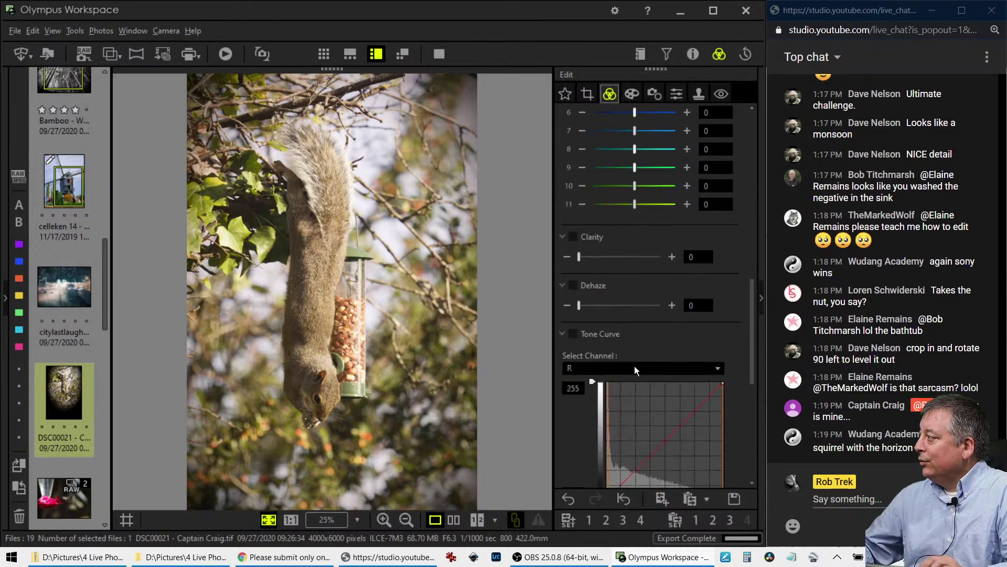
drag(579, 305, 604, 305)
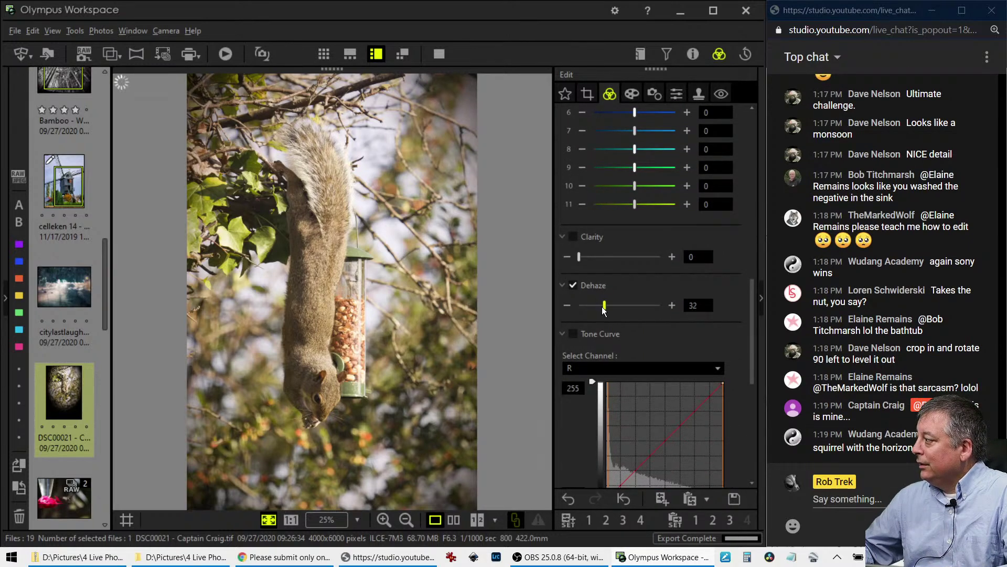
- On the squirrel photo's RGB tone curve, add a lowered shadow point and a midtone point slightly below the diagonal
scroll(612, 389, down, 4)
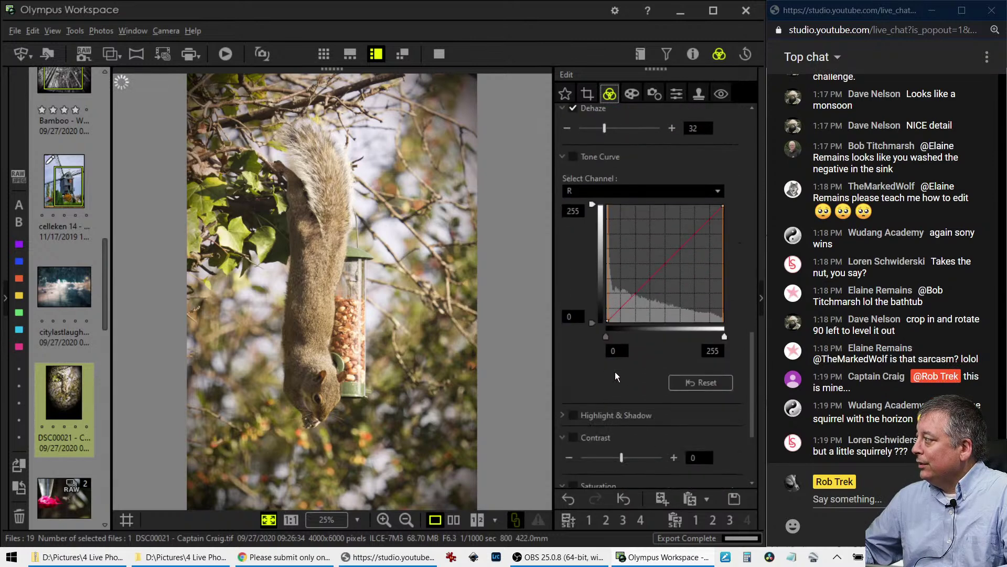
click(613, 190)
click(606, 202)
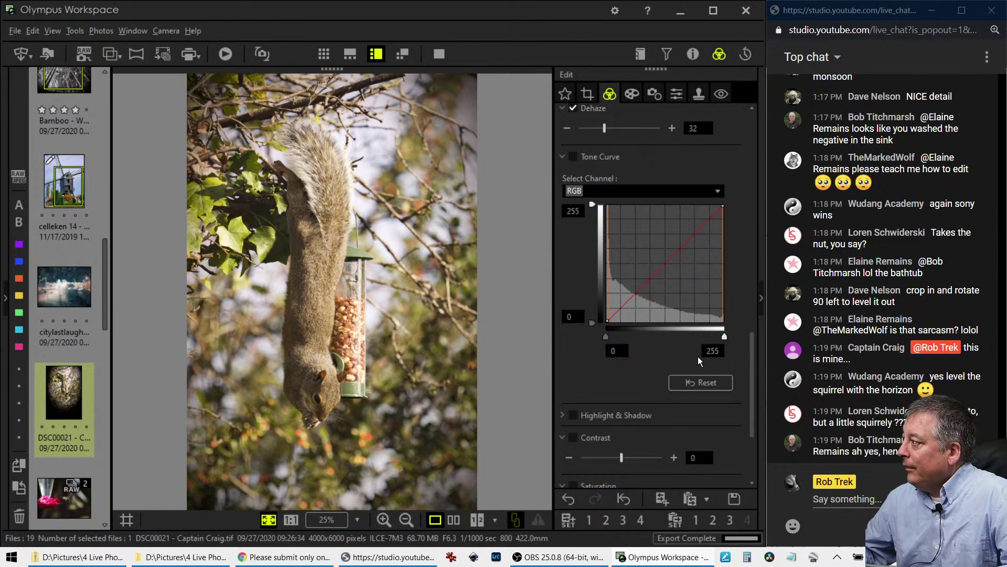
click(618, 311)
drag(617, 312, 622, 317)
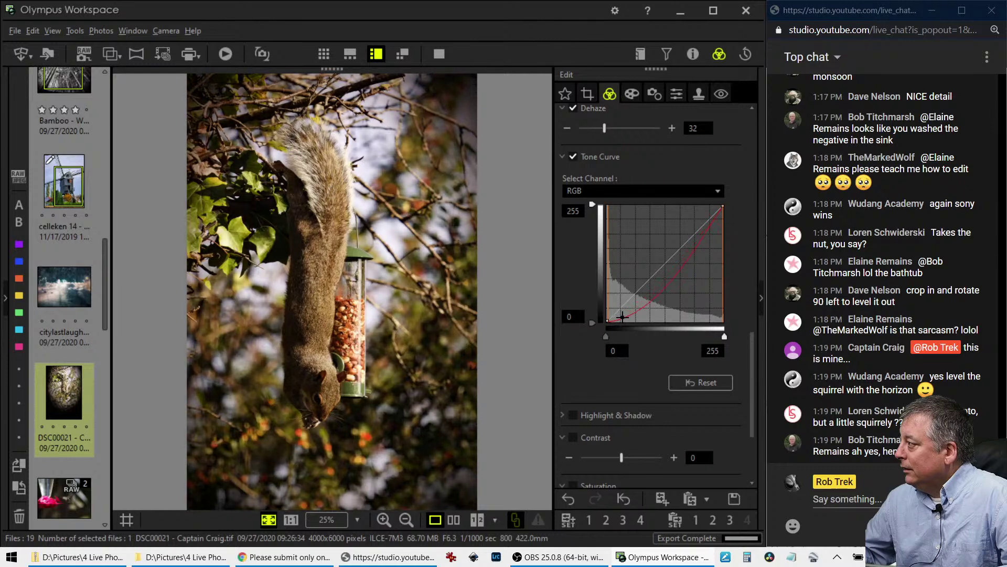
click(654, 292)
- Switch the squirrel photo's gradation to Manual and set it to 45
scroll(619, 380, down, 3)
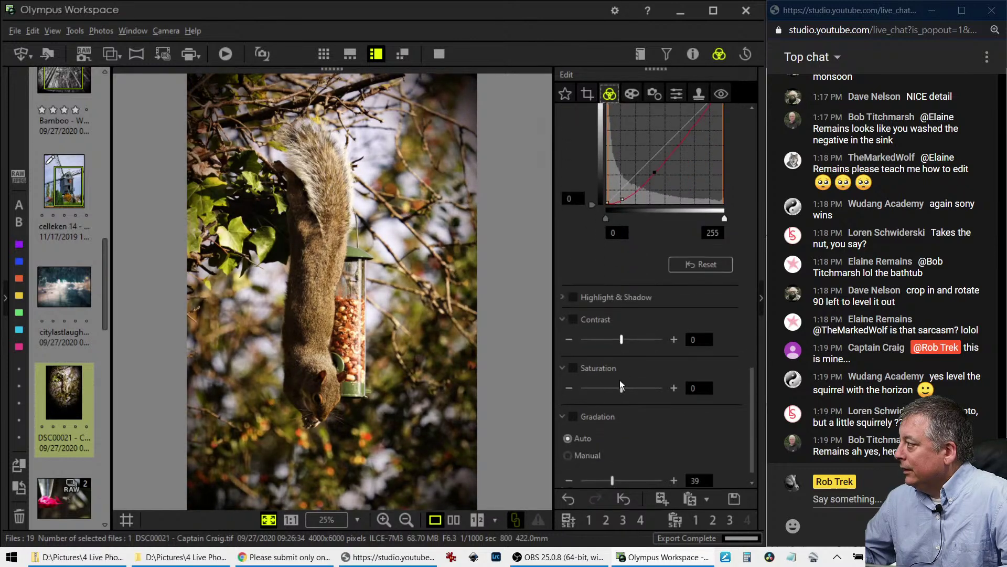
click(600, 444)
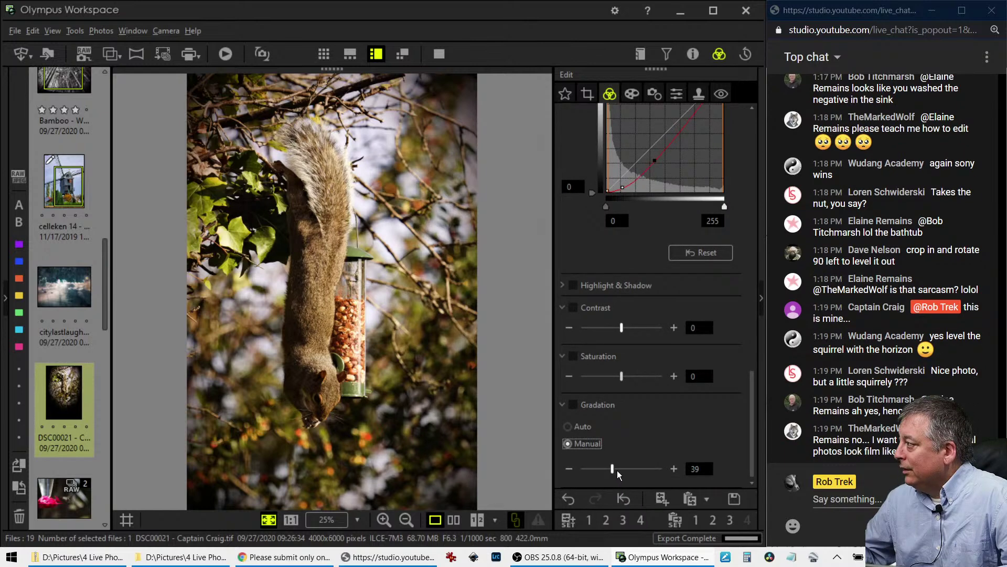
drag(612, 468, 617, 471)
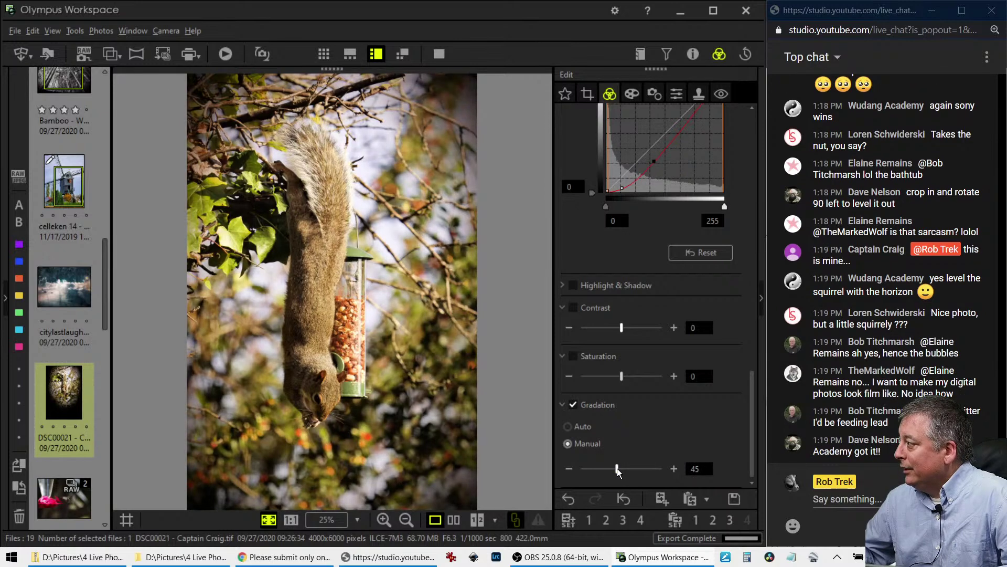
- Raise the squirrel photo's manual gradation to 57
drag(619, 471, 620, 472)
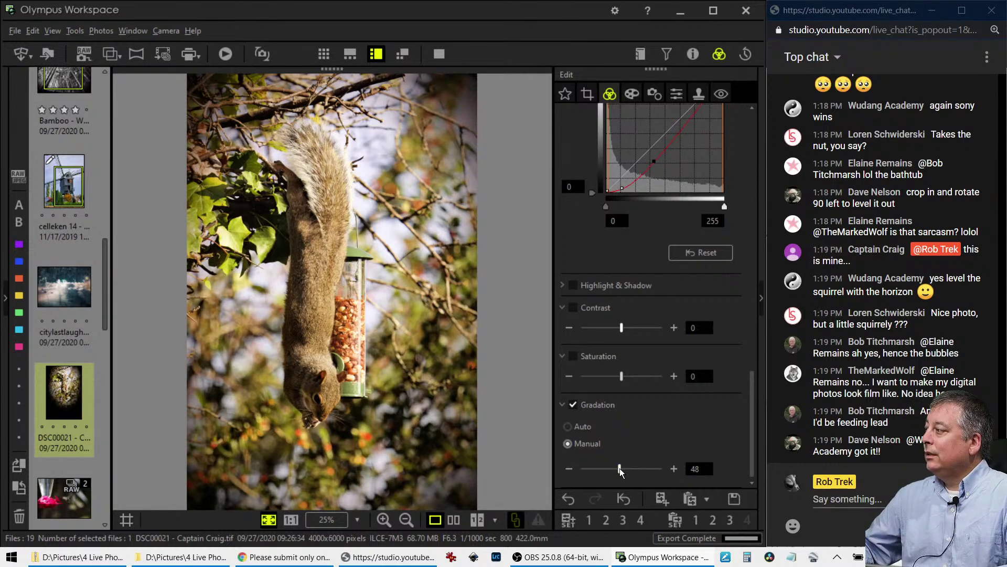
drag(619, 471, 630, 472)
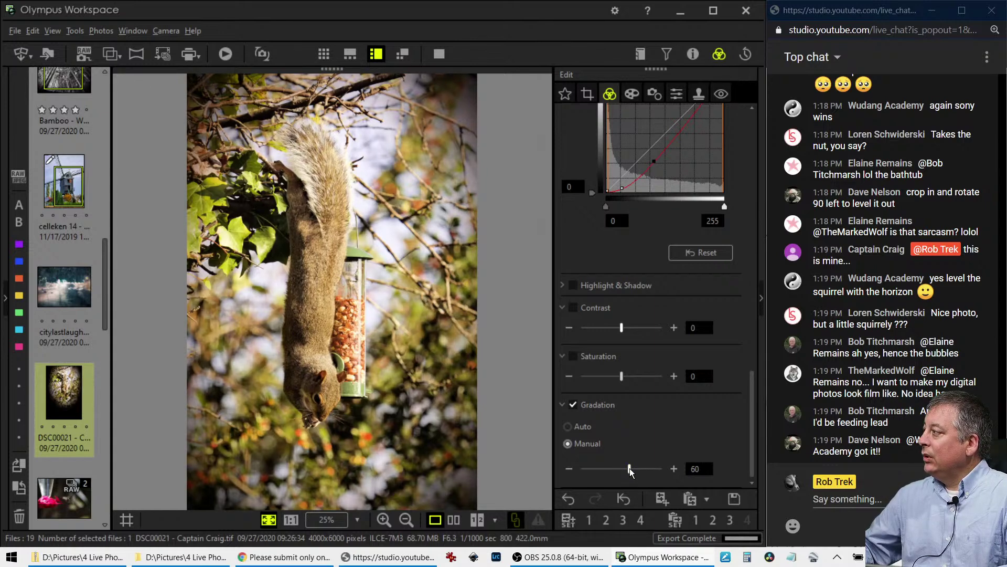
drag(630, 471, 626, 471)
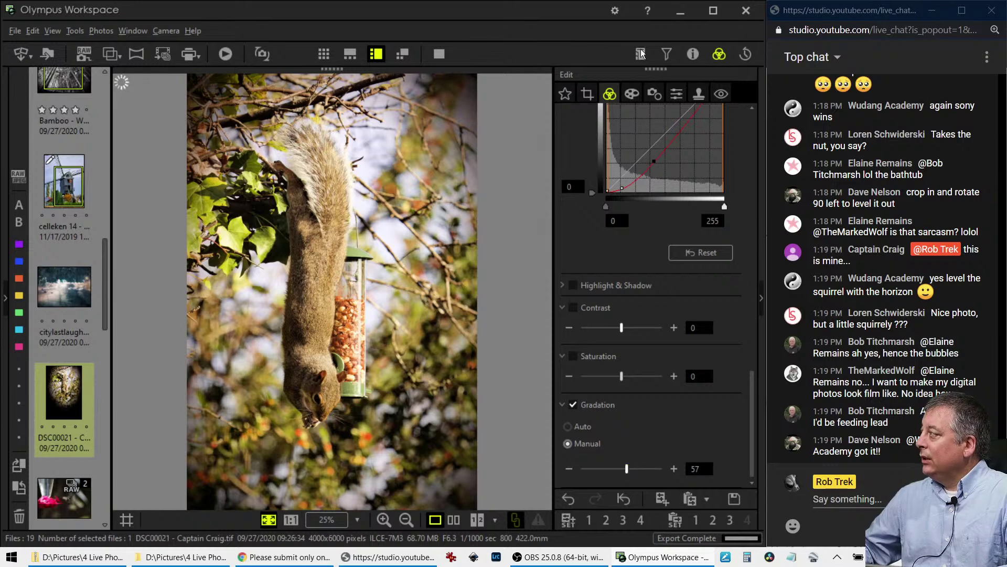
- Try raising the black input level to 18 and reworking the shadow point on the squirrel photo's RGB tone curve
scroll(590, 243, up, 4)
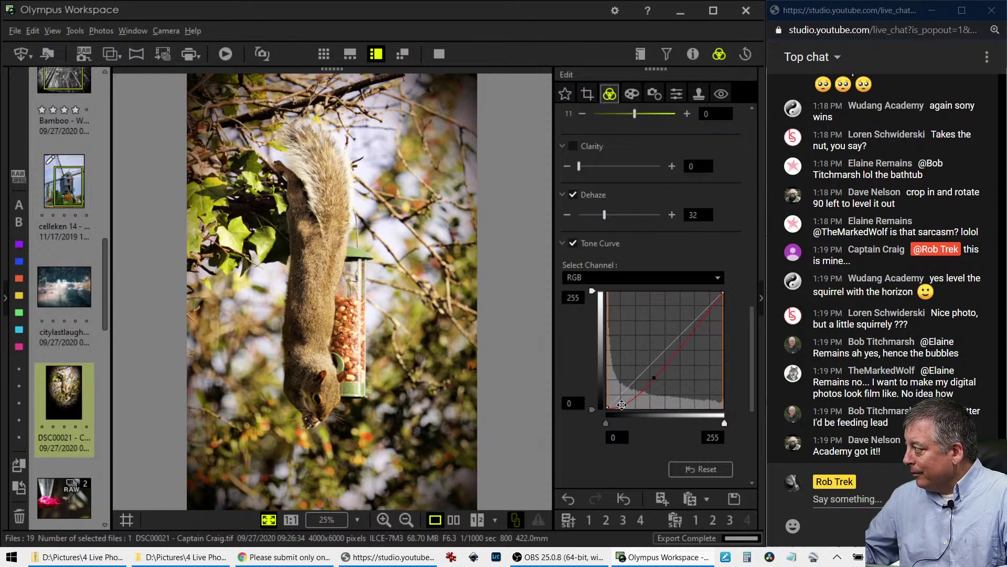
drag(622, 404, 611, 424)
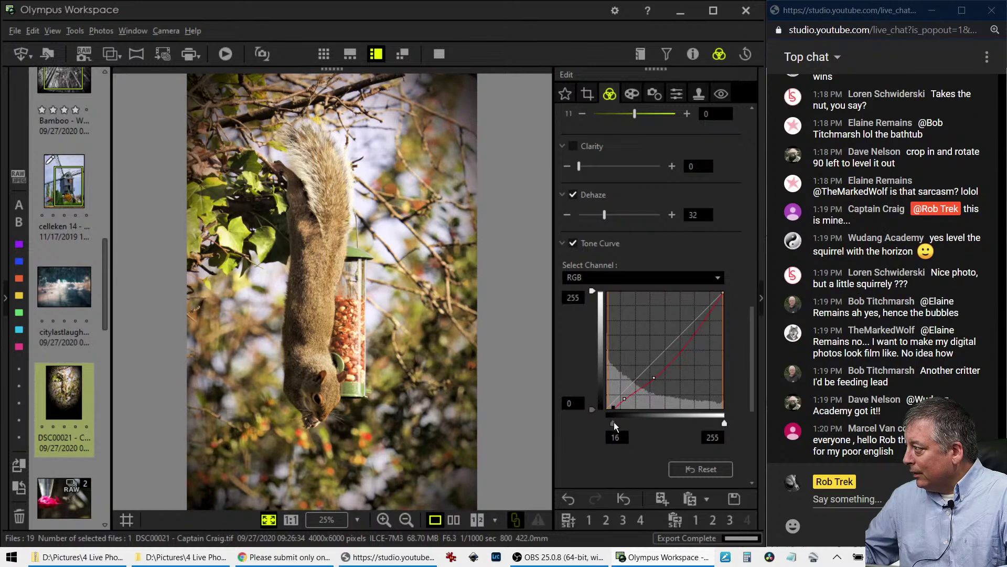
drag(615, 426, 638, 402)
click(633, 397)
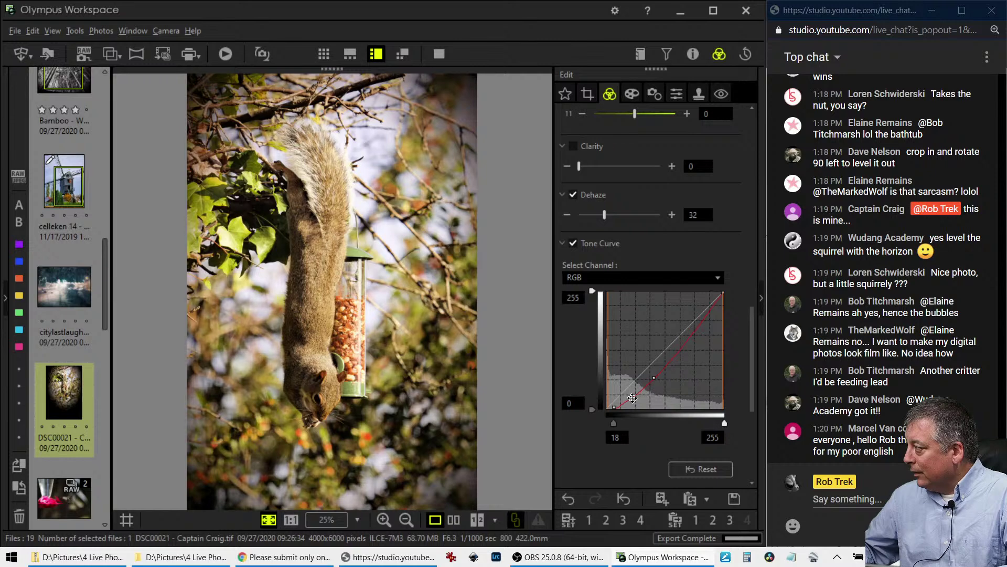
- Reset the RGB tone curve and rebuild it with a shadow point, a midtone point below the diagonal and a highlight point near the upper end
click(671, 466)
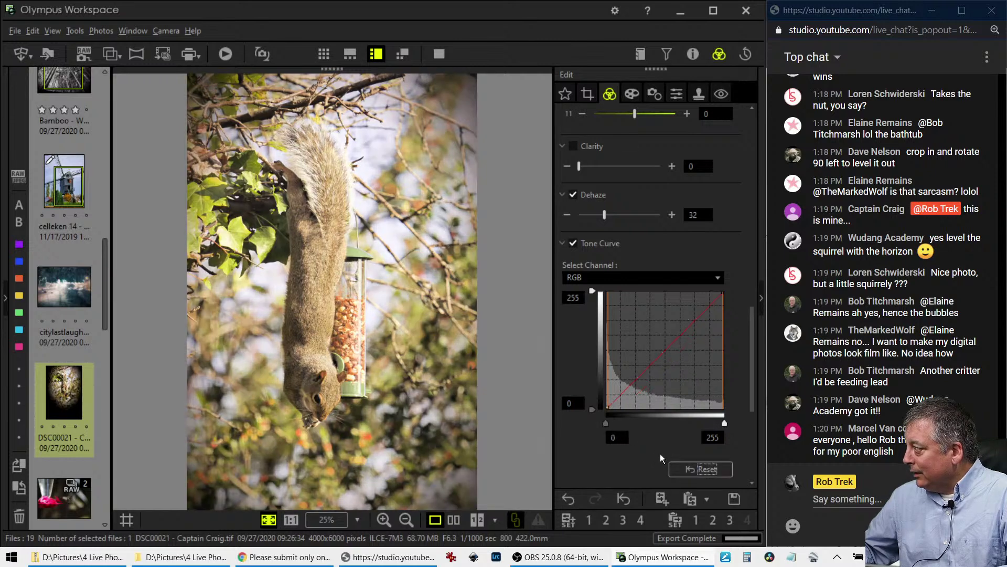
drag(625, 391, 655, 380)
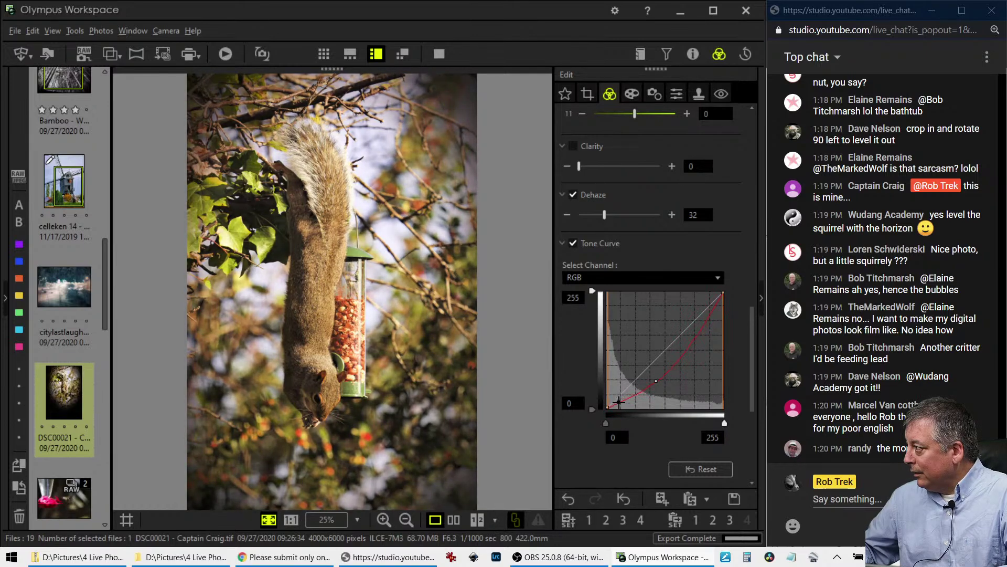
click(620, 405)
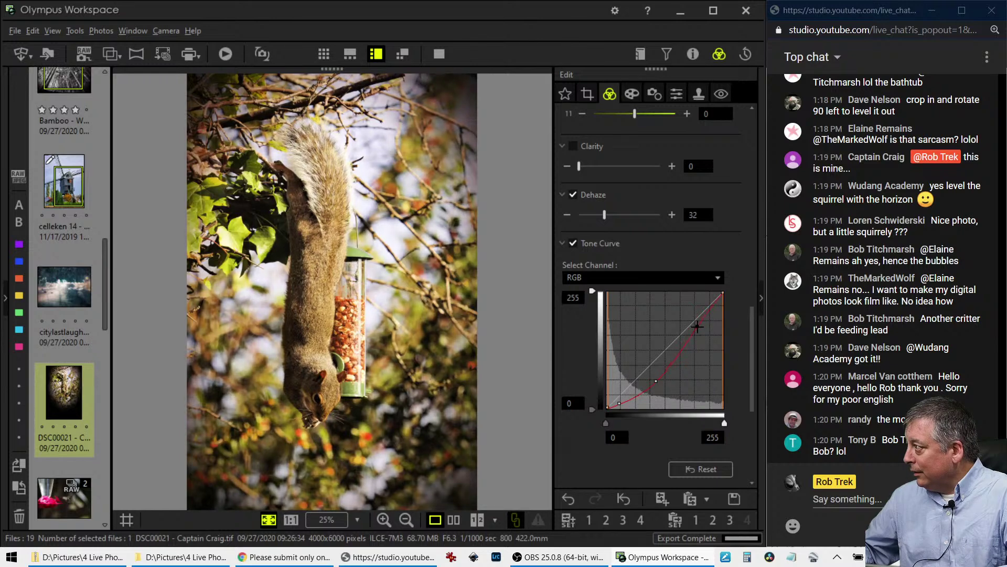
drag(714, 303, 713, 301)
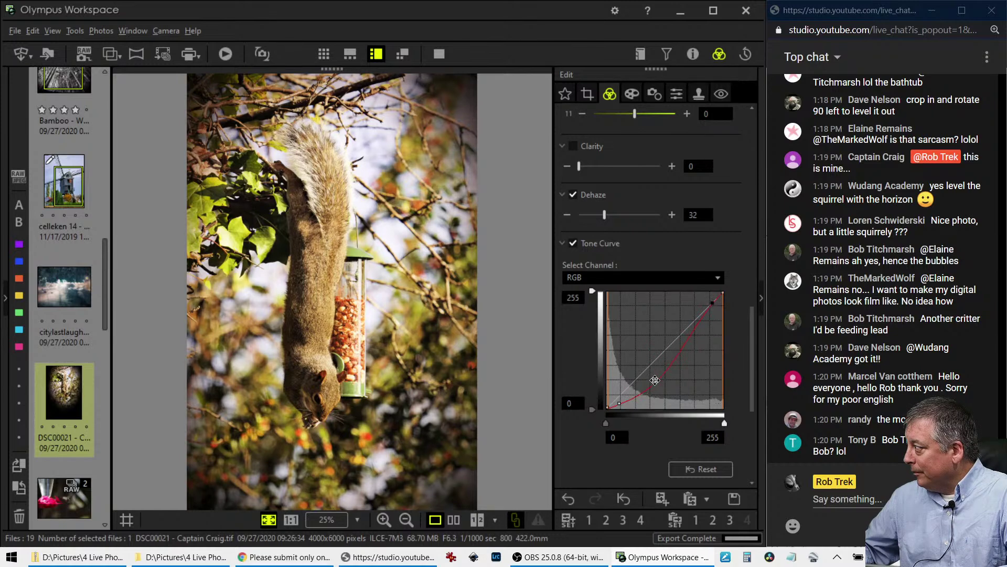
drag(656, 380, 656, 377)
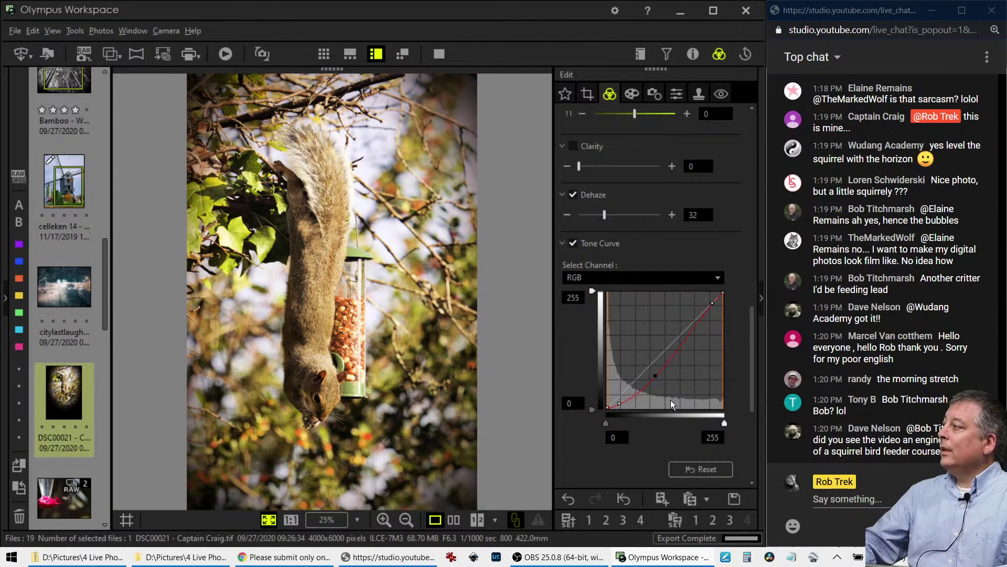
- Tilt the squirrel photo's crop to -0.7 degrees
click(588, 97)
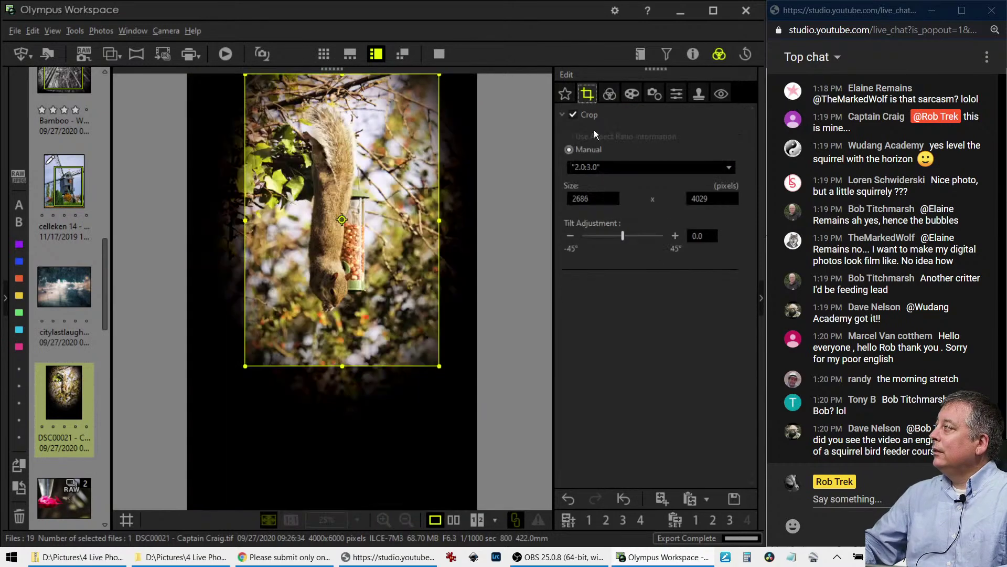
click(570, 236)
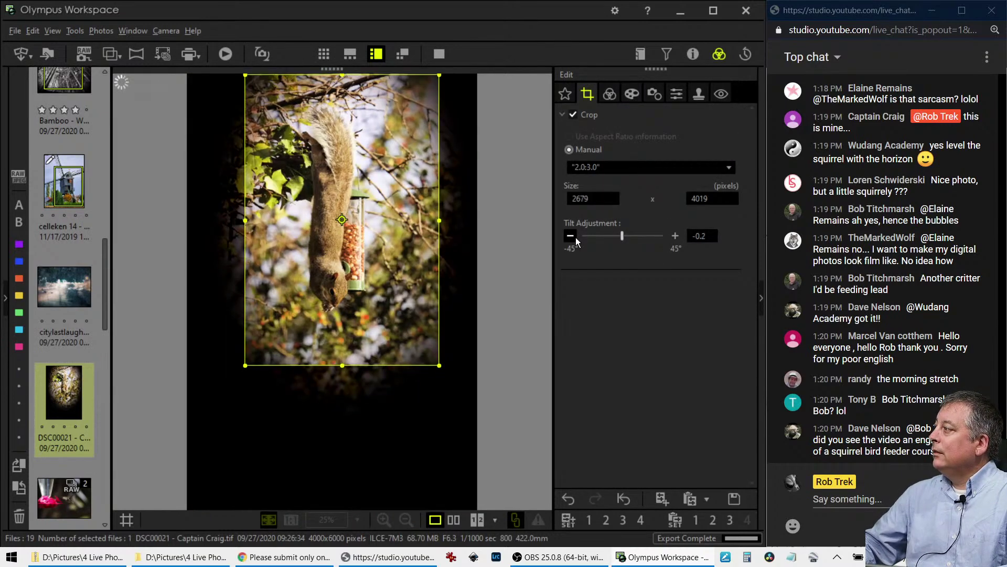
click(571, 236)
click(571, 236)
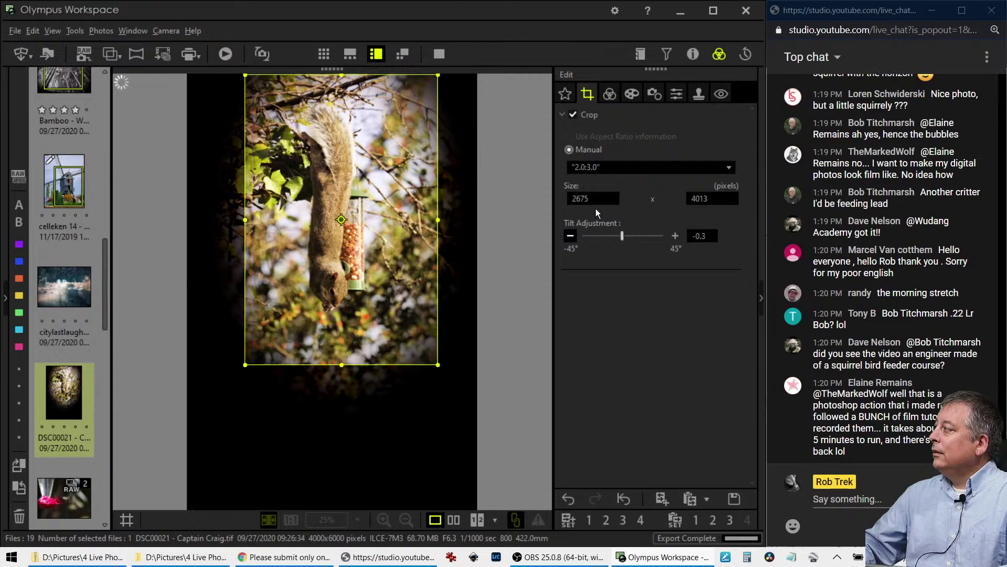
- Set the squirrel photo's custom white balance to 0.7 on the blue-yellow axis
click(609, 94)
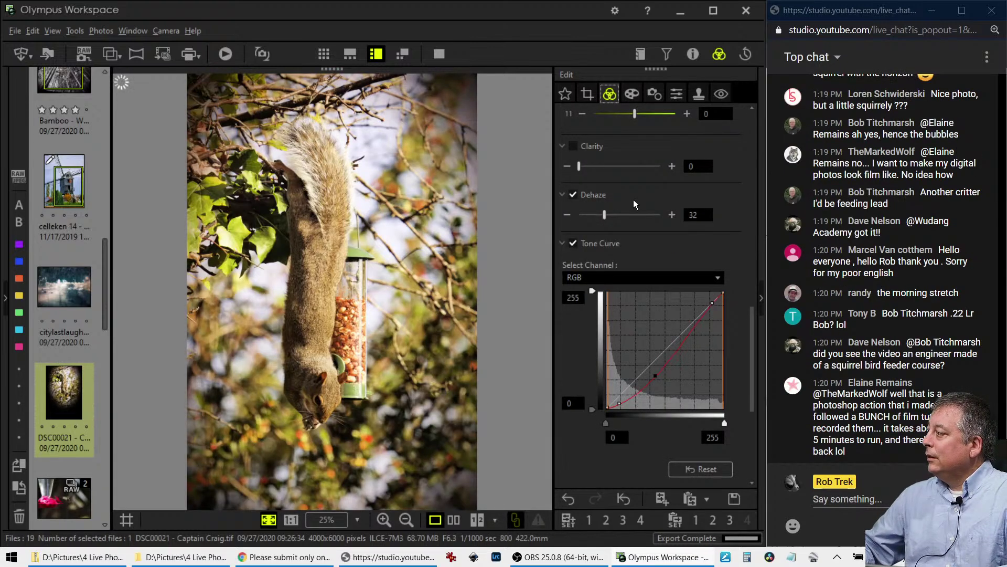
scroll(634, 198, up, 4)
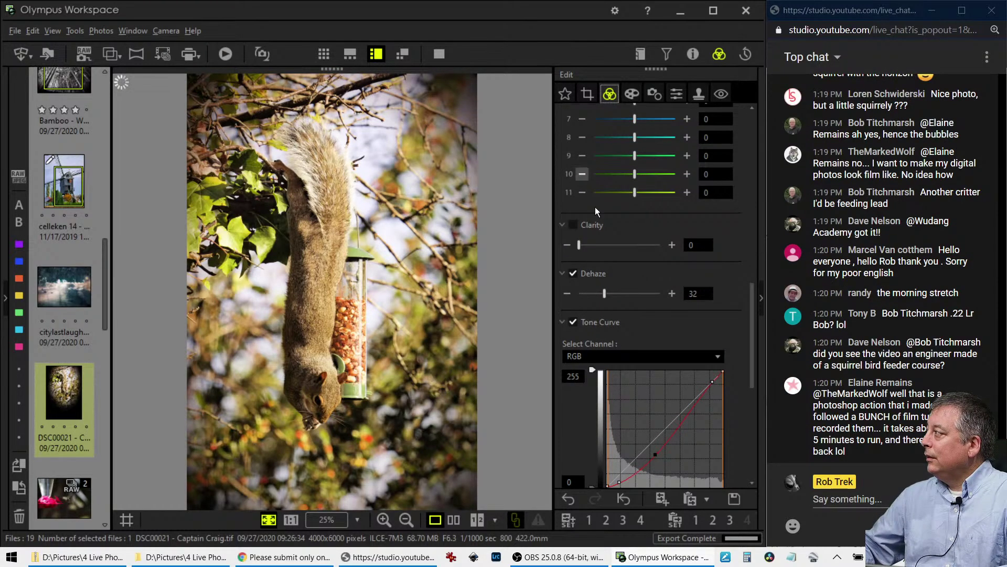
scroll(628, 230, up, 5)
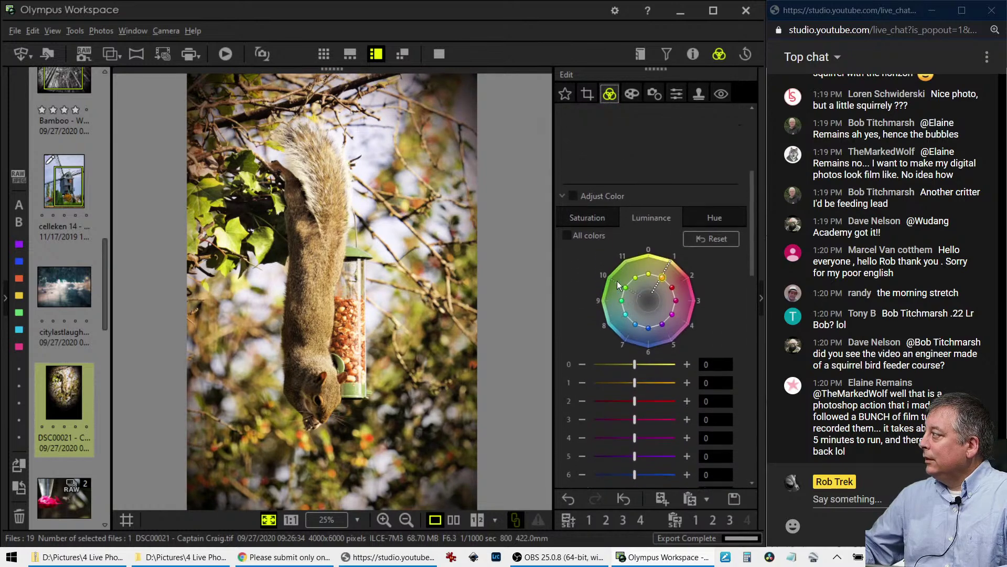
scroll(581, 268, up, 4)
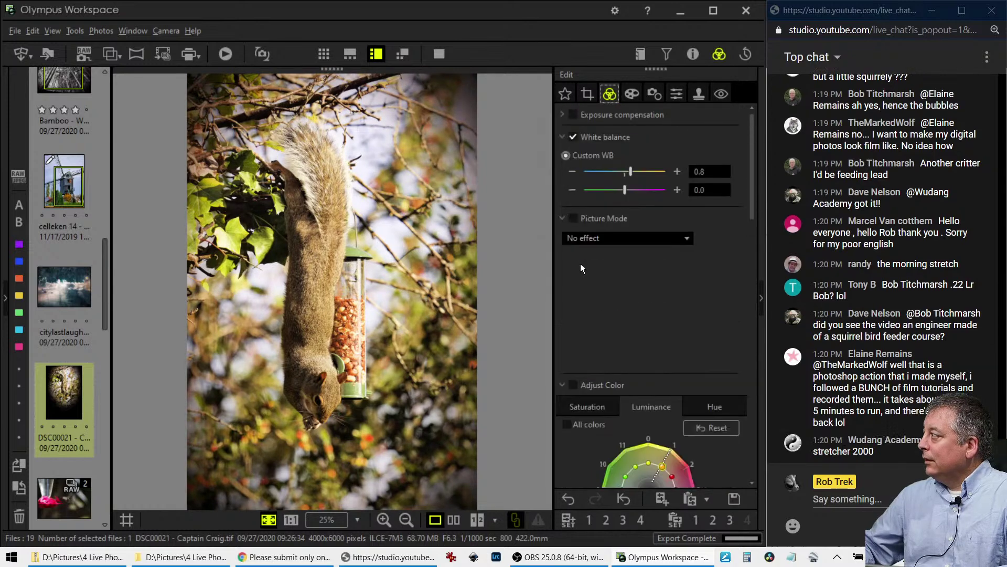
click(572, 172)
click(572, 171)
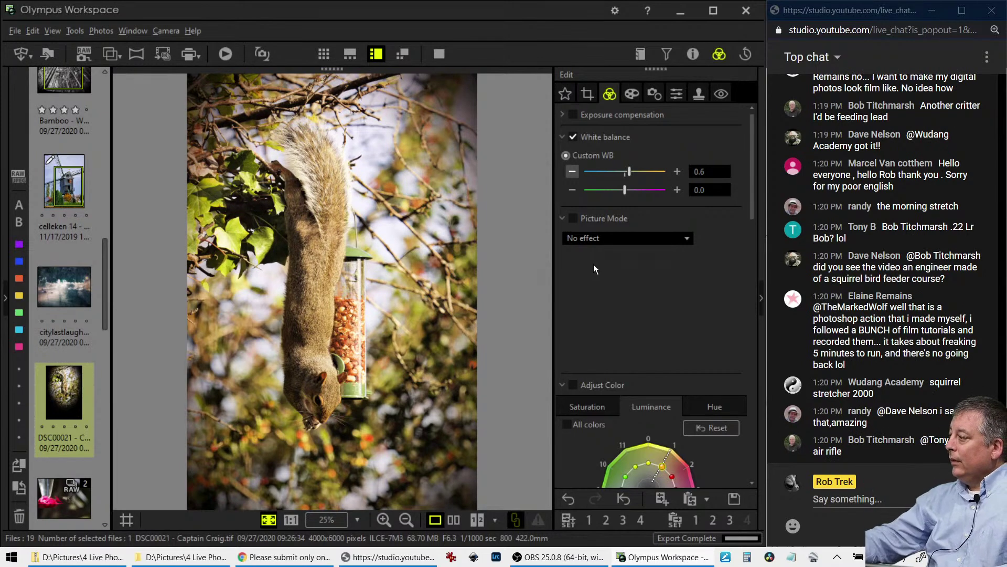
click(676, 172)
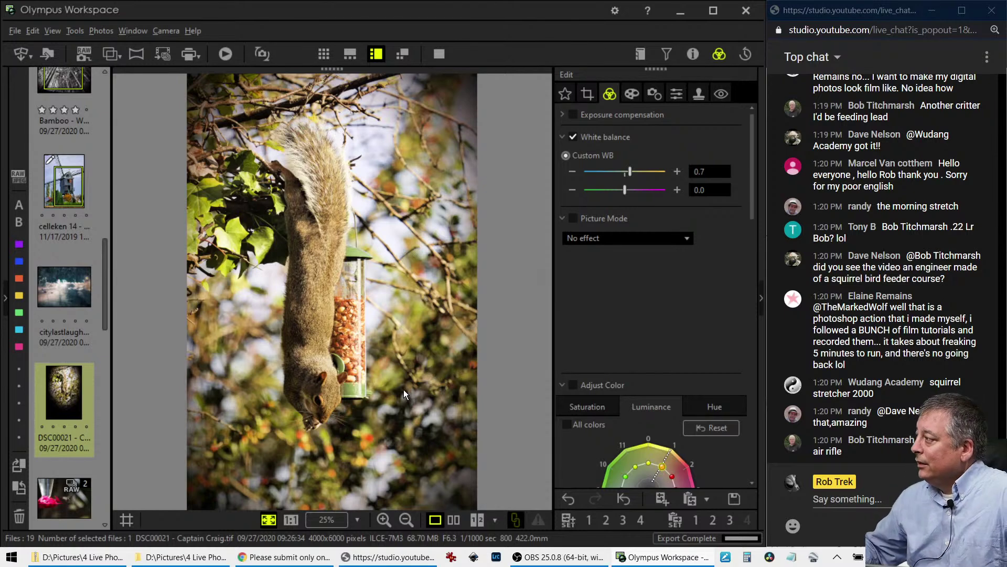
- Try the squirrel photo's vignetting at -30 and set it back to -21
click(632, 95)
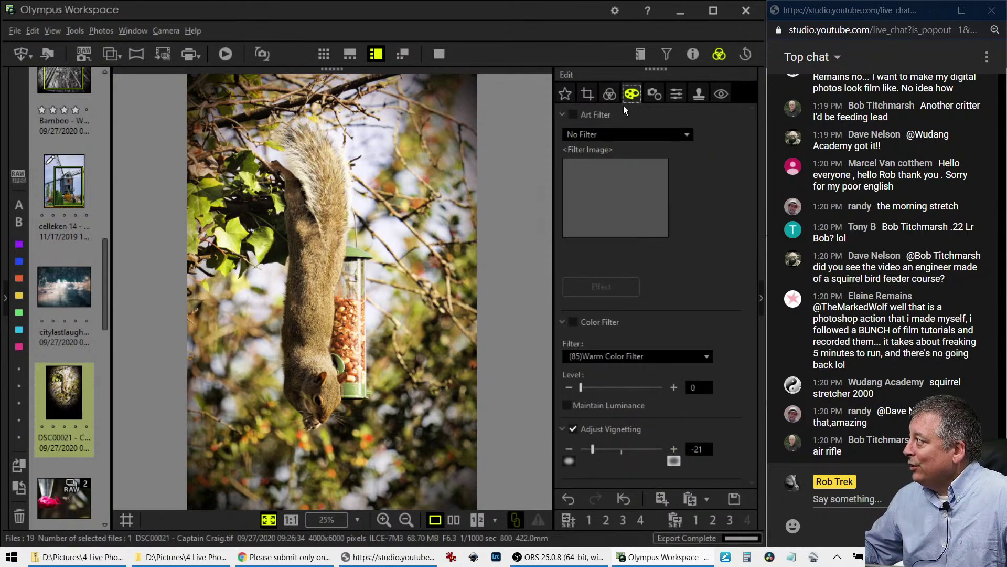
drag(590, 450, 571, 450)
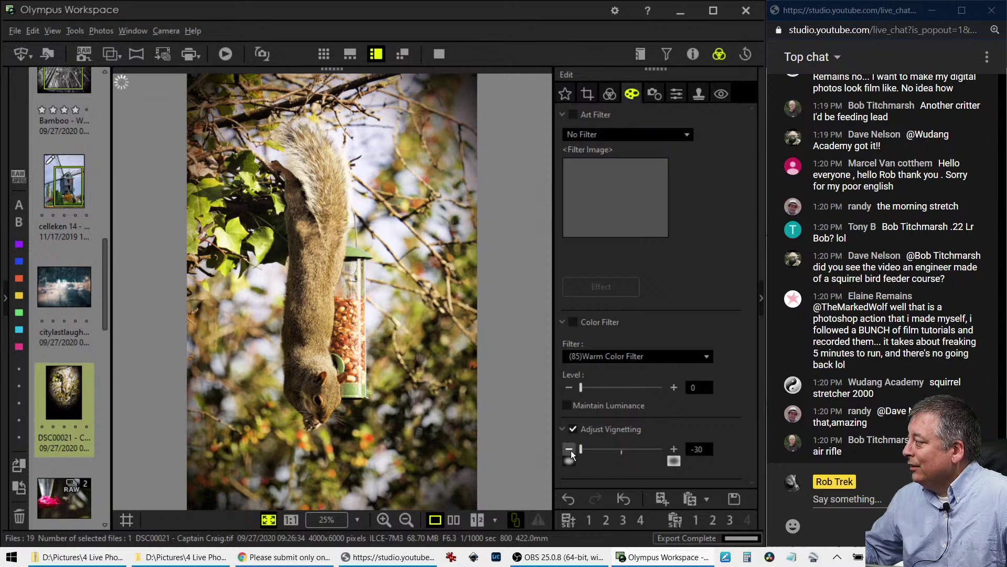
click(609, 98)
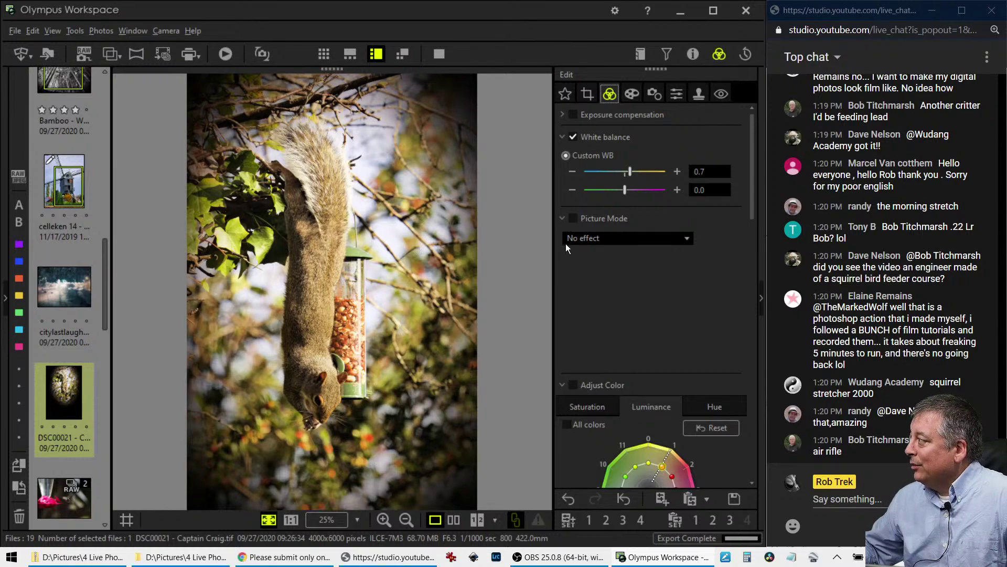
click(632, 94)
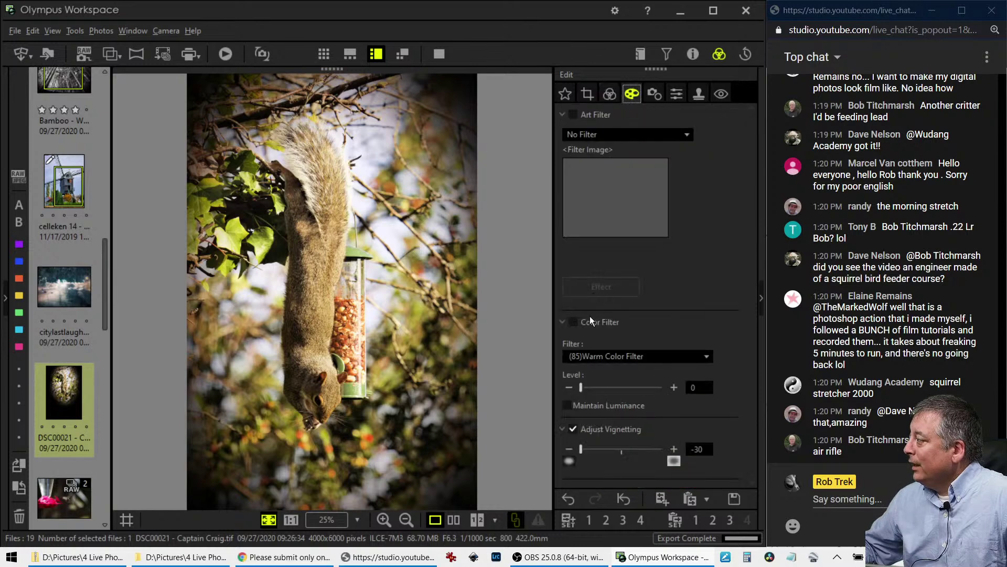
drag(583, 451, 594, 452)
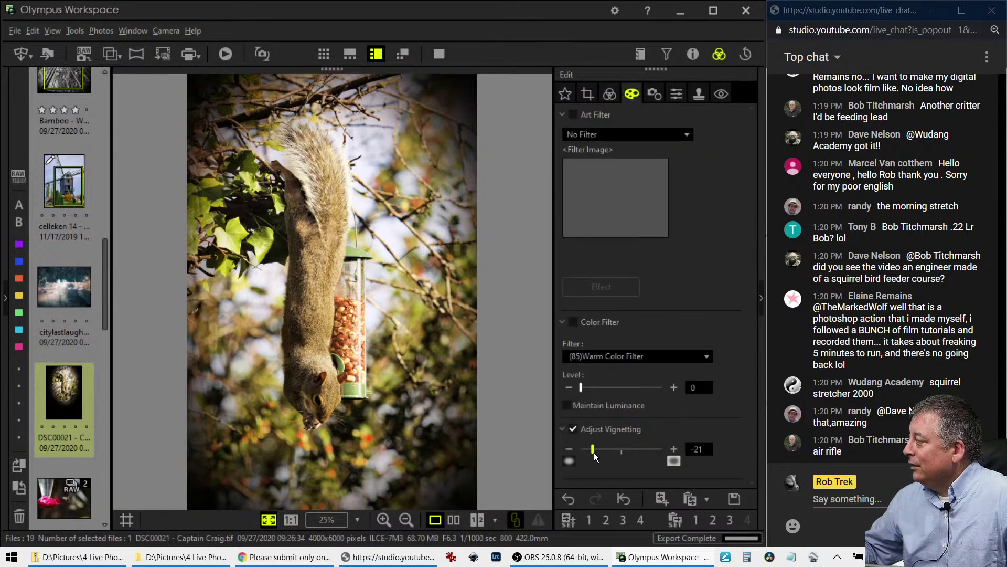
click(607, 96)
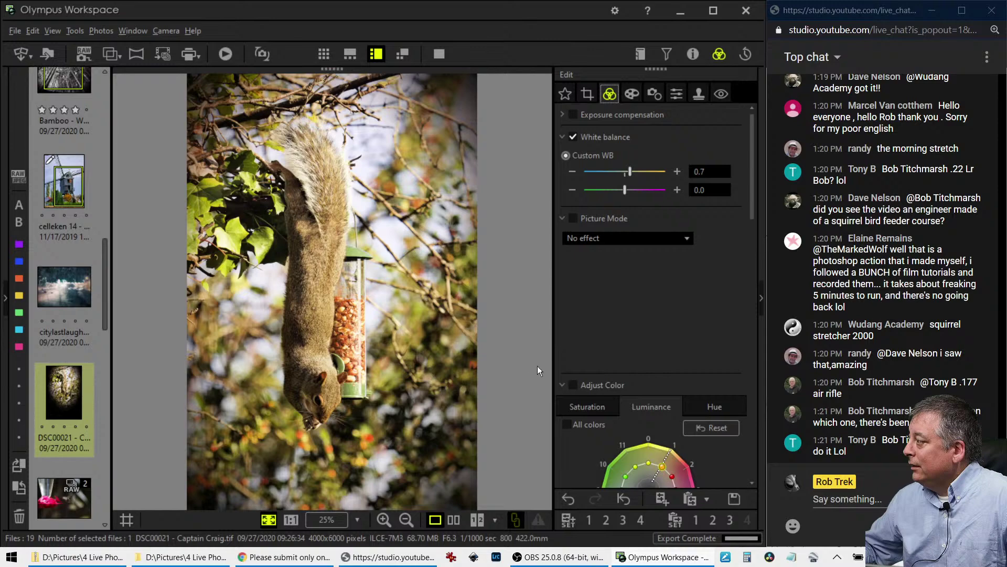
- Compare the original and edited squirrel photos side by side, including at full screen
click(453, 519)
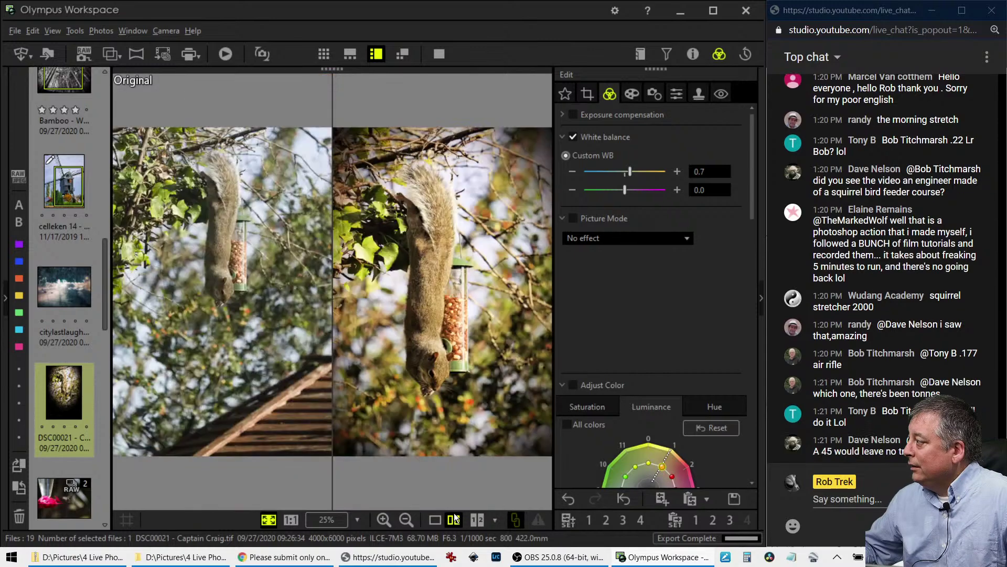
click(439, 53)
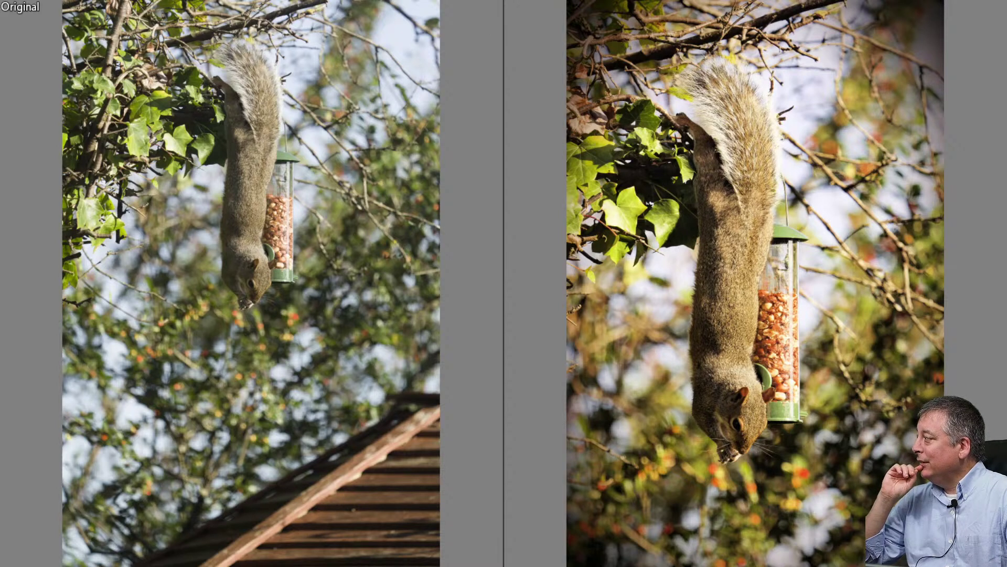
key(Escape)
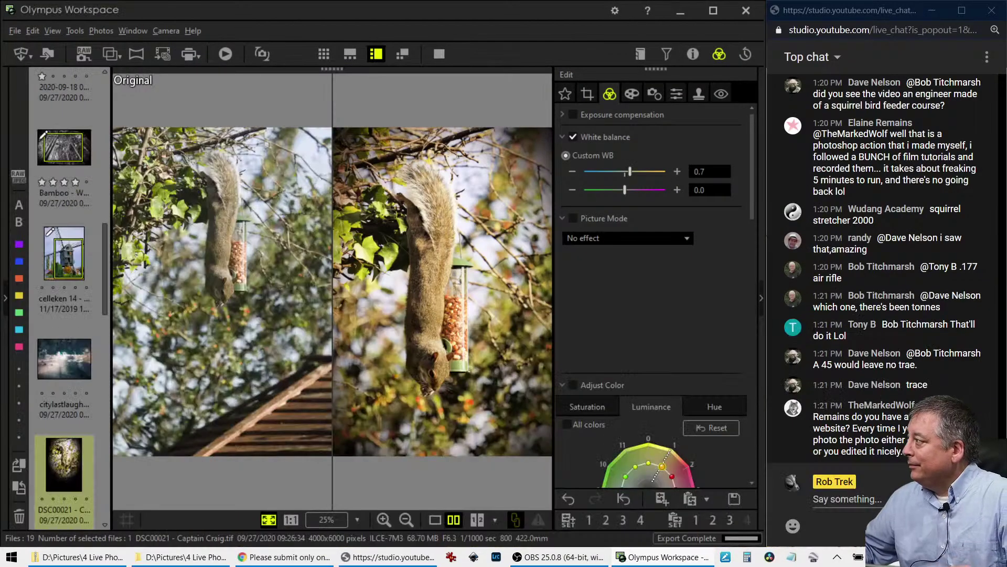
- Recrop the squirrel photo to a 1:1 square of about 1806 x 1806 pixels around the squirrel's head and the feeder
click(588, 94)
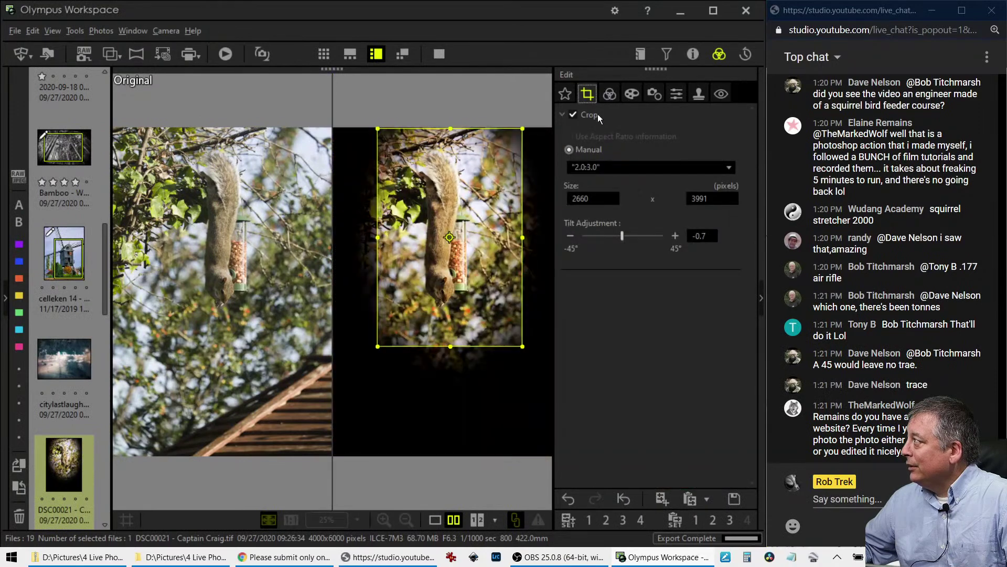
click(606, 167)
click(603, 223)
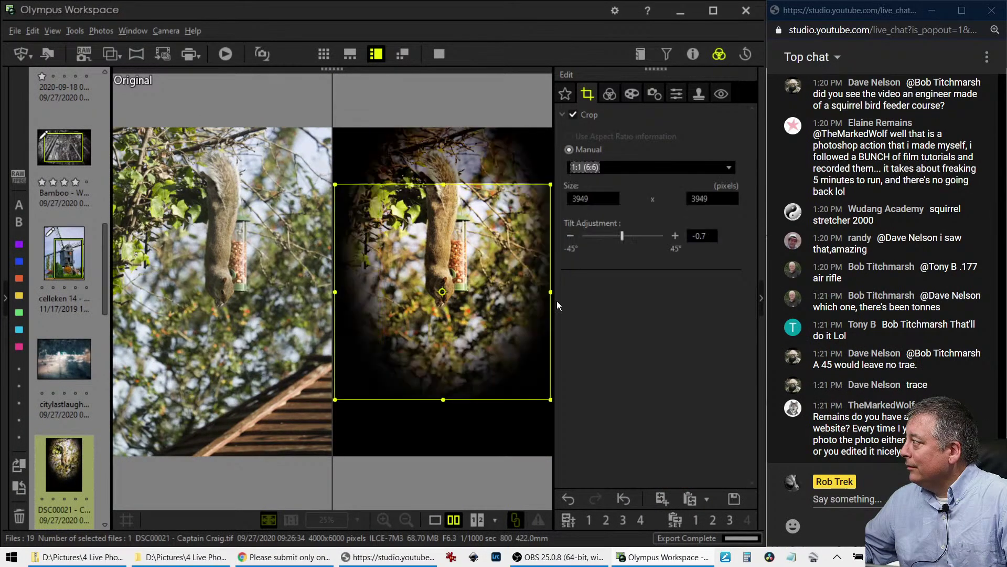
drag(444, 400, 478, 292)
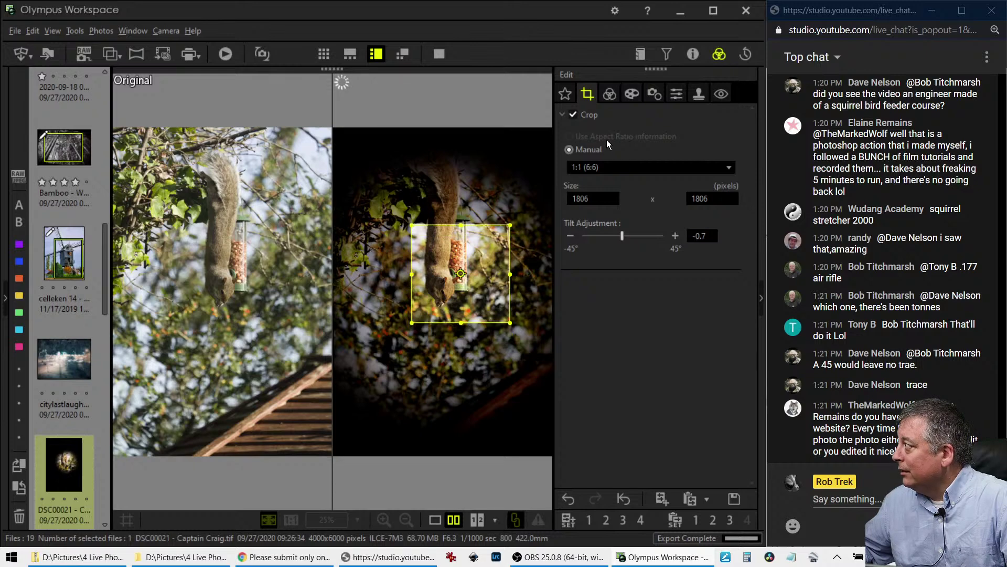
click(611, 93)
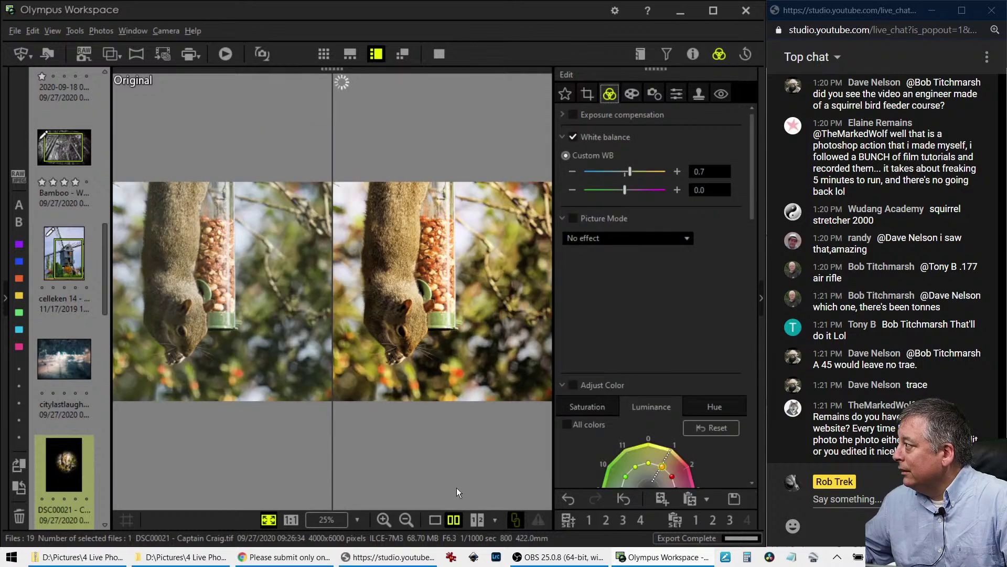
- Set the squirrel photo's vignetting to -5 in the single-image view and check the result at full screen
click(435, 520)
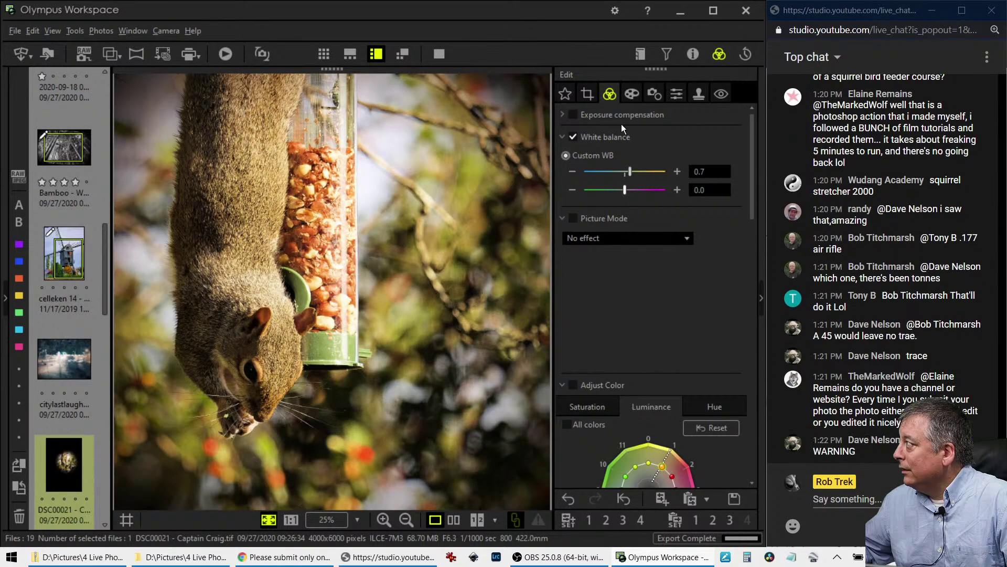
click(629, 96)
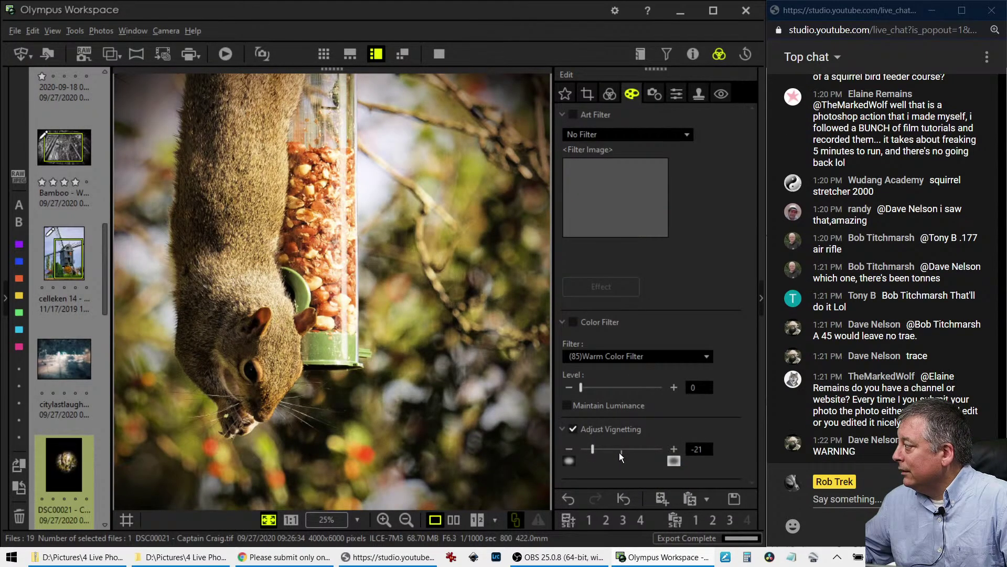
drag(593, 449, 614, 448)
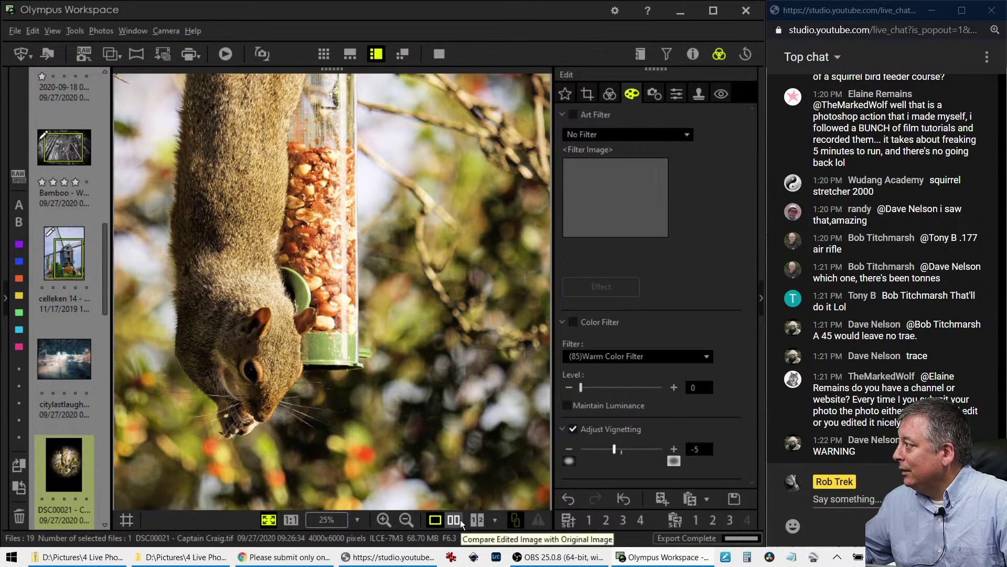
click(440, 60)
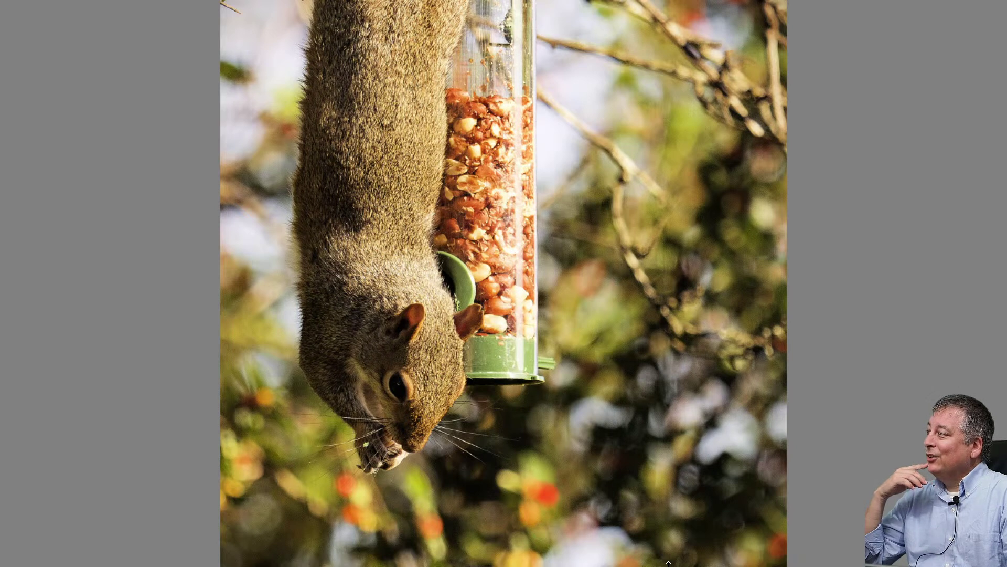
key(Escape)
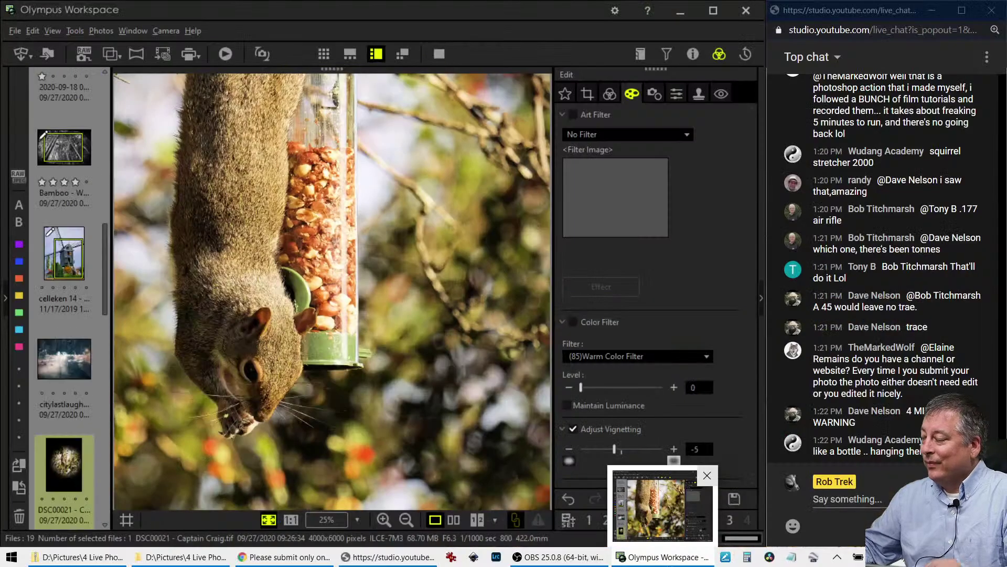
- Open the raw hummingbird photo for editing and review its lens and exposure properties
click(92, 357)
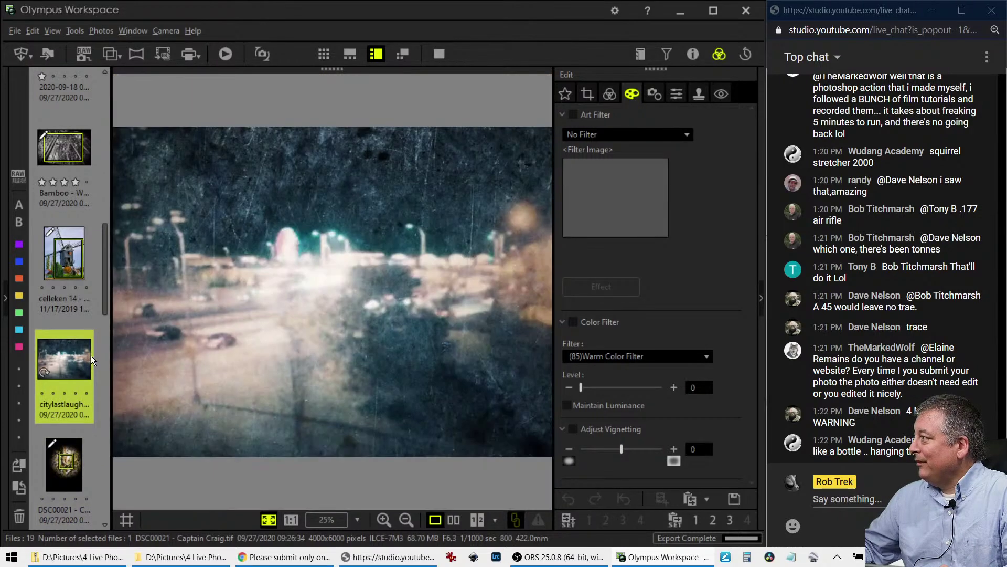
scroll(65, 398, down, 2)
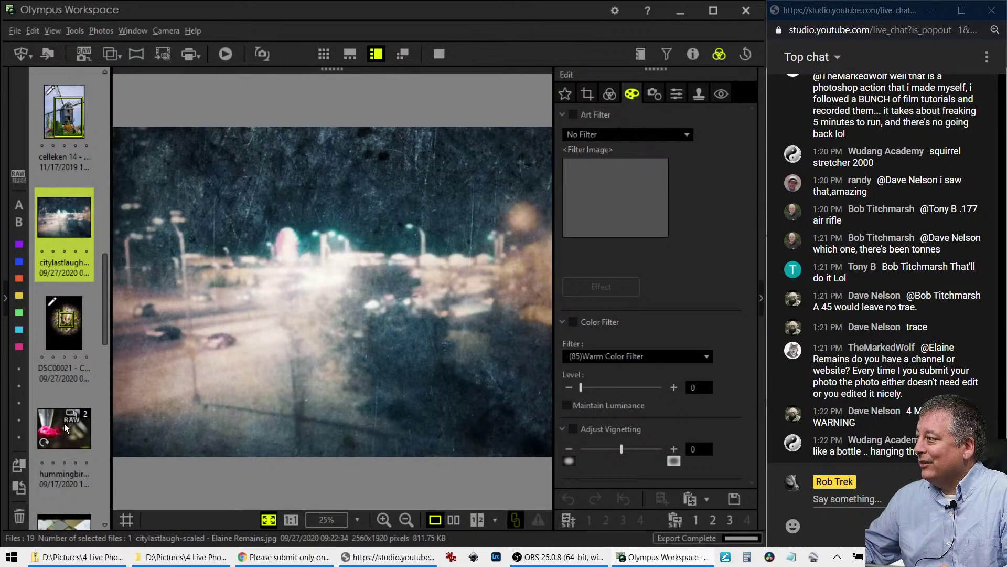
click(64, 424)
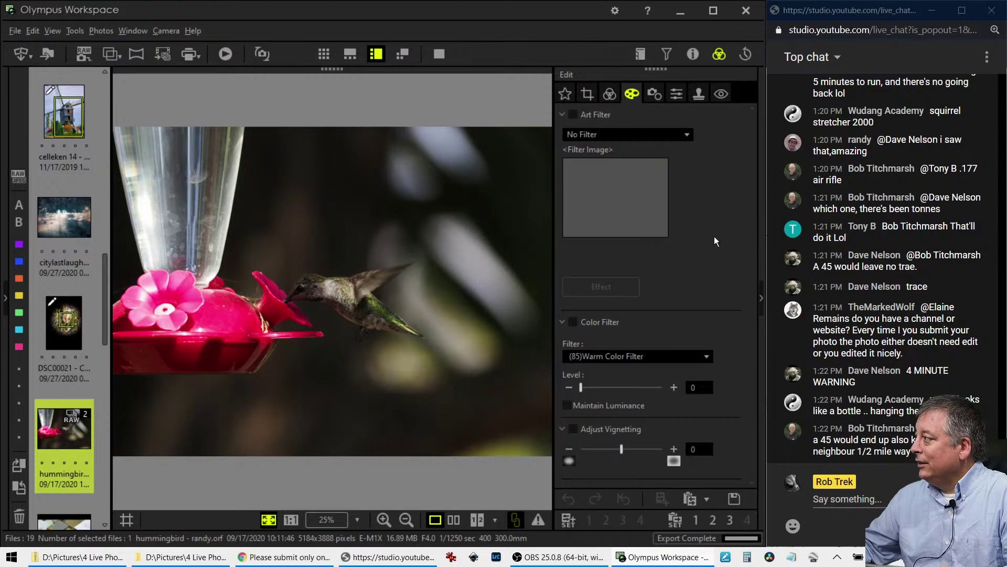
click(692, 54)
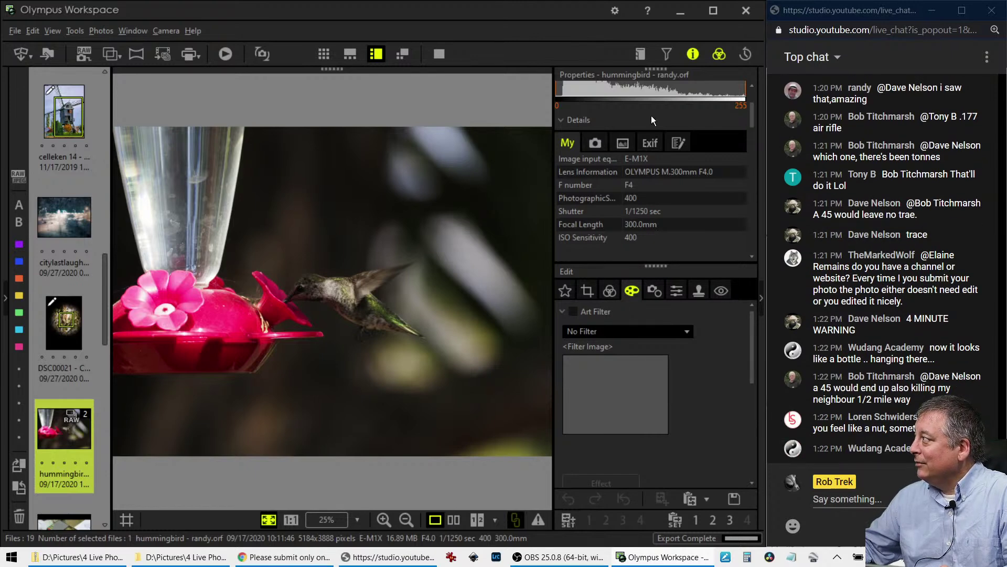
click(687, 58)
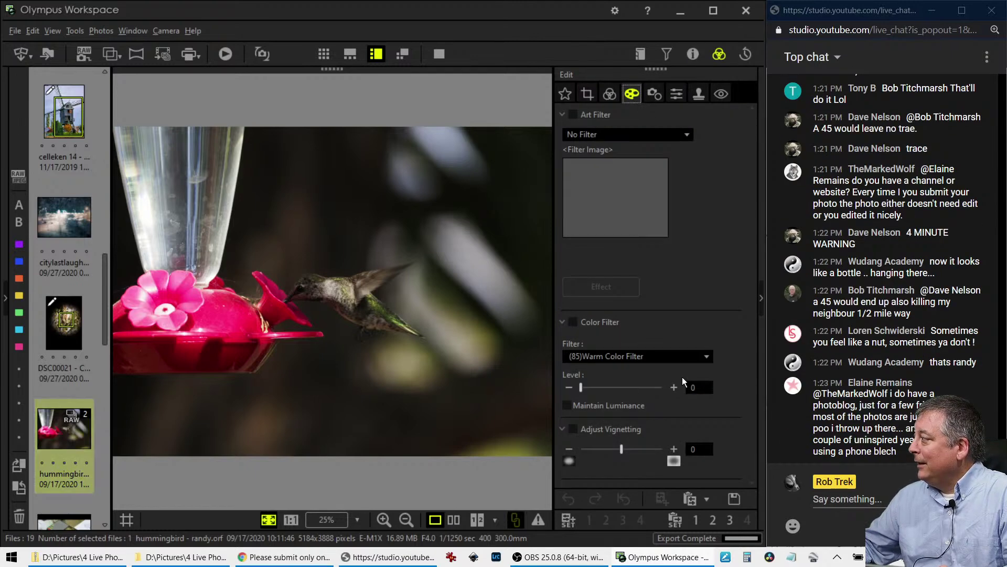
- Set the hummingbird photo's gradation to AUTO
click(609, 95)
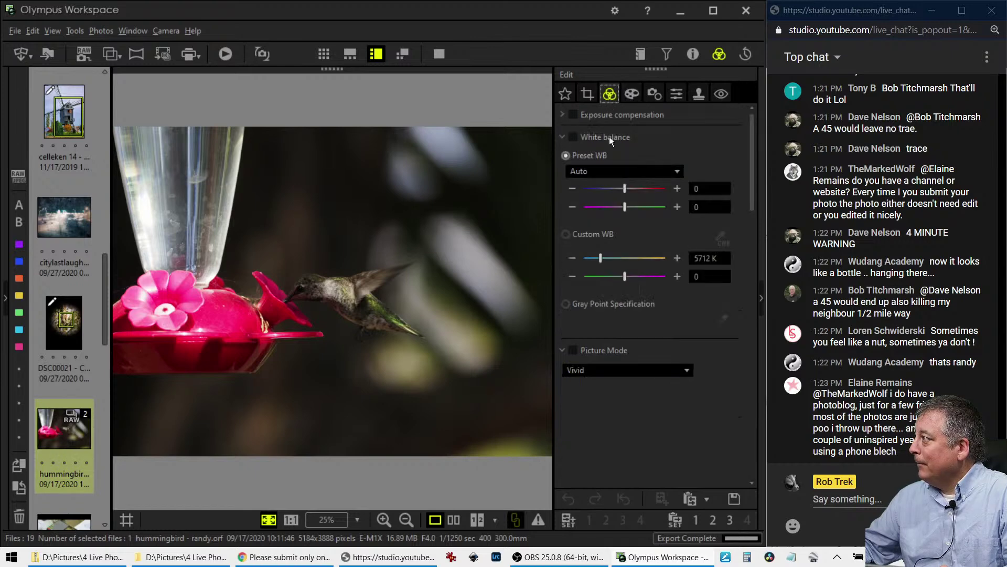
scroll(657, 418, down, 10)
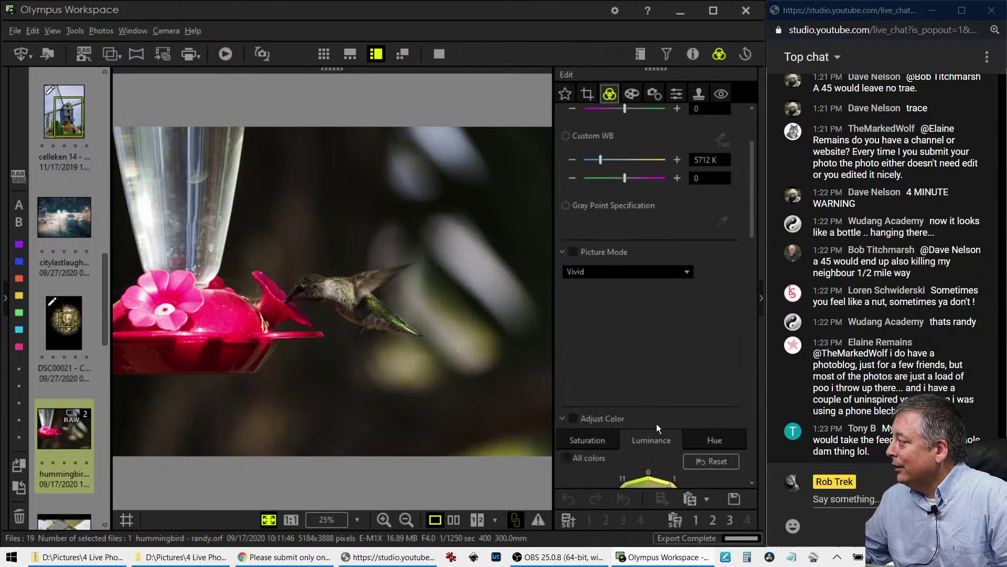
scroll(656, 423, down, 8)
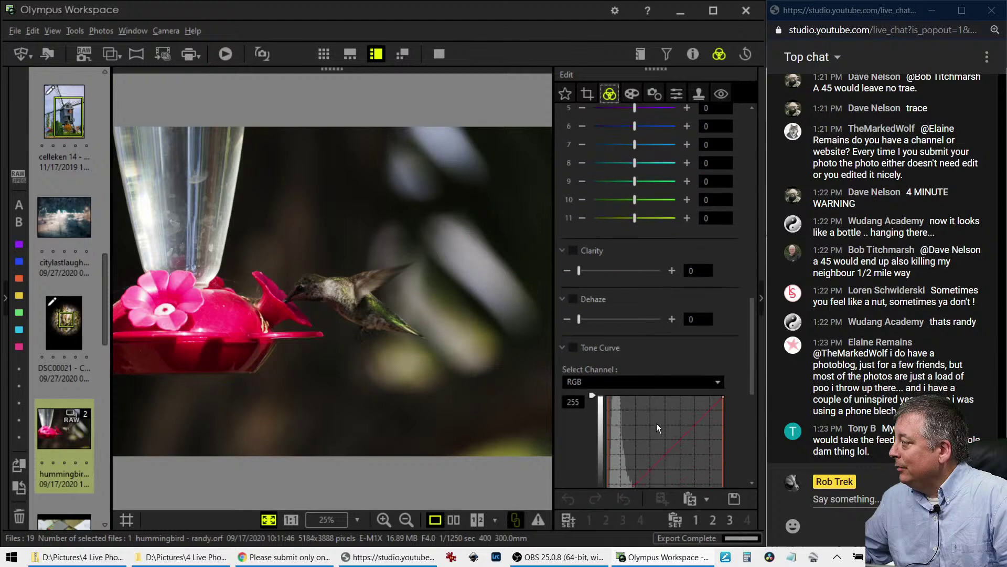
click(640, 453)
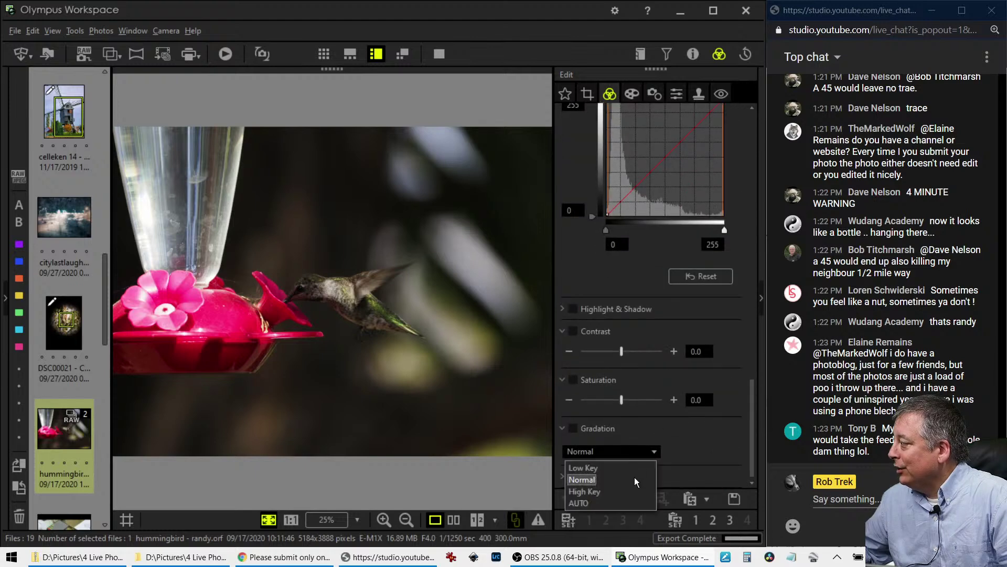
click(632, 504)
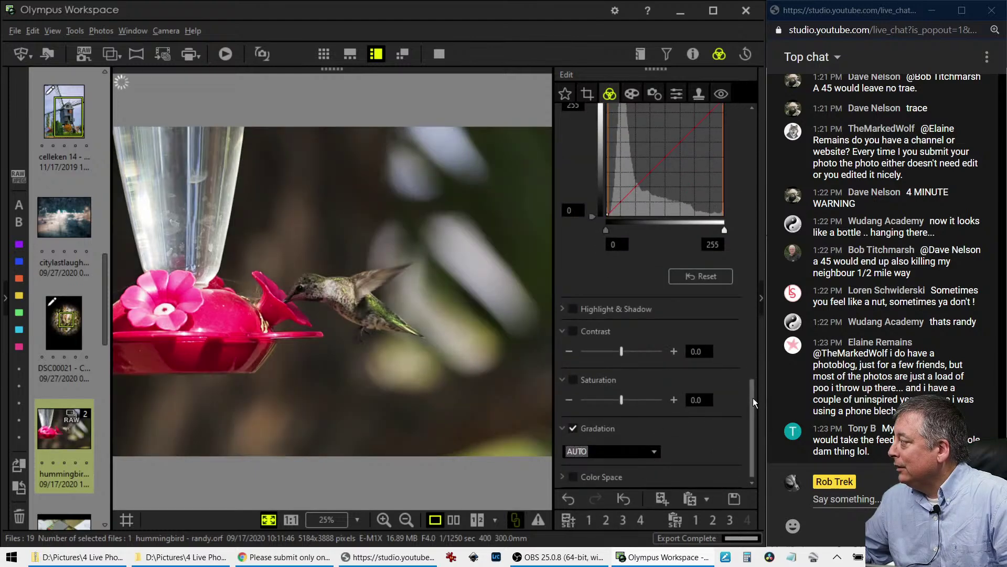
- Raise the first detail adjustment of the hummingbird photo
drag(753, 398, 759, 141)
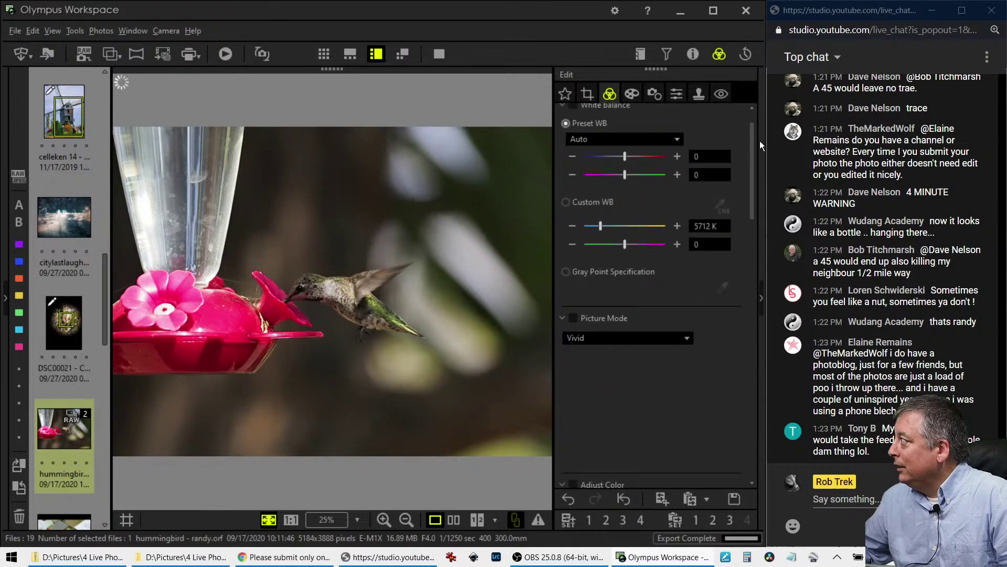
click(677, 94)
drag(623, 135, 669, 136)
click(633, 94)
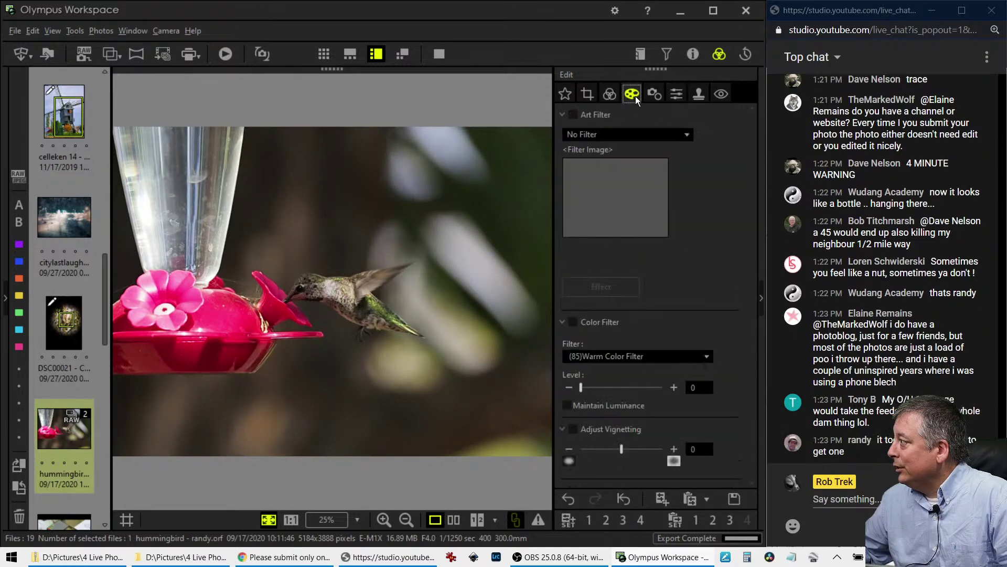
- Crop the hummingbird photo to a 1:1 square of about 2400 x 2400 pixels around the bird and the feeder's edge
click(587, 97)
click(596, 167)
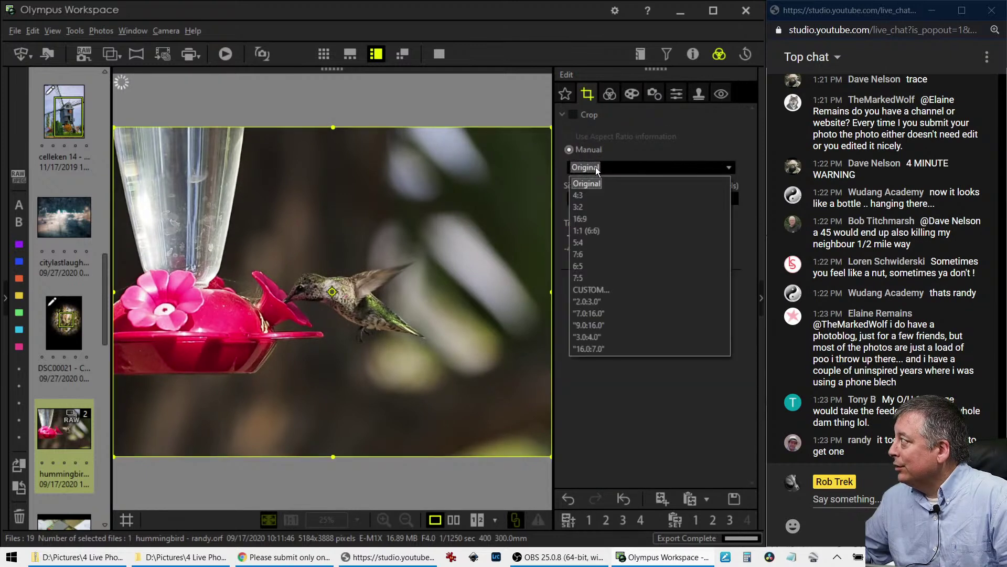
click(589, 230)
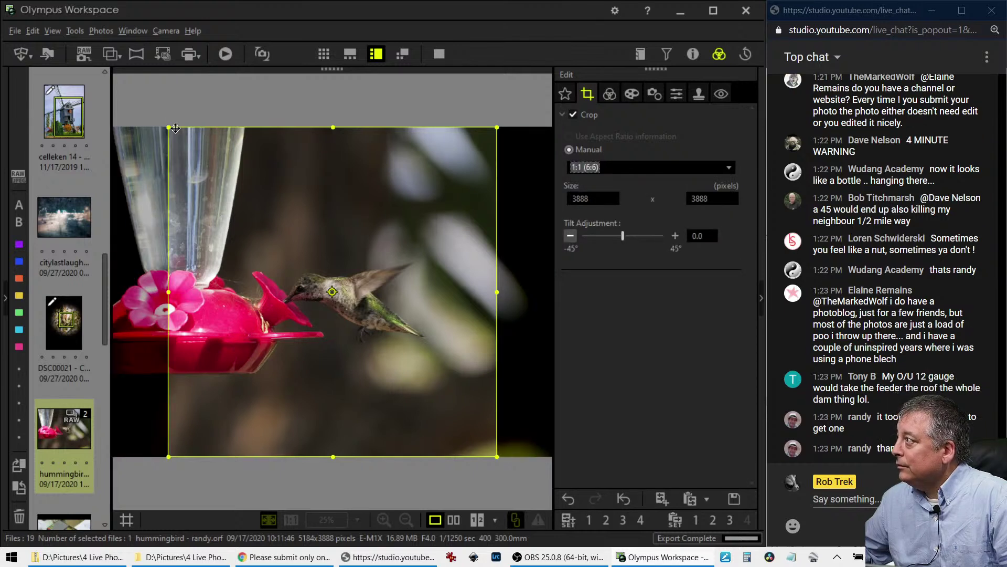
drag(169, 127, 250, 209)
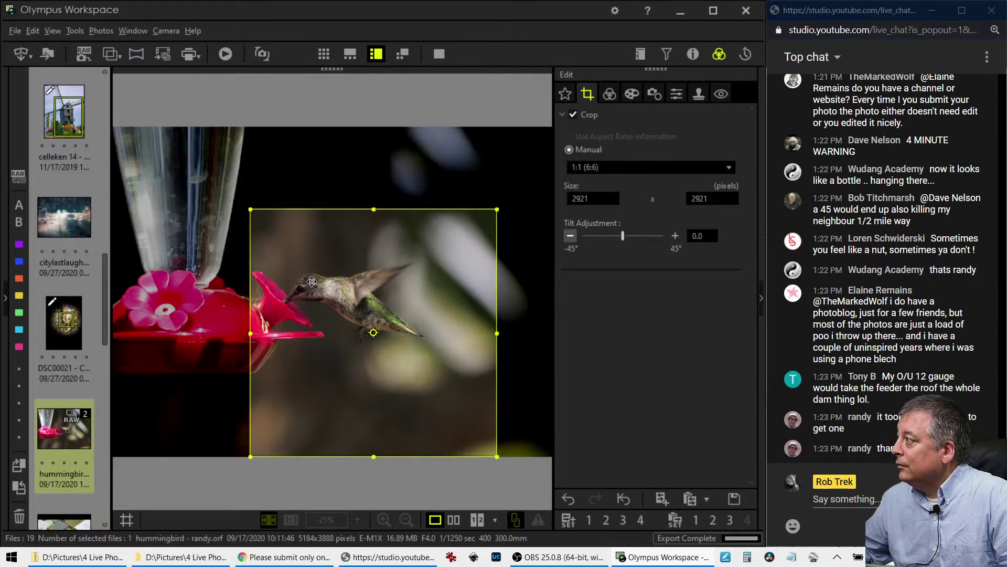
drag(315, 283, 258, 284)
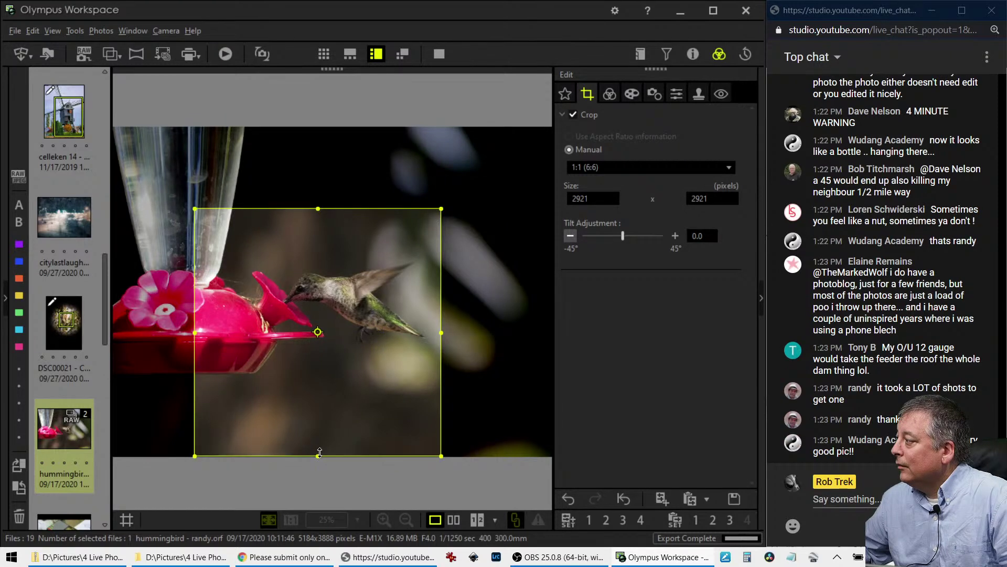
drag(321, 449, 340, 389)
click(611, 93)
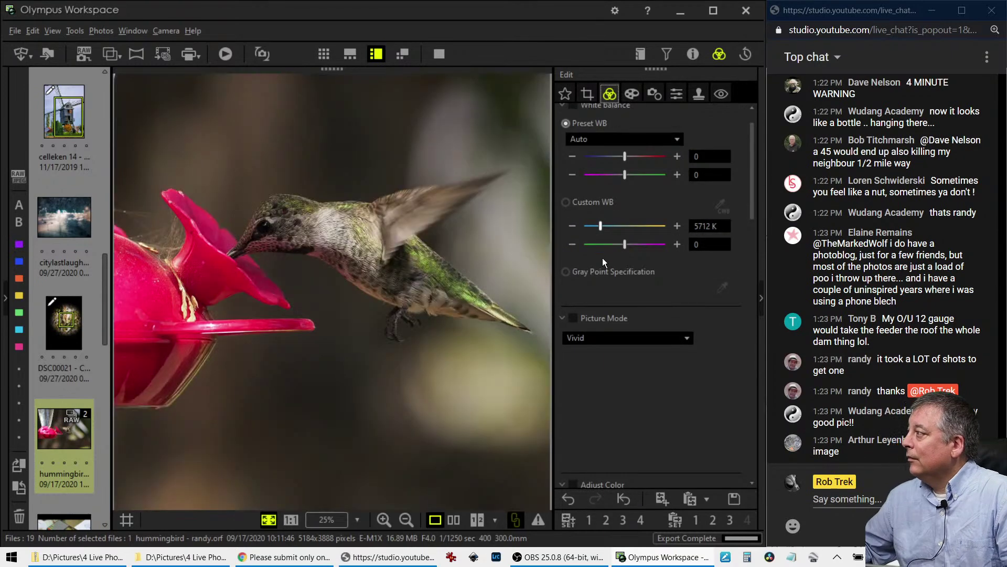
- Shift the hummingbird photo's square crop slightly down and to the right
click(587, 94)
drag(355, 301, 362, 312)
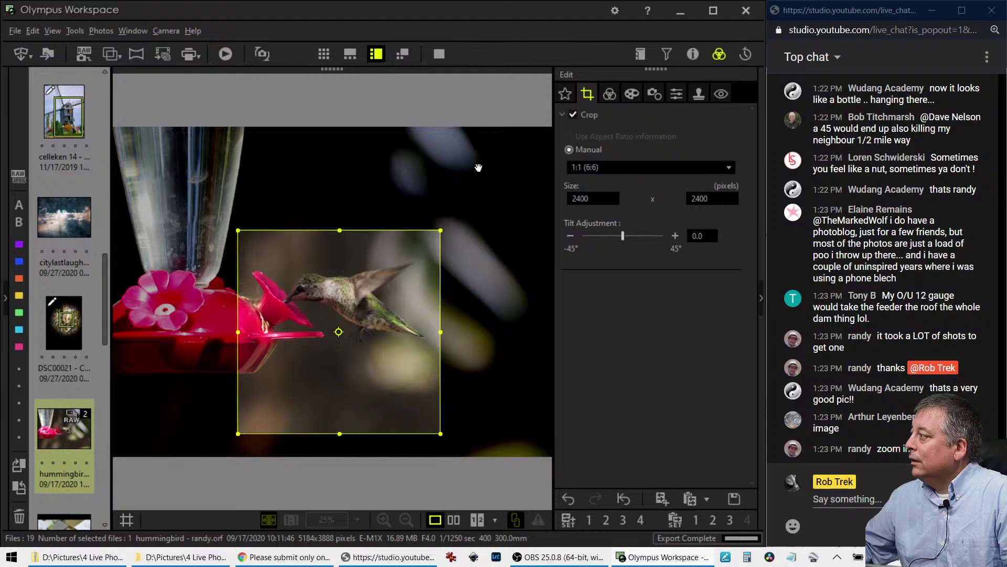
click(610, 94)
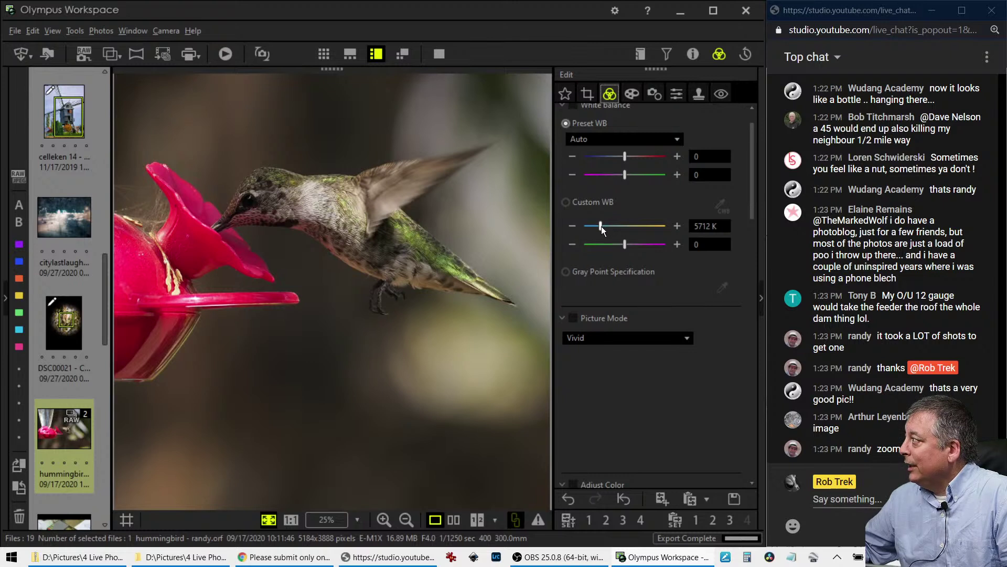
- Set the hummingbird photo's custom white balance temperature to 6000 K
double_click(703, 226)
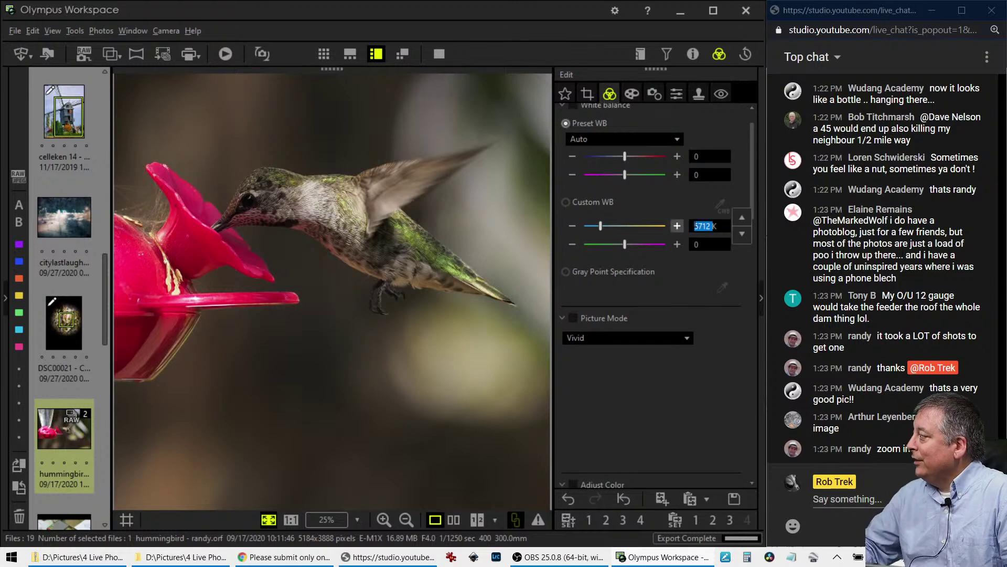
text(6000)
key(Return)
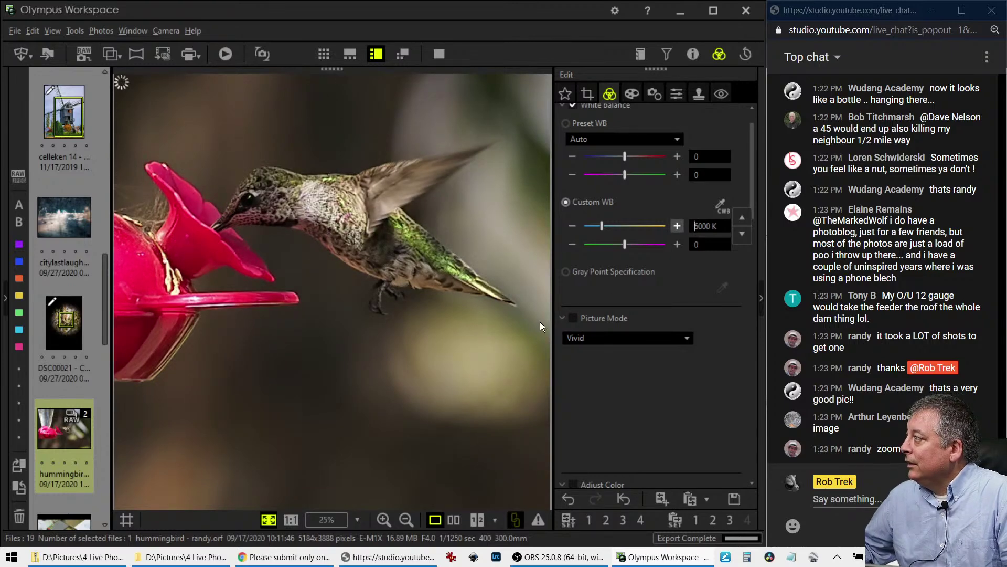
- Set the hummingbird photo's Dehaze to 26 and raise its Clarity slightly
scroll(615, 414, down, 1)
scroll(616, 415, down, 10)
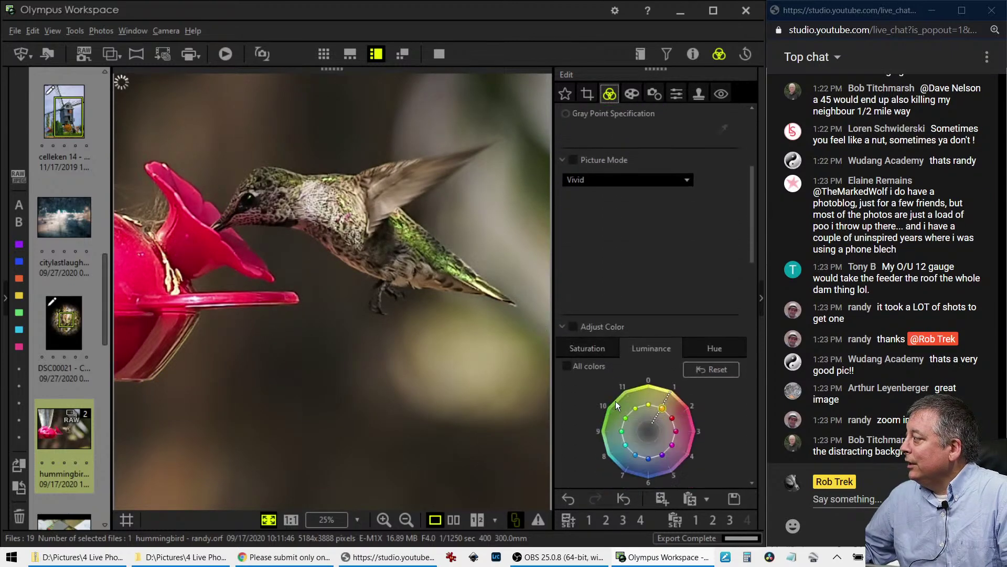
scroll(616, 389, down, 7)
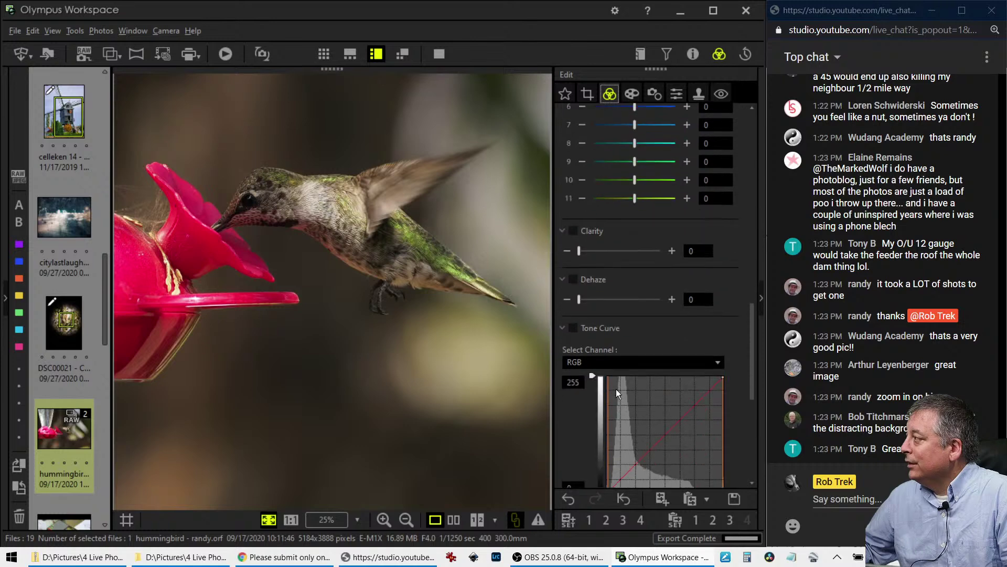
scroll(616, 389, down, 6)
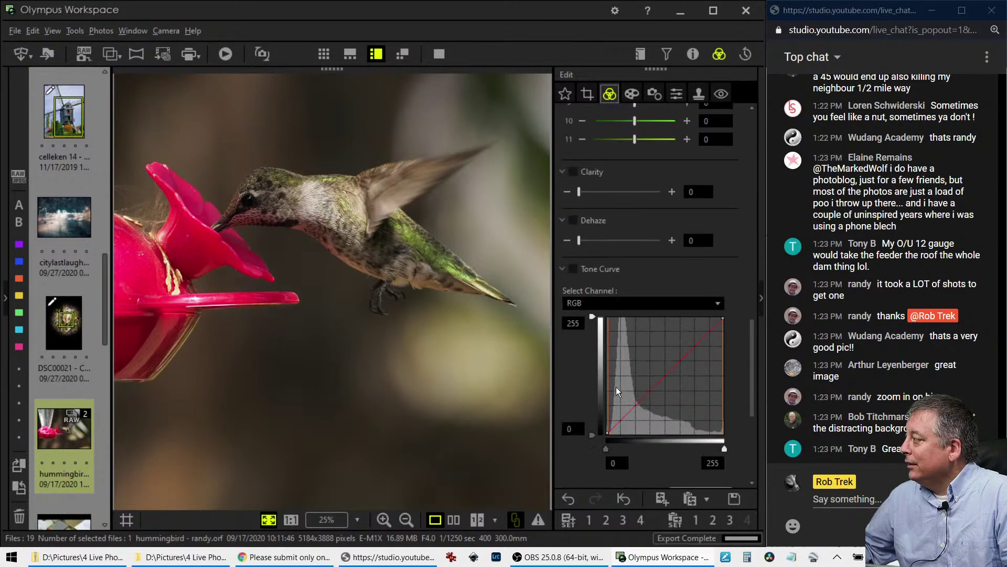
drag(580, 241, 600, 241)
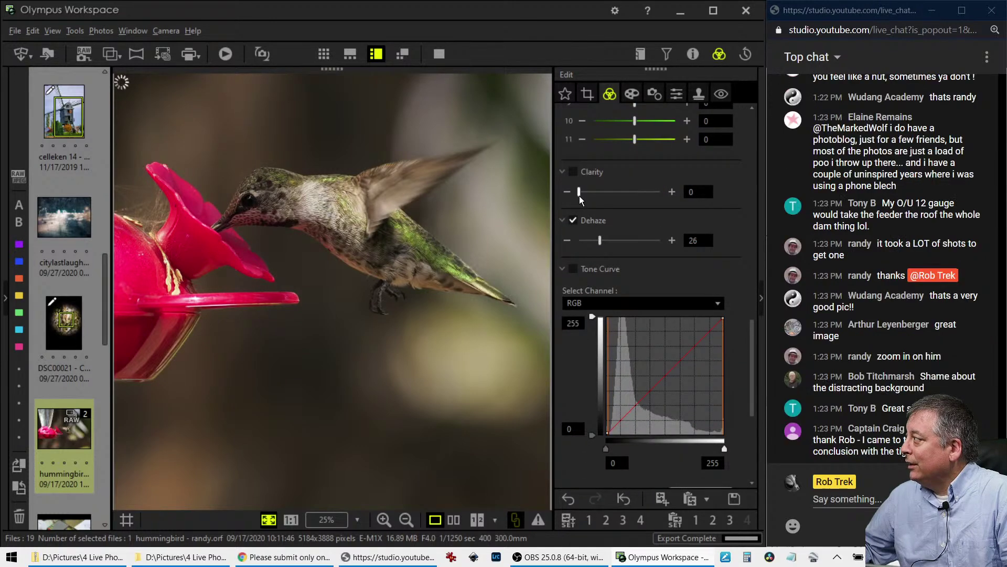
drag(579, 192, 590, 192)
- Shape the hummingbird photo's RGB tone curve into a gentle S, lowering the shadows and lifting the upper midtones
scroll(578, 346, down, 8)
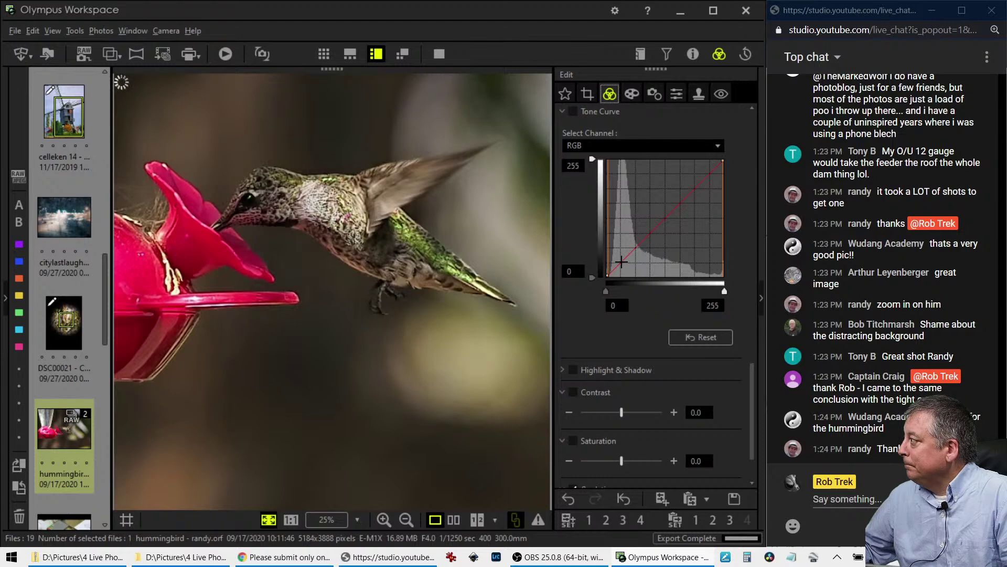
drag(621, 262, 623, 264)
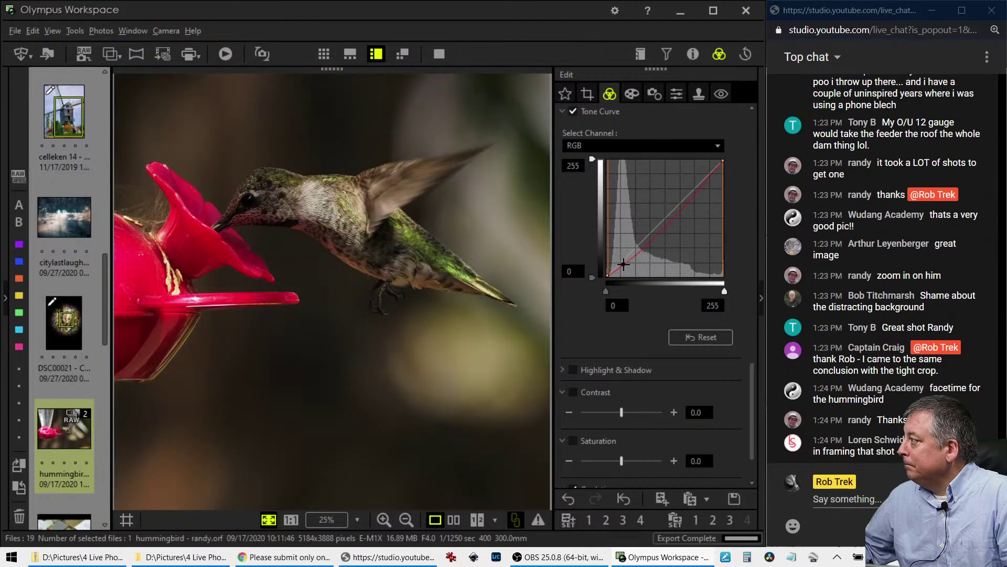
drag(663, 225, 673, 202)
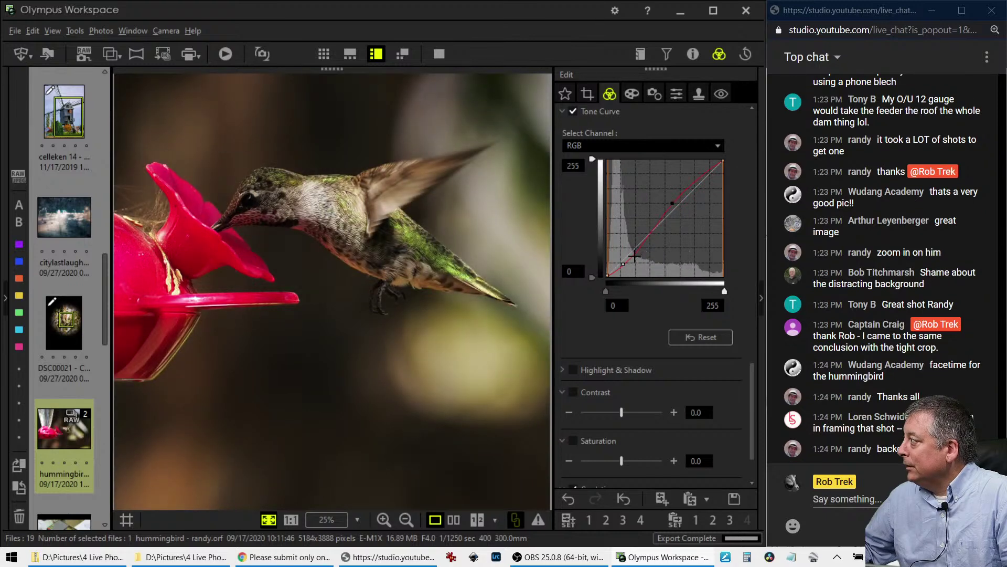
drag(624, 263, 624, 266)
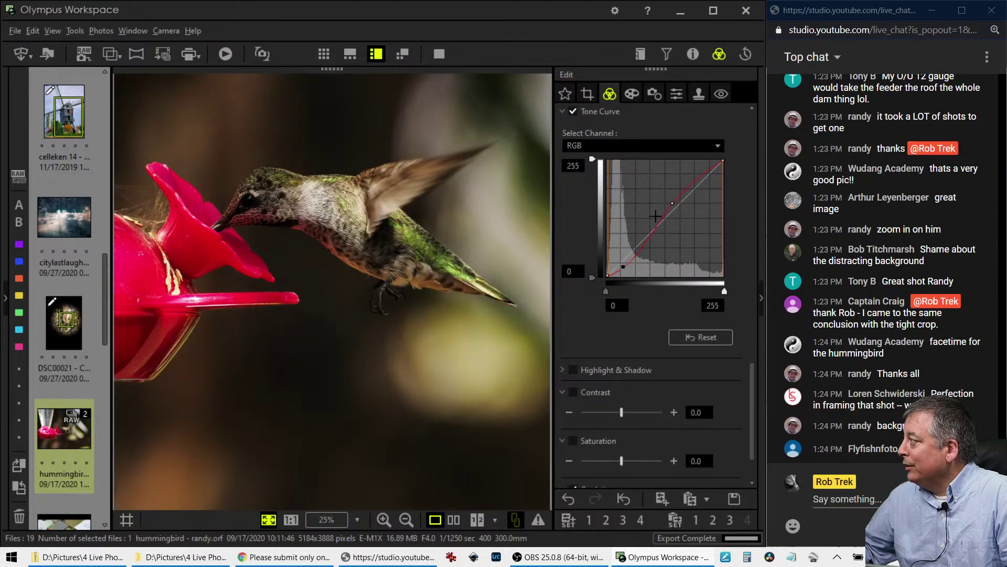
drag(670, 202, 678, 195)
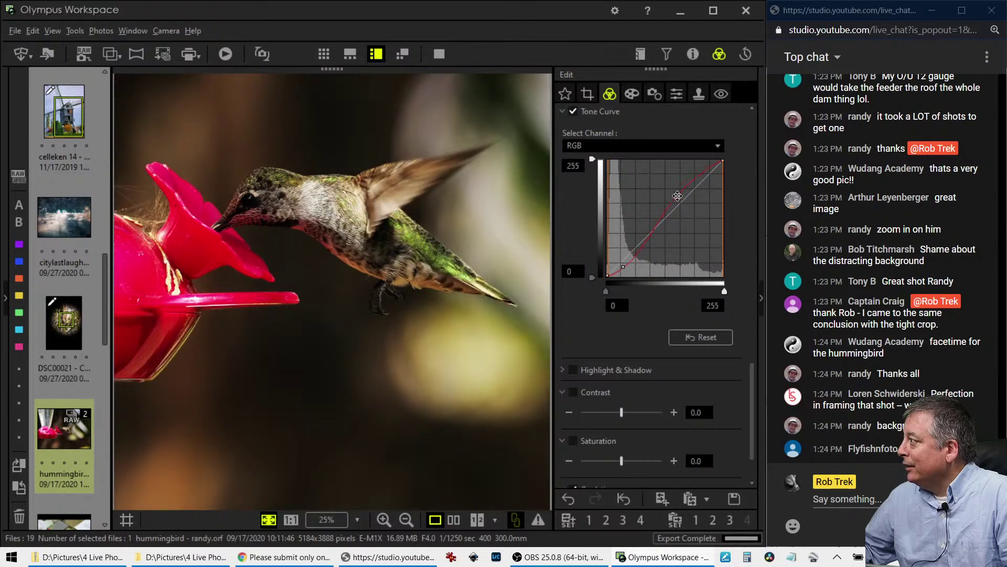
- Lower the shadow point of the hummingbird photo's RGB tone curve slightly and set its exposure compensation to 0.3 EV
drag(624, 267, 621, 270)
scroll(590, 417, down, 2)
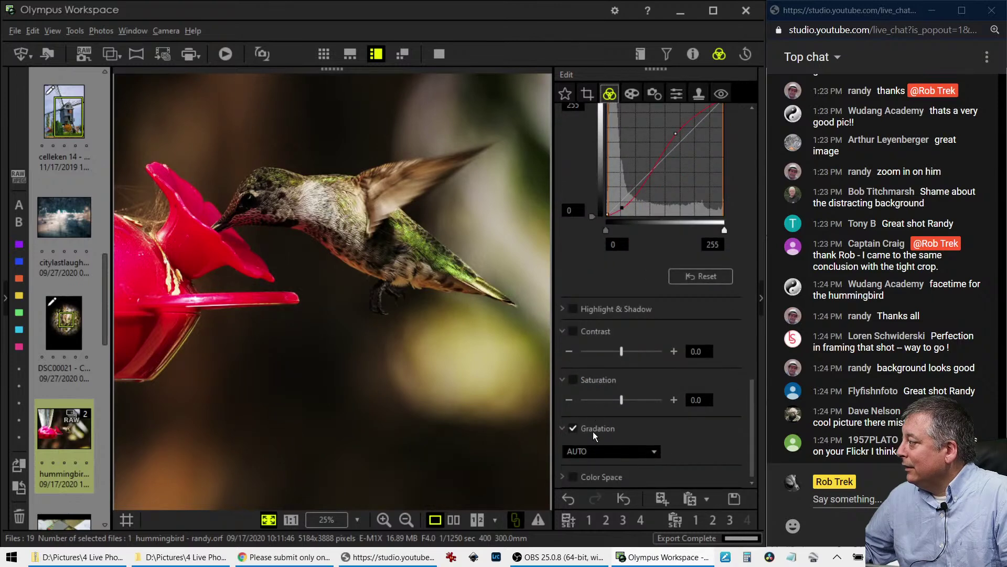
scroll(590, 372, up, 9)
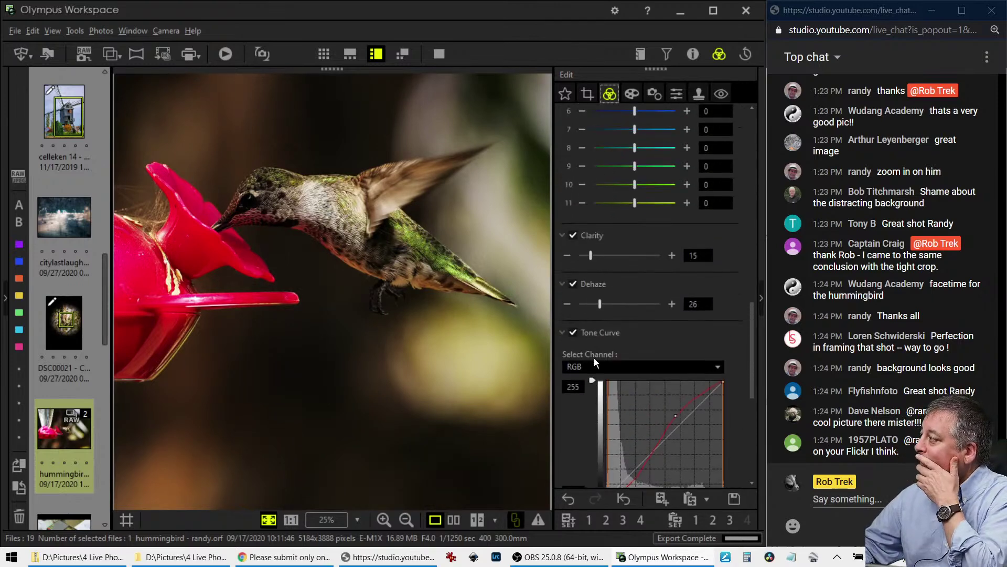
scroll(594, 360, up, 10)
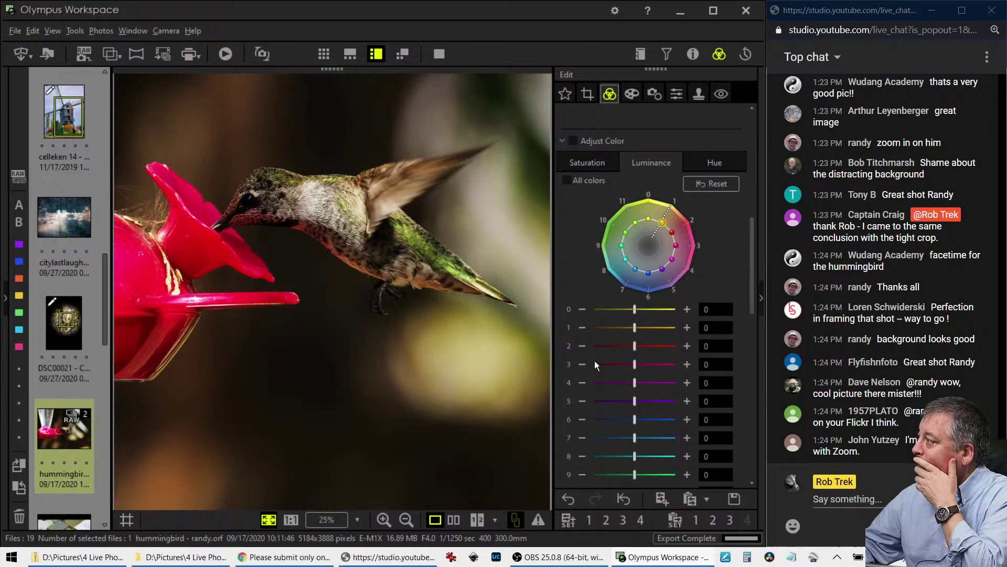
scroll(594, 360, up, 8)
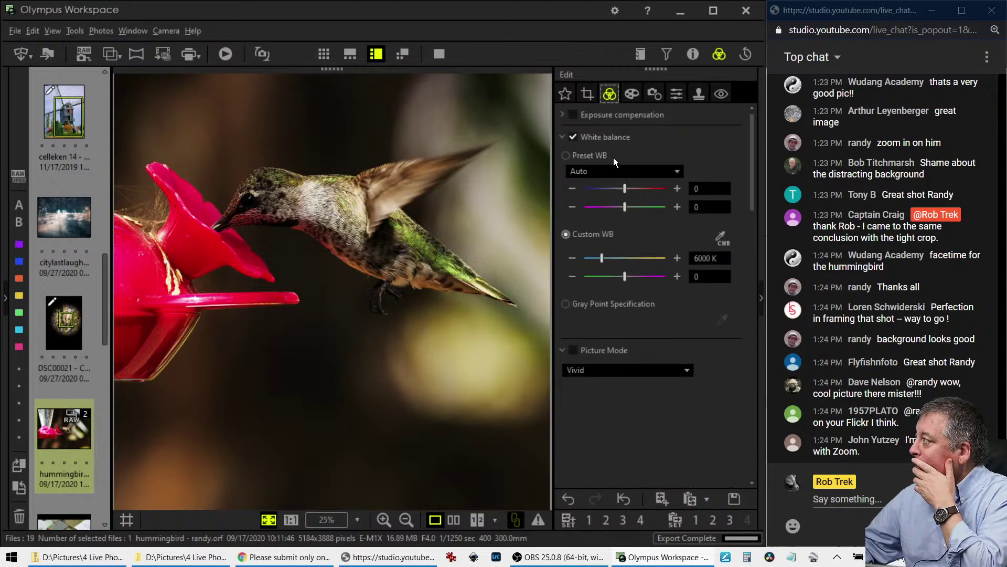
click(563, 114)
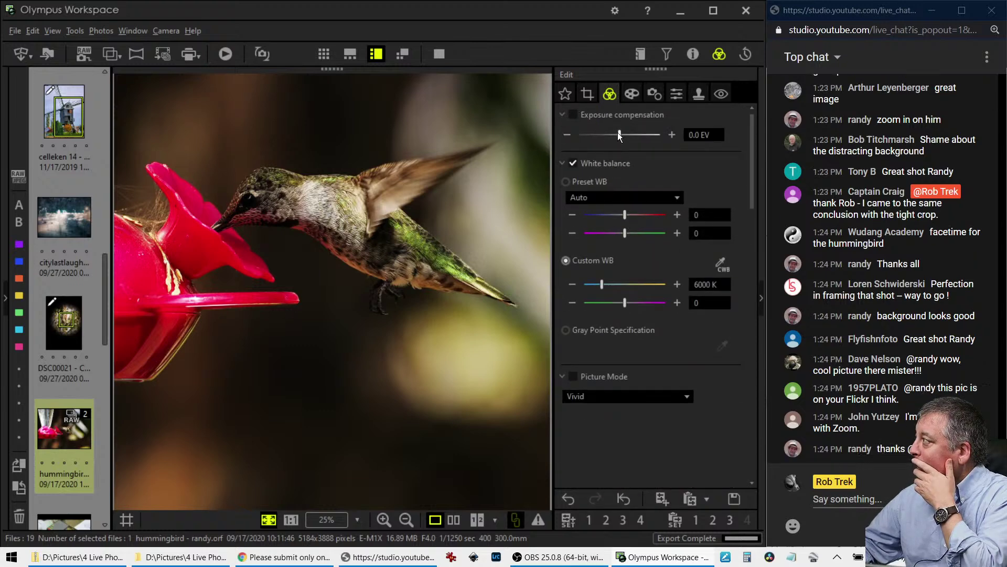
drag(619, 135, 625, 135)
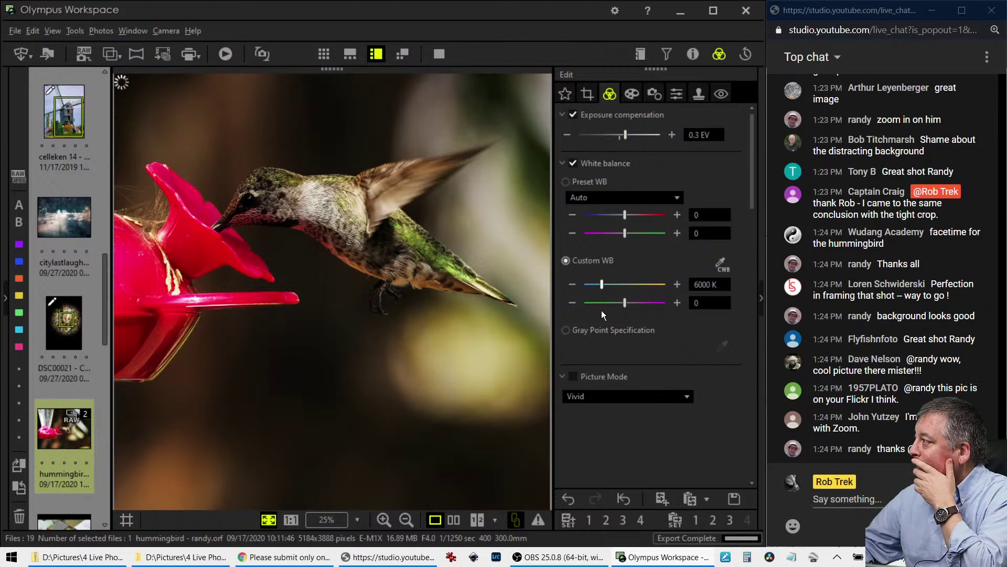
- Raise the hummingbird photo's Adjust Color saturation to 2 for hues 10 and 2 and 1 for hues 9 and 3, accepting Natural picture mode
scroll(629, 353, down, 1)
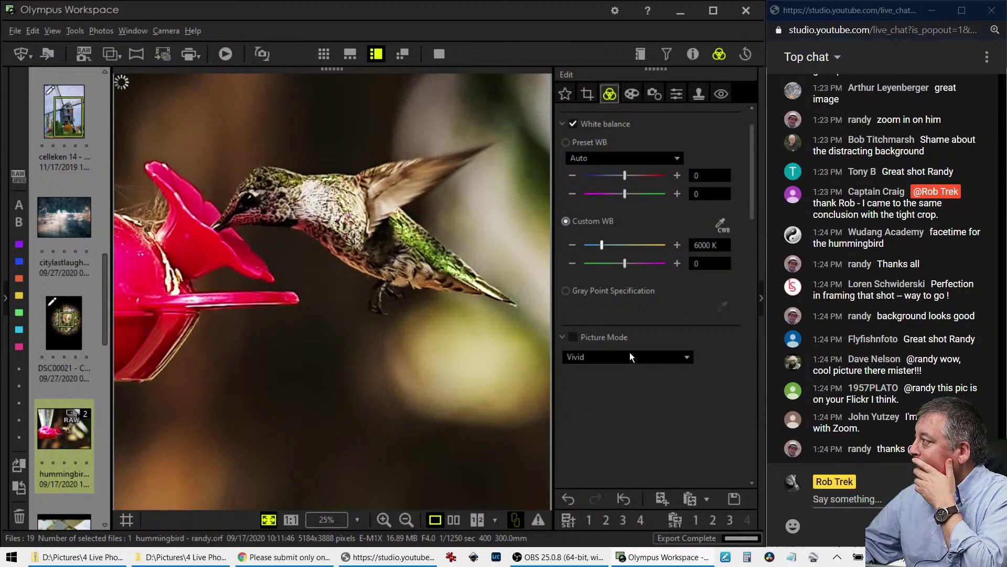
scroll(629, 352, down, 4)
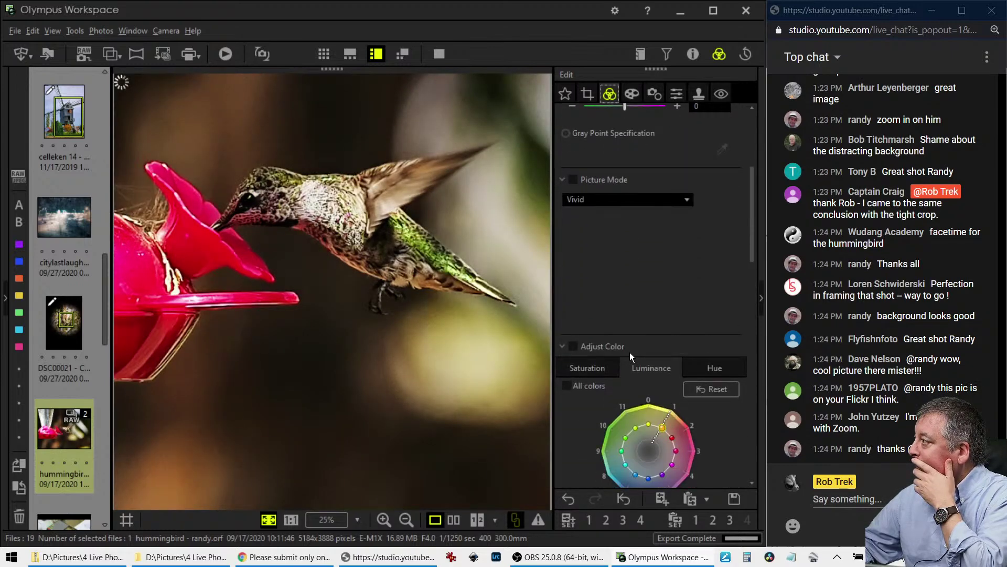
scroll(630, 353, down, 3)
scroll(630, 352, down, 3)
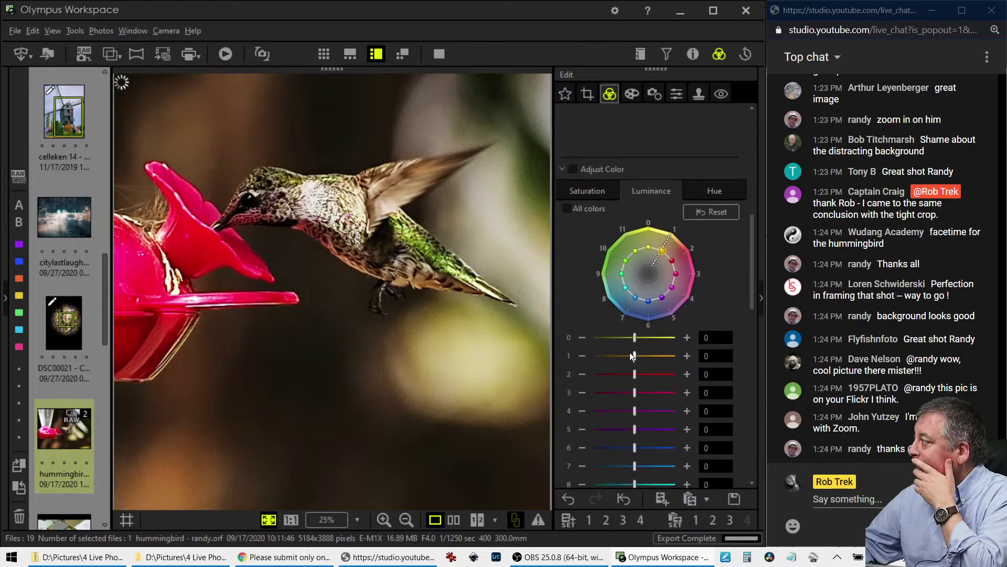
click(586, 150)
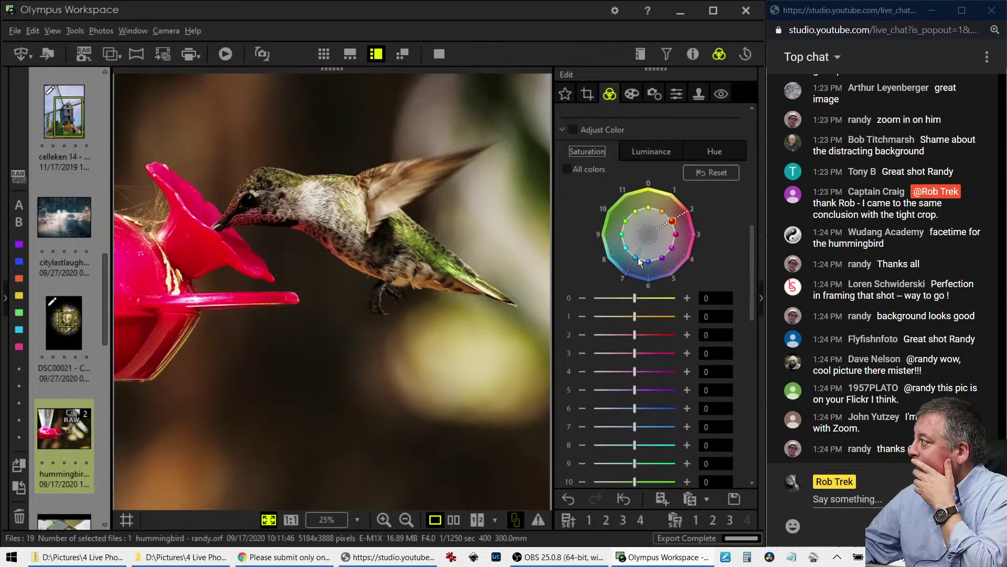
scroll(663, 391, down, 2)
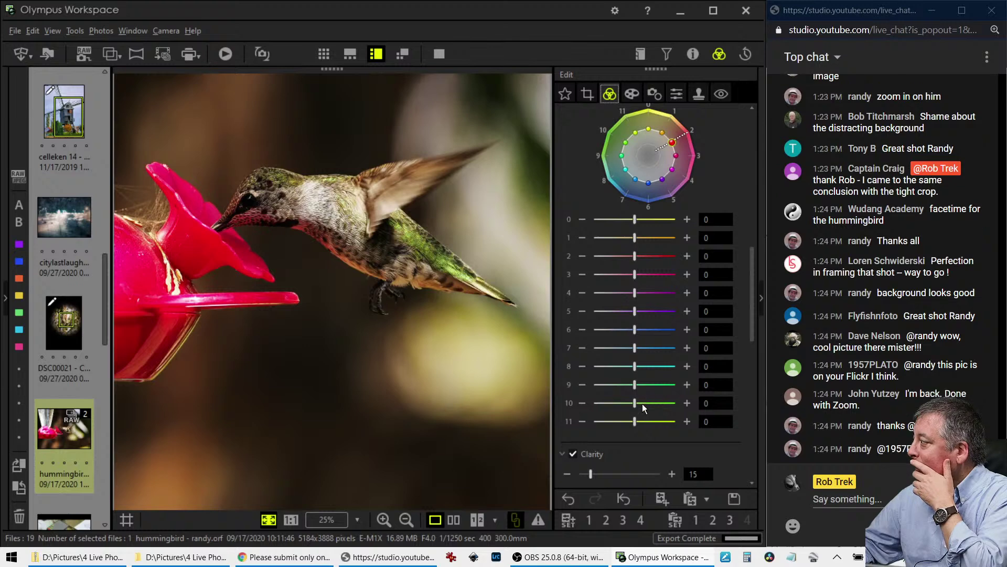
drag(633, 402, 643, 403)
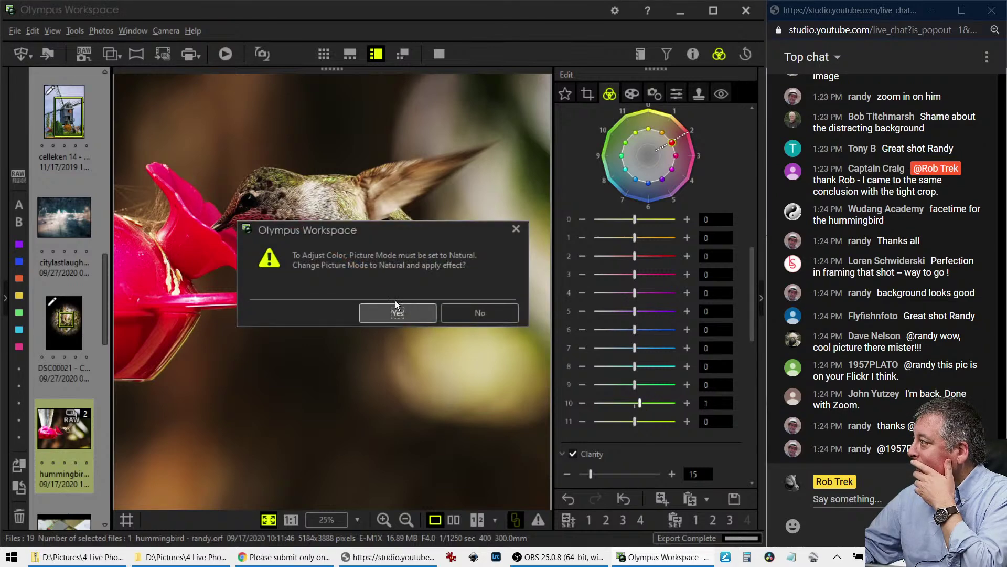
click(379, 306)
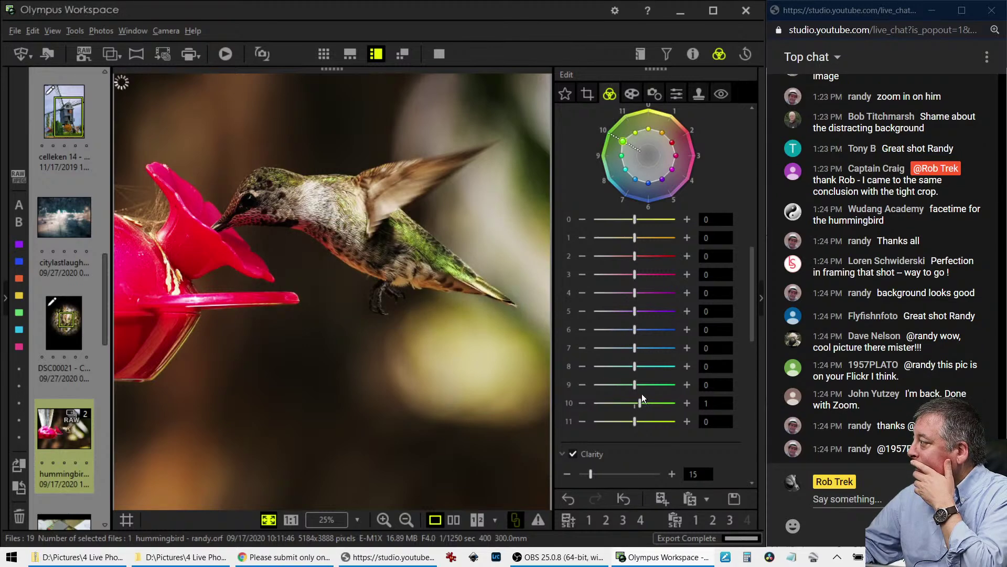
drag(640, 402, 639, 383)
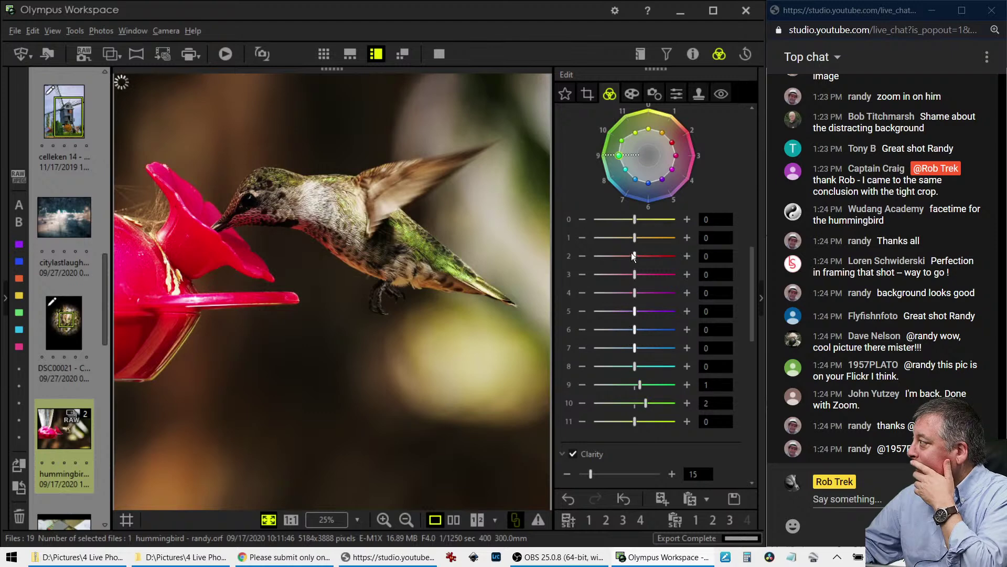
drag(632, 254, 644, 255)
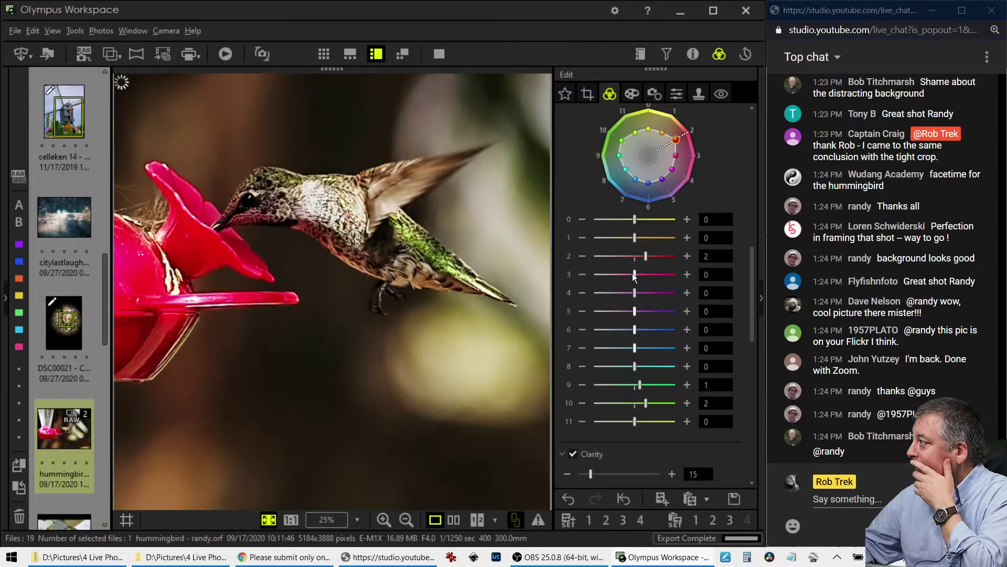
drag(635, 274, 639, 274)
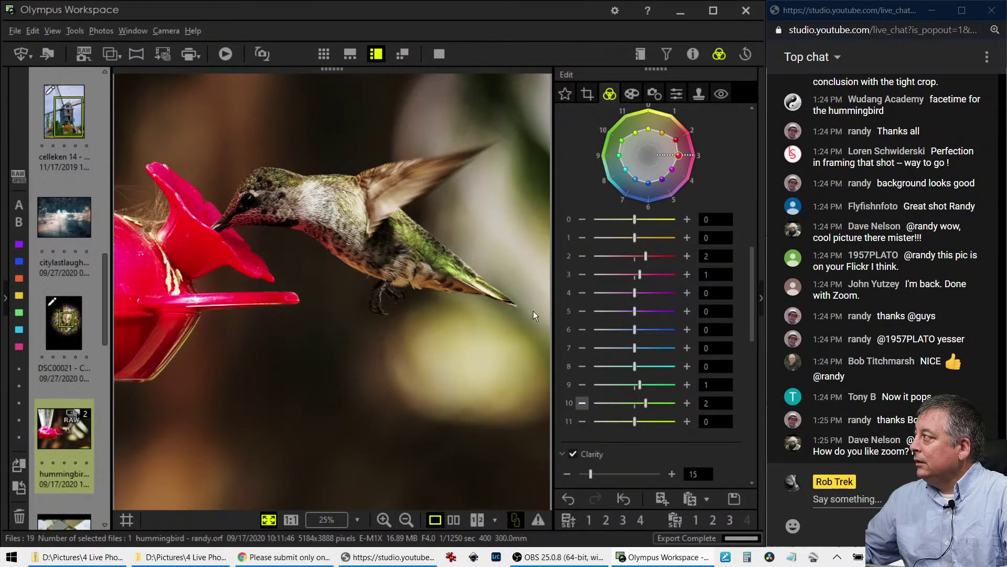
- Compare the edited hummingbird photo side by side with the original at full screen
click(450, 522)
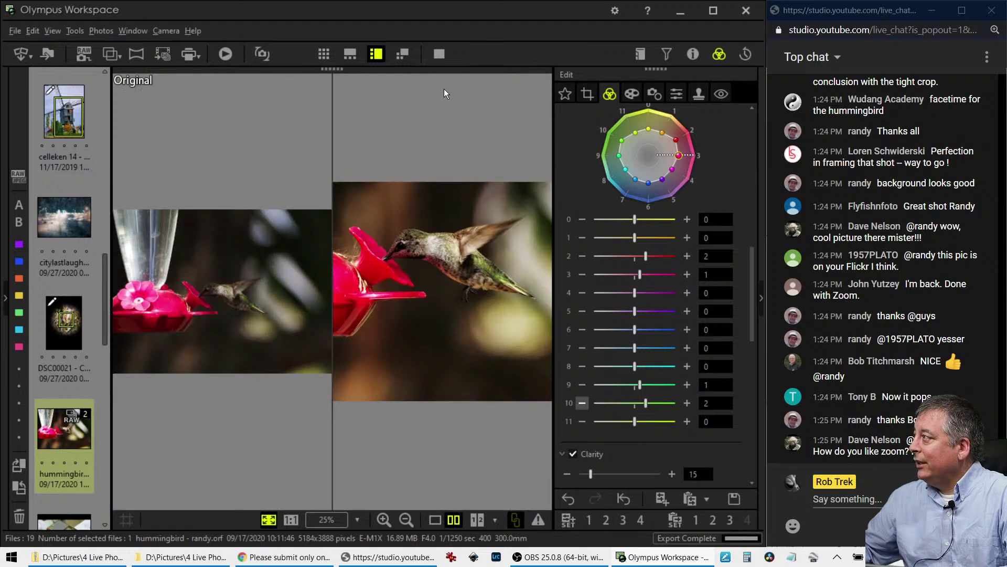
click(438, 53)
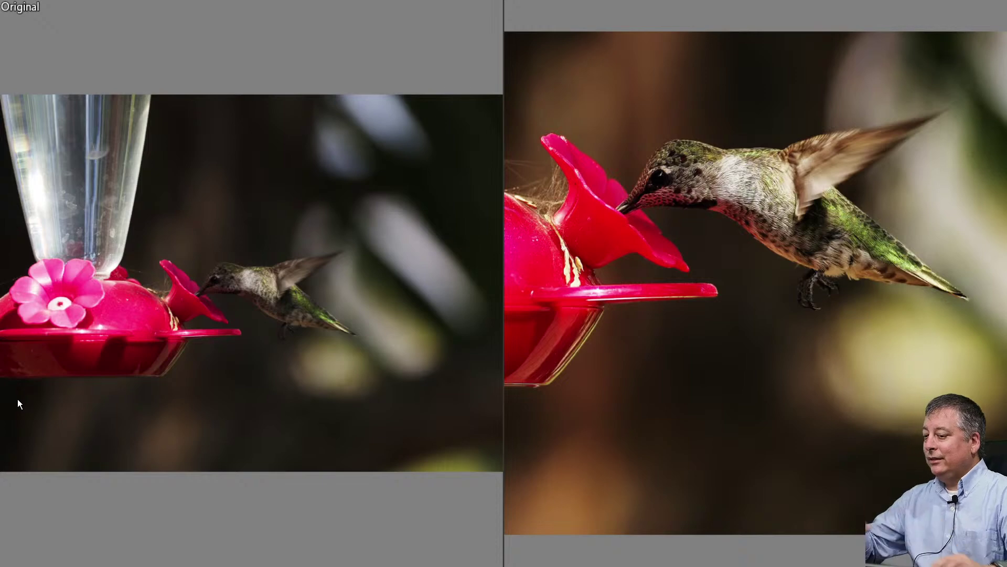
key(Escape)
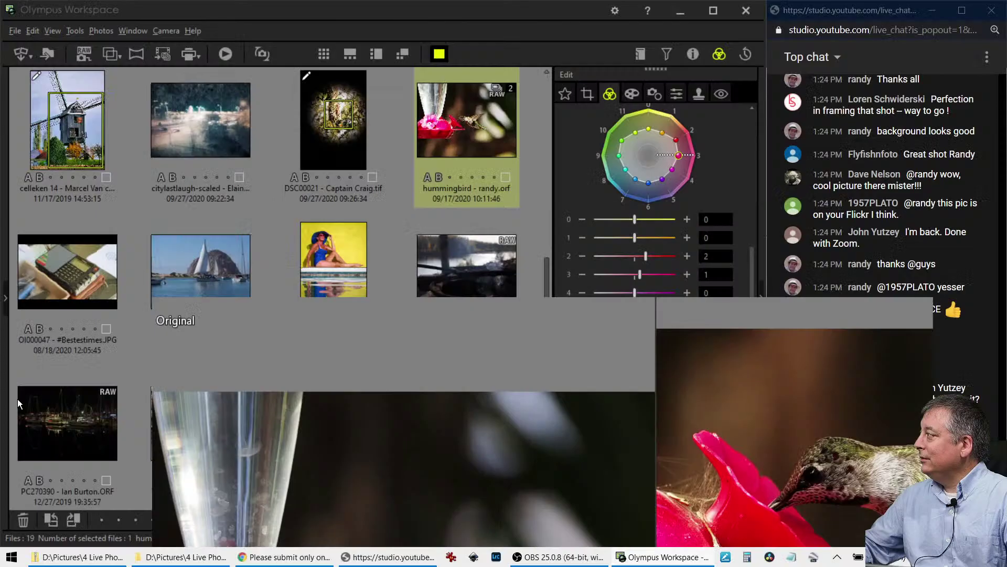
- Move the shadow point of the hummingbird photo's RGB tone curve closer to the black end to soften the dark tones
scroll(577, 236, up, 5)
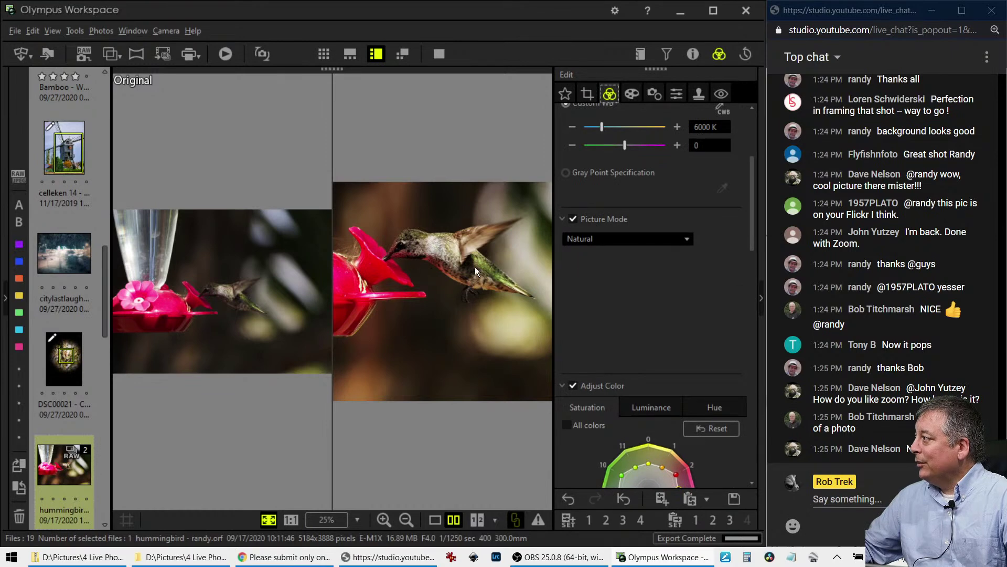
scroll(676, 367, down, 10)
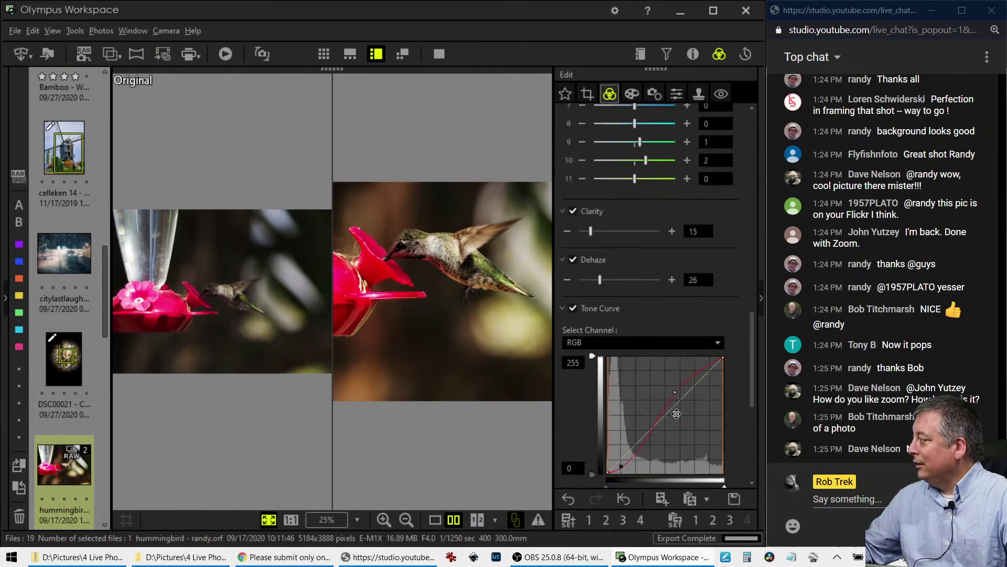
scroll(677, 414, down, 3)
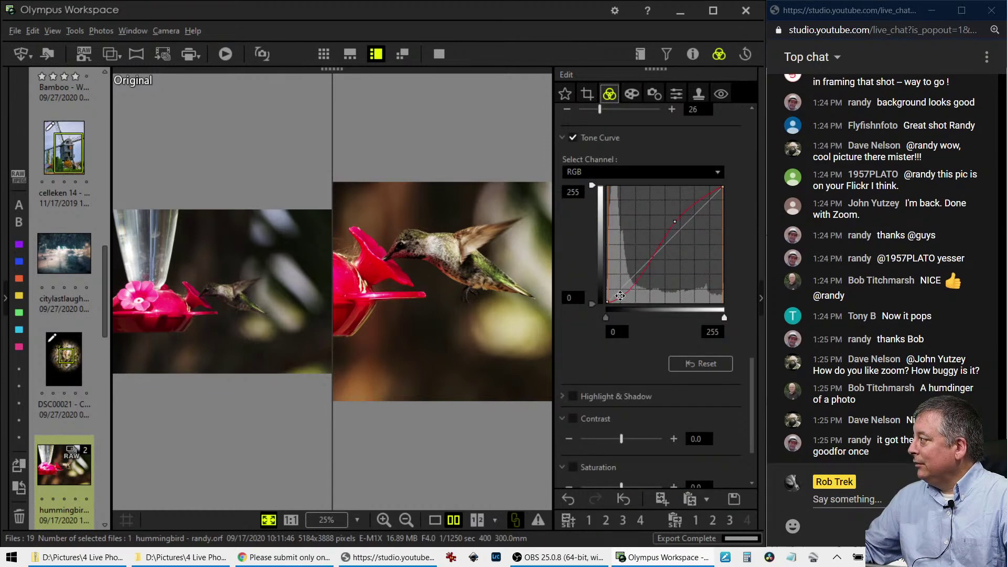
mouse_move(621, 295)
mouse_down()
mouse_move(624, 286)
mouse_move(612, 299)
mouse_up()
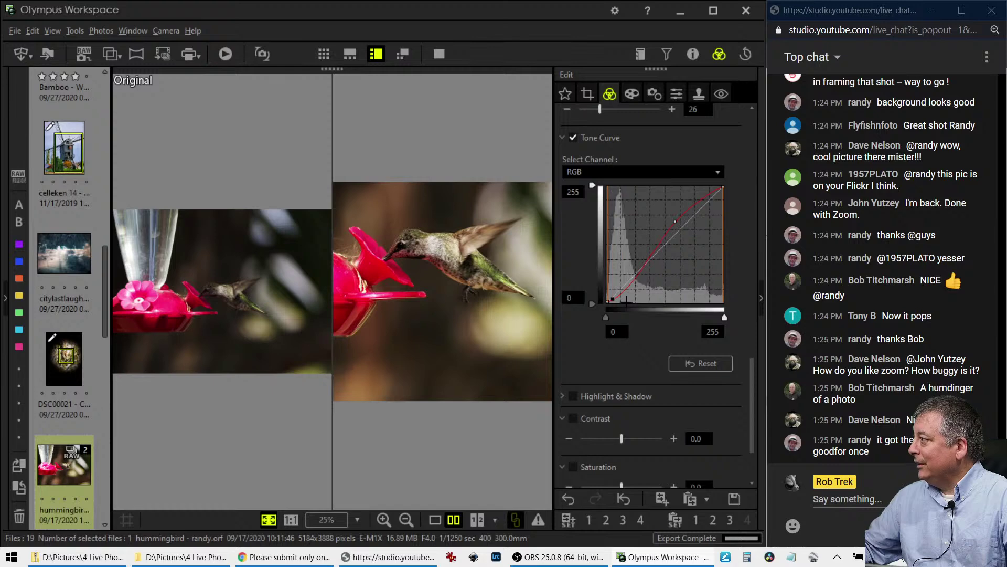
- Return to the single-image view and inspect the edited hummingbird photo at full screen
click(430, 521)
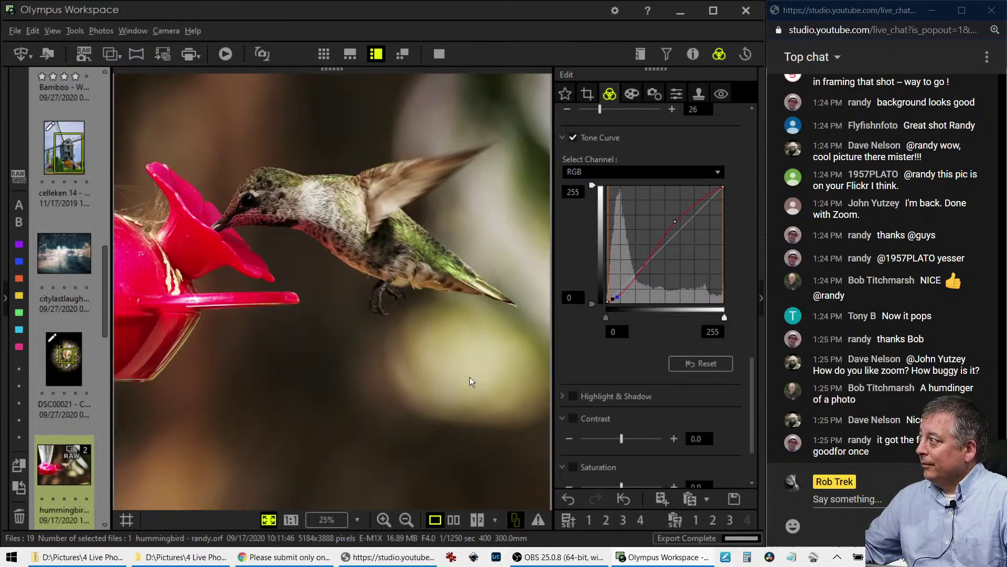
click(439, 54)
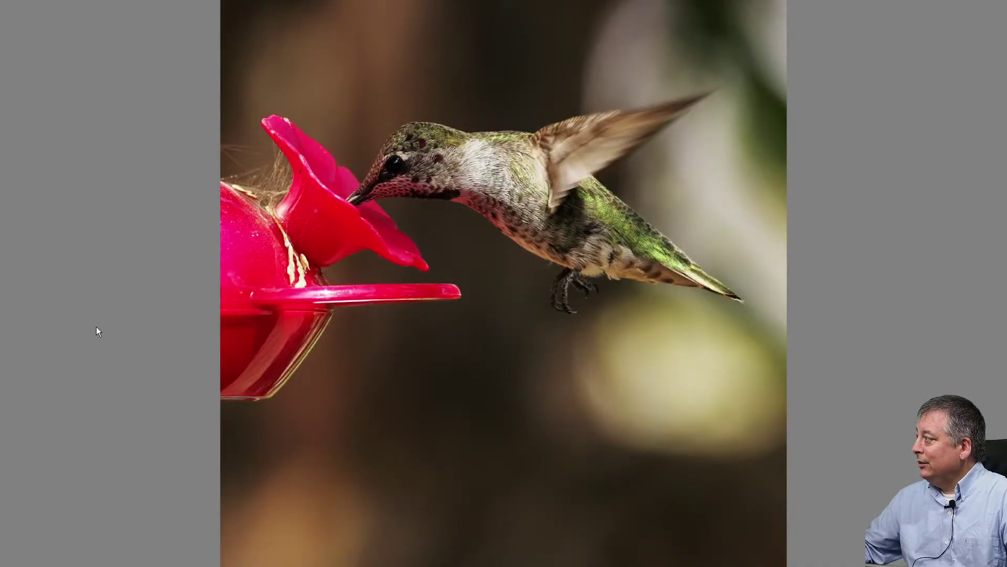
key(Escape)
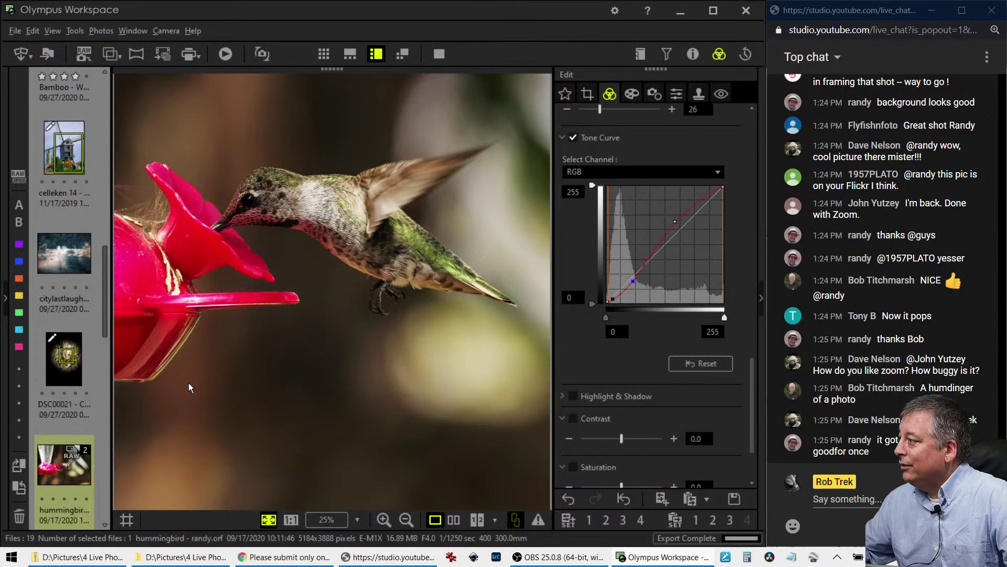
- Open the Tecsun radio photo for editing and inspect it at full screen
scroll(90, 411, down, 5)
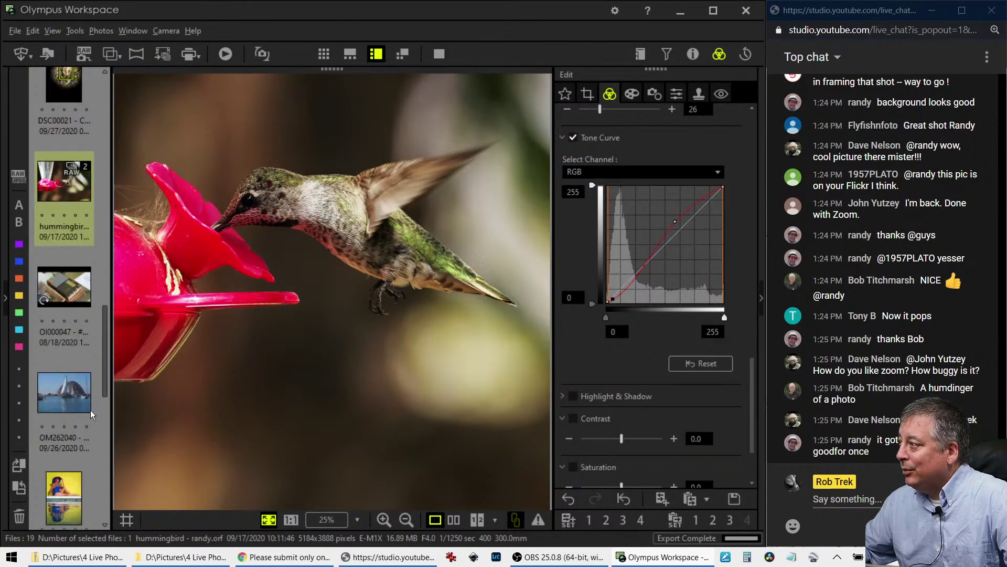
click(75, 300)
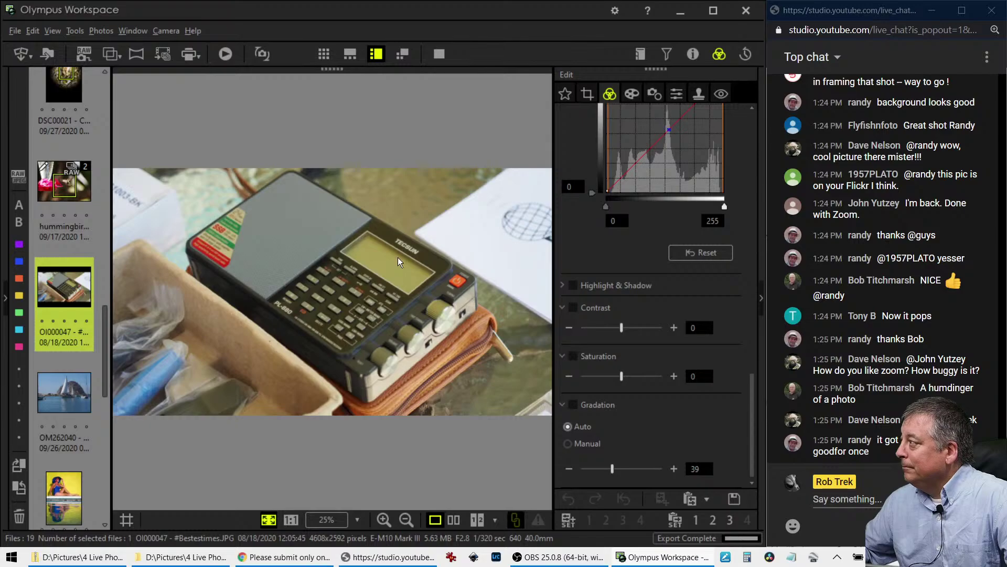
click(437, 59)
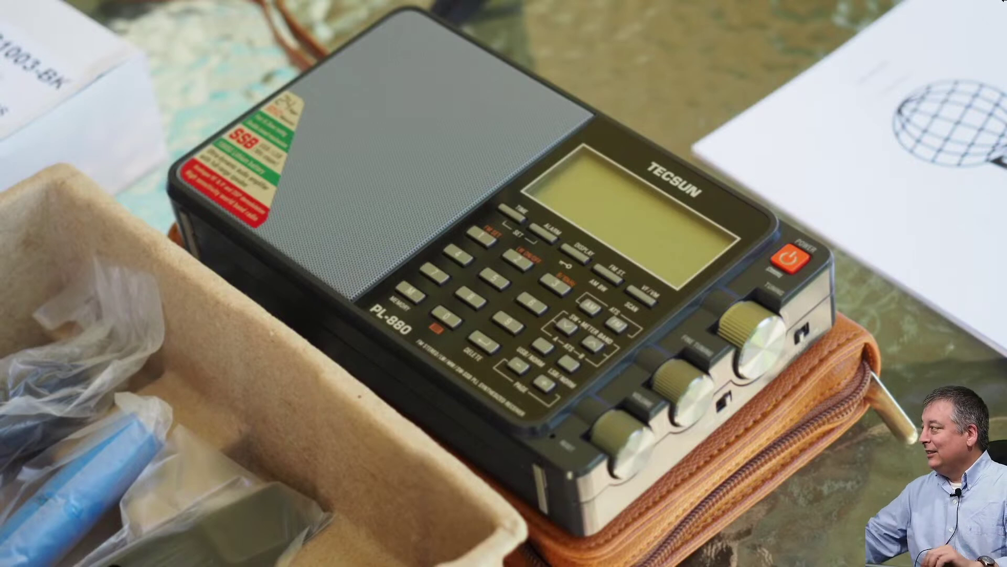
key(Escape)
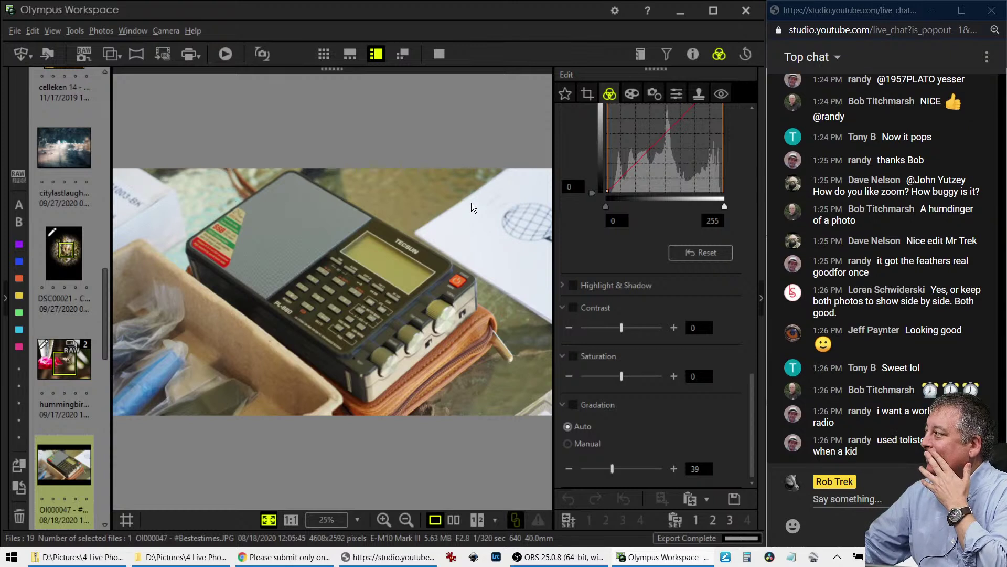
click(627, 99)
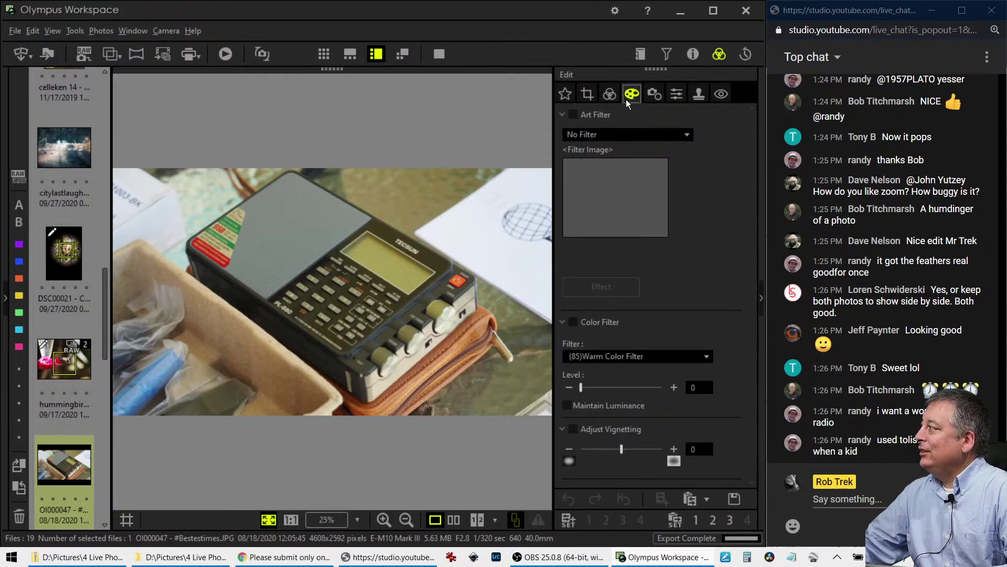
click(622, 134)
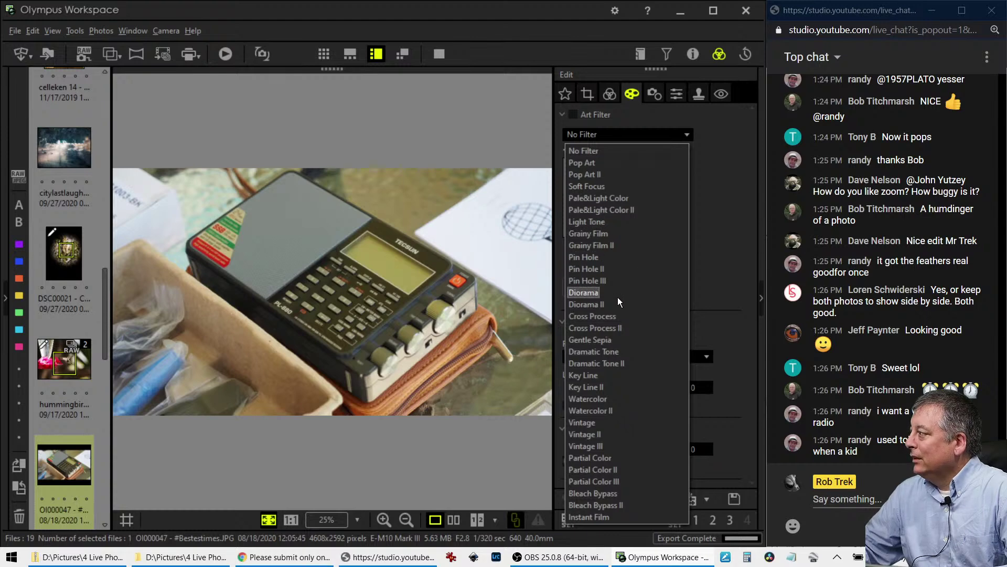
- Try 1:1 and 3:2 crops on the Tecsun radio photo, and apply a 4:3 crop
click(594, 97)
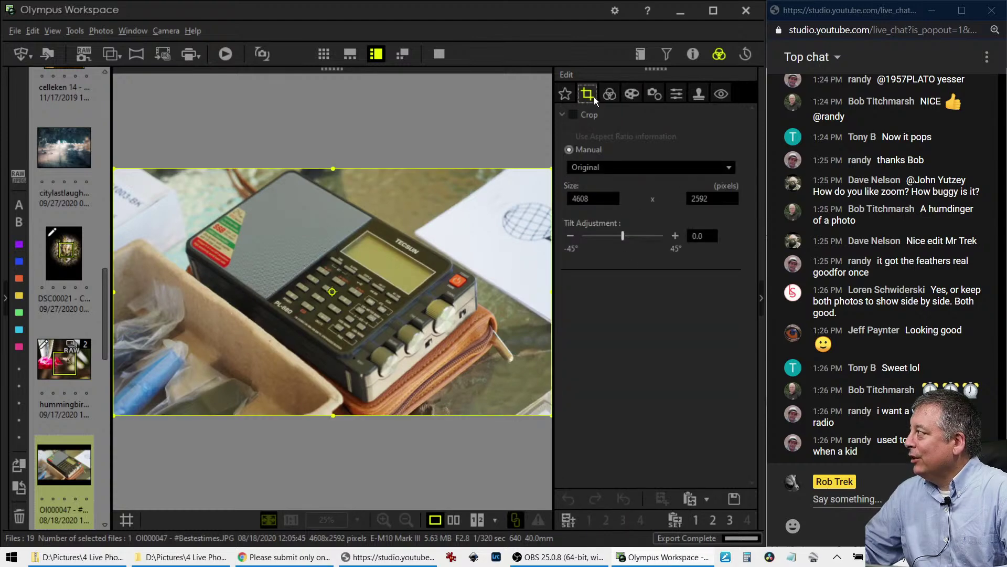
click(602, 168)
click(594, 231)
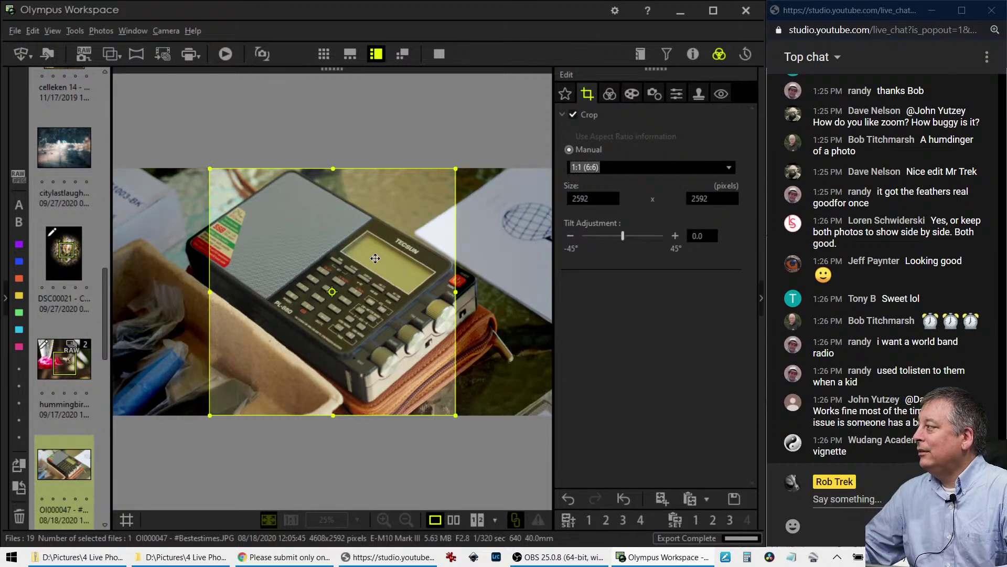
click(604, 168)
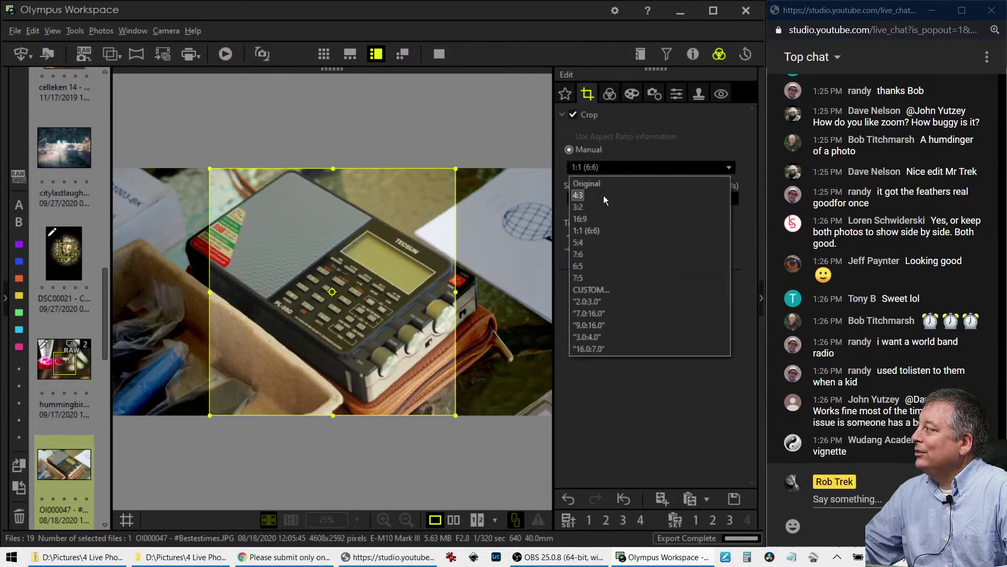
click(602, 206)
click(603, 168)
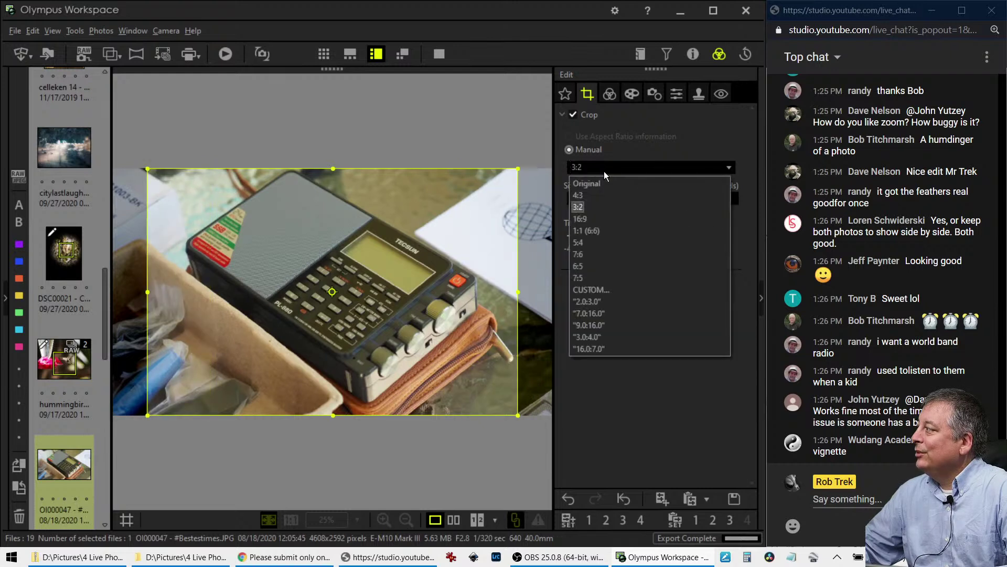
click(601, 194)
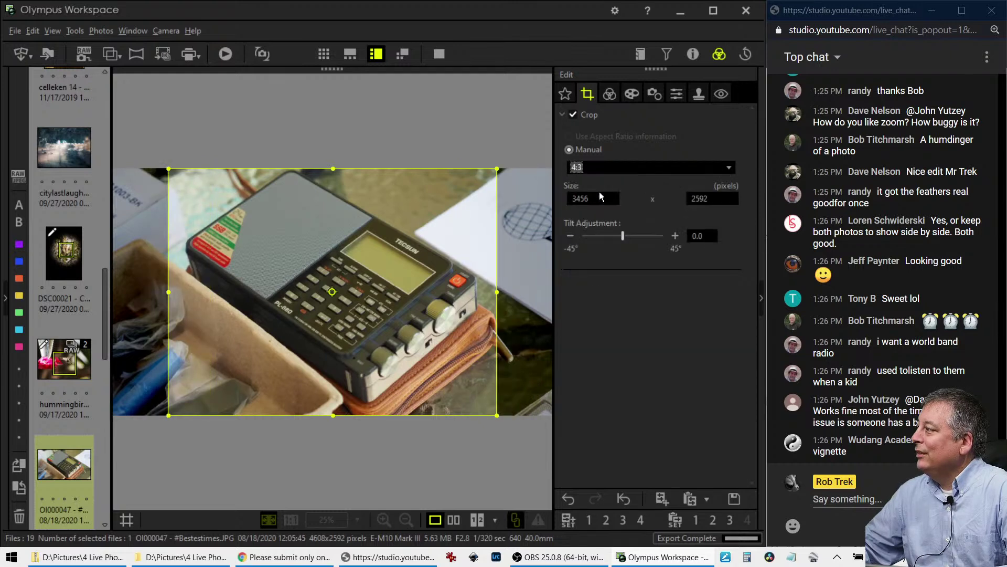
click(608, 94)
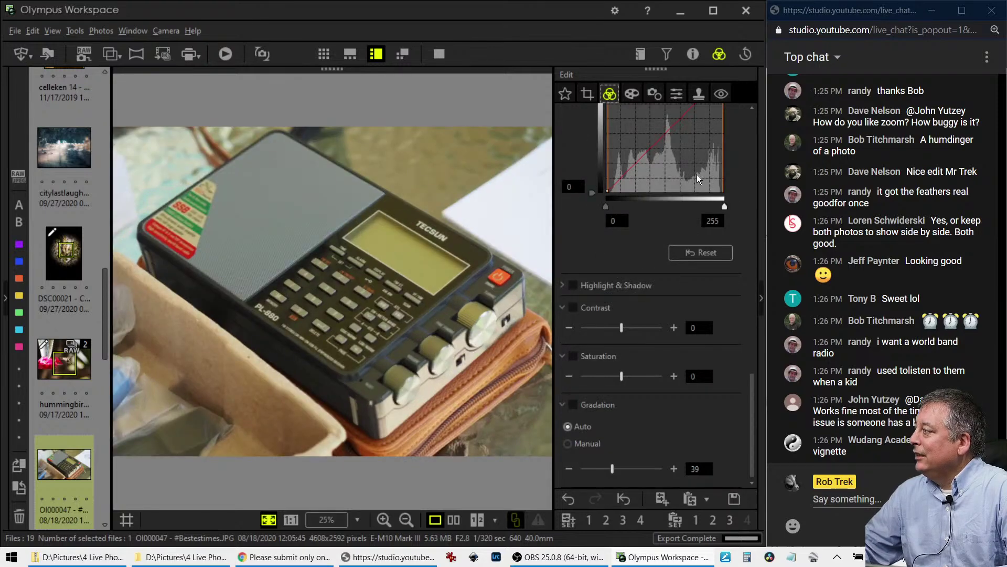
- Try the Vintage and Vintage III art filters on the cropped radio photo
click(633, 95)
click(645, 135)
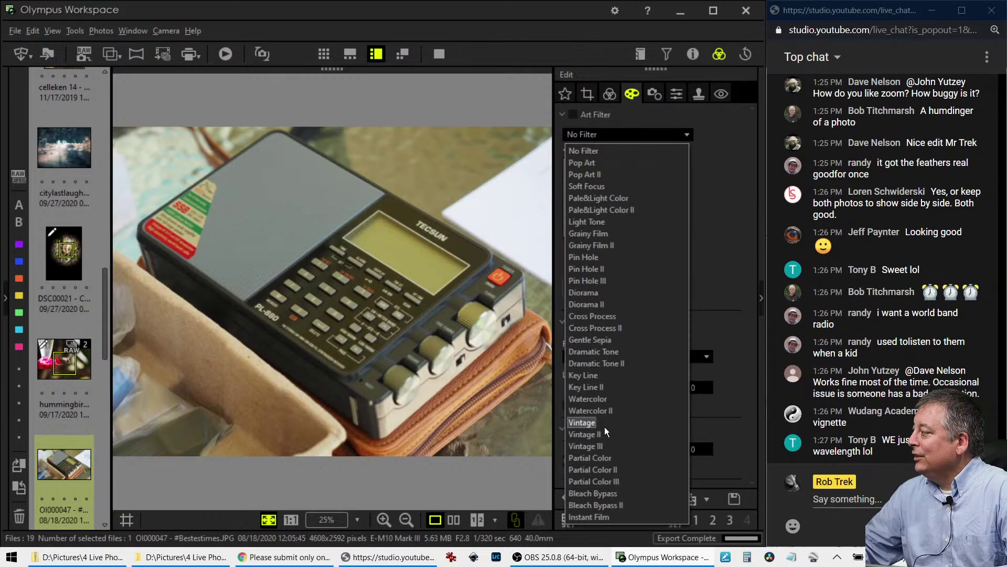
click(582, 422)
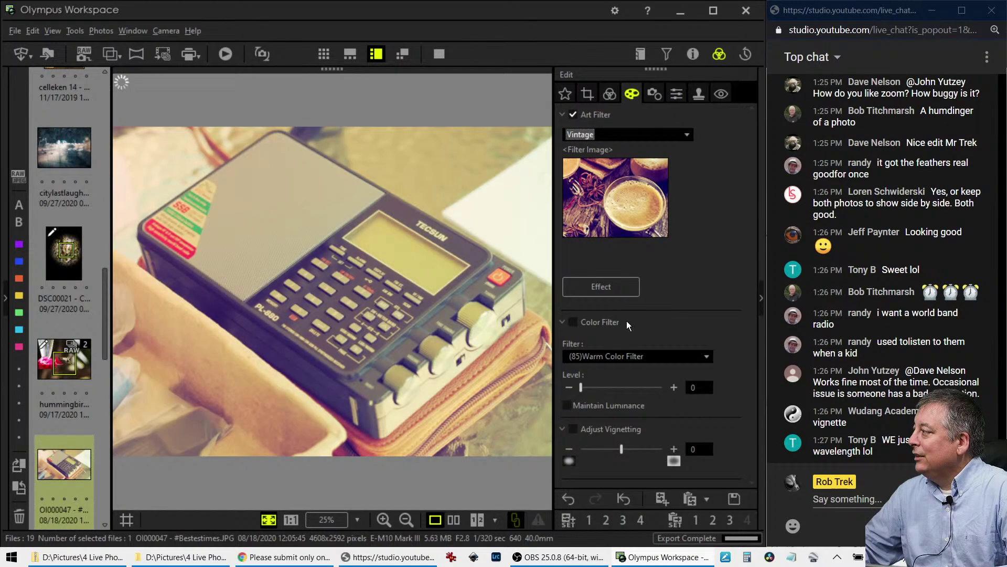
click(611, 134)
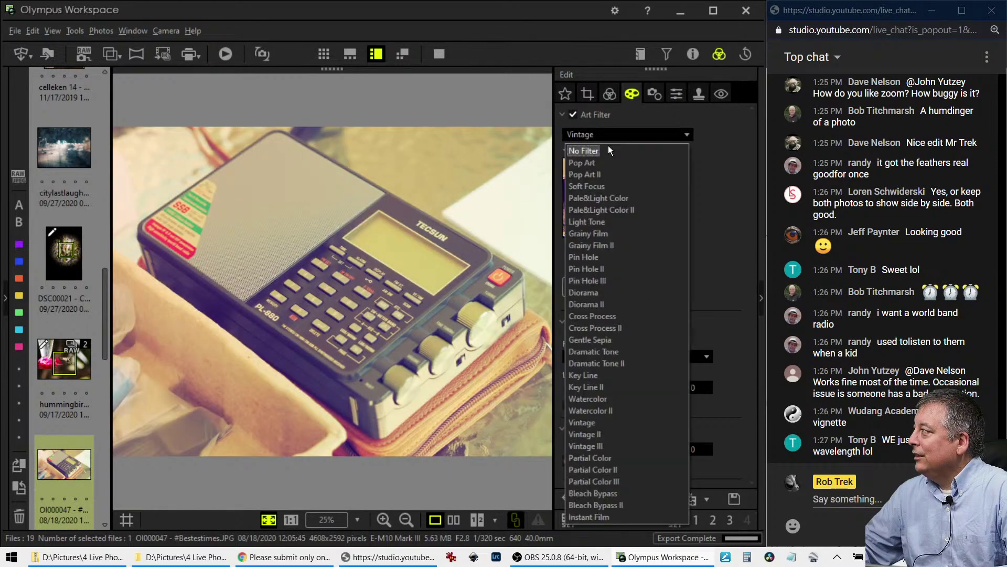
click(599, 447)
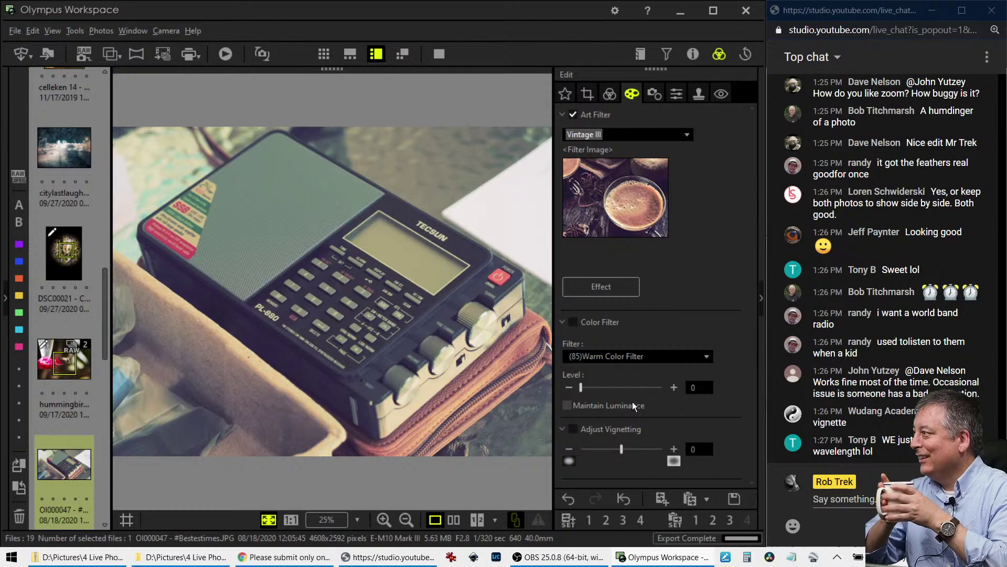
- Set the radio photo's vignetting to -15 to darken its corners
click(609, 93)
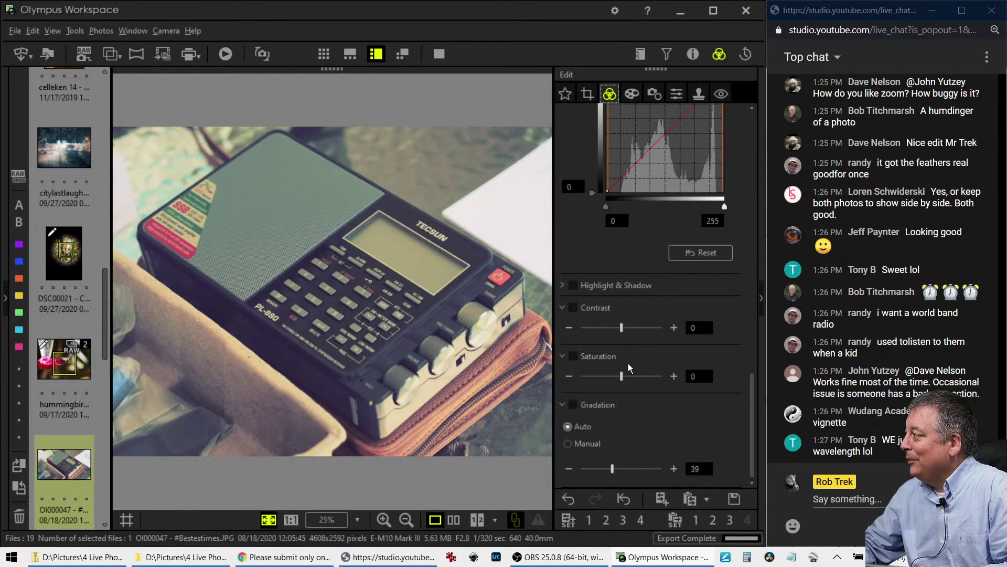
scroll(634, 285, up, 1)
click(632, 94)
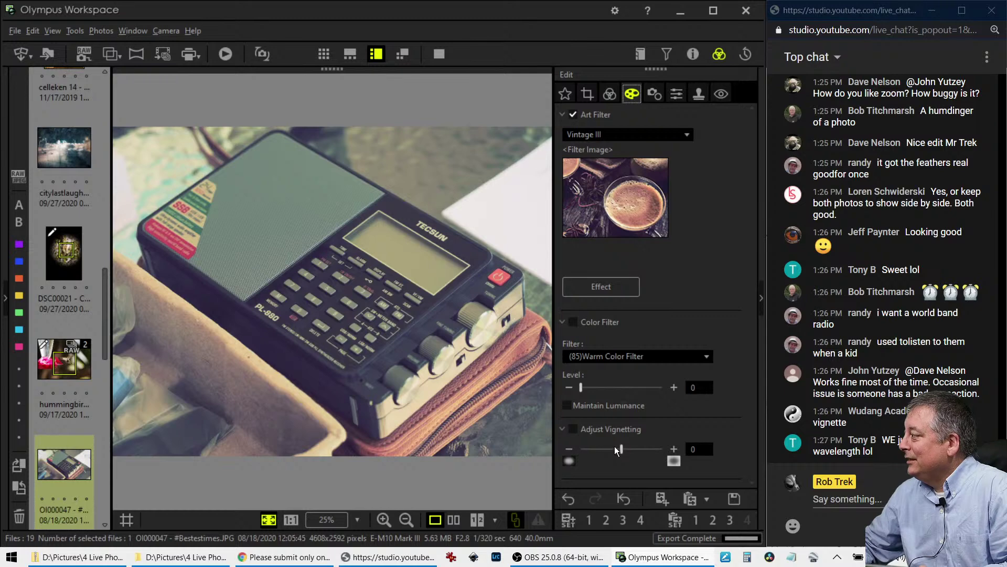
drag(622, 451, 603, 451)
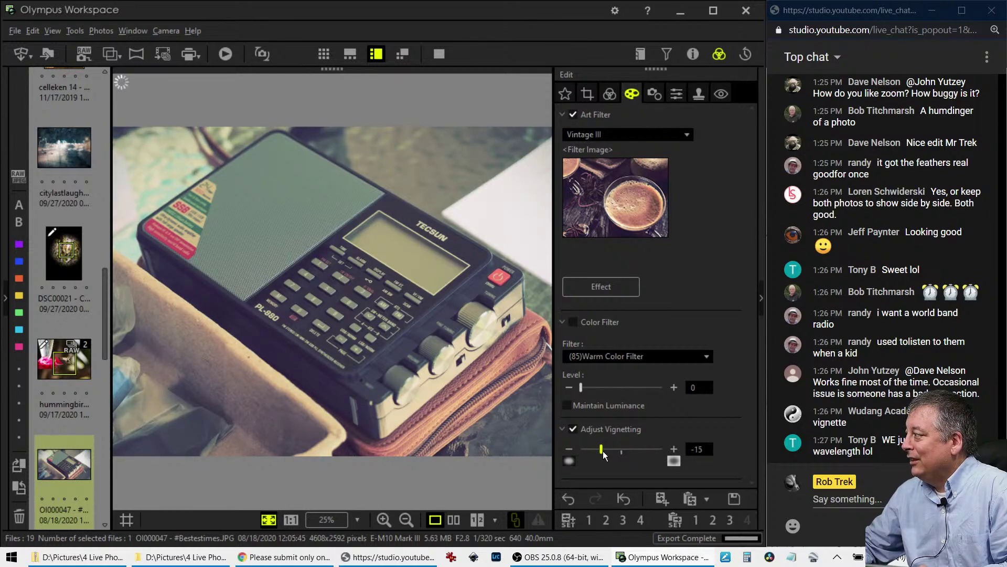
- Set the RGB tone curve's input black point to 28 and white point to 240 for the radio photo
click(610, 94)
scroll(625, 404, down, 2)
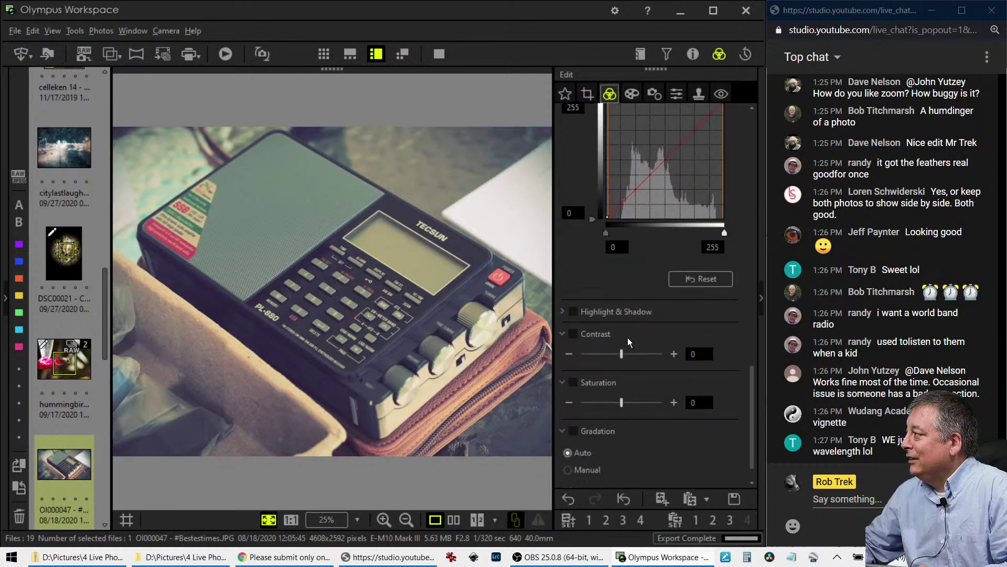
scroll(636, 309, up, 3)
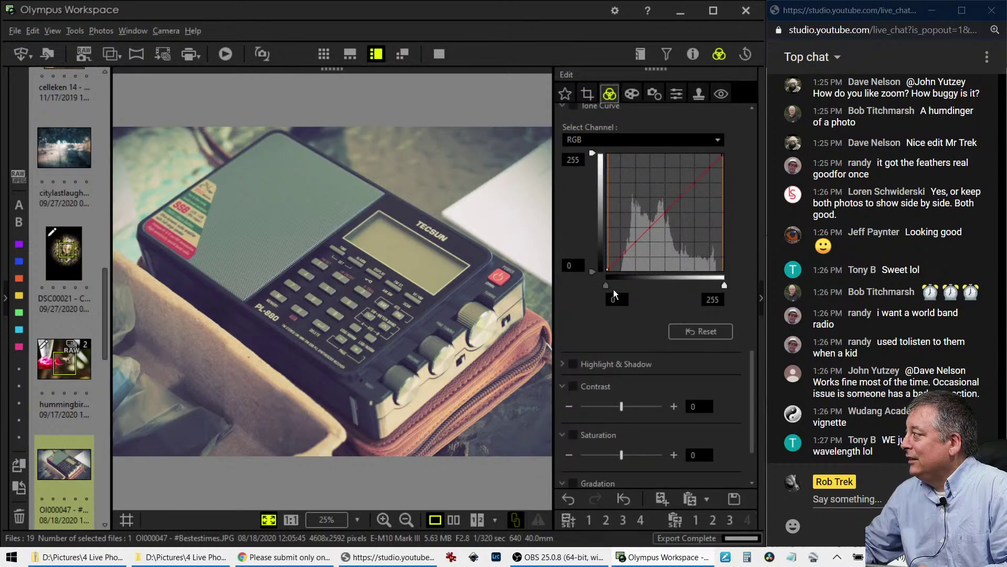
drag(609, 287, 619, 288)
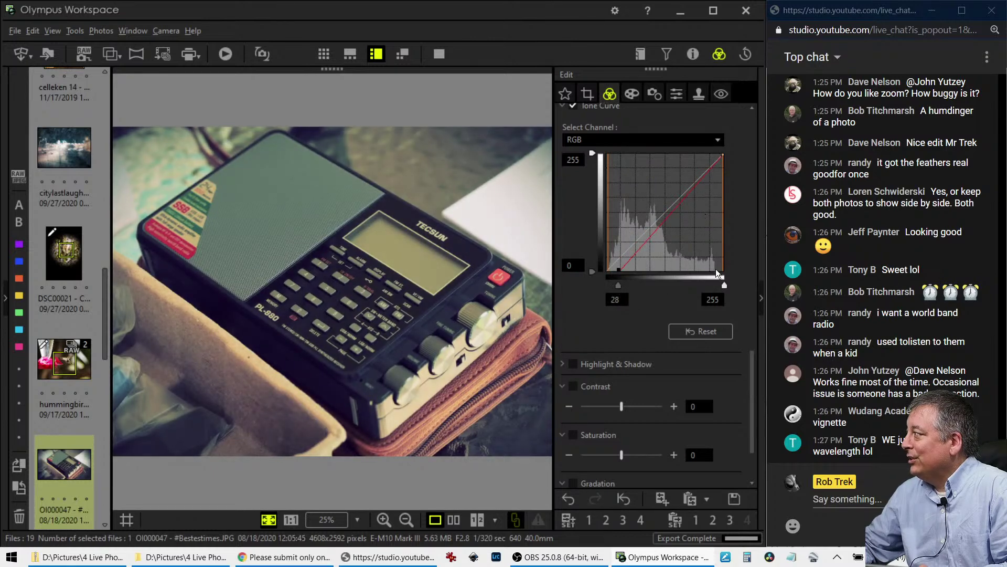
drag(724, 284, 719, 286)
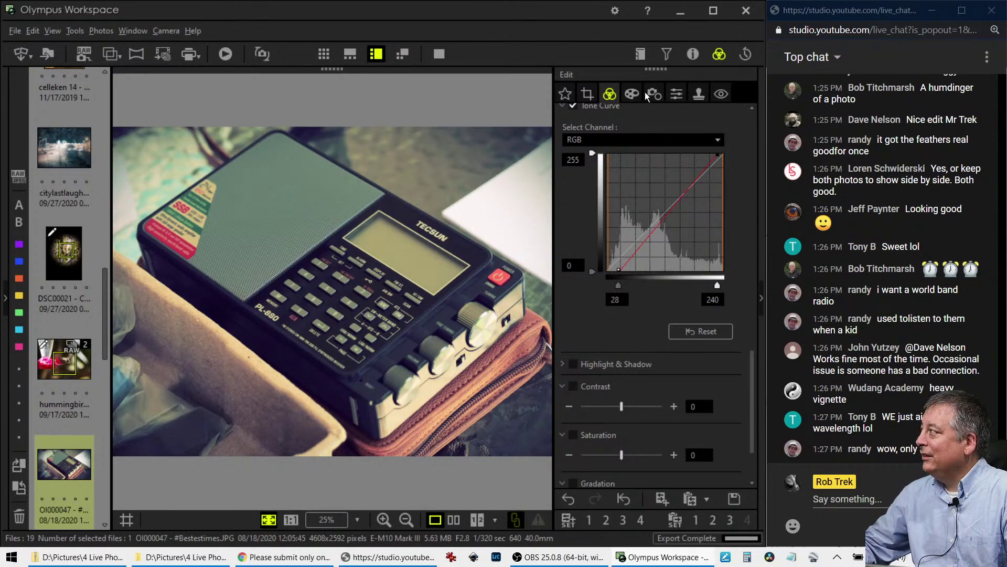
- Set the radio photo's Dehaze to 19 and its Clarity to 12
scroll(621, 129, up, 6)
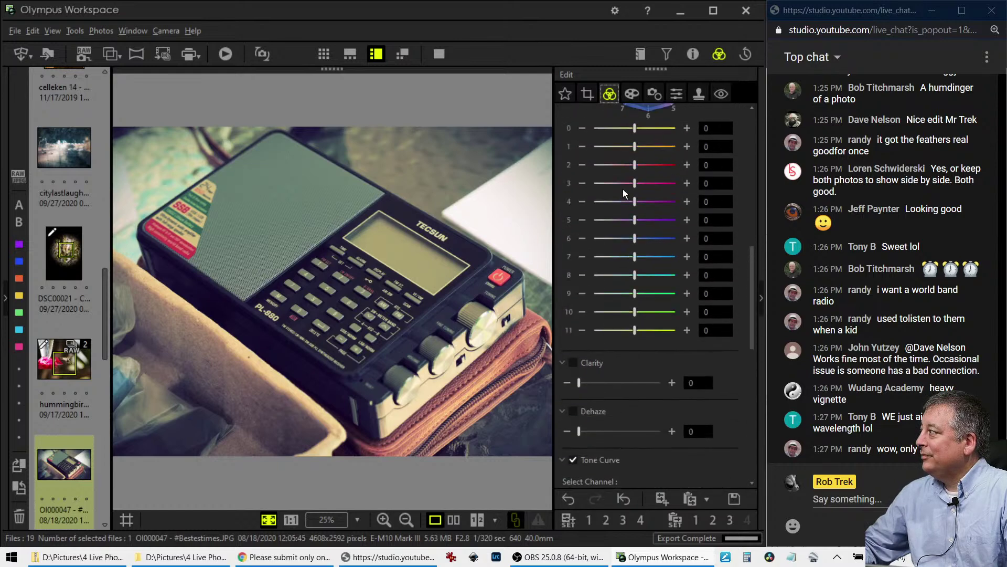
scroll(622, 189, up, 2)
scroll(629, 194, down, 2)
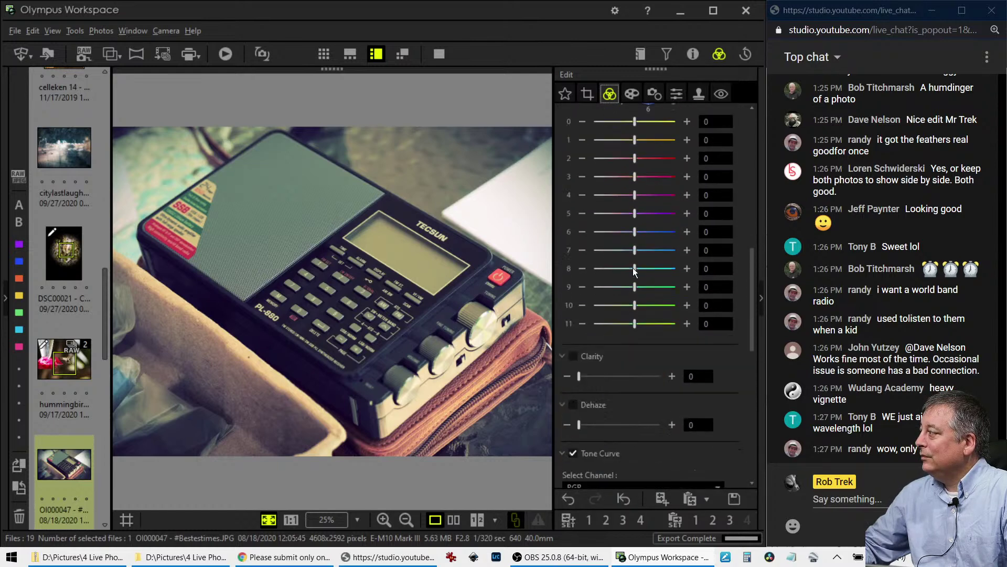
scroll(632, 268, down, 3)
drag(591, 295, 594, 294)
drag(580, 244, 589, 251)
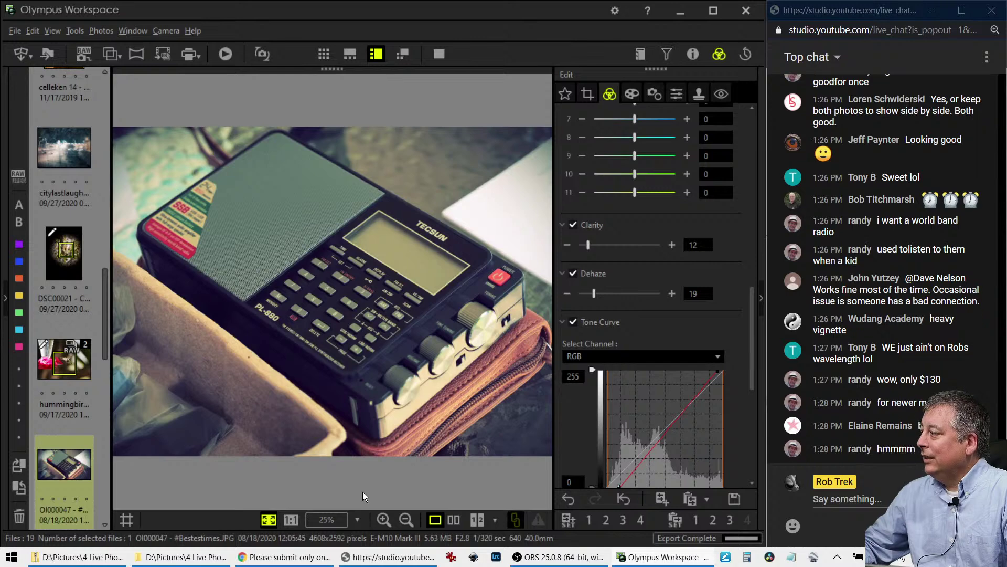
- Show the radio photo beside its original, try the Monochrome picture mode and set it back to No effect
click(455, 520)
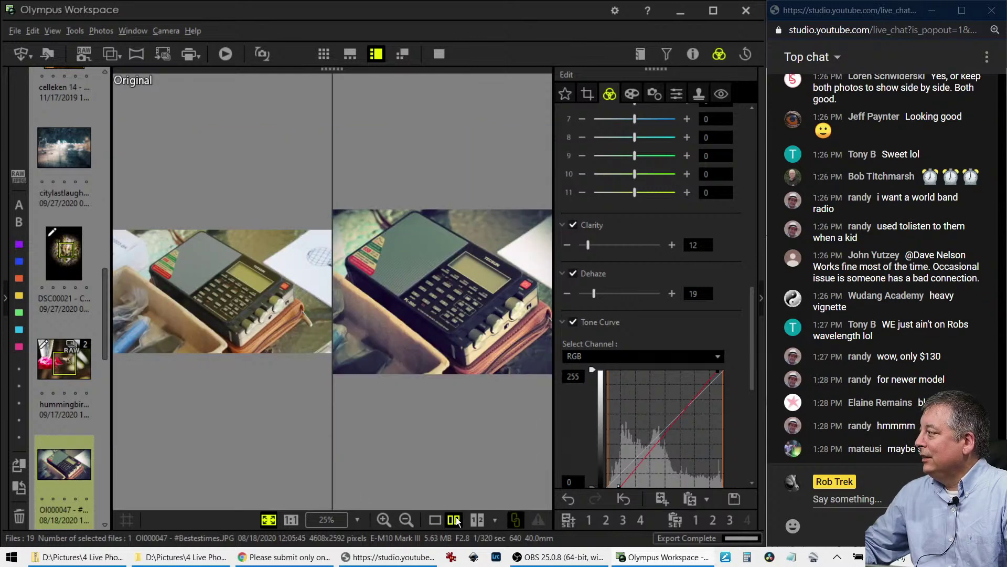
scroll(689, 289, up, 4)
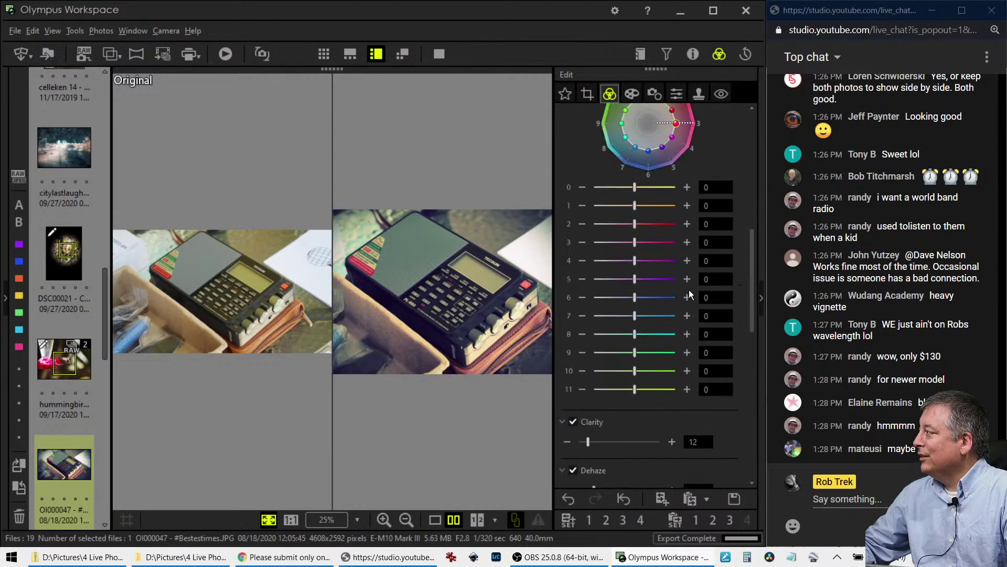
scroll(688, 289, up, 8)
click(659, 265)
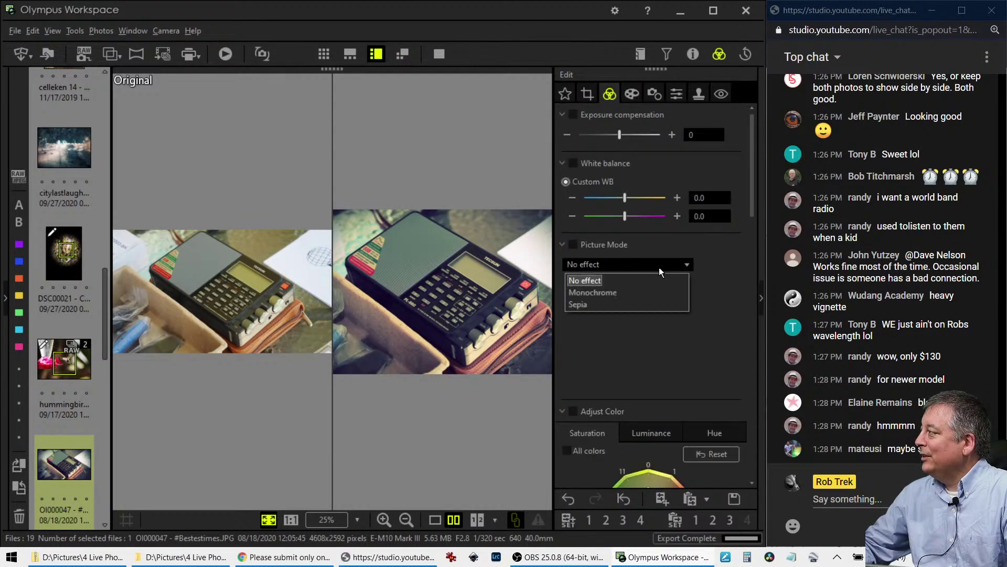
click(659, 266)
click(650, 269)
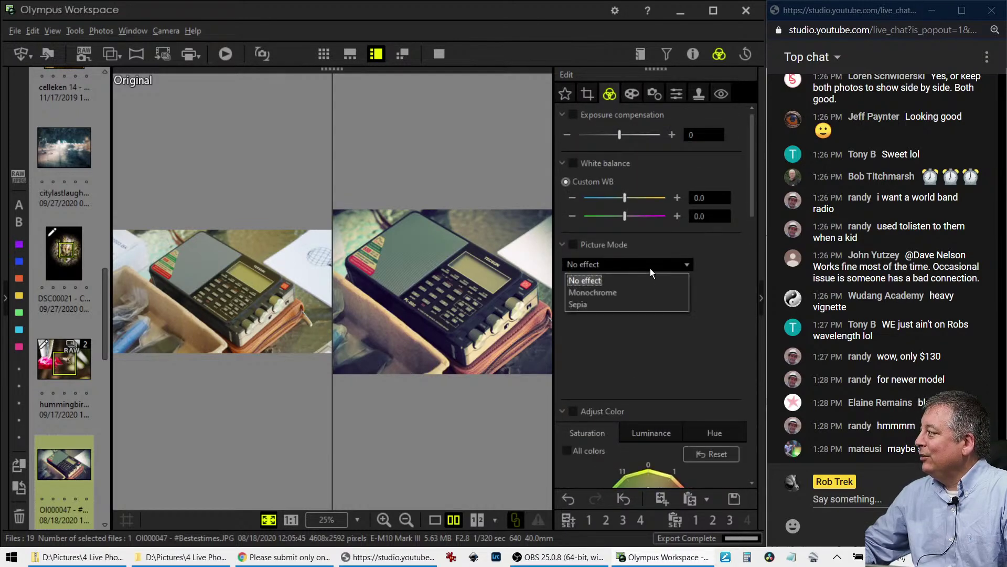
click(644, 290)
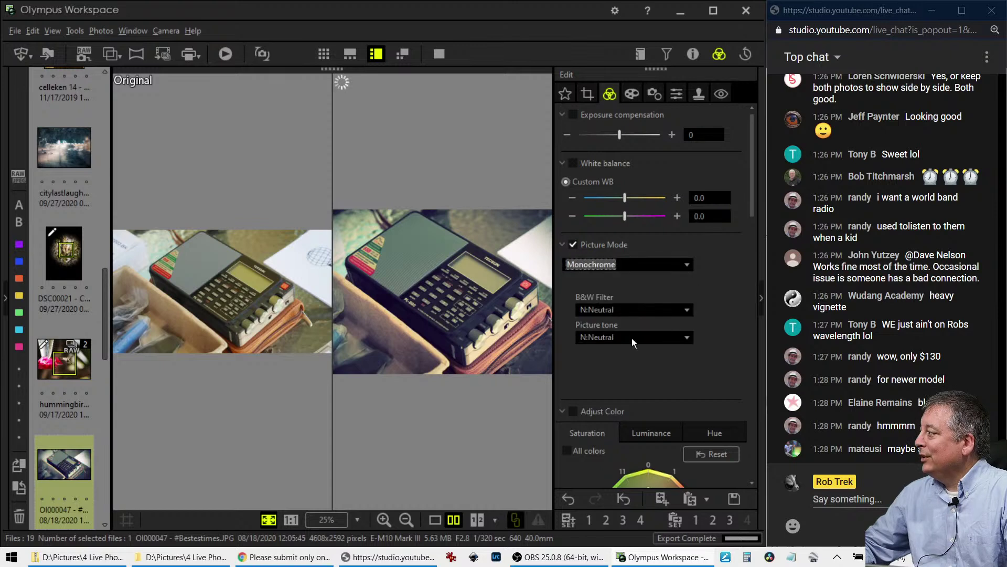
click(653, 268)
click(647, 279)
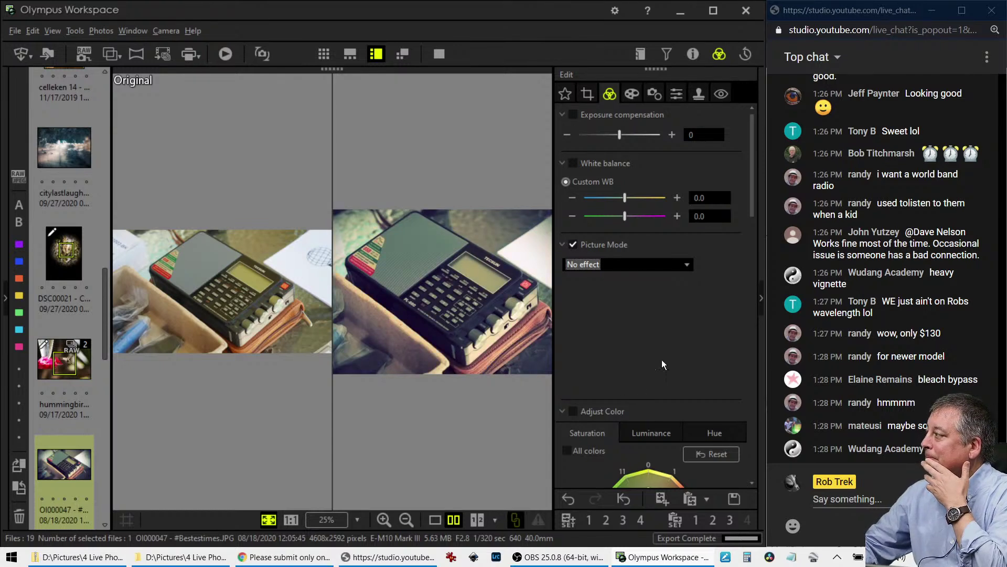
- Return to the single-image view and apply the Dramatic Tone art filter to the radio photo
click(631, 94)
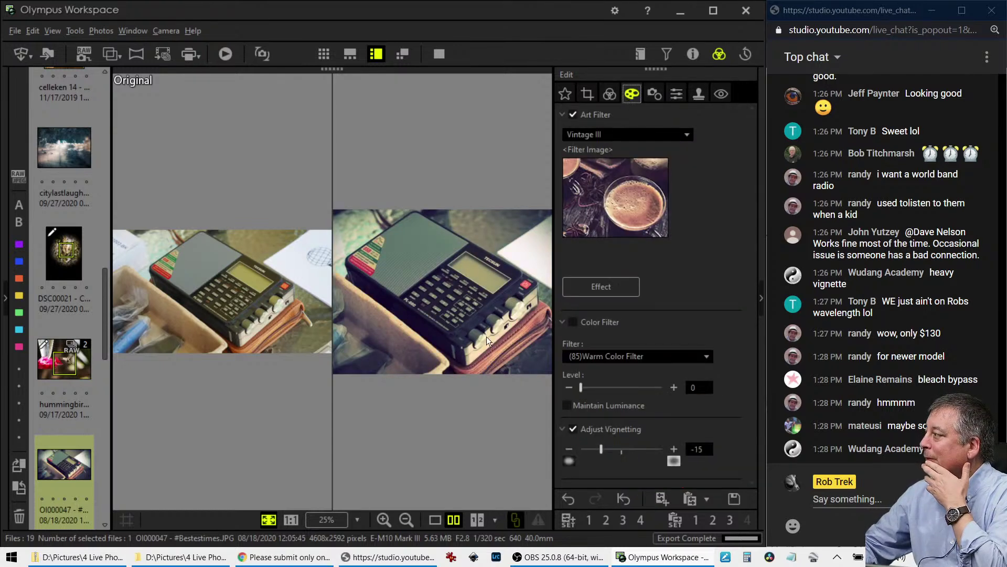
click(435, 519)
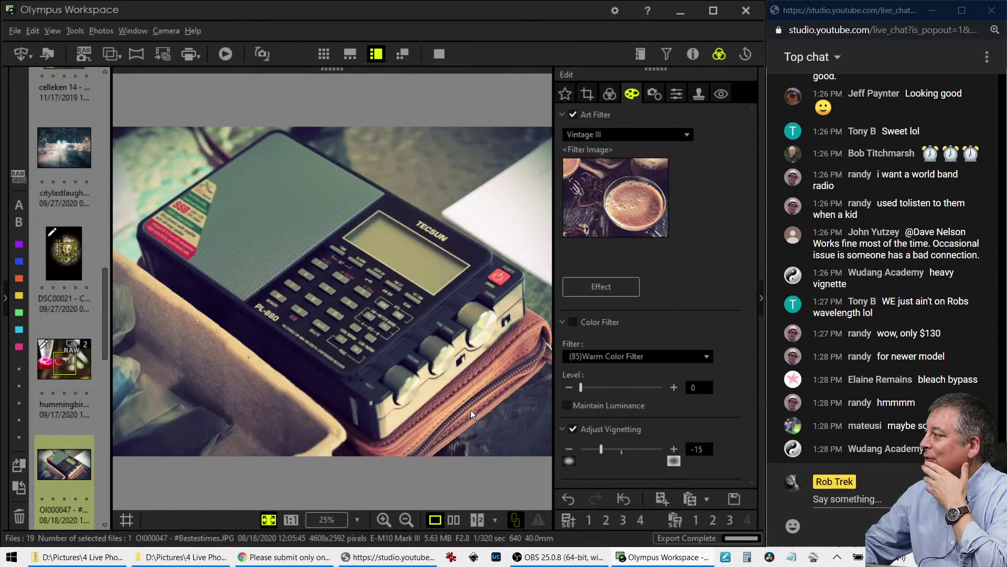
click(653, 135)
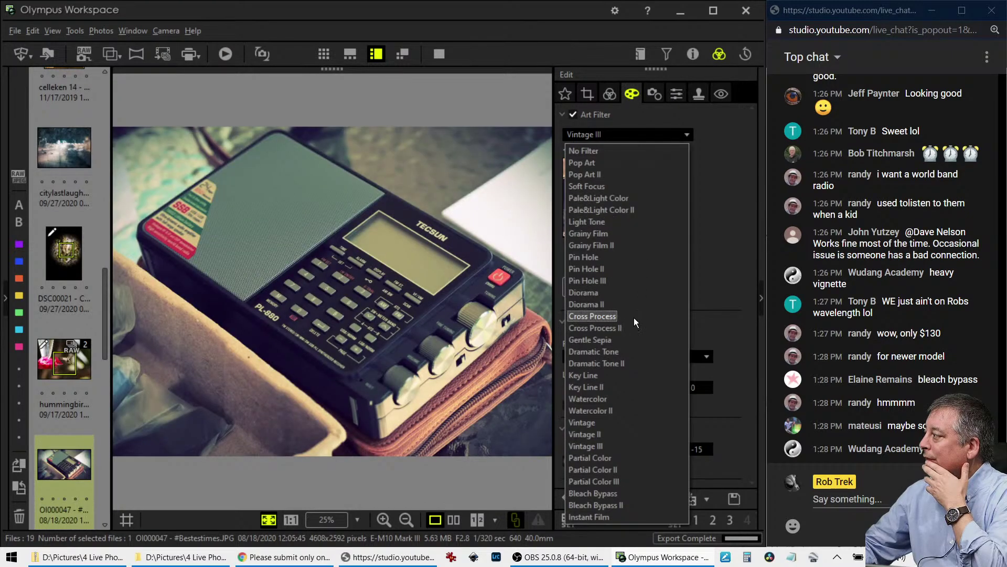
click(625, 355)
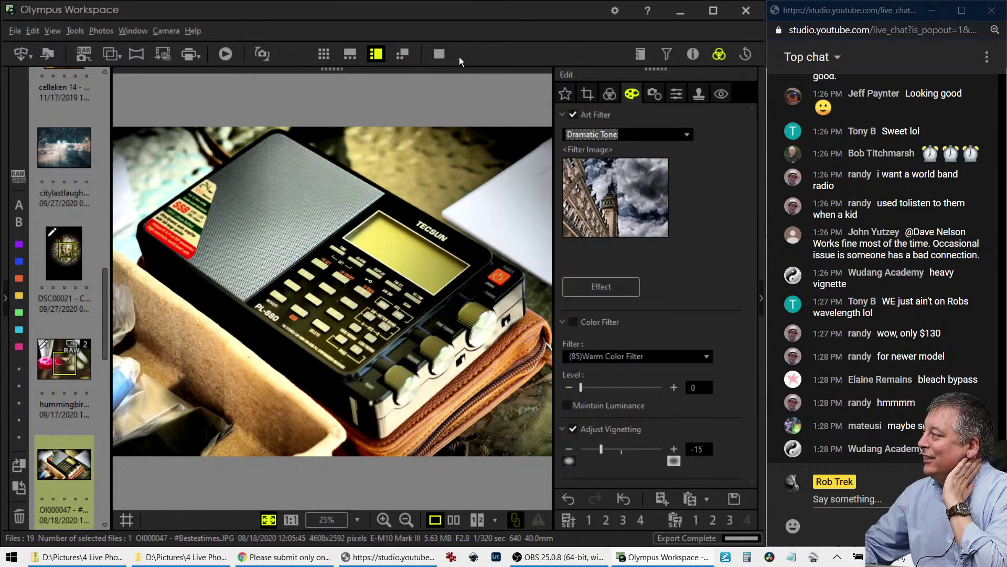
- Inspect the edited radio photo at full screen, alone and side by side with the original
click(435, 54)
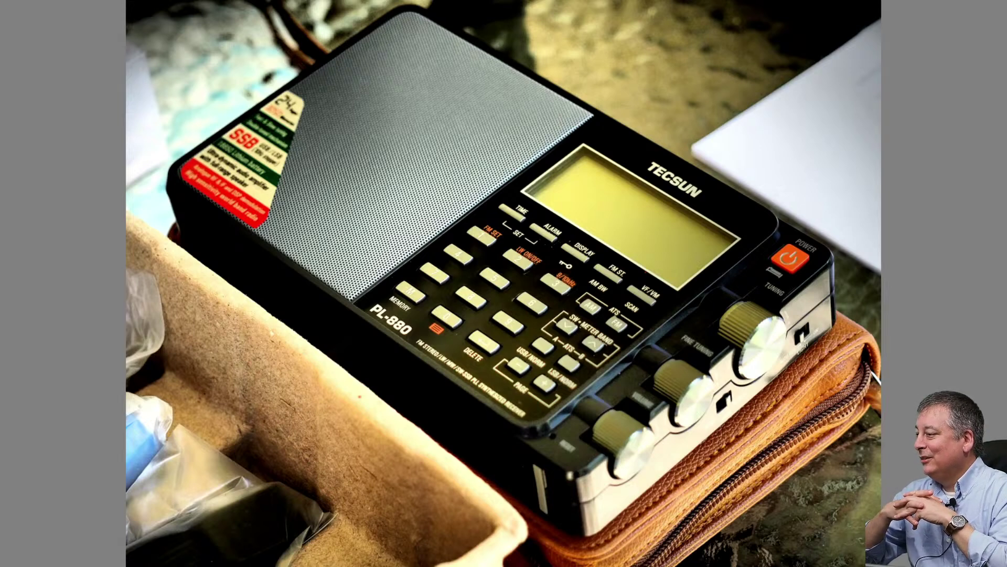
key(Escape)
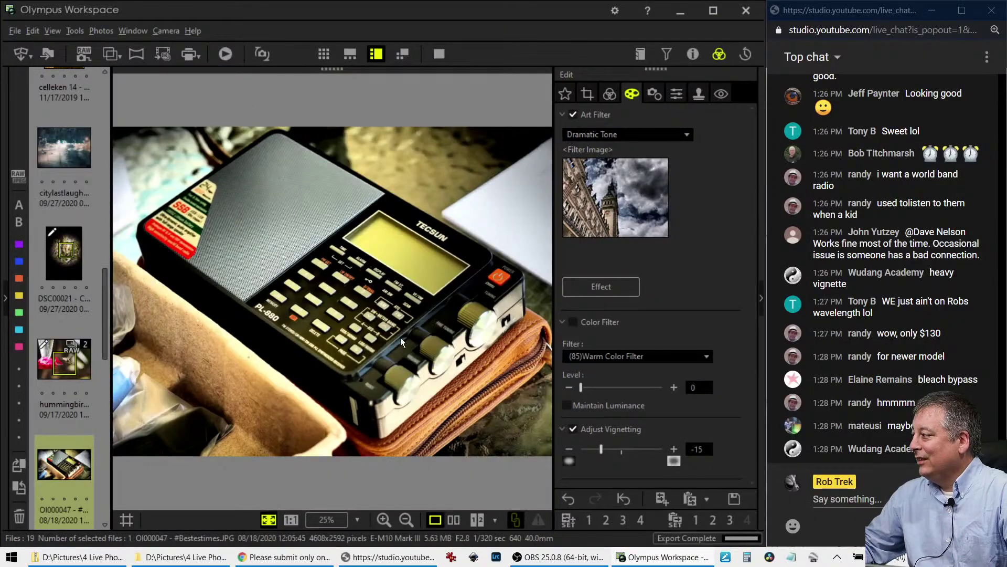
click(455, 521)
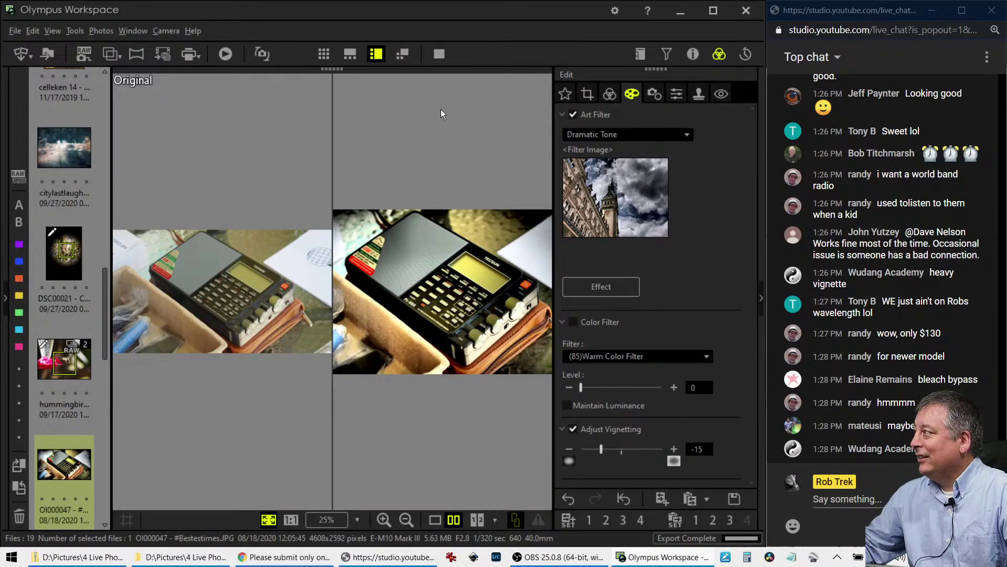
click(440, 55)
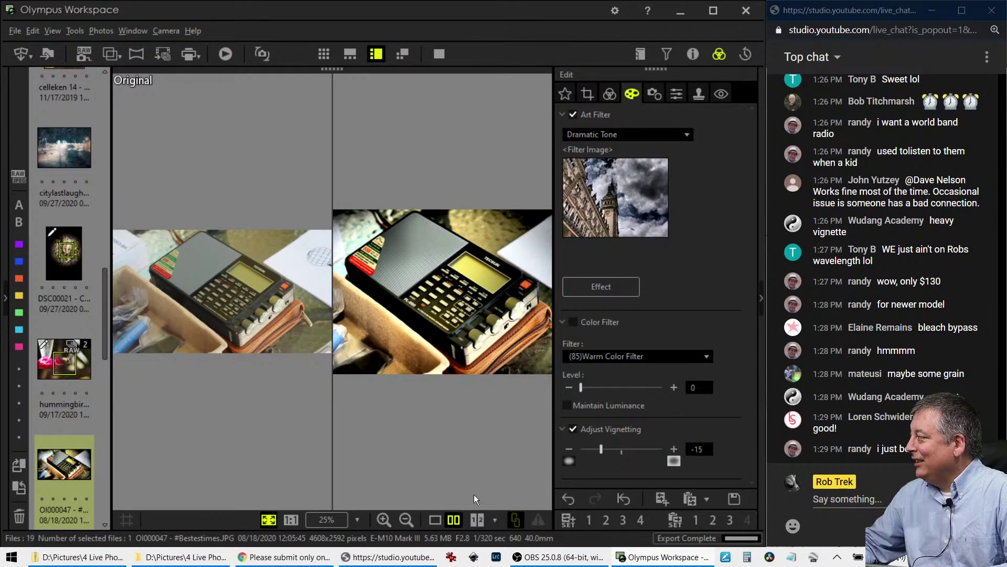
click(436, 520)
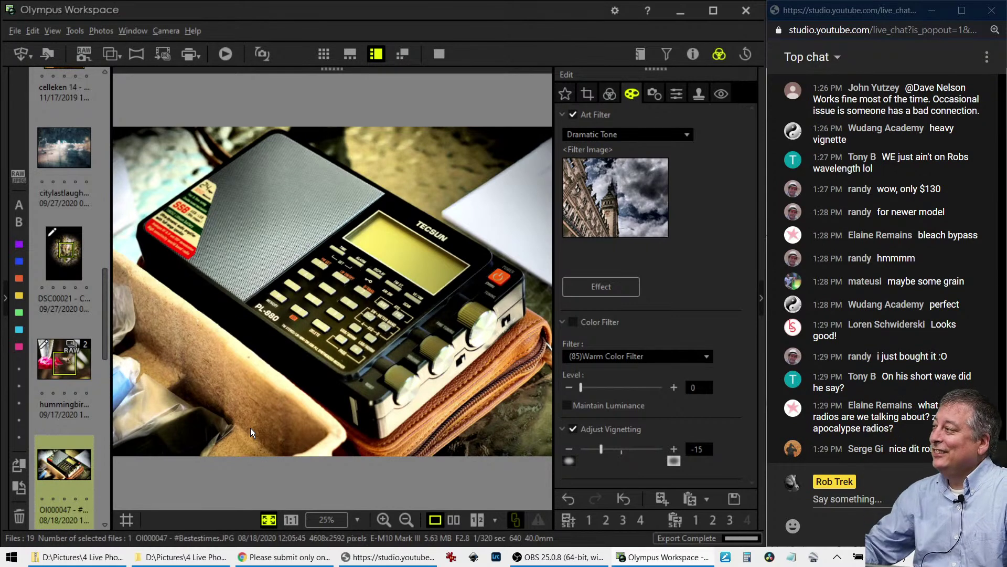
- Open the photo of sailboats in front of the large rock for editing and inspect it at full screen
scroll(67, 439, down, 3)
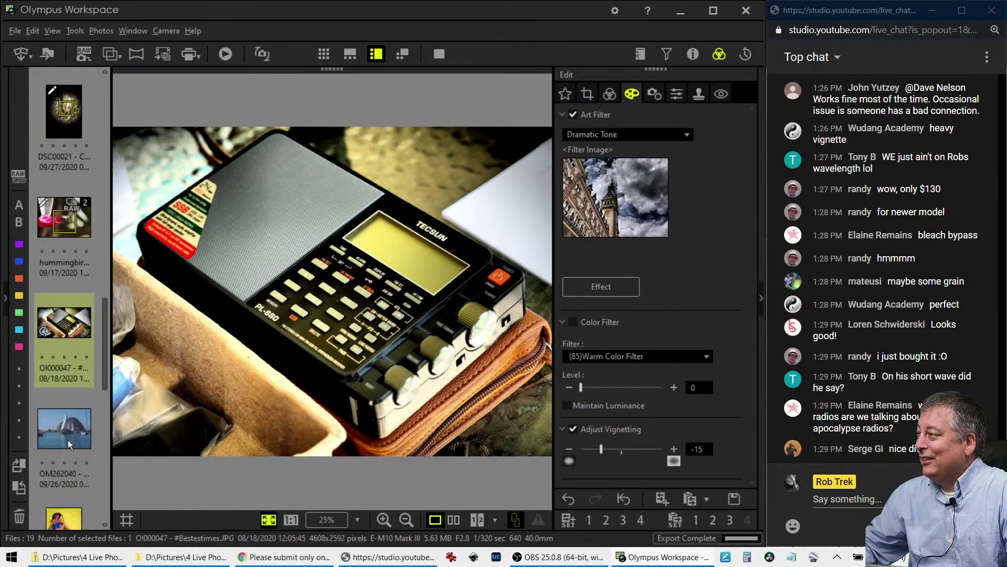
click(75, 427)
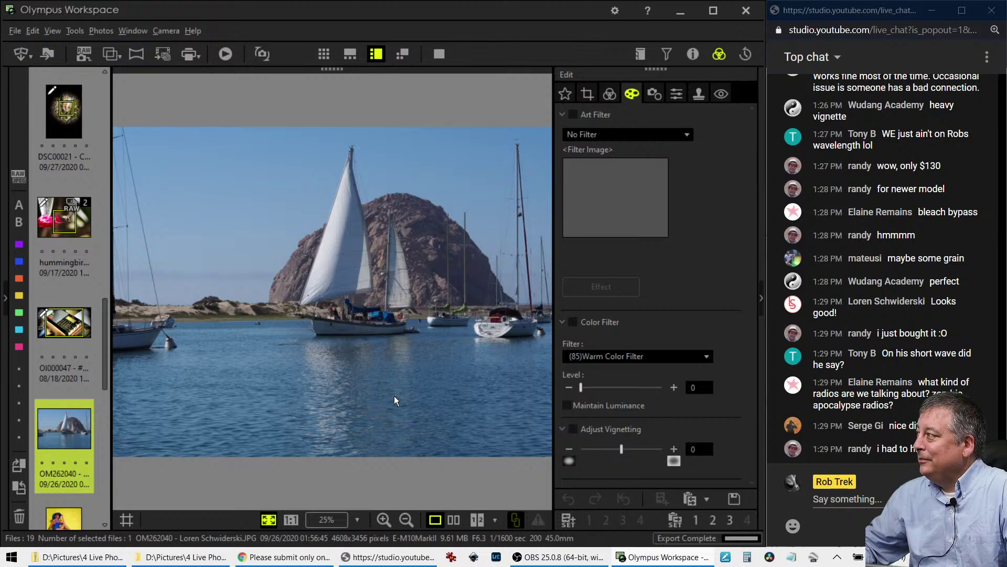
click(443, 58)
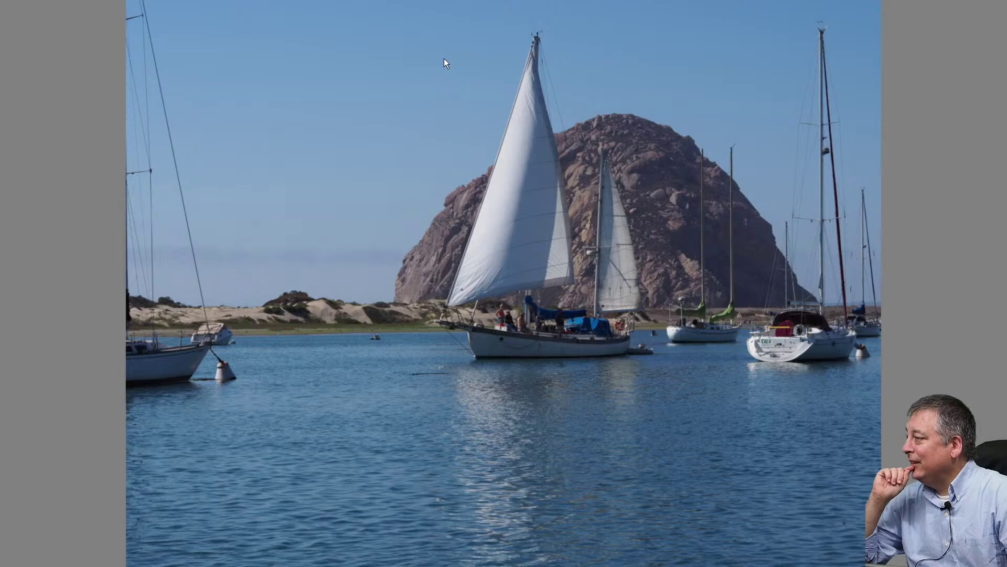
key(Escape)
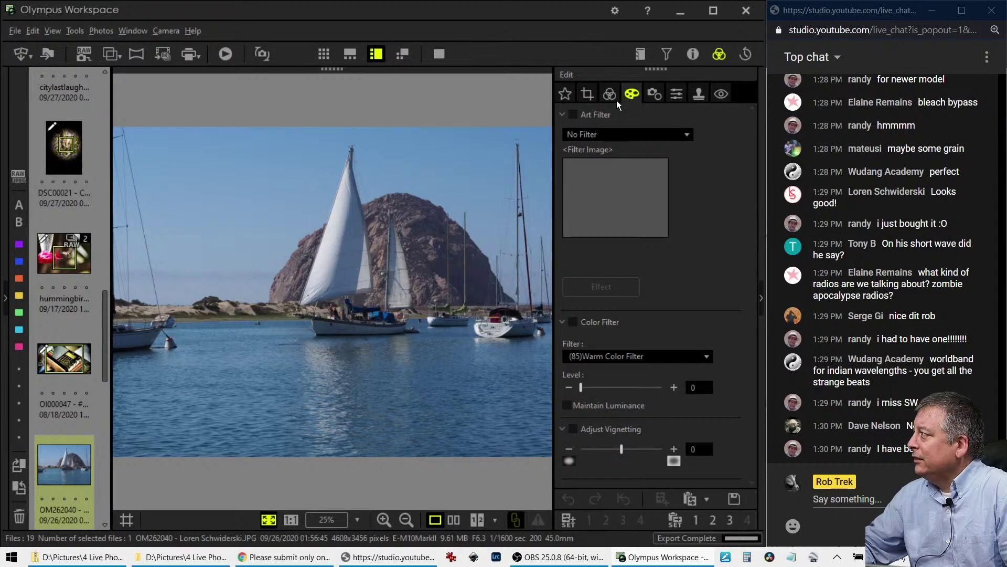
- Crop the sailboat photo to a 1:1 (6:6) square of about 2943 x 2943 pixels around the boats and rock
click(587, 93)
click(610, 167)
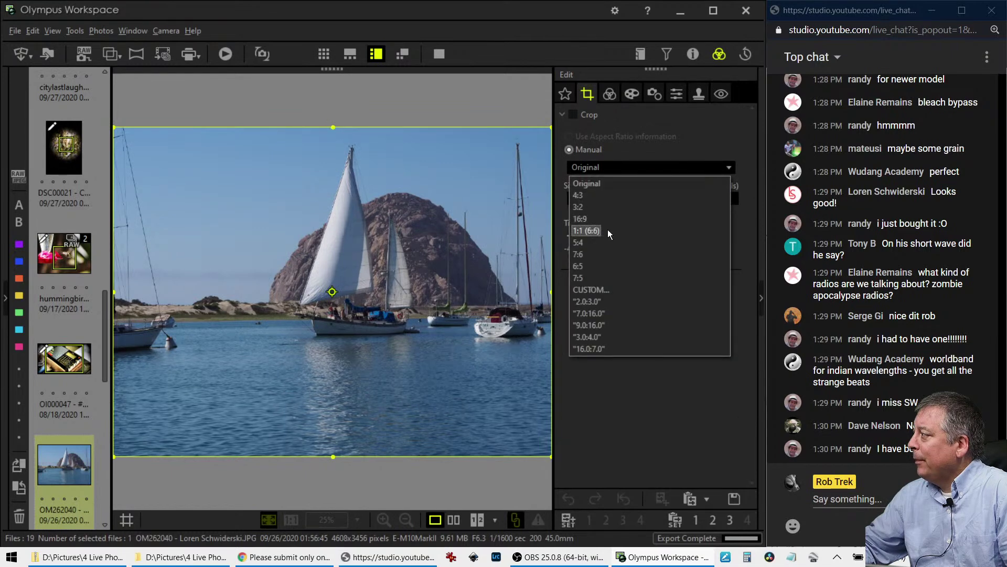
click(607, 230)
drag(435, 318, 490, 318)
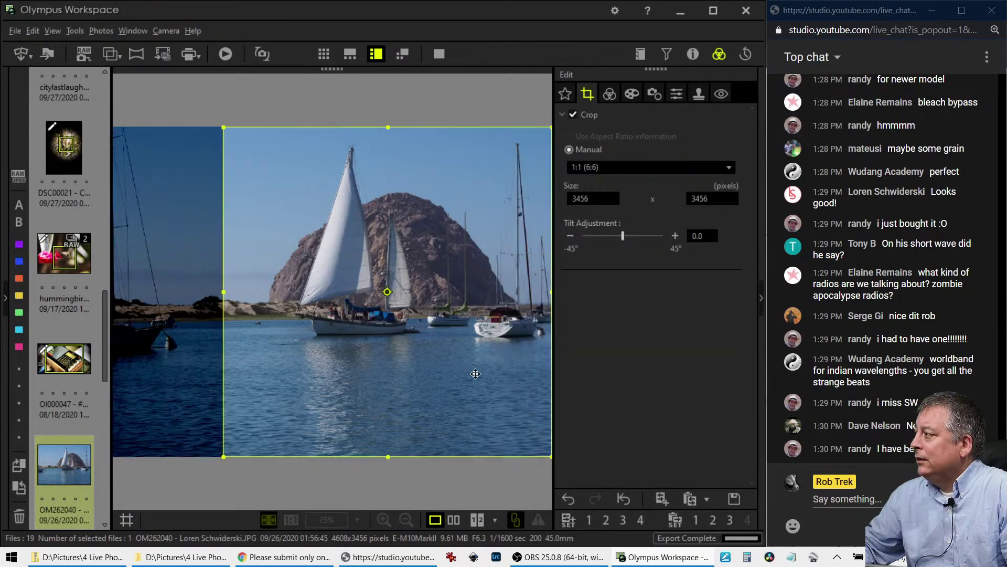
drag(394, 458, 417, 374)
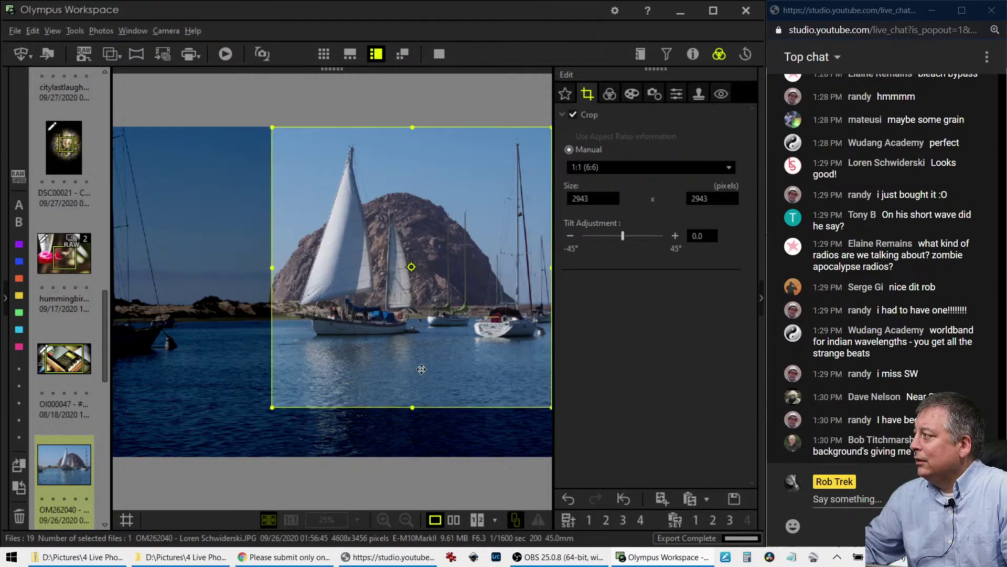
click(612, 93)
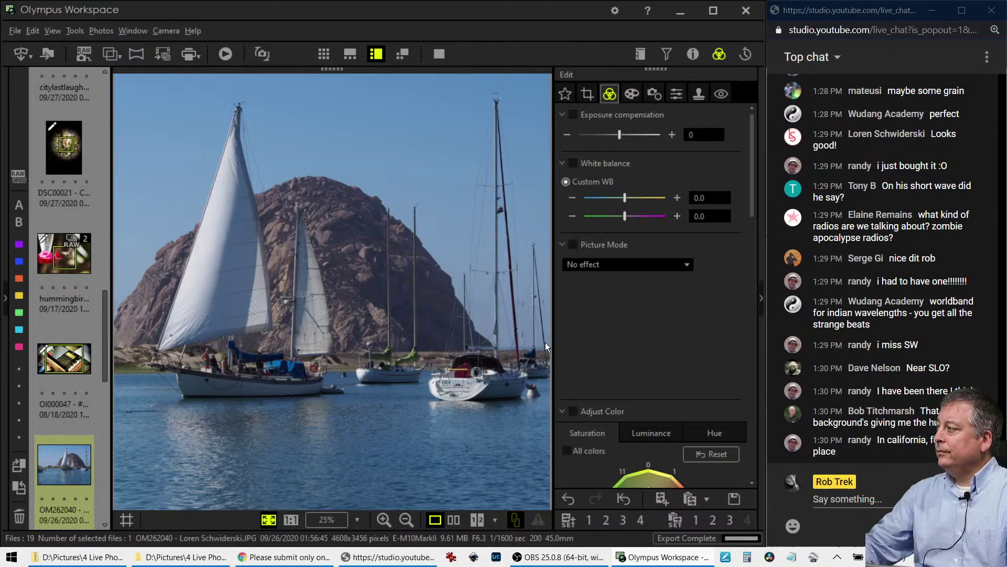
- Enlarge the square crop to about 3164 x 3164 pixels, adding space beside the rock and below the boats
click(587, 94)
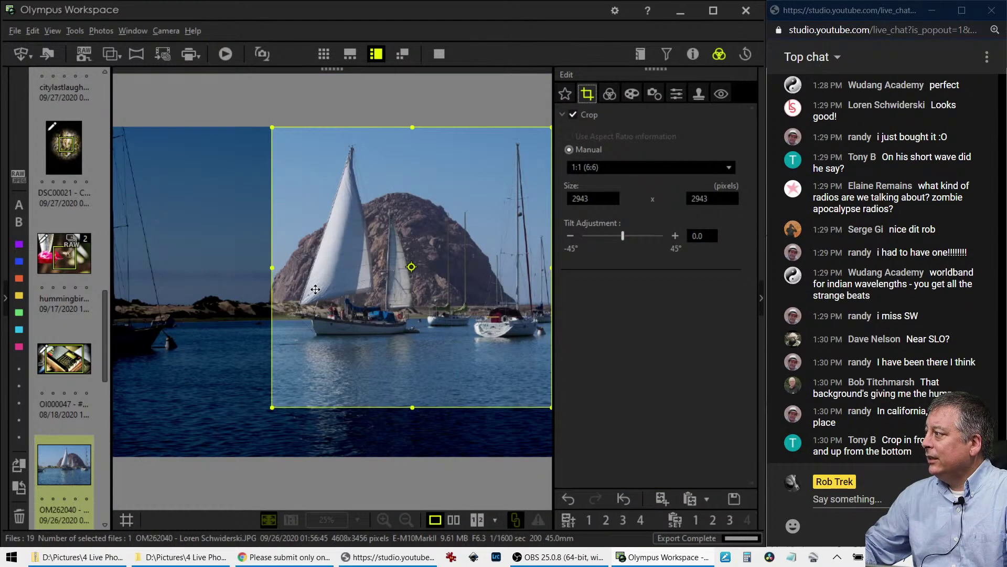
drag(271, 267, 252, 268)
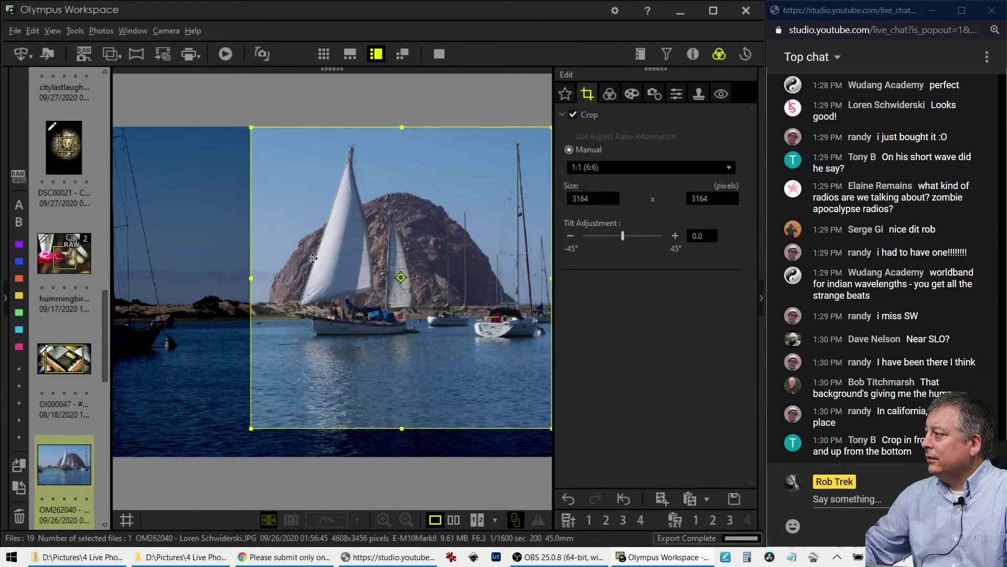
click(608, 96)
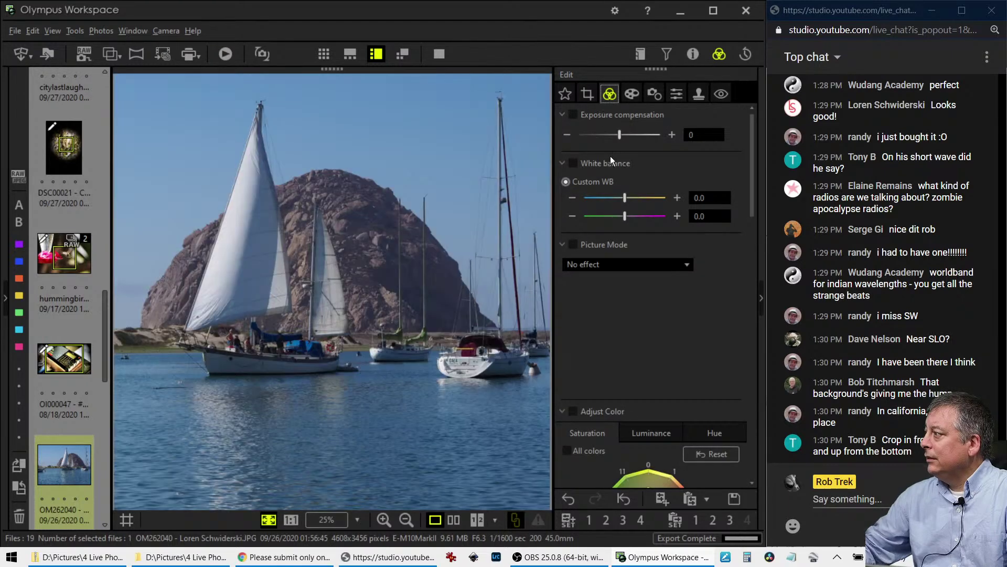
- Set the photo's sharpness to 7
click(677, 94)
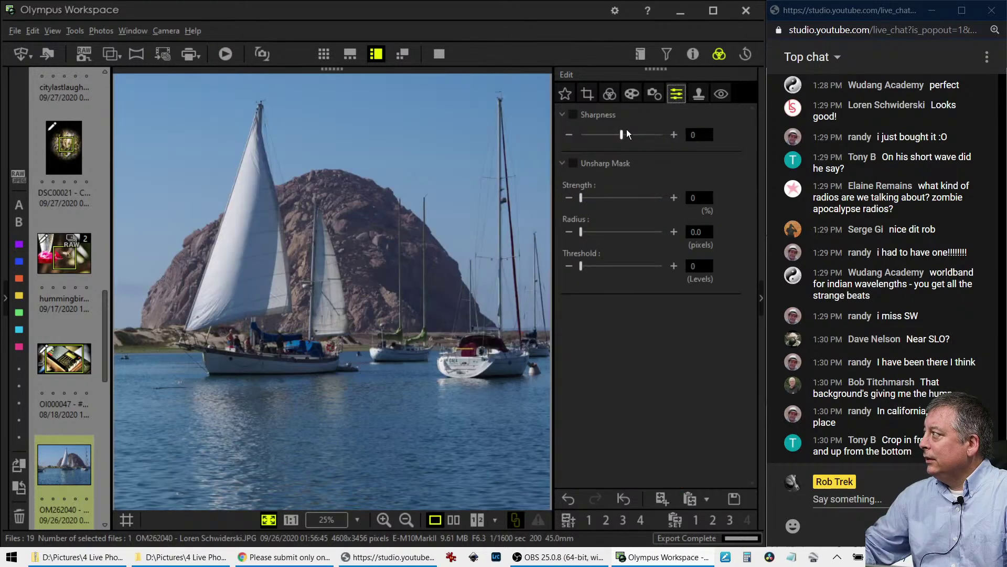
drag(627, 134, 664, 134)
click(692, 57)
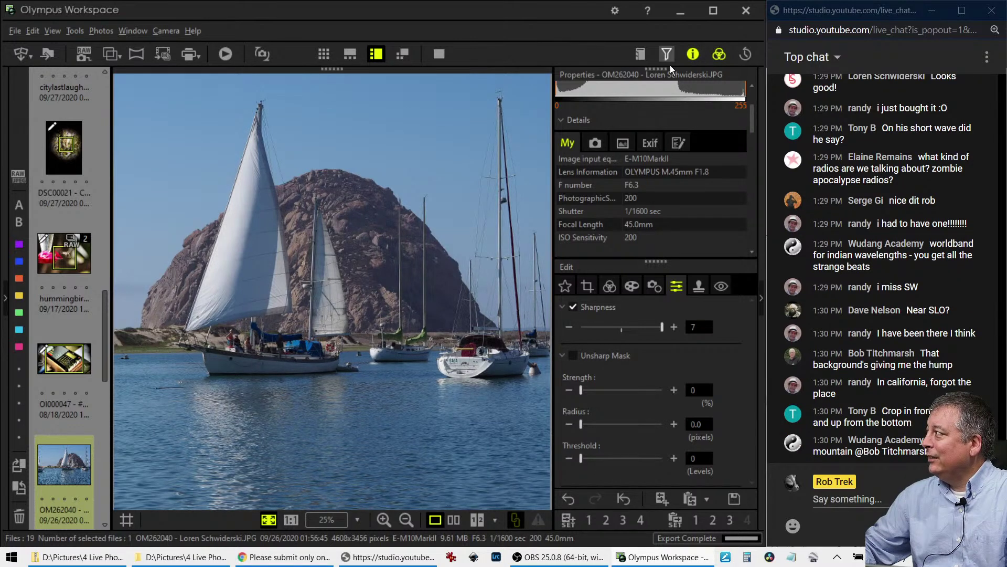
click(692, 55)
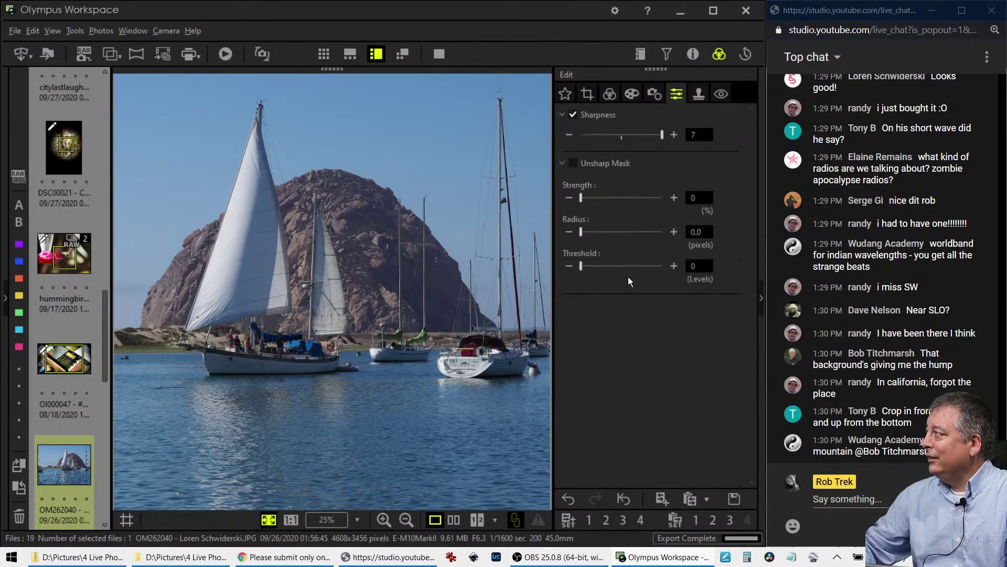
click(629, 97)
click(623, 134)
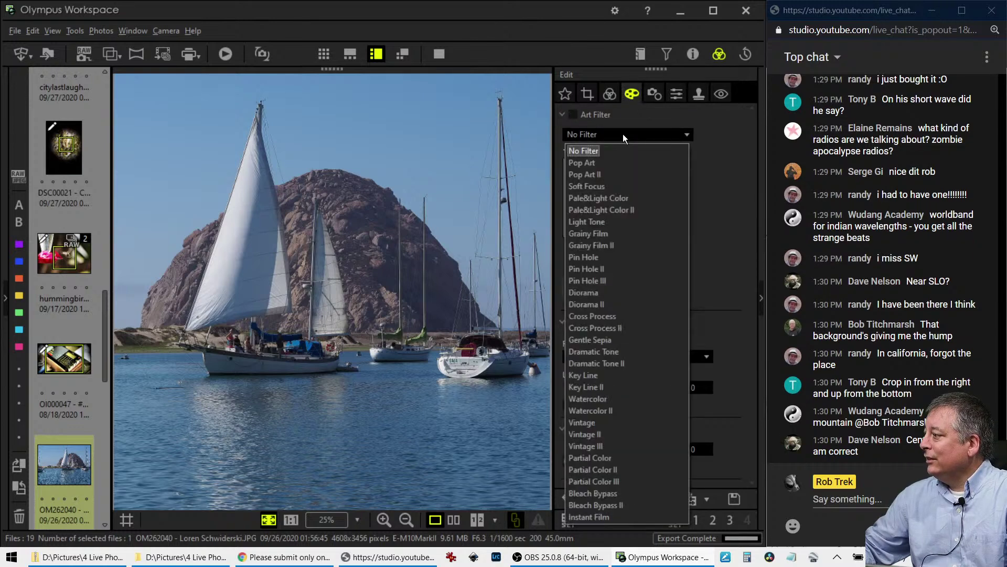
click(623, 135)
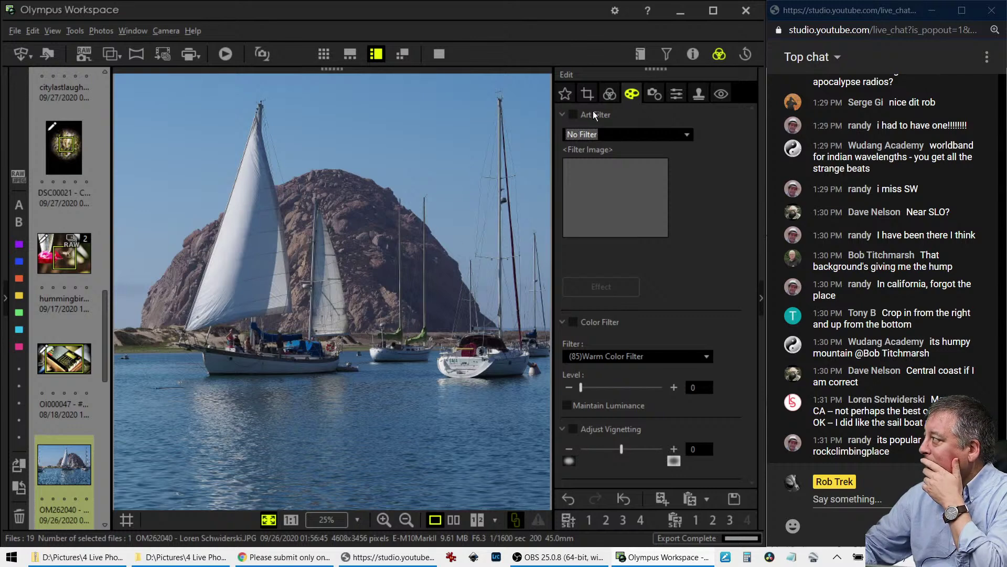
- Convert the photo with the Monochrome picture mode and set its vignetting to -10
click(609, 98)
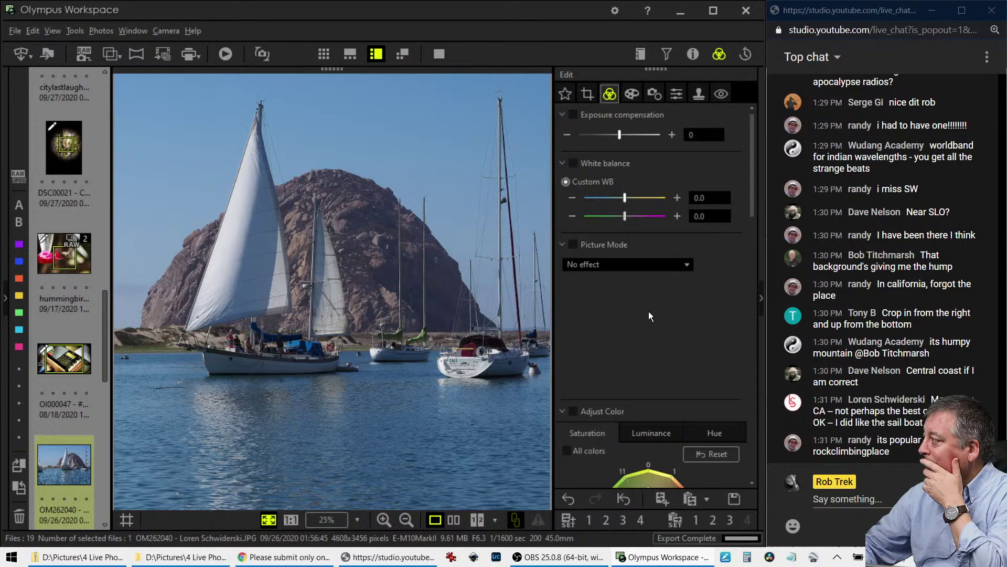
click(651, 265)
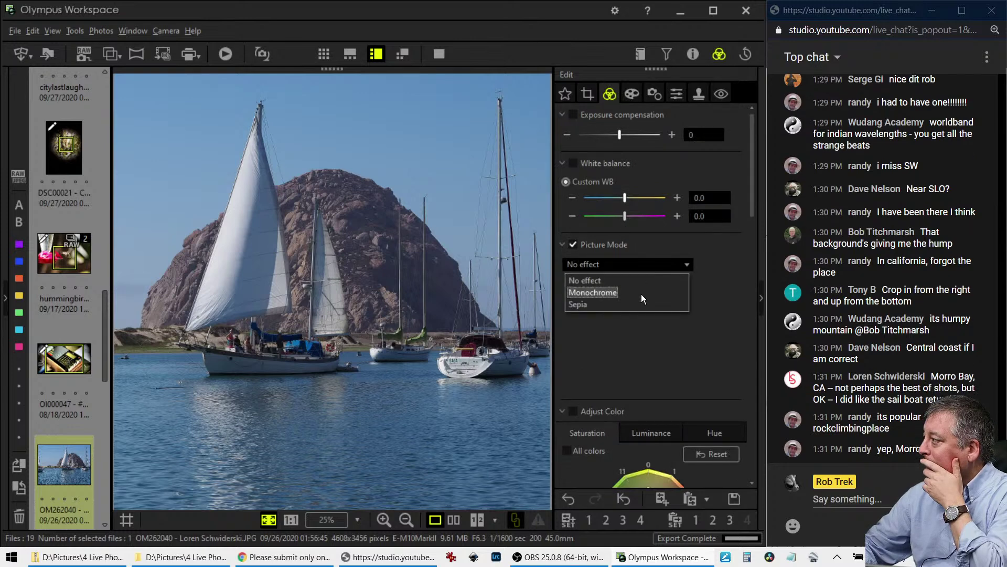
click(641, 294)
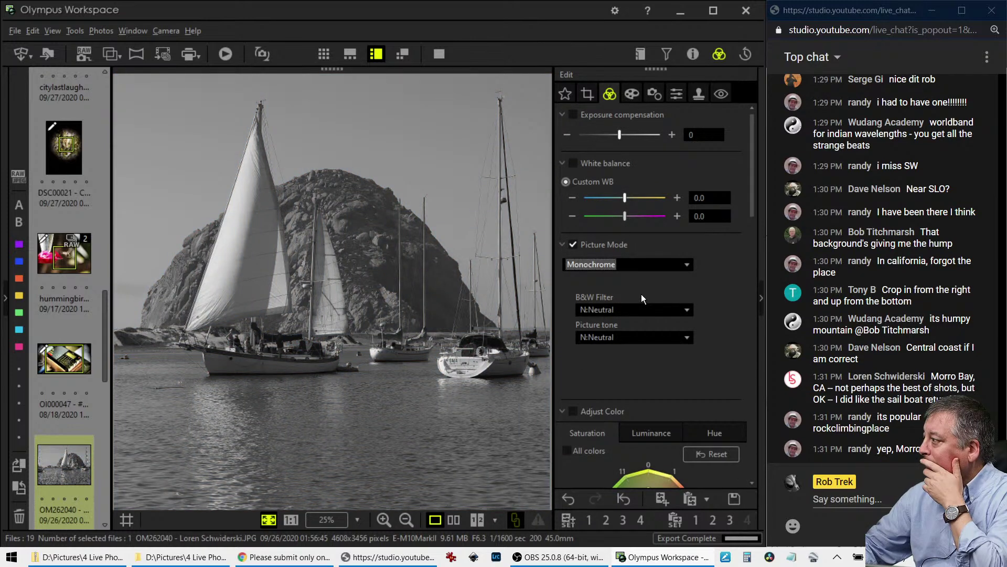
click(633, 98)
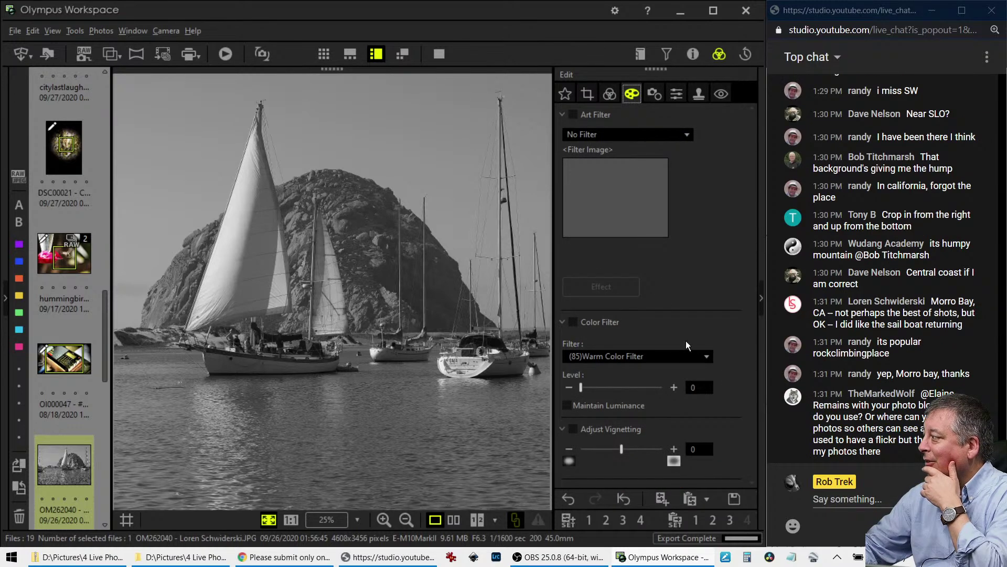
drag(621, 449, 605, 451)
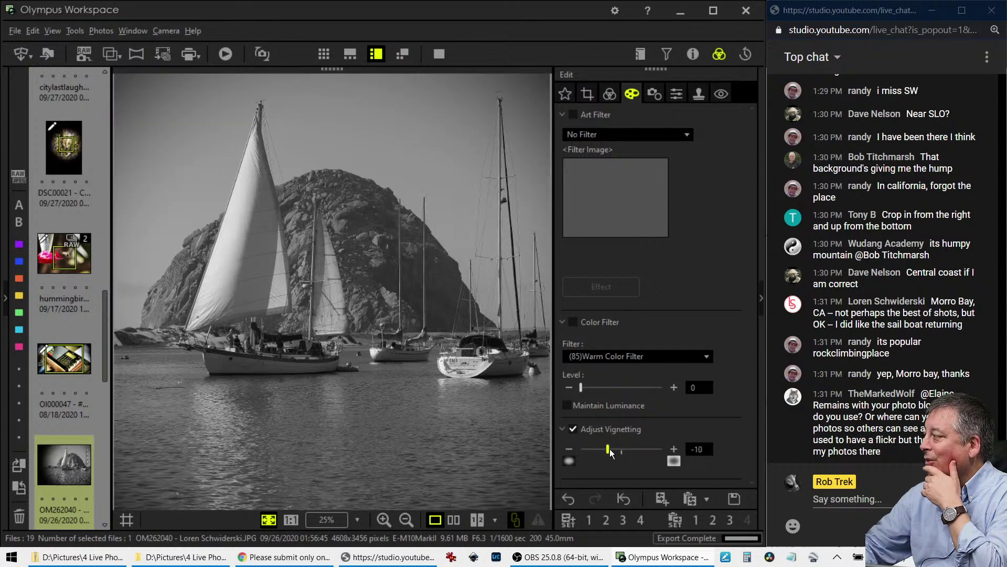
- Set Dehaze to 97 and Clarity to 13 for the monochrome photo
click(610, 94)
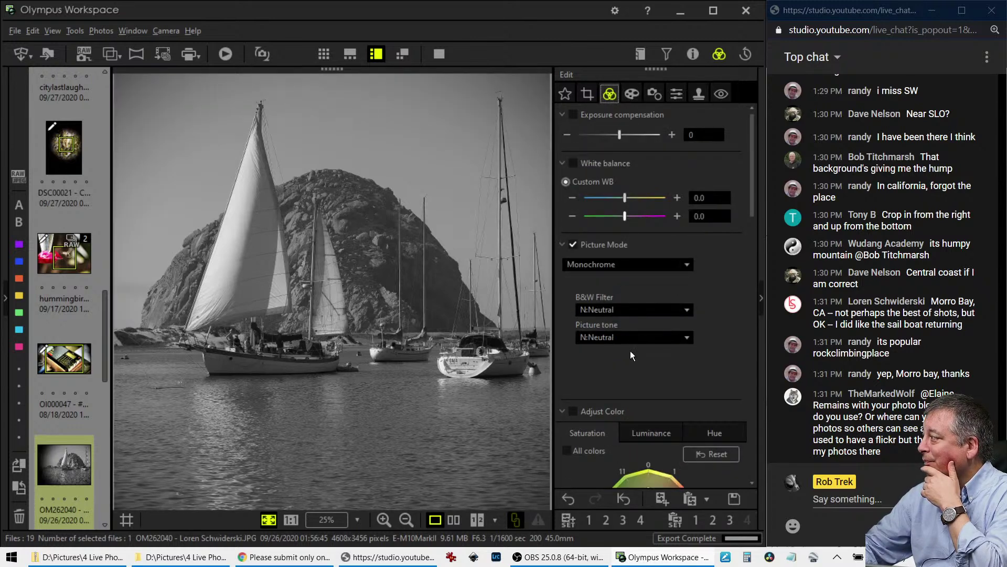
scroll(629, 367, down, 10)
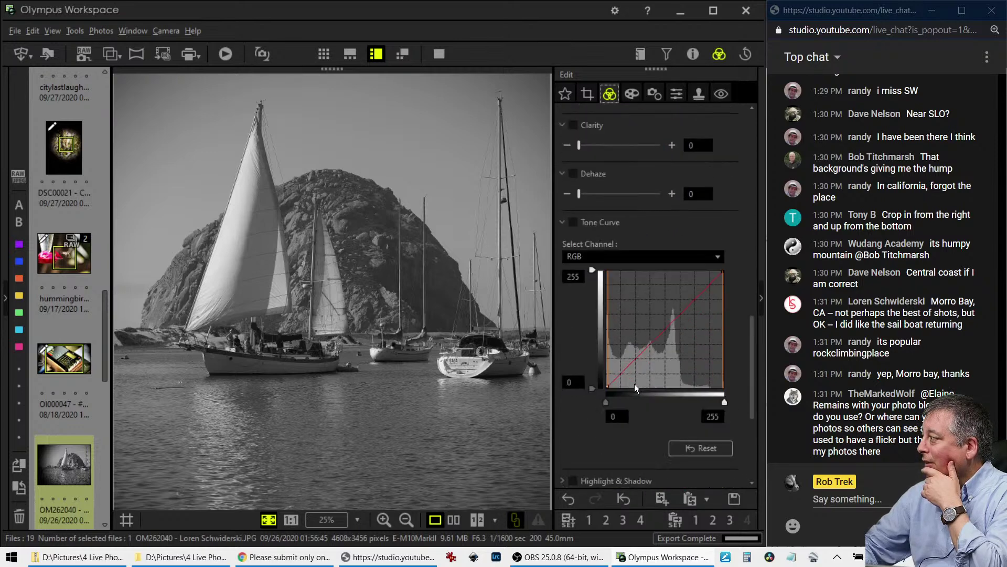
scroll(635, 384, down, 8)
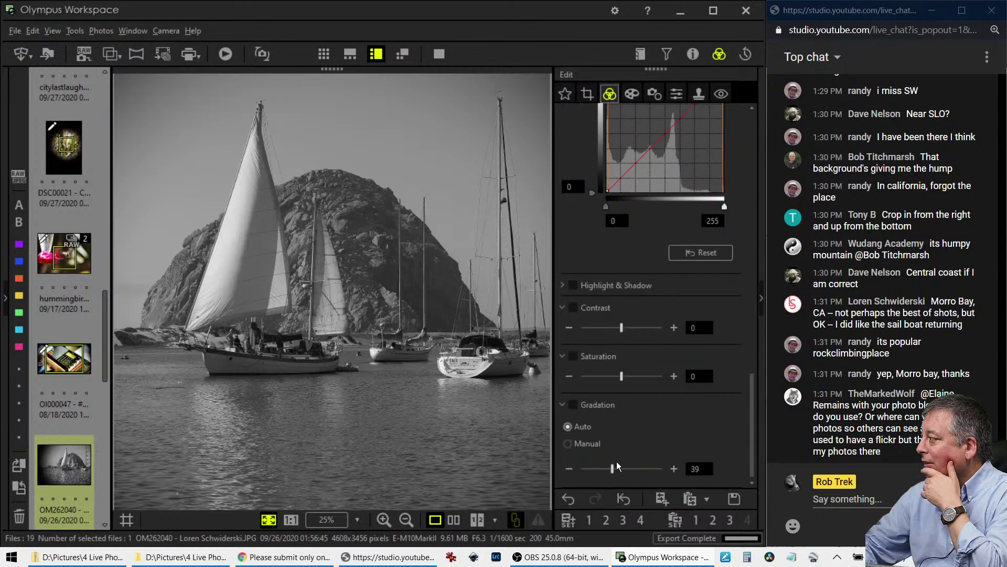
scroll(612, 257, up, 8)
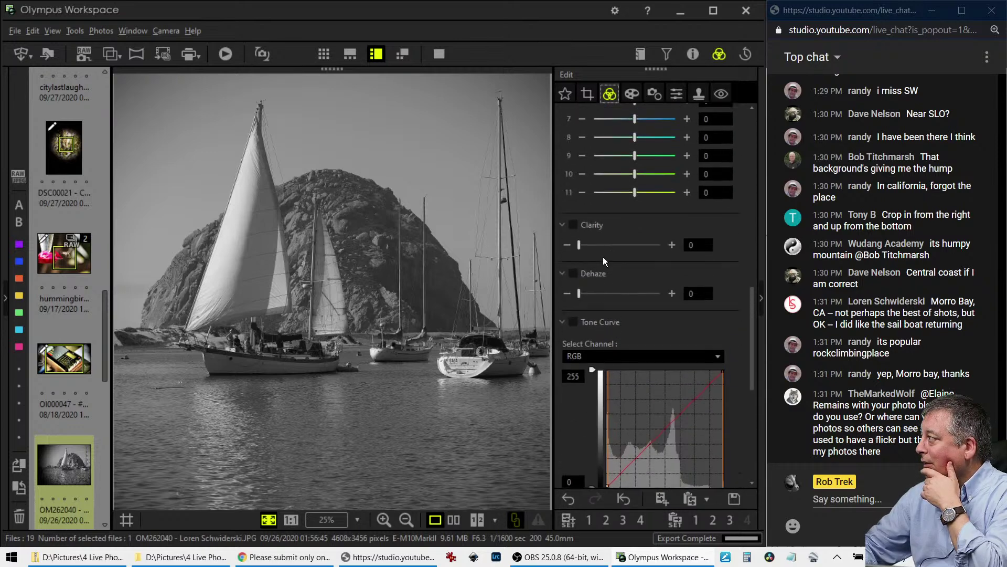
drag(580, 293, 655, 294)
drag(585, 247, 590, 246)
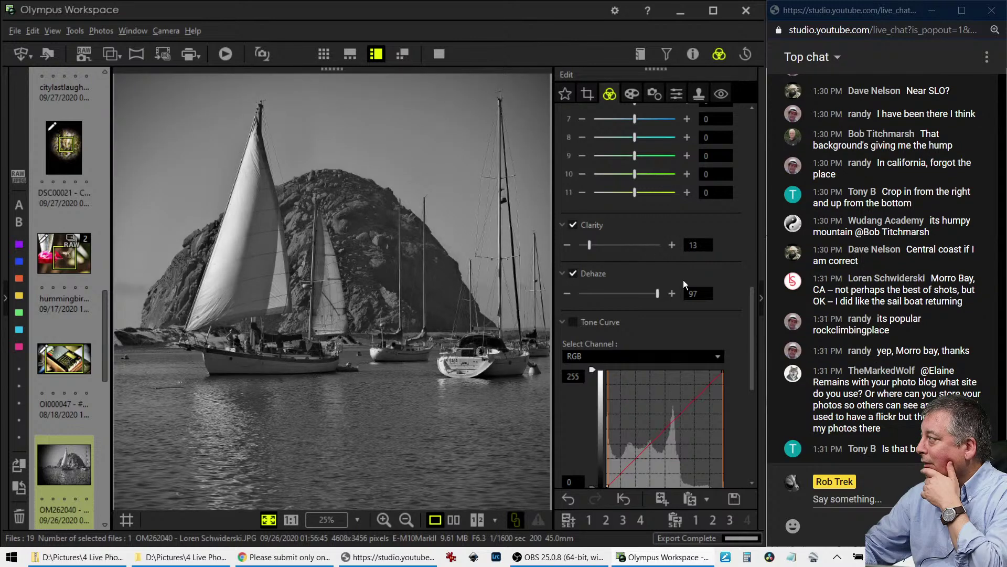
- Brighten the photo with the RGB tone curve by raising a highlight point and adding a shadow point near the curve's dark end
scroll(656, 301, down, 3)
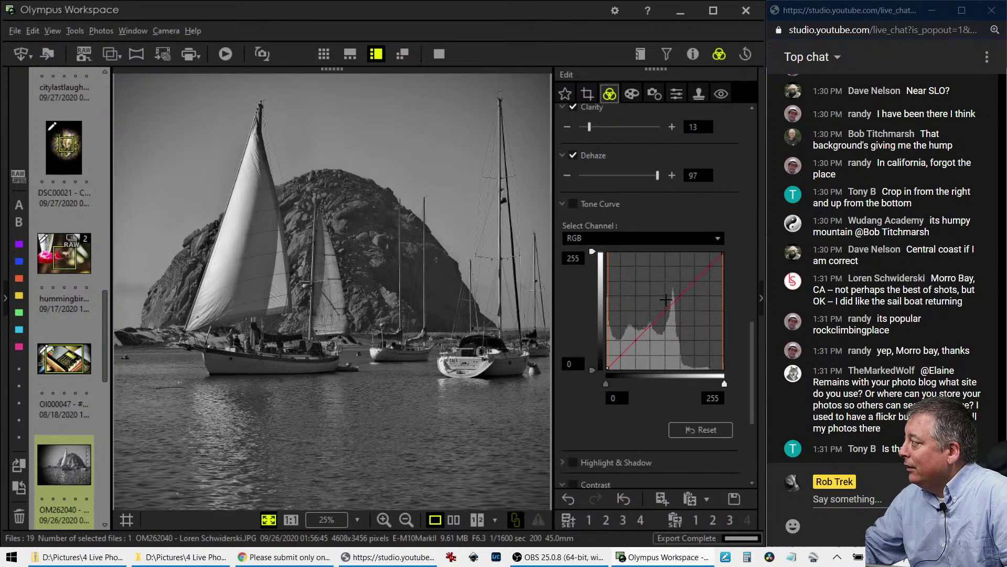
click(705, 268)
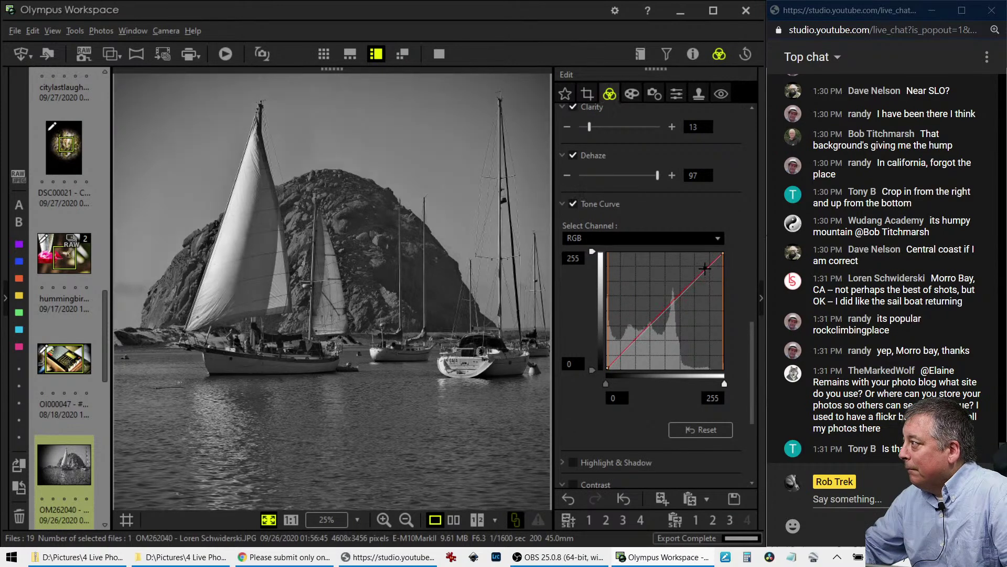
drag(704, 268, 710, 259)
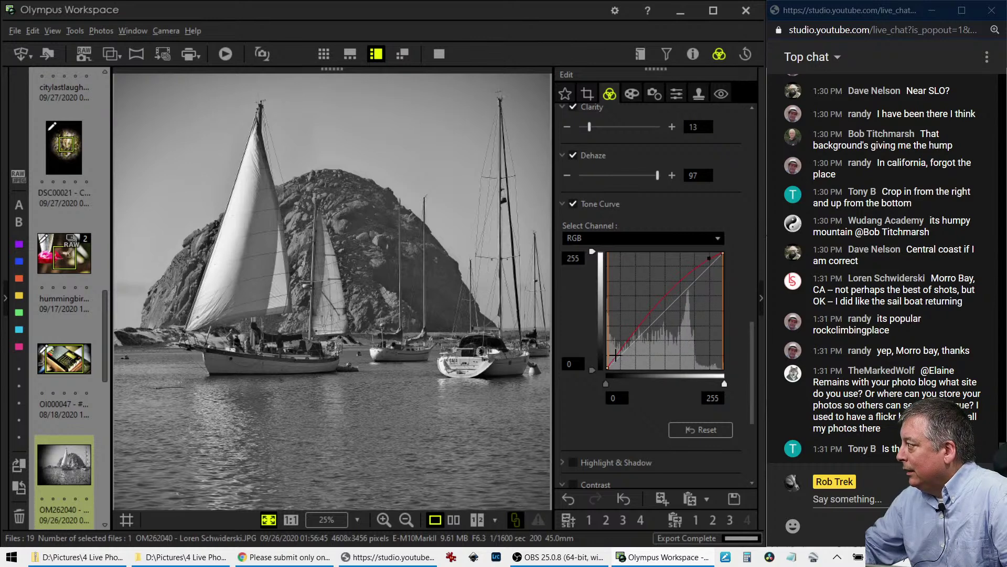
click(619, 356)
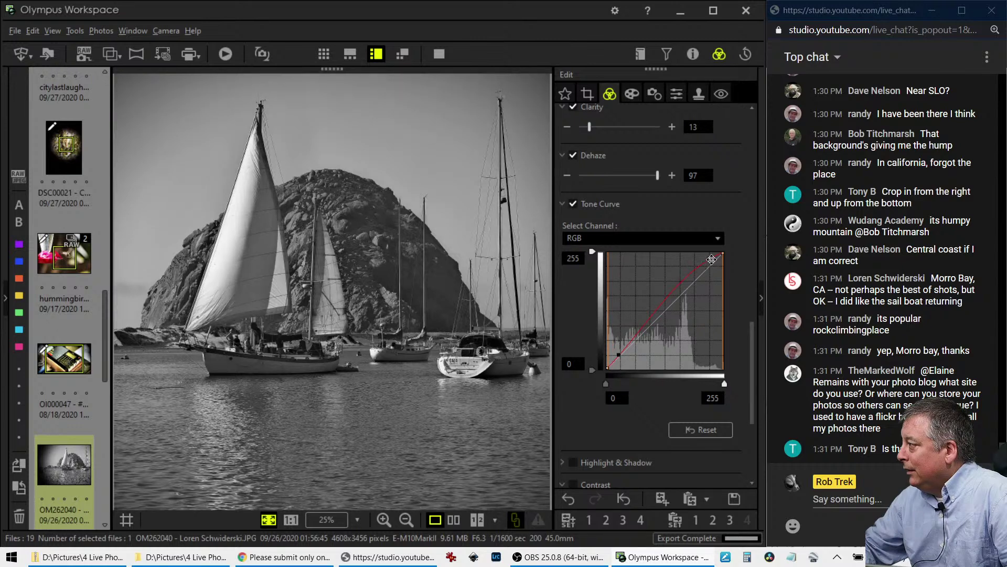
drag(708, 259, 698, 260)
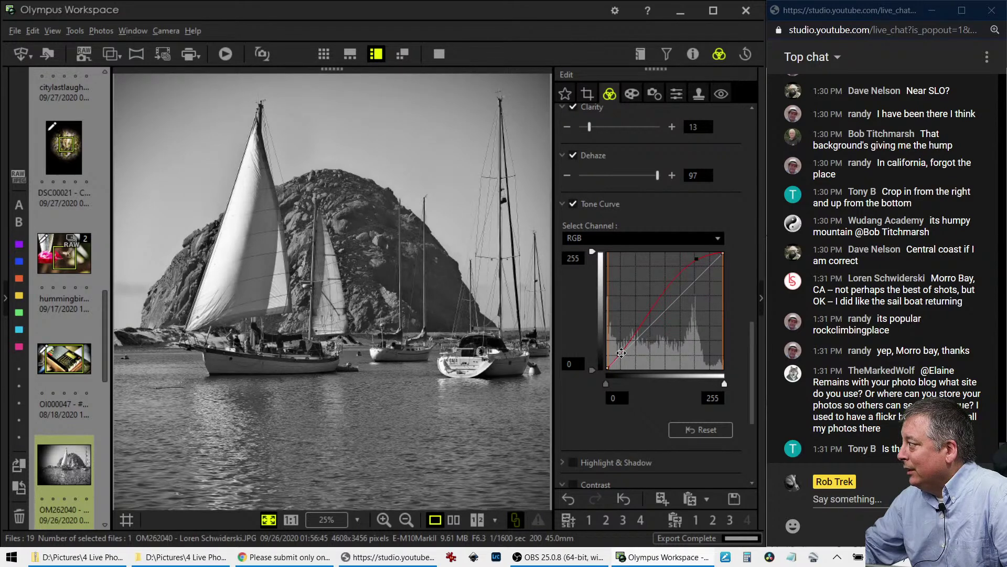
drag(620, 356, 615, 356)
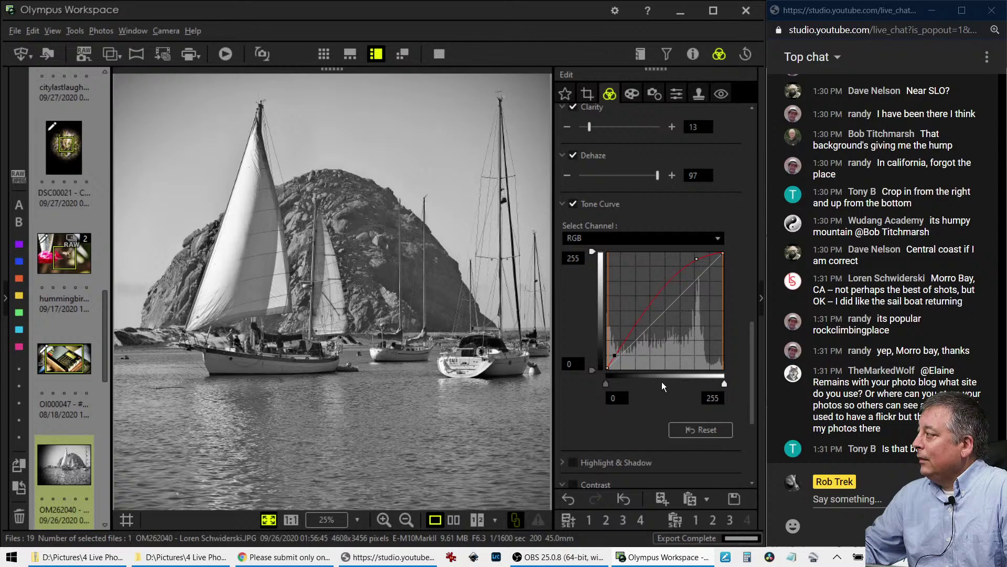
- Choose the B channel of the tone curve and add a slightly raised lower-midtone point to tint the photo blue
click(646, 239)
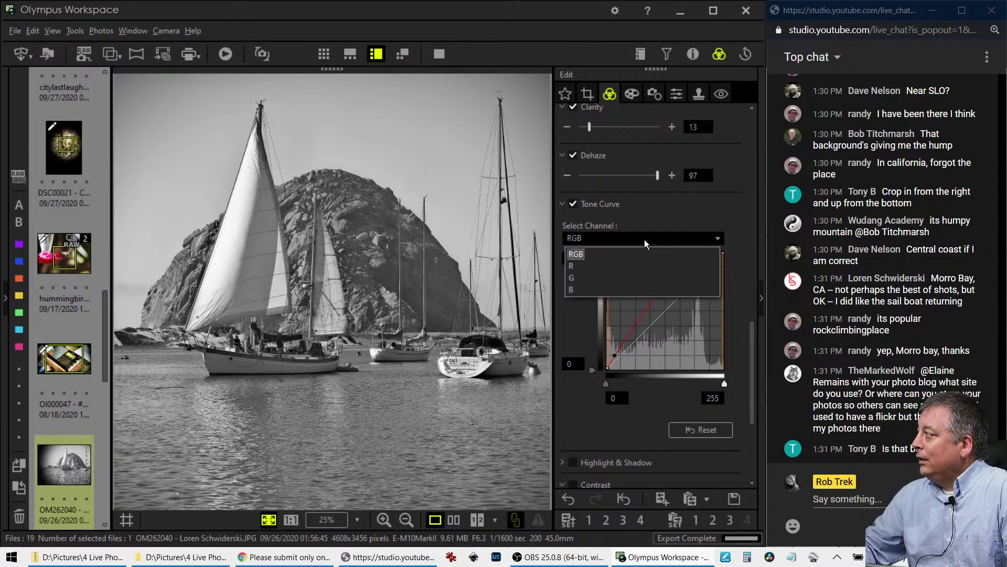
click(631, 278)
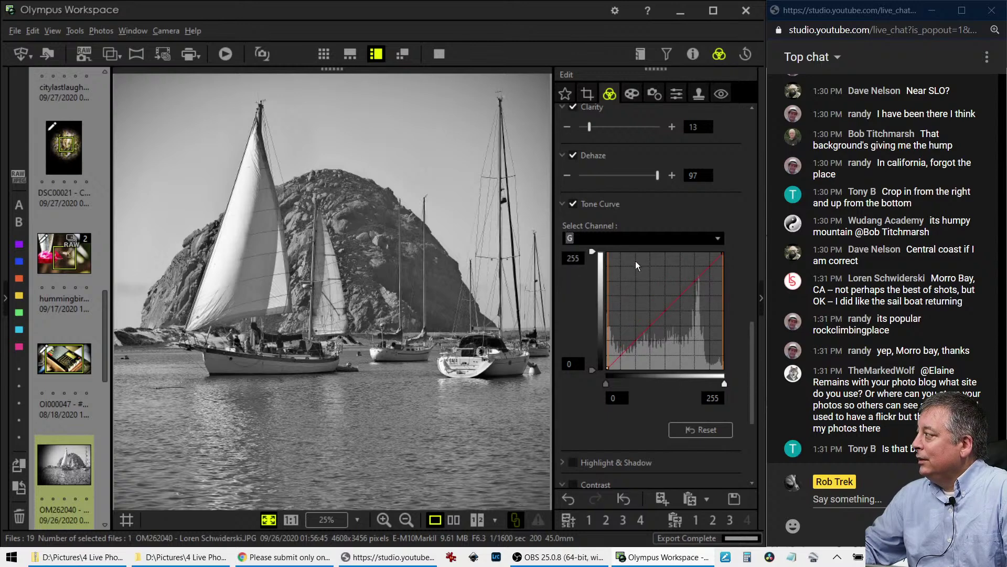
click(632, 241)
click(611, 294)
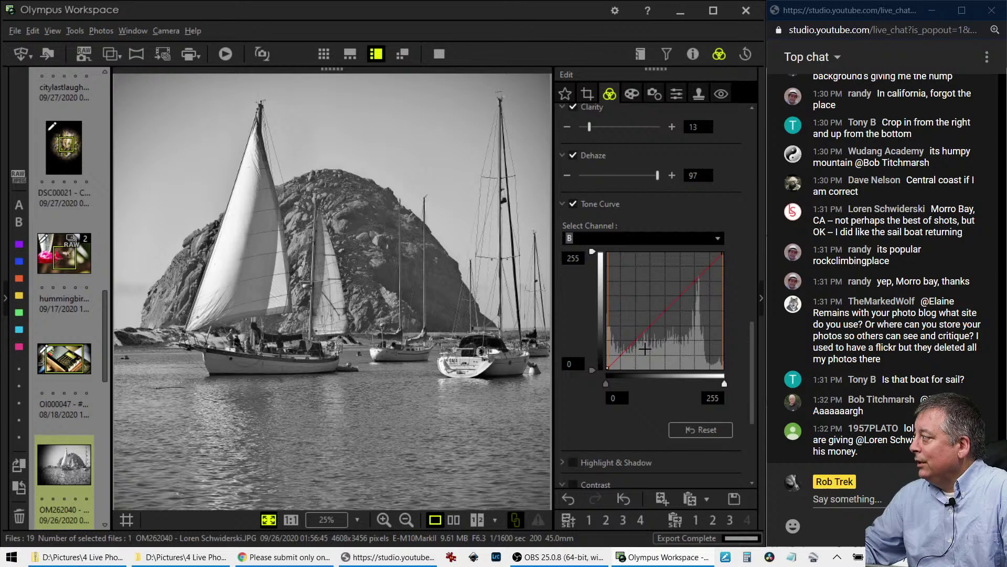
click(645, 328)
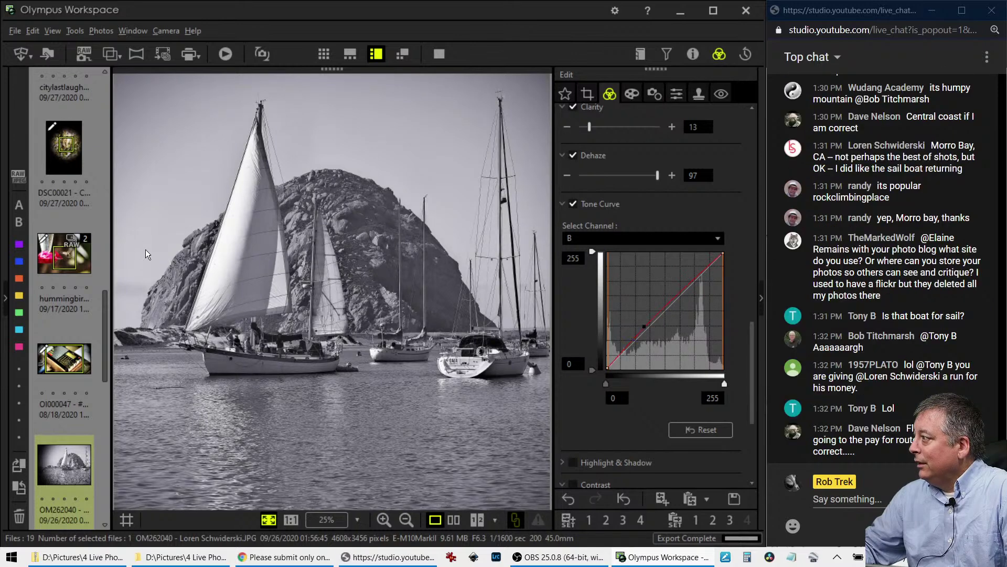
- Refine the B curve with an upper-midtone point, a slightly lowered lower-midtone point and an added point in the deep shadows
click(679, 297)
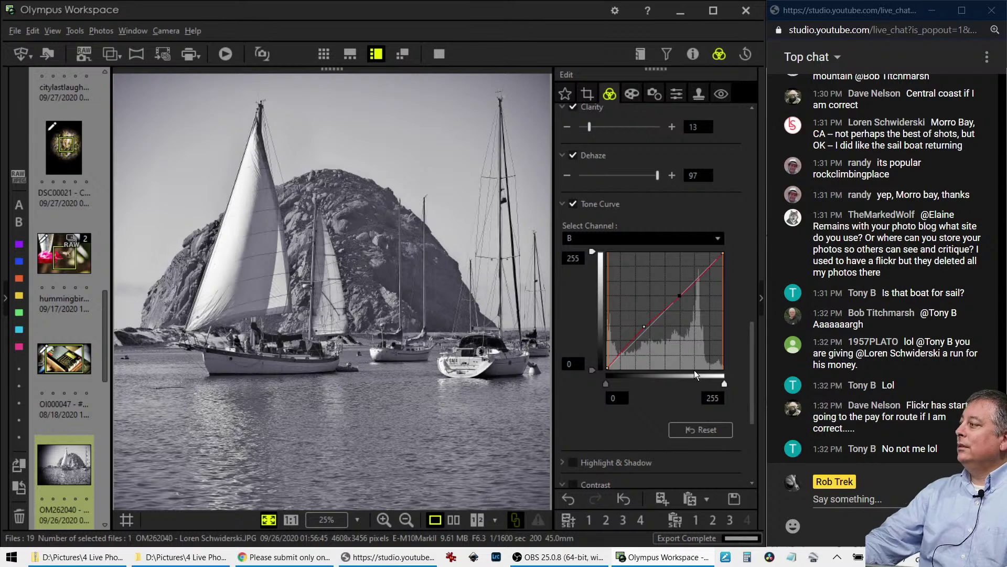
click(644, 327)
drag(643, 327, 641, 330)
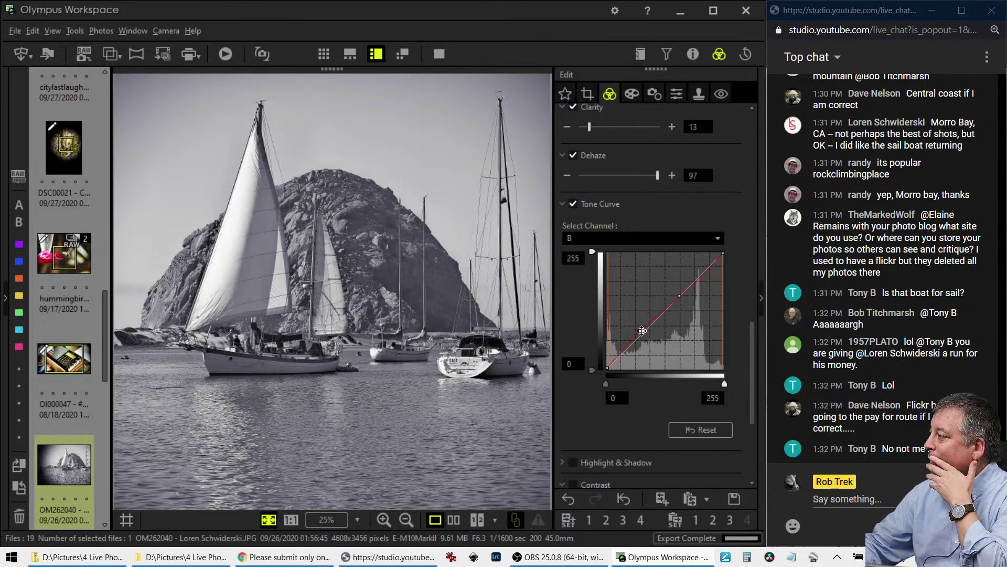
click(615, 362)
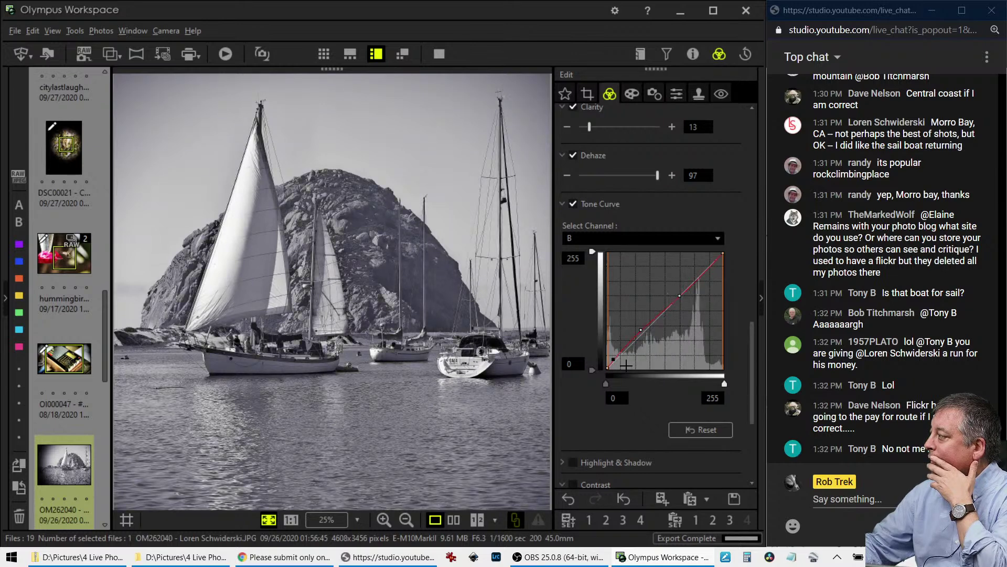
- Shift the B curve's upper-midtone point further into the highlights and lower the RGB curve's shadow point to deepen the dark tones
click(642, 330)
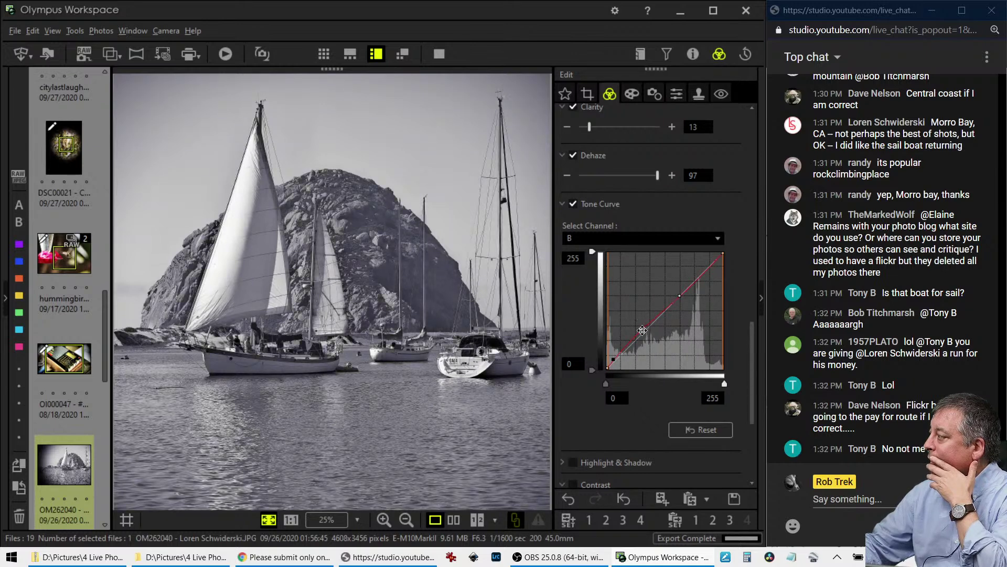
drag(679, 296, 695, 284)
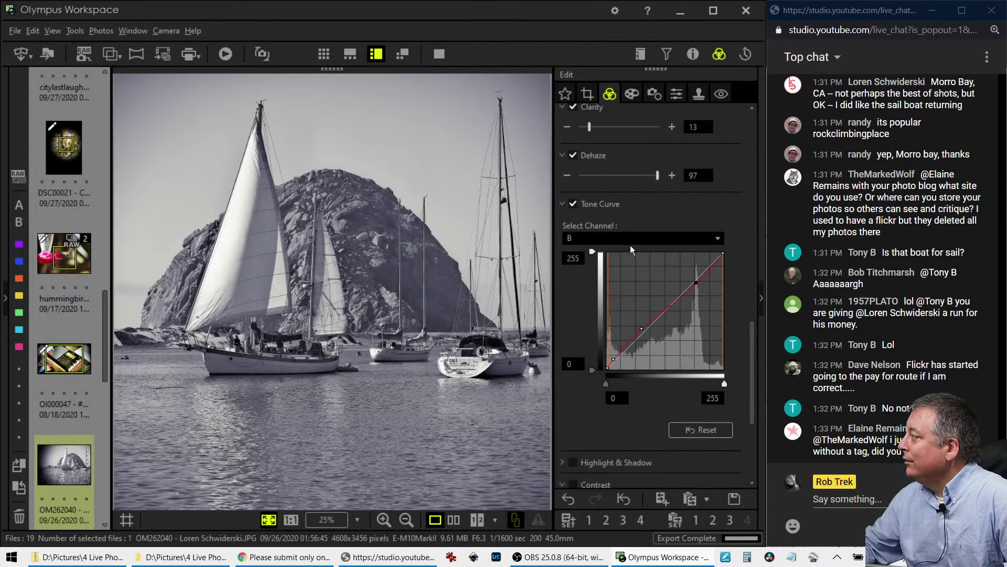
click(618, 237)
click(614, 248)
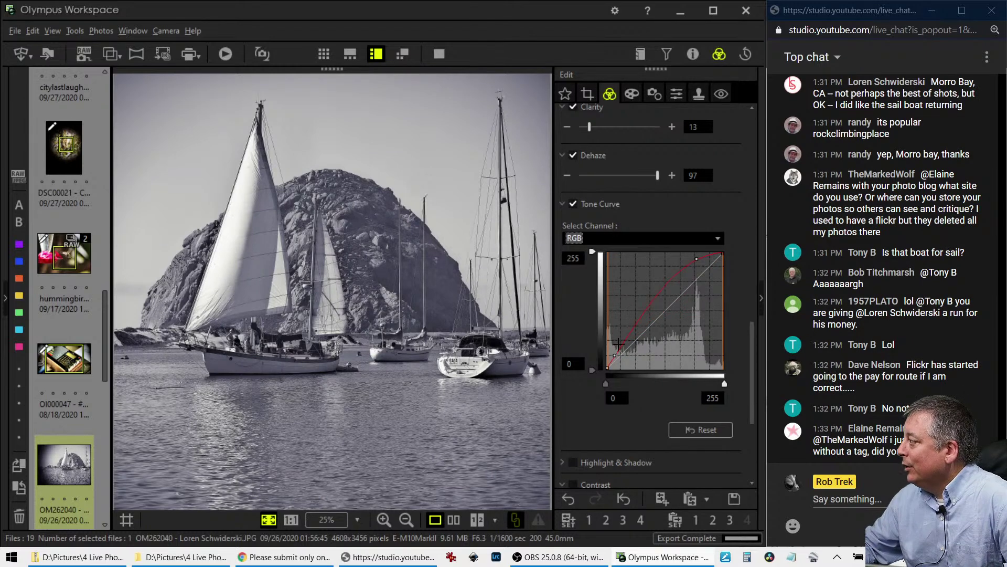
drag(614, 355, 617, 359)
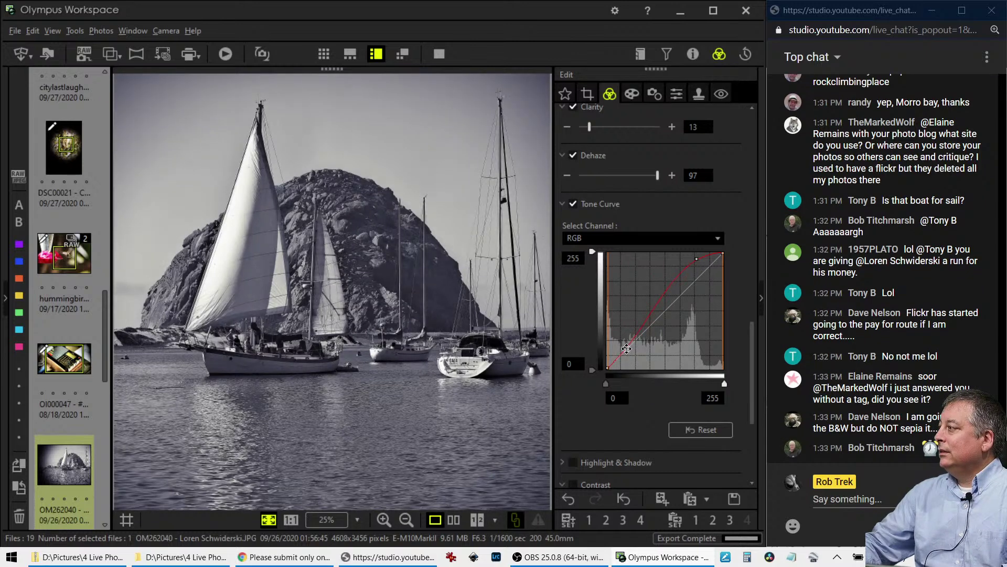
- Compare the edited sailboat photo side by side with the original, both full screen and at close-up magnification
click(461, 519)
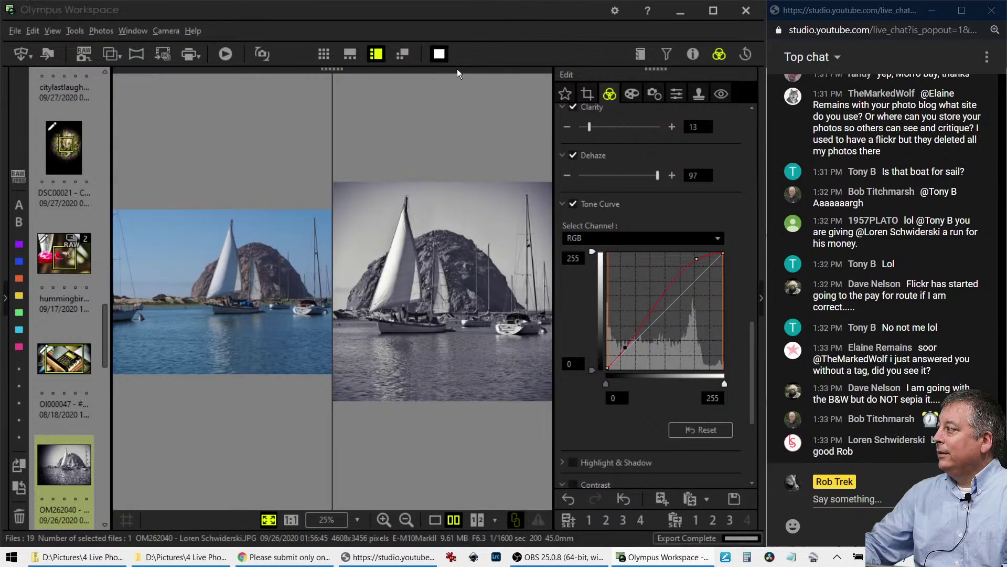
click(439, 54)
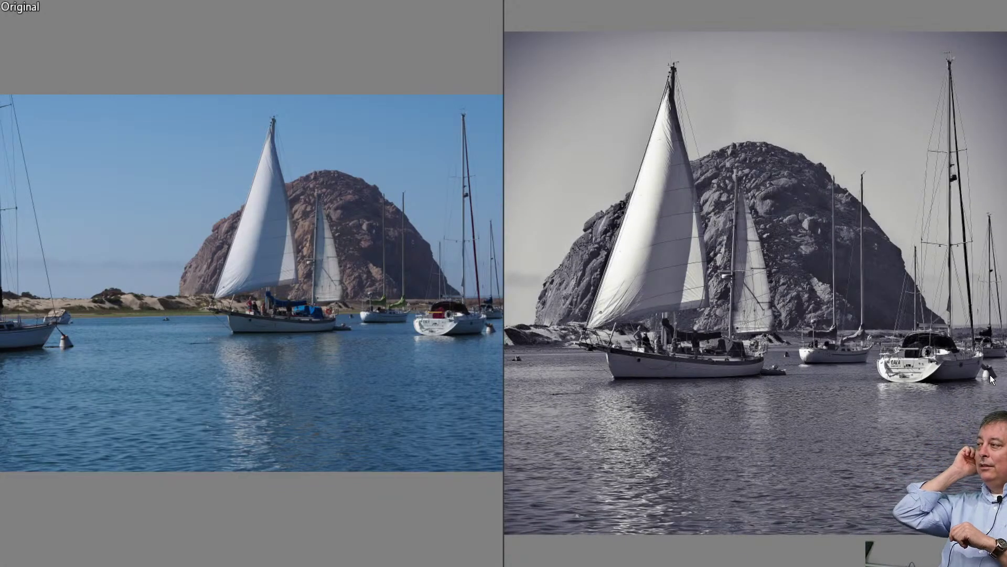
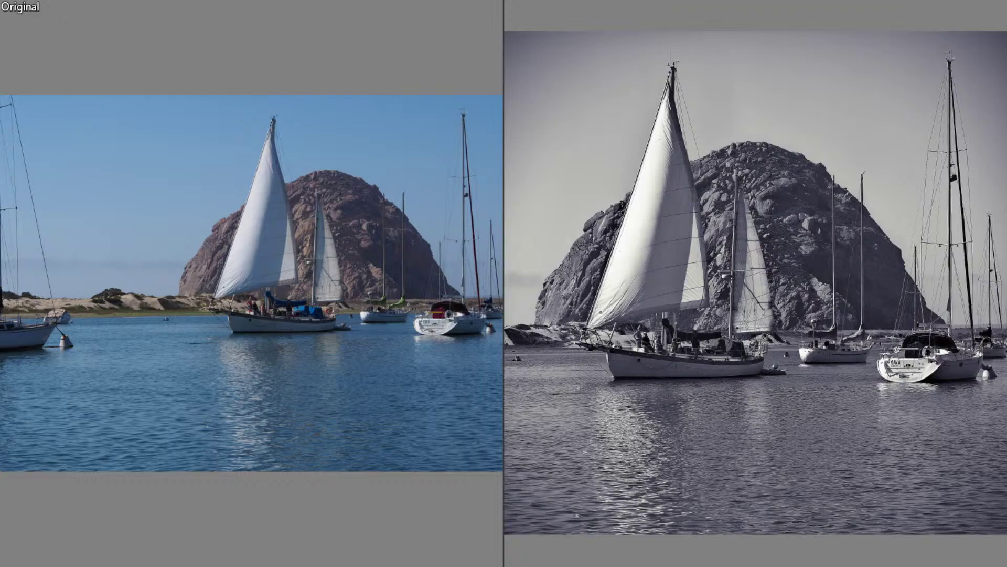
key(Escape)
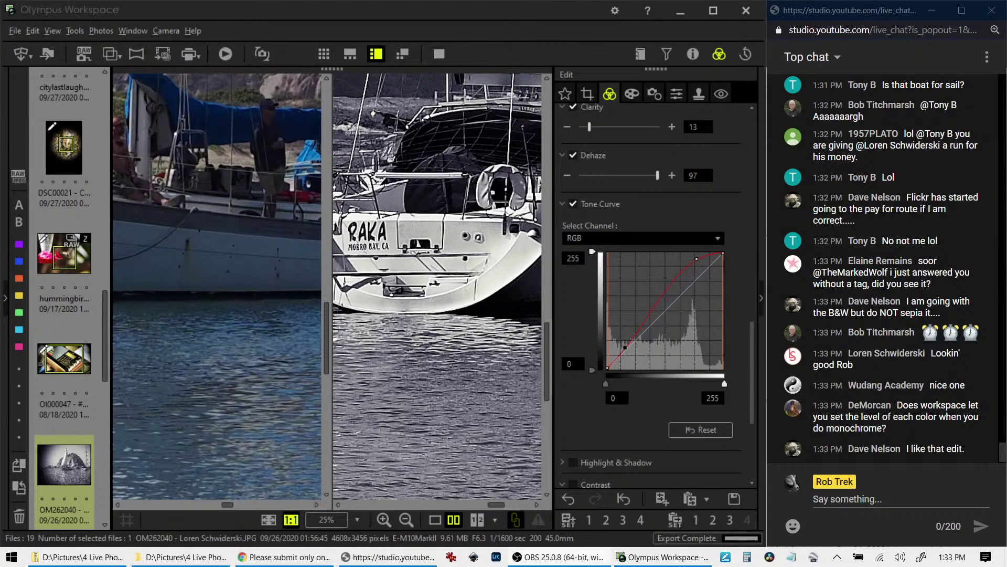
click(647, 318)
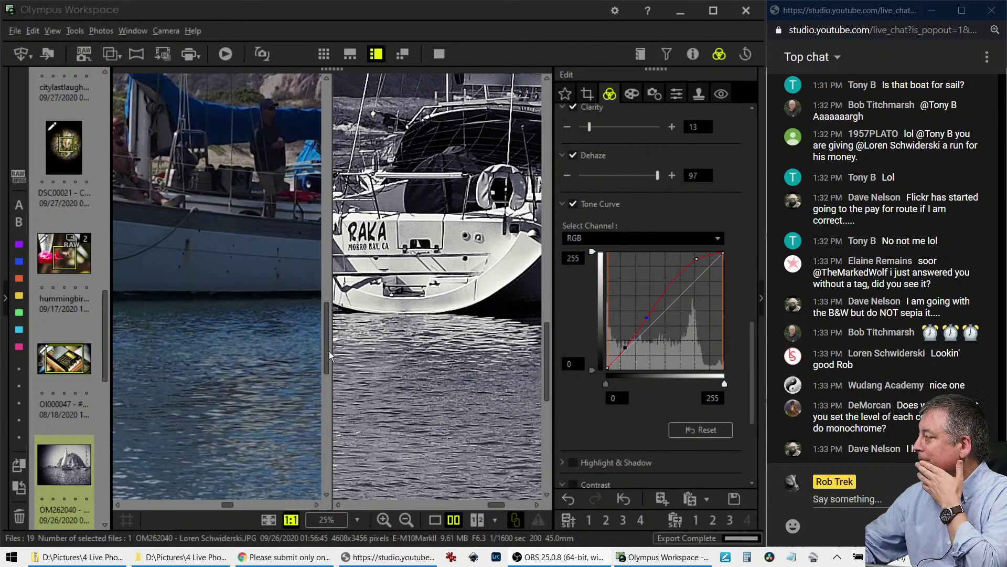
click(411, 331)
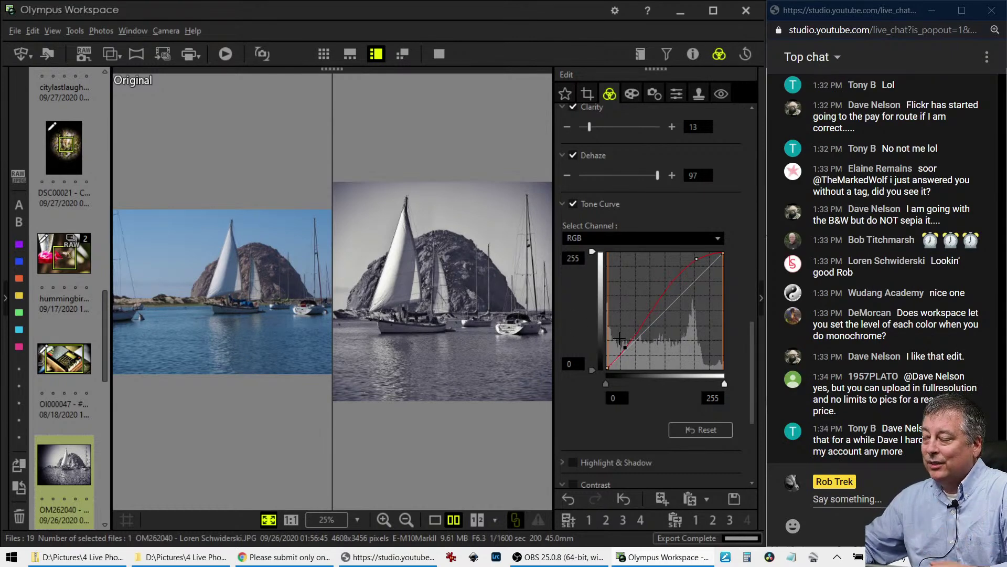
- Set the saturation of color 0 to -2 in Adjust Color and display only the edited photo instead of the comparison
scroll(584, 341, down, 10)
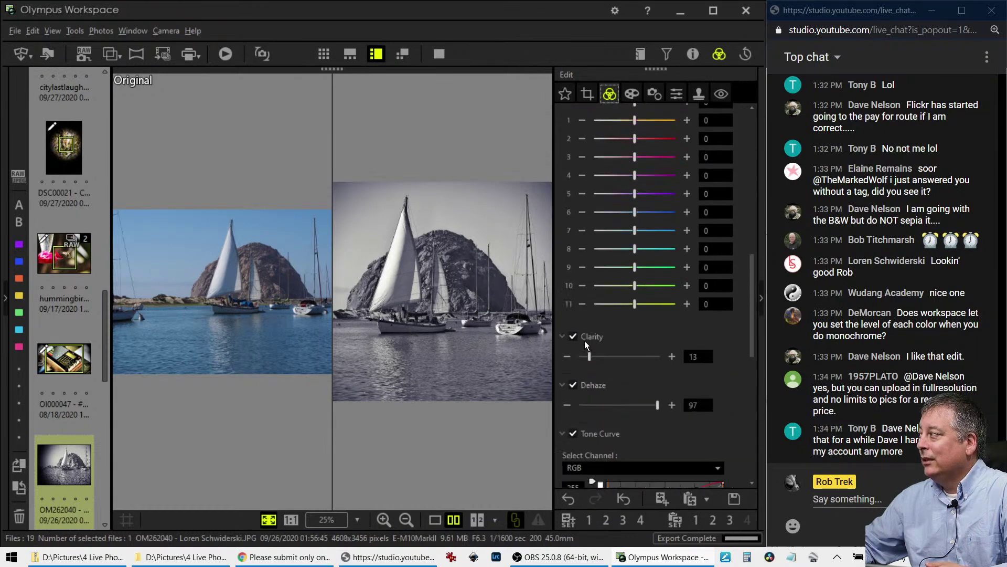
scroll(584, 340, up, 2)
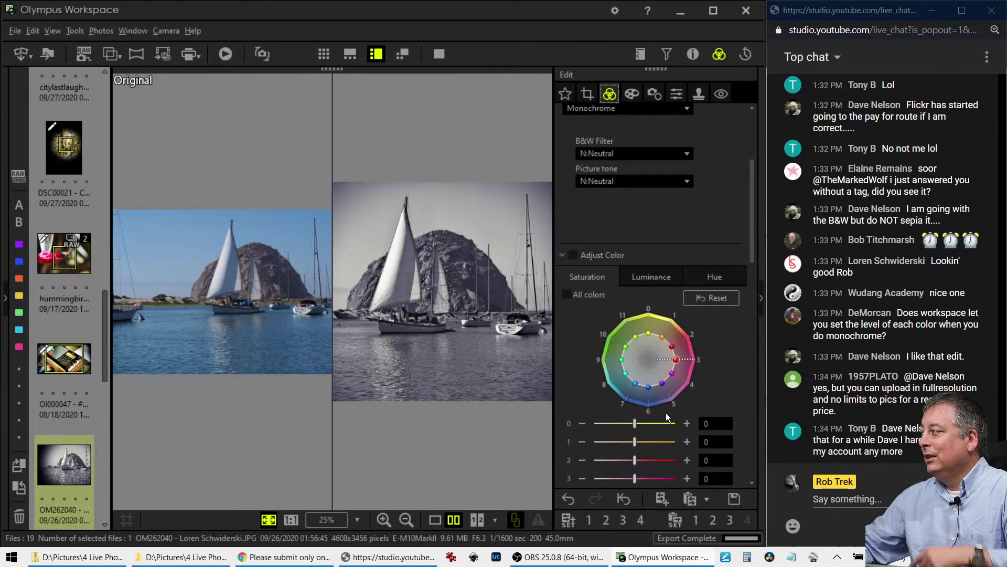
scroll(666, 412, down, 2)
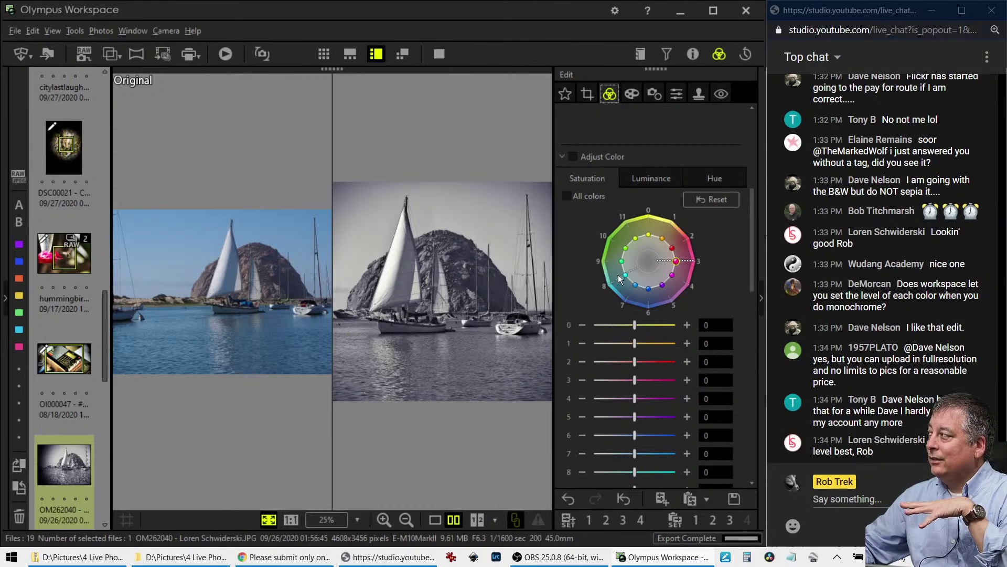
scroll(588, 312, up, 2)
scroll(590, 312, down, 3)
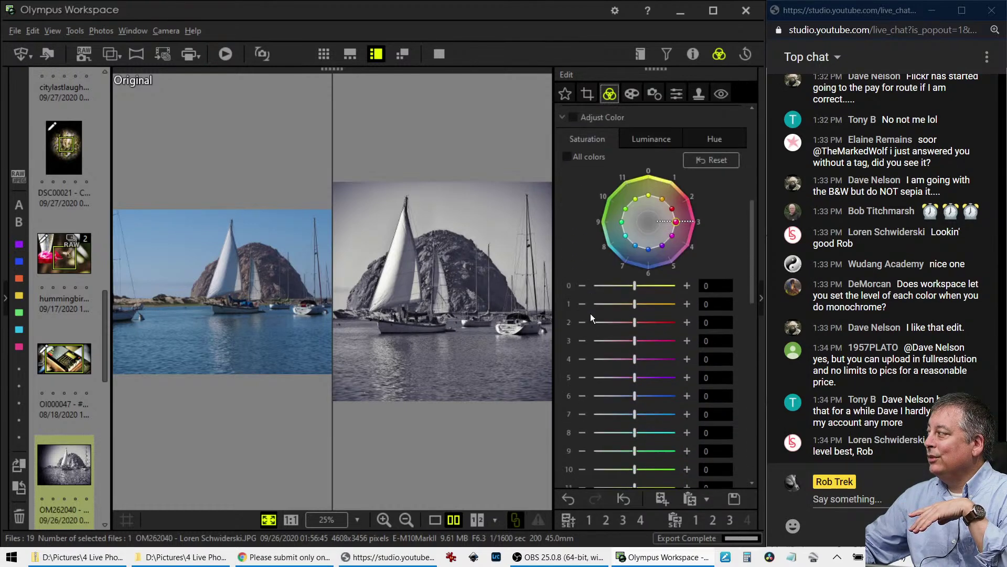
drag(635, 286, 623, 285)
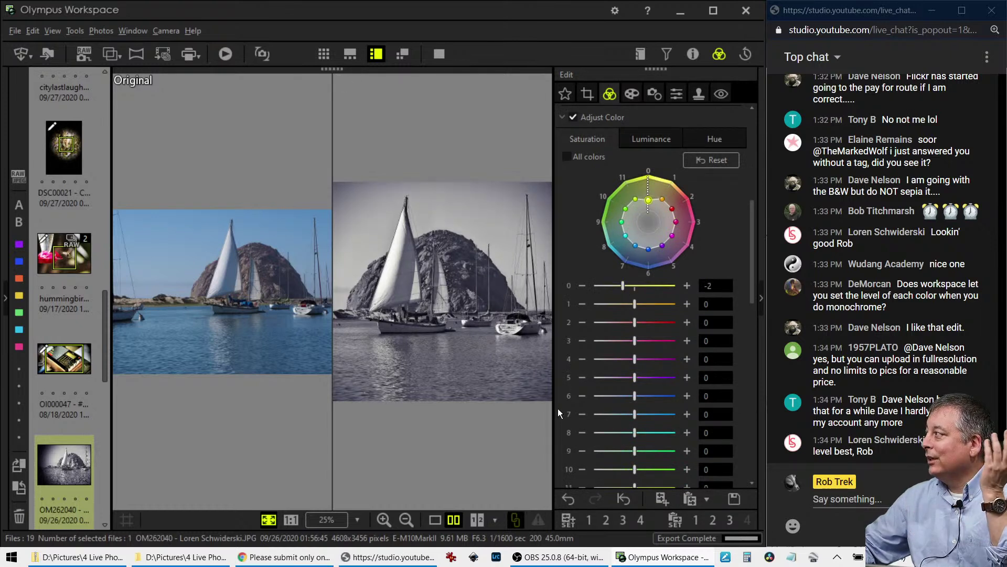
click(434, 523)
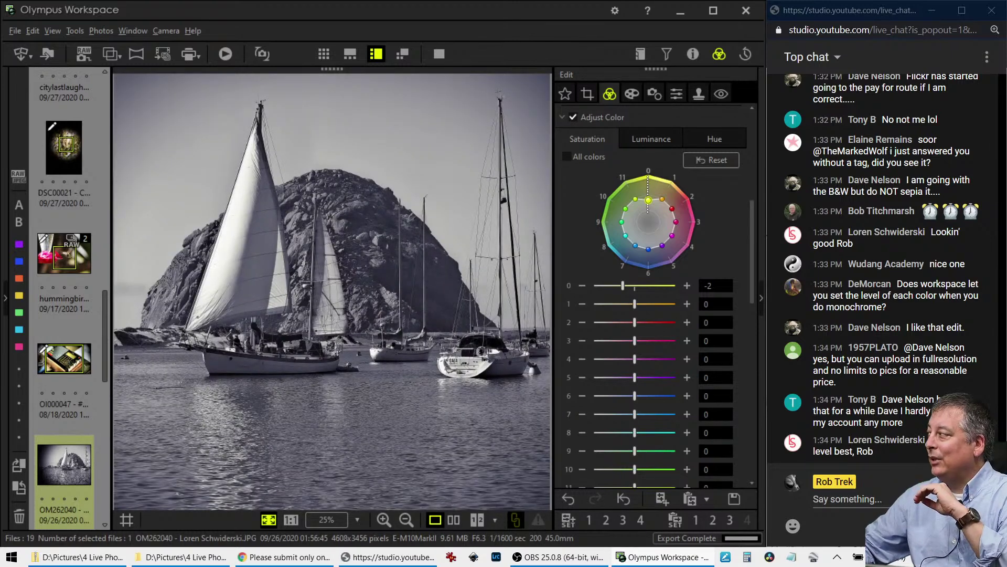
- Set the Adjust Color saturation of colors 0 and 2 to 7 and the luminance of color 2 to 7
drag(625, 288, 682, 286)
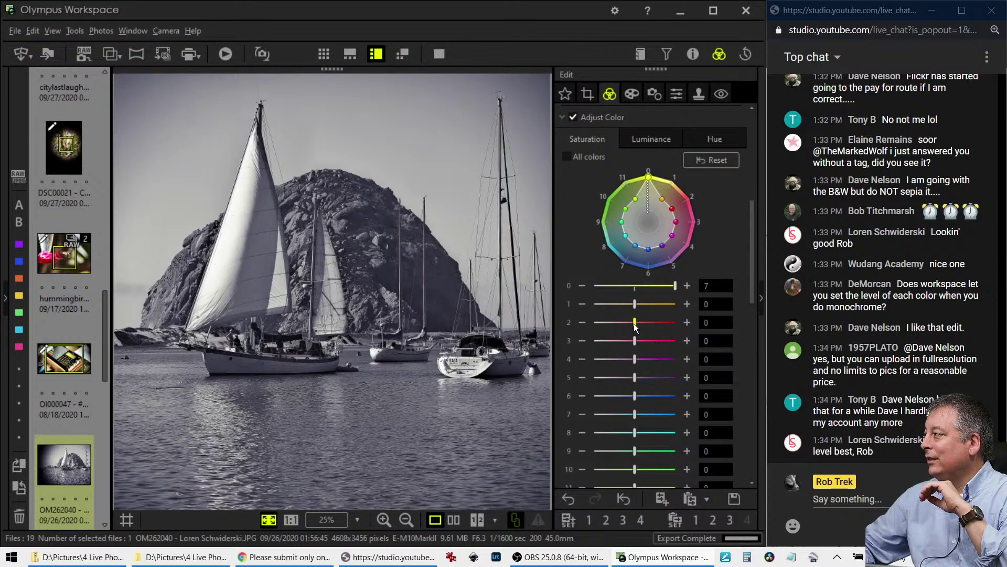
drag(634, 324, 699, 321)
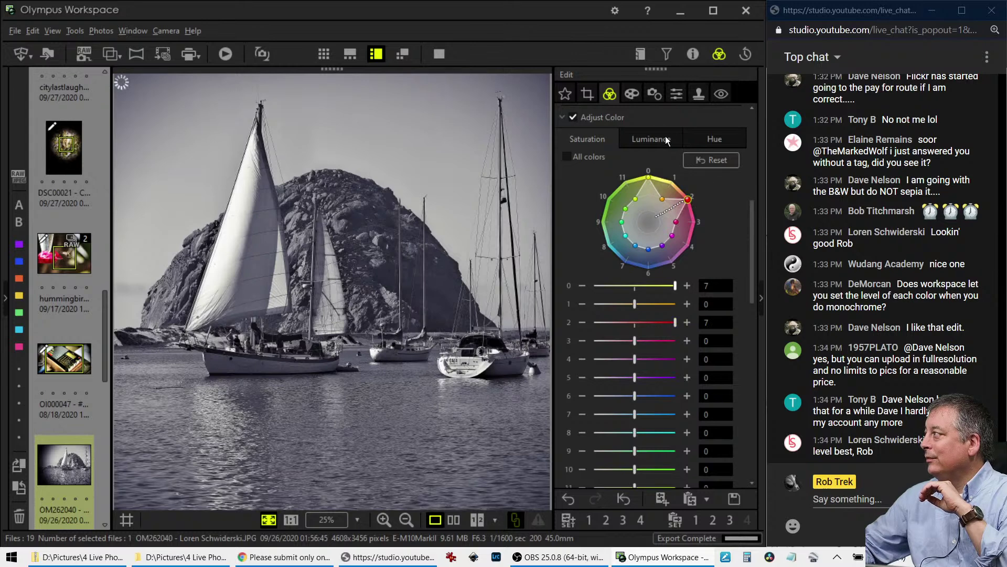
click(651, 139)
drag(634, 322, 676, 322)
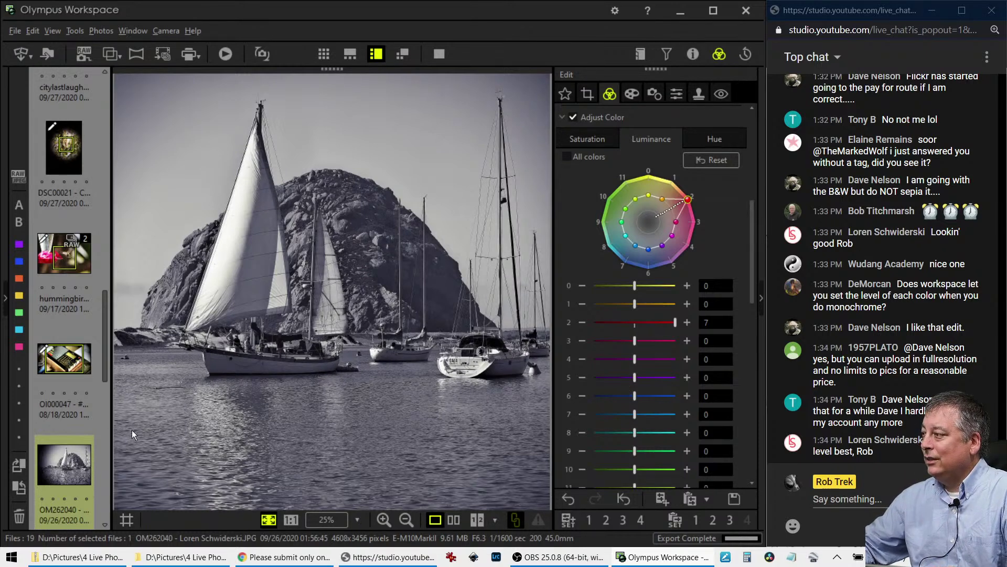
- Open the P9221965-Edit photo of the woman by the pool and arrange the thumbnails in a strip below the preview
scroll(78, 438, down, 5)
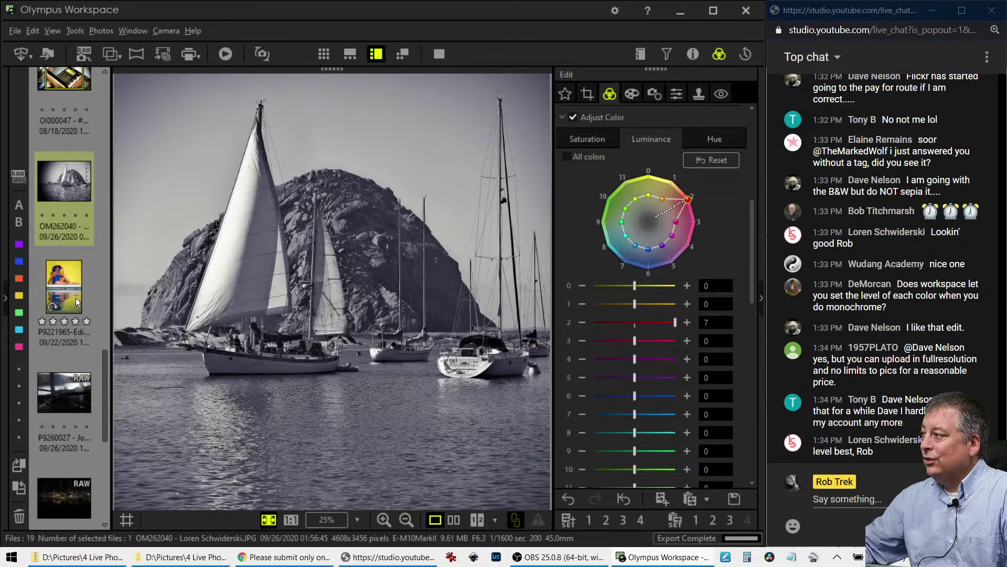
click(76, 297)
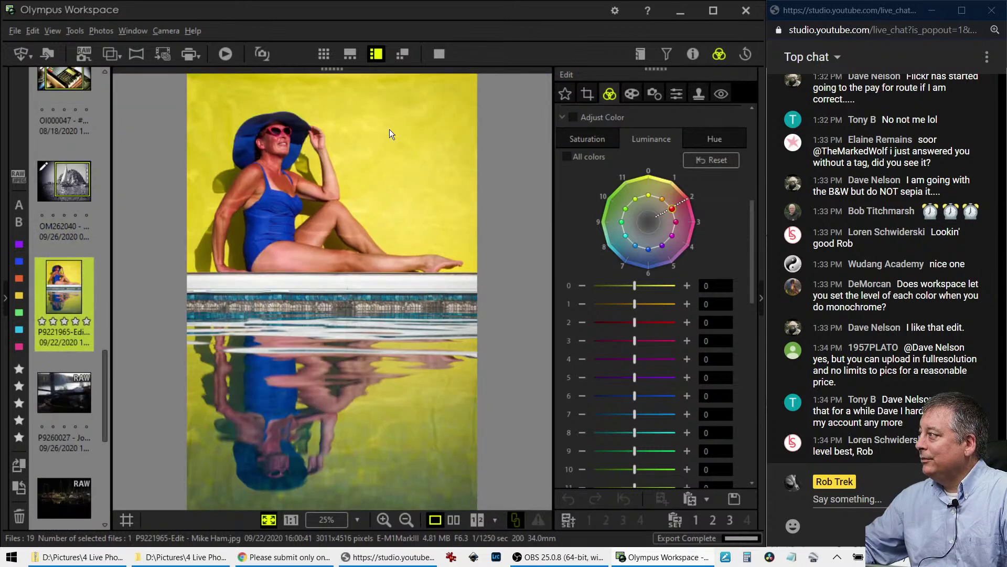
click(350, 55)
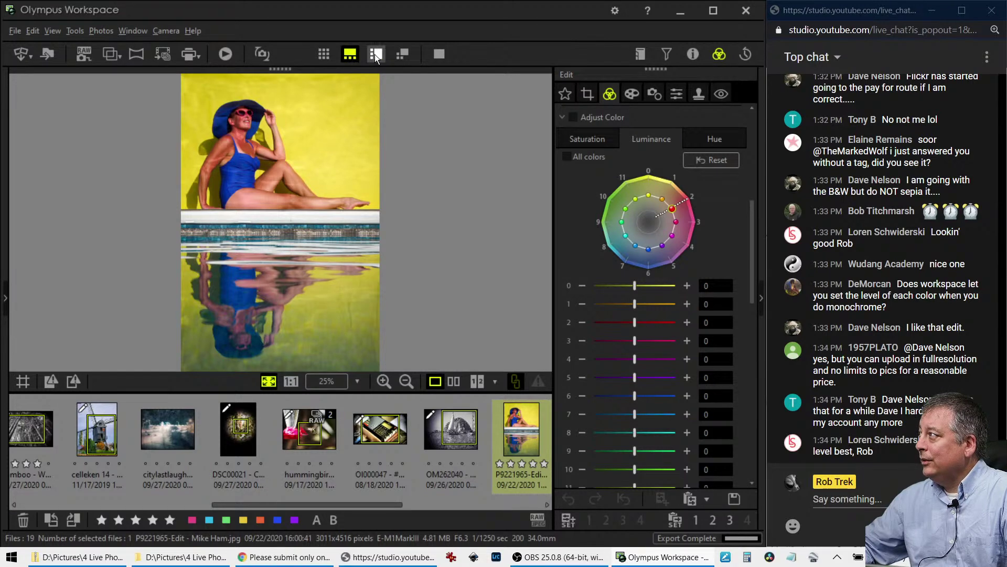
- Examine the poolside photo full screen, magnifying the woman's face and shoulders, her legs and the water reflection
click(437, 53)
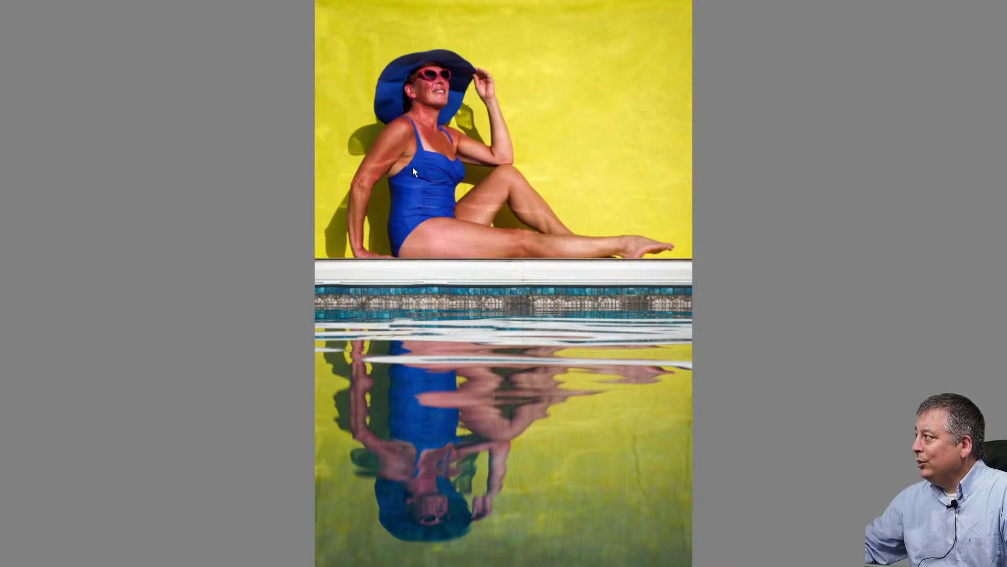
click(419, 108)
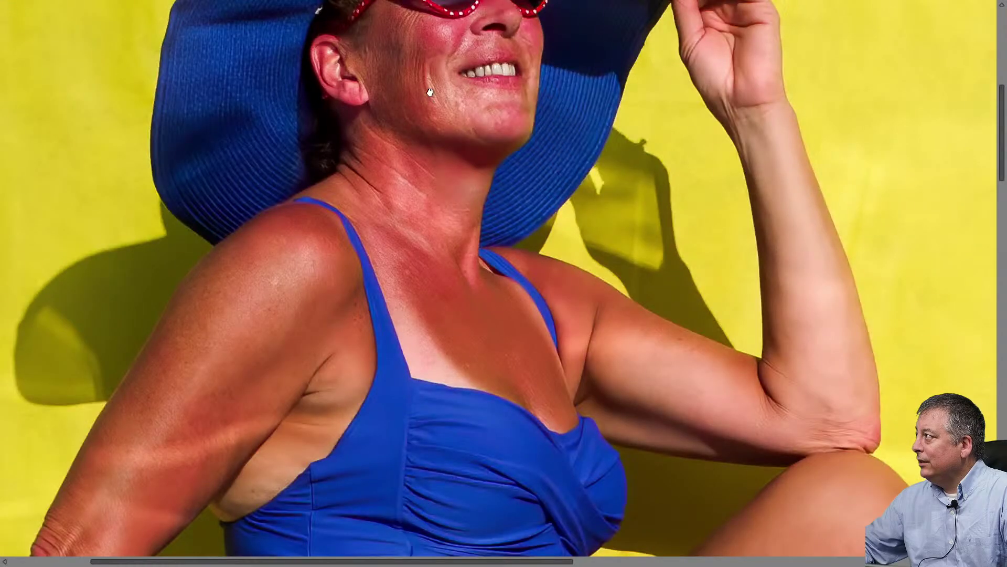
drag(427, 96, 416, 160)
click(416, 161)
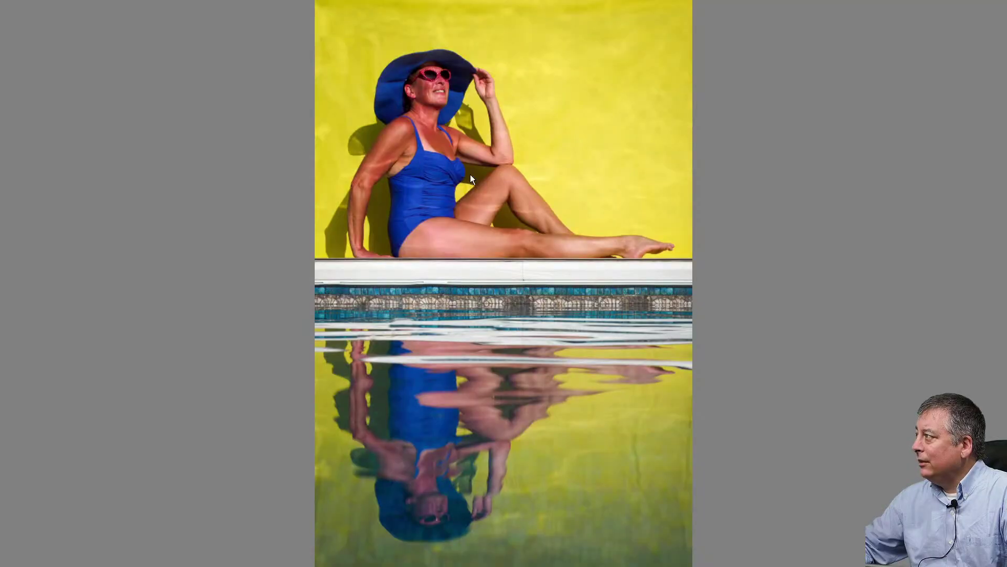
click(490, 191)
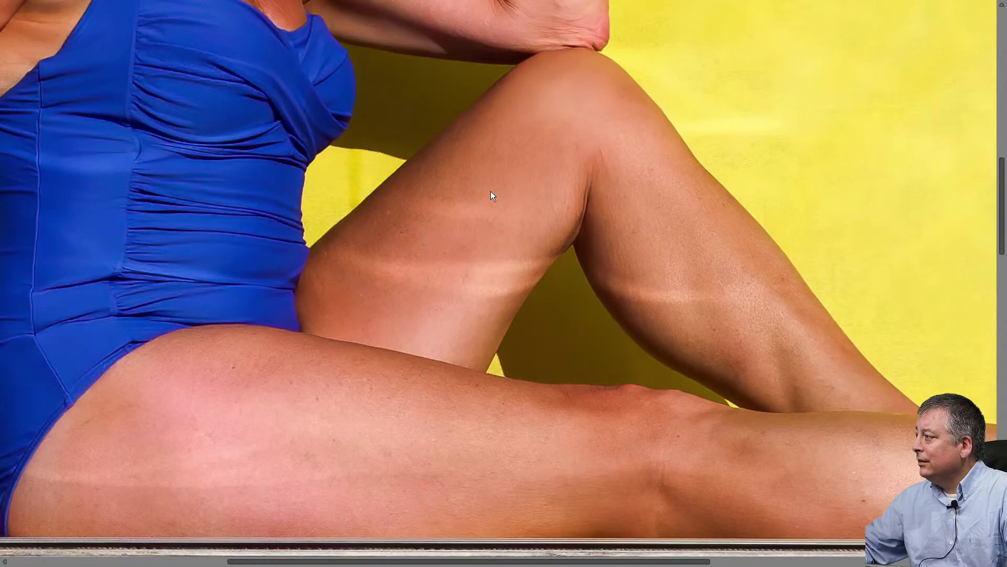
drag(646, 369, 472, 279)
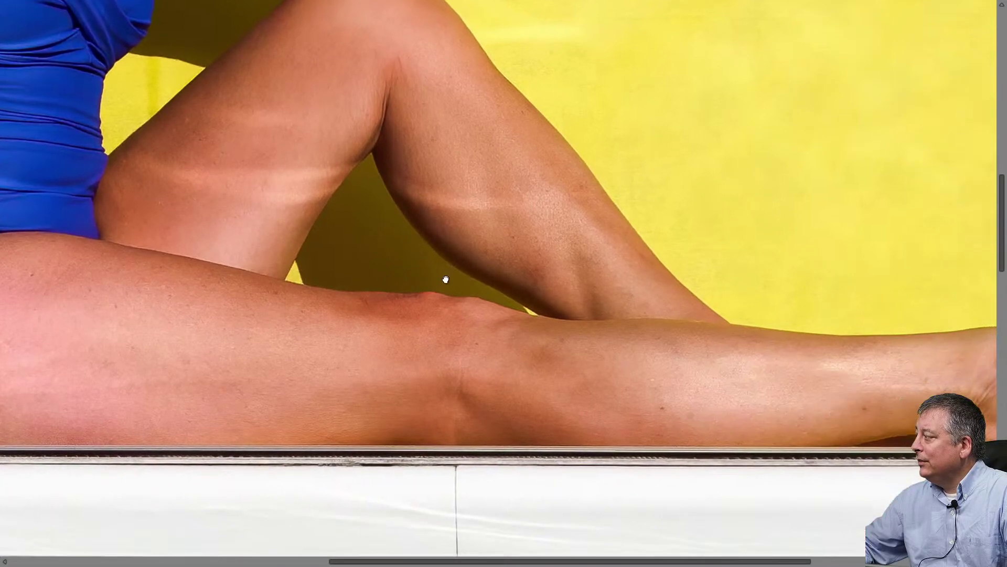
click(560, 376)
click(504, 469)
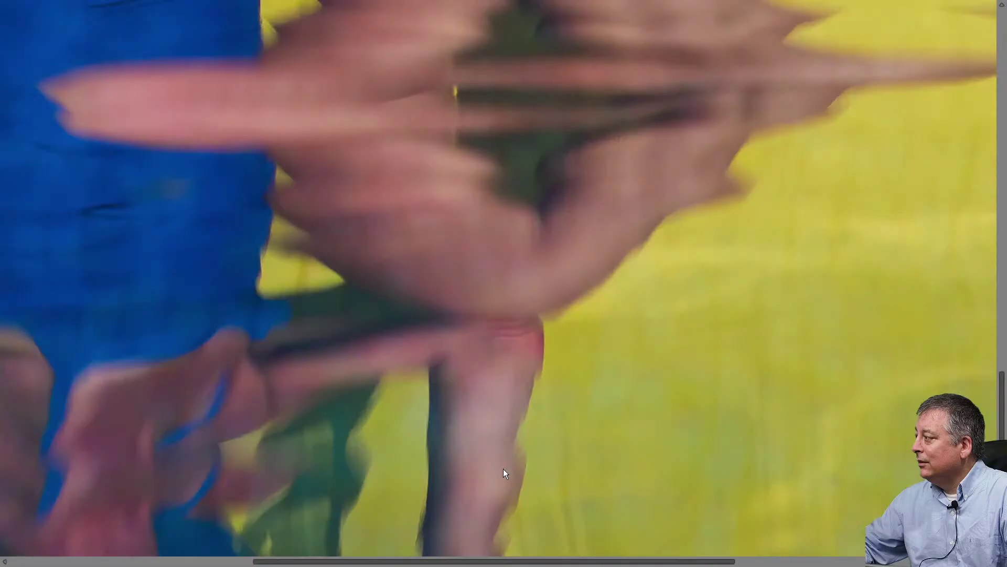
click(503, 468)
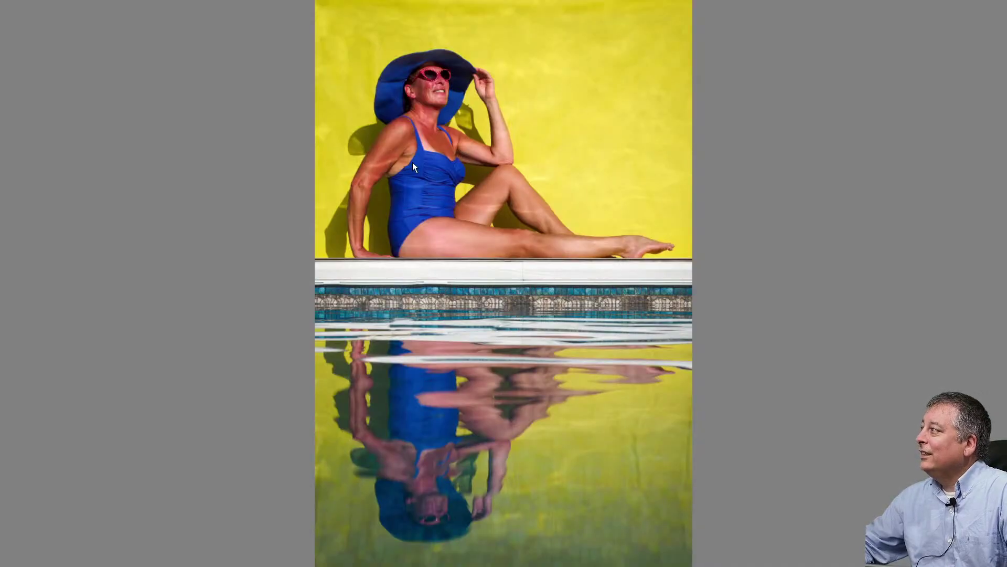
key(Escape)
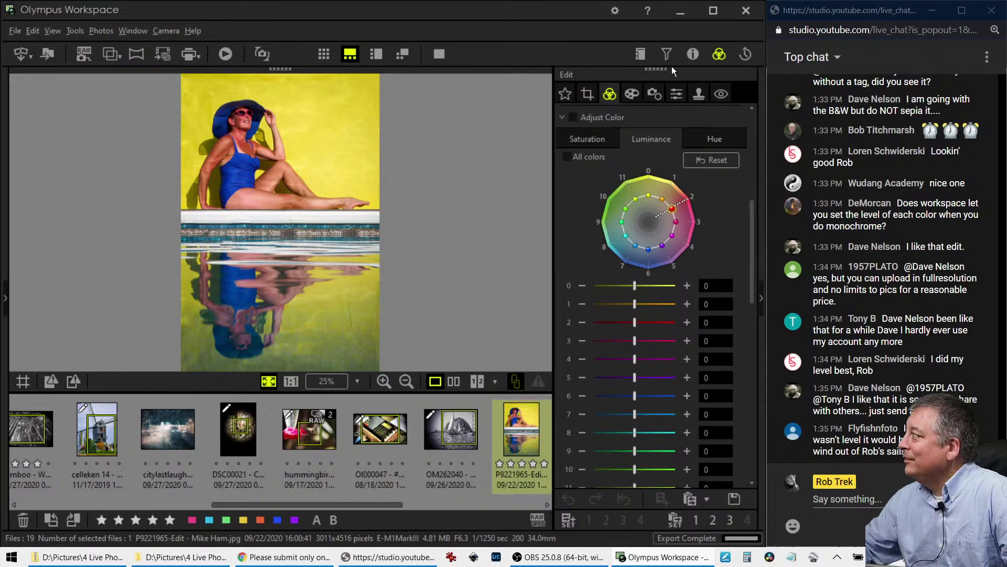
- Check the poolside photo's camera and lens properties, inspect the face up close, and hide the properties again
click(693, 54)
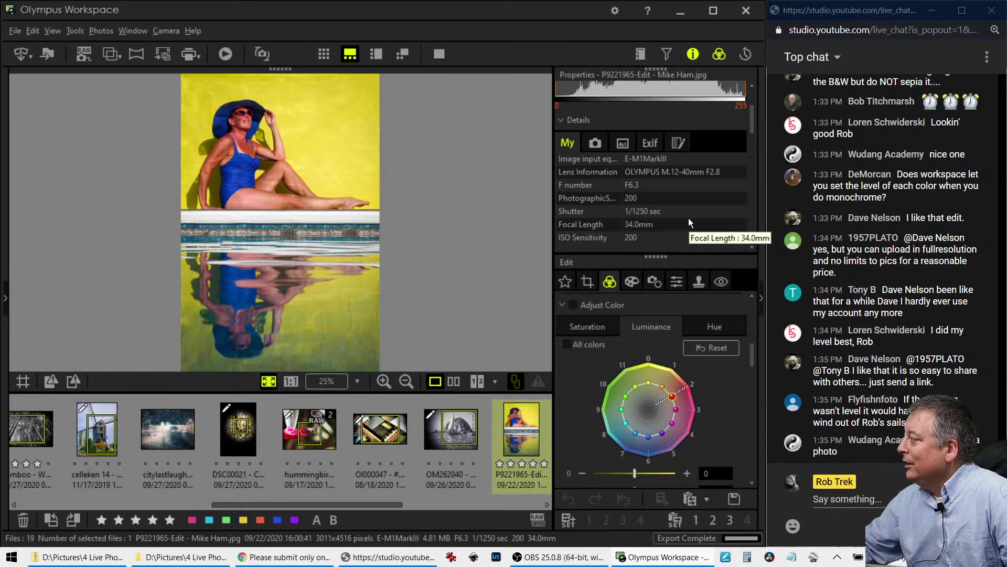
click(228, 118)
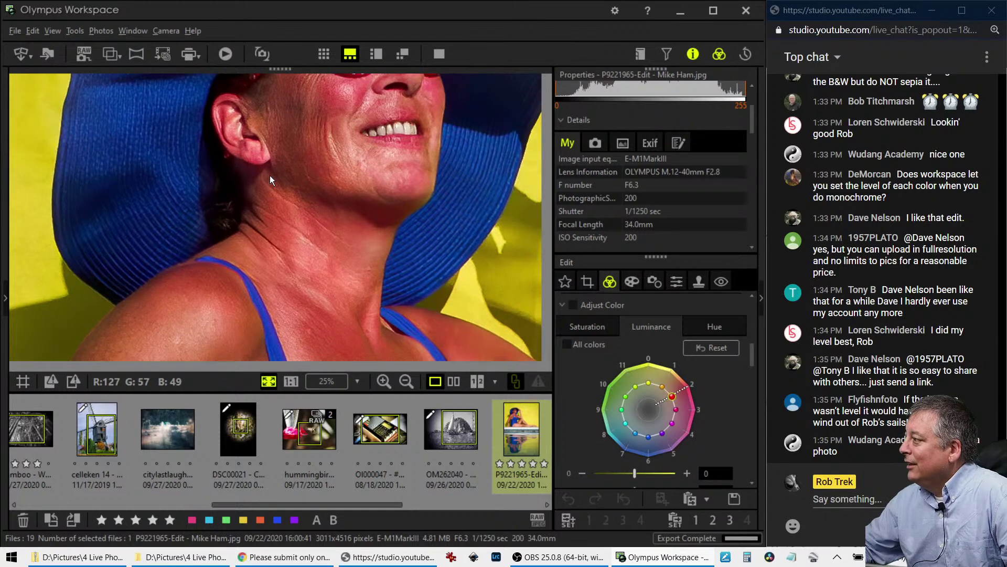
click(270, 180)
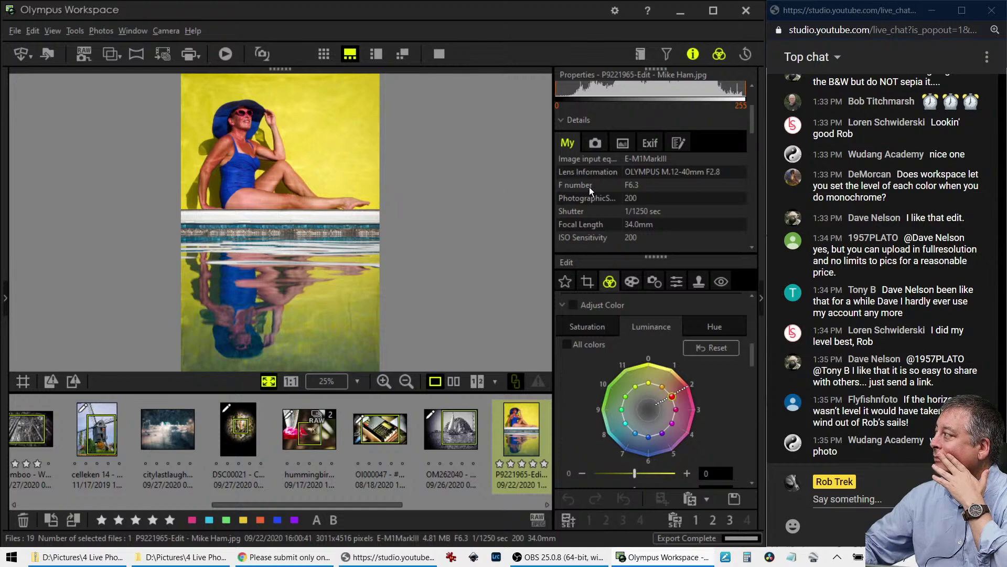
click(692, 53)
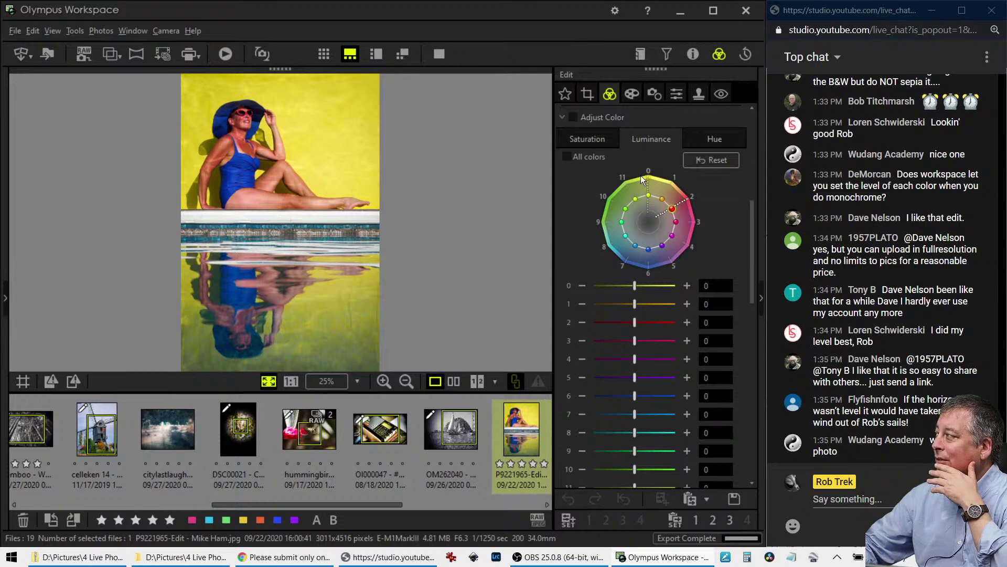
- View the colorful poolside photo full screen before editing it, and return to the edit view
click(603, 141)
scroll(578, 204, up, 2)
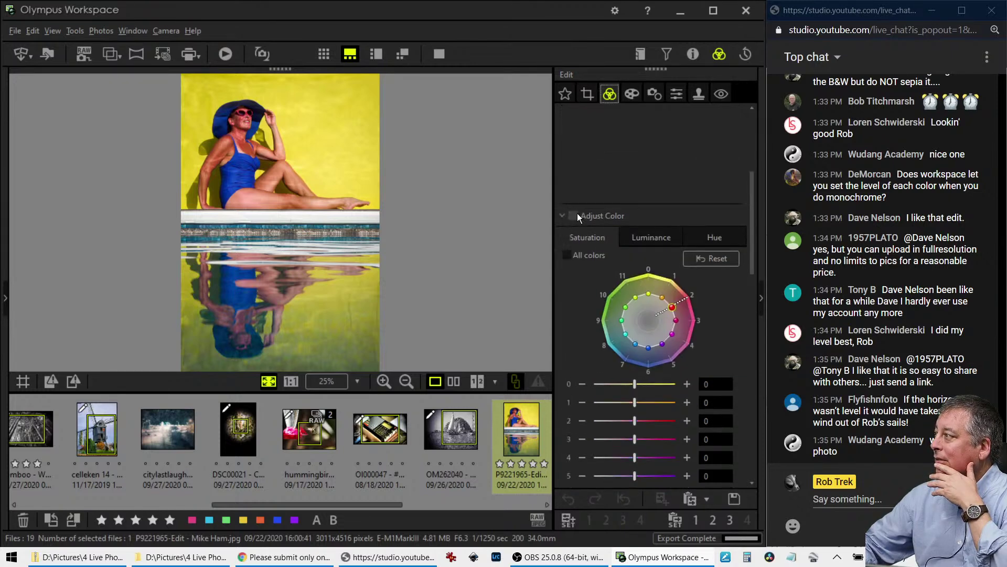
click(440, 54)
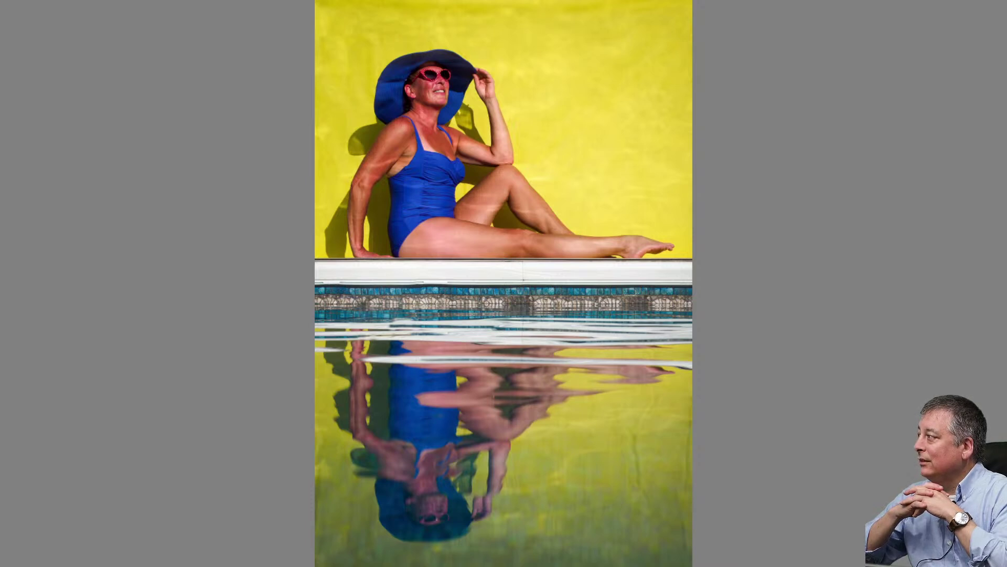
key(Escape)
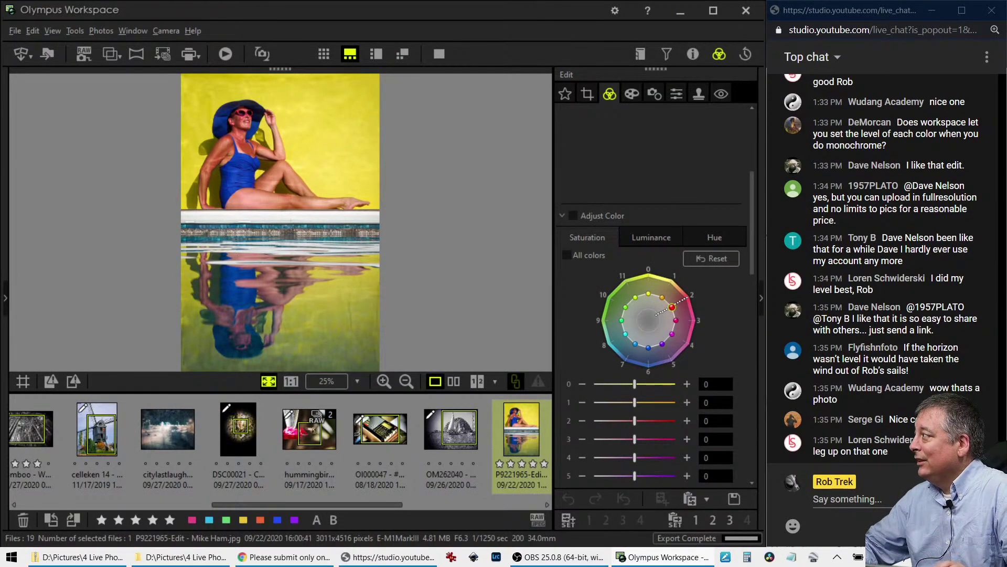
- Set the poolside photo's picture mode to Monochrome with the Yellow B&W filter
scroll(657, 182, up, 4)
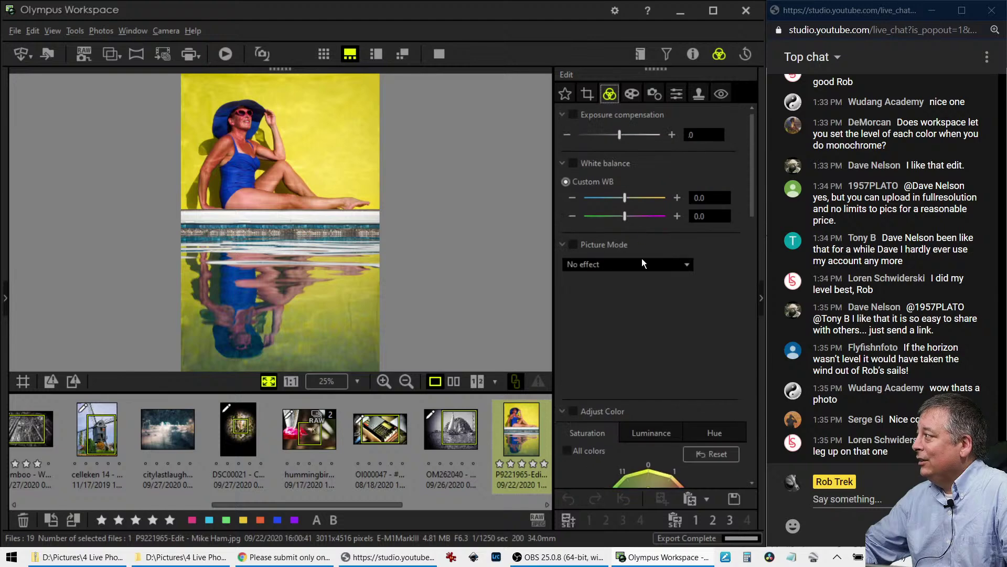
click(645, 264)
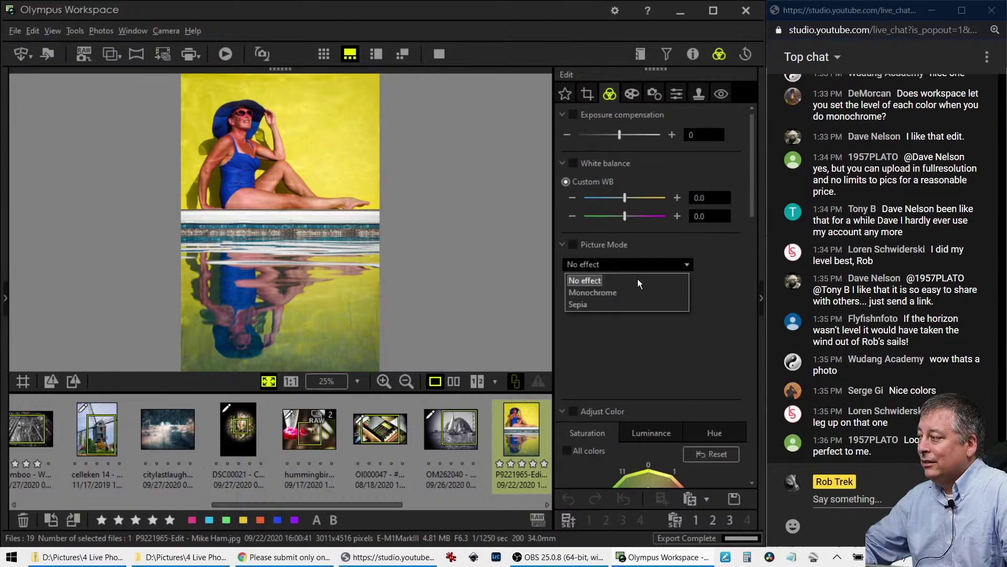
click(632, 291)
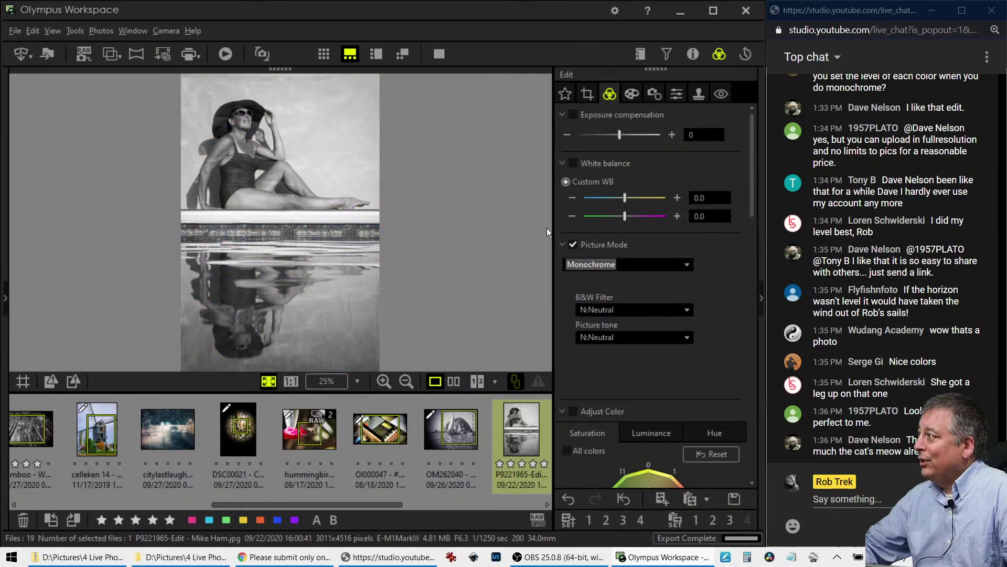
scroll(631, 336, down, 1)
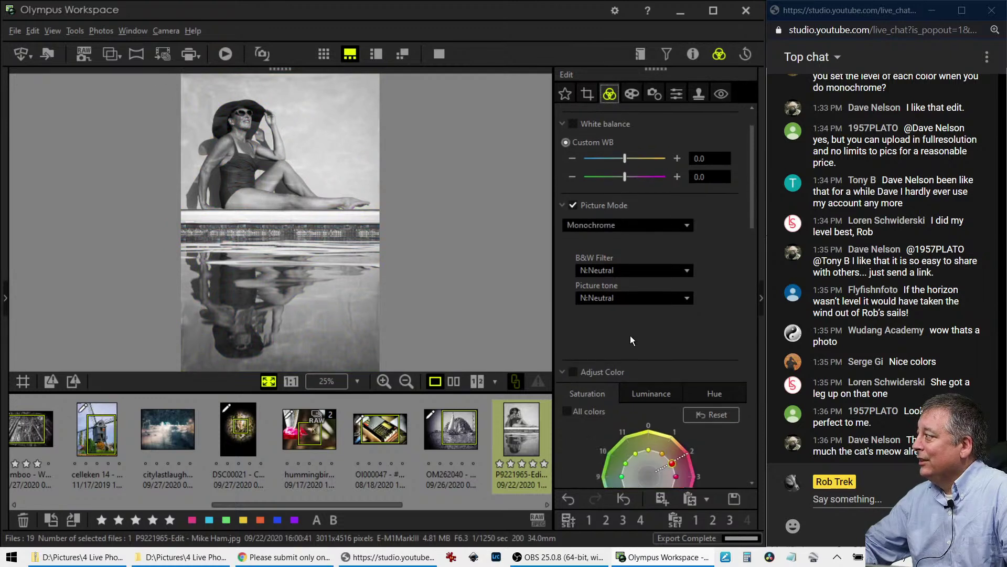
scroll(625, 266, up, 1)
click(624, 256)
click(623, 258)
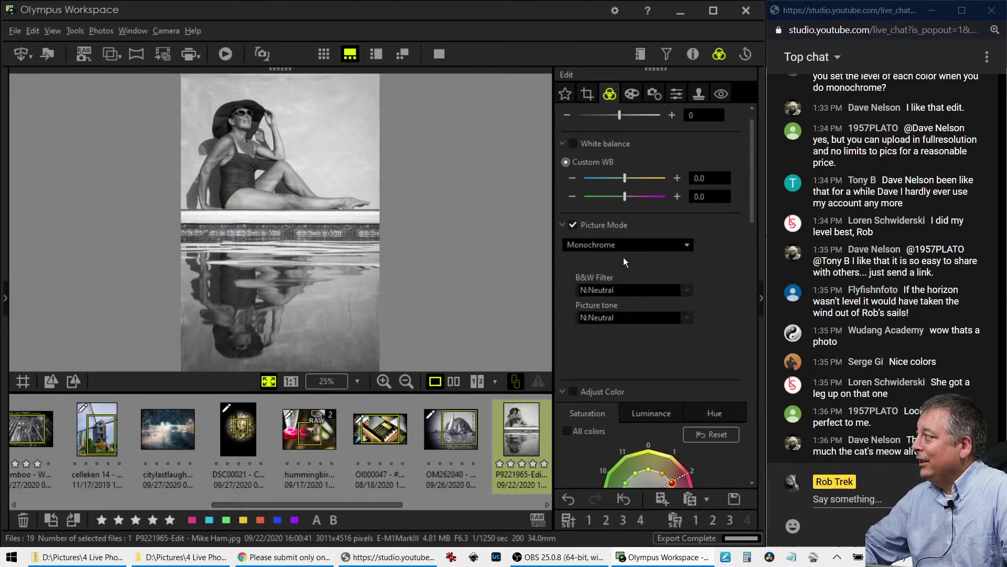
click(623, 245)
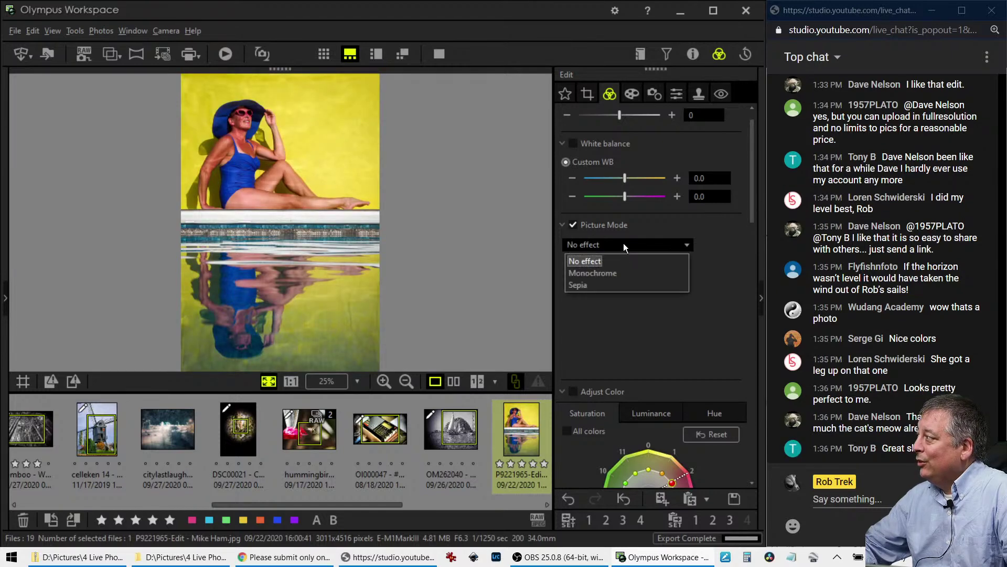
click(619, 272)
click(616, 290)
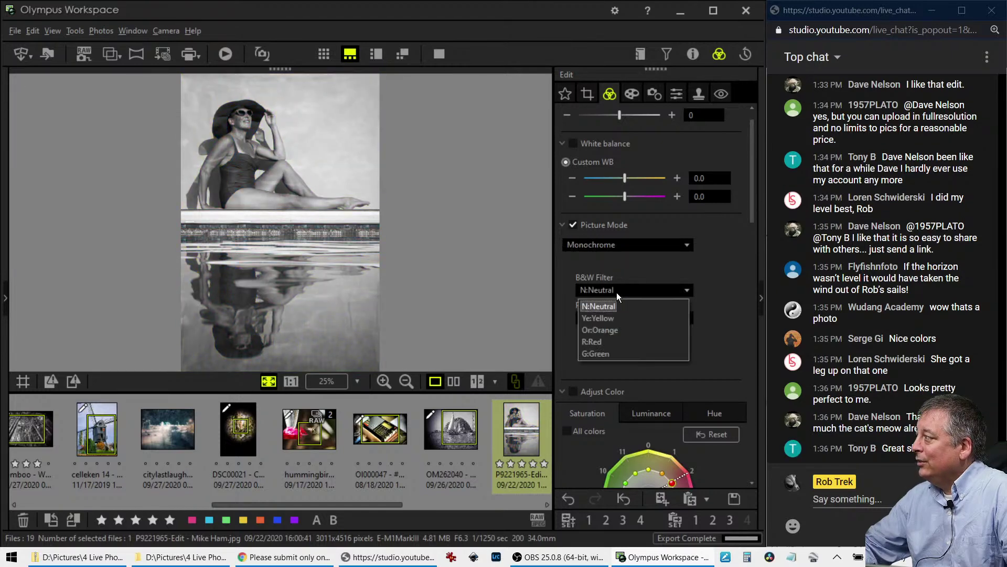
click(614, 315)
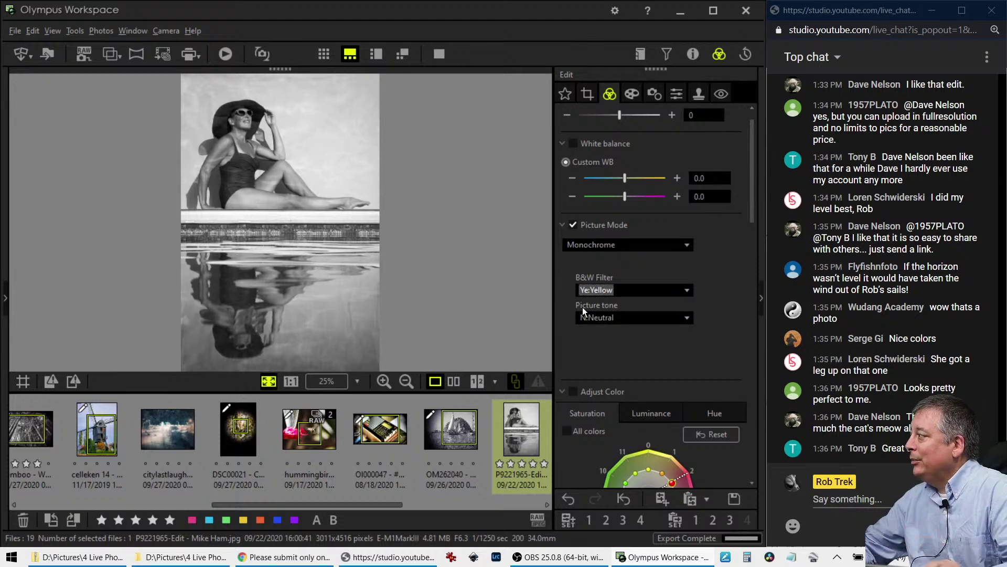
- Set Dehaze to 37 and Adjust Vignetting to -6 on the black-and-white poolside photo
scroll(577, 337, down, 5)
scroll(578, 338, down, 5)
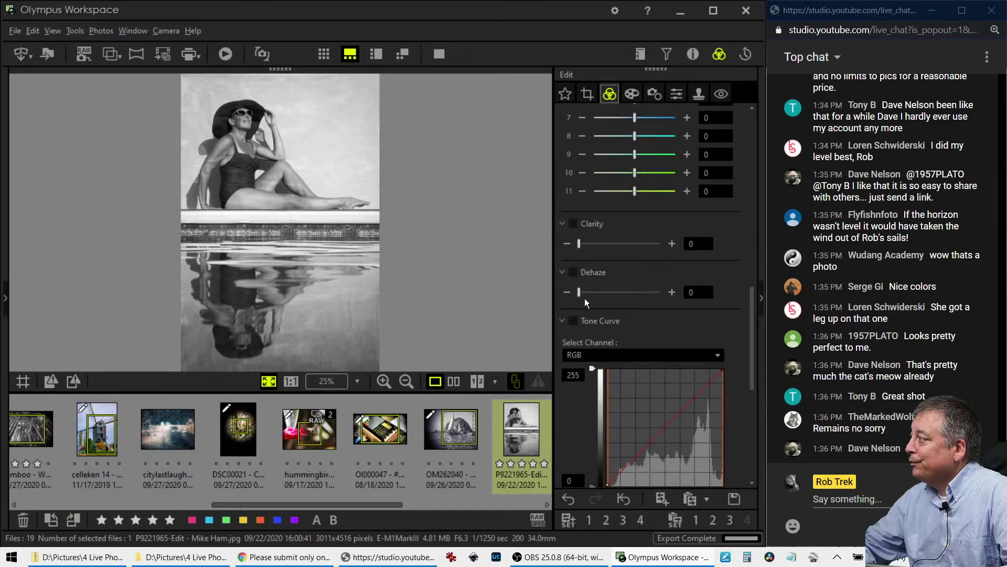
drag(580, 292, 611, 298)
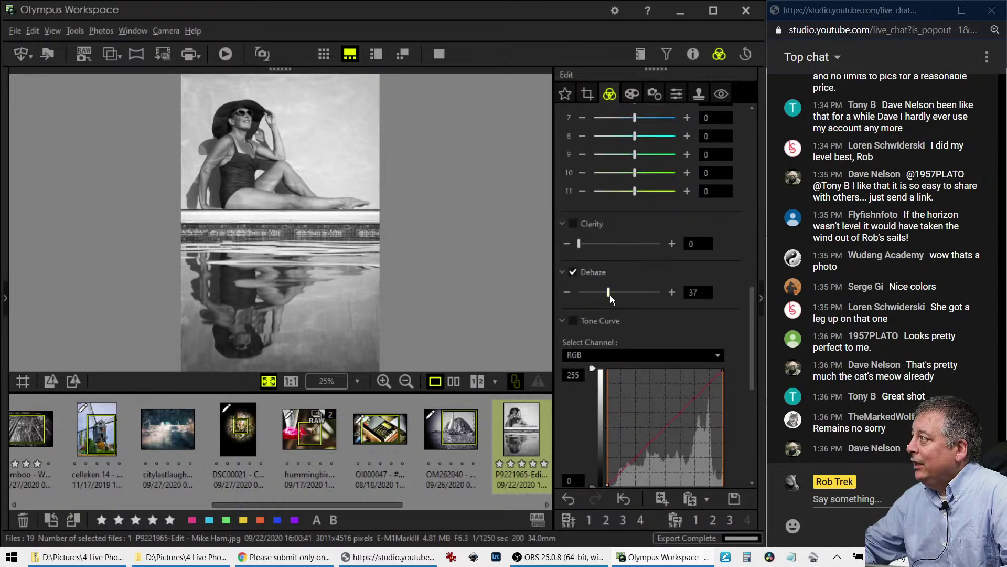
click(633, 94)
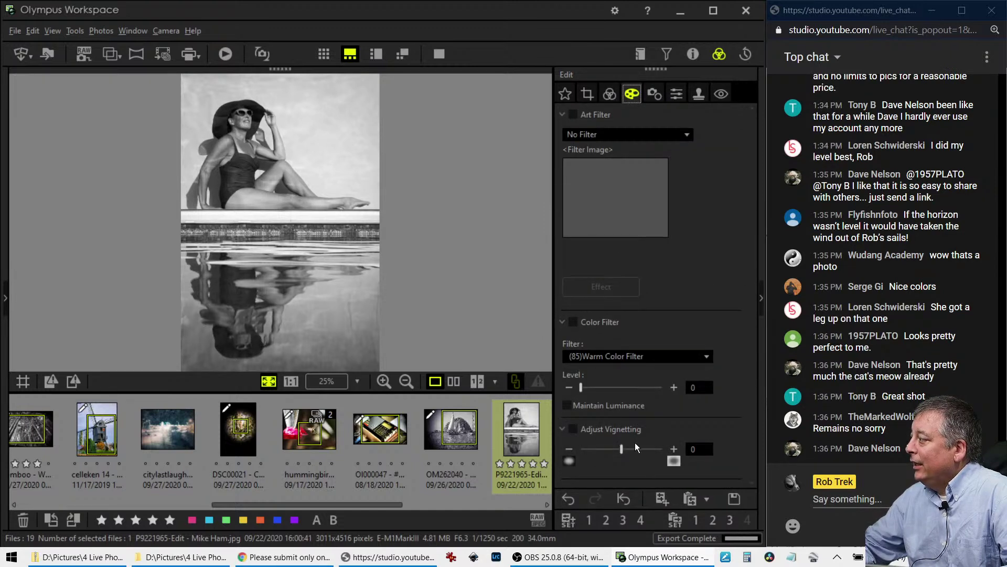
drag(621, 448, 612, 446)
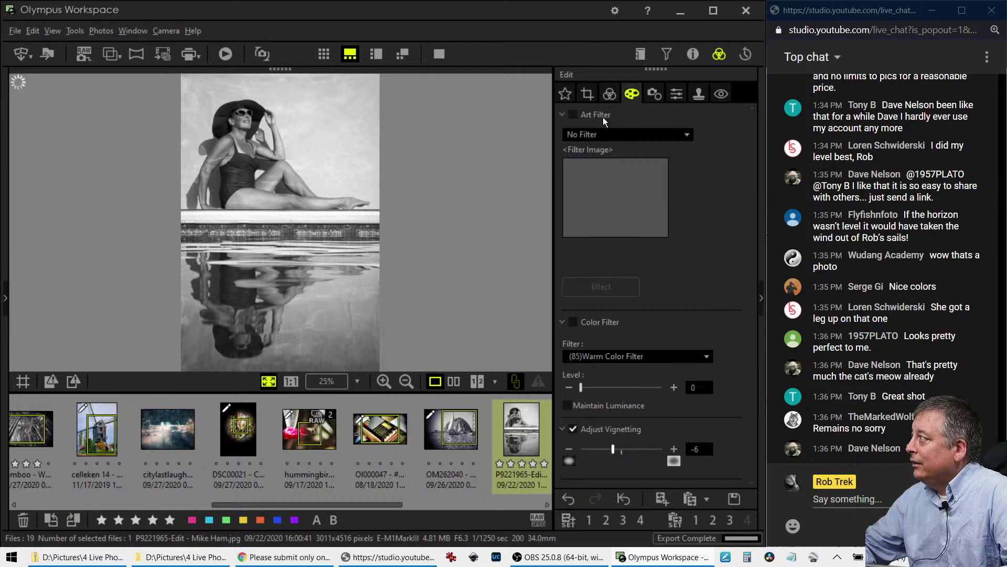
- Increase Dehaze to 59 and set Clarity to 6 on the poolside photo
click(607, 93)
scroll(645, 345, up, 3)
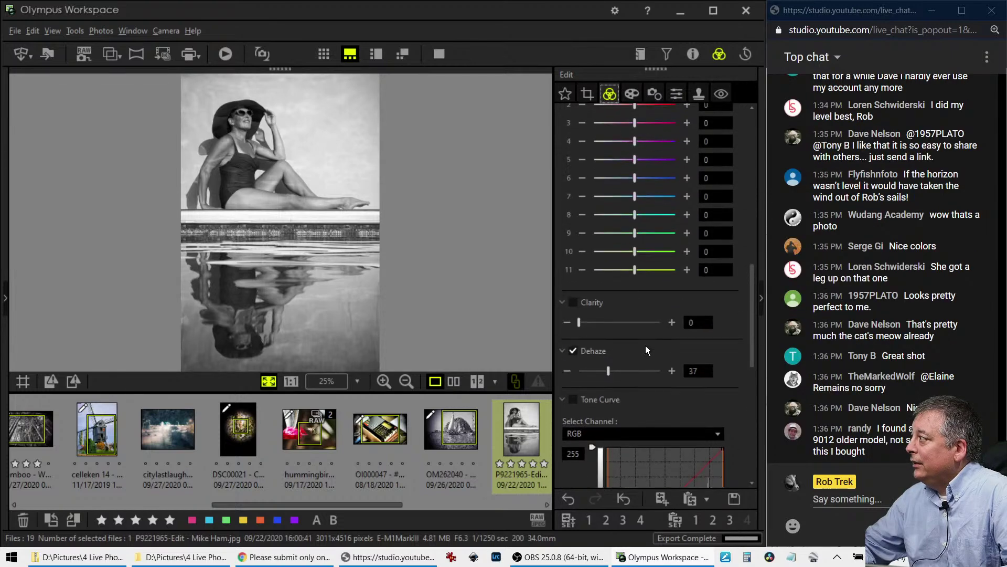
drag(610, 372, 628, 373)
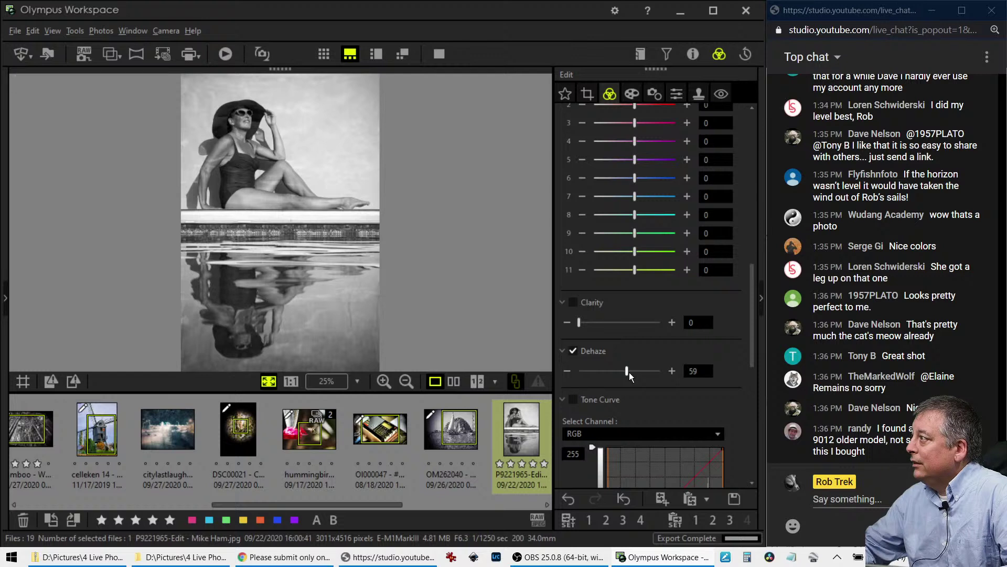
drag(582, 328, 586, 329)
- Adjust the RGB tone curve's input levels to a black point of 16 and a white point of 247
scroll(590, 369, down, 3)
scroll(588, 366, down, 4)
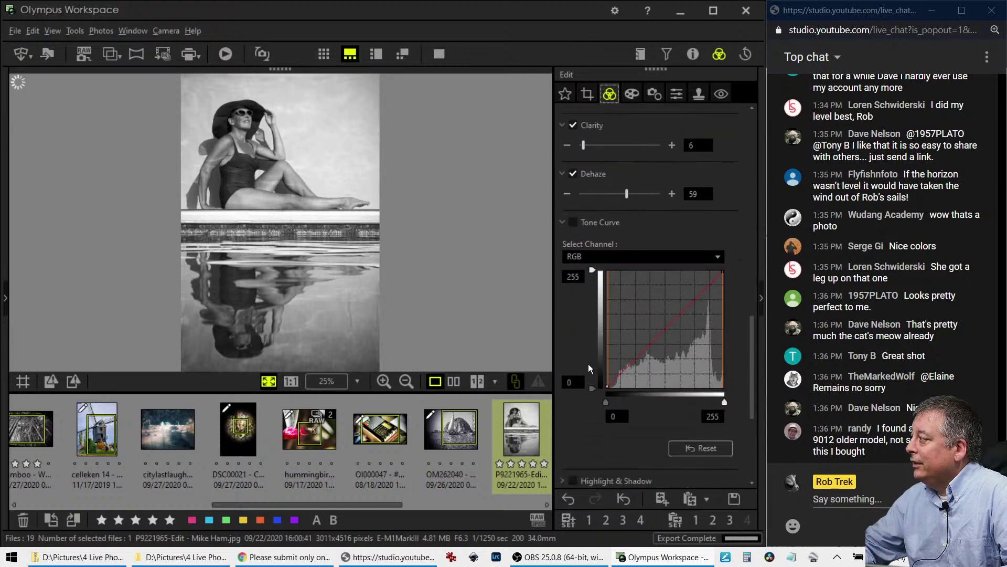
drag(609, 380, 610, 379)
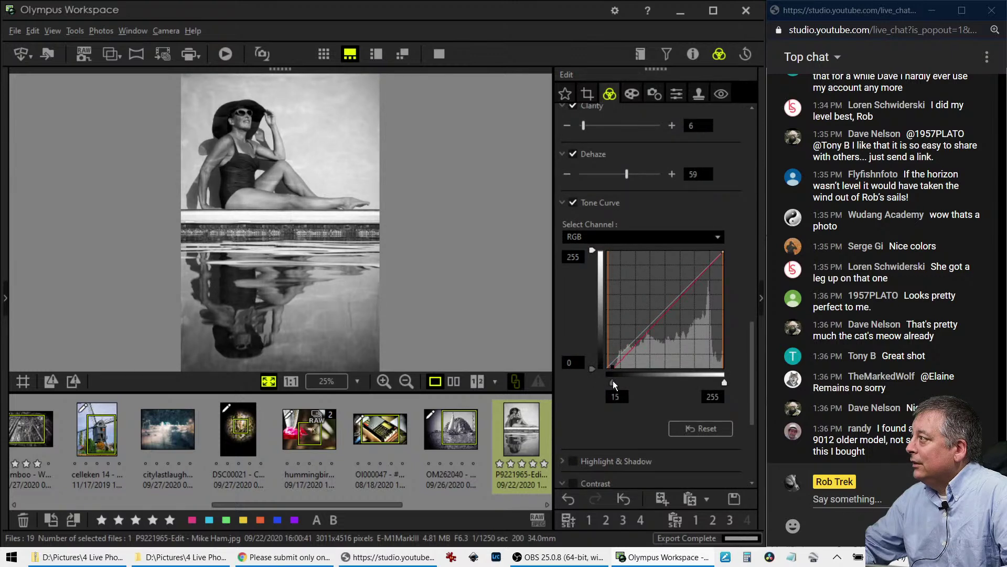
drag(617, 382, 616, 382)
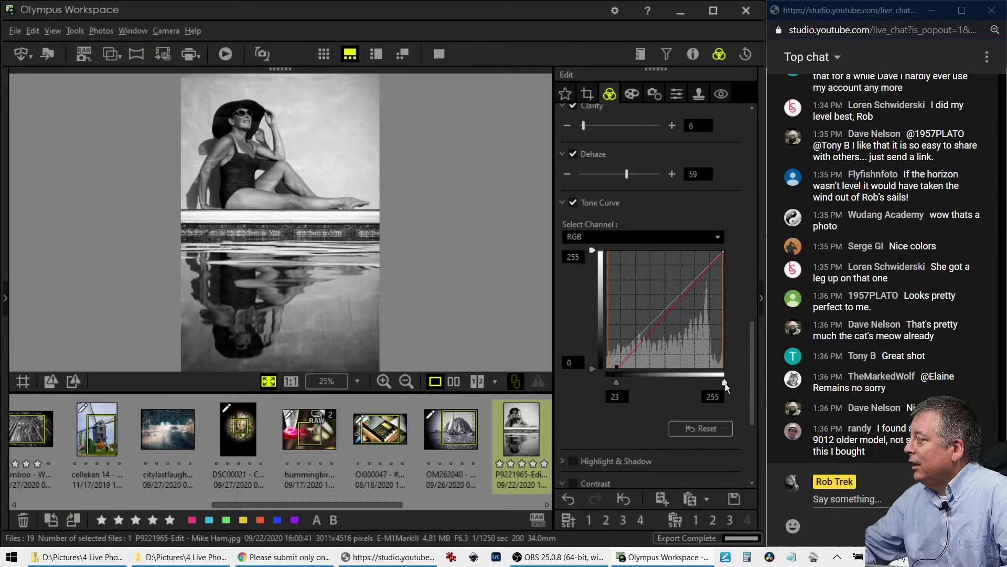
drag(729, 388, 722, 388)
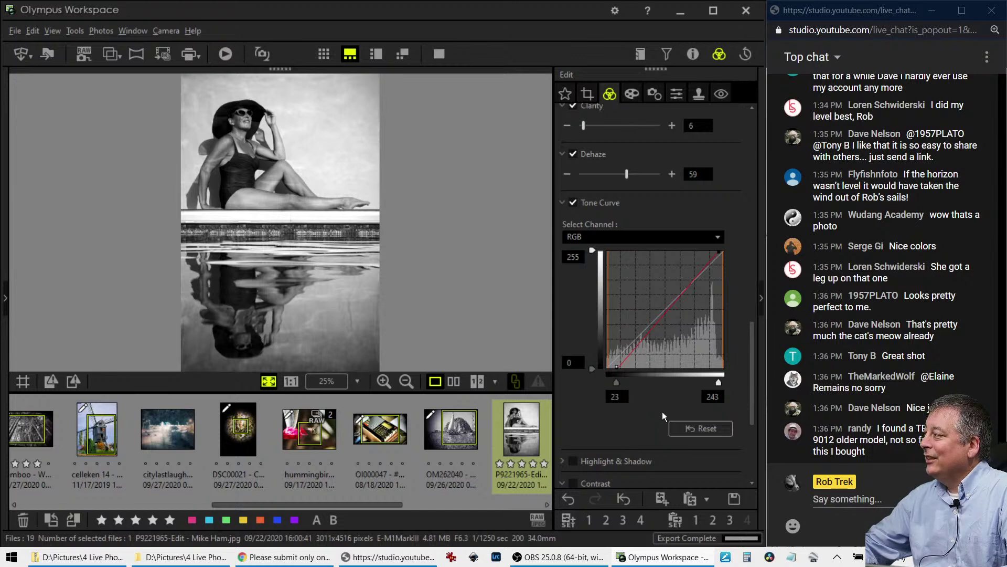
drag(720, 390, 722, 388)
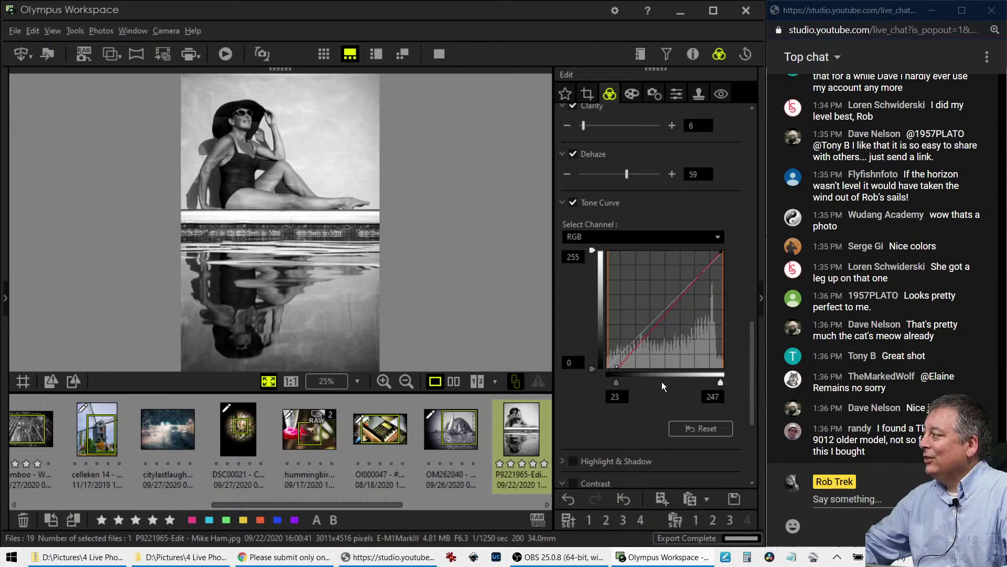
drag(618, 385, 616, 385)
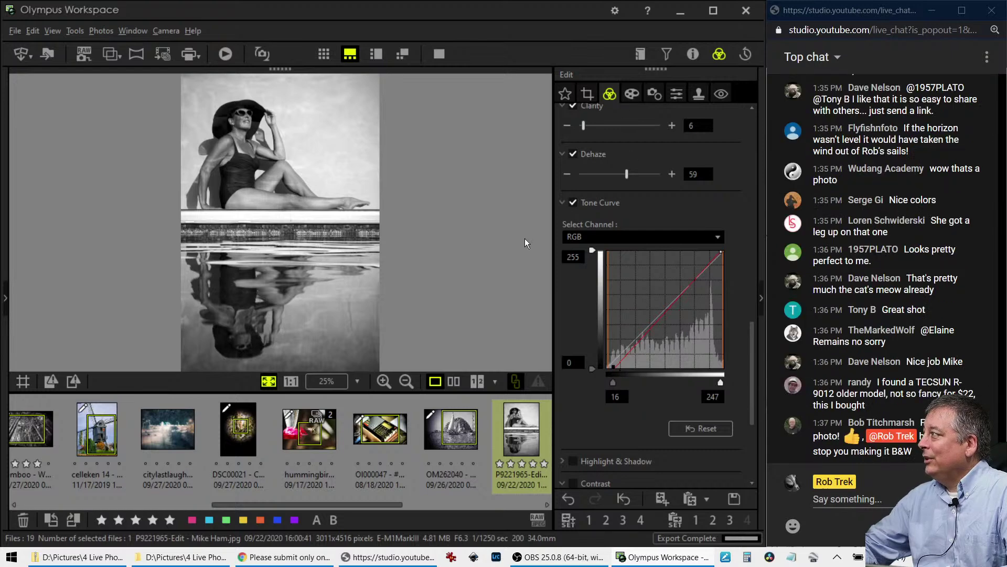
- Compare the black-and-white edit side by side with the original photo in full screen
click(458, 380)
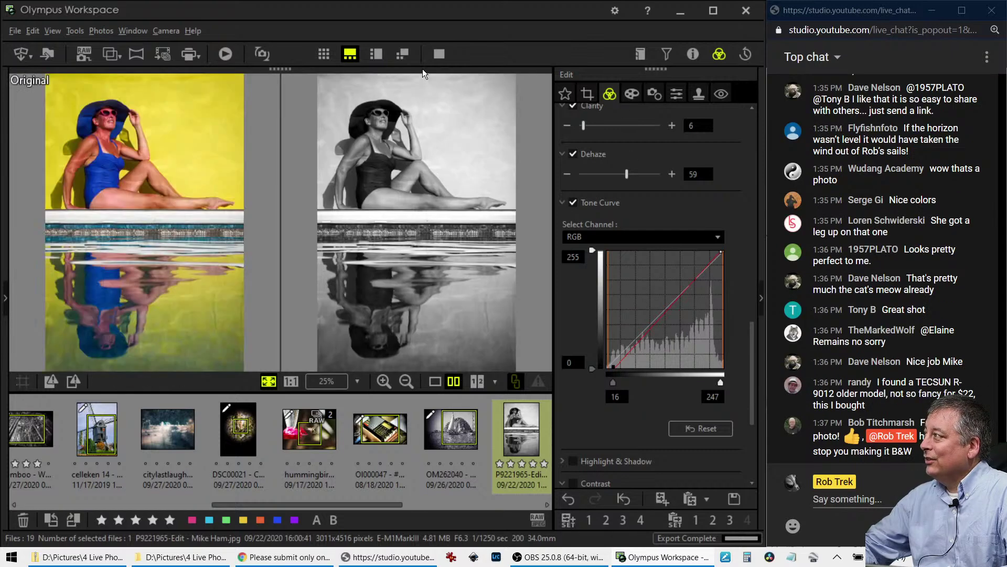
click(438, 55)
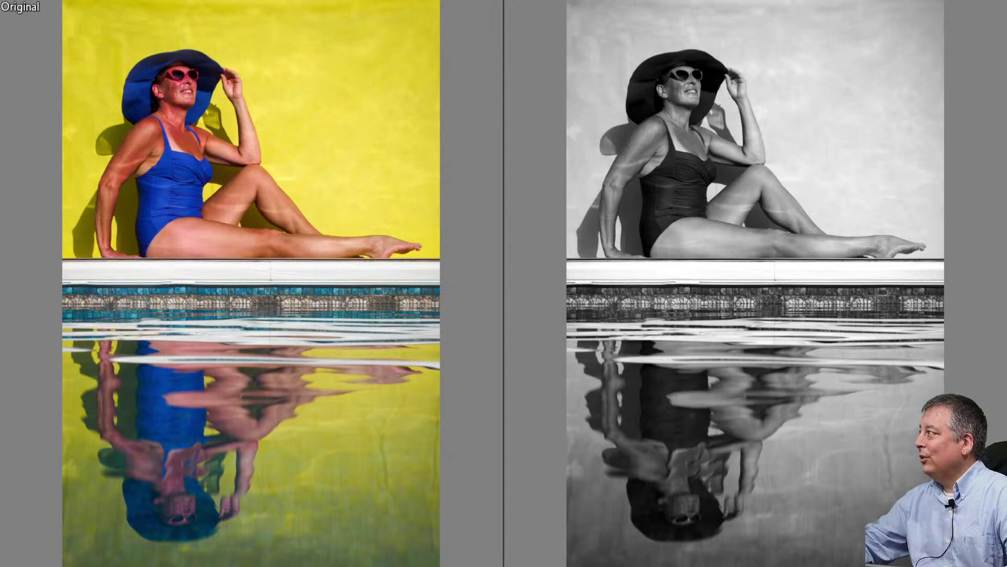
key(Escape)
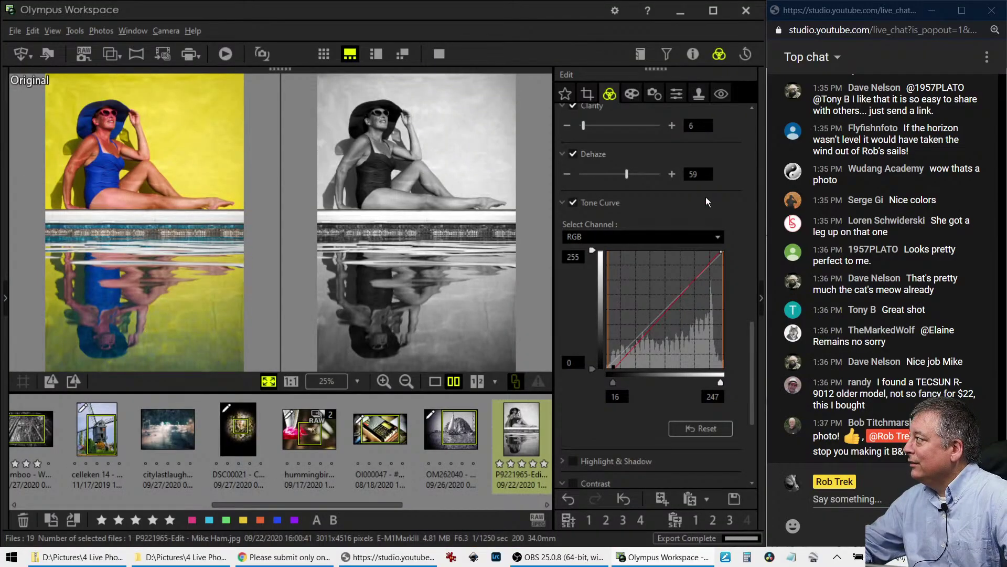
- Change the poolside photo's B&W filter to Orange
scroll(707, 200, up, 6)
scroll(706, 206, up, 5)
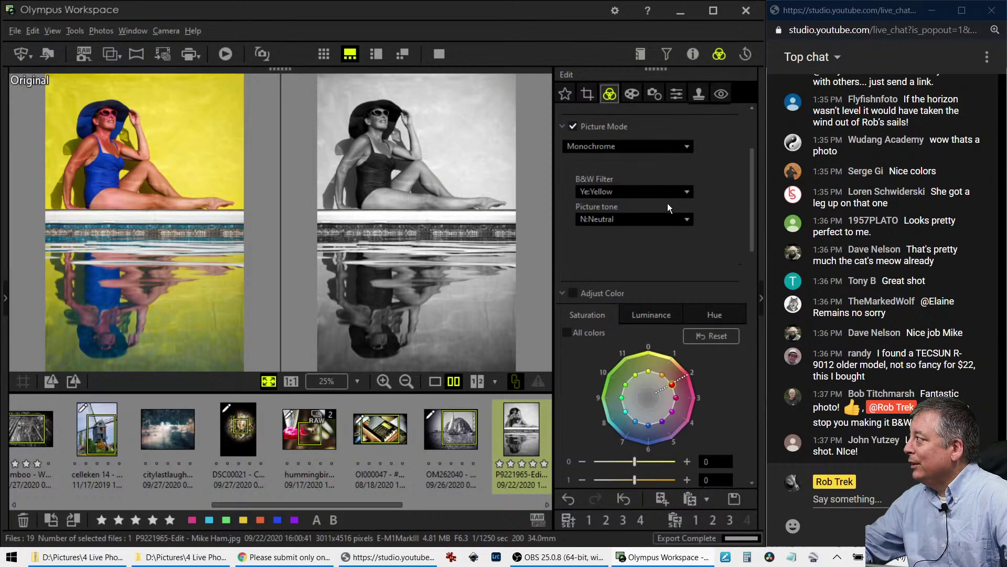
click(664, 195)
click(653, 231)
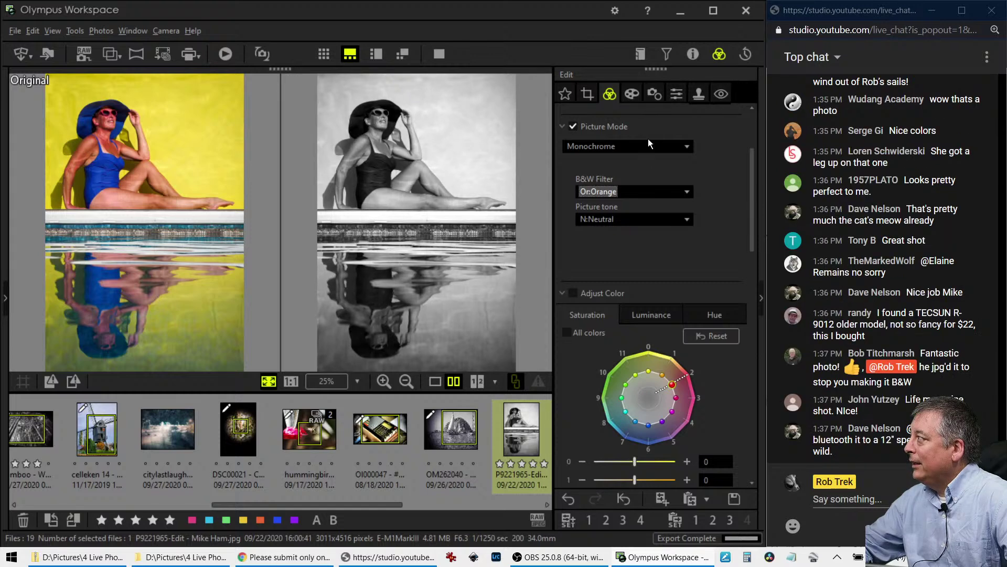
- Return to the single-image preview and view the black-and-white poolside photo full screen
click(472, 384)
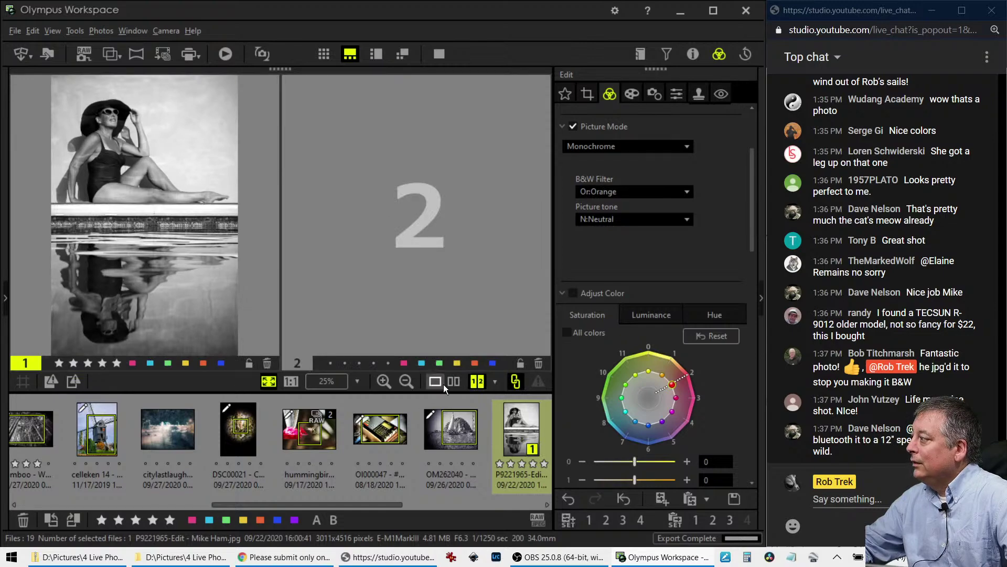
click(441, 382)
click(441, 59)
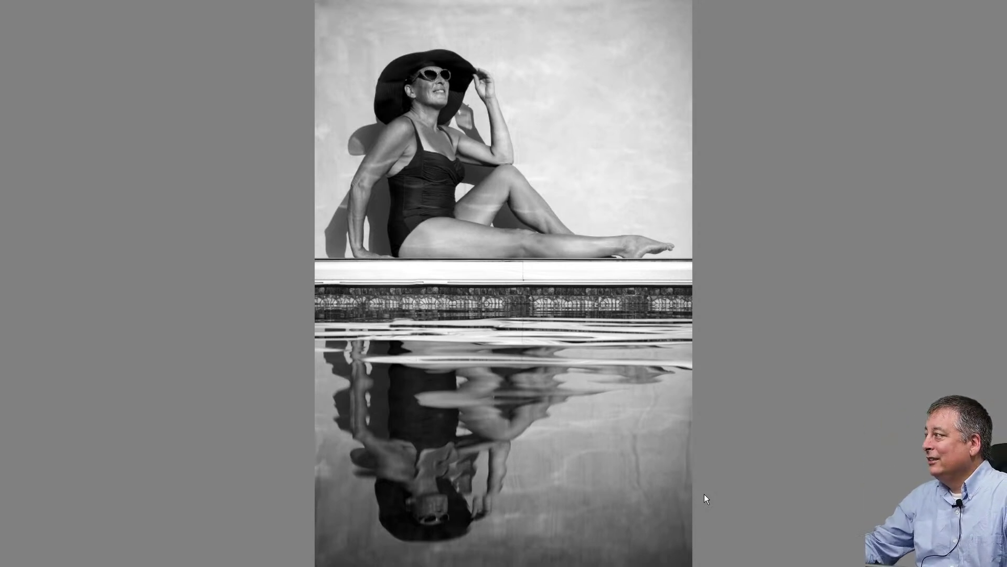
key(Escape)
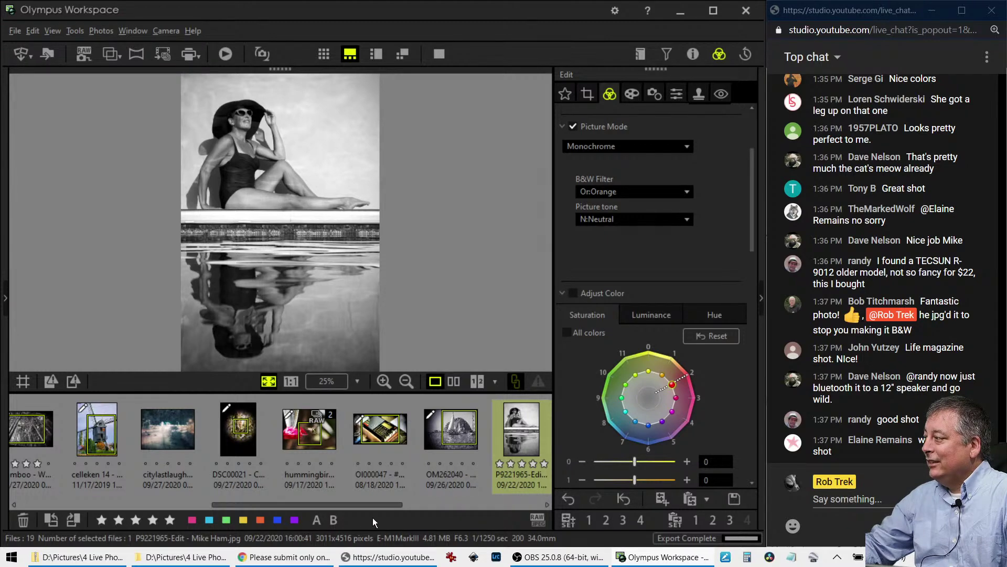
- Arrange the thumbnails in a vertical strip, open the P9260027 campfire photo, and inspect its embers at 1:1
click(373, 54)
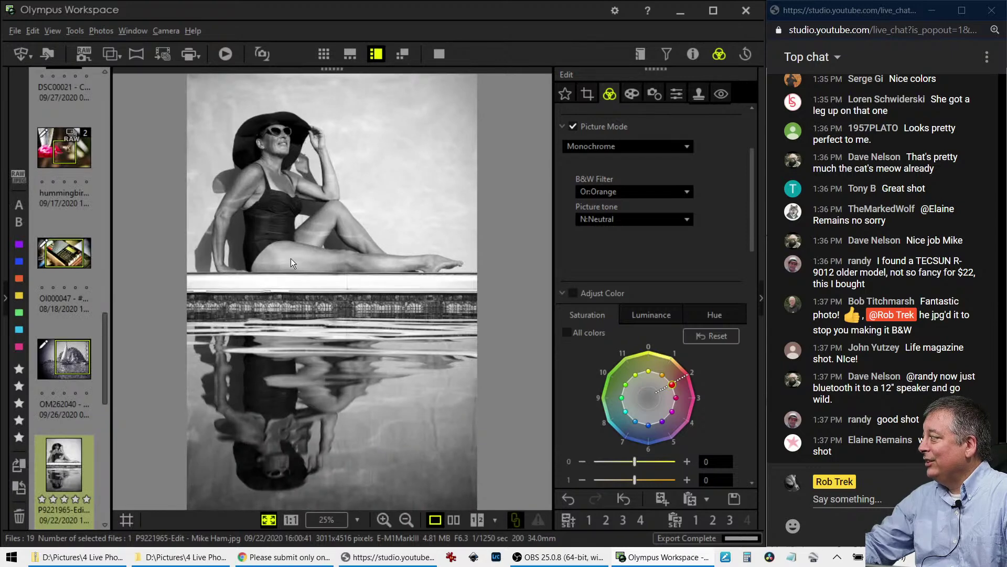
scroll(39, 445, down, 3)
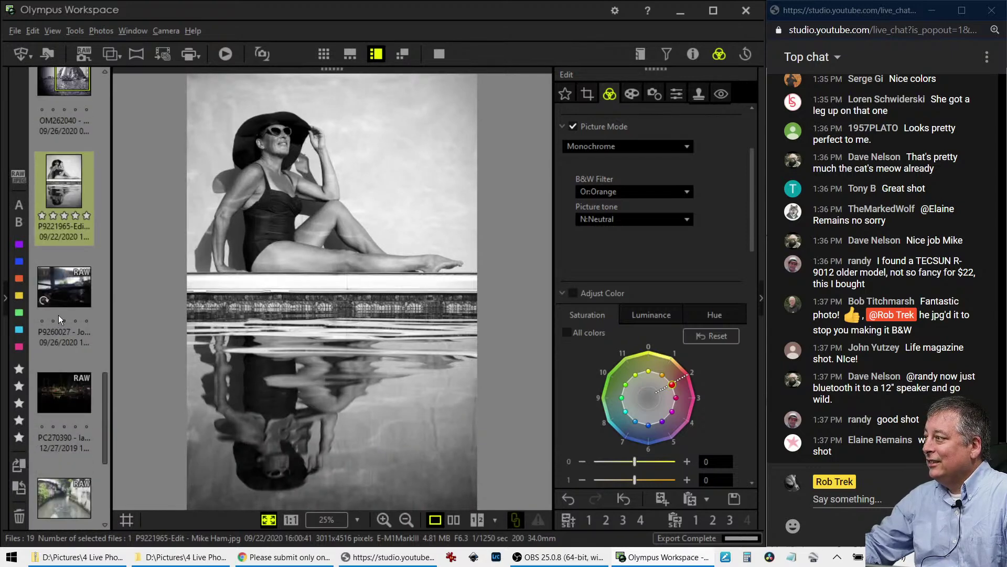
click(70, 297)
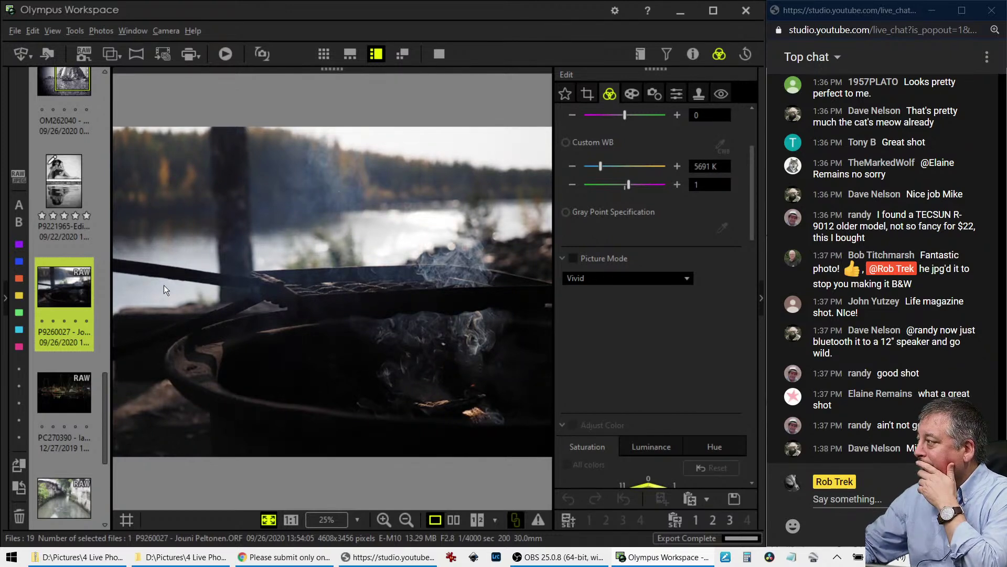
click(447, 391)
drag(416, 439, 435, 357)
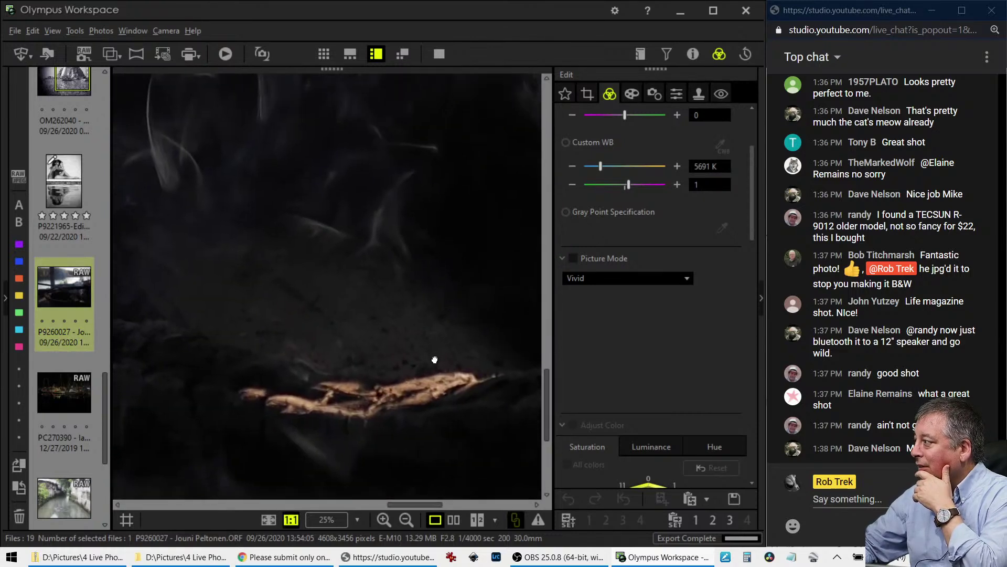
click(435, 357)
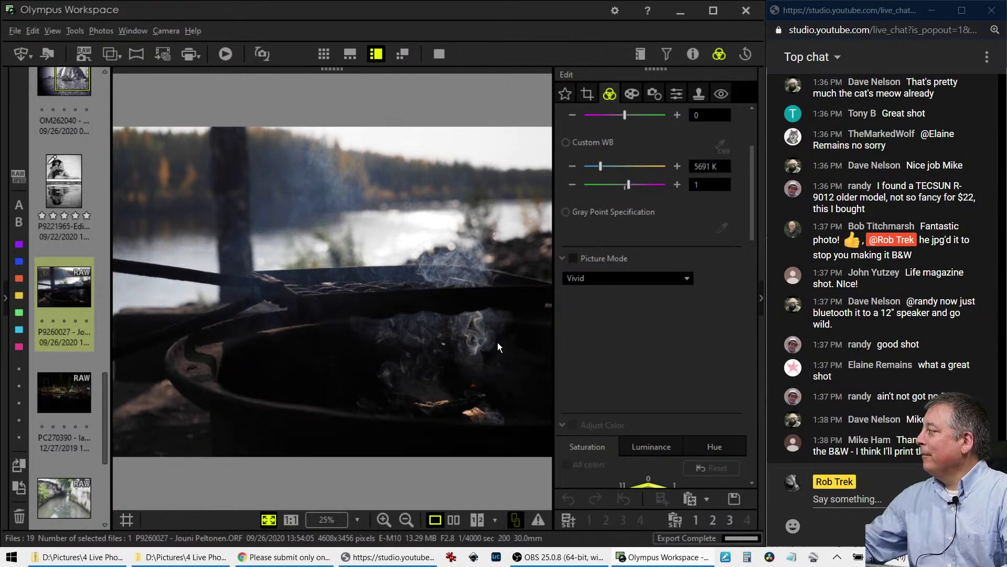
click(633, 95)
click(630, 135)
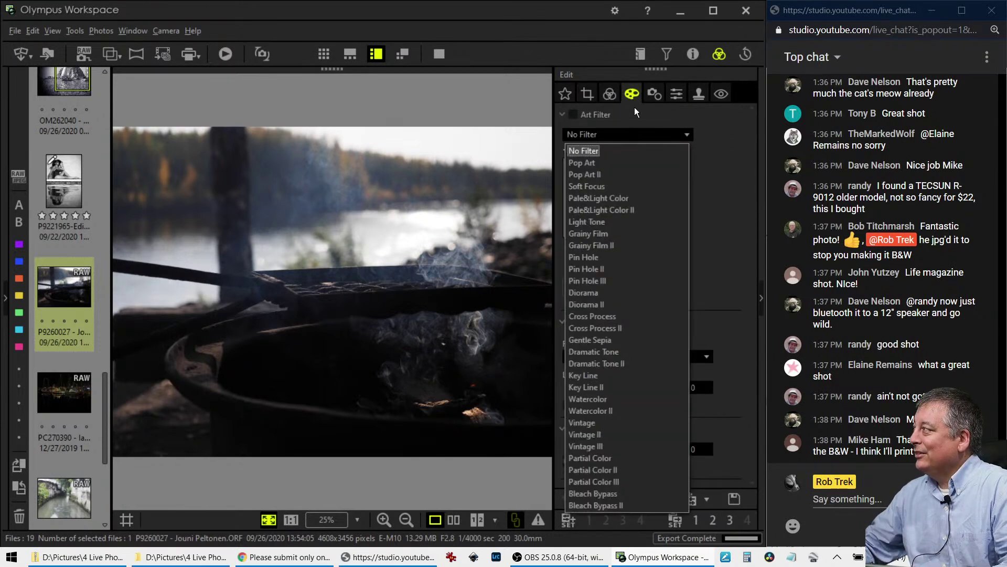
- Try a square 1:1 crop of about 1877 x 1877 pixels around the smoke and embers in the campfire photo
click(589, 95)
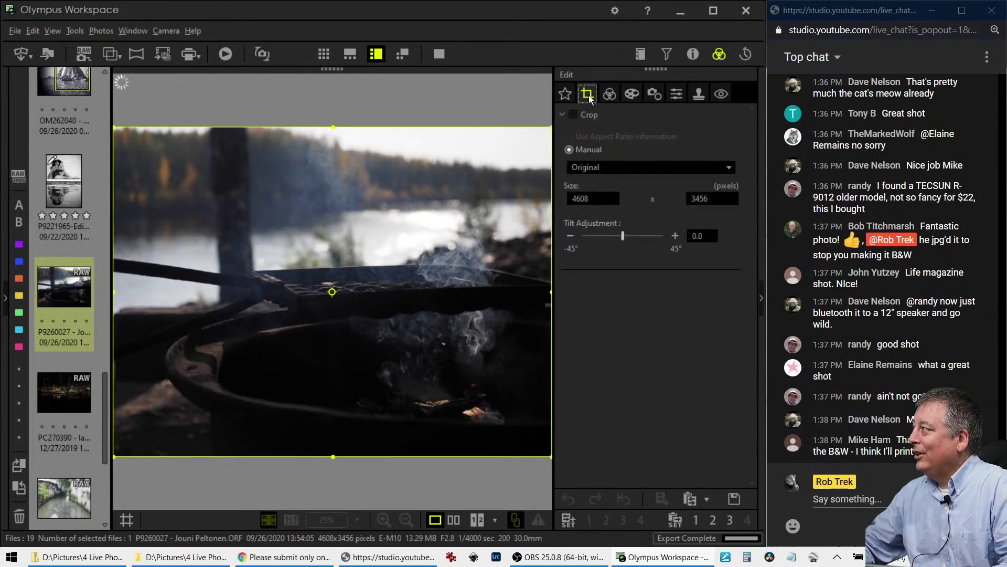
click(598, 166)
click(586, 231)
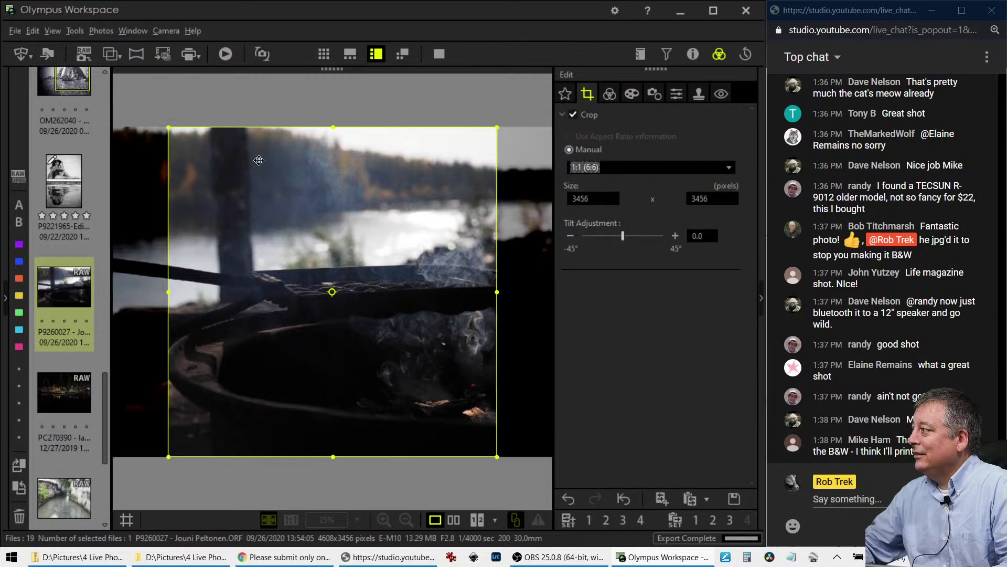
drag(169, 128, 307, 267)
drag(489, 363, 531, 356)
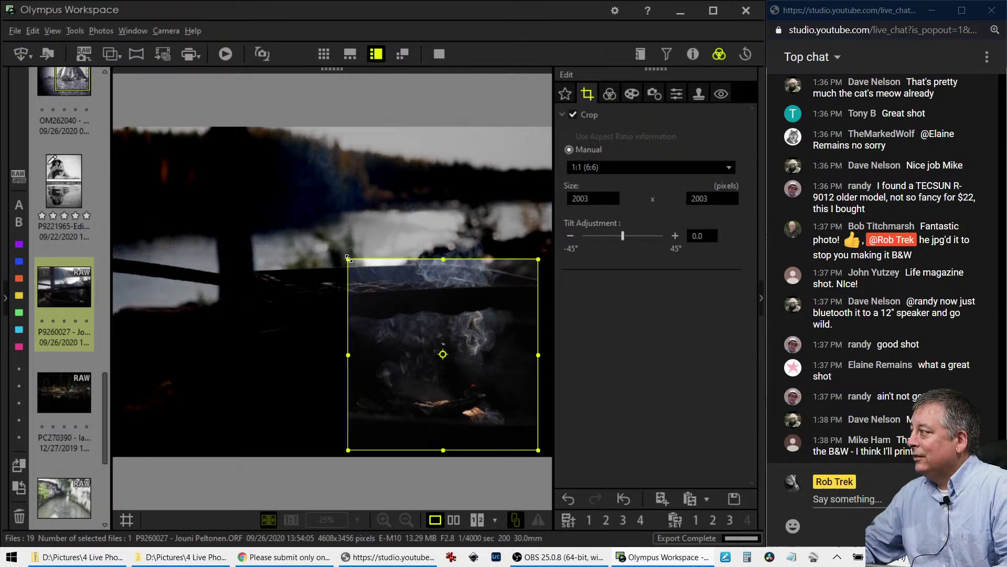
drag(347, 260, 361, 275)
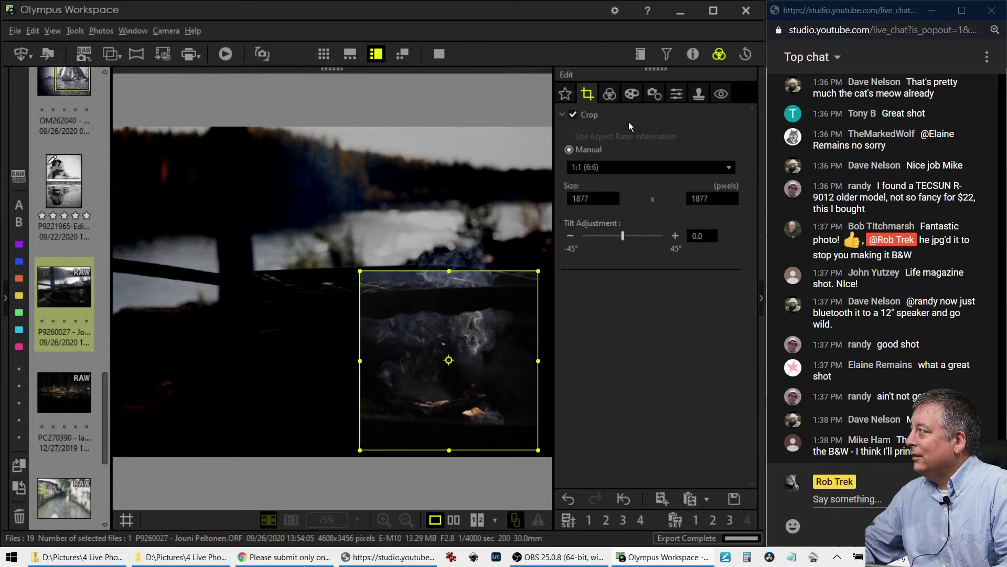
click(609, 94)
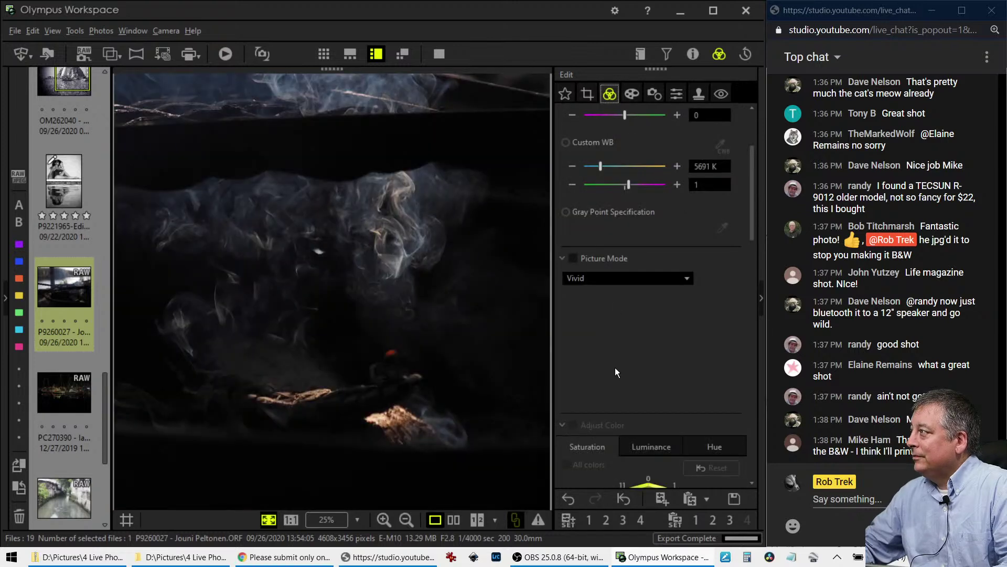
- Crop the campfire photo to the custom 3.0:4.0 ratio, about 1395 x 1859 pixels, framing the smoke and embers
click(588, 94)
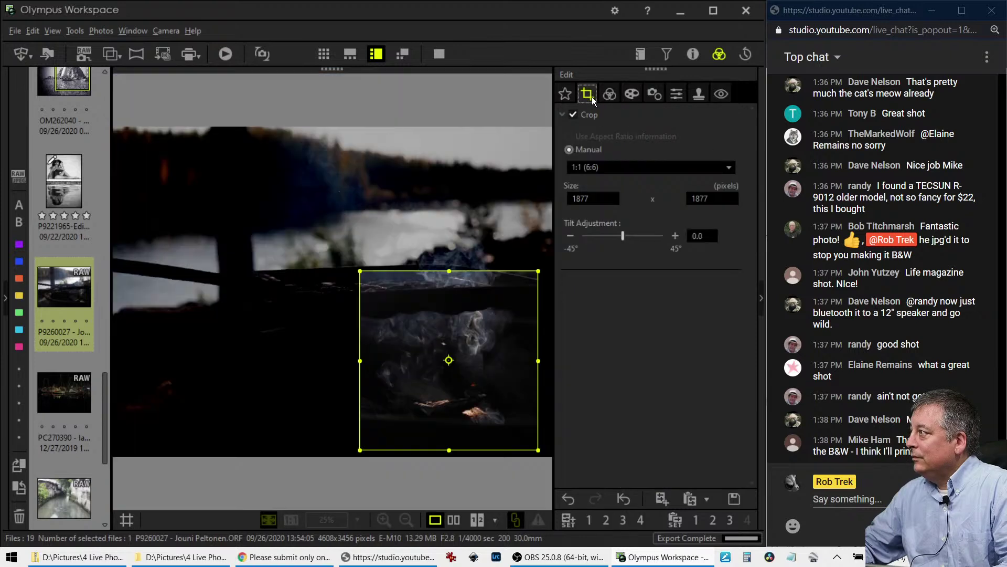
click(619, 169)
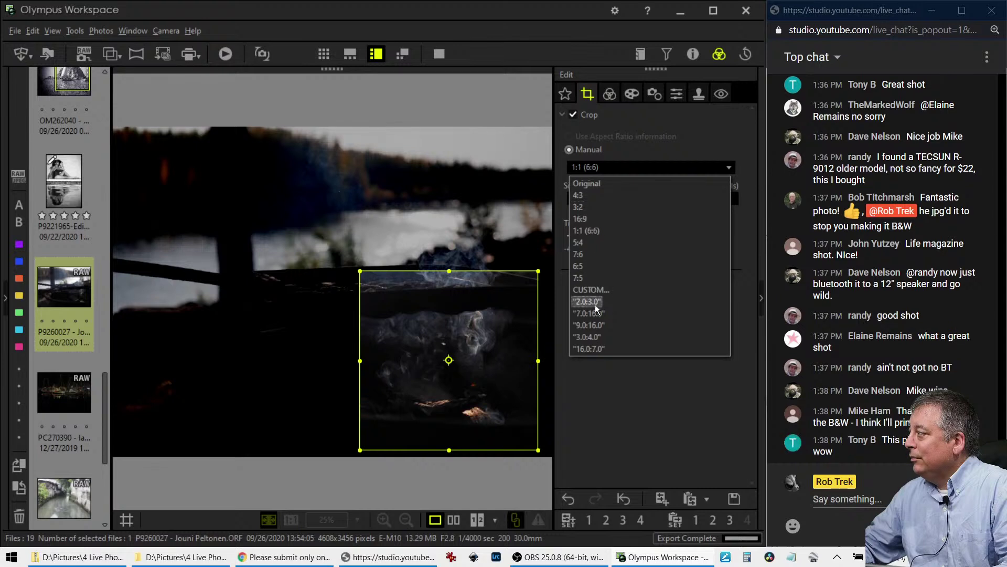
click(597, 336)
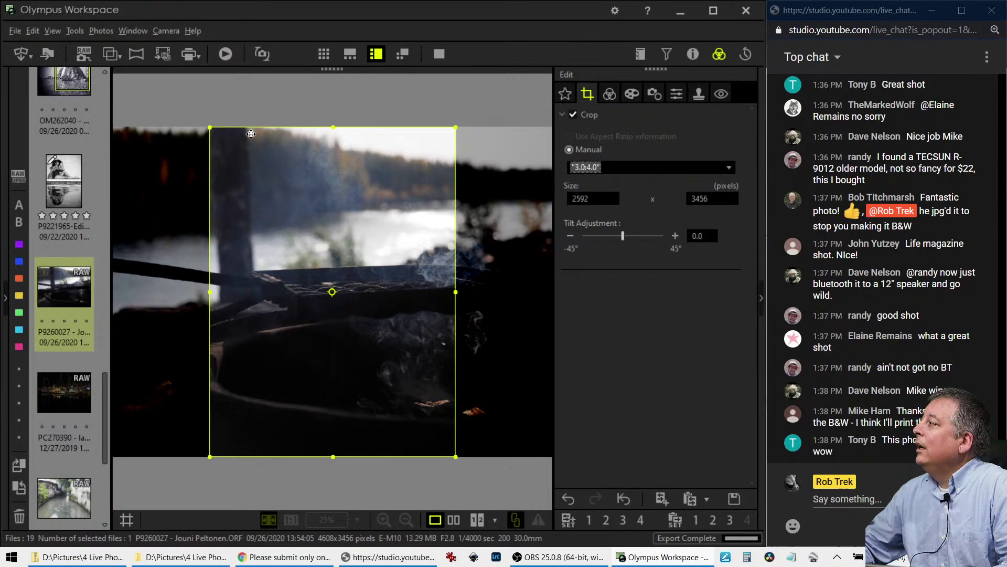
drag(210, 127, 319, 273)
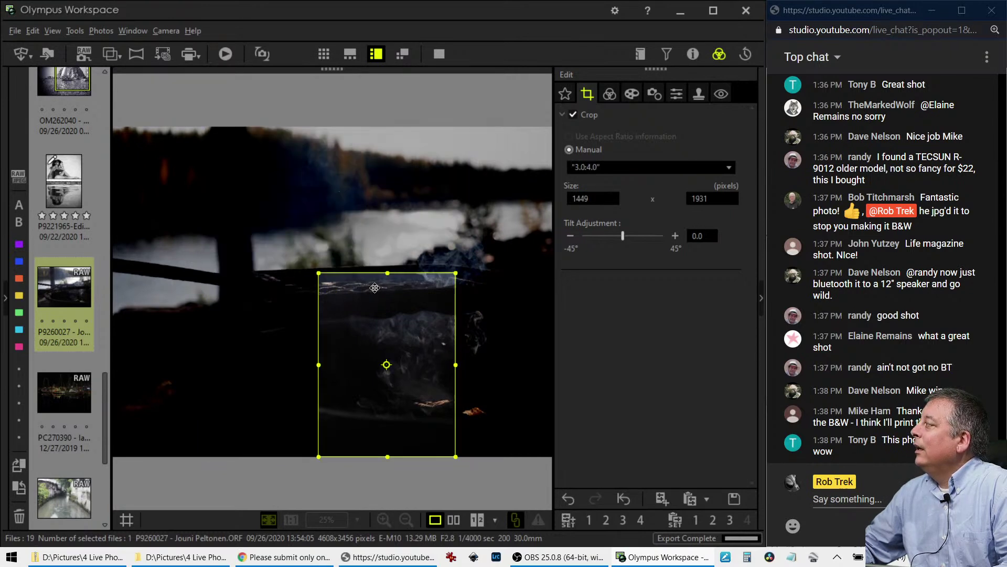
drag(384, 313, 446, 305)
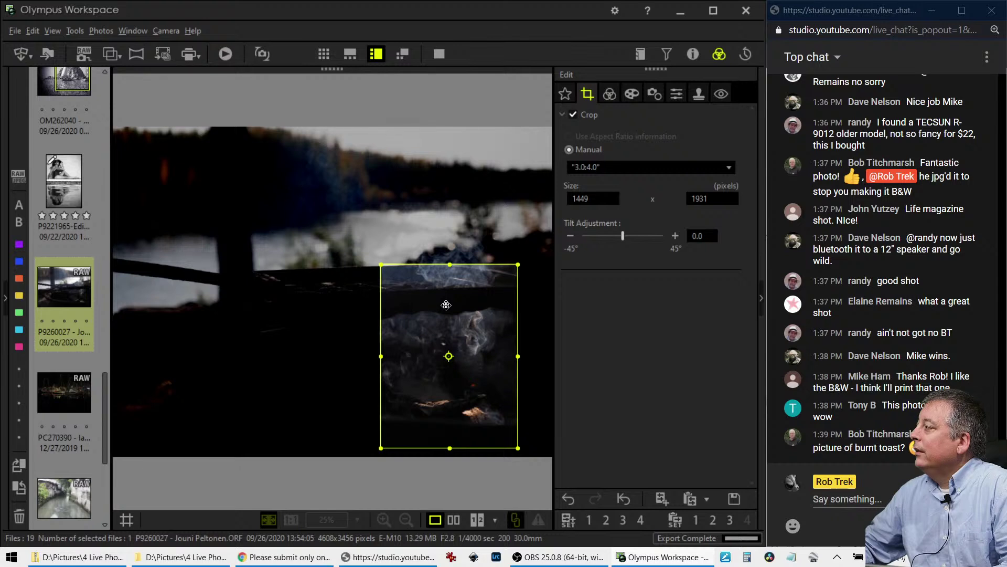
drag(446, 305, 449, 299)
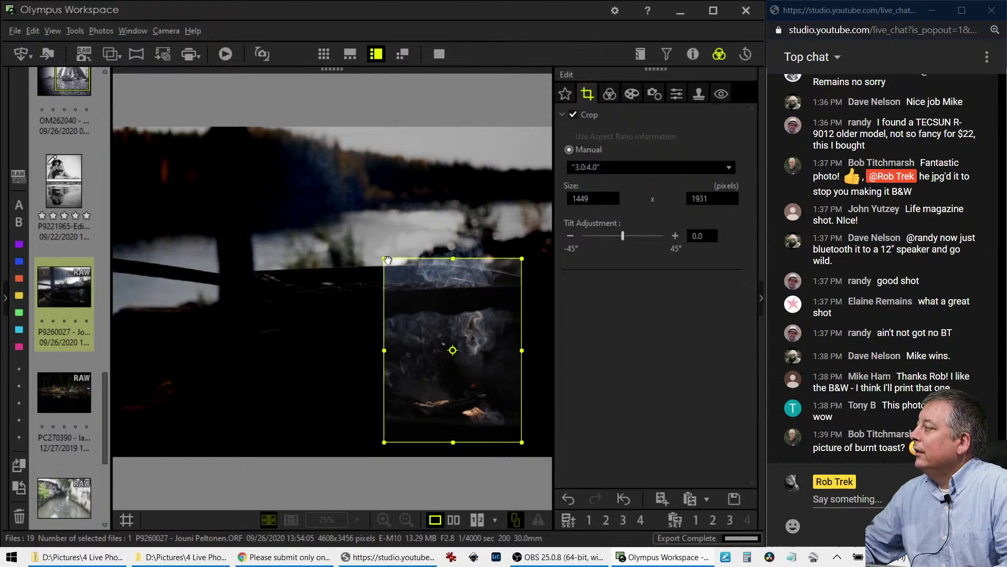
drag(385, 259, 392, 268)
- Set the cropped photo's picture mode to Natural and collapse the Adjust Color section
click(609, 94)
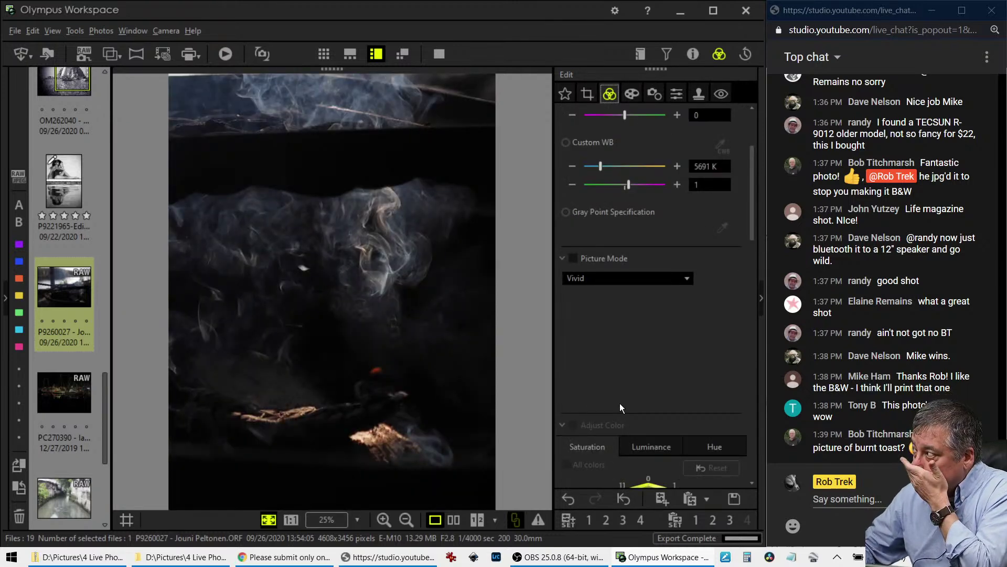
click(636, 286)
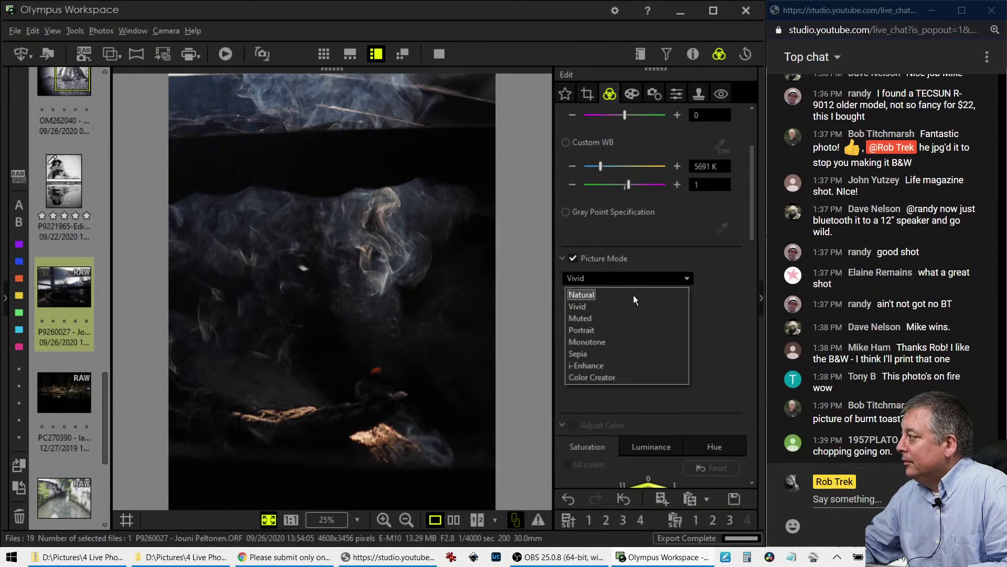
click(633, 295)
scroll(670, 391, down, 3)
scroll(672, 390, down, 1)
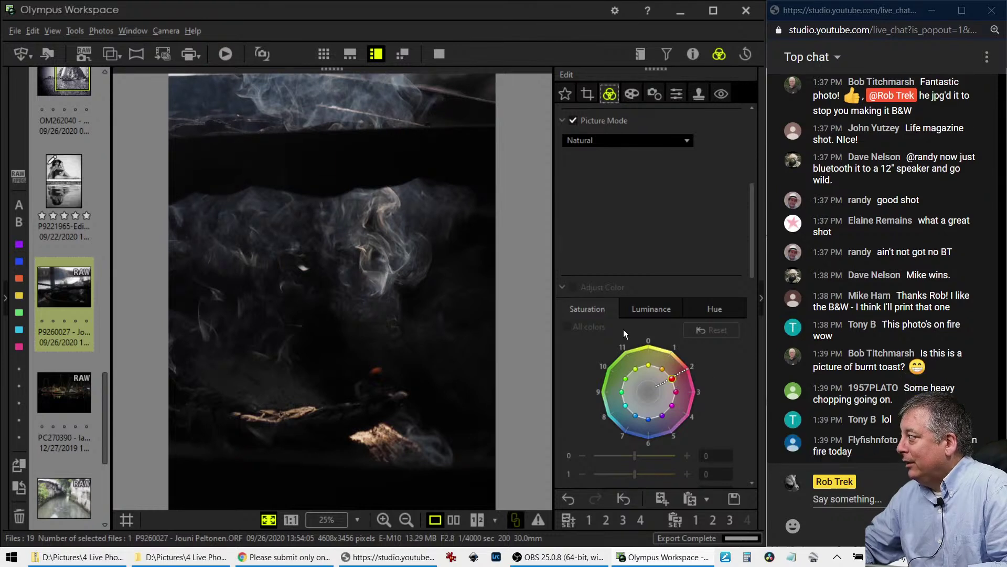
click(559, 287)
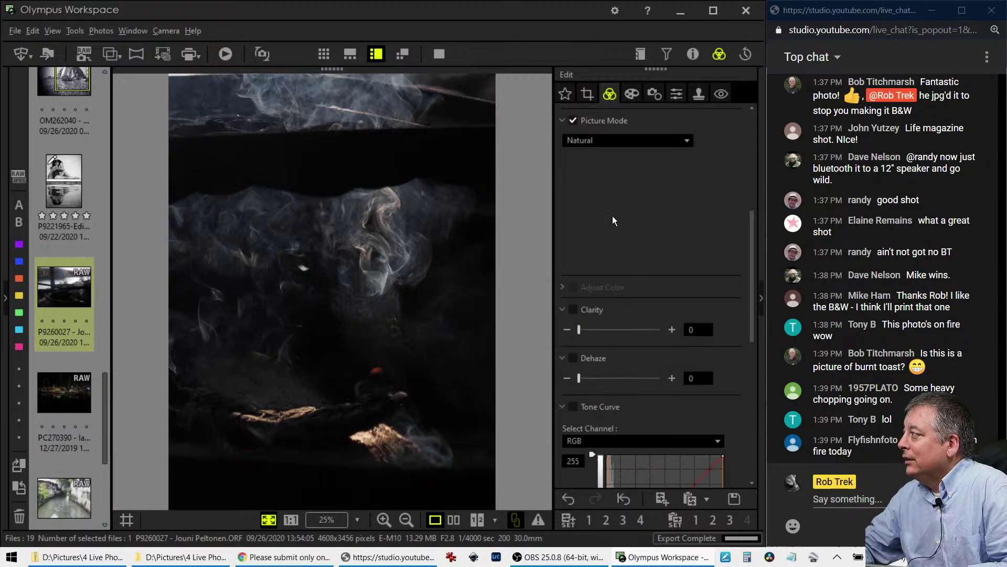
- Apply the Pop Art art filter to the cropped campfire photo
click(626, 98)
click(625, 135)
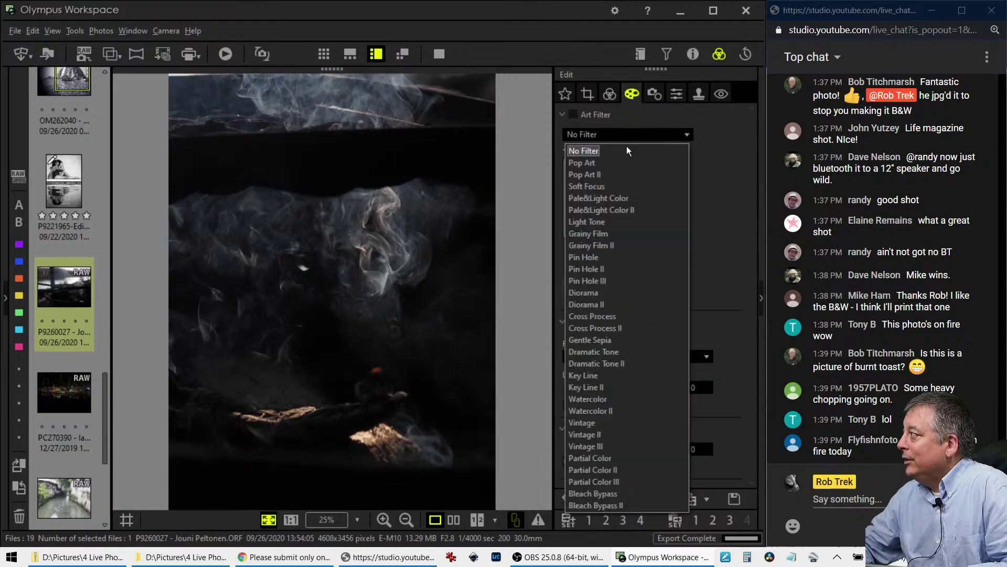
click(626, 161)
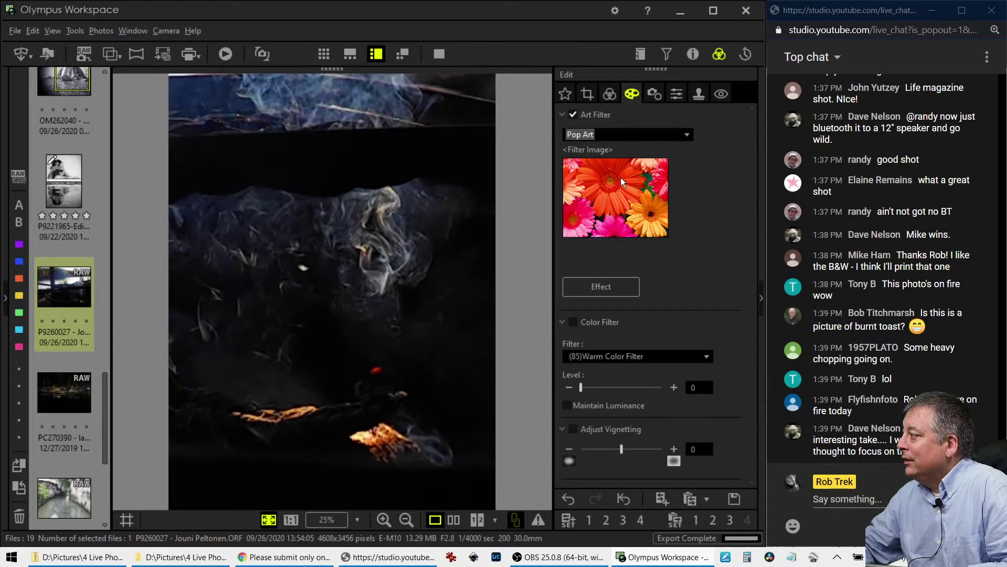
- Set the campfire photo's Dehaze to 59 and its Clarity to 25
click(612, 97)
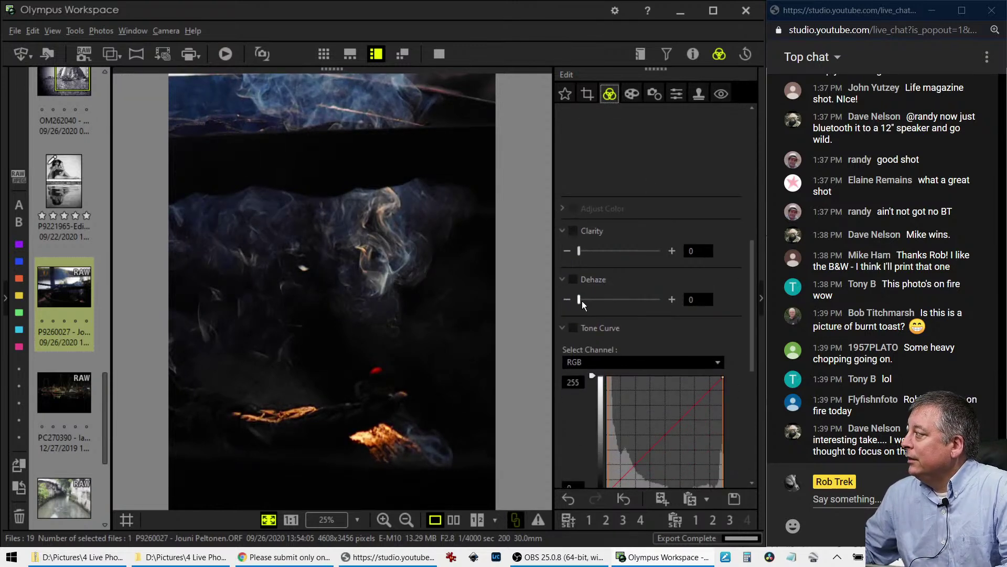
drag(581, 301, 630, 304)
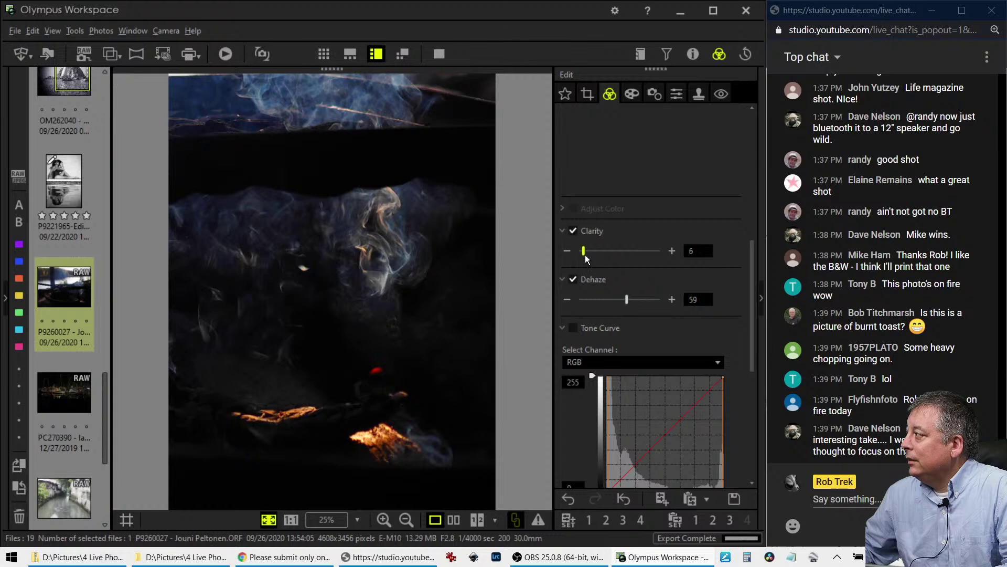
drag(580, 250, 600, 253)
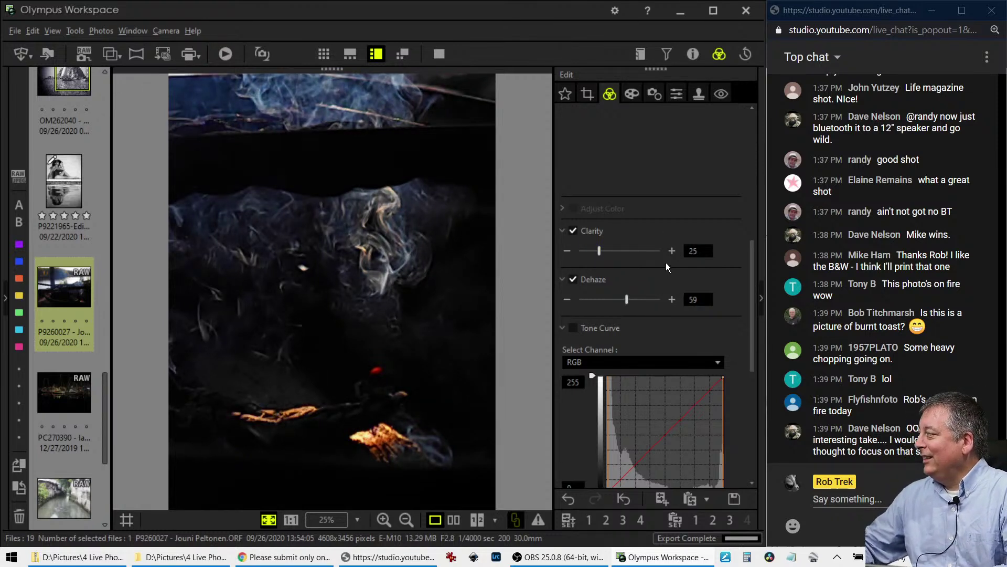
scroll(666, 262, down, 5)
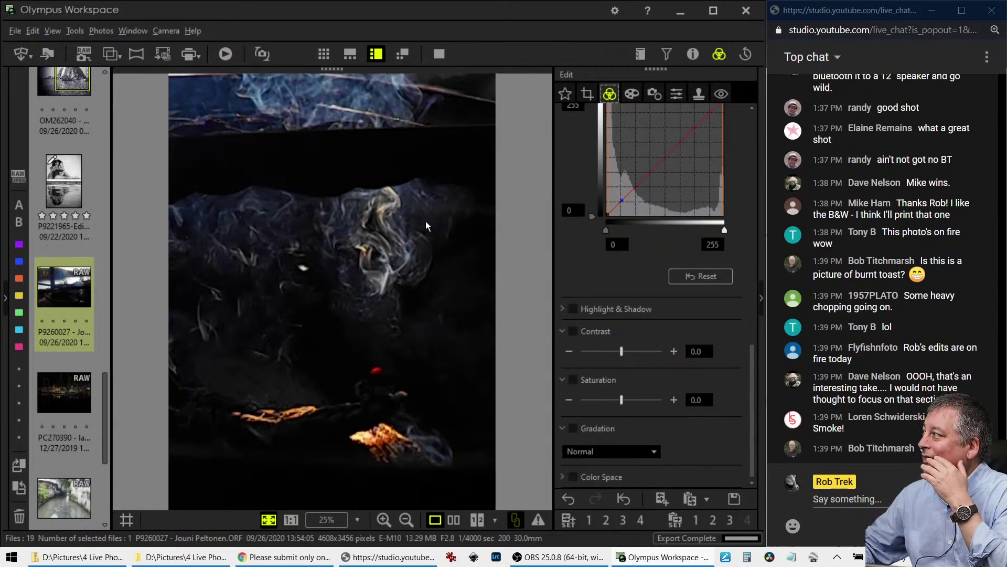
- Fine-tune the upper-left corner of the 3:4 crop to tighten it slightly, and check the smoke at 1:1
click(587, 93)
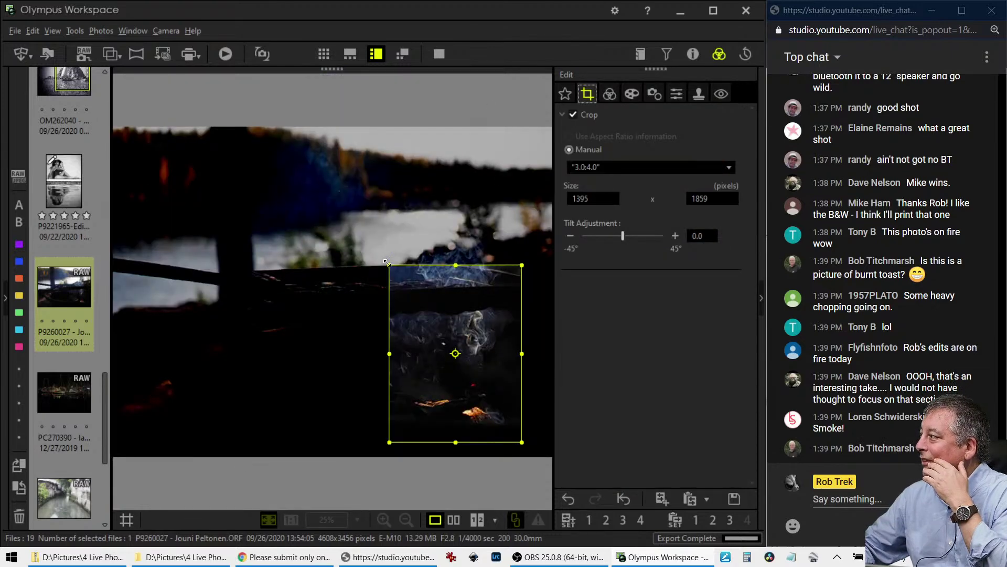
drag(389, 265, 388, 264)
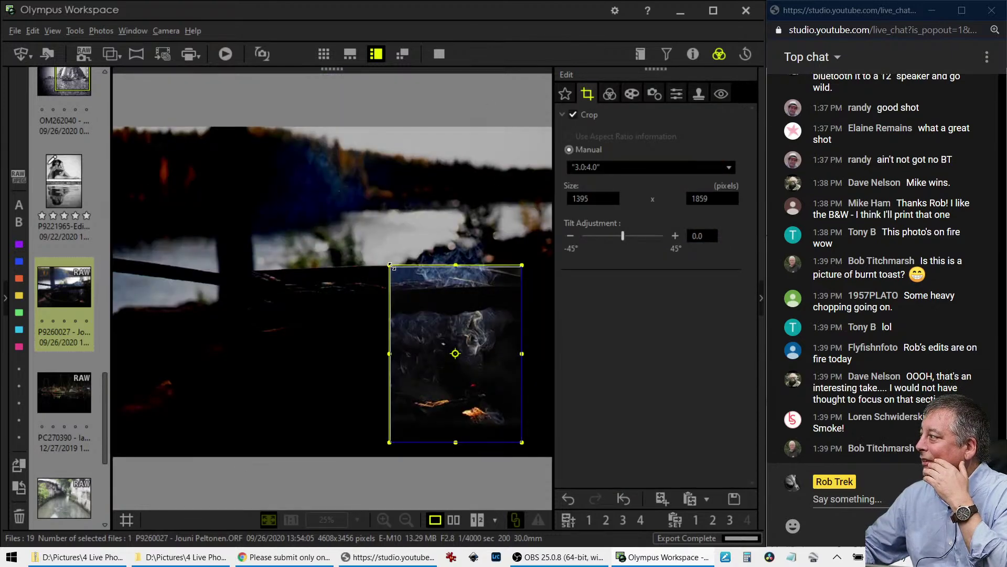
click(611, 94)
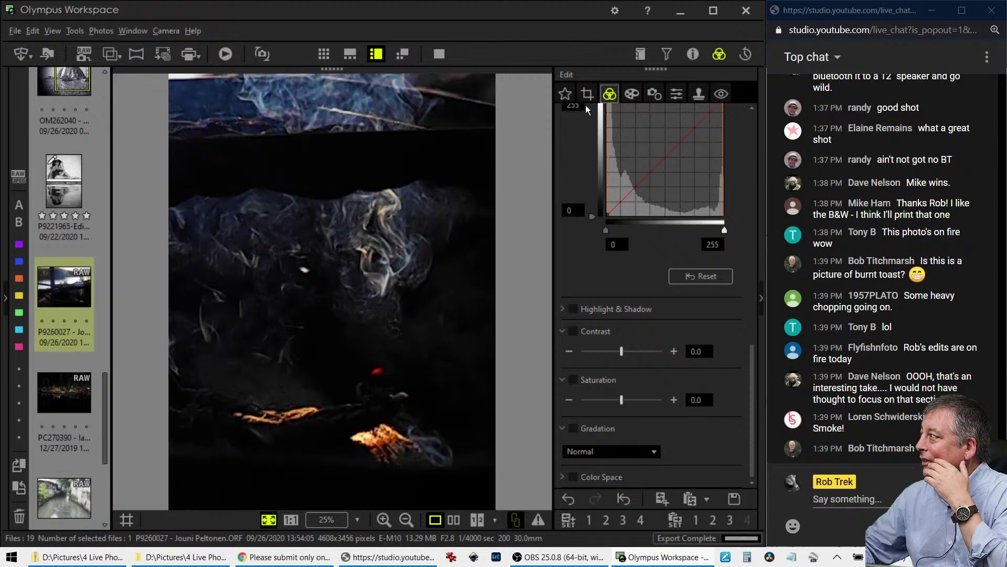
click(587, 94)
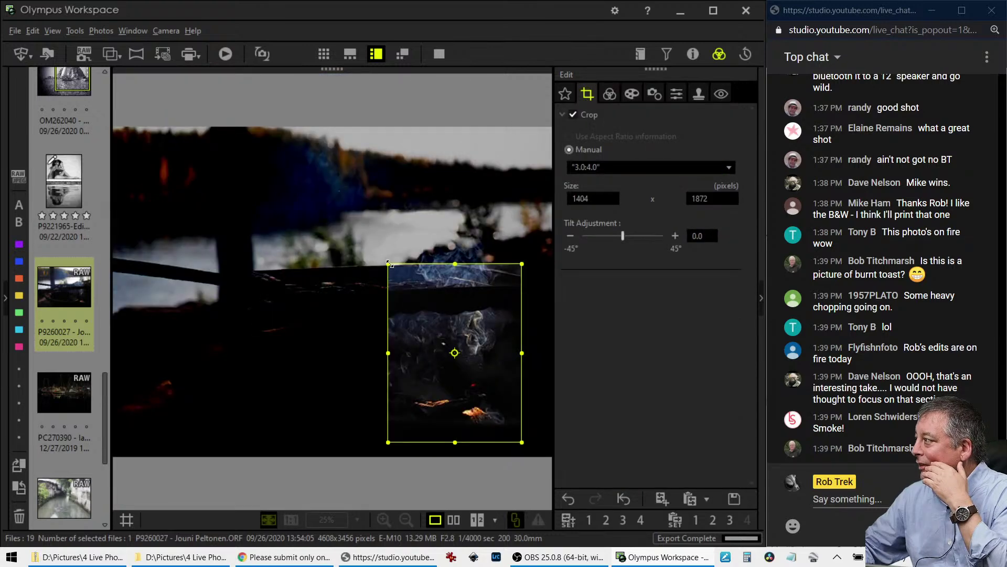
drag(388, 264, 392, 268)
click(609, 95)
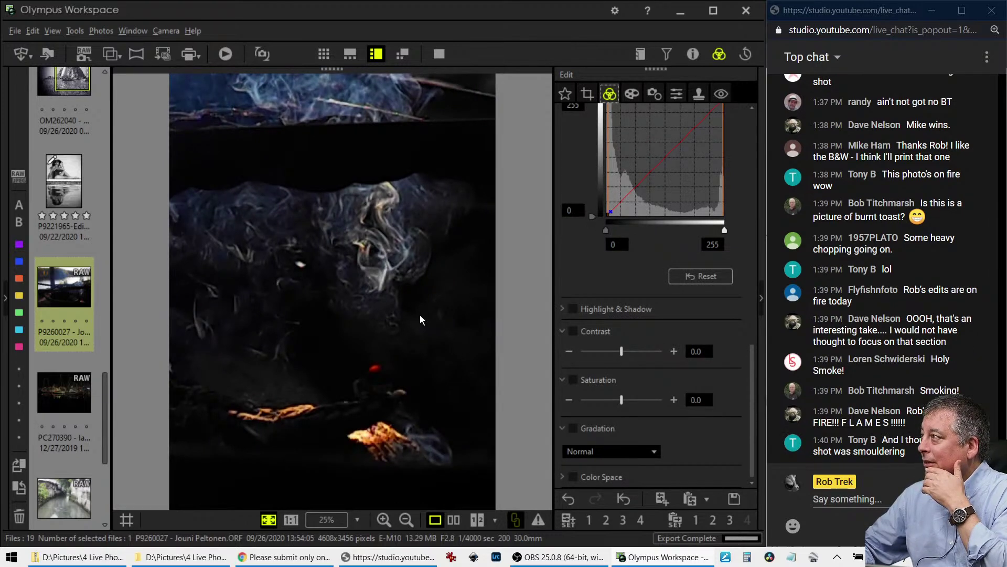
click(413, 277)
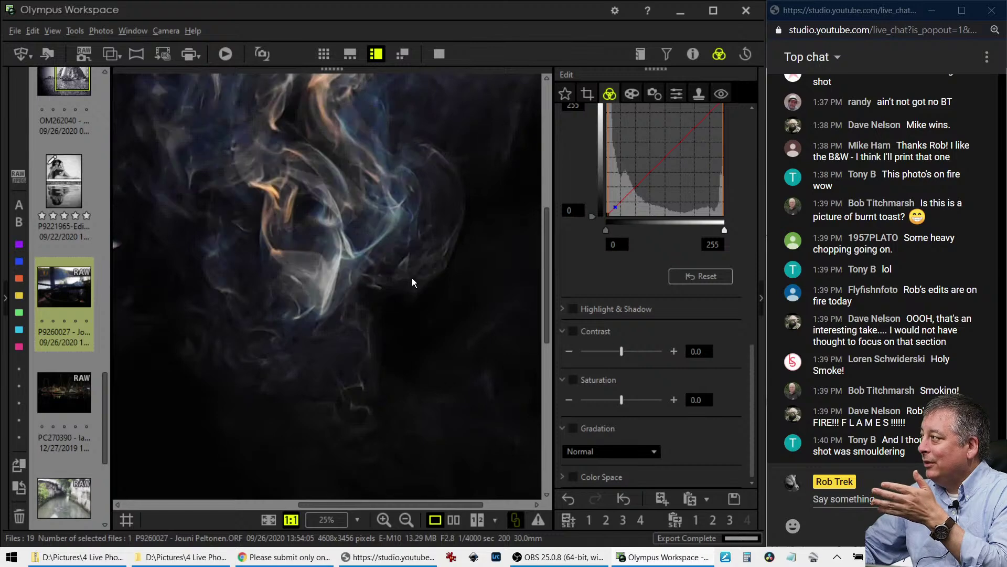
click(411, 278)
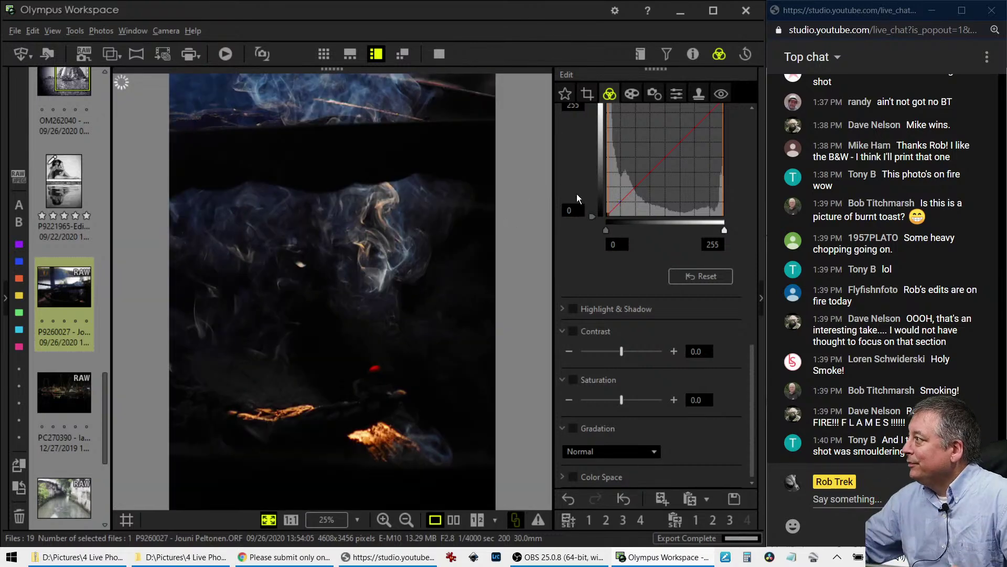
- Set the photo's Sharpness to 2.0 and its Noise Filter to OFF
click(675, 94)
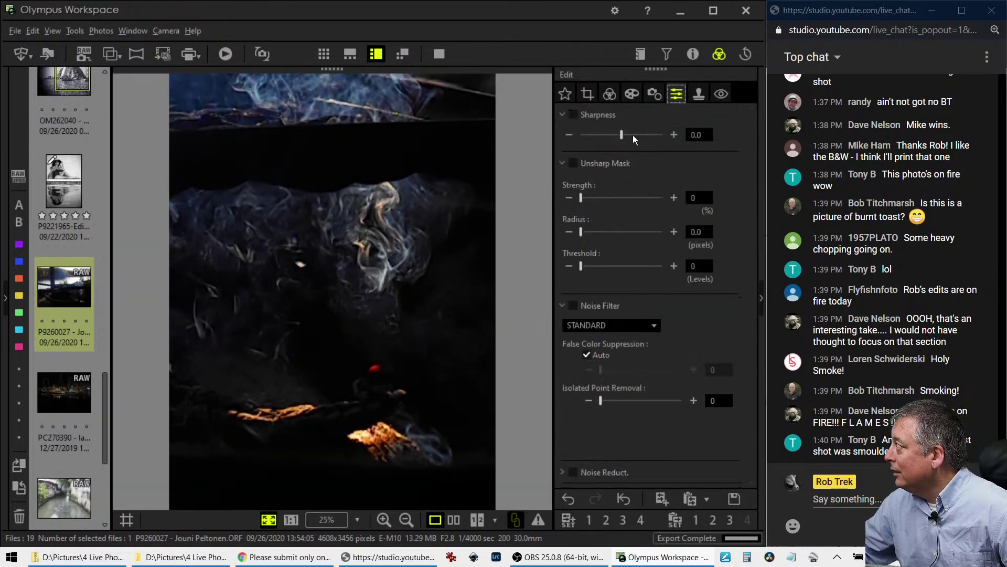
click(611, 325)
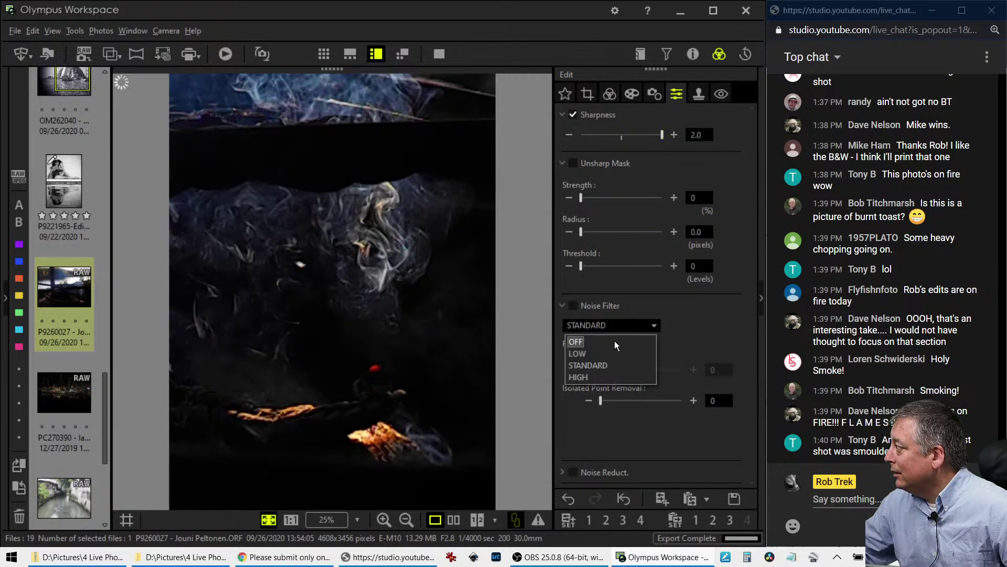
click(615, 341)
- Raise the photo's Saturation to 0.8 and darken the shadows slightly with a low point on the RGB tone curve
click(610, 95)
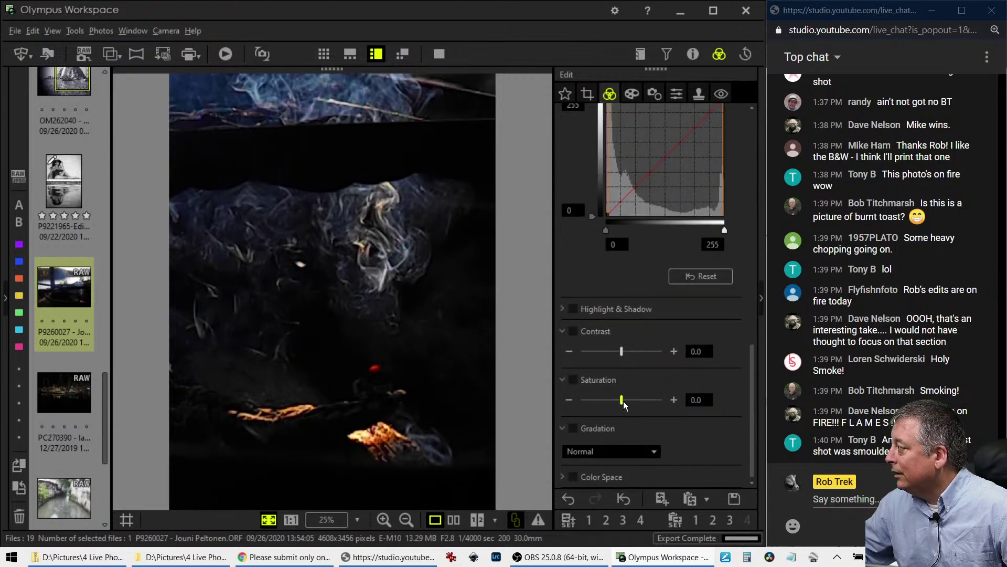
drag(625, 400, 637, 401)
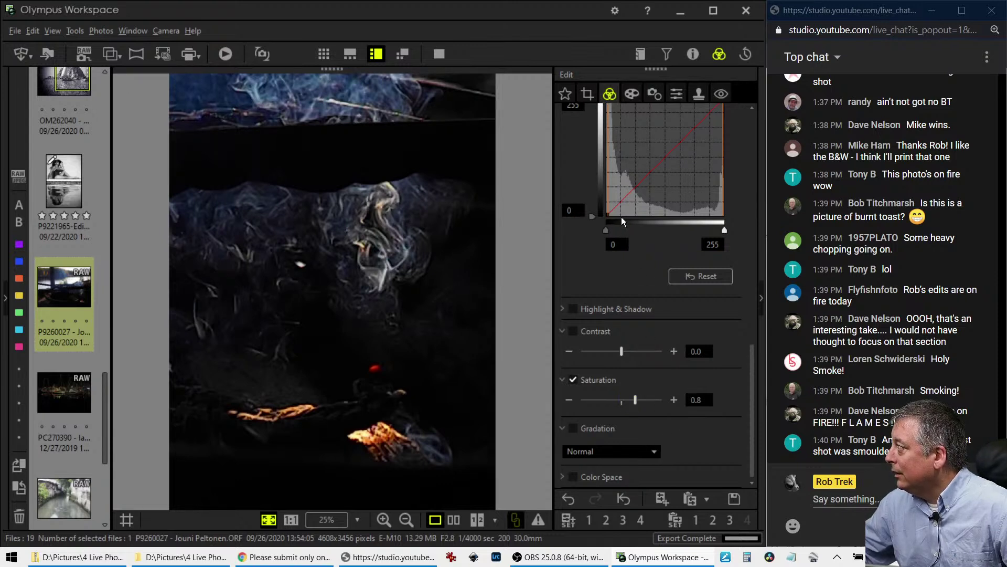
drag(614, 208, 614, 210)
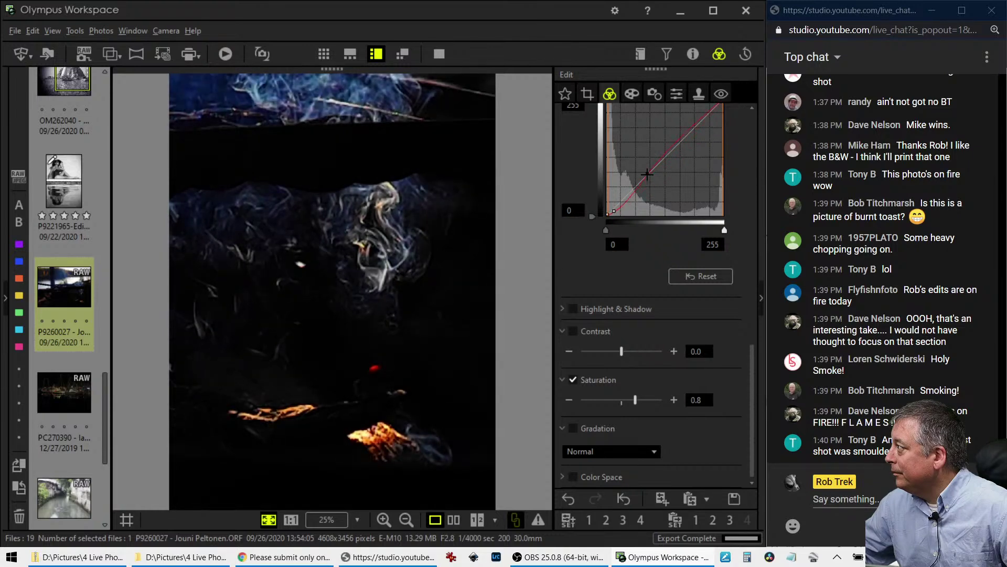
- Brighten the lower midtones of the campfire photo by raising a second point on the RGB tone curve
drag(647, 174, 626, 193)
click(613, 212)
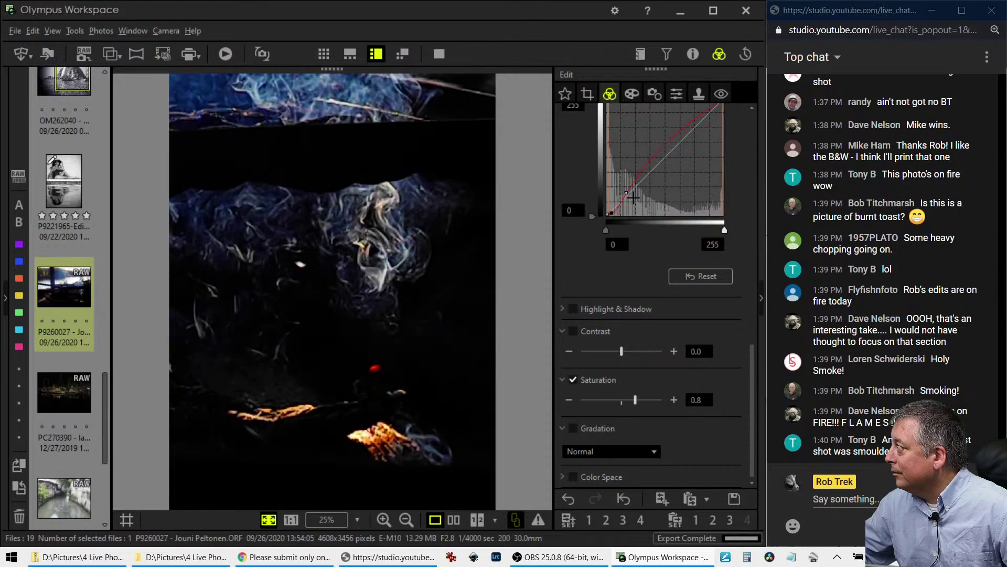
drag(627, 193, 633, 184)
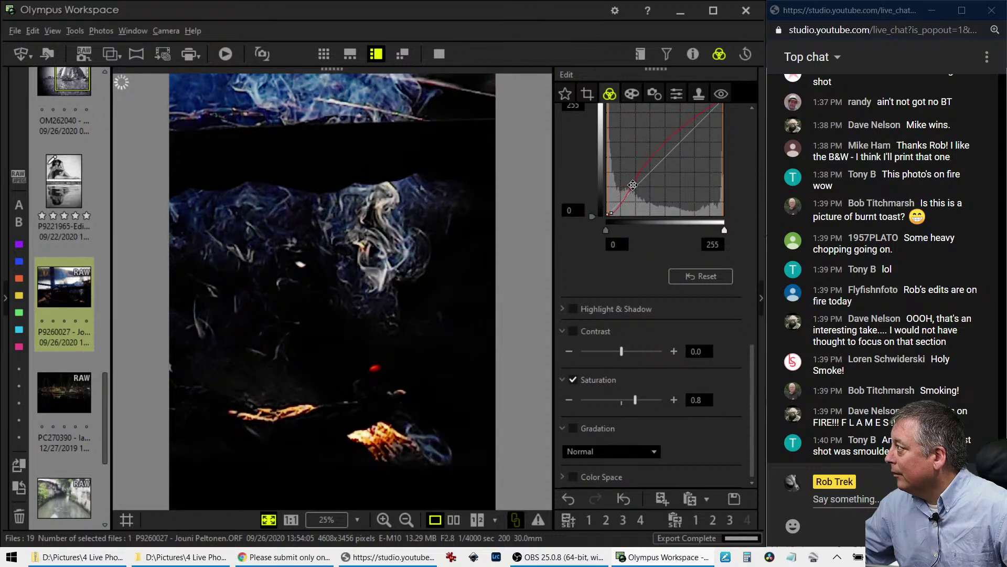
- Set the photo's custom white balance to 6000 K and rotate the cropped image slightly with a negative tilt adjustment
scroll(640, 339, up, 3)
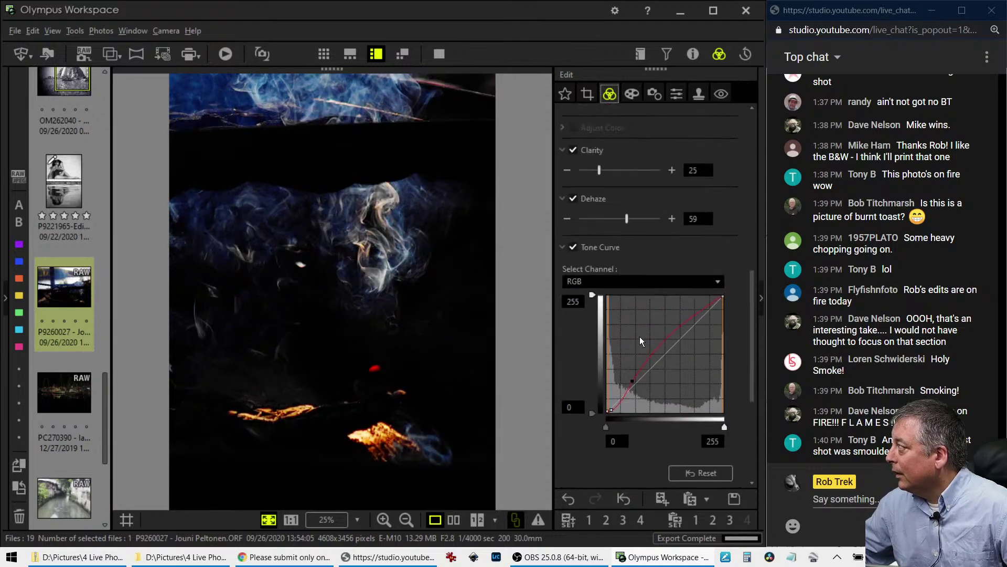
scroll(641, 336, up, 5)
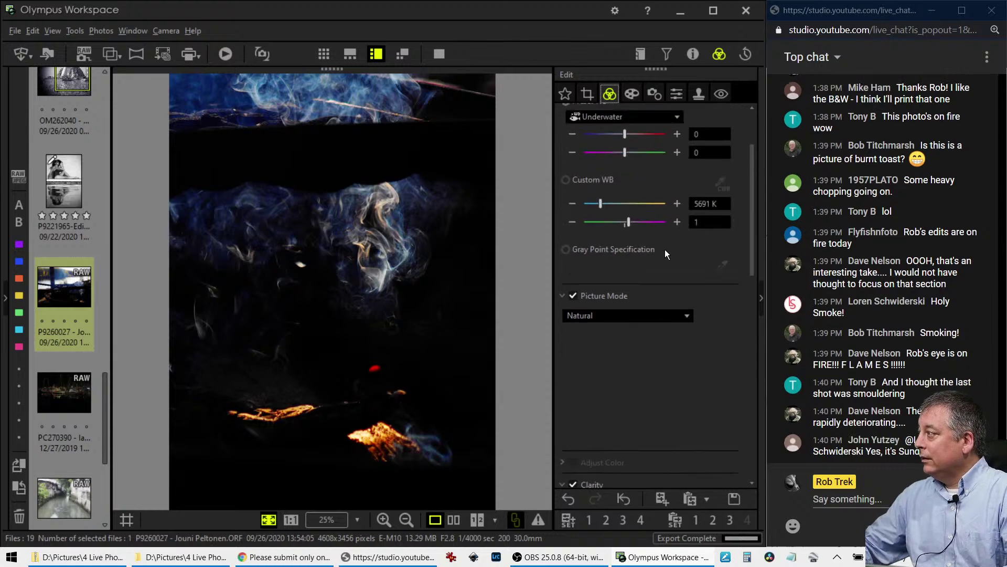
scroll(661, 254, up, 3)
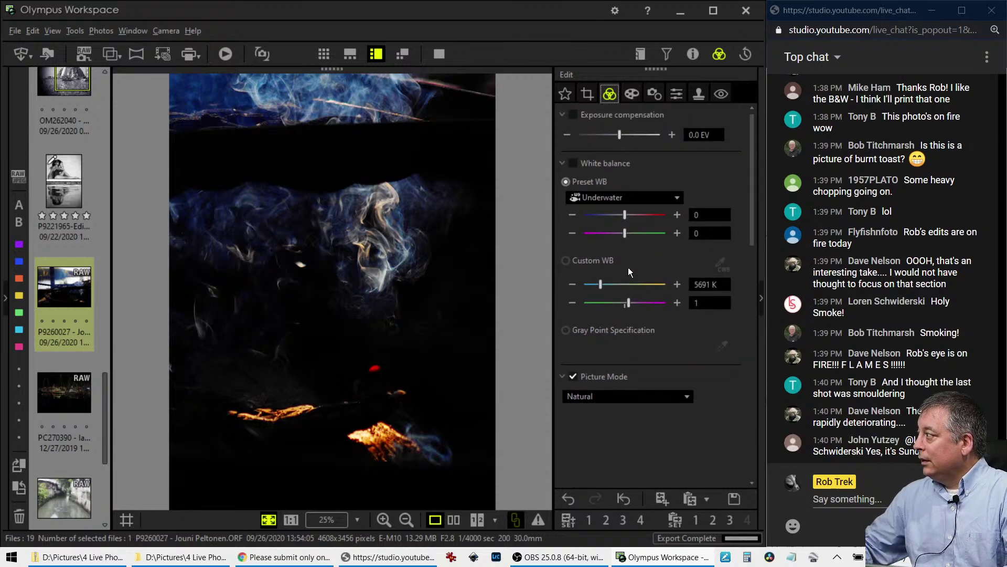
double_click(703, 284)
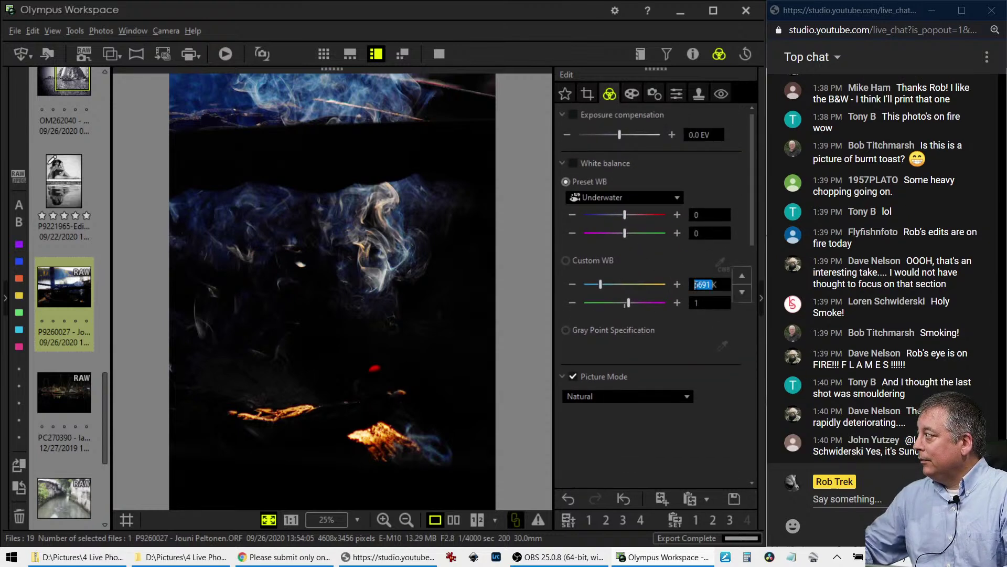
text(600K)
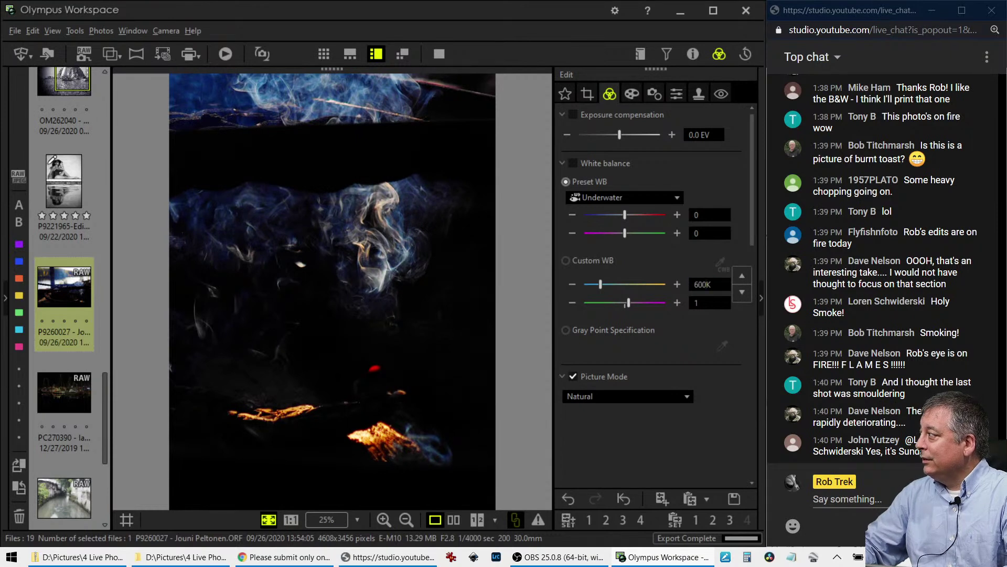
text(0)
key(Return)
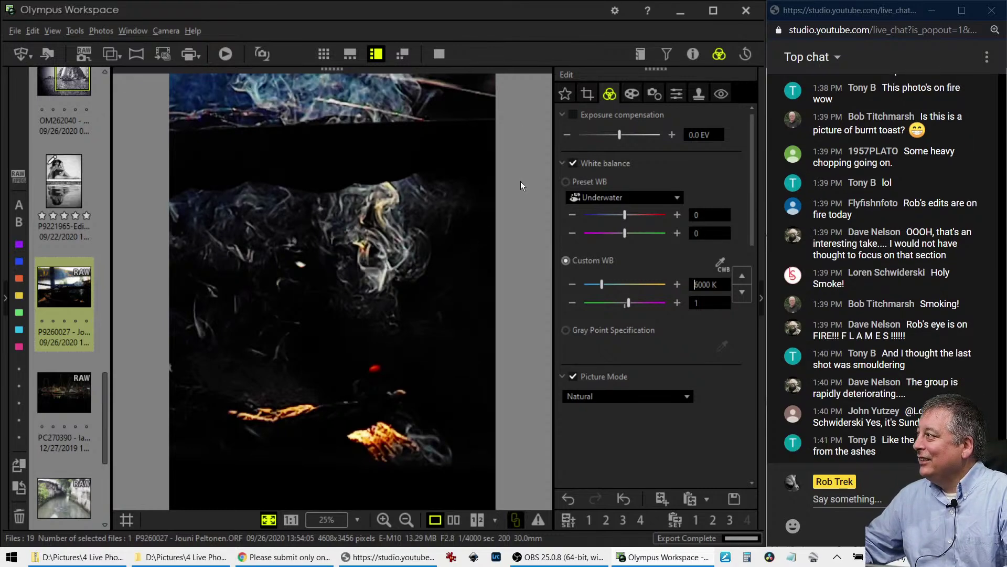
click(585, 93)
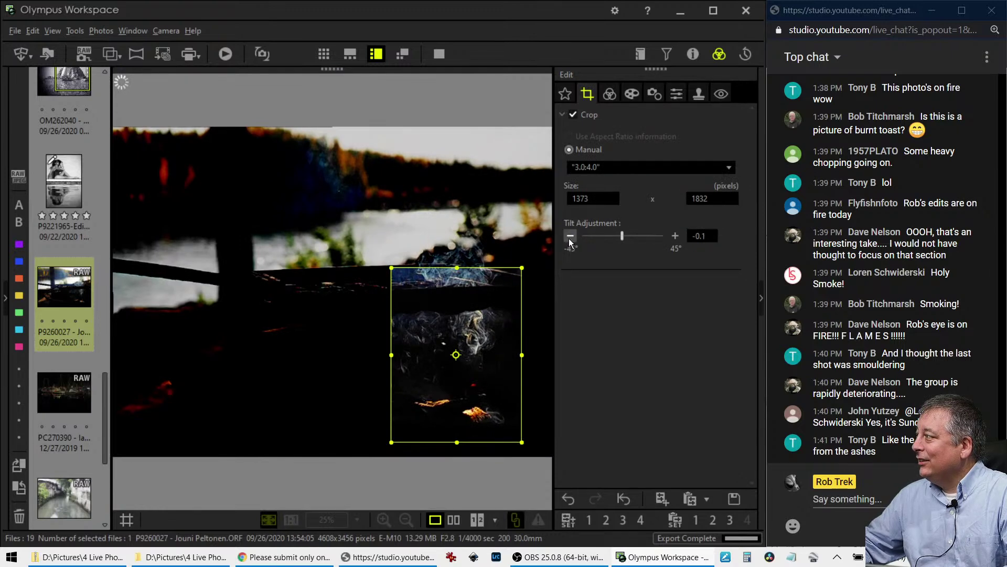
click(607, 102)
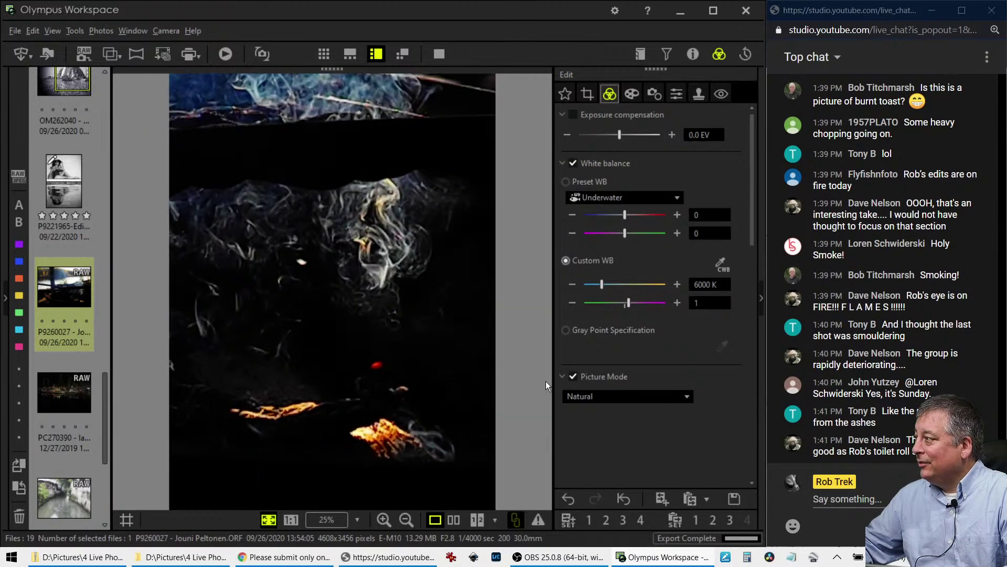
- Compare the original and edited campfire photo side by side at full screen, and return to the single-image view
click(454, 519)
click(438, 54)
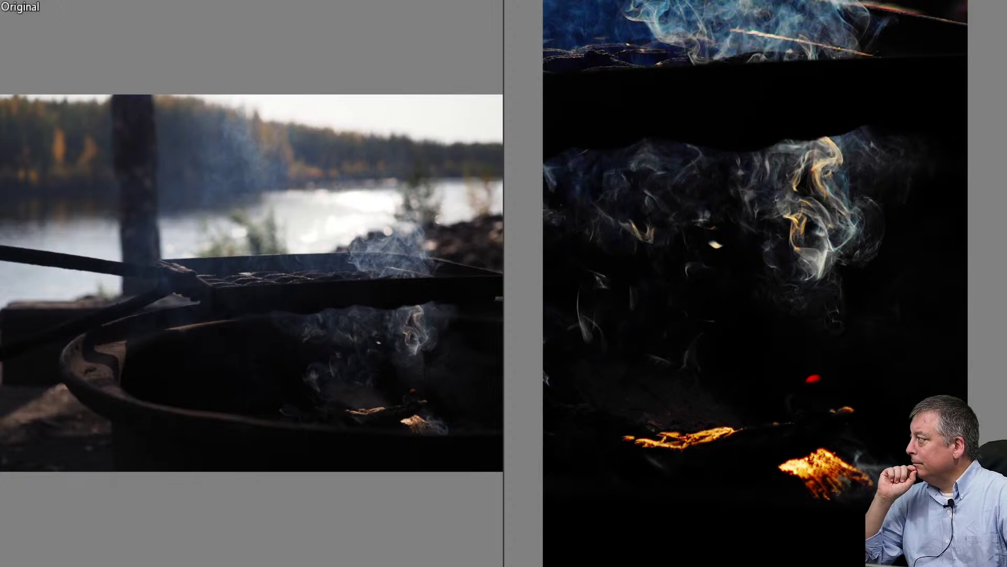
key(Escape)
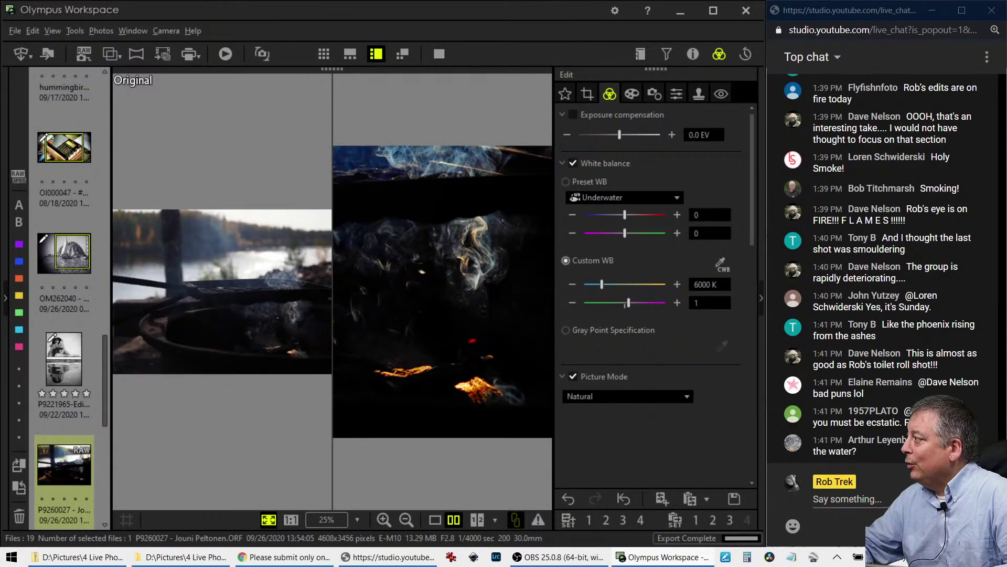
click(434, 520)
- Try the Dramatic Tone art filter on the campfire photo in place of Pop Art
click(632, 95)
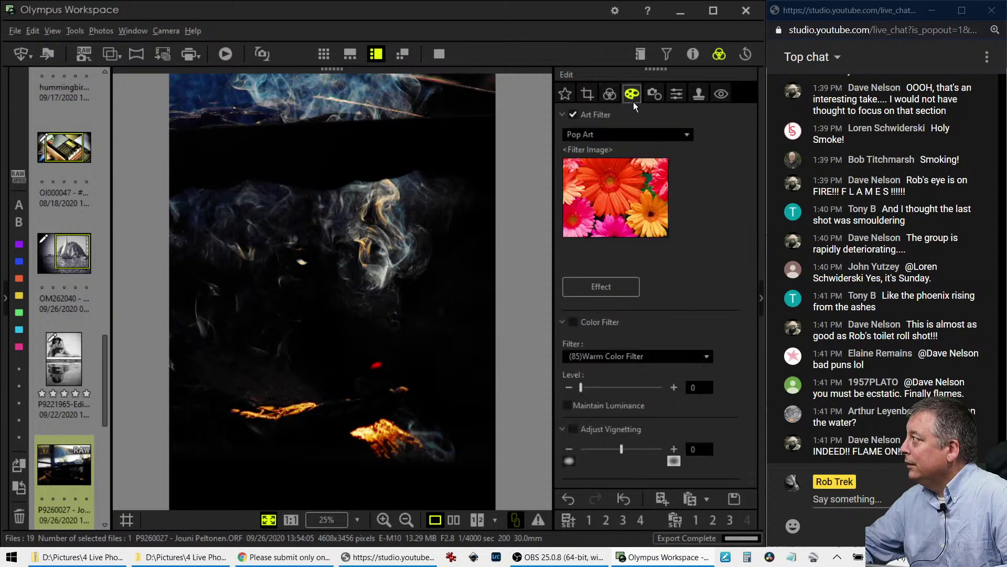
click(632, 136)
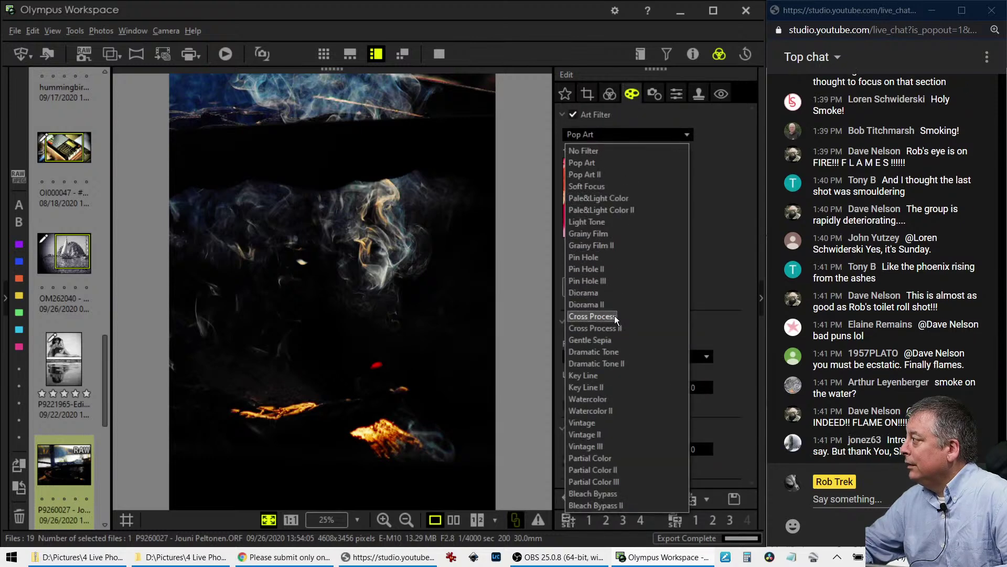
click(613, 352)
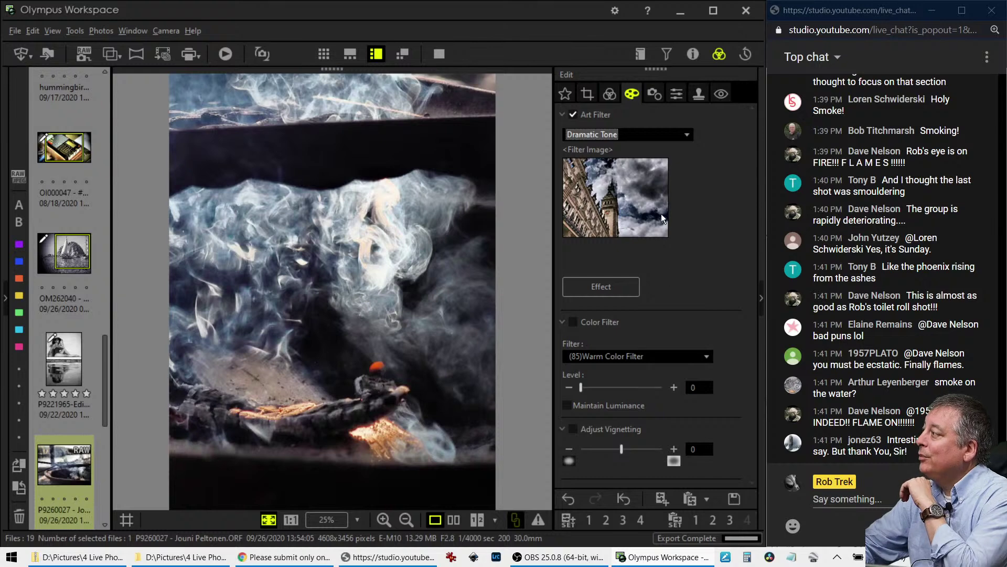
- Try a reset RGB tone curve with the shadows pulled down, and undo back to the Pop Art version with its earlier curve
click(587, 94)
click(610, 93)
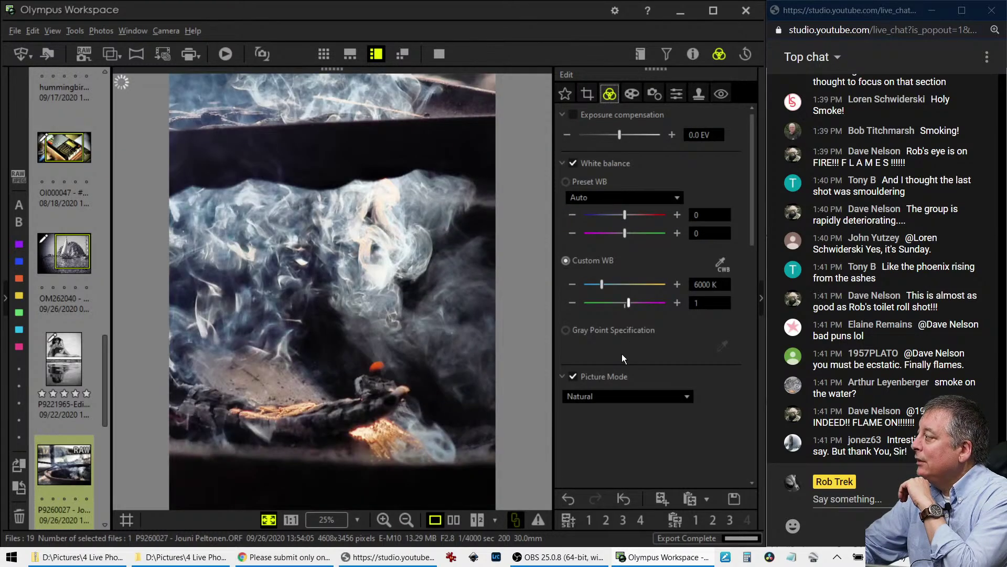
scroll(619, 336, down, 10)
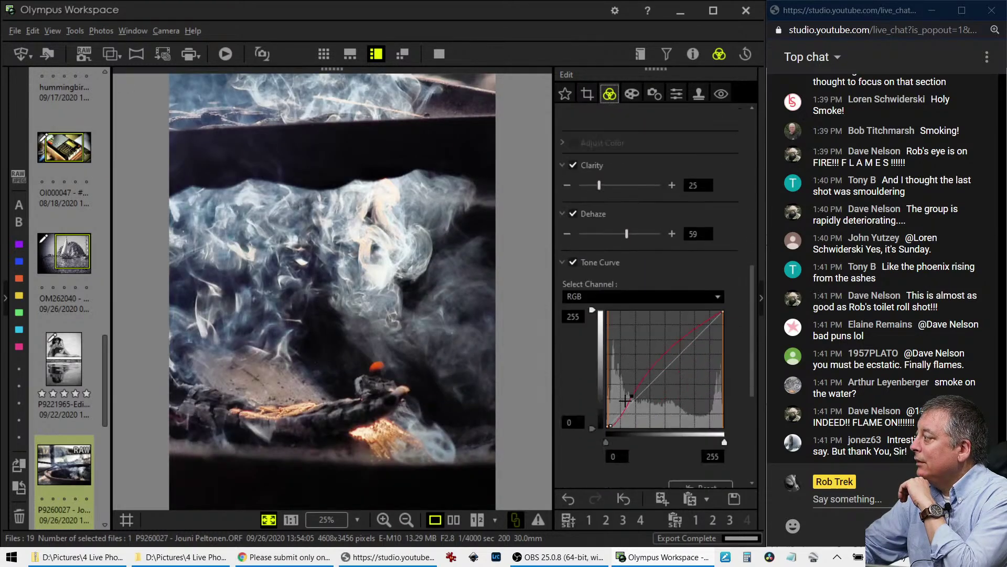
click(701, 416)
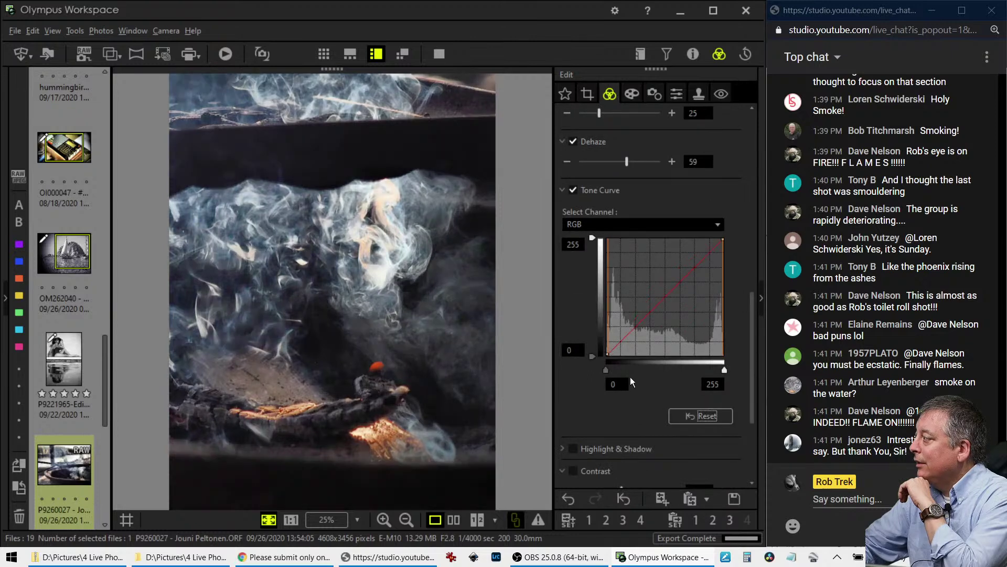
drag(611, 348, 624, 351)
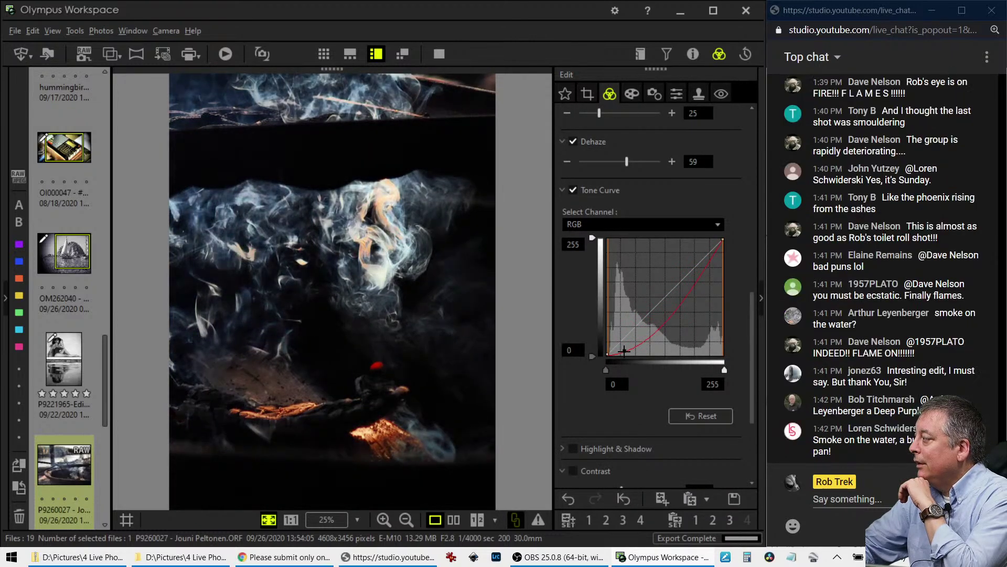
click(567, 499)
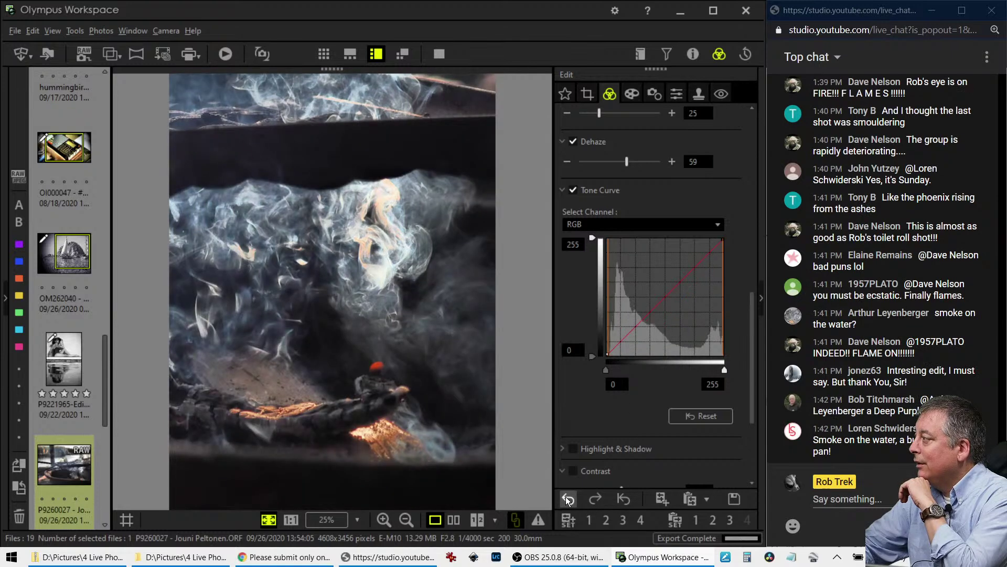
click(567, 499)
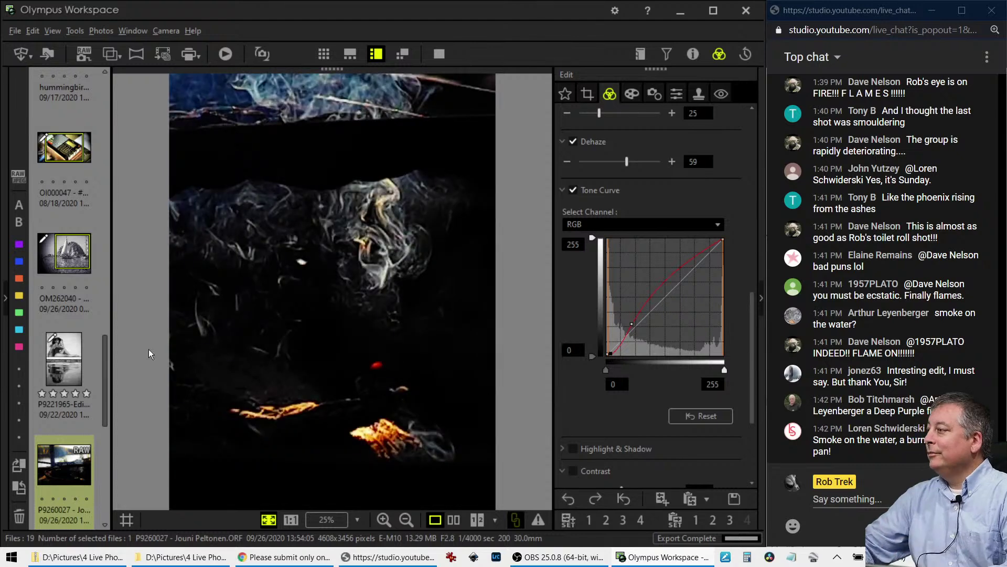
- Review the restored Pop Art edit of the campfire next to the original at full screen
click(446, 521)
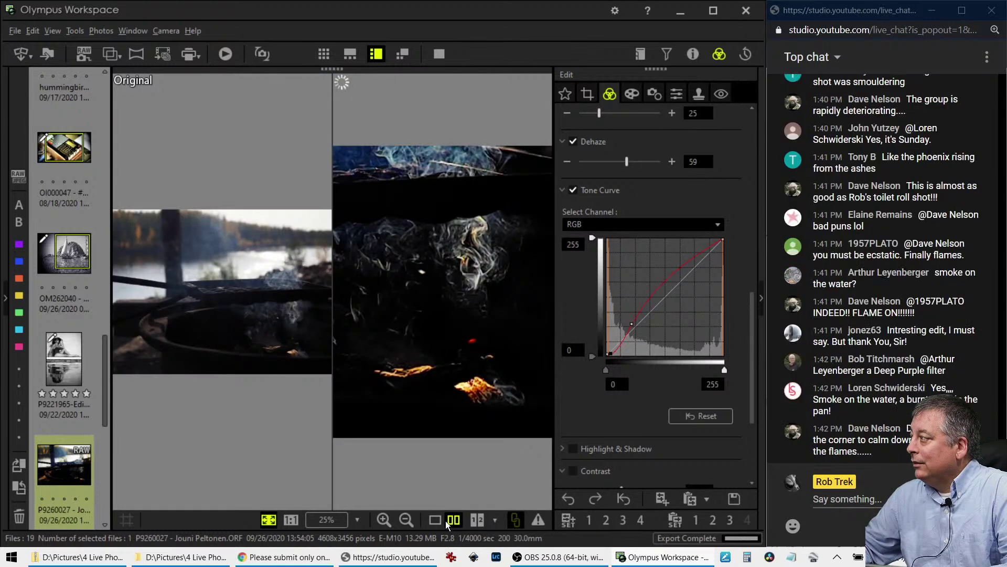
click(441, 55)
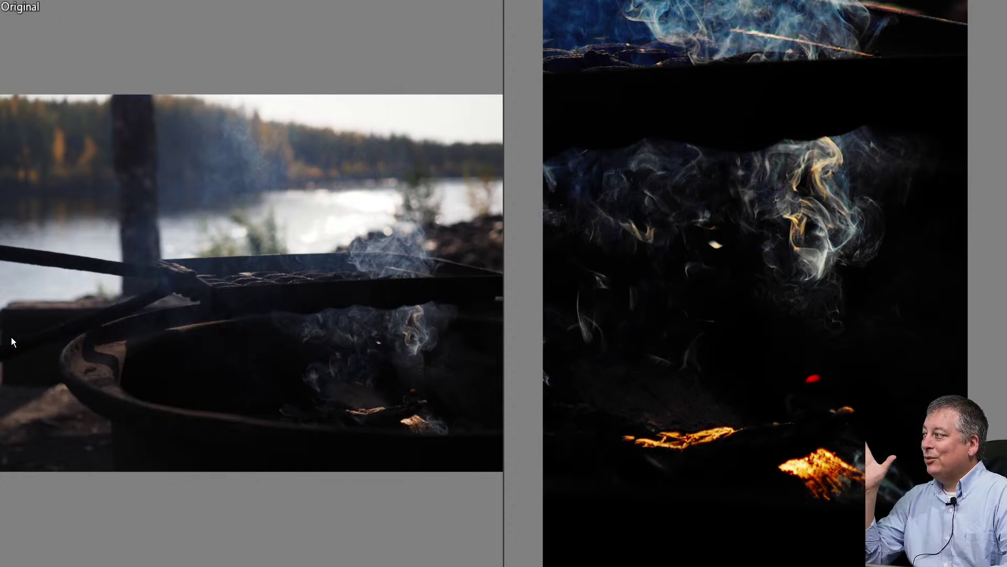
key(Escape)
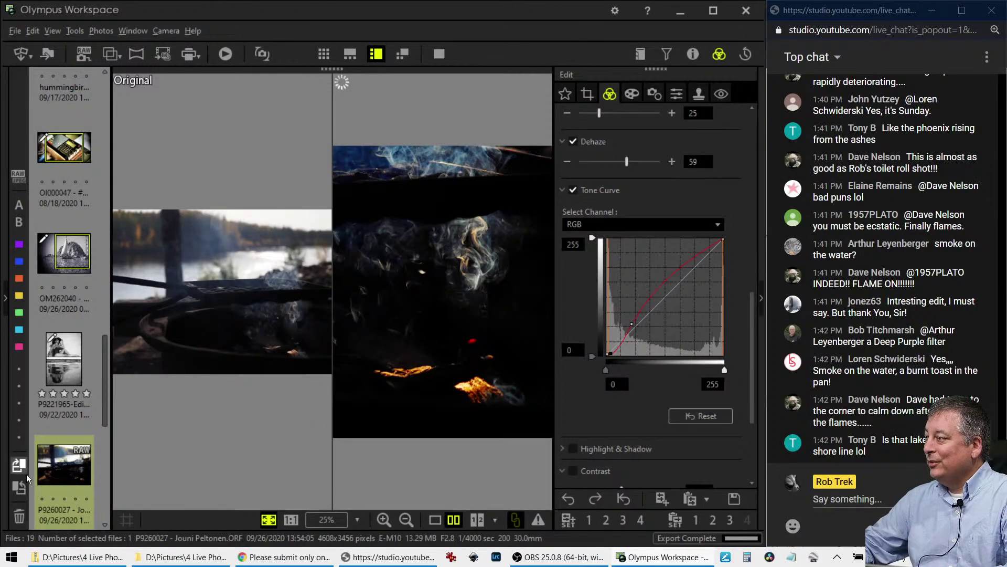
- Open the PC270390 raw photo of the lit harbor boats in single-image view and inspect it at full screen
scroll(54, 482, down, 1)
scroll(55, 483, down, 1)
click(70, 436)
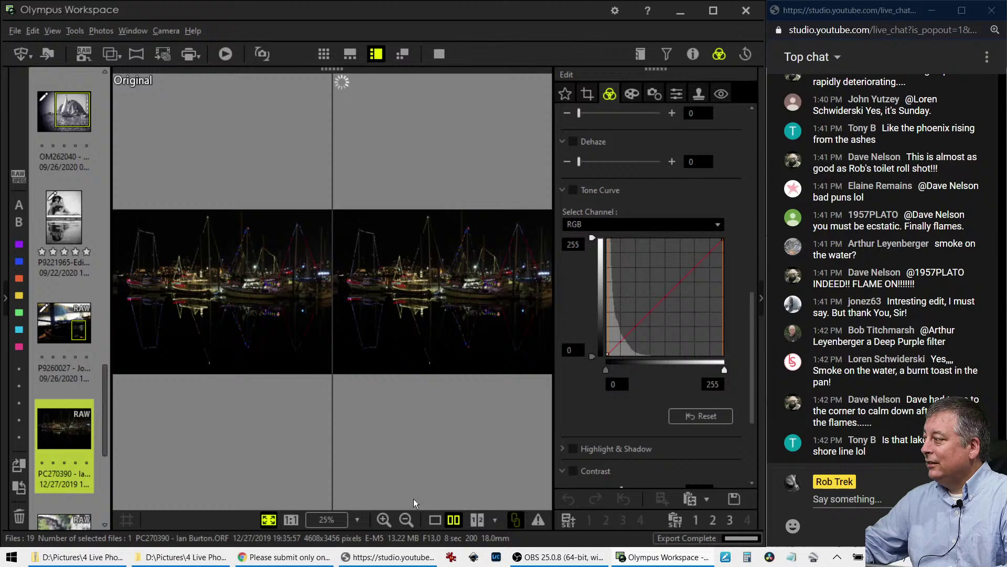
click(434, 519)
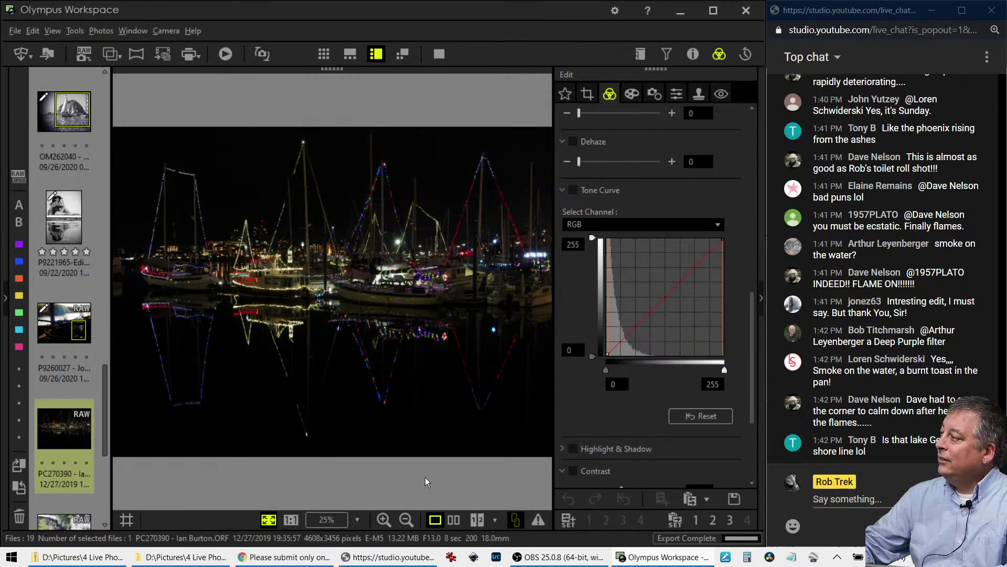
click(446, 58)
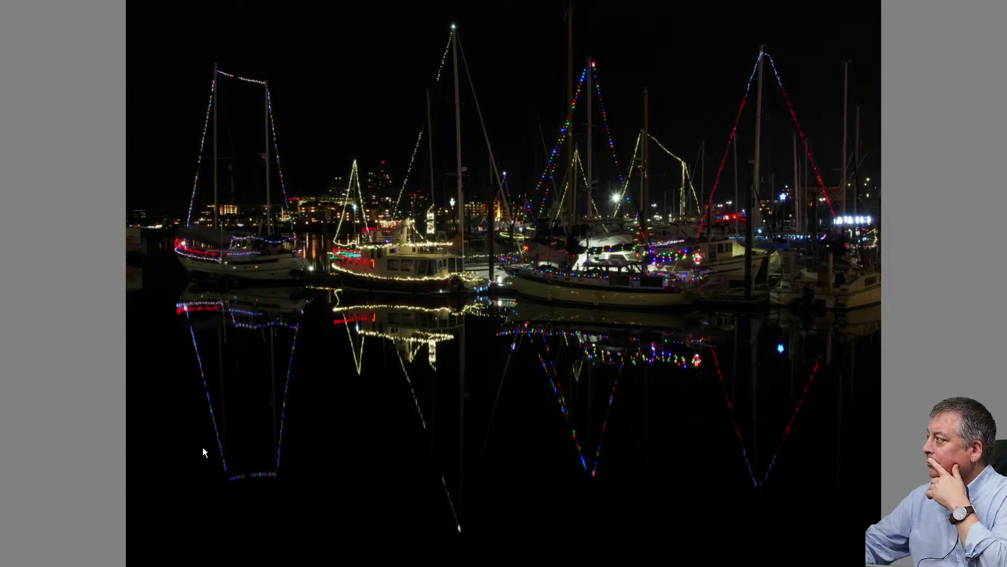
key(Escape)
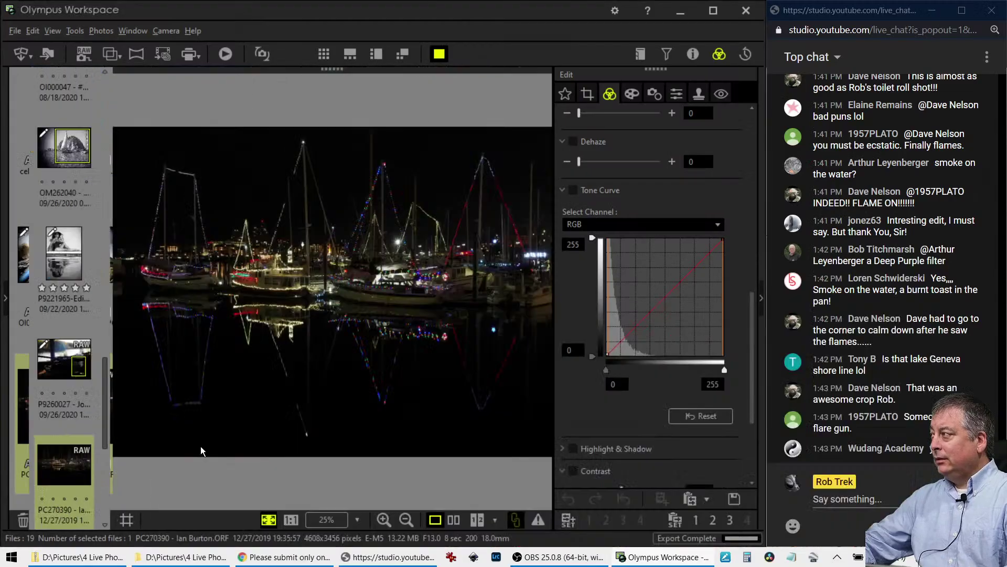
- Try the Dramatic Tone art filter on the harbor boats photo
click(631, 93)
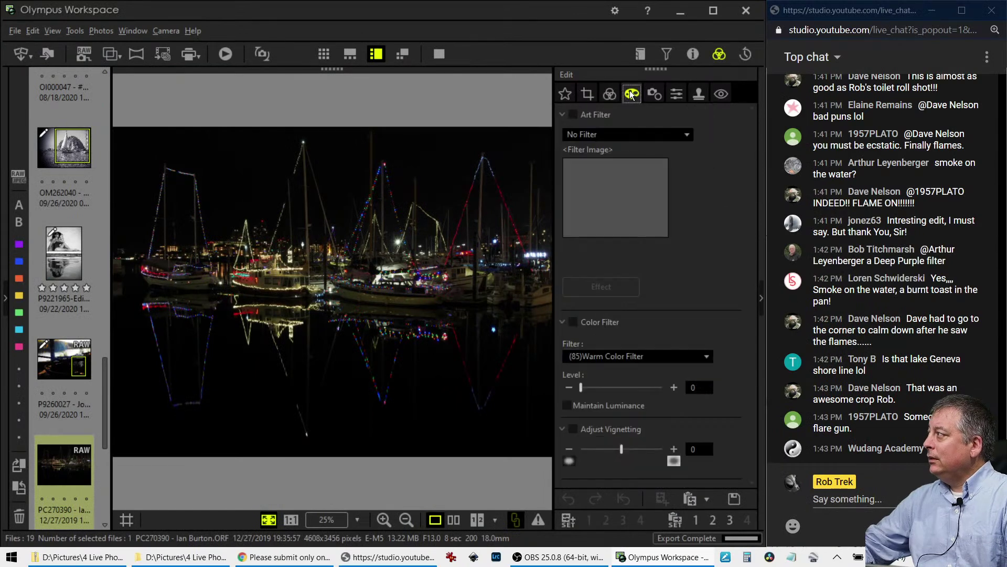
click(631, 135)
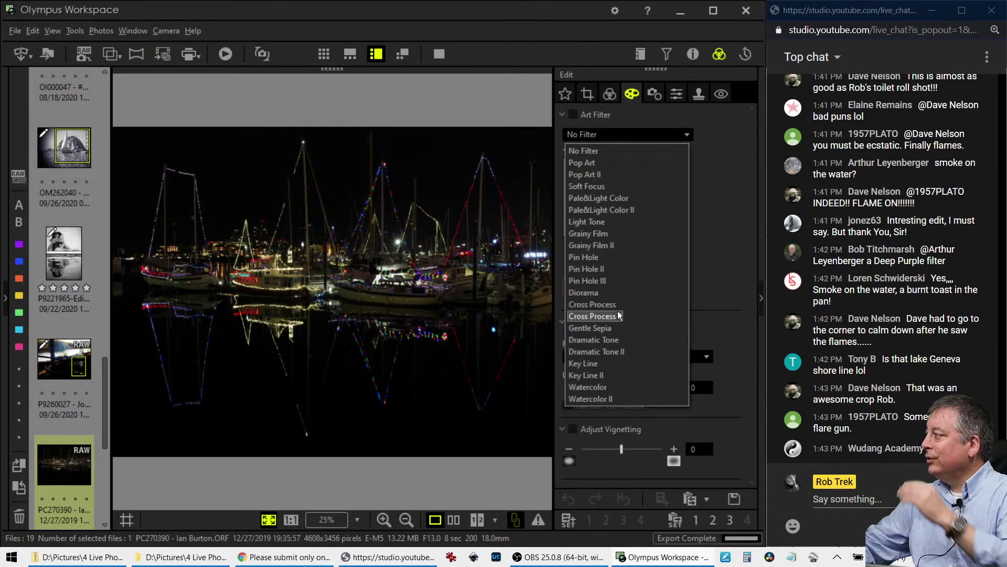
click(615, 339)
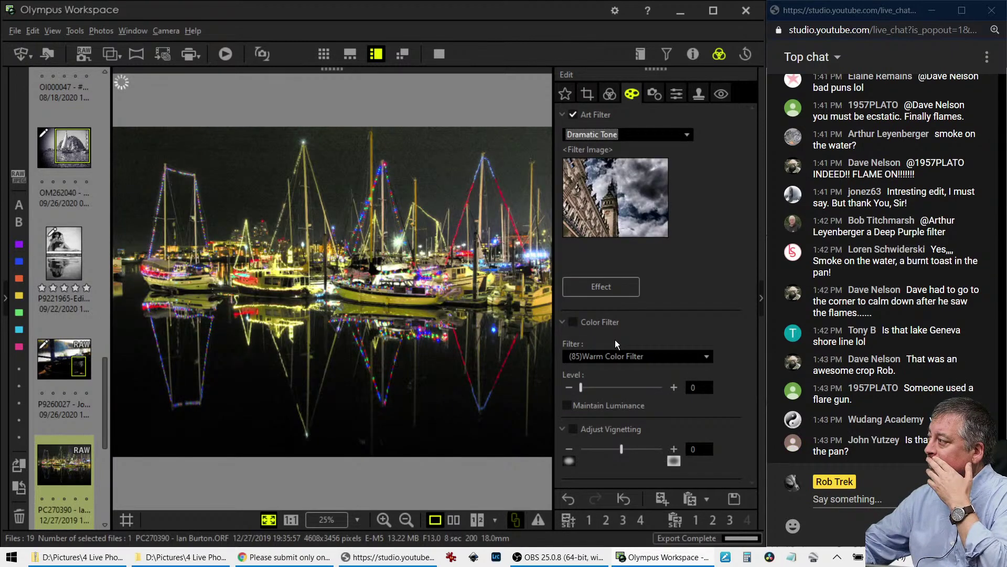
- Change the harbor photo's art filter to Pale&Light Color II and check its effect on the tone curve histogram
click(615, 139)
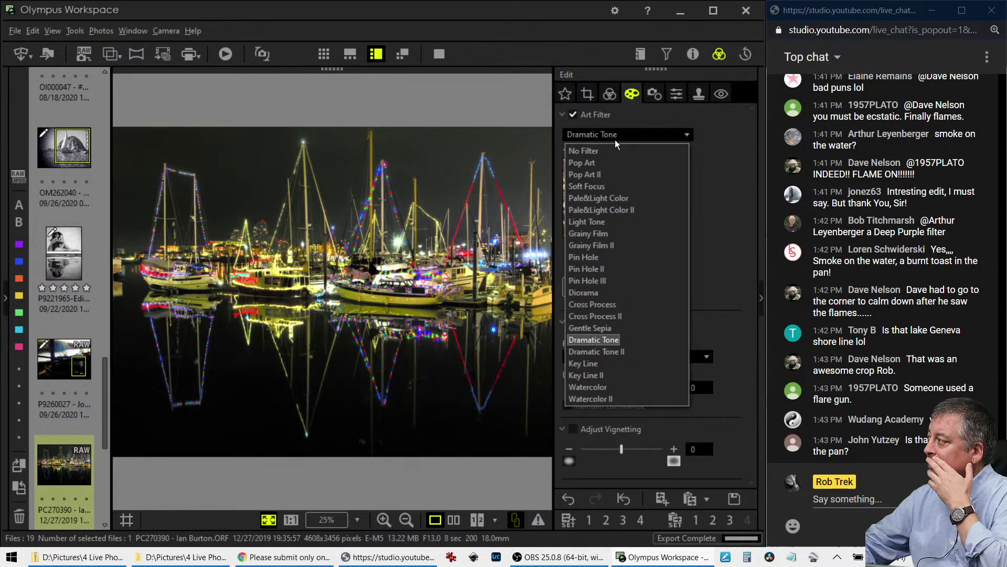
click(597, 207)
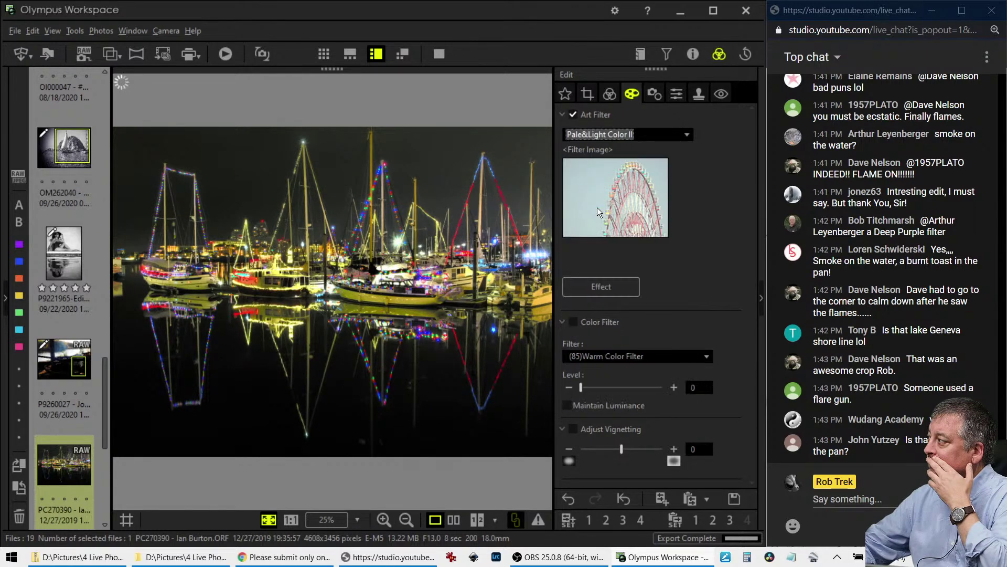
click(614, 97)
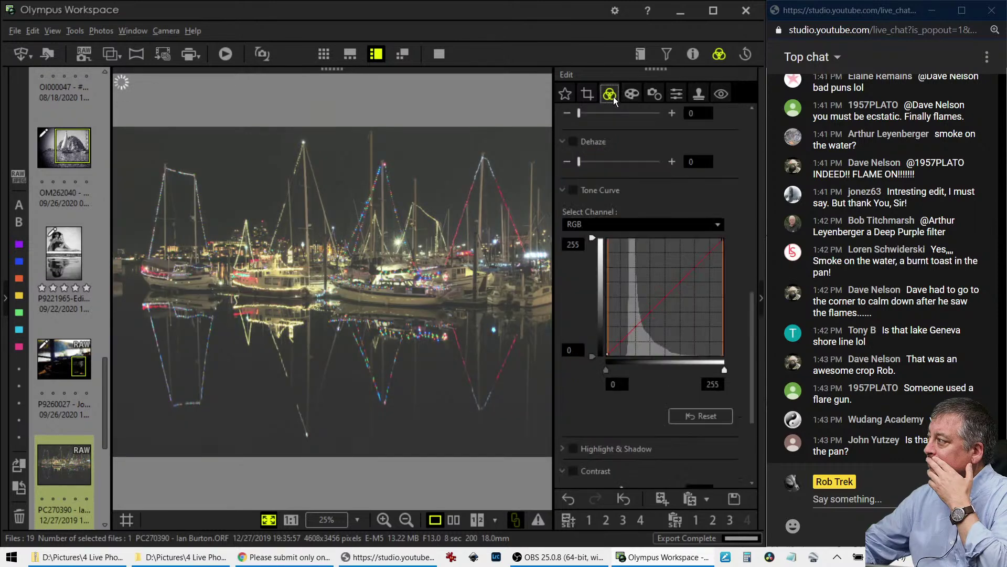
click(632, 94)
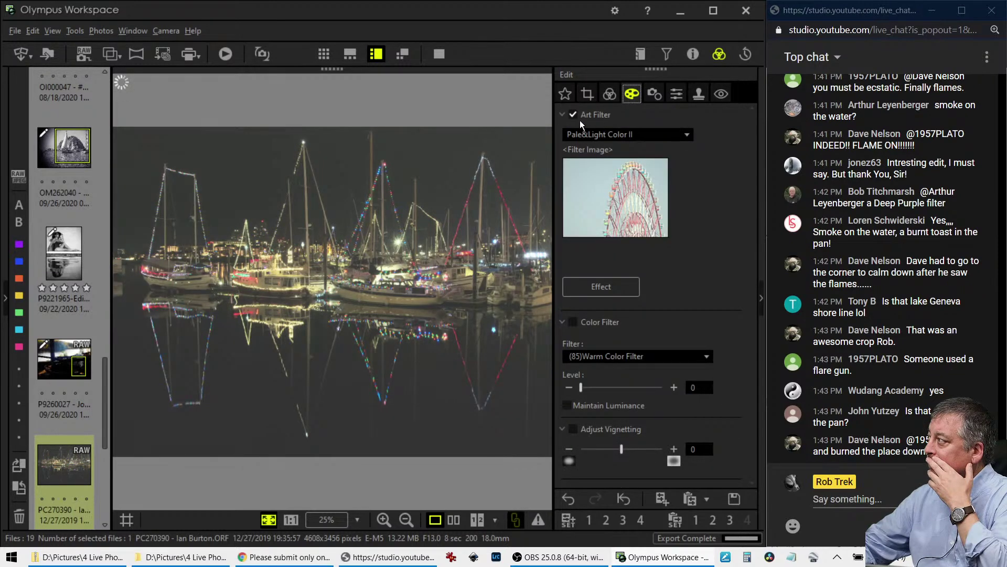
- Turn off the art filter on the harbor boats photo and set its gradation to AUTO
click(609, 98)
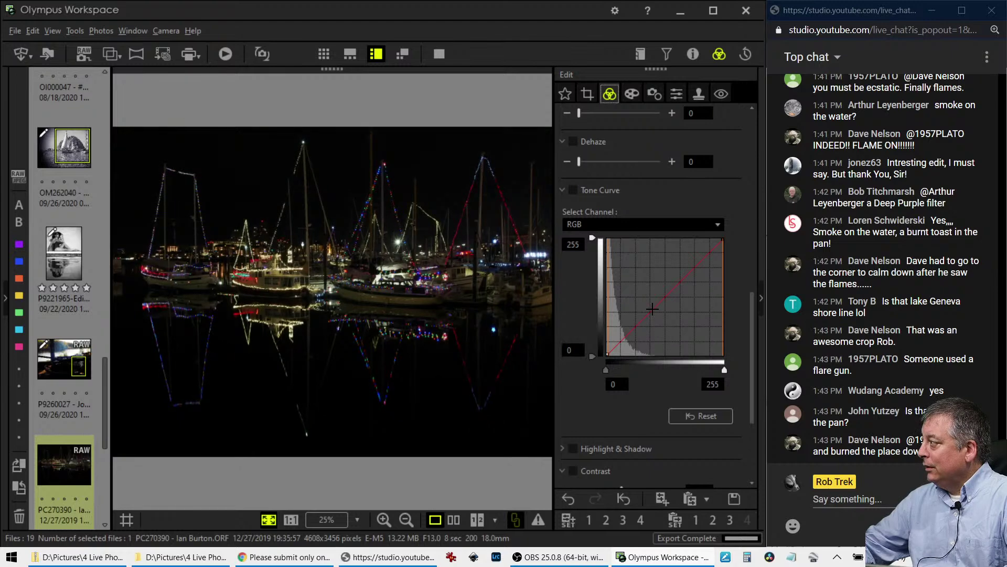
scroll(637, 451, down, 3)
click(632, 458)
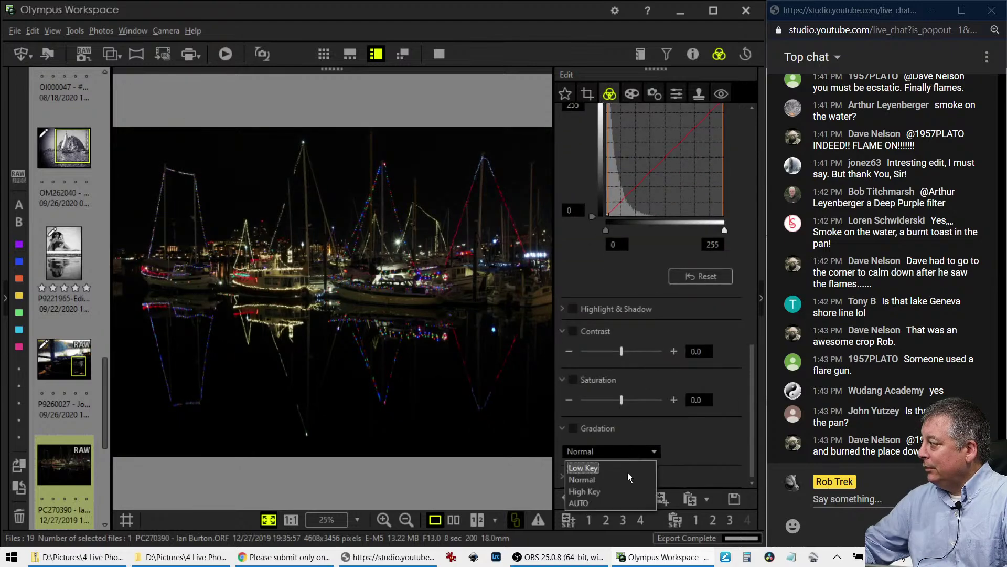
click(618, 498)
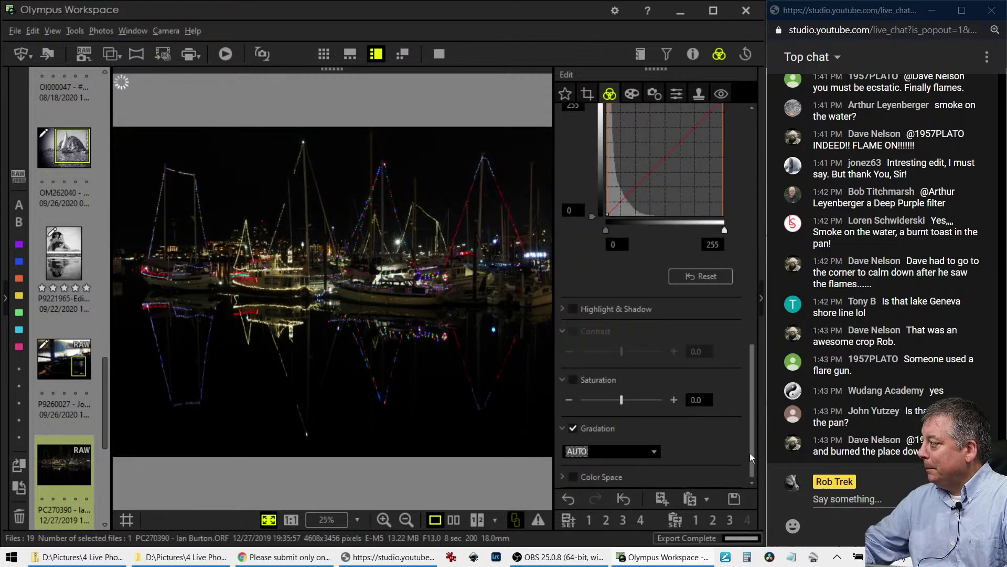
- Brighten the harbor photo by lifting the darker part of the RGB tone curve steeply, and ease its highlight end down slightly
drag(754, 455, 747, 388)
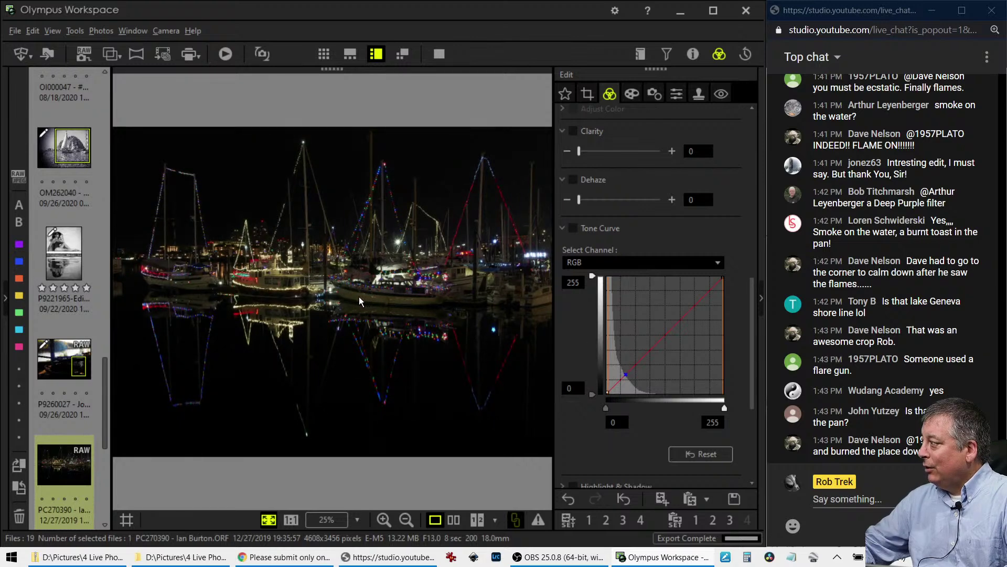
drag(626, 373, 632, 325)
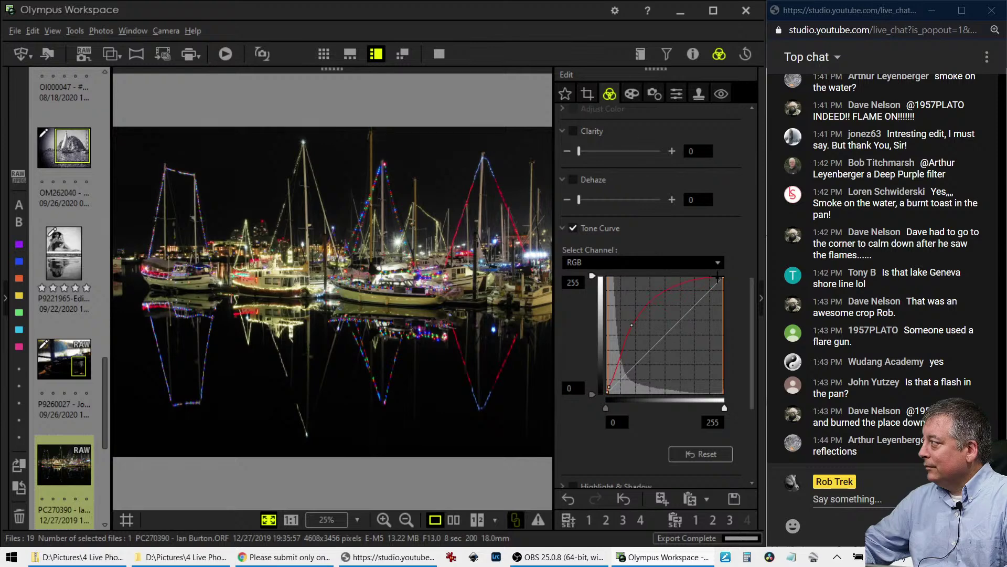
drag(718, 276, 718, 279)
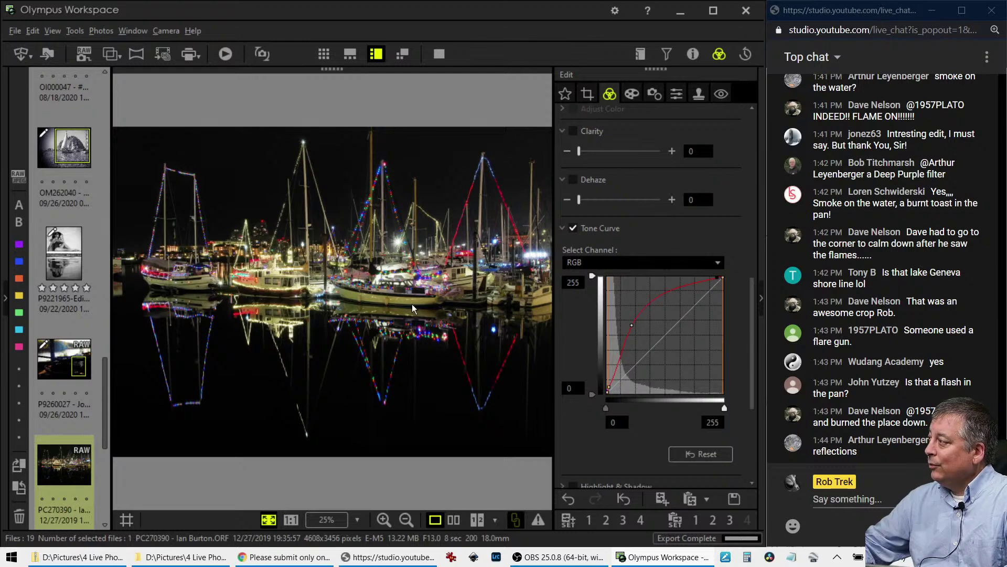
- Raise the harbor photo's sharpness to 2.0 and set Dehaze to 38
click(676, 94)
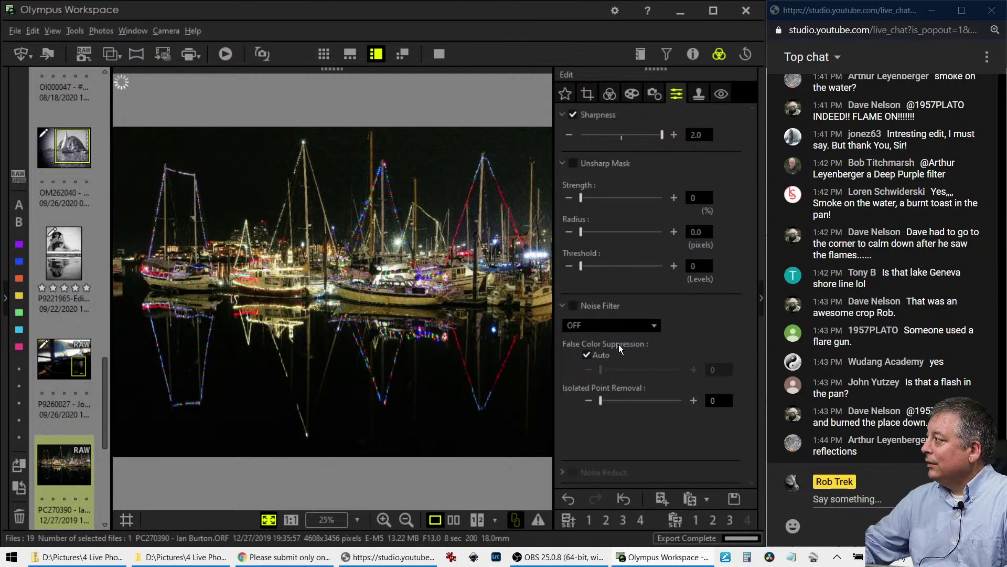
click(610, 95)
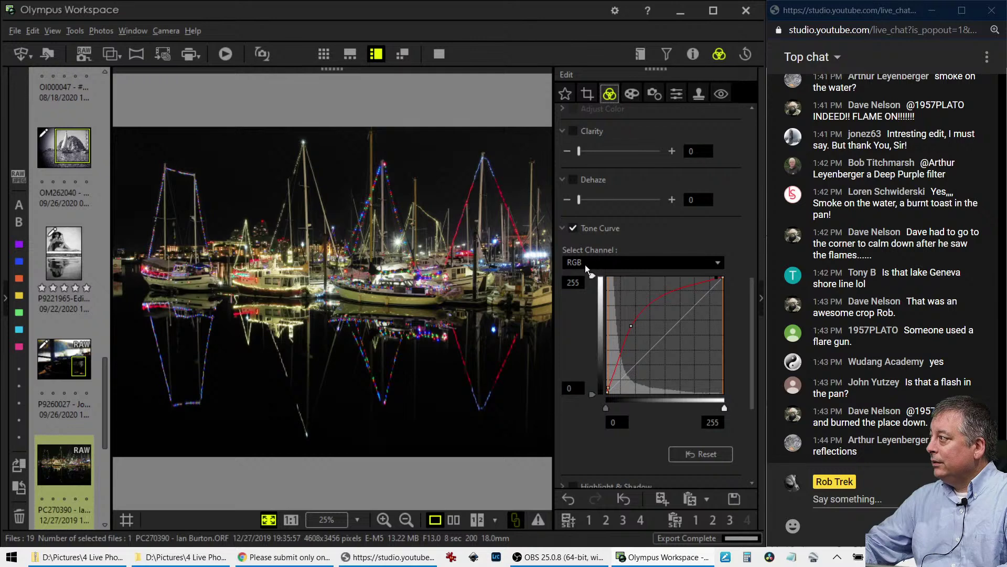
drag(580, 200, 611, 203)
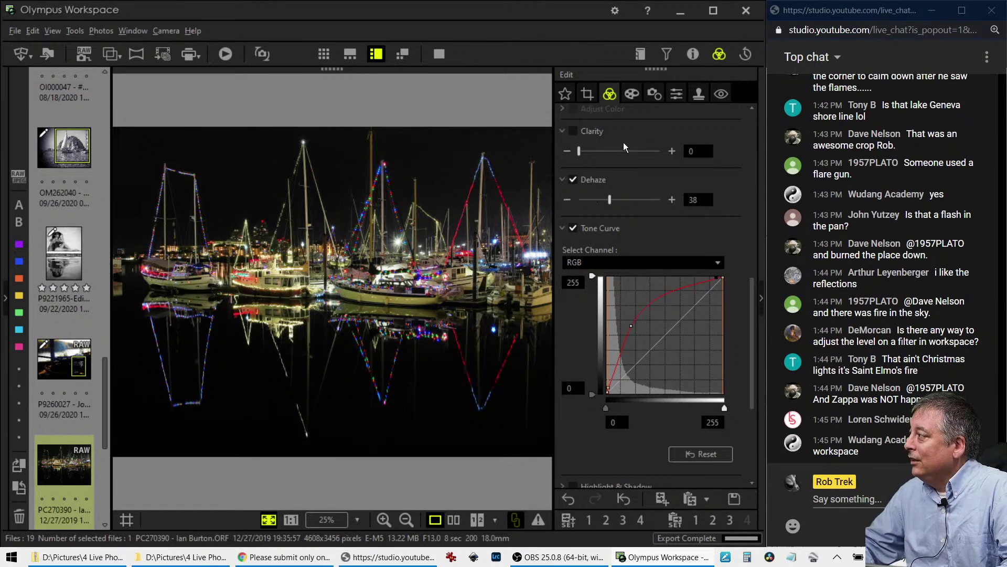
- Cool the harbor photo with a custom white balance of 3200 K
scroll(633, 150, up, 10)
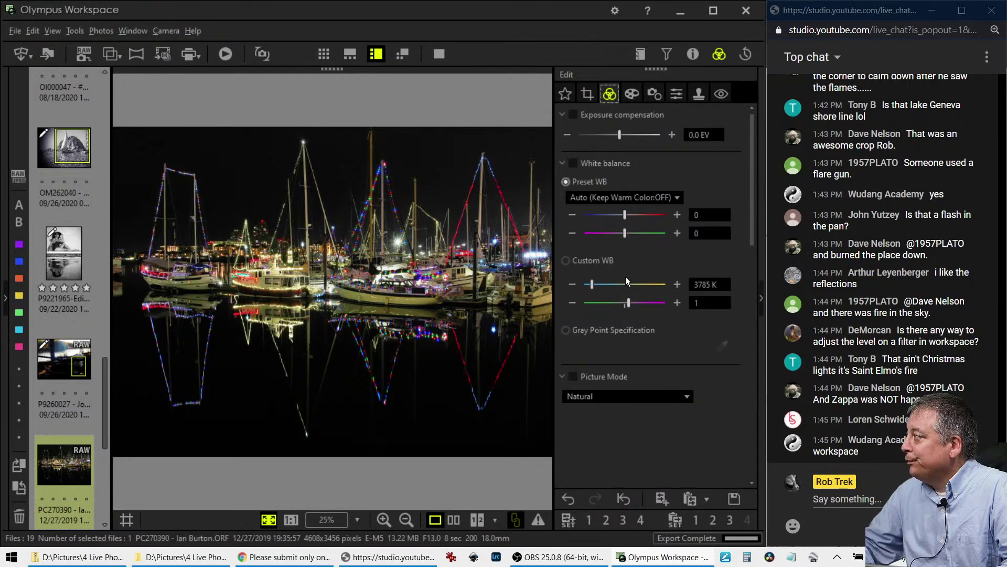
click(703, 284)
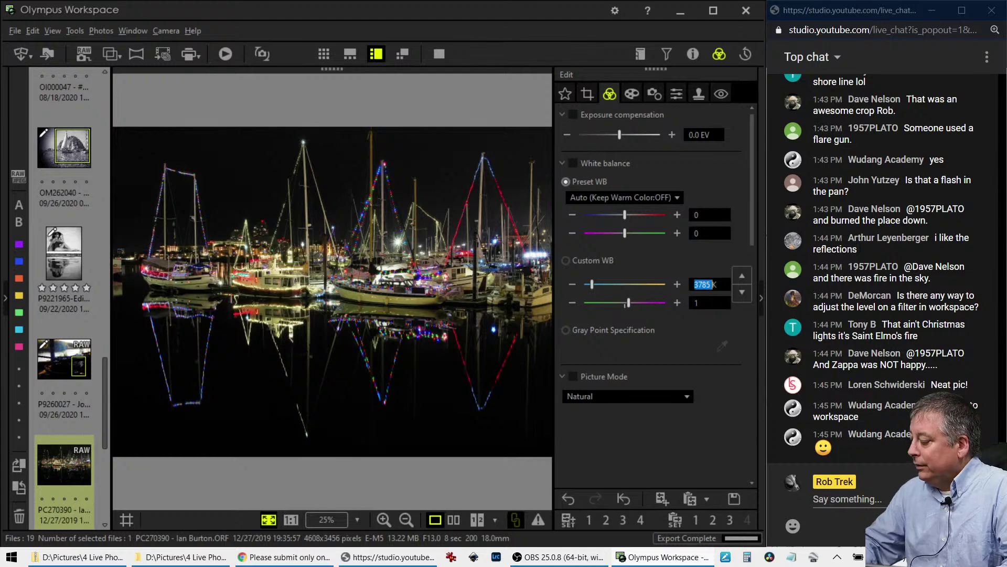
text(3200)
key(Return)
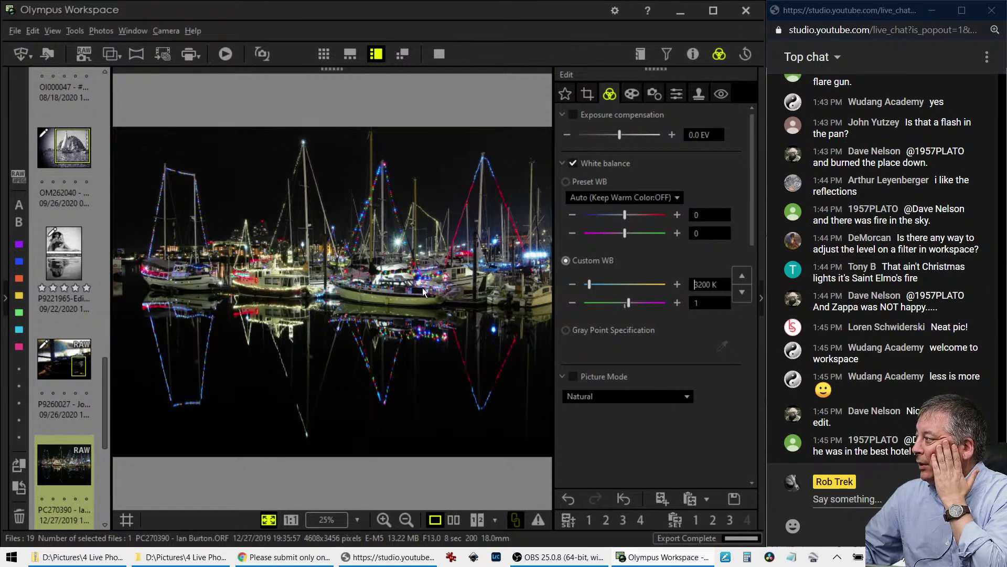
- Crop the harbor photo to a 1:1 square of full image height, framing the three lit boats and excluding the rightmost mast
click(586, 95)
click(594, 166)
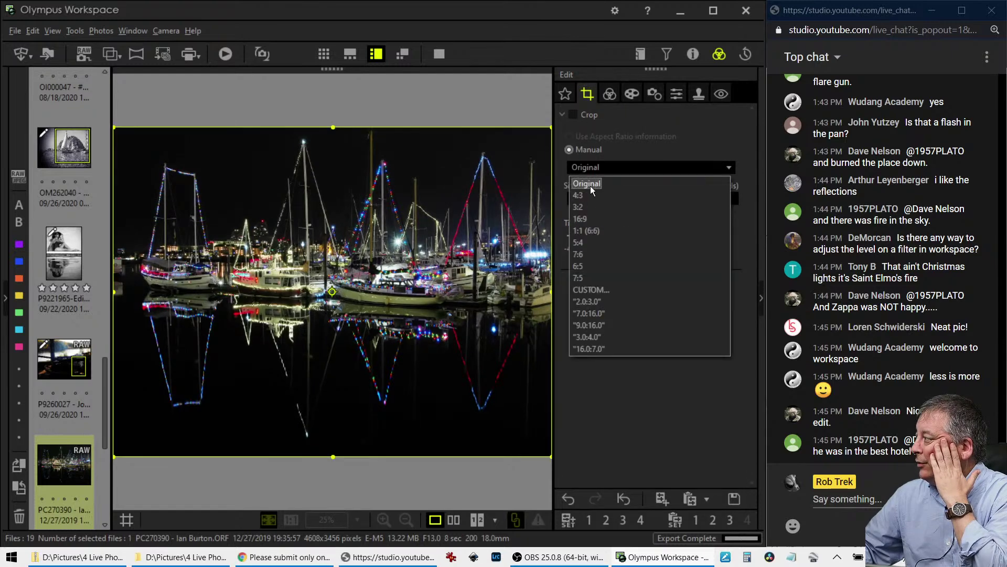
click(584, 232)
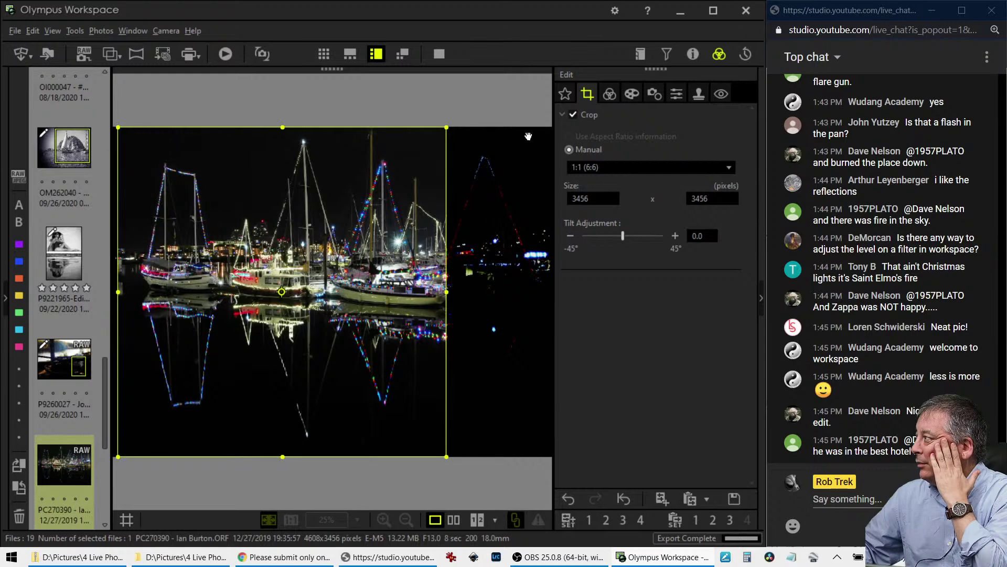
click(608, 95)
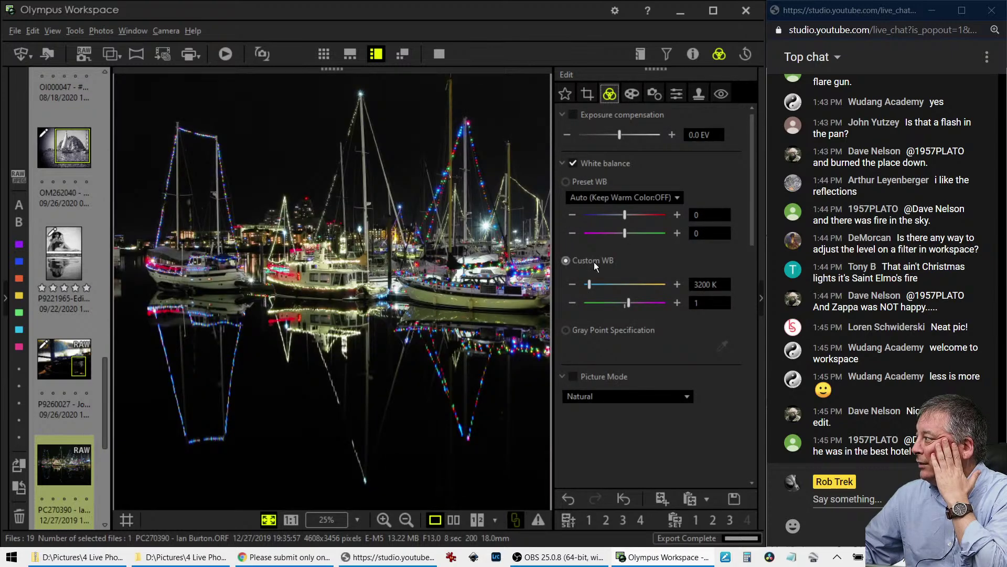
click(588, 95)
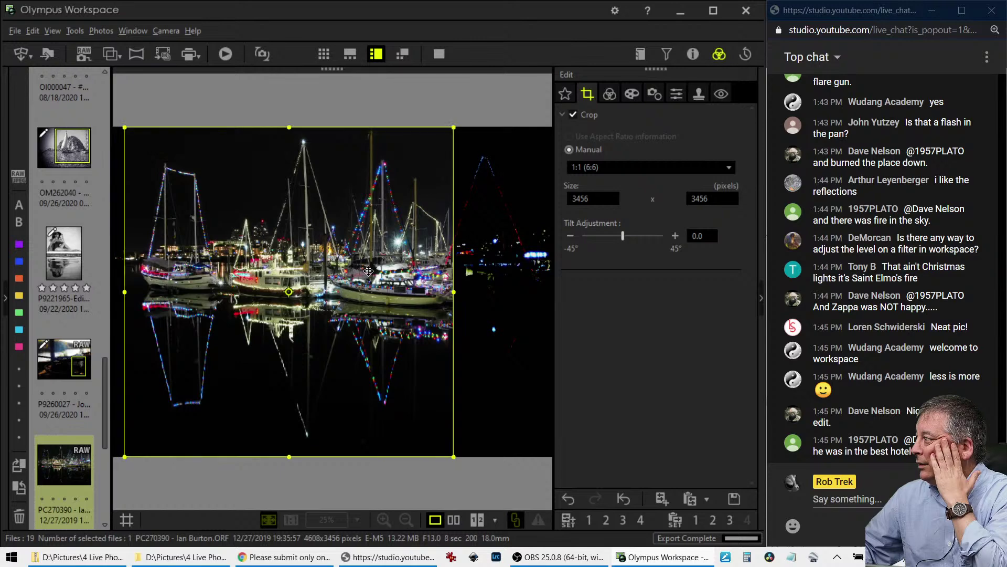
drag(352, 373, 354, 373)
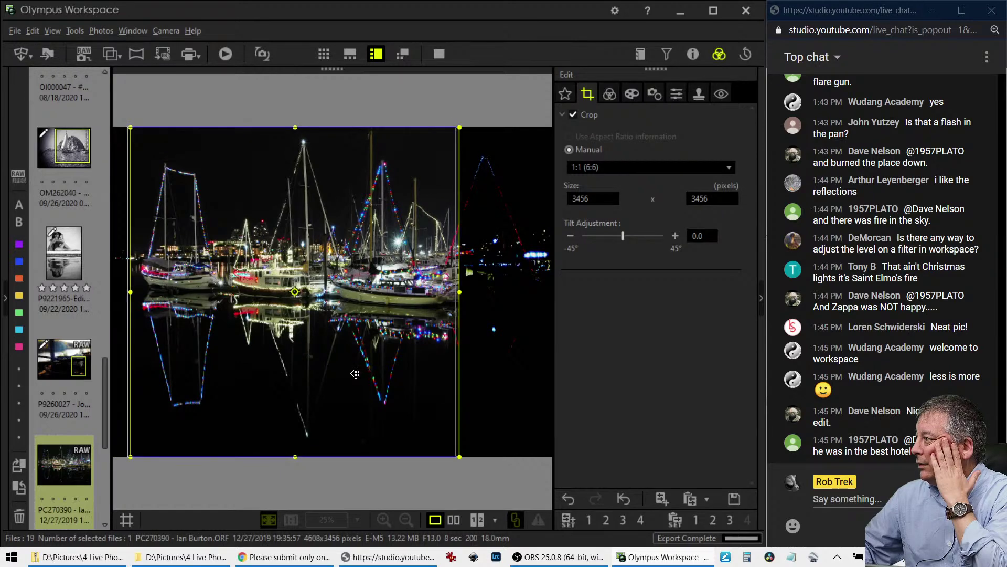
click(609, 94)
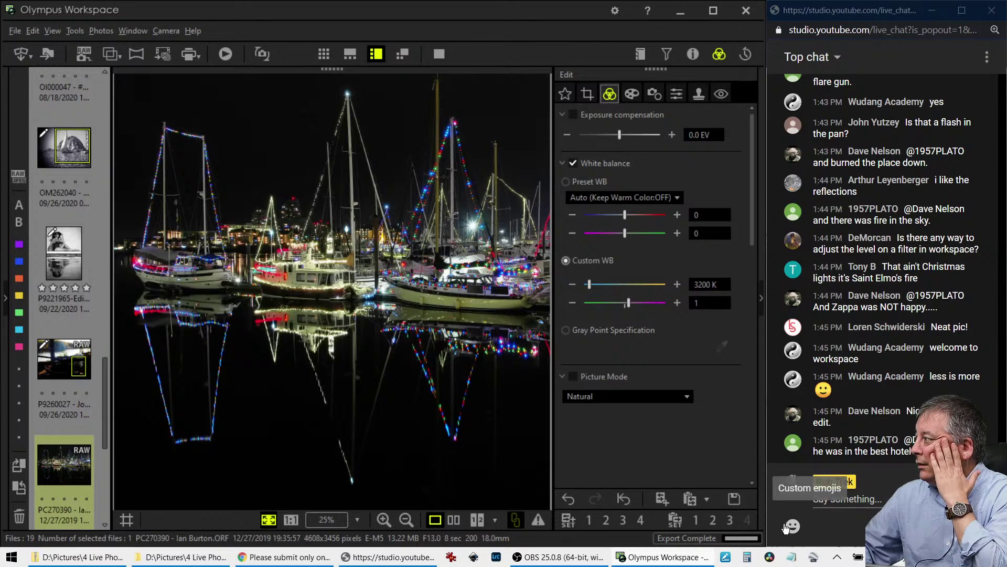
- Steepen the RGB tone curve a little more by shifting its midpoint up and toward the shadows
scroll(714, 385, down, 2)
scroll(712, 407, down, 7)
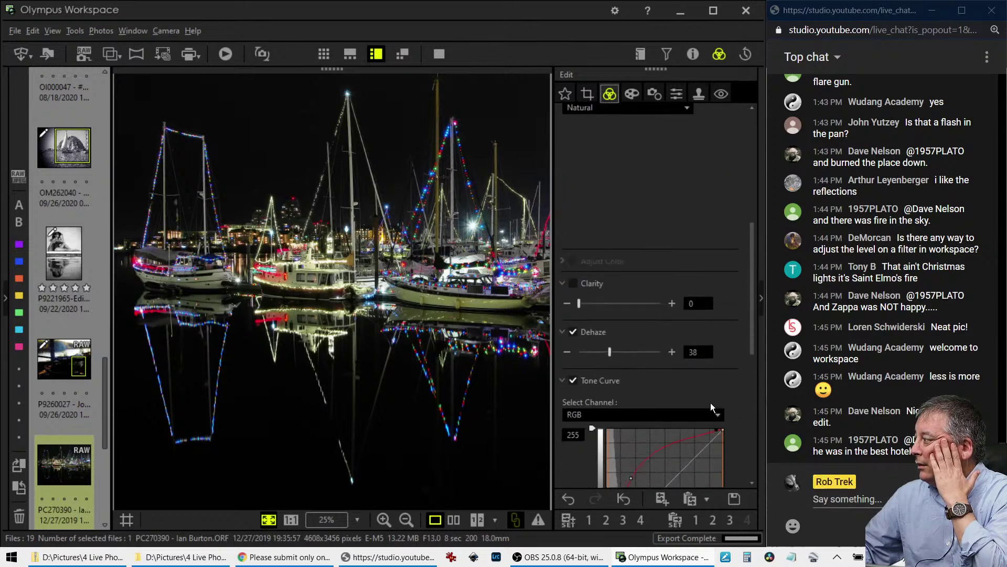
mouse_move(632, 327)
mouse_down()
mouse_move(624, 336)
mouse_move(628, 323)
mouse_up()
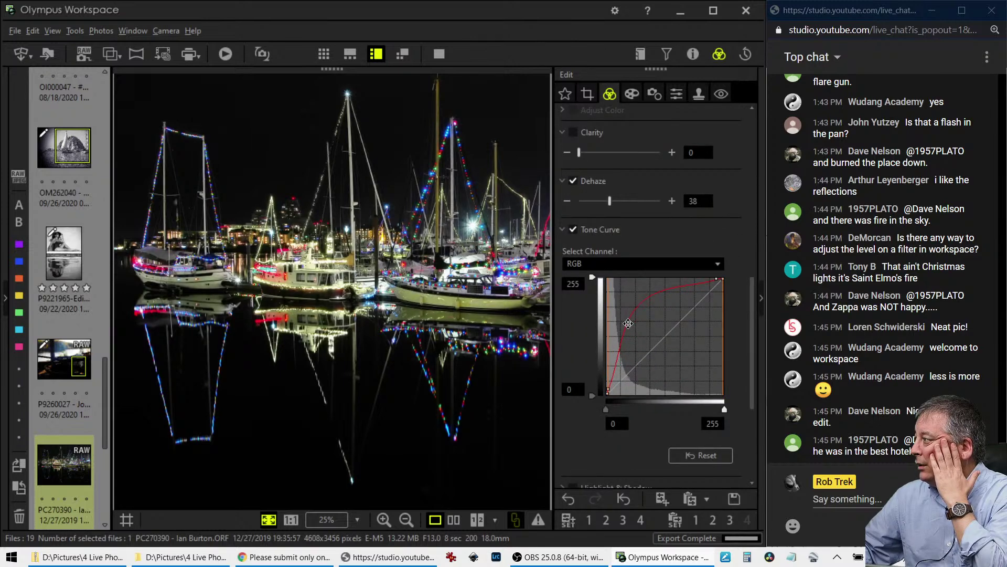
- Lower the custom white balance temperature to 3000 K
scroll(650, 235, up, 10)
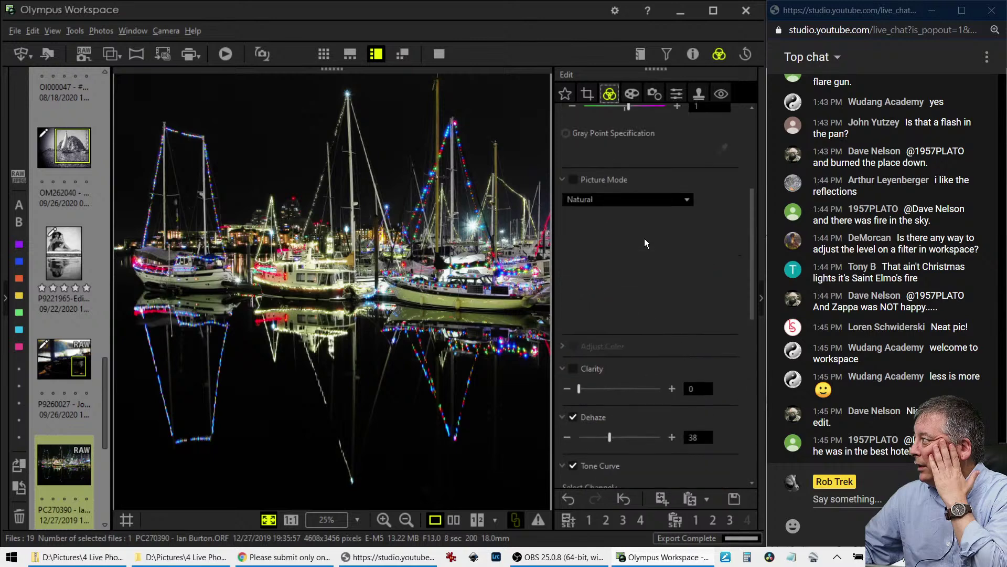
double_click(703, 265)
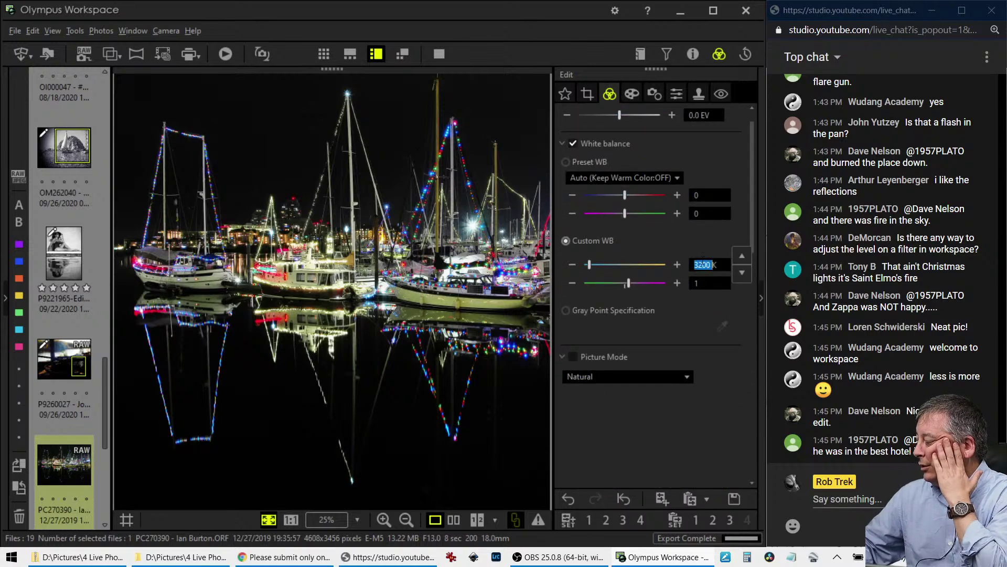
text(3000)
key(Return)
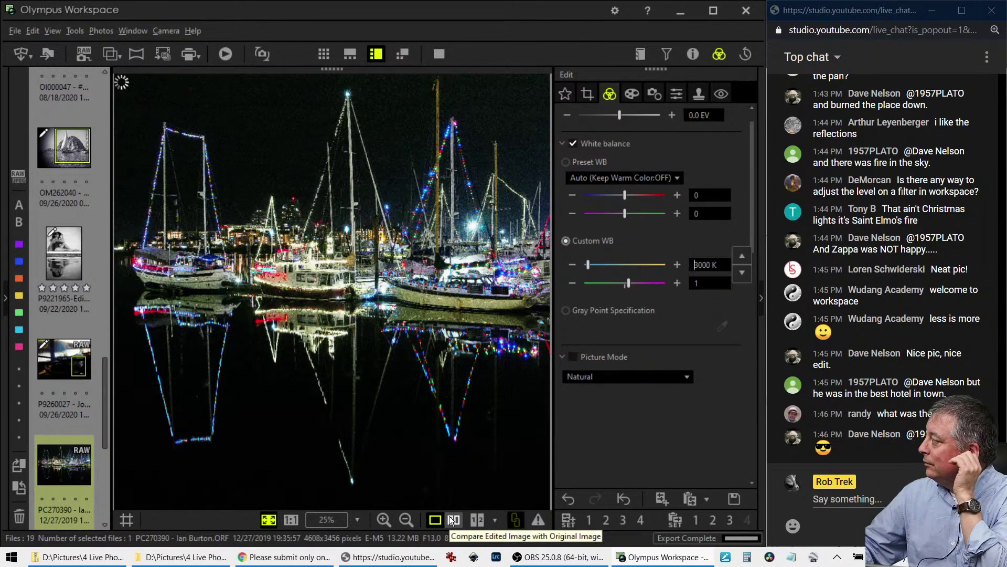
- Show the photo's shooting properties and inspect the middle boat and its reflection at 1:1 magnification
click(693, 53)
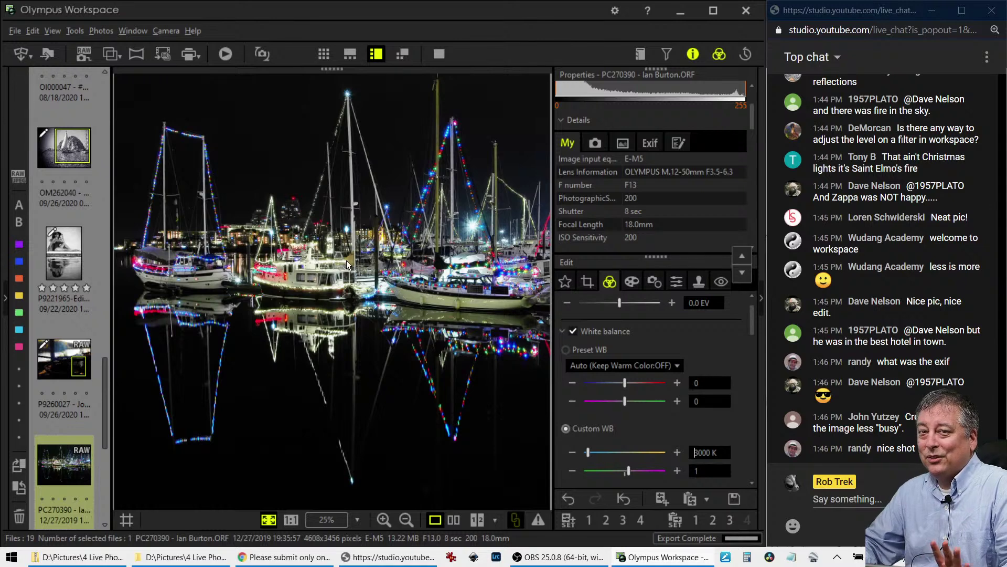
click(304, 276)
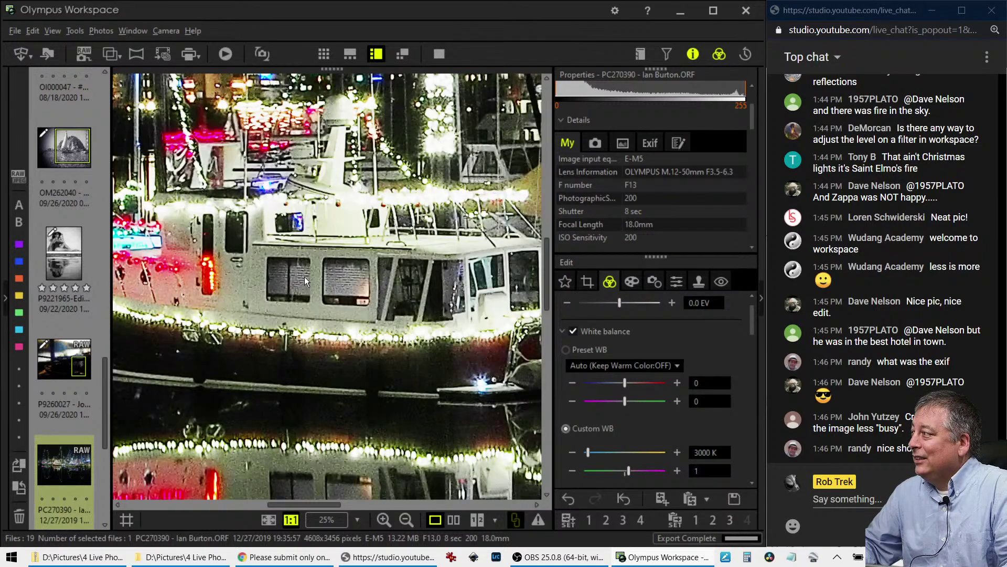
drag(305, 276, 261, 251)
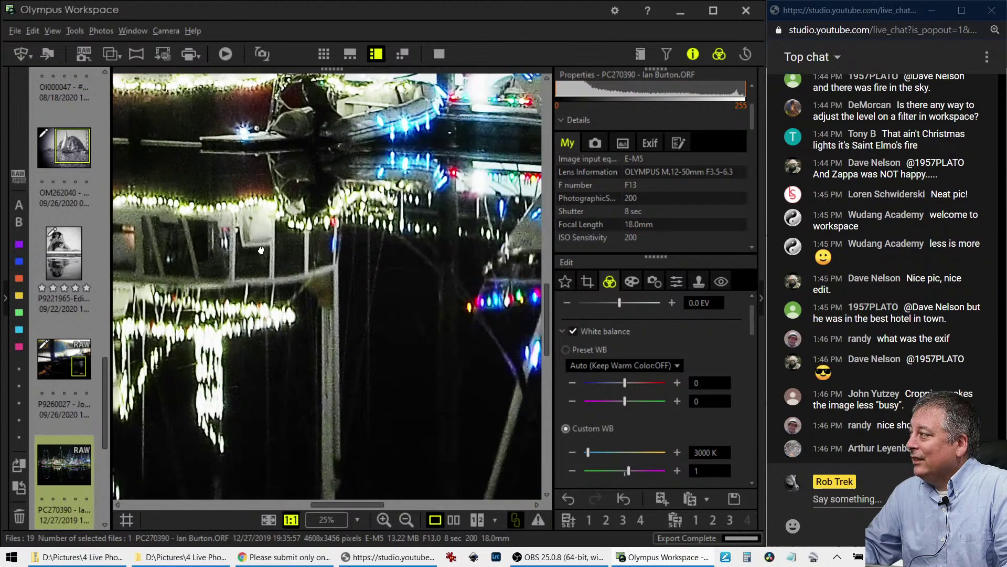
click(265, 250)
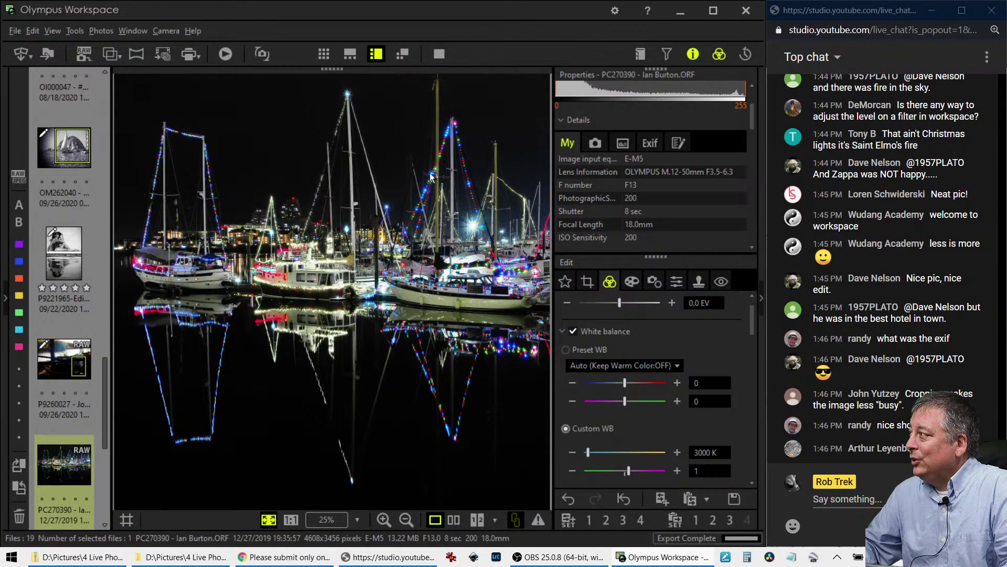
- Compare the edited harbor photo with the original side by side at full screen, including a close-up of the boats
click(450, 520)
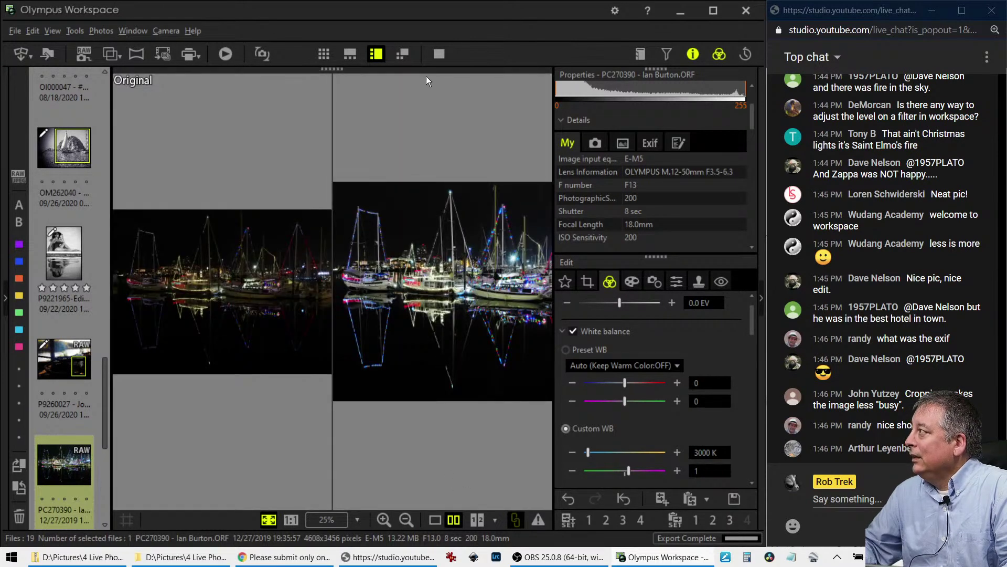
click(438, 55)
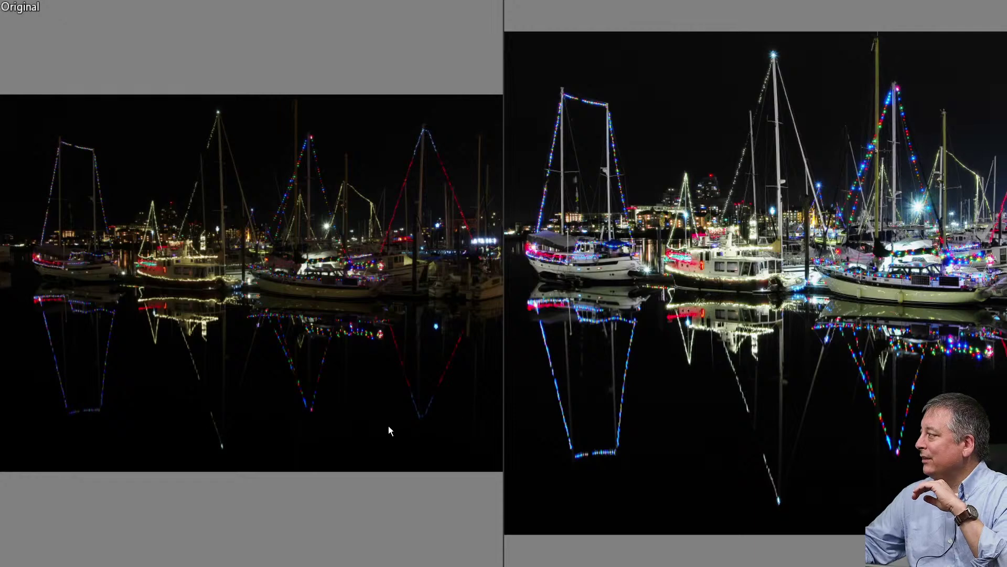
click(621, 257)
drag(618, 277, 707, 329)
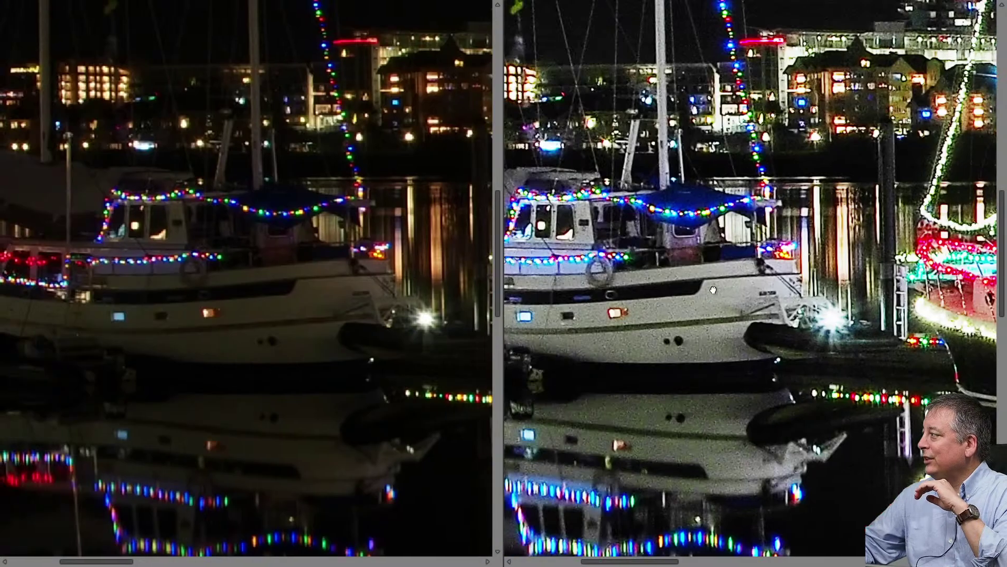
click(707, 329)
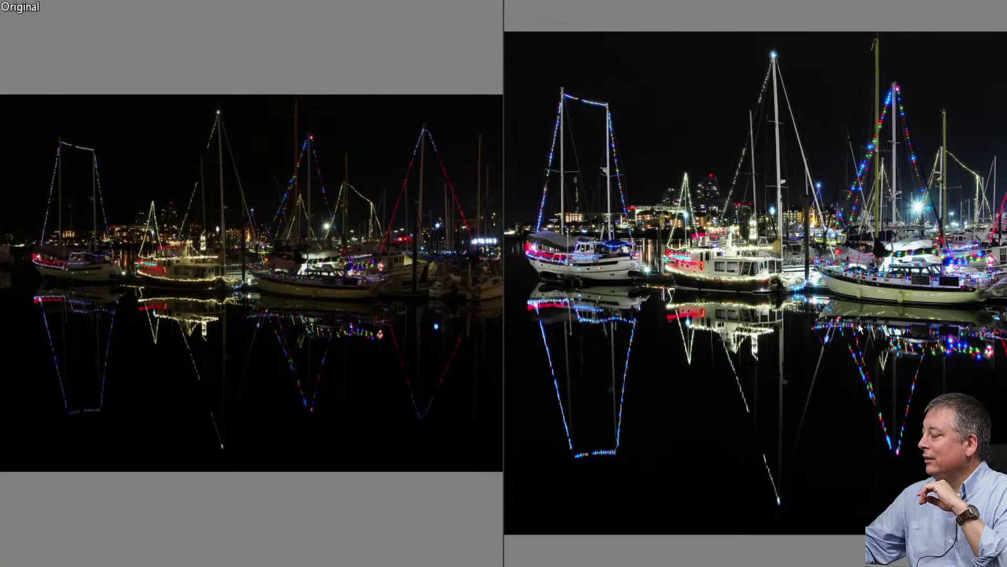
key(Escape)
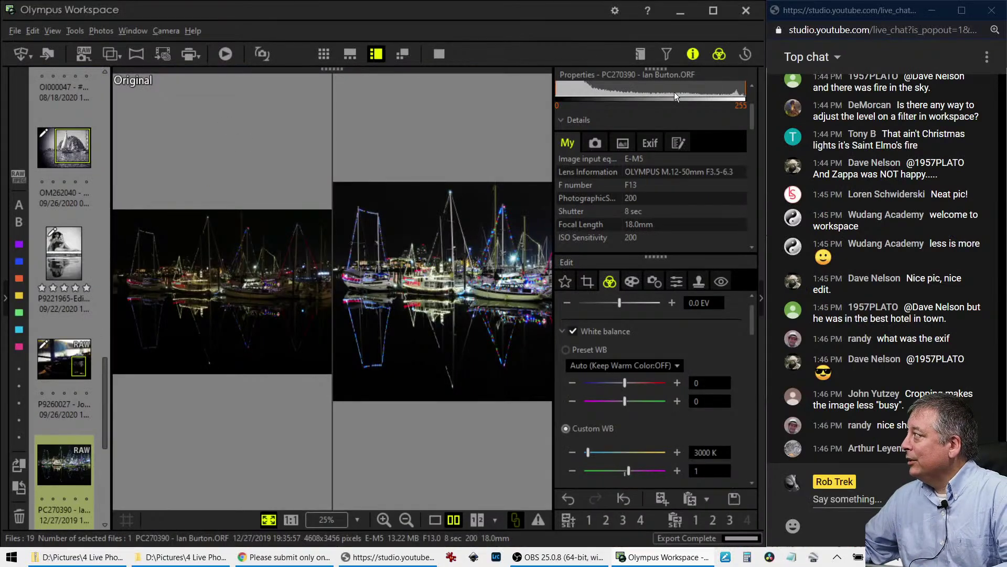
- Hide the shooting properties and set the harbor photo's noise filter to STANDARD
click(697, 54)
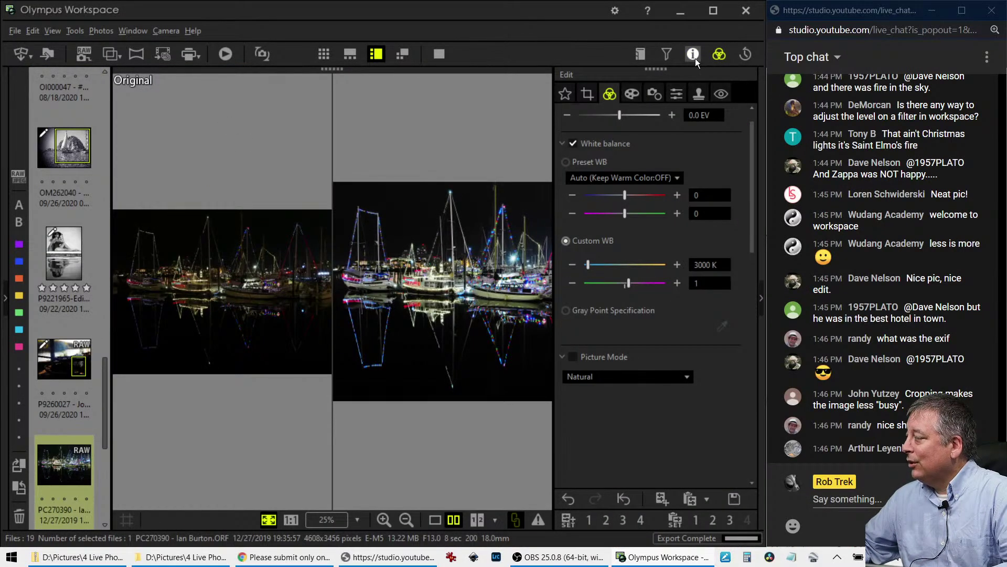
click(656, 95)
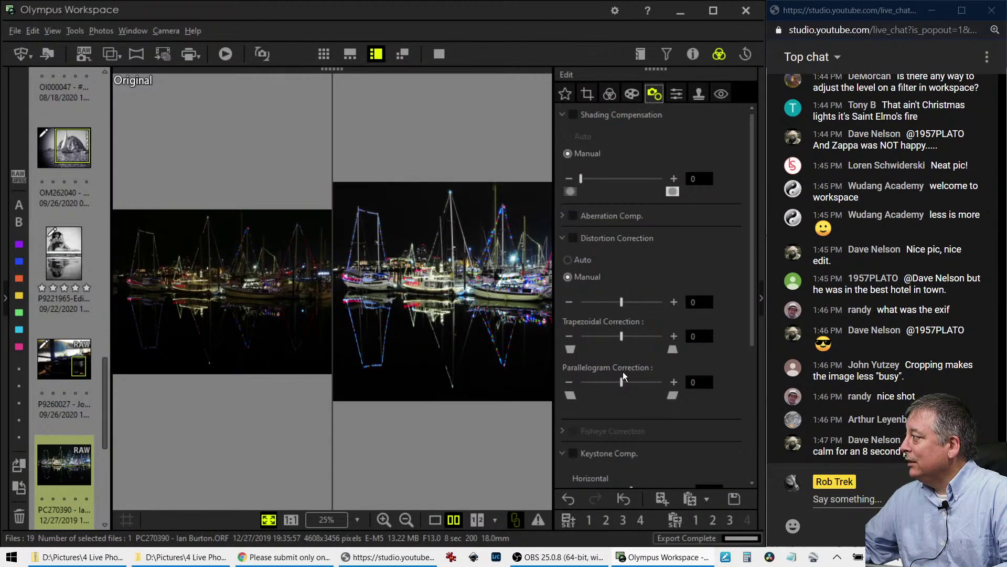
click(677, 95)
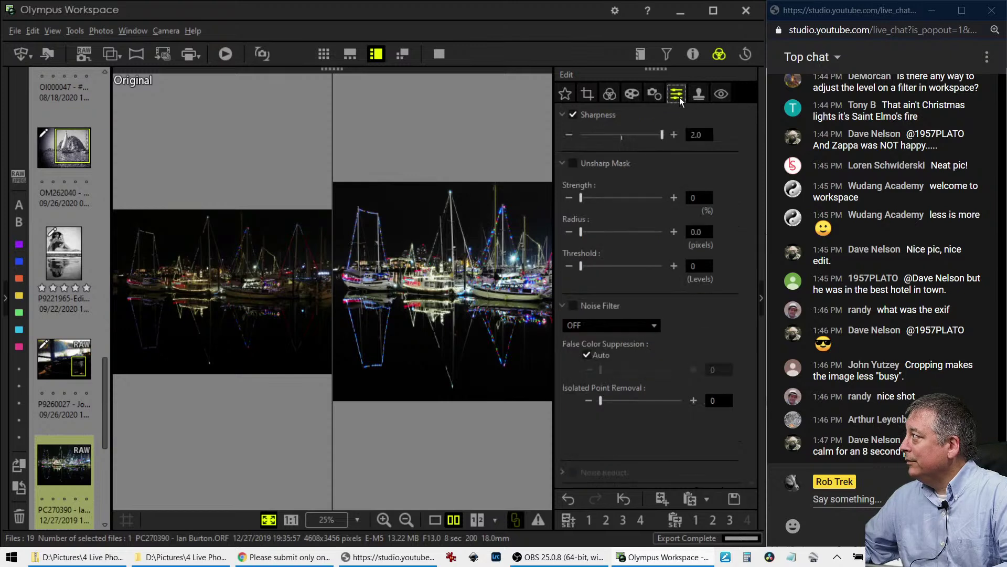
click(639, 331)
click(634, 363)
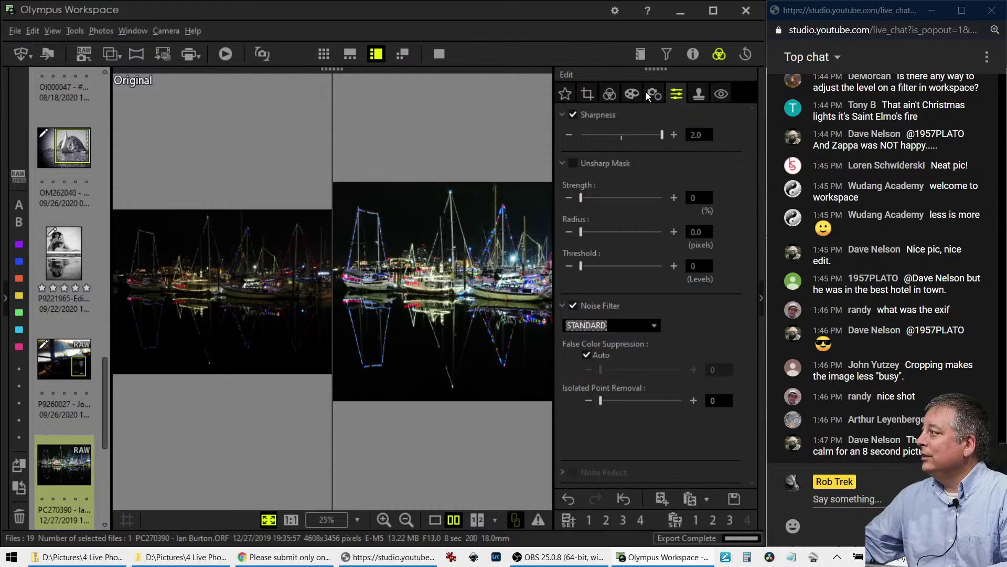
- Compare the edited harbor photo with the original at full screen, checking noise on the boats in close-up
click(443, 58)
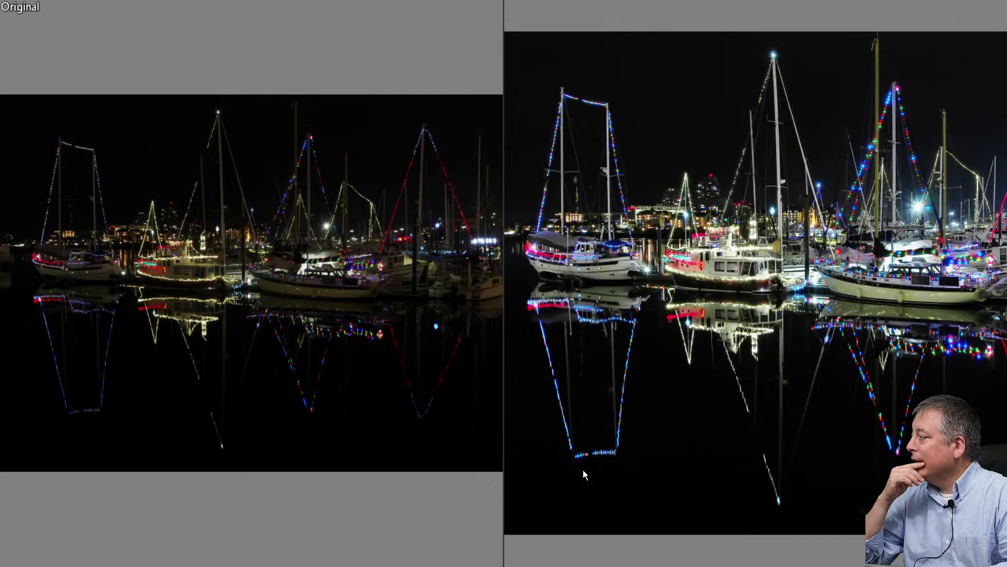
click(628, 271)
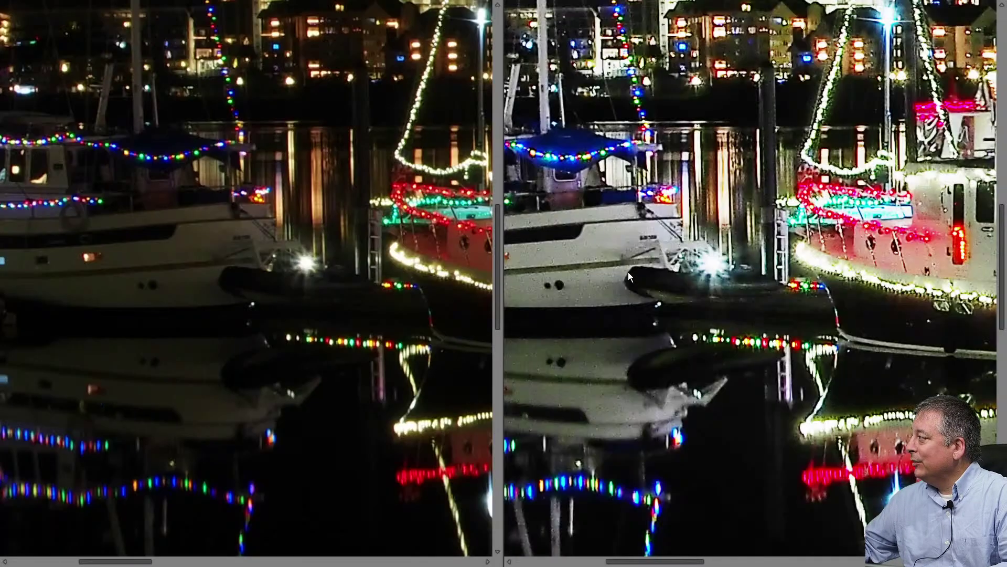
drag(772, 323, 683, 309)
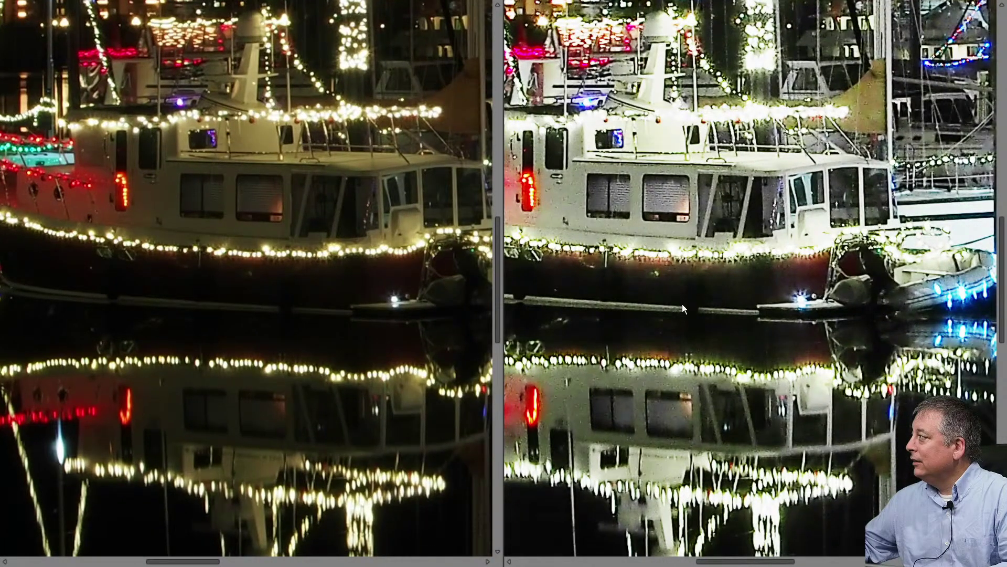
click(683, 308)
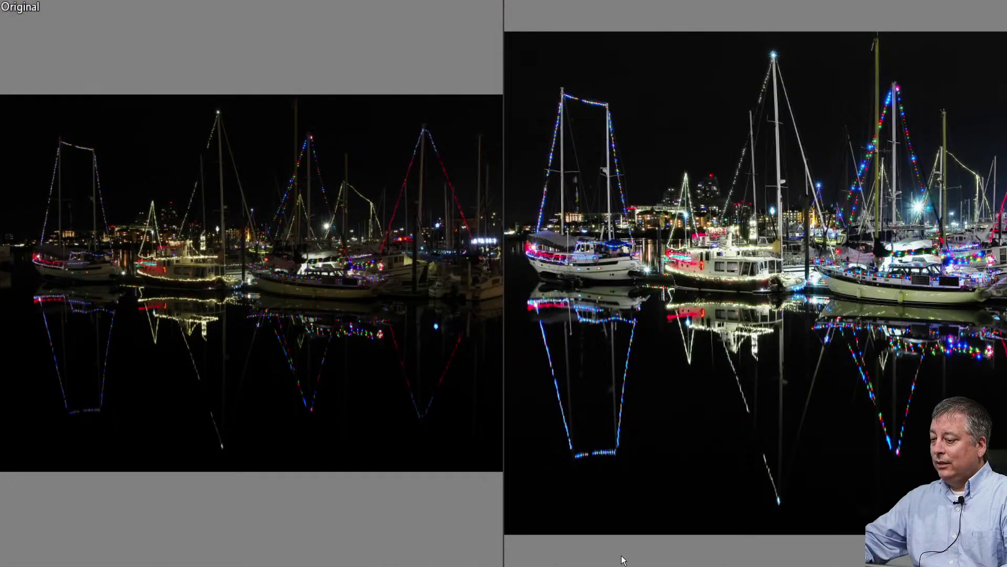
key(Escape)
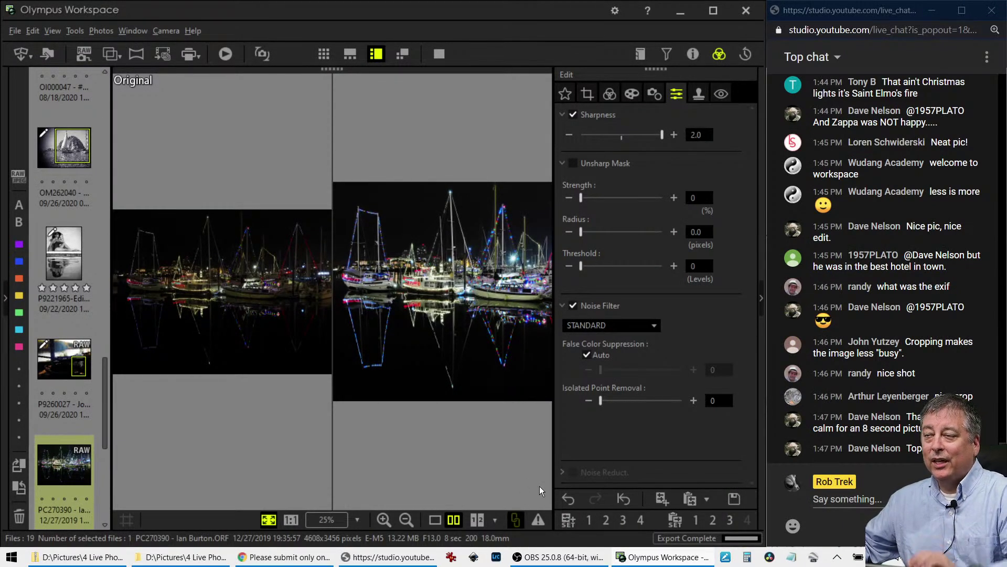
- Open the raw canal photo that follows the harbor shot in single view and set its noise filter to OFF
scroll(87, 465, down, 2)
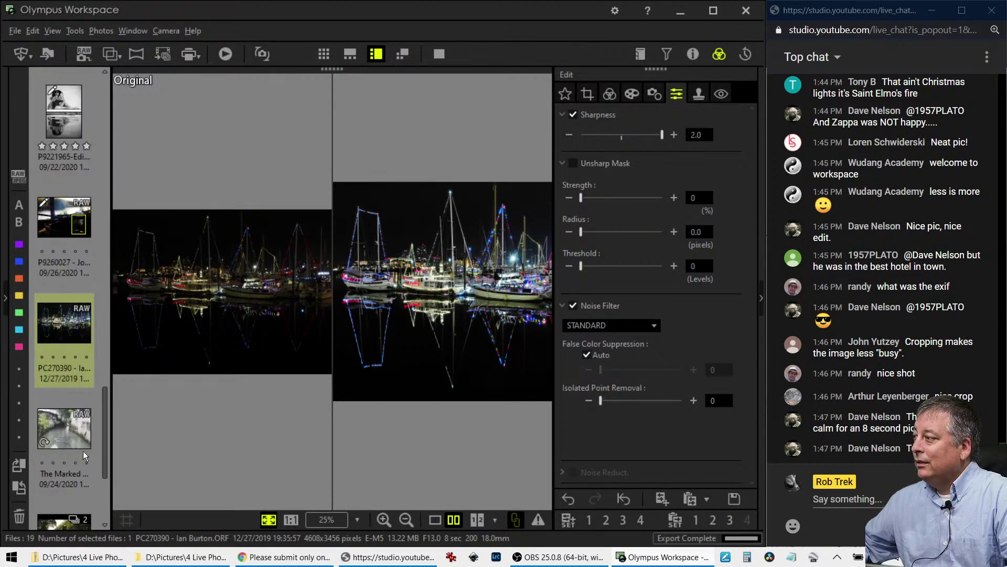
click(58, 424)
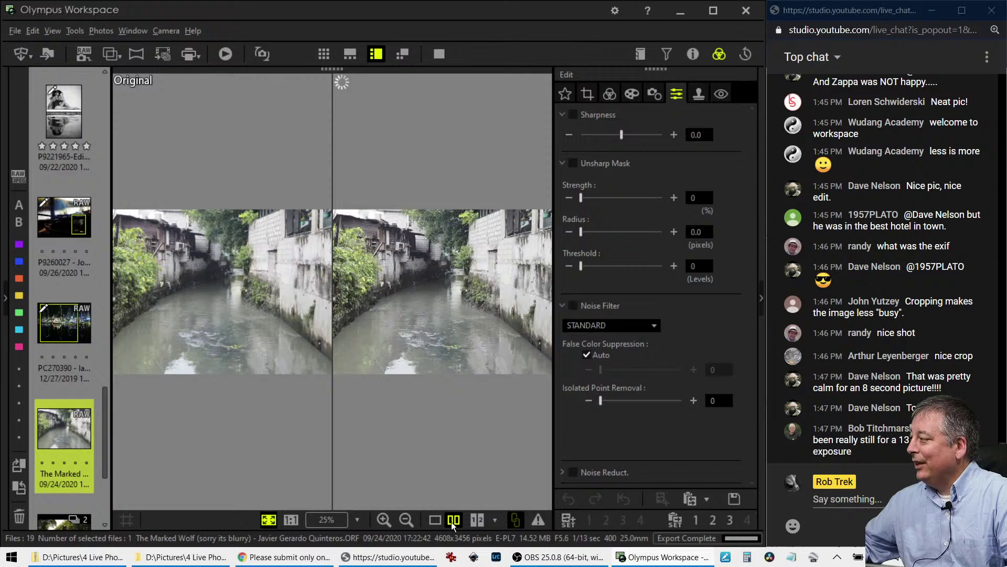
click(435, 519)
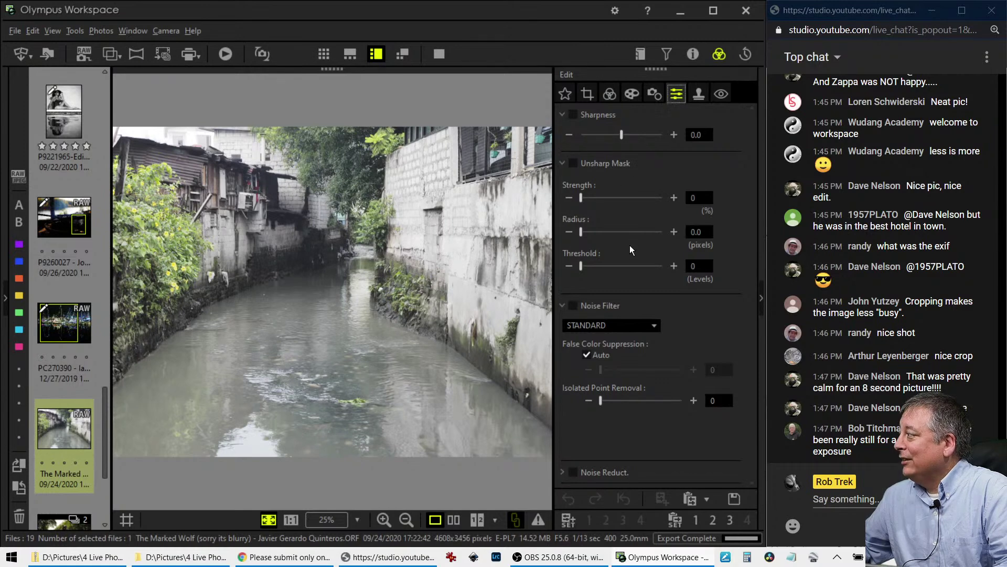
click(640, 325)
click(635, 342)
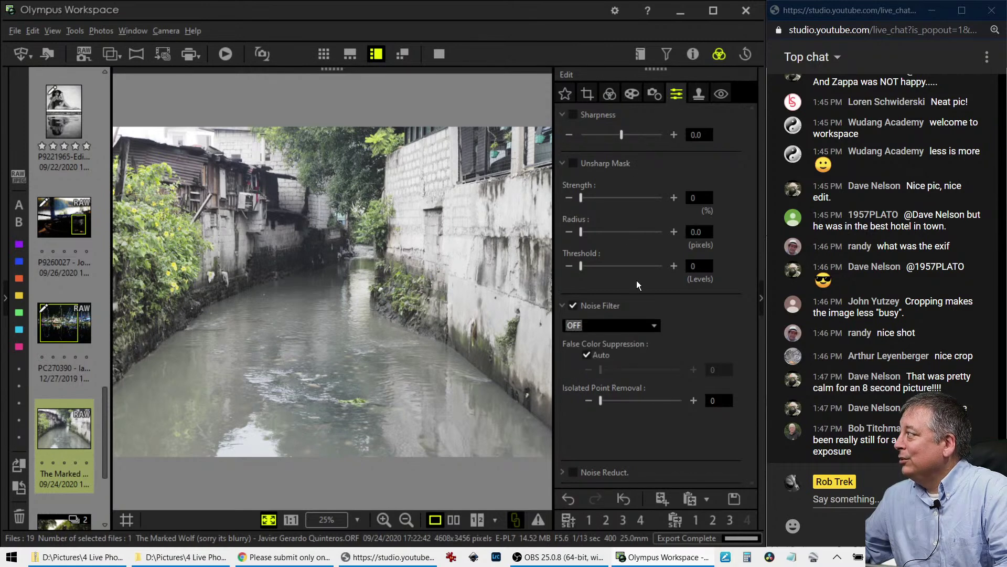
- Convert the canal photo to black and white with the Monotone picture mode and a red B&W filter
click(633, 93)
click(609, 135)
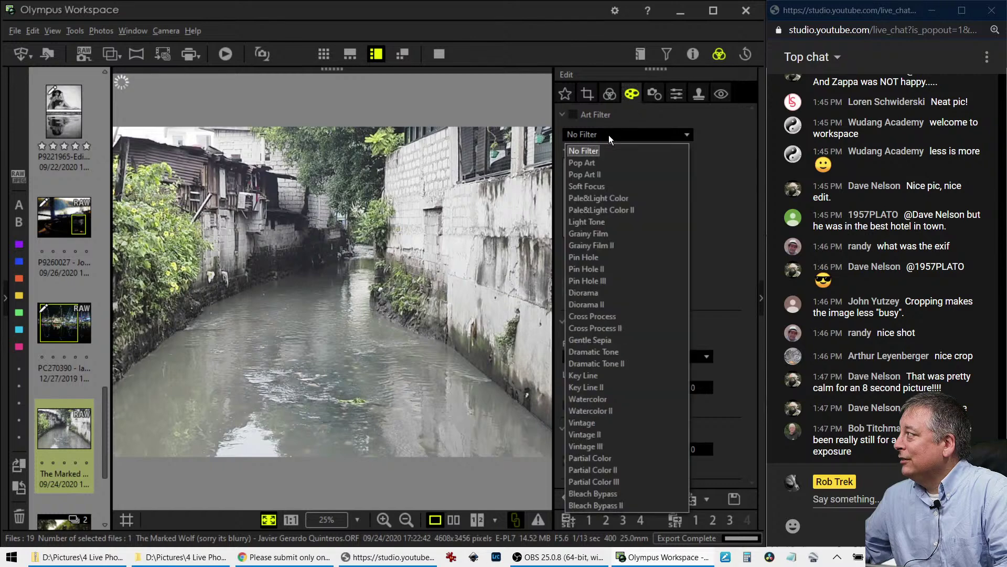
click(608, 94)
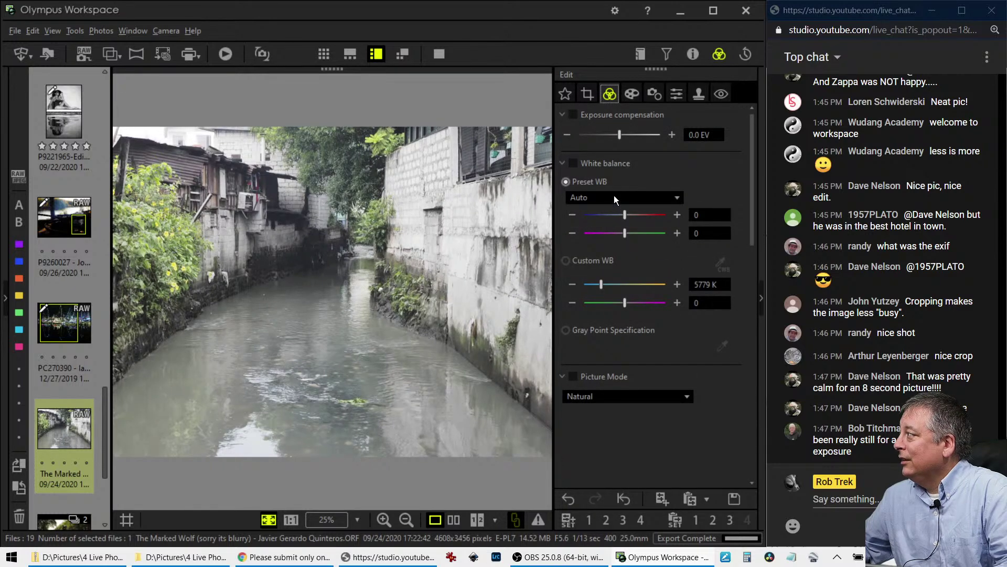
click(609, 398)
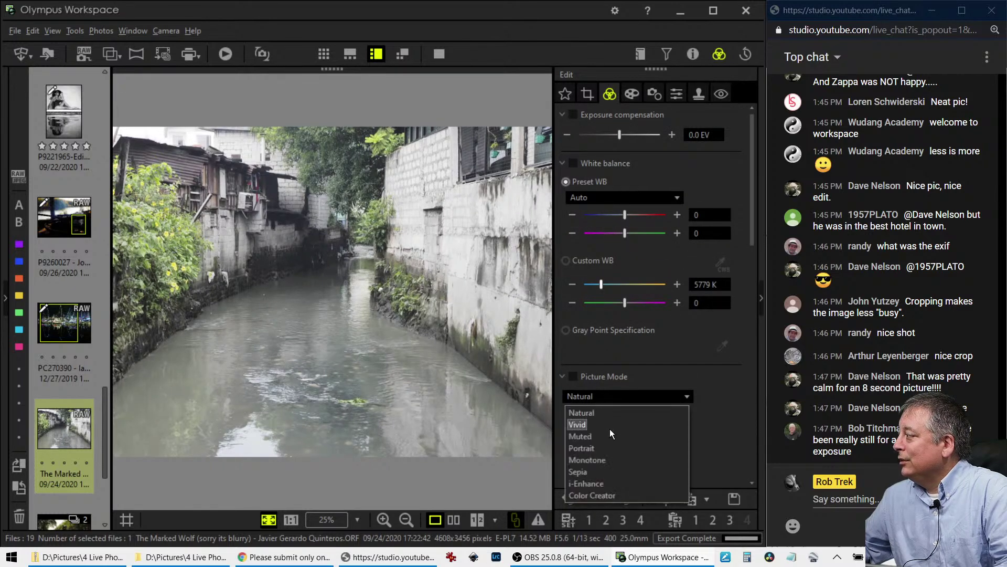
click(610, 457)
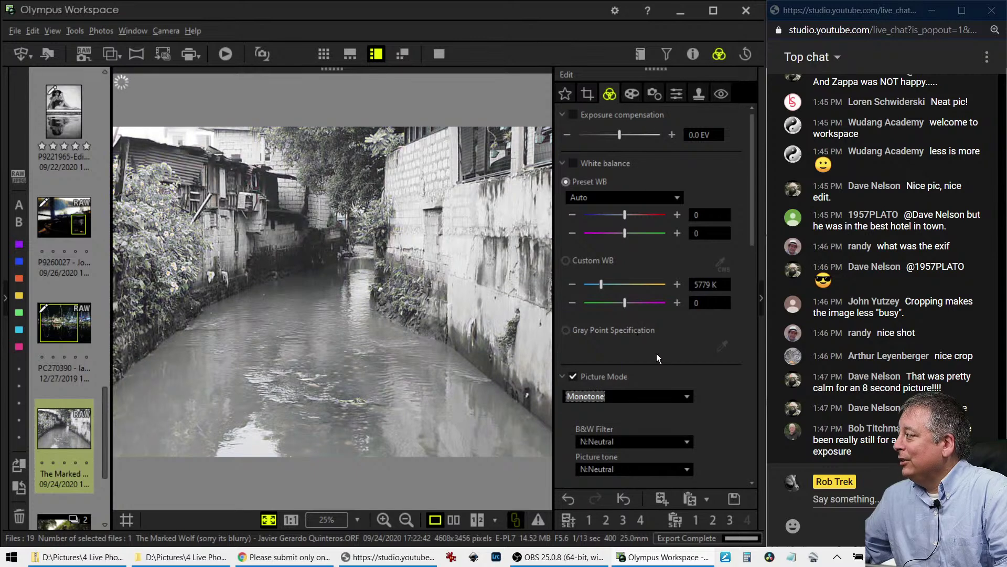
scroll(675, 360, down, 1)
click(651, 422)
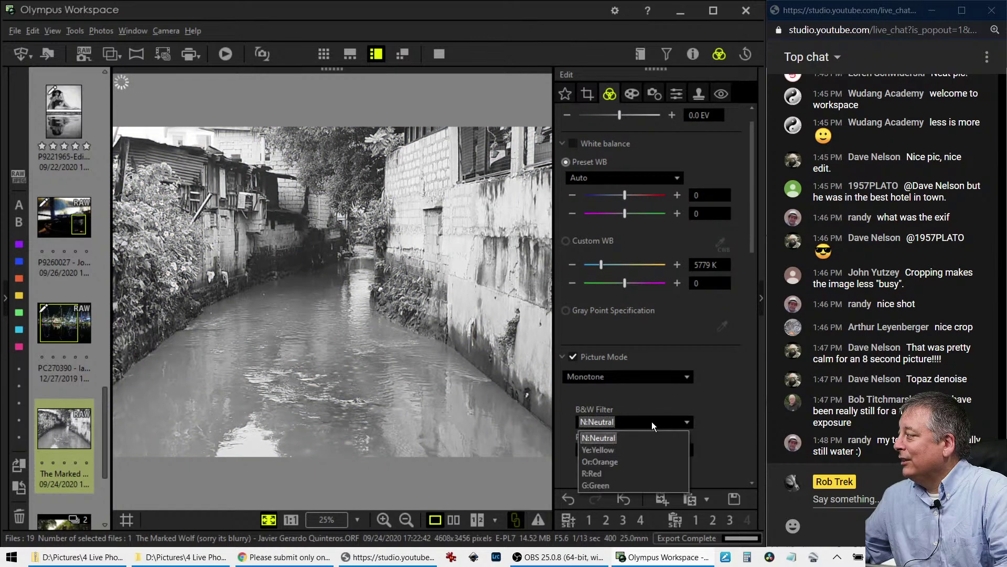
click(634, 478)
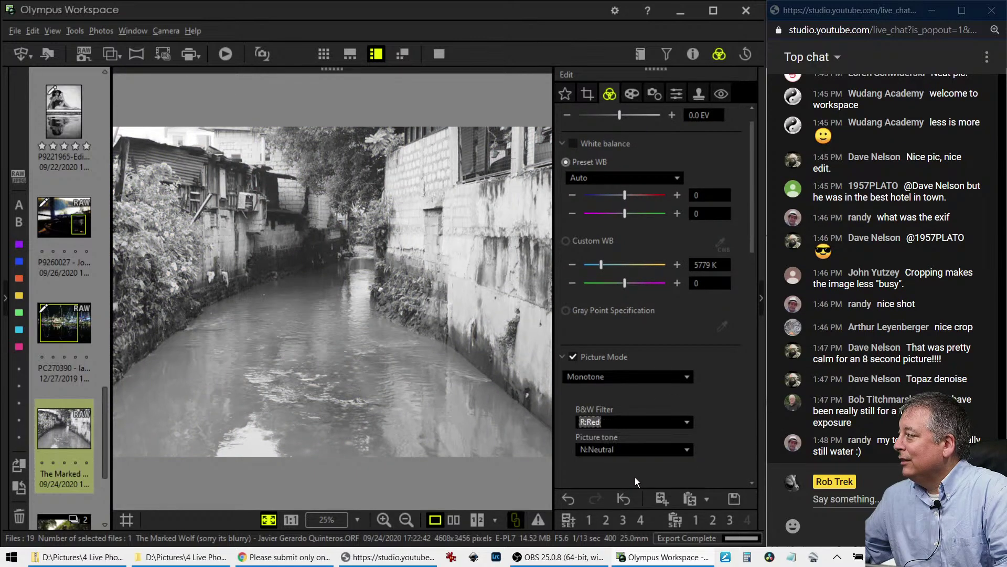
- Raise the canal photo's dehaze to 100 and its clarity to 13
scroll(747, 348, down, 4)
scroll(747, 348, down, 10)
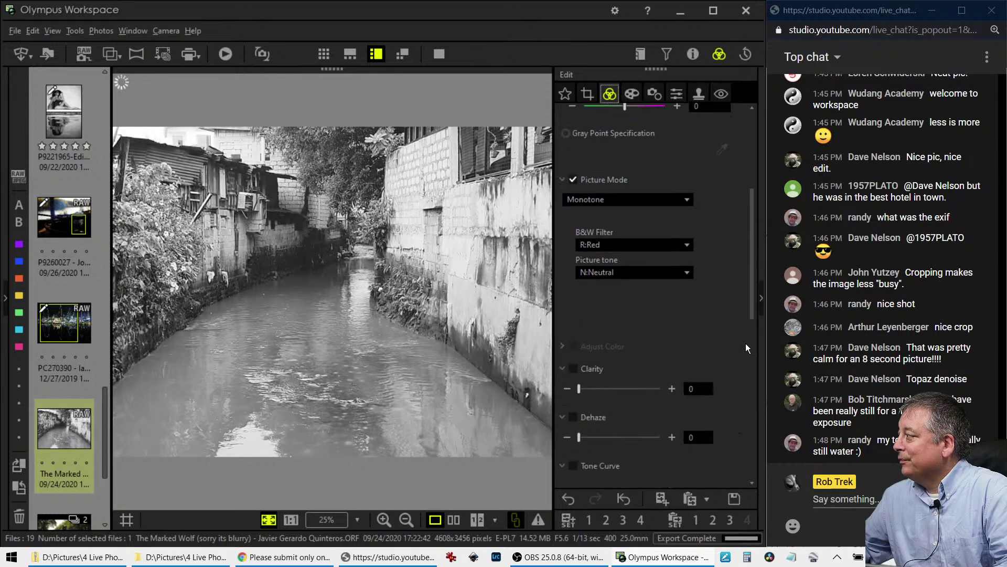
drag(580, 282, 674, 286)
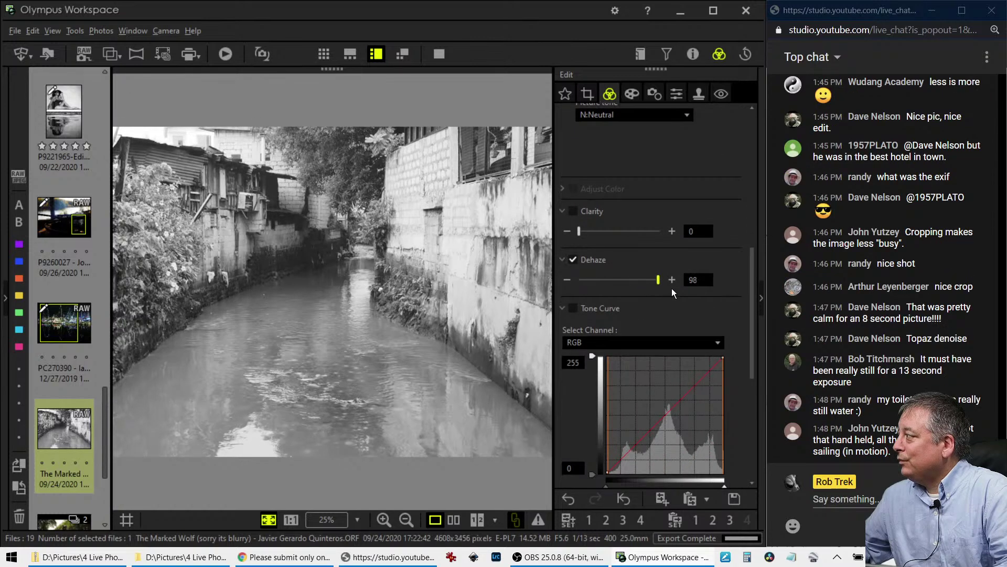
drag(580, 233, 594, 235)
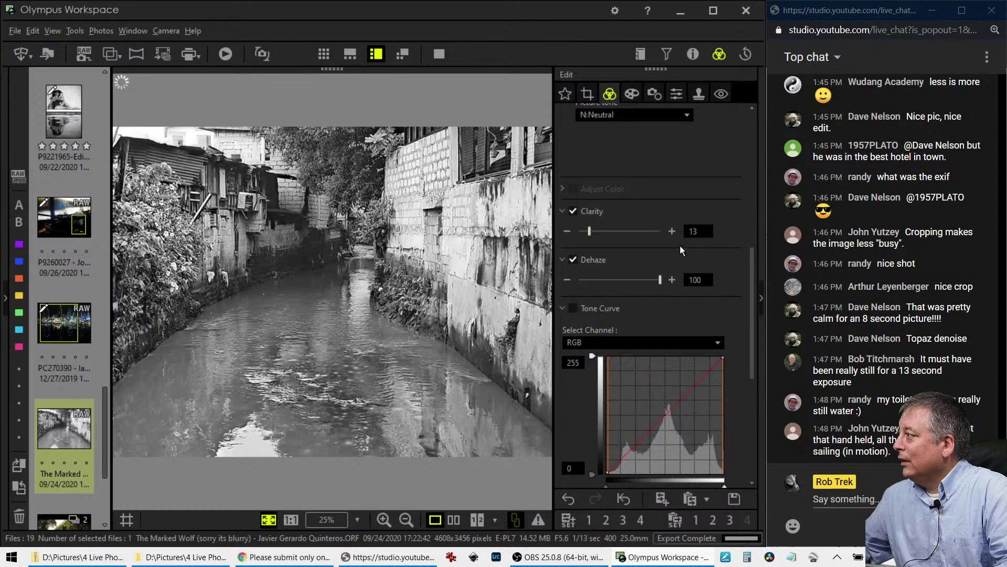
- Add contrast with the RGB tone curve by pulling the shadows and midtones down and lifting the upper tones slightly
scroll(680, 246, down, 7)
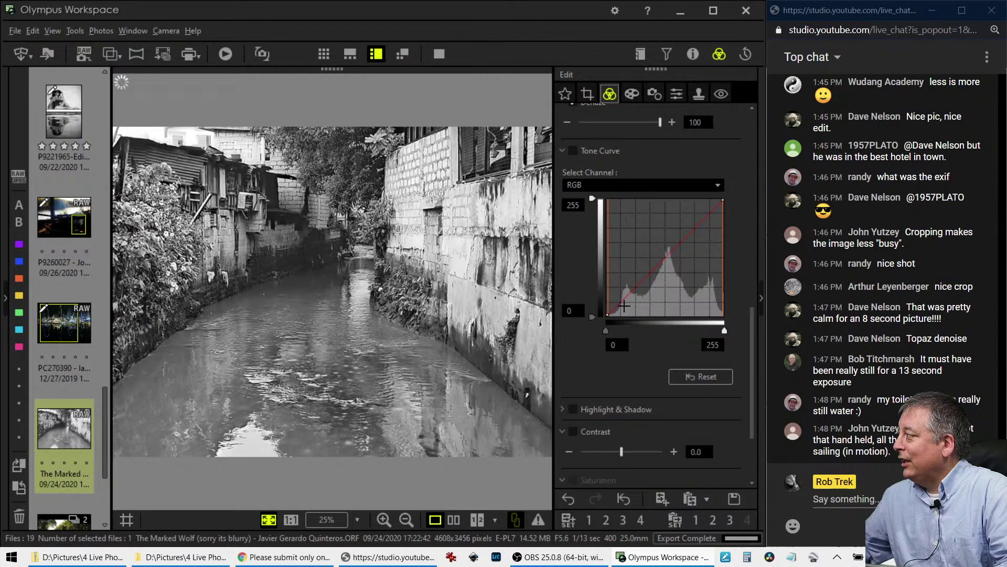
drag(621, 303, 619, 308)
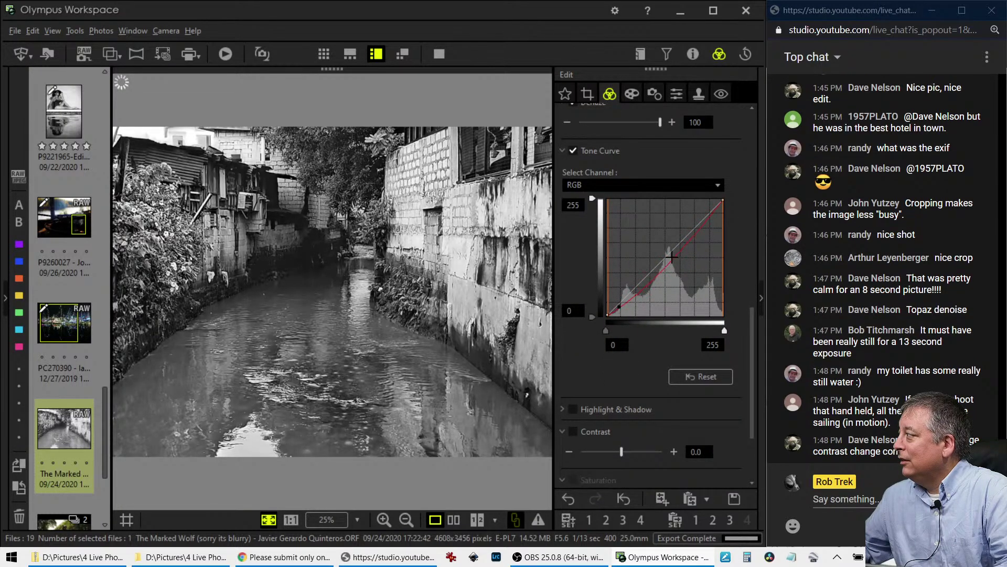
drag(683, 241, 683, 232)
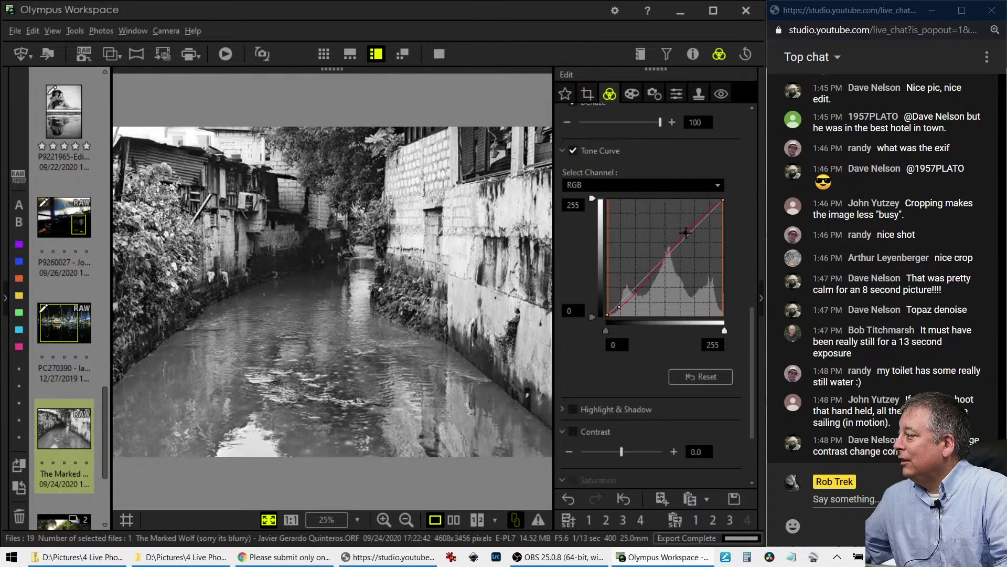
mouse_move(620, 306)
mouse_down()
mouse_move(644, 295)
mouse_move(674, 259)
mouse_up()
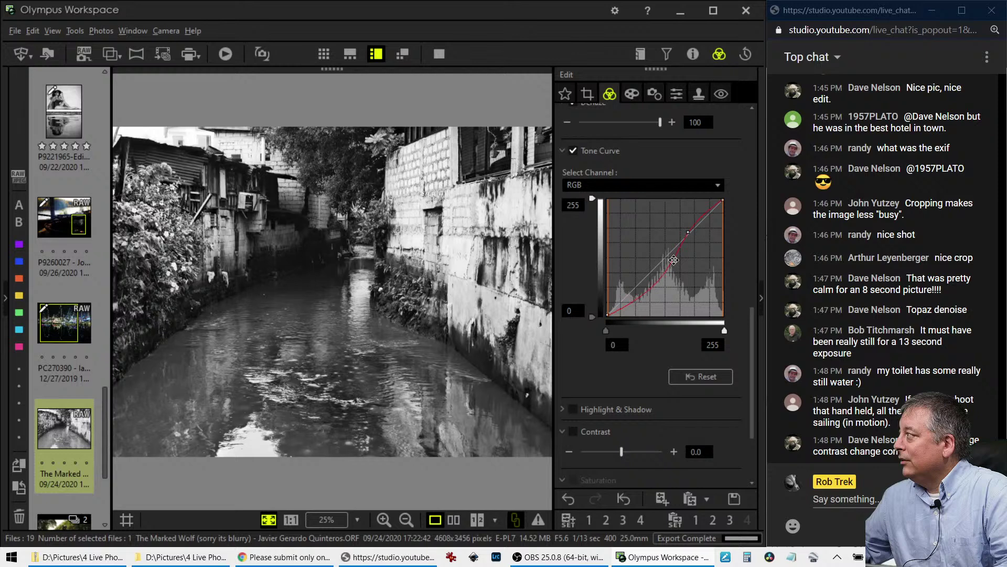
- Darken the canal photo's edges with vignetting at -9 and set its crop tilt adjustment to -0.1
click(633, 95)
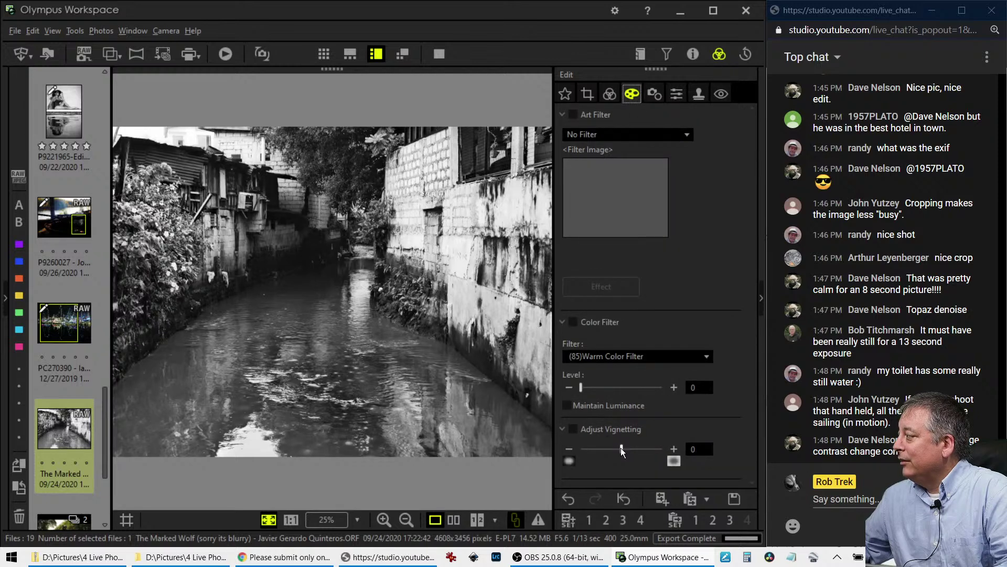
drag(621, 448, 611, 448)
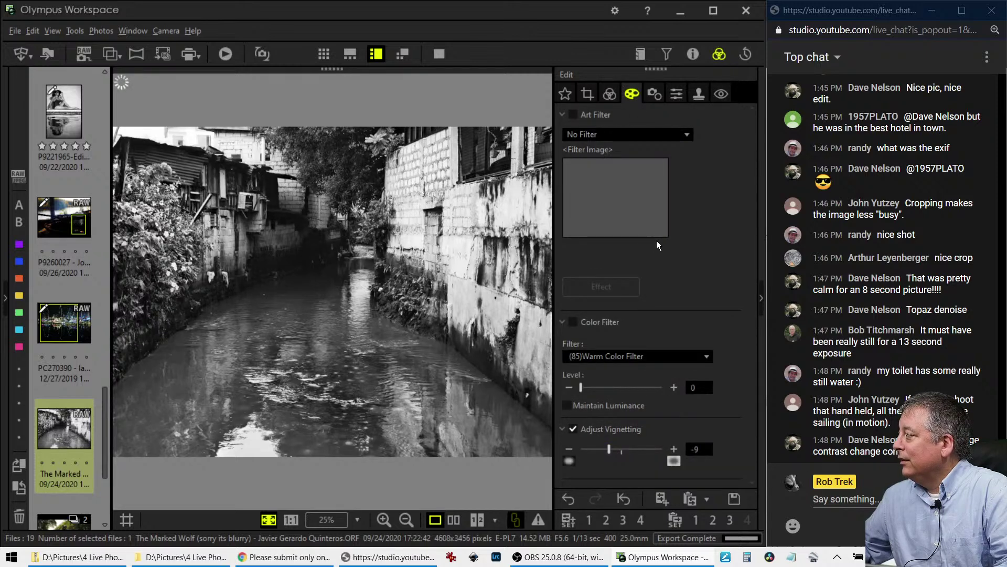
click(610, 95)
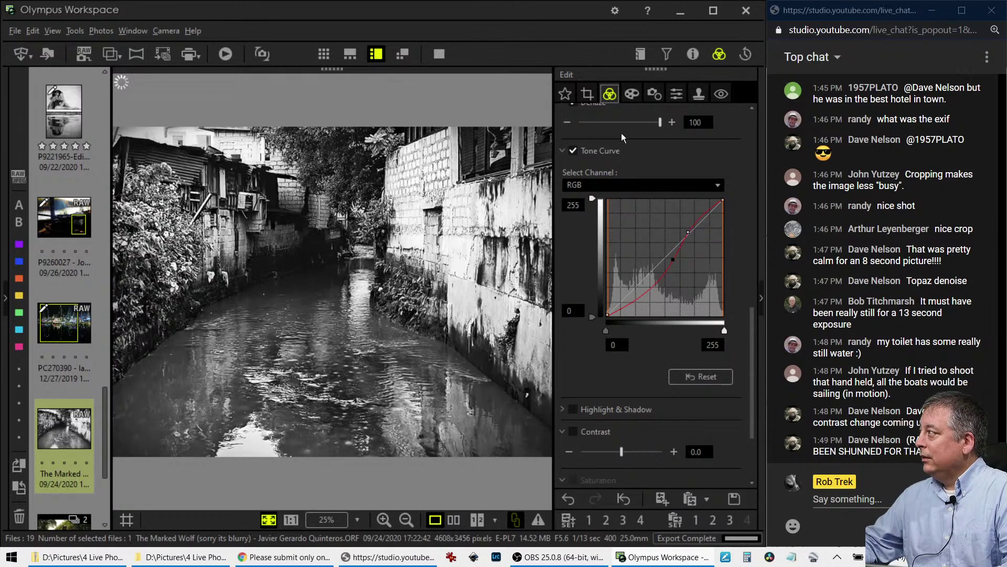
click(588, 95)
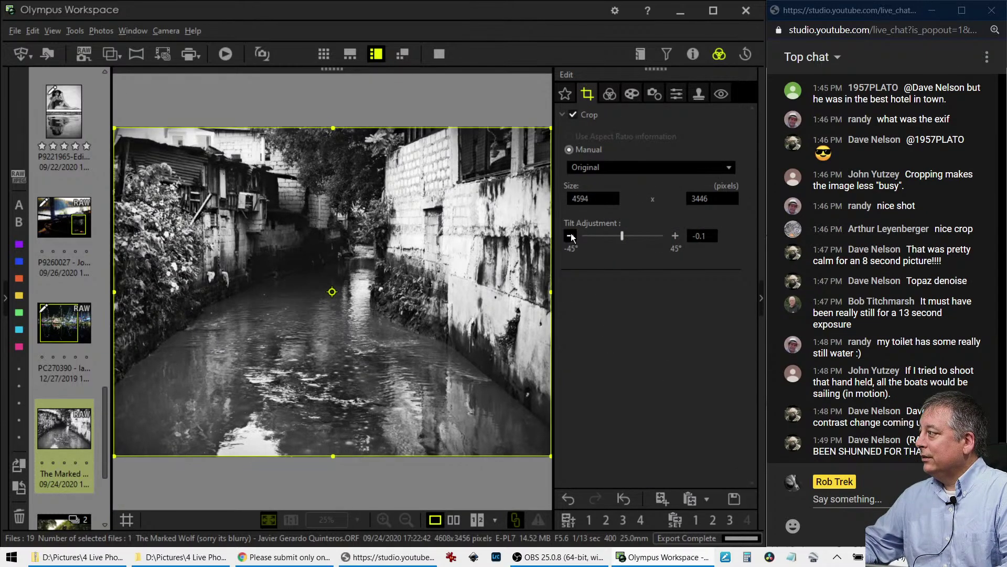
click(615, 93)
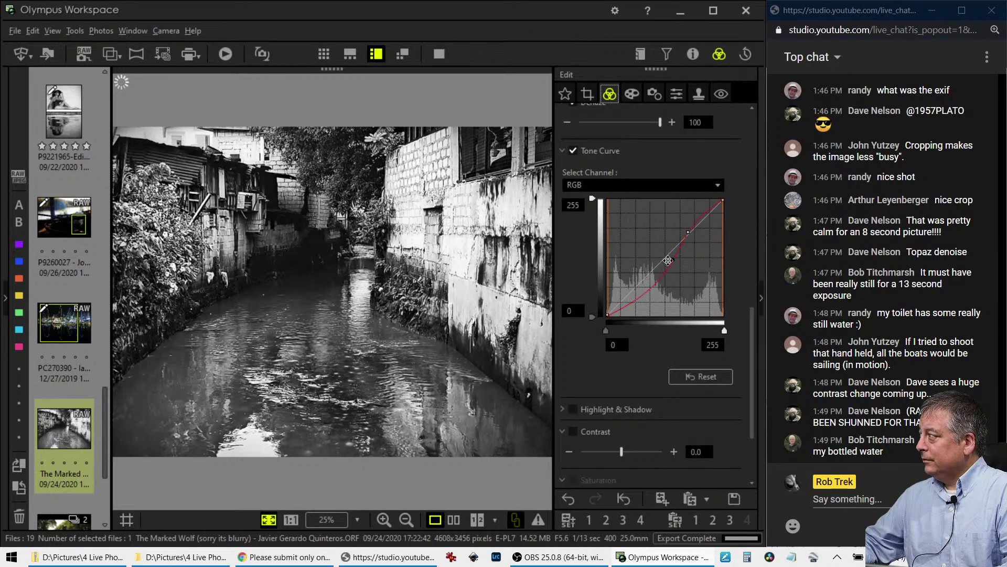
- Lower the midtone point of the RGB tone curve a little more and raise the sharpness to its maximum
mouse_move(667, 261)
mouse_down()
mouse_move(620, 301)
mouse_move(646, 288)
mouse_move(644, 306)
mouse_move(636, 296)
mouse_move(666, 271)
mouse_up()
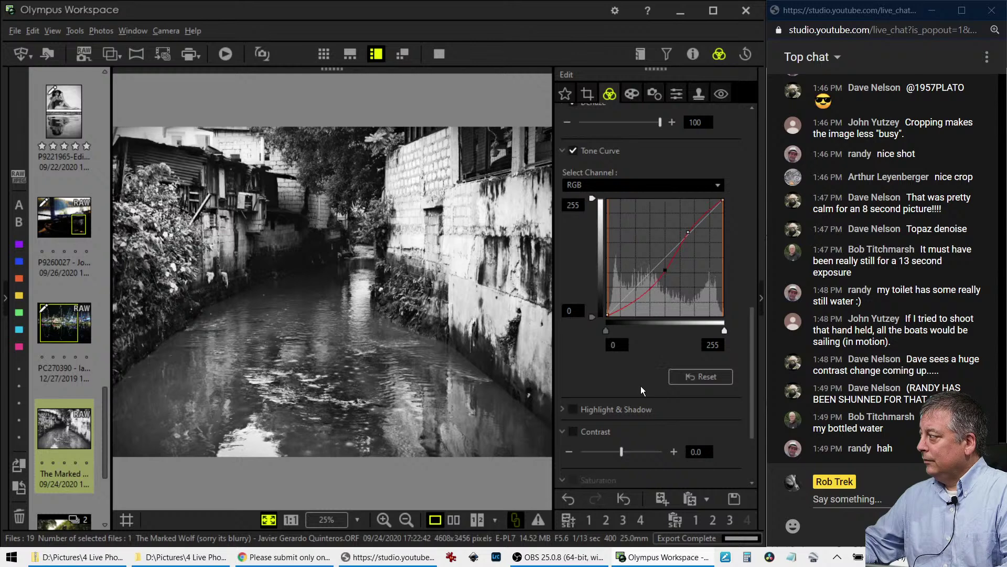
click(678, 93)
drag(621, 134, 698, 137)
click(610, 94)
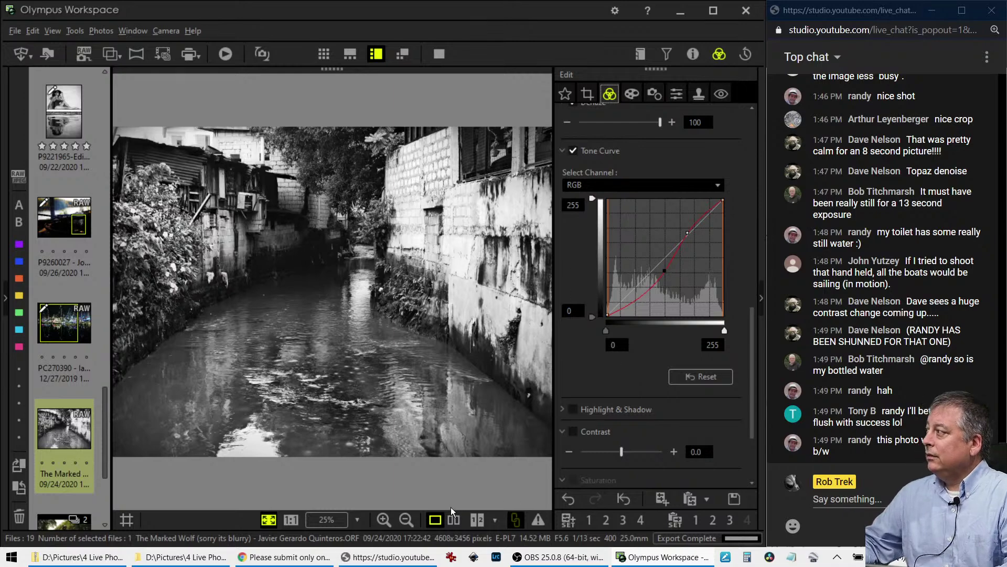
- Examine the sharpness of the canal photo's walls and foliage at full size and check its camera and lens details
click(445, 267)
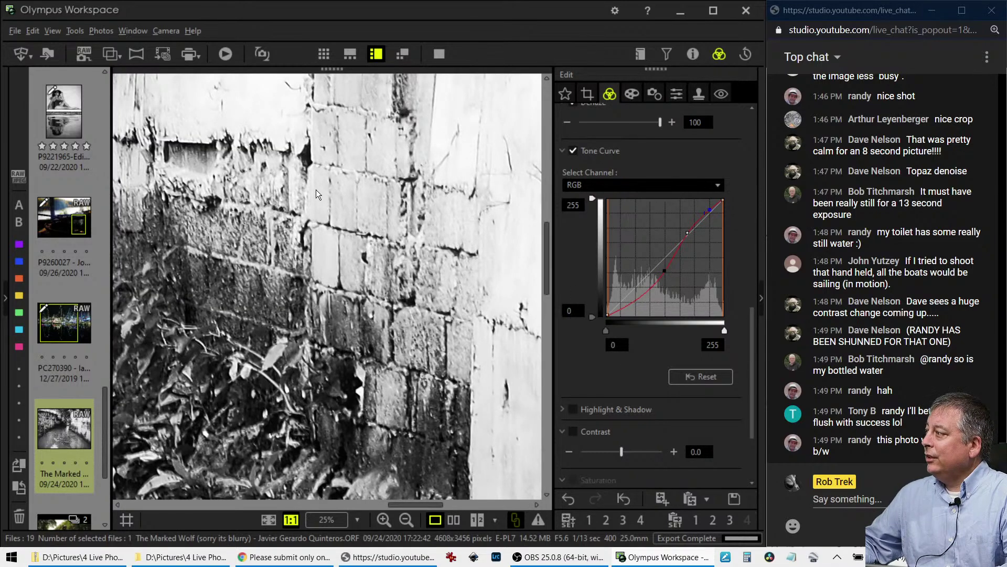
drag(315, 190, 457, 322)
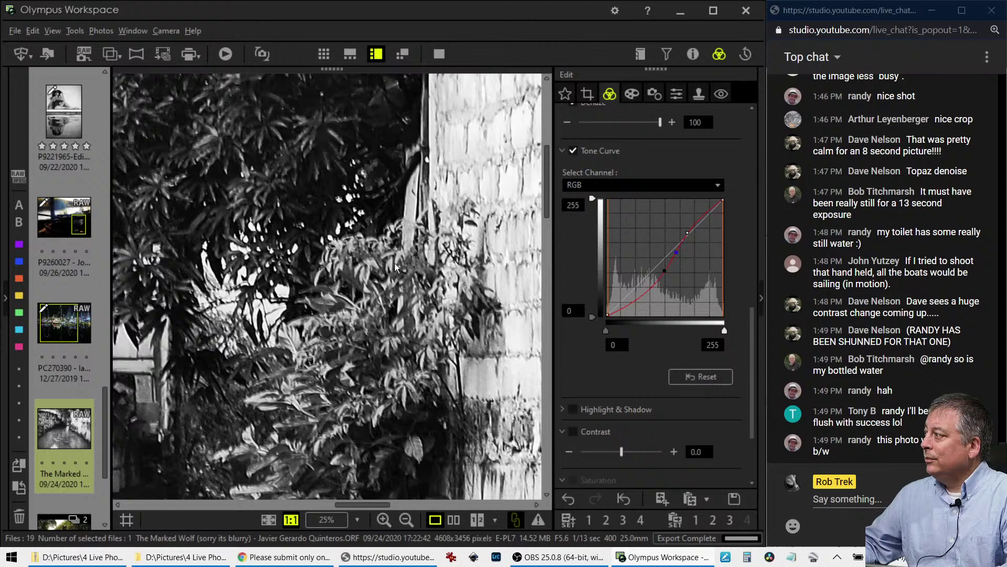
drag(395, 263, 452, 340)
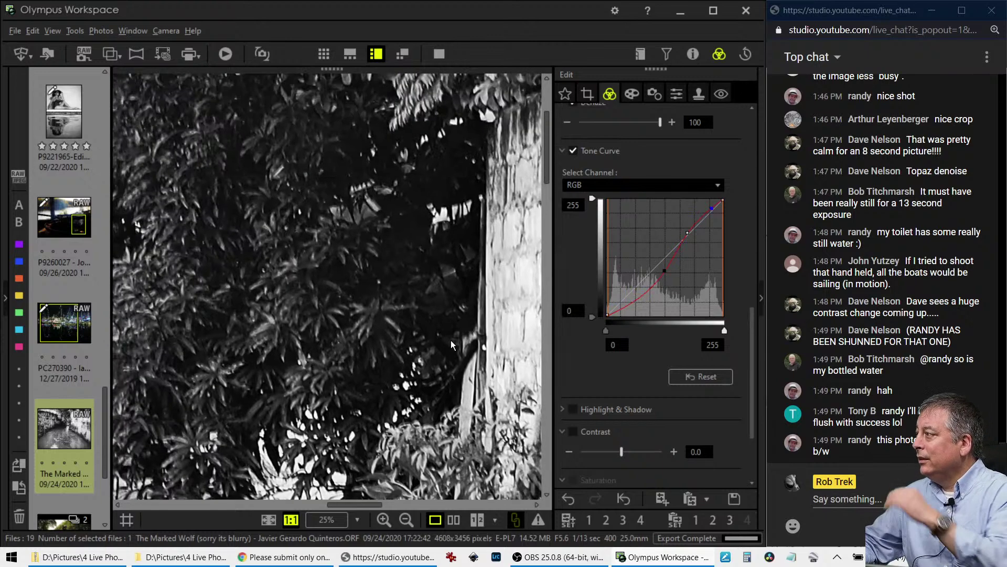
click(694, 54)
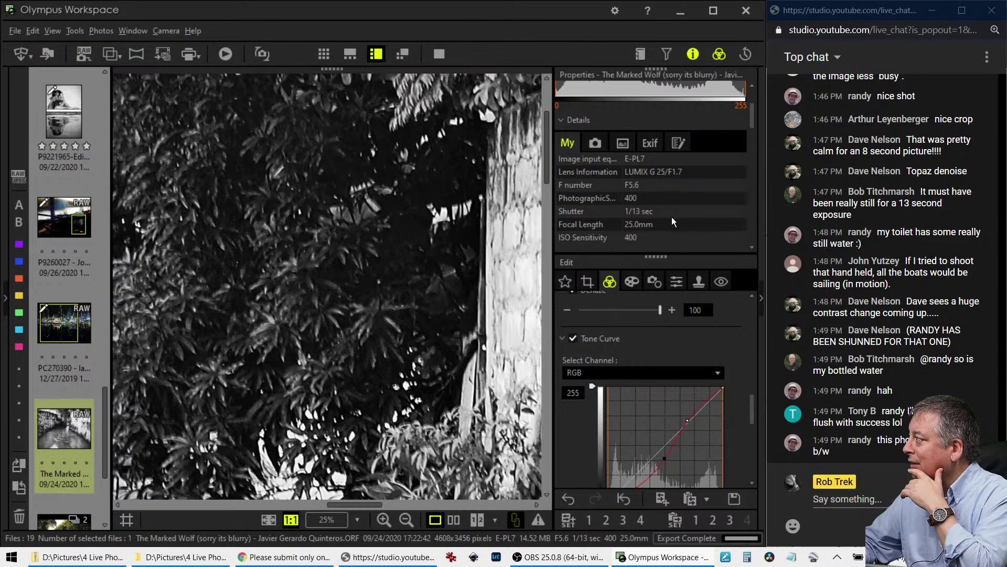
drag(407, 321, 211, 308)
drag(196, 248, 423, 237)
drag(470, 159, 376, 250)
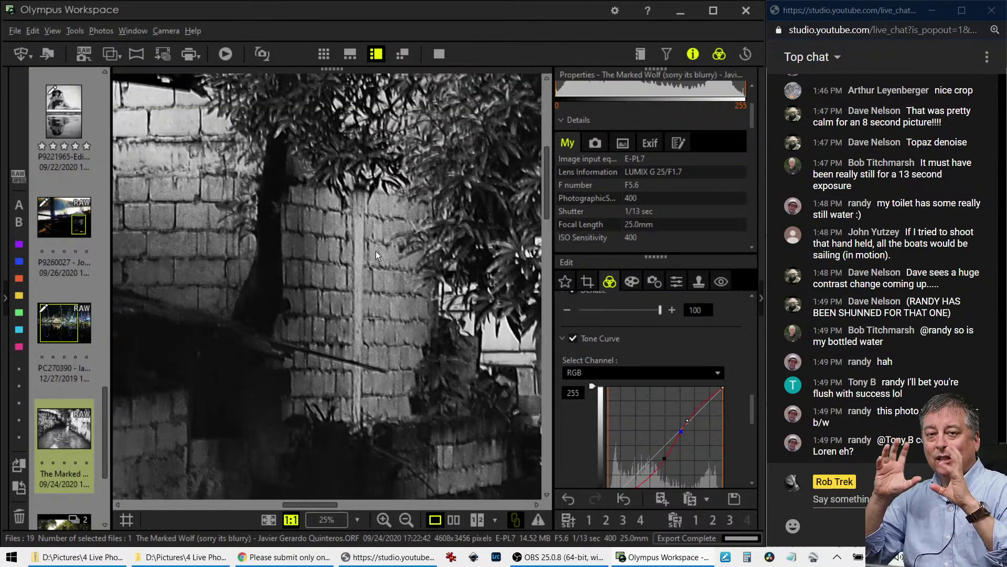
click(358, 240)
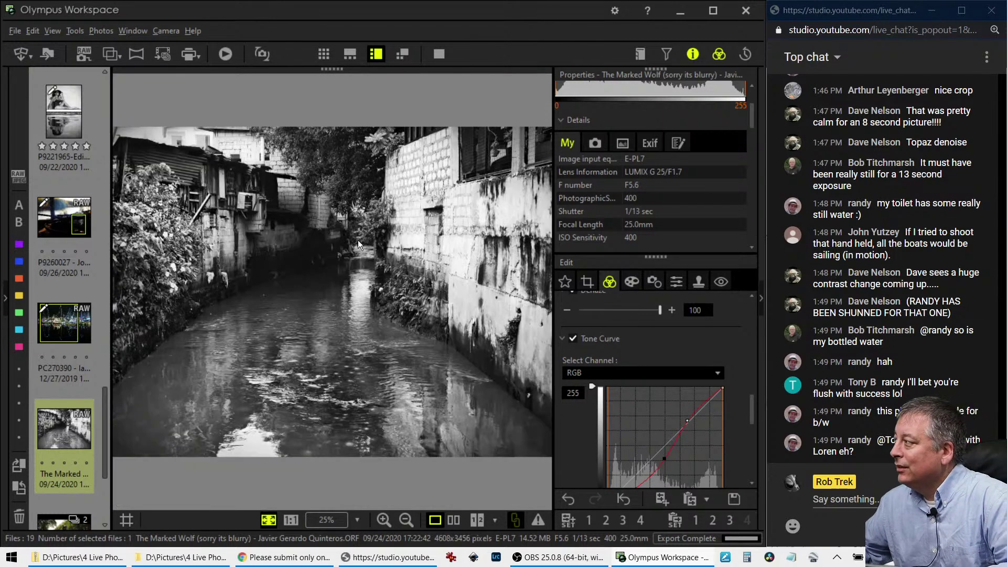
click(433, 182)
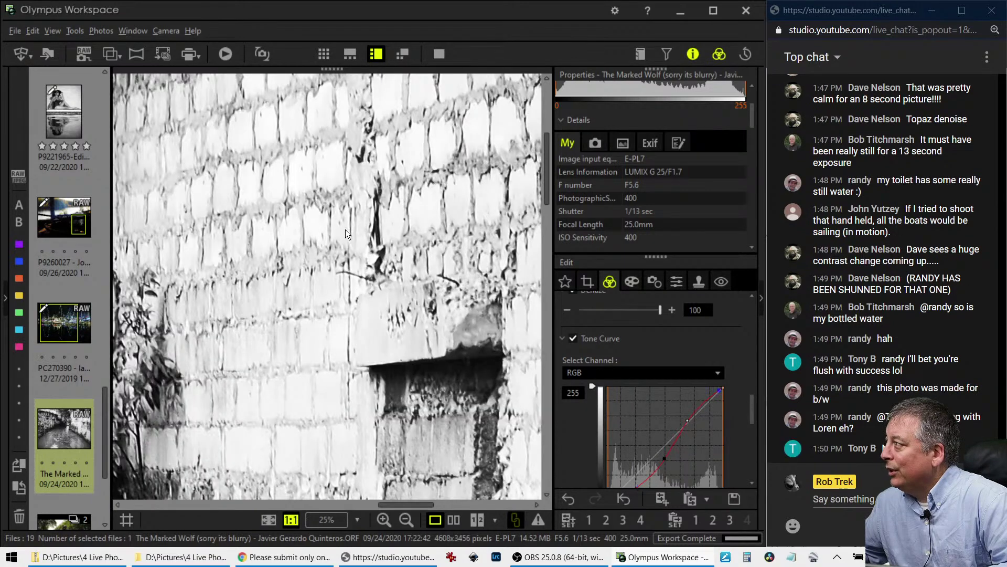
drag(346, 229, 353, 280)
drag(348, 190, 386, 320)
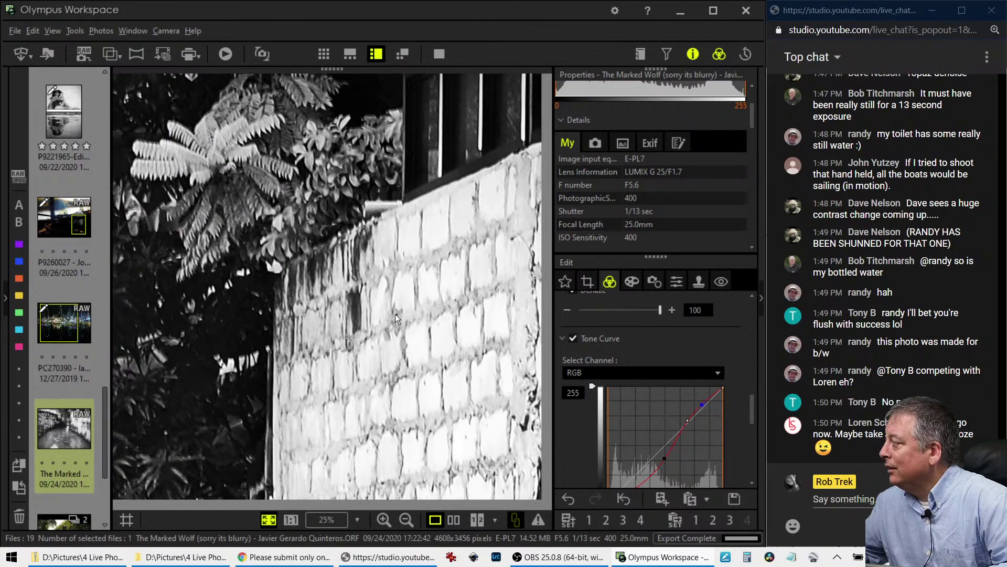
click(395, 314)
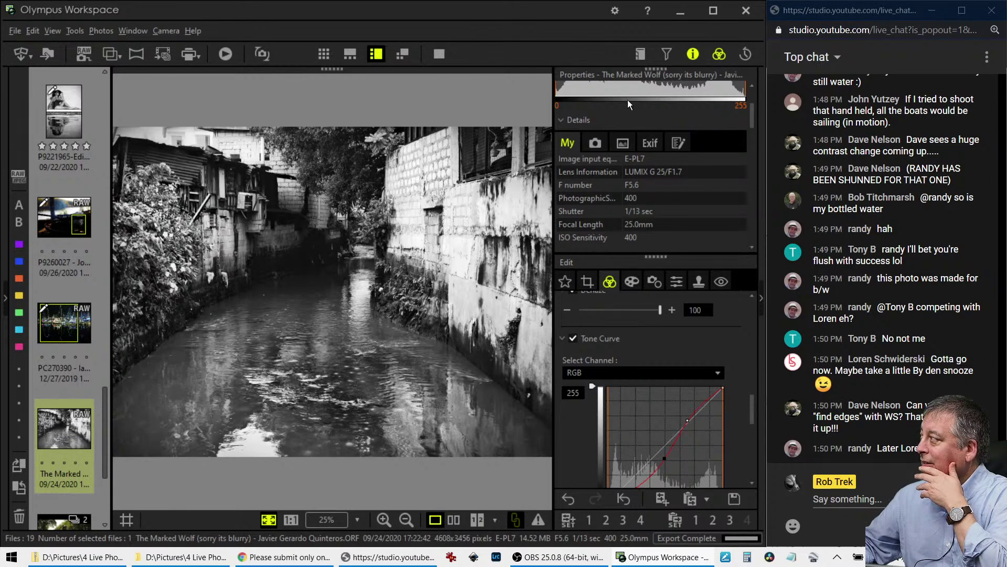
click(690, 58)
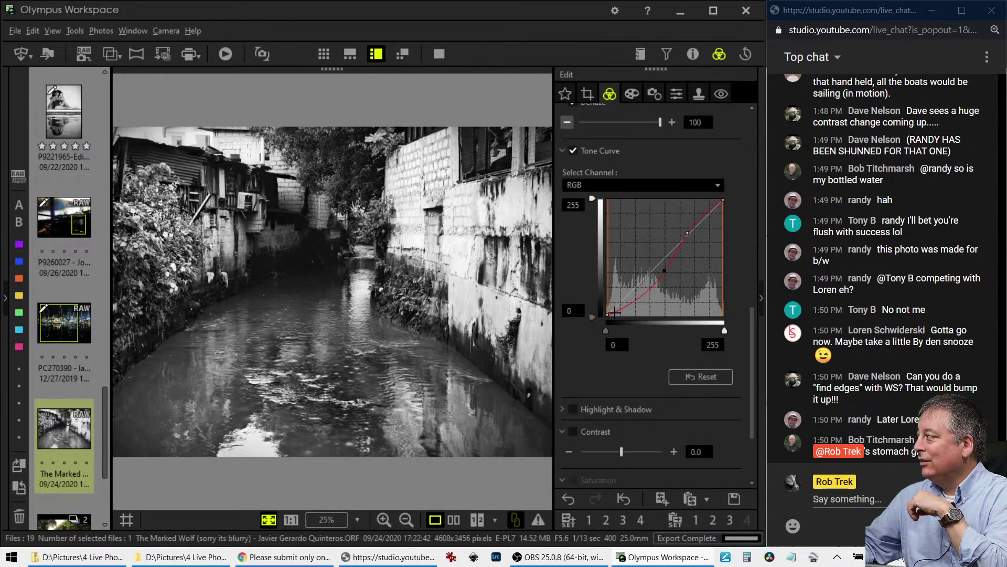
- Set the canal photo's contrast to 1.0 and compare the original and edited versions side by side in full screen
drag(622, 451, 639, 456)
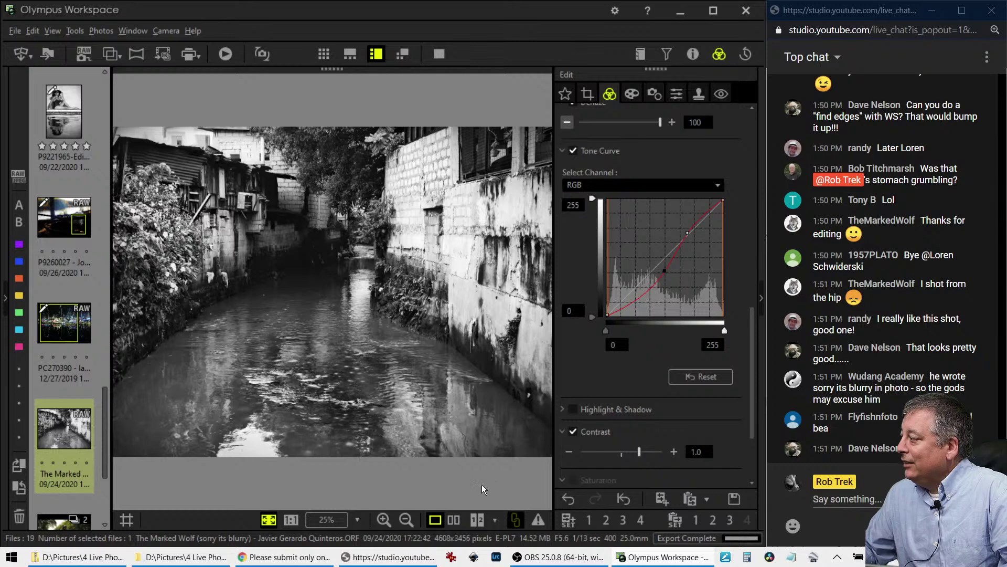
click(454, 520)
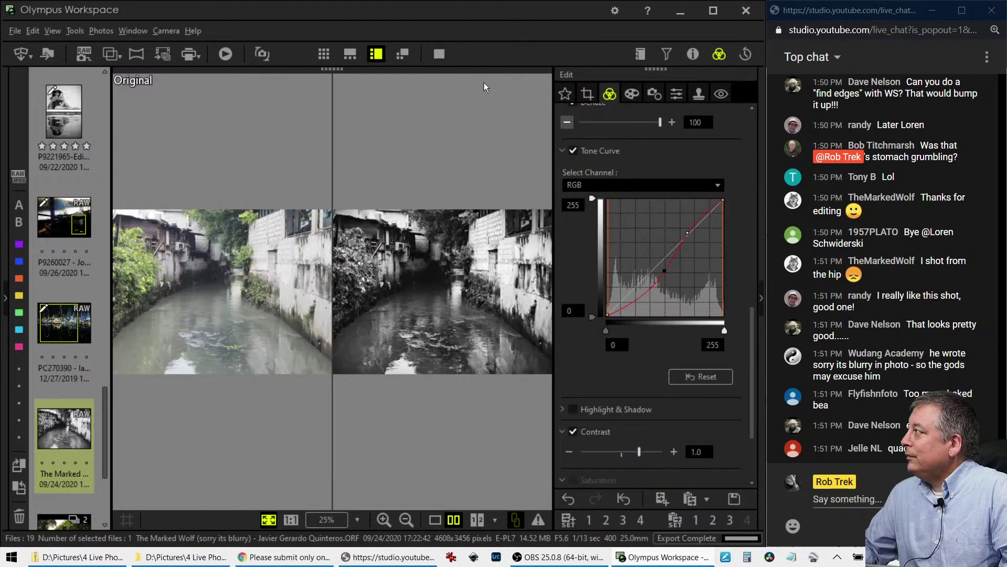
click(449, 52)
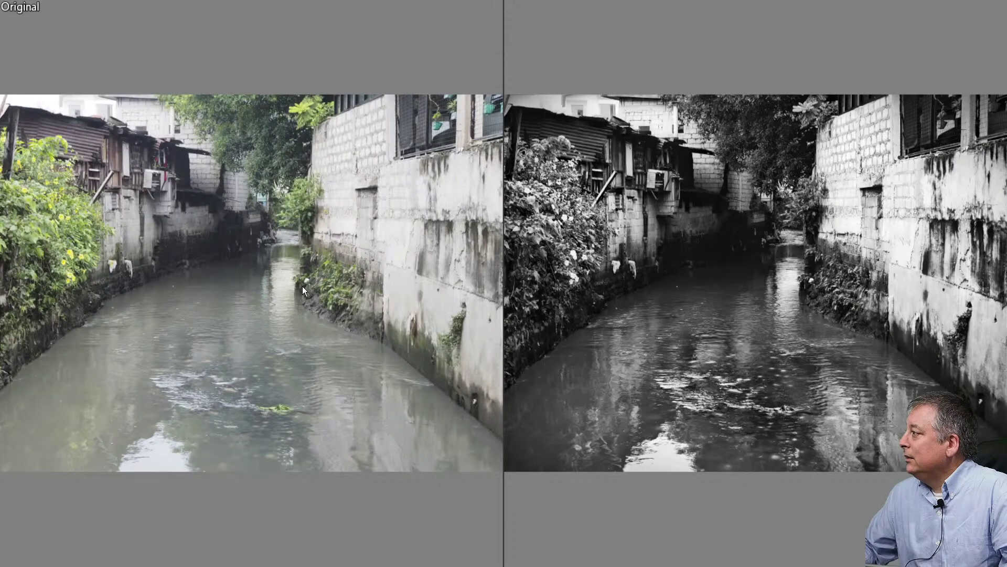
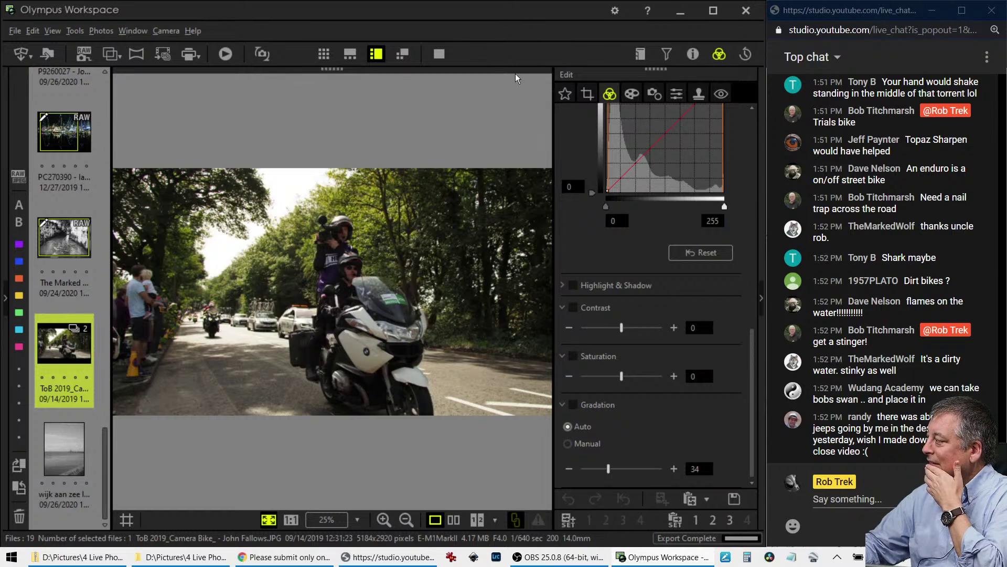
- Examine the camera motorcycle photo in full screen, checking the riders, support cars and bodywork at full size
click(439, 54)
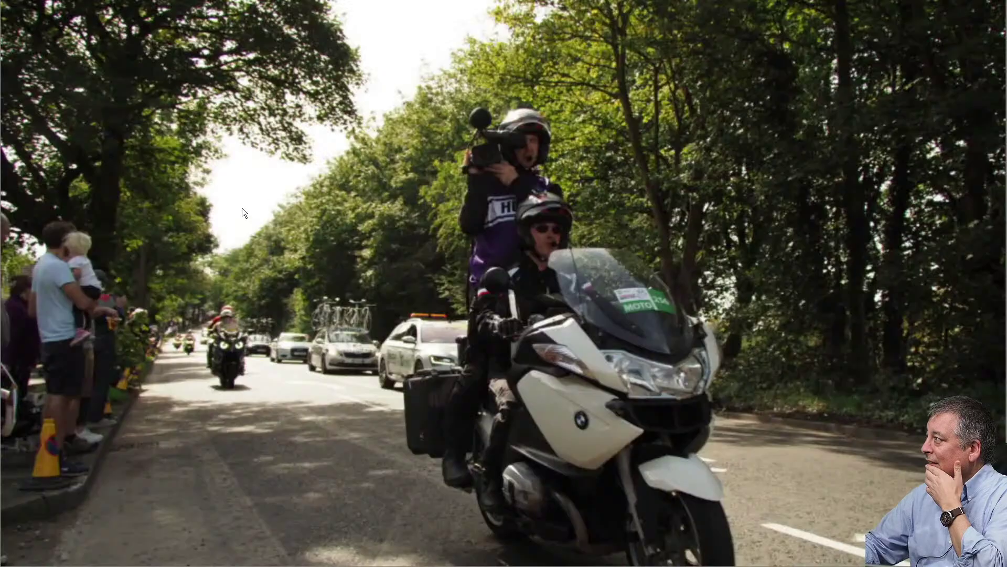
click(518, 127)
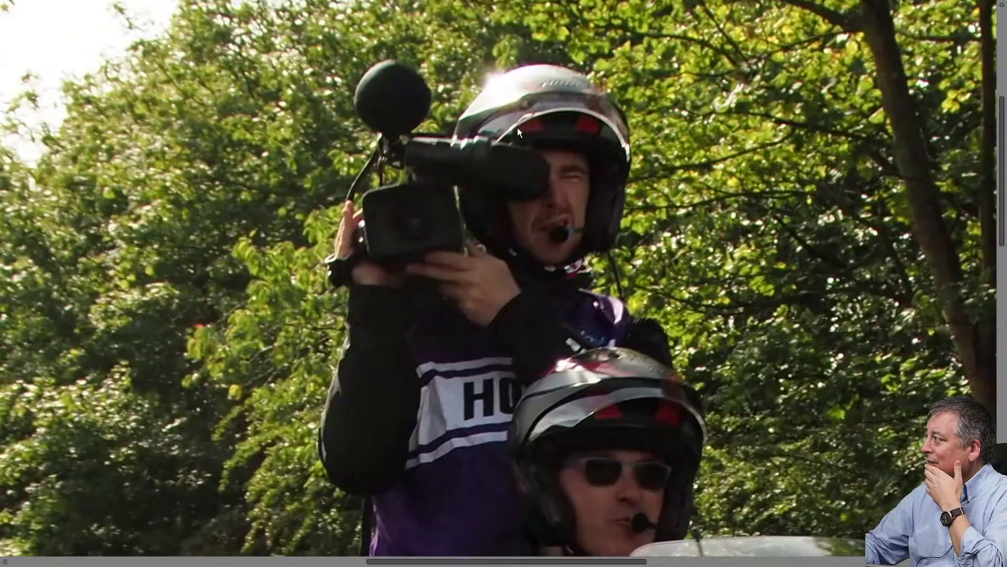
click(507, 214)
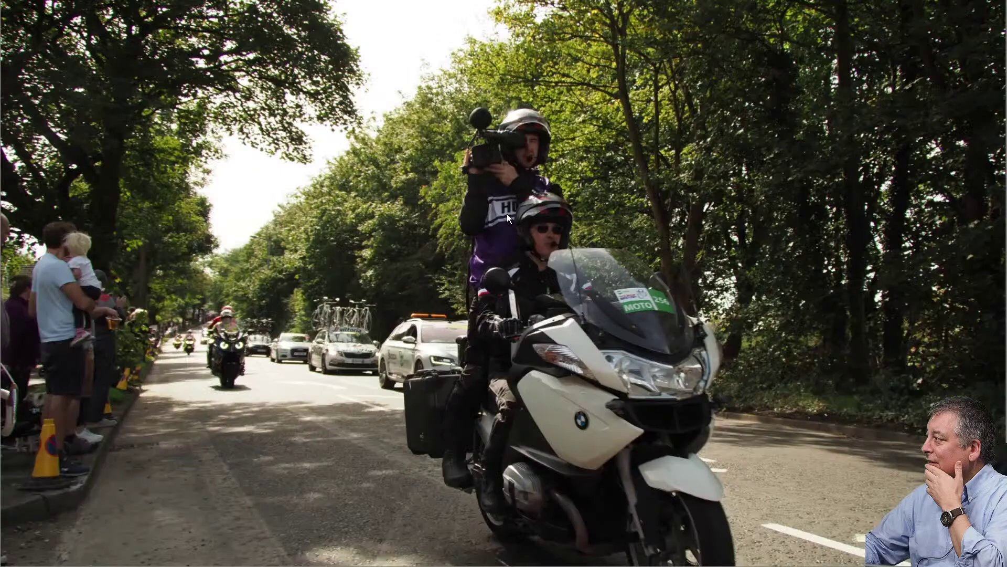
click(253, 307)
drag(747, 512, 505, 369)
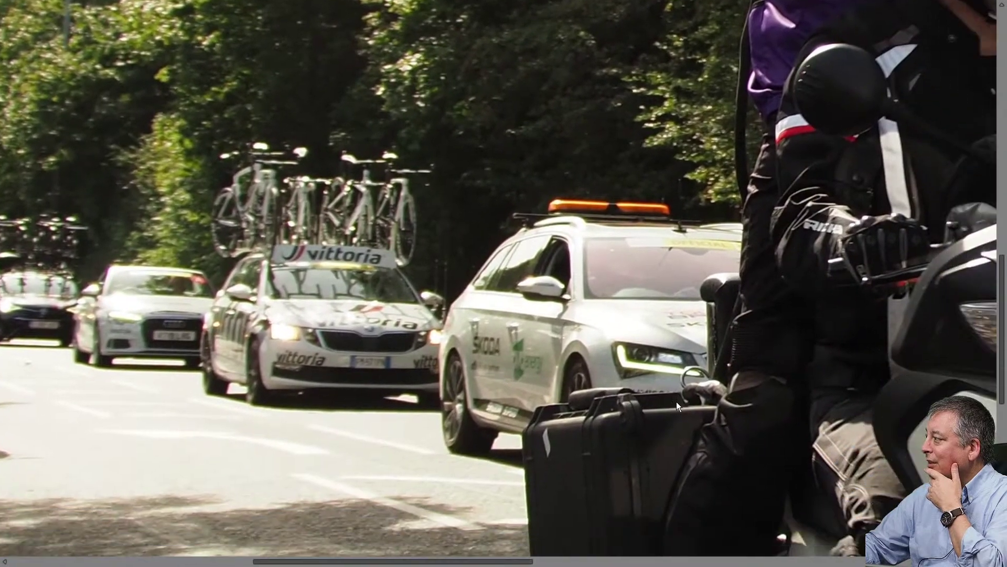
drag(675, 402, 256, 180)
scroll(599, 333, down, 5)
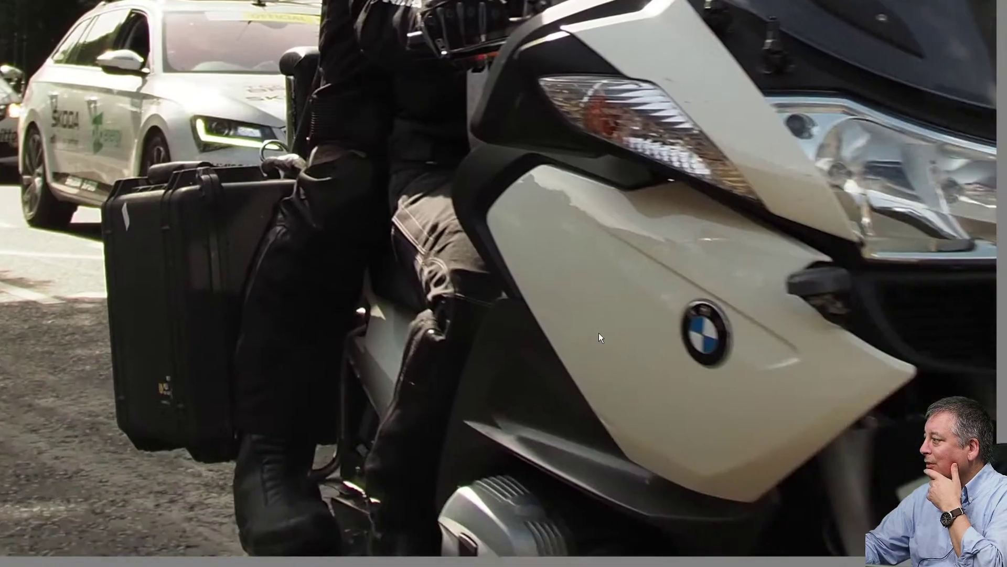
scroll(487, 108, up, 5)
scroll(487, 108, down, 3)
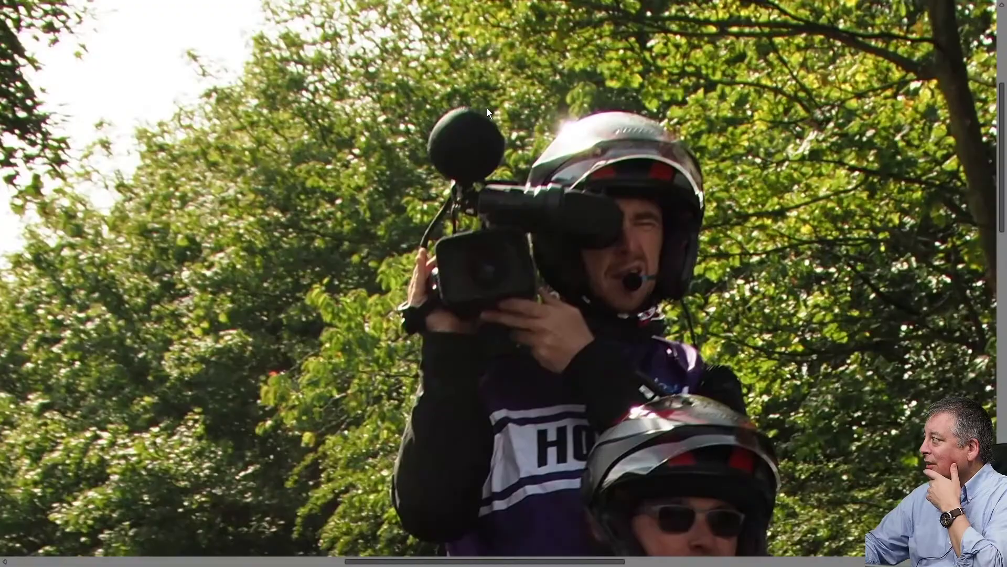
scroll(487, 108, down, 2)
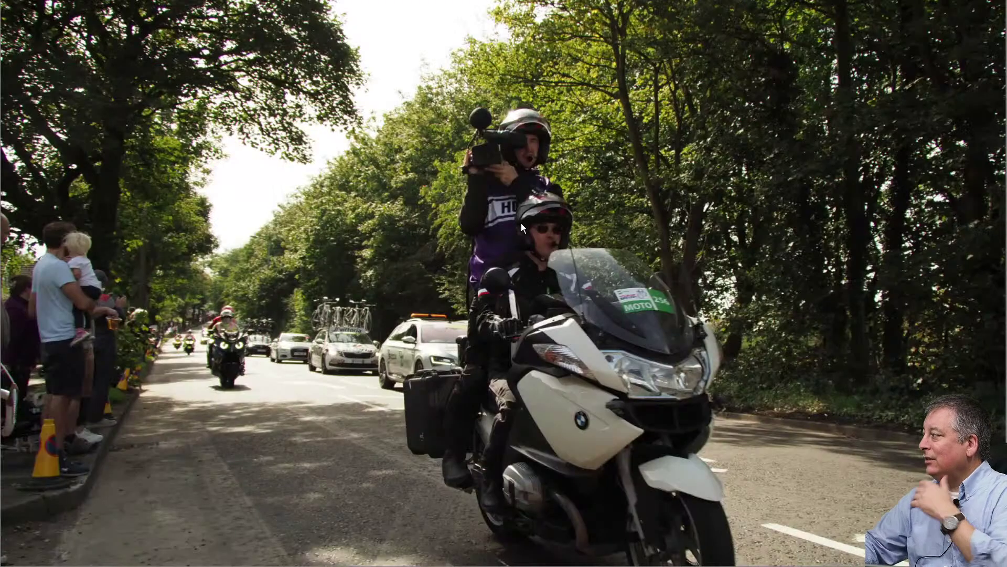
key(Escape)
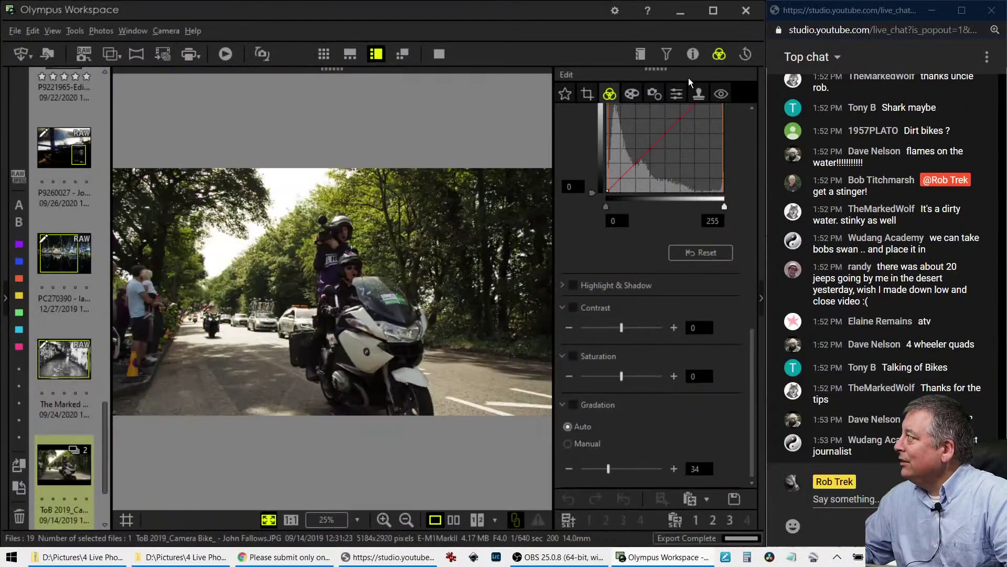
- Check the motorcycle photo's shooting details and inspect the front fairing and the distant motorcycle at full size
click(693, 55)
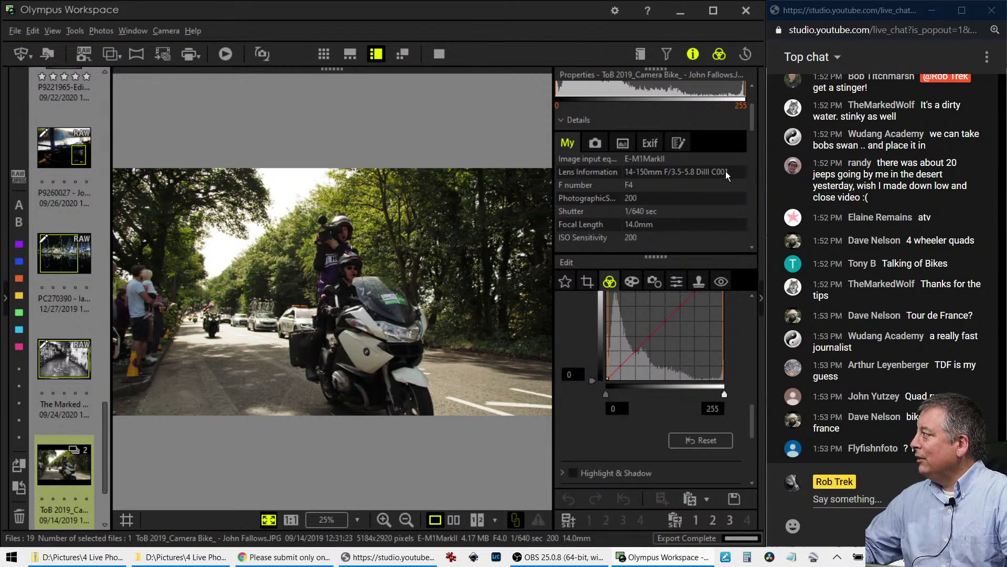
click(693, 54)
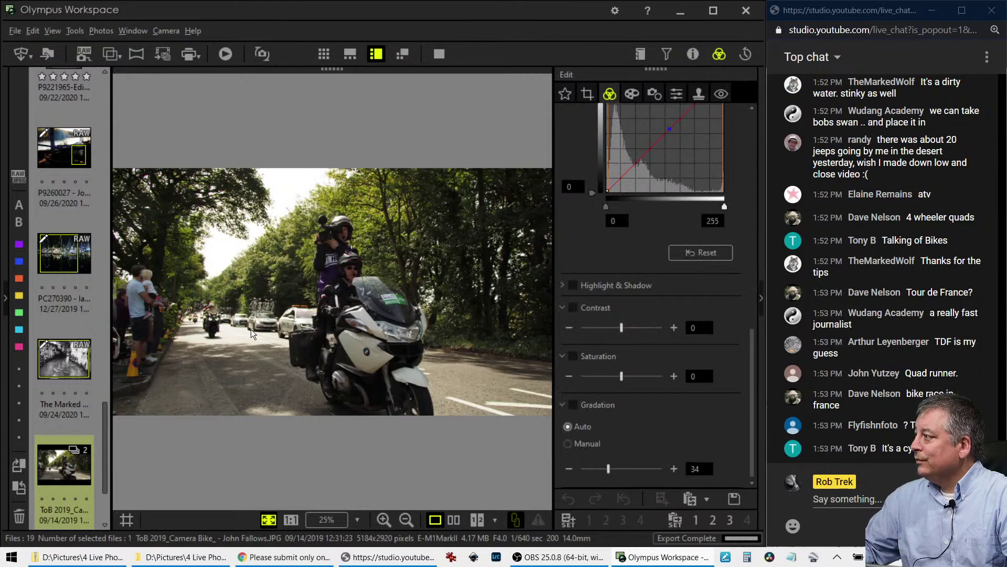
click(204, 308)
click(346, 319)
click(374, 321)
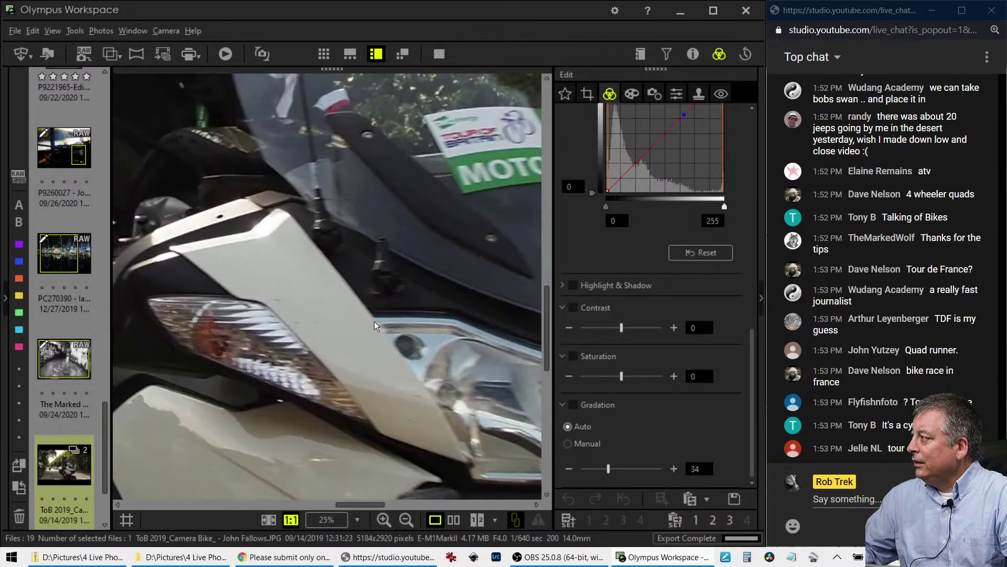
drag(362, 247, 412, 371)
click(329, 310)
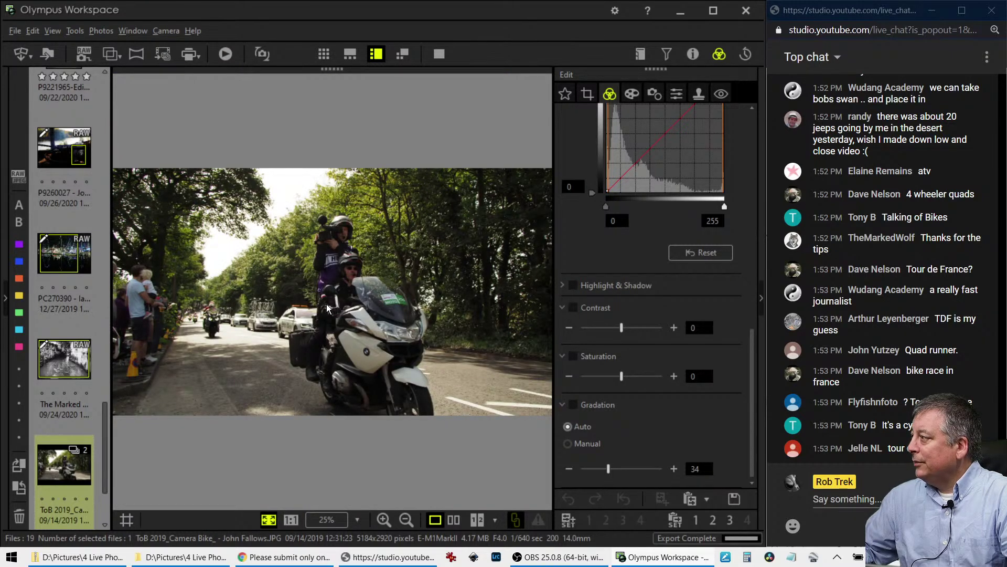
click(216, 328)
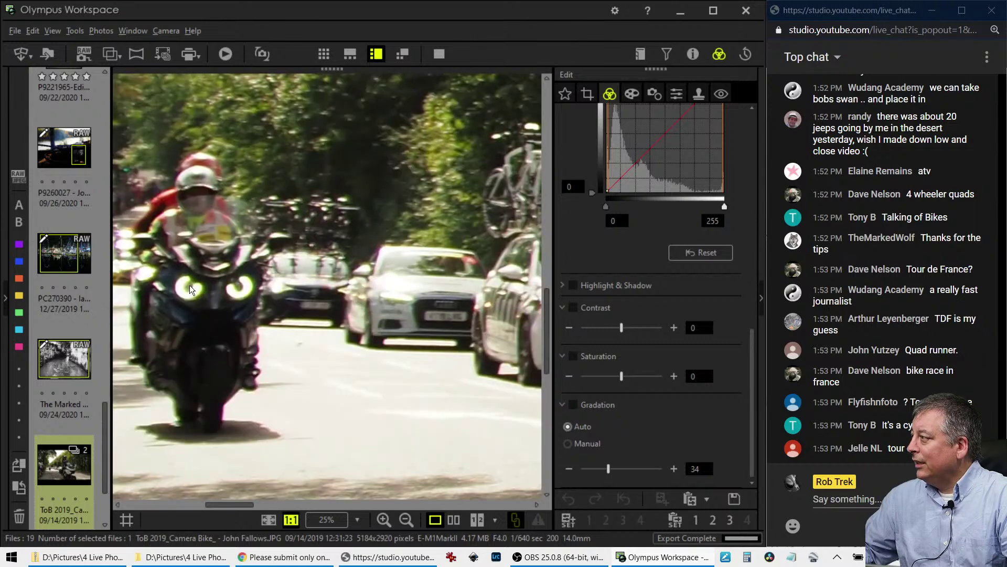
click(216, 288)
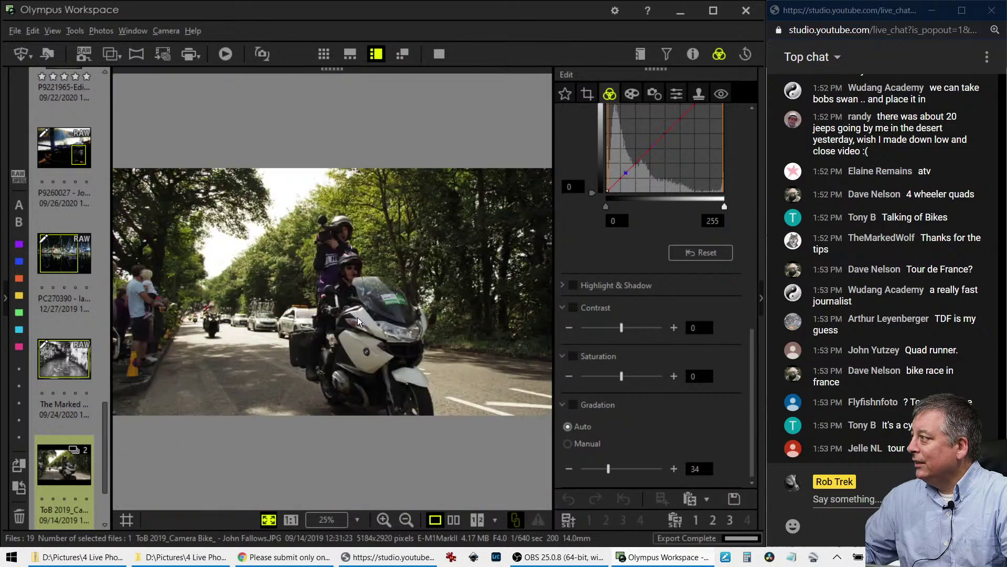
click(417, 348)
drag(416, 346, 329, 289)
click(382, 295)
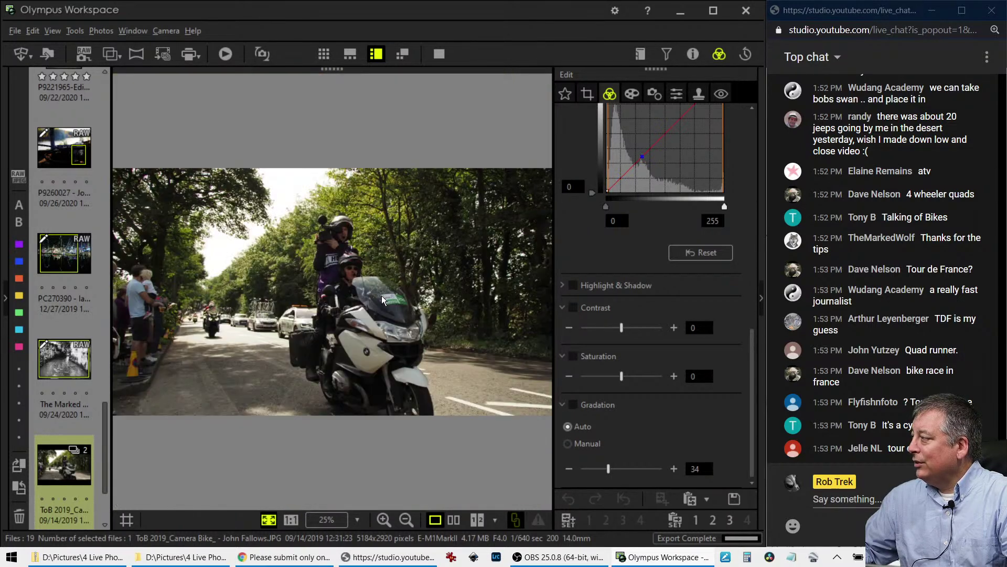
- Crop the motorcycle photo to the custom 2.0:3.0 portrait ratio, framing the two riders and their motorcycle
click(587, 93)
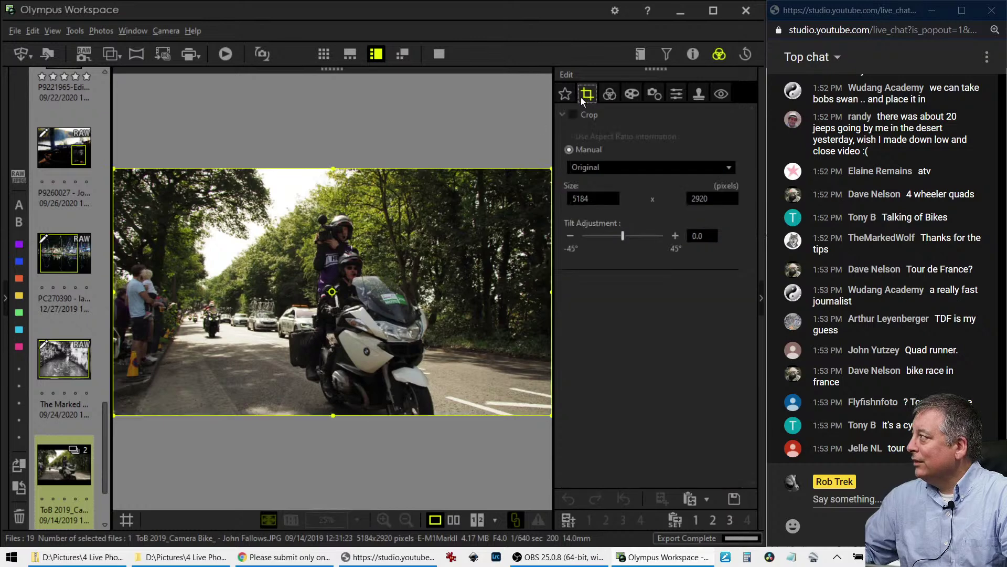
click(598, 165)
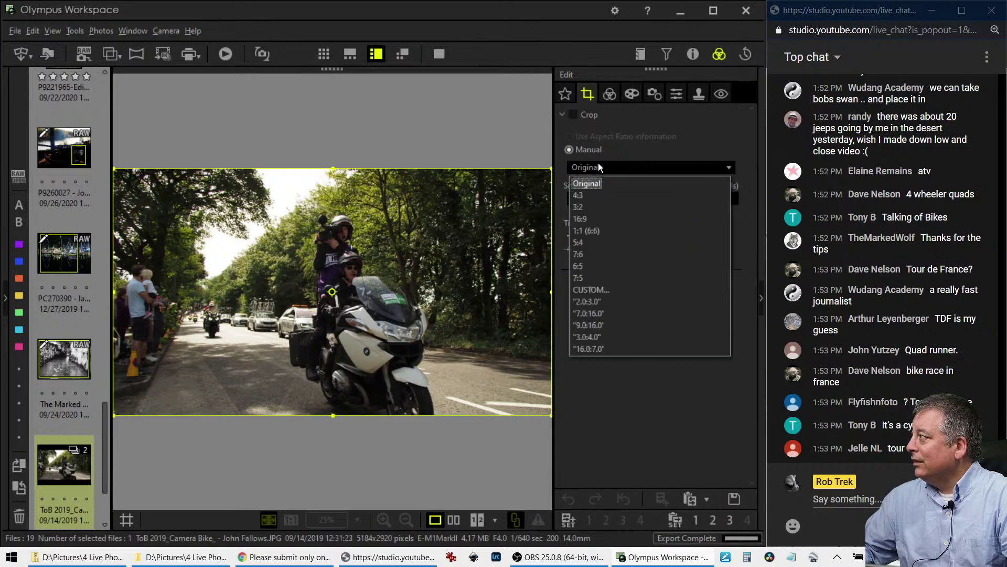
click(601, 302)
drag(372, 329, 399, 330)
- Set the motorcycle photo's gradation manually to 40 and its sharpness to 3
click(609, 93)
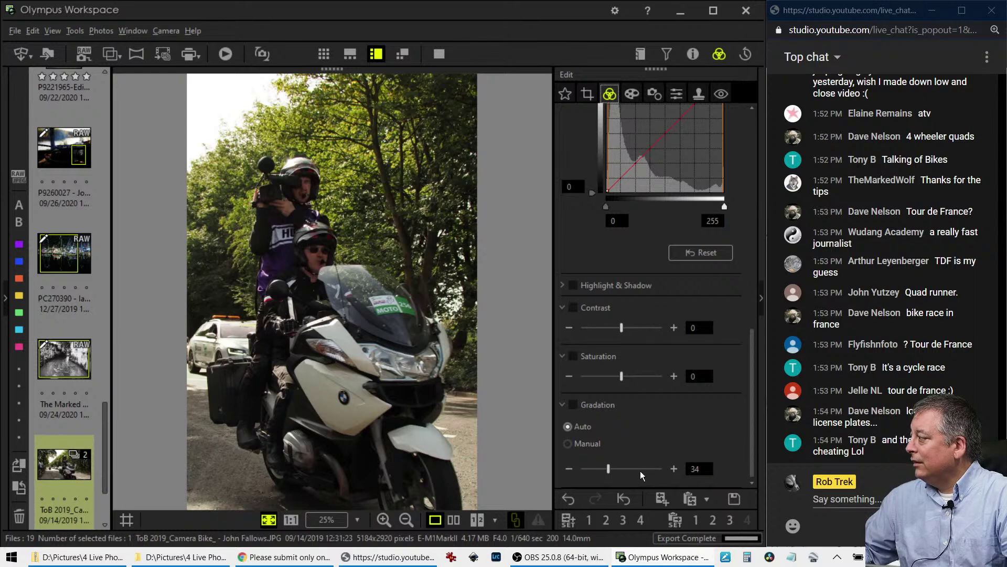
drag(608, 469, 613, 469)
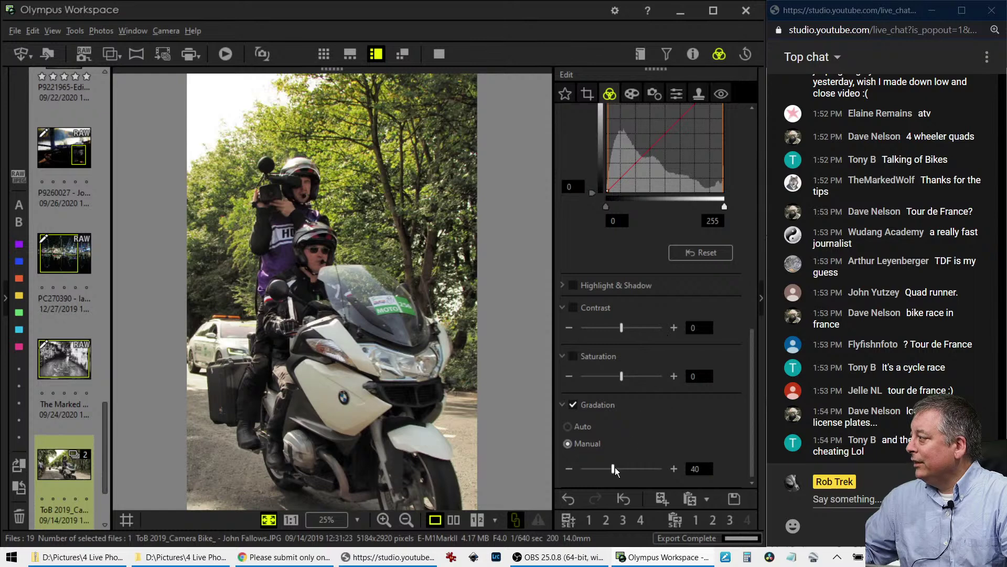
click(677, 93)
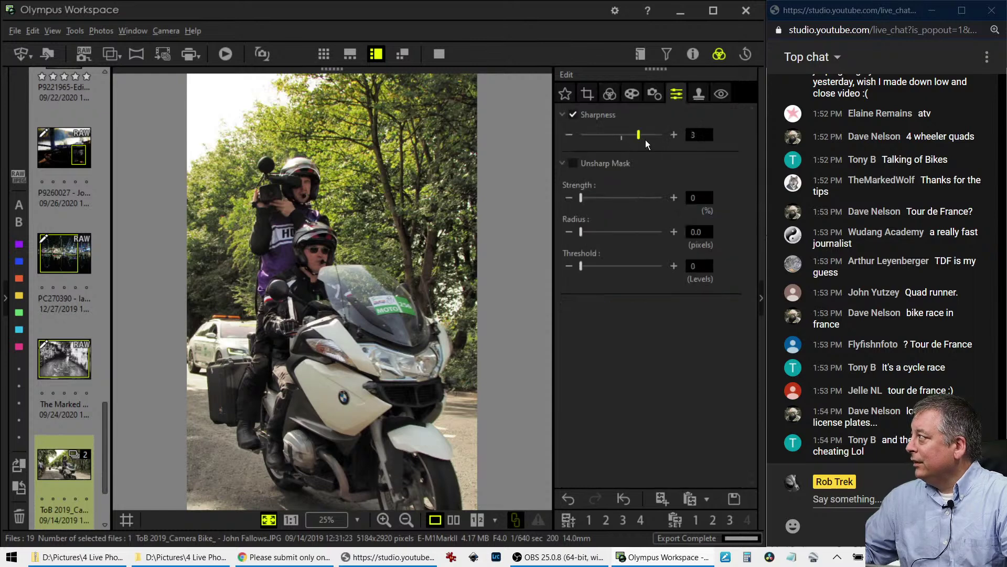
- Anchor the shadows and slightly raise the highlights of the motorcycle photo with an RGB tone curve
click(654, 93)
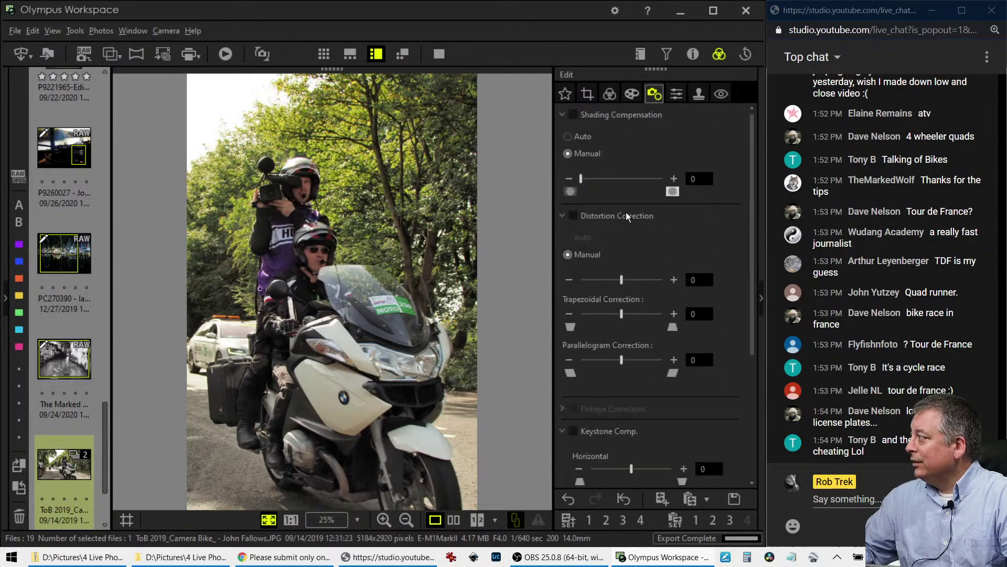
click(611, 94)
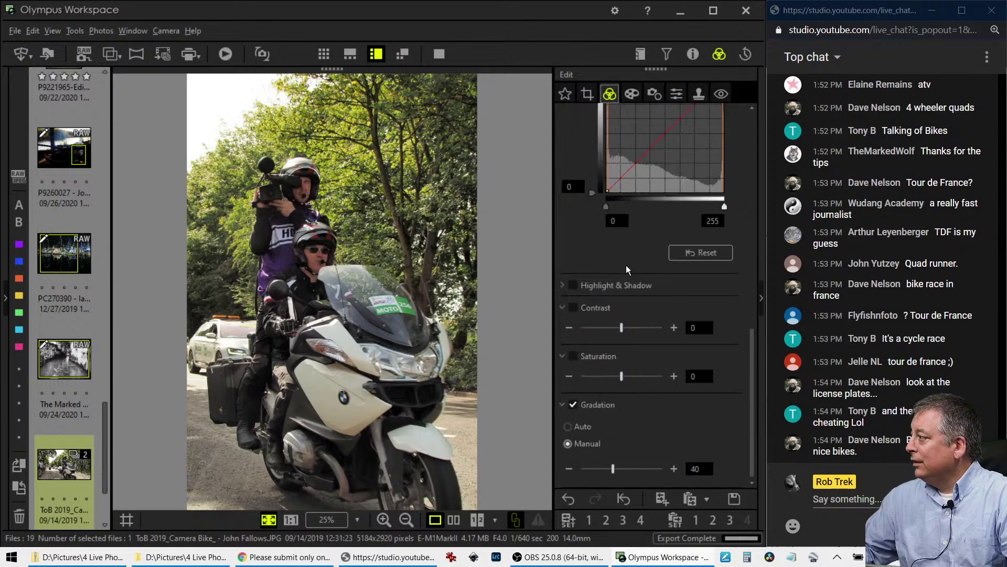
scroll(626, 264, up, 3)
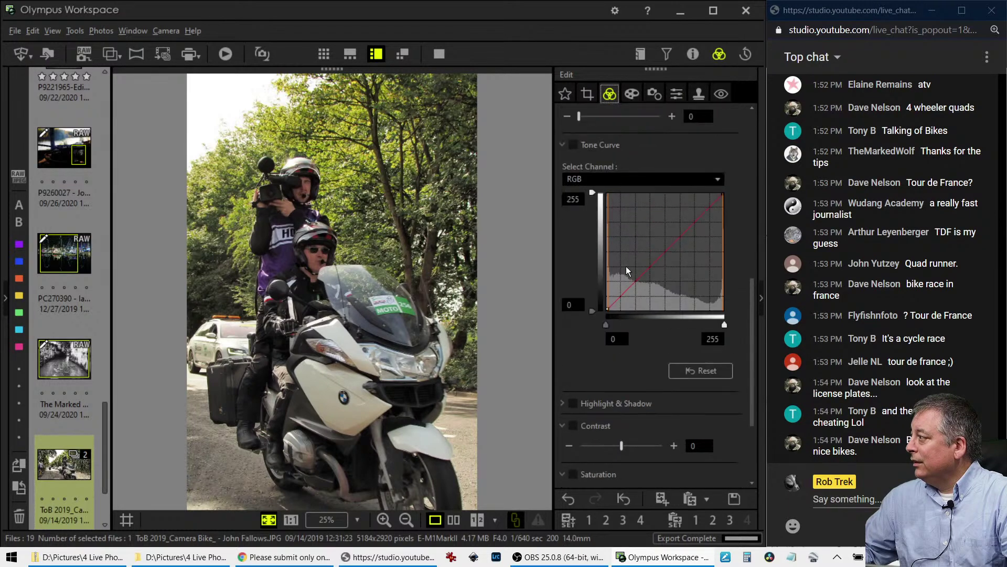
click(612, 304)
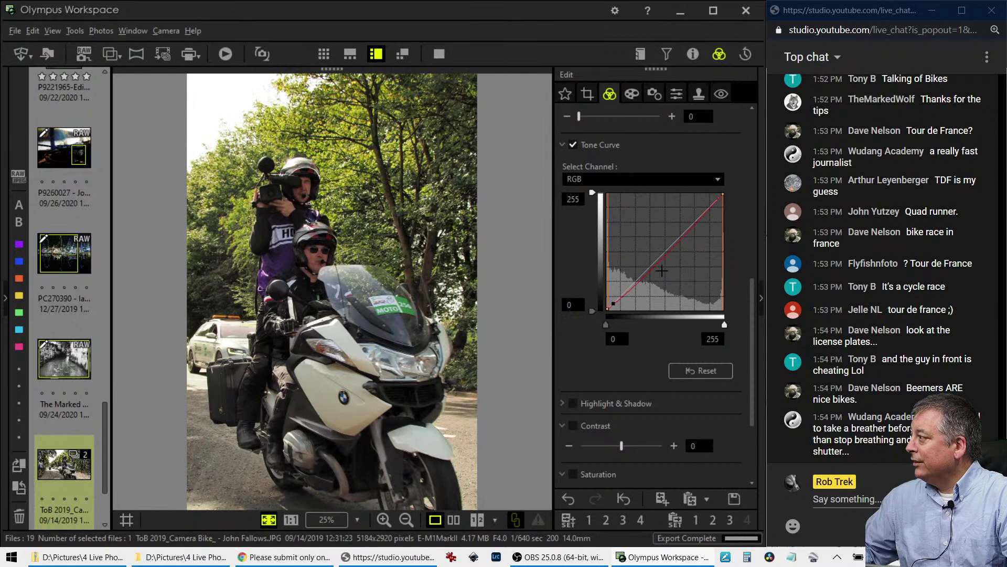
drag(682, 234, 683, 224)
mouse_move(616, 300)
mouse_down()
mouse_move(628, 301)
mouse_move(615, 300)
mouse_up()
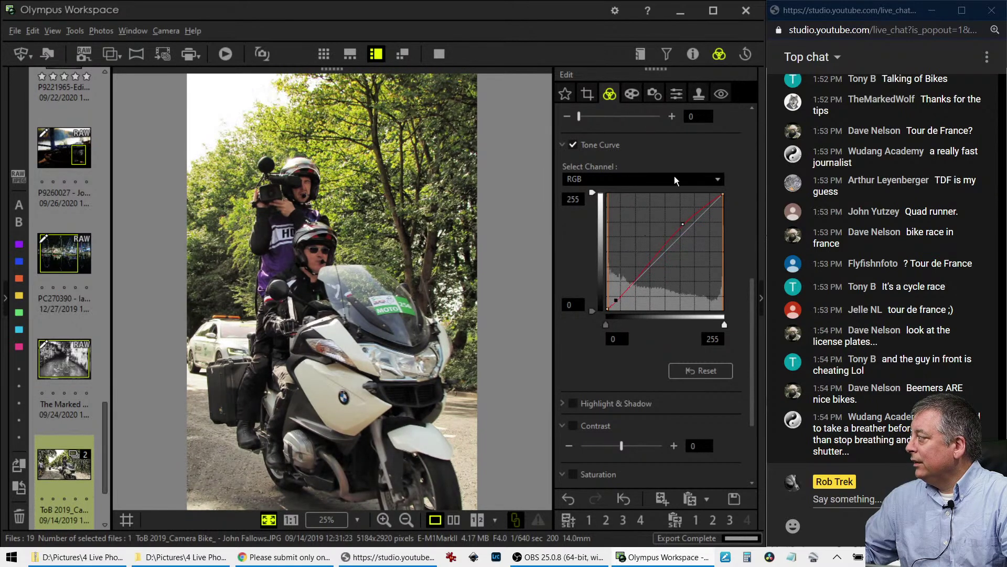
- Darken the motorcycle photo's edges by setting the vignetting adjustment to -7
scroll(568, 219, up, 5)
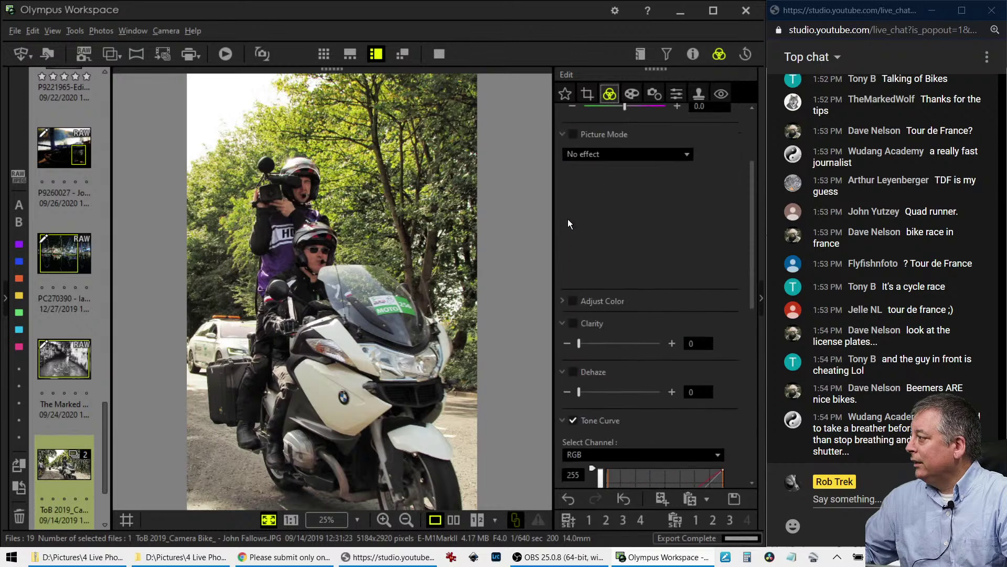
scroll(567, 218, up, 3)
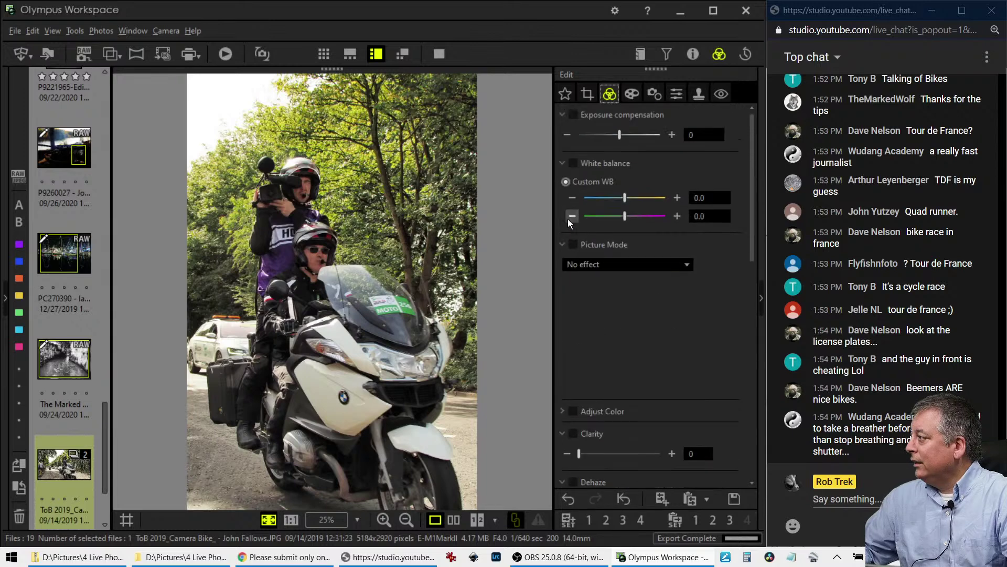
click(633, 95)
drag(621, 450, 610, 453)
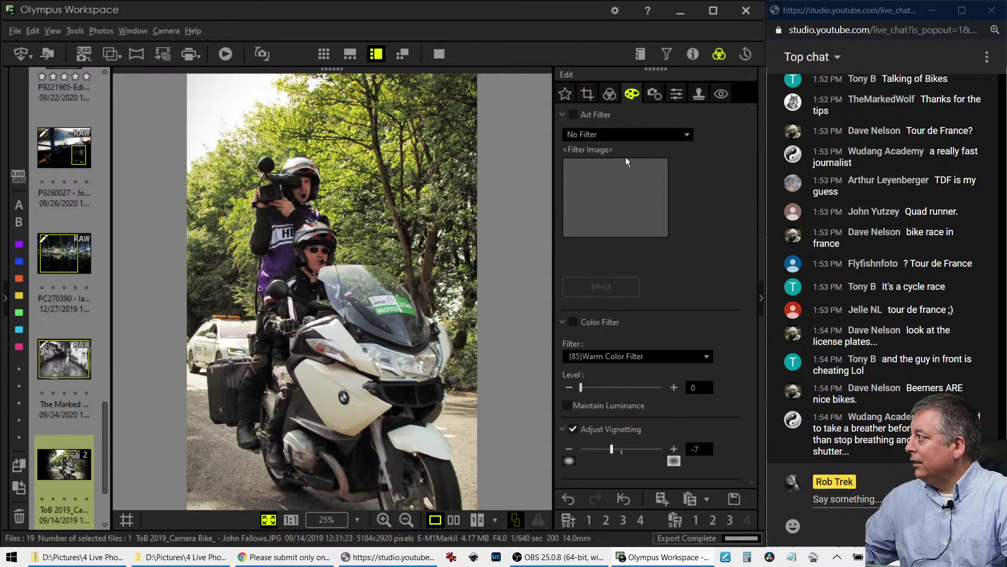
- Cool the motorcycle photo's custom white balance to -0.5 on the blue-amber axis
click(611, 94)
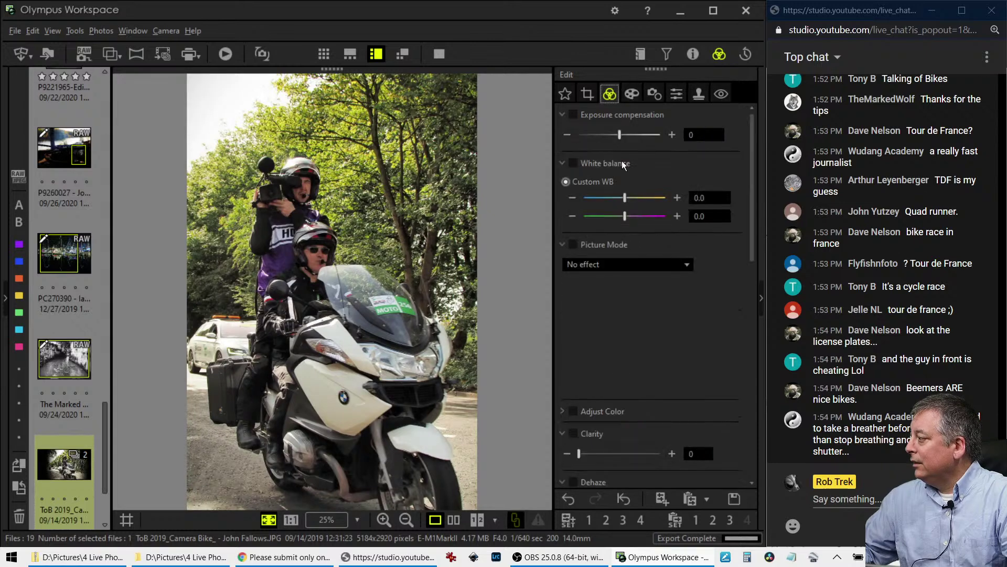
click(572, 198)
click(573, 198)
click(572, 198)
click(572, 198)
click(572, 199)
click(614, 267)
click(614, 267)
- Apply a dehaze of 51 to the motorcycle photo
scroll(657, 351, down, 2)
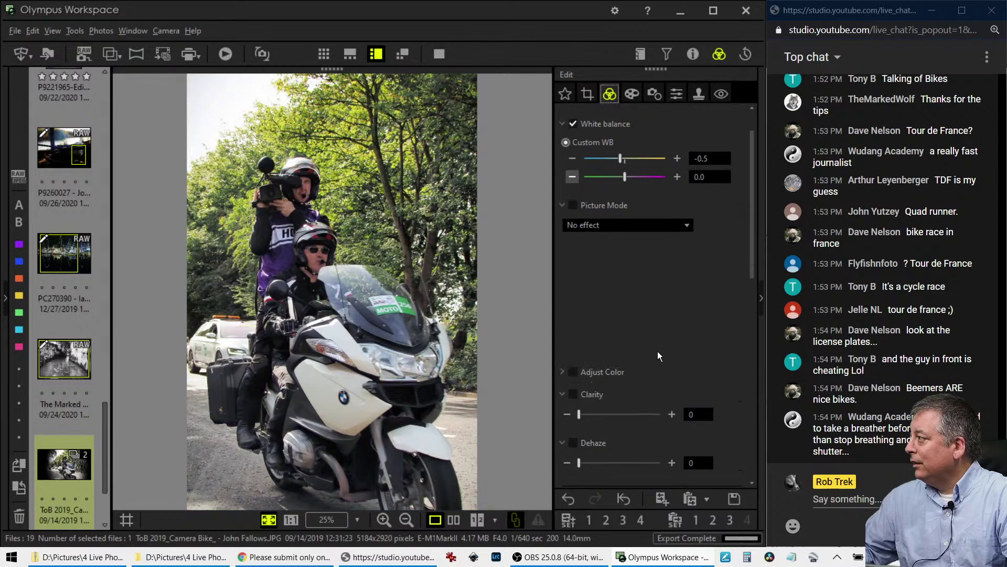
scroll(657, 351, down, 5)
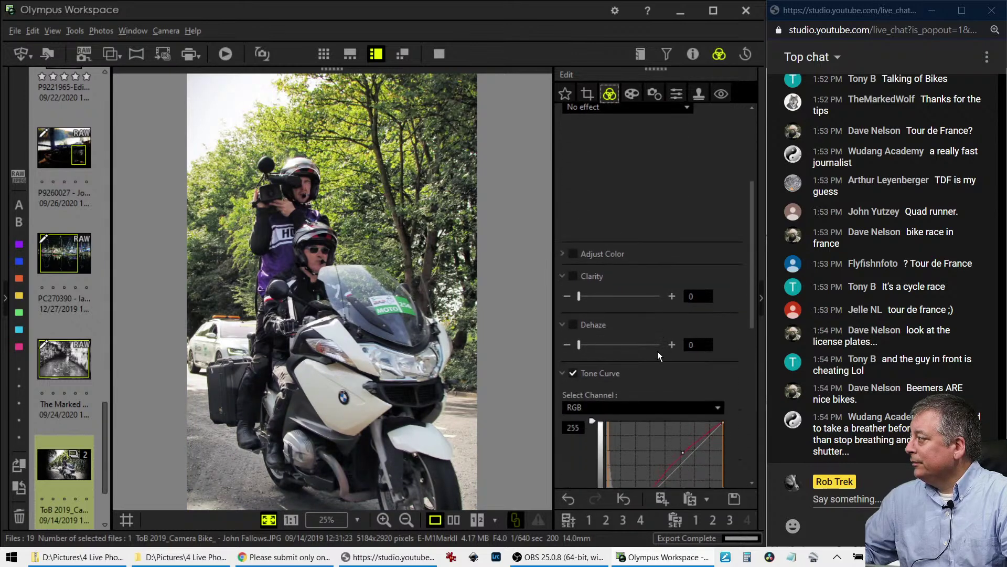
drag(579, 306, 620, 305)
- Set the motorcycle photo's saturation to 41 and its manual gradation to 41
scroll(739, 333, down, 6)
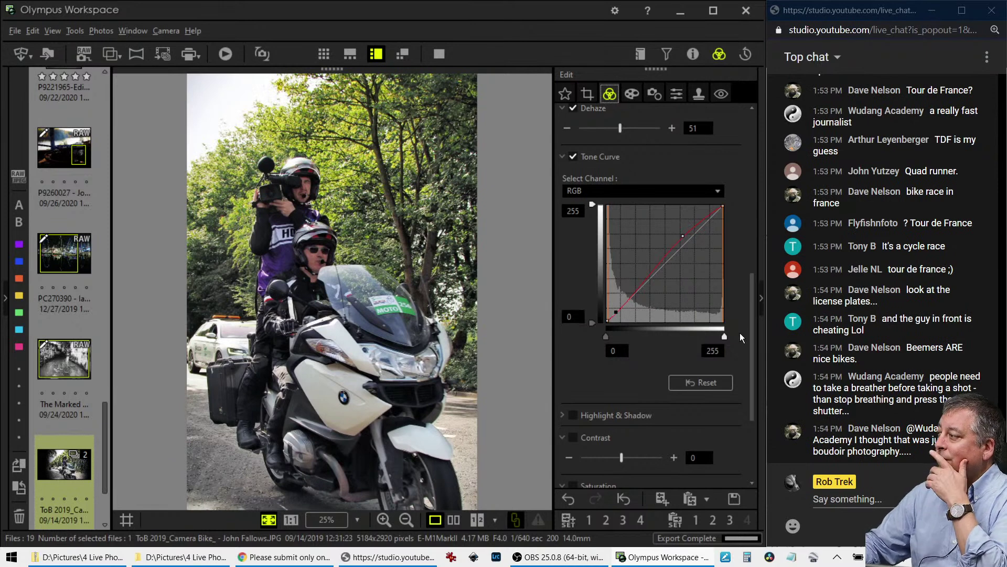
scroll(740, 333, down, 2)
scroll(736, 337, down, 2)
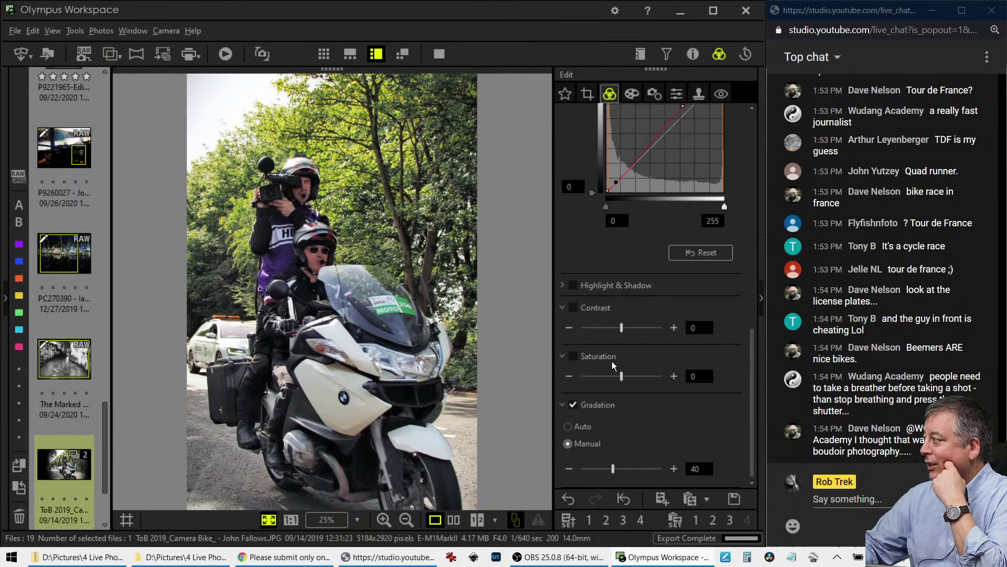
drag(626, 377, 645, 375)
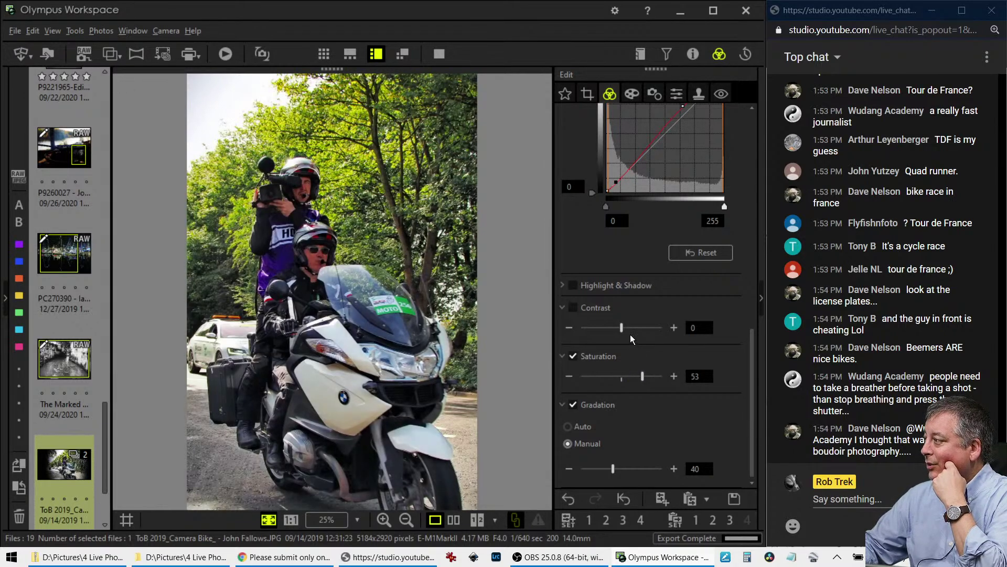
drag(644, 376, 638, 377)
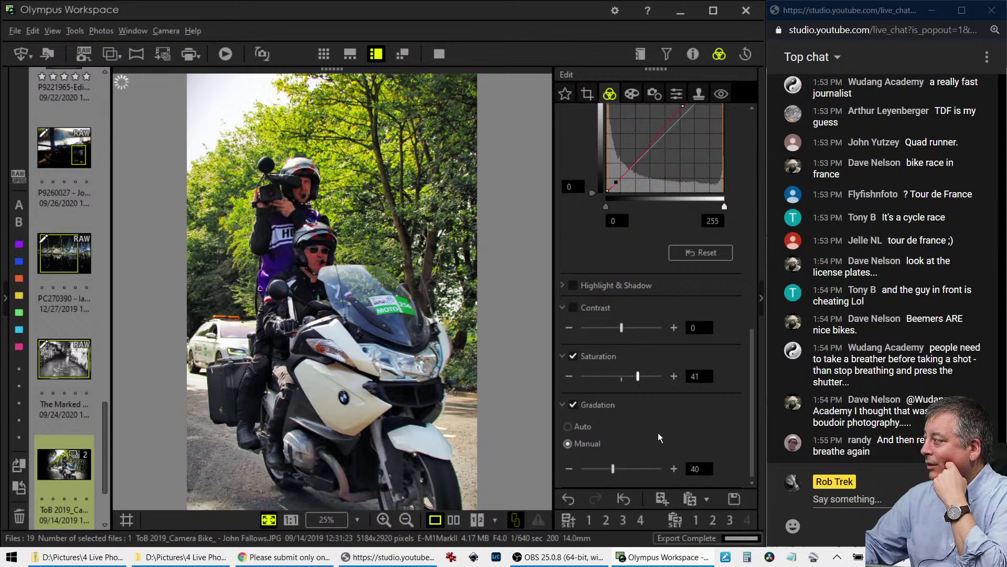
click(614, 469)
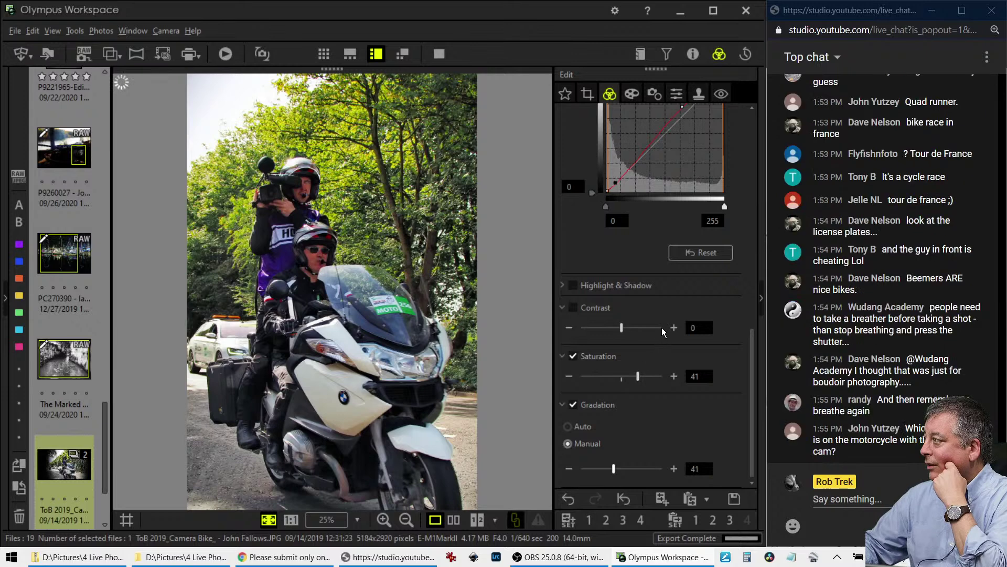
- Convert the motorcycle photo to the Monochrome picture mode with the red black-and-white filter
scroll(662, 328, up, 3)
scroll(662, 328, up, 6)
click(628, 254)
click(628, 255)
click(624, 255)
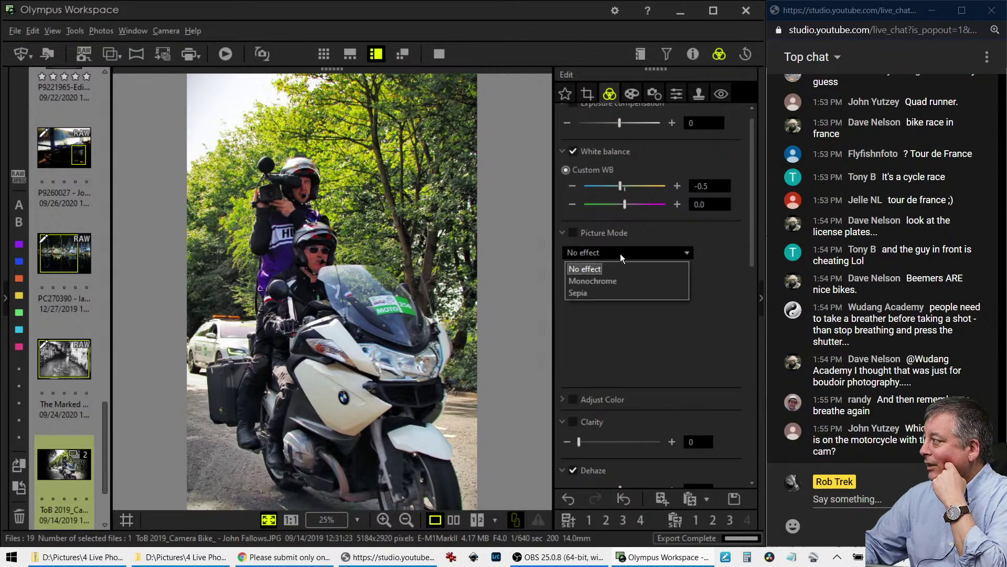
click(613, 281)
click(649, 298)
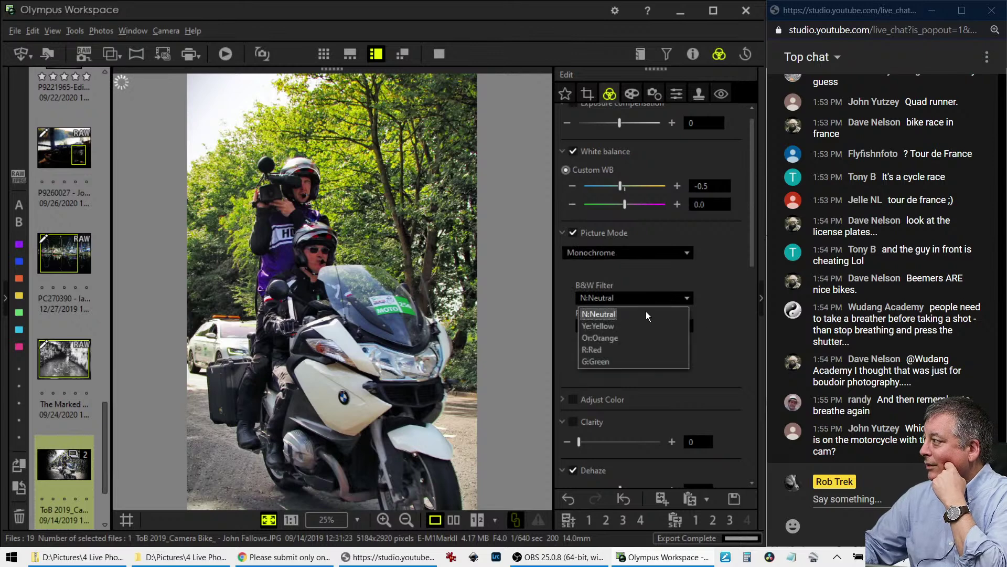
click(641, 348)
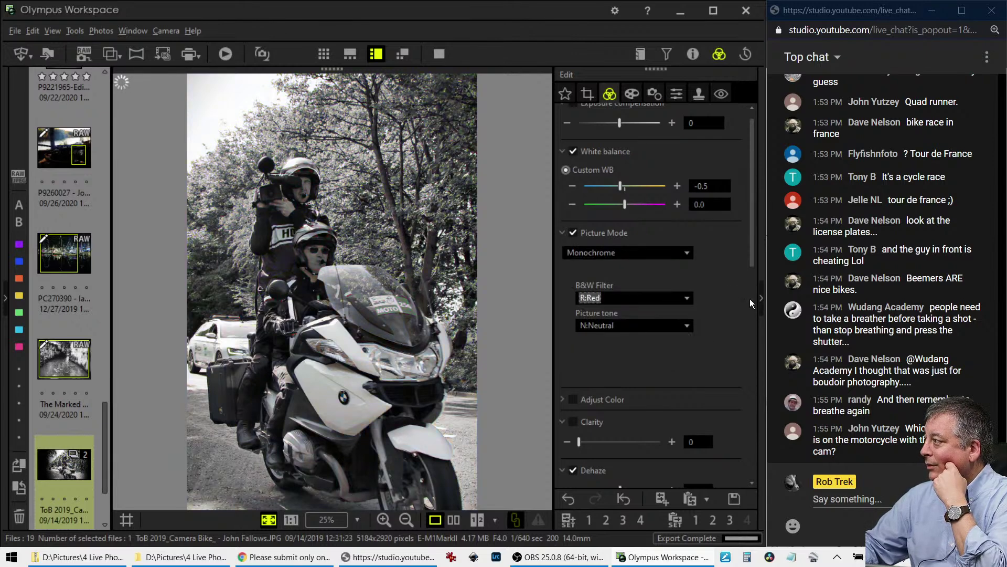
- Set the monochrome motorcycle photo's dehaze to 100 and its clarity to 10
scroll(694, 357, down, 5)
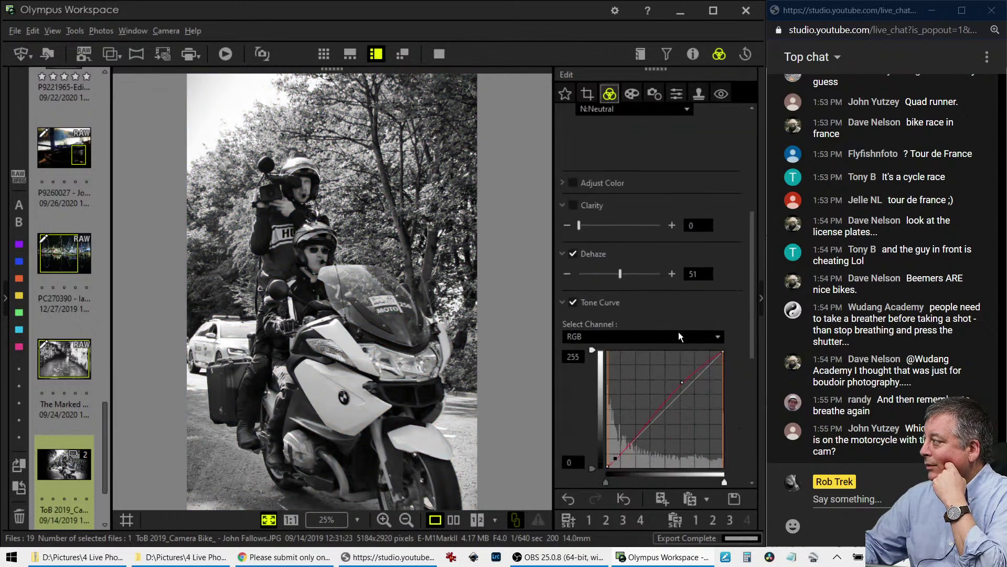
drag(624, 284, 684, 285)
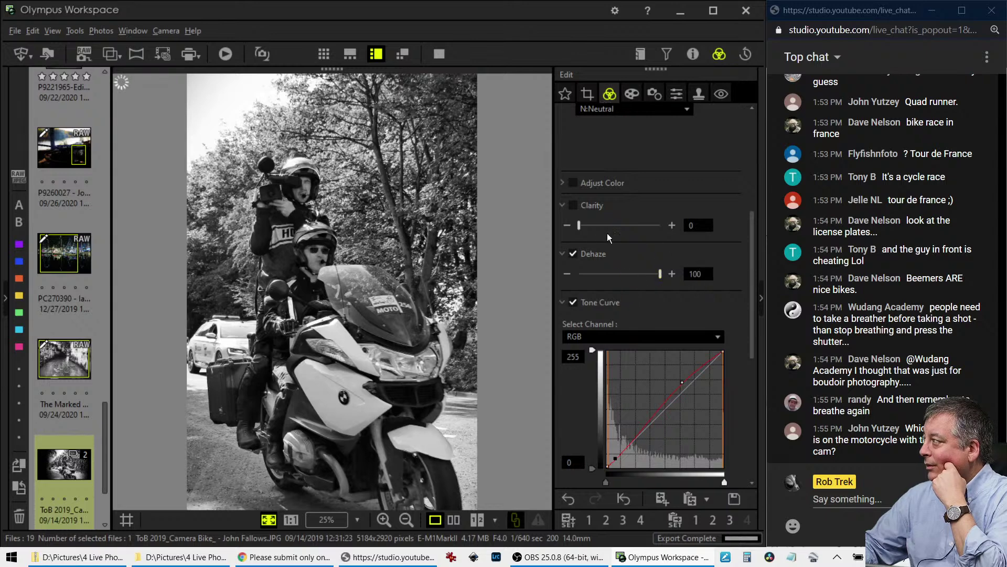
drag(579, 226, 587, 227)
- Strengthen the dark vignetting around the monochrome motorcycle photo to -9
scroll(677, 268, up, 4)
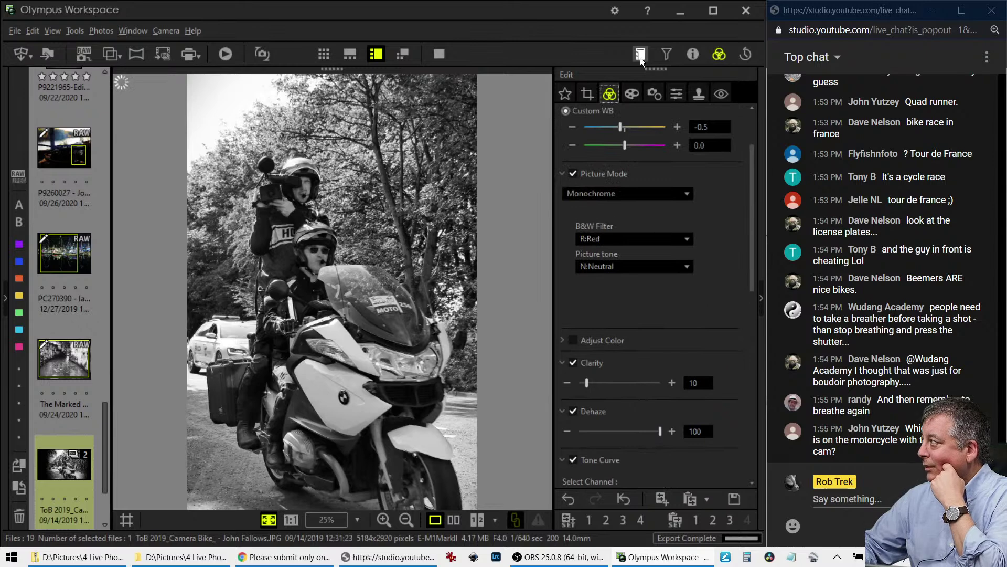
click(633, 94)
drag(611, 449, 609, 449)
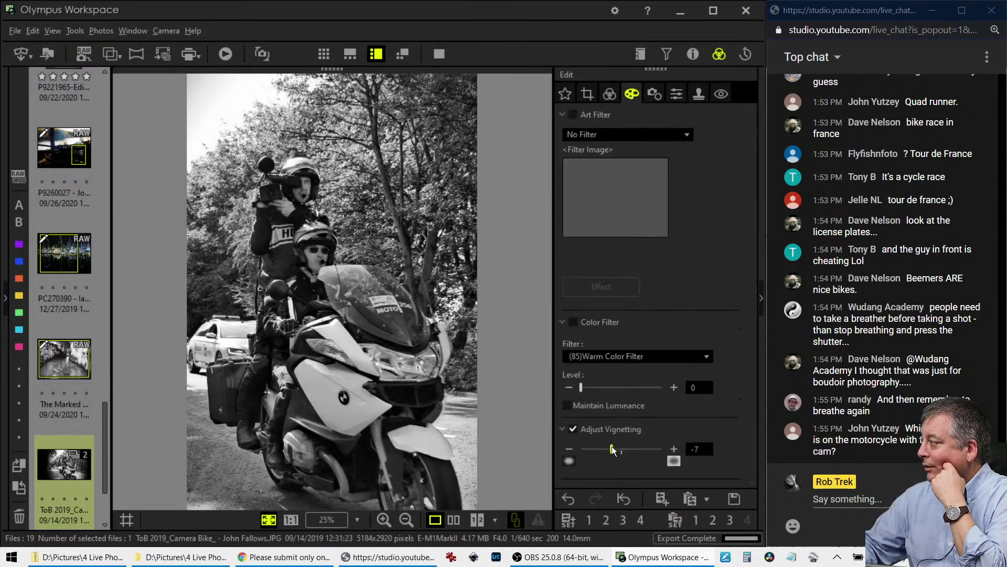
- Tint the monochrome photo slightly blue by adding a shadow and a highlight point to the blue channel's tone curve
click(609, 94)
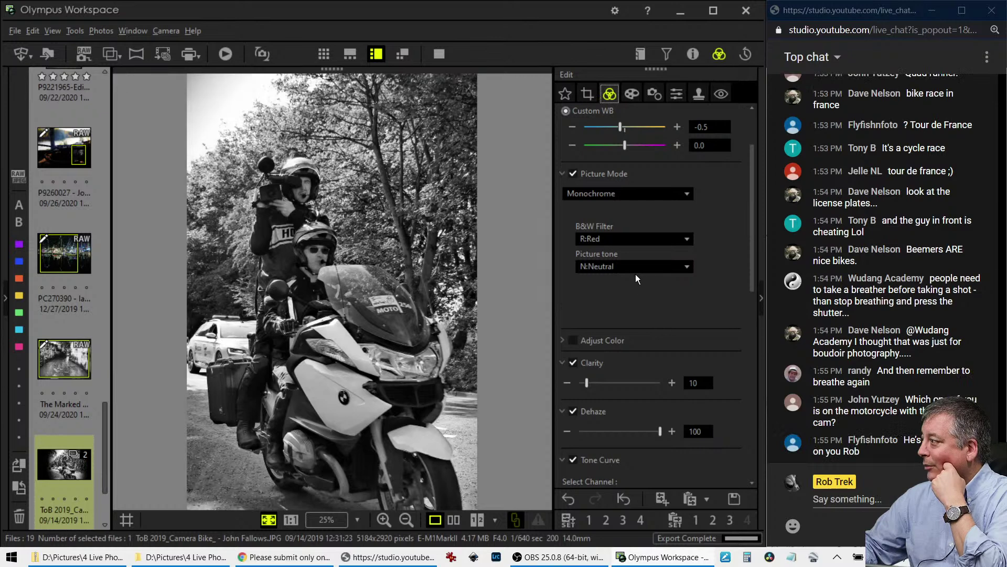
scroll(634, 306, down, 3)
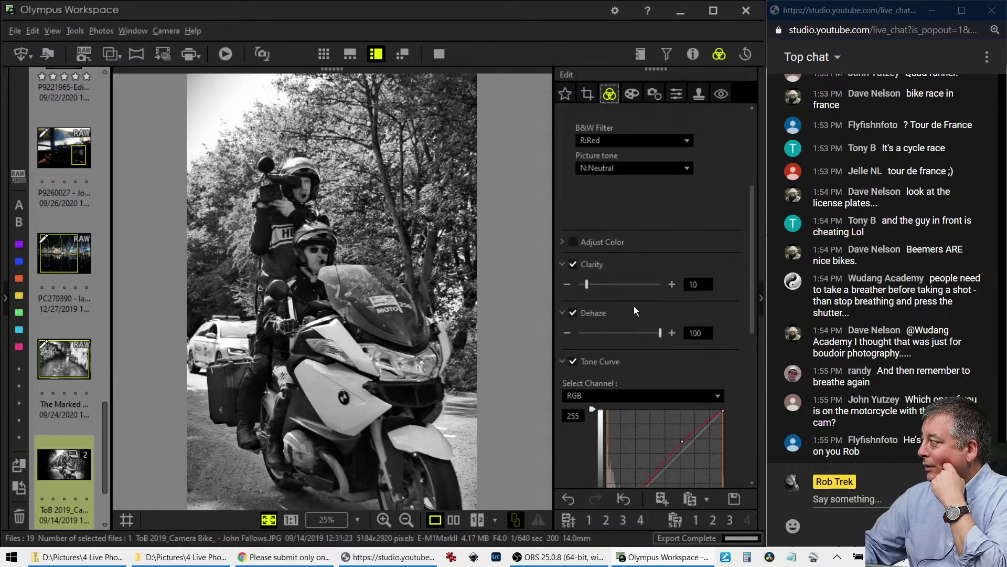
scroll(634, 310, down, 5)
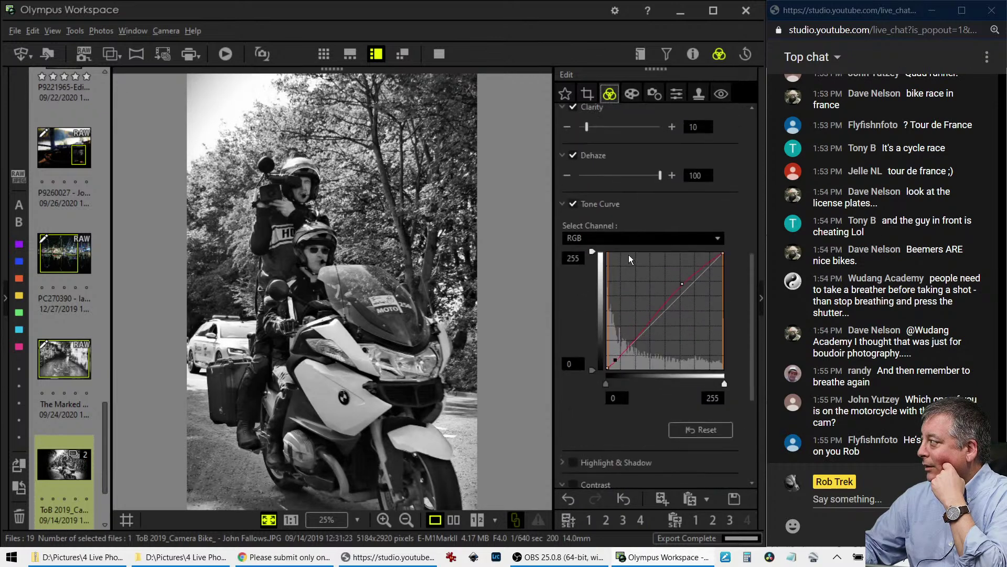
click(624, 241)
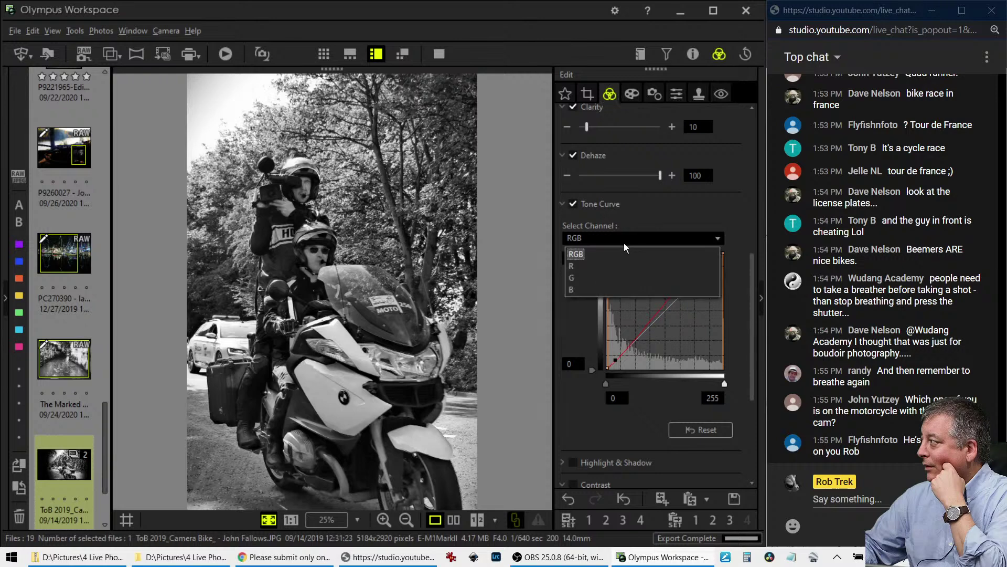
click(621, 288)
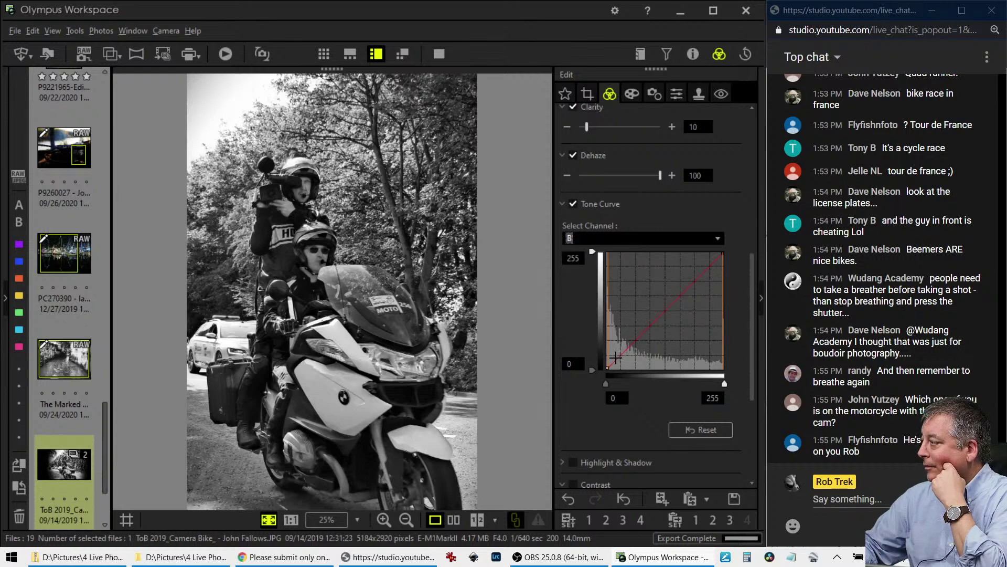
drag(616, 358, 615, 357)
click(695, 281)
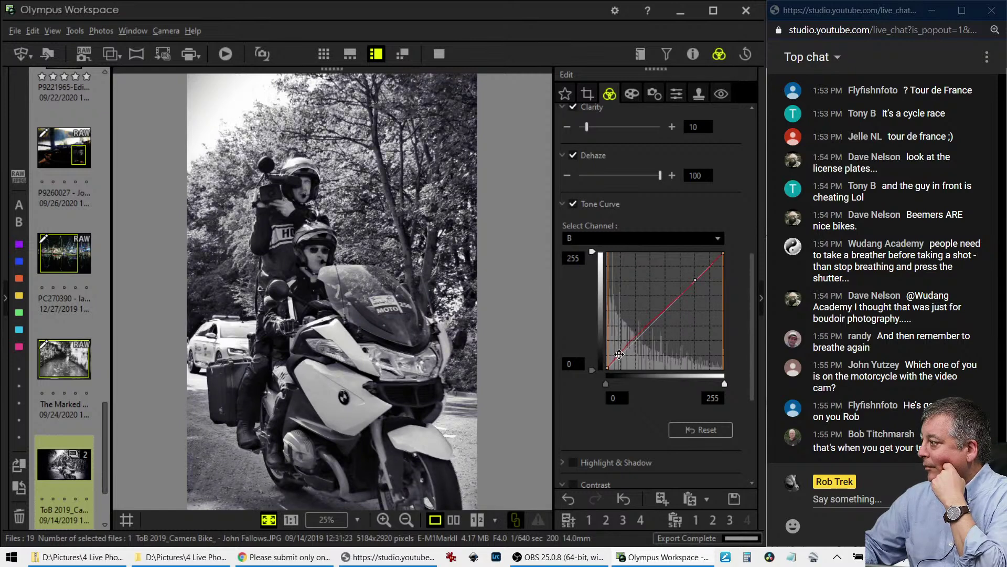
- Set the vignetting to -12 and show the edited motorcycle photo side by side with its original
click(632, 95)
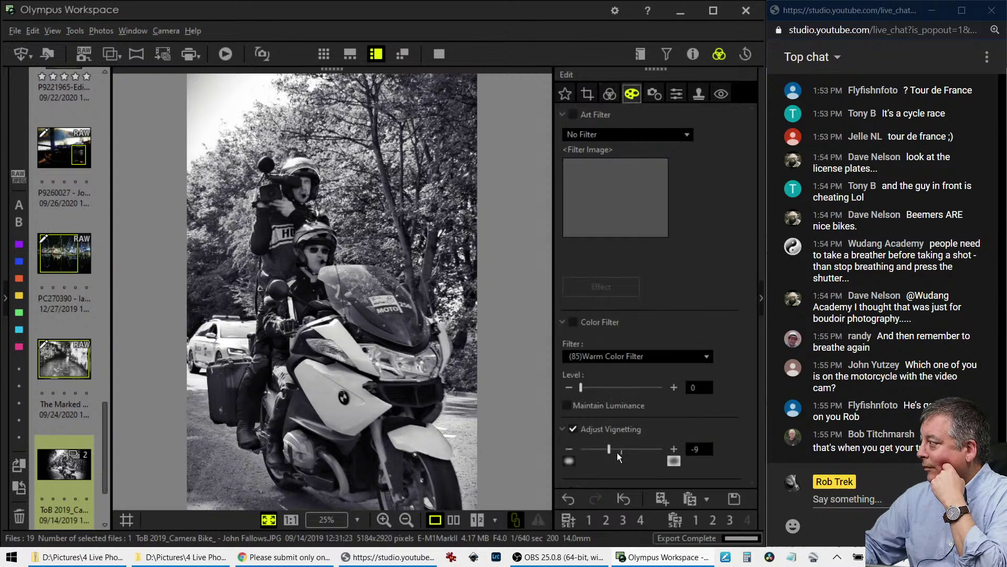
drag(608, 450, 605, 450)
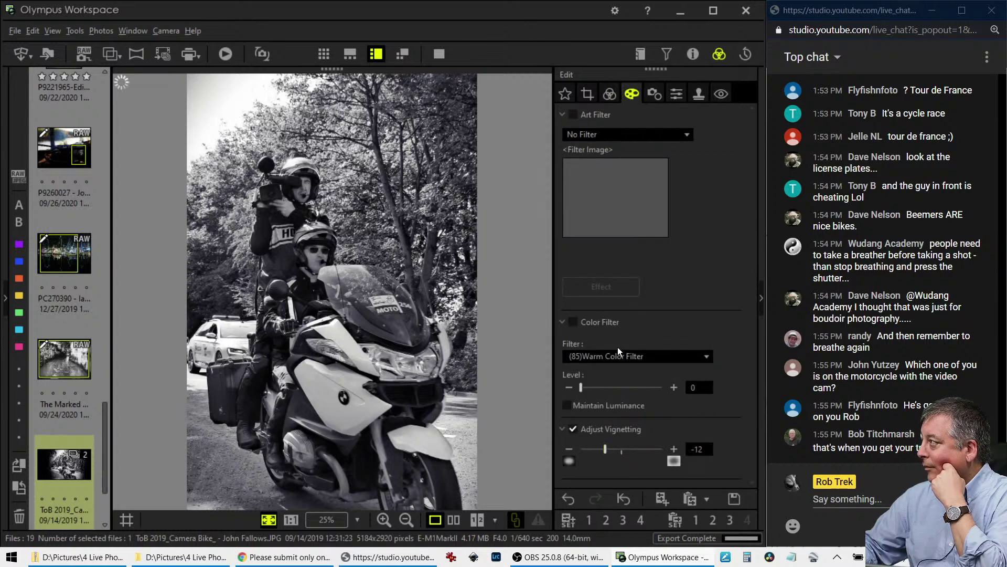
click(454, 520)
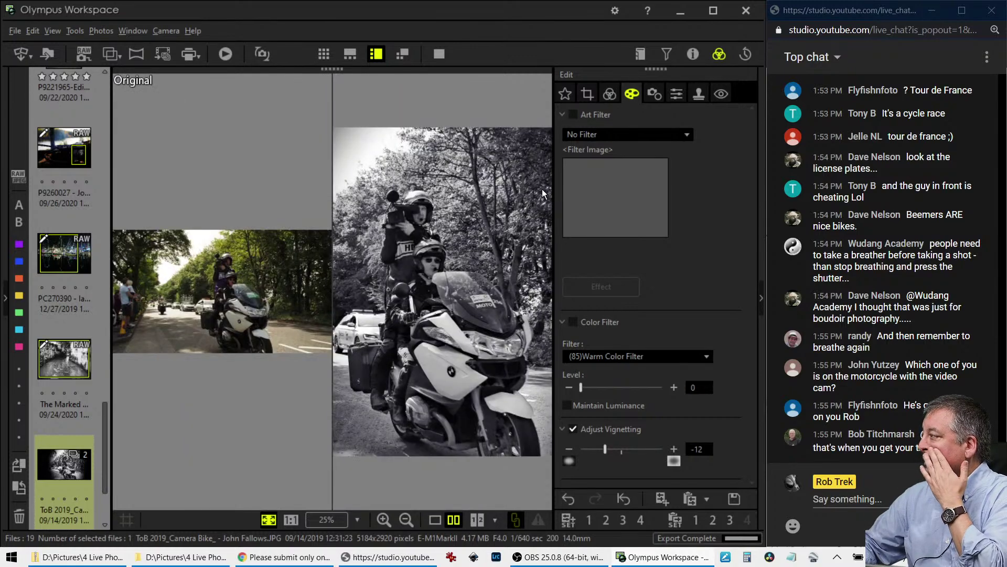